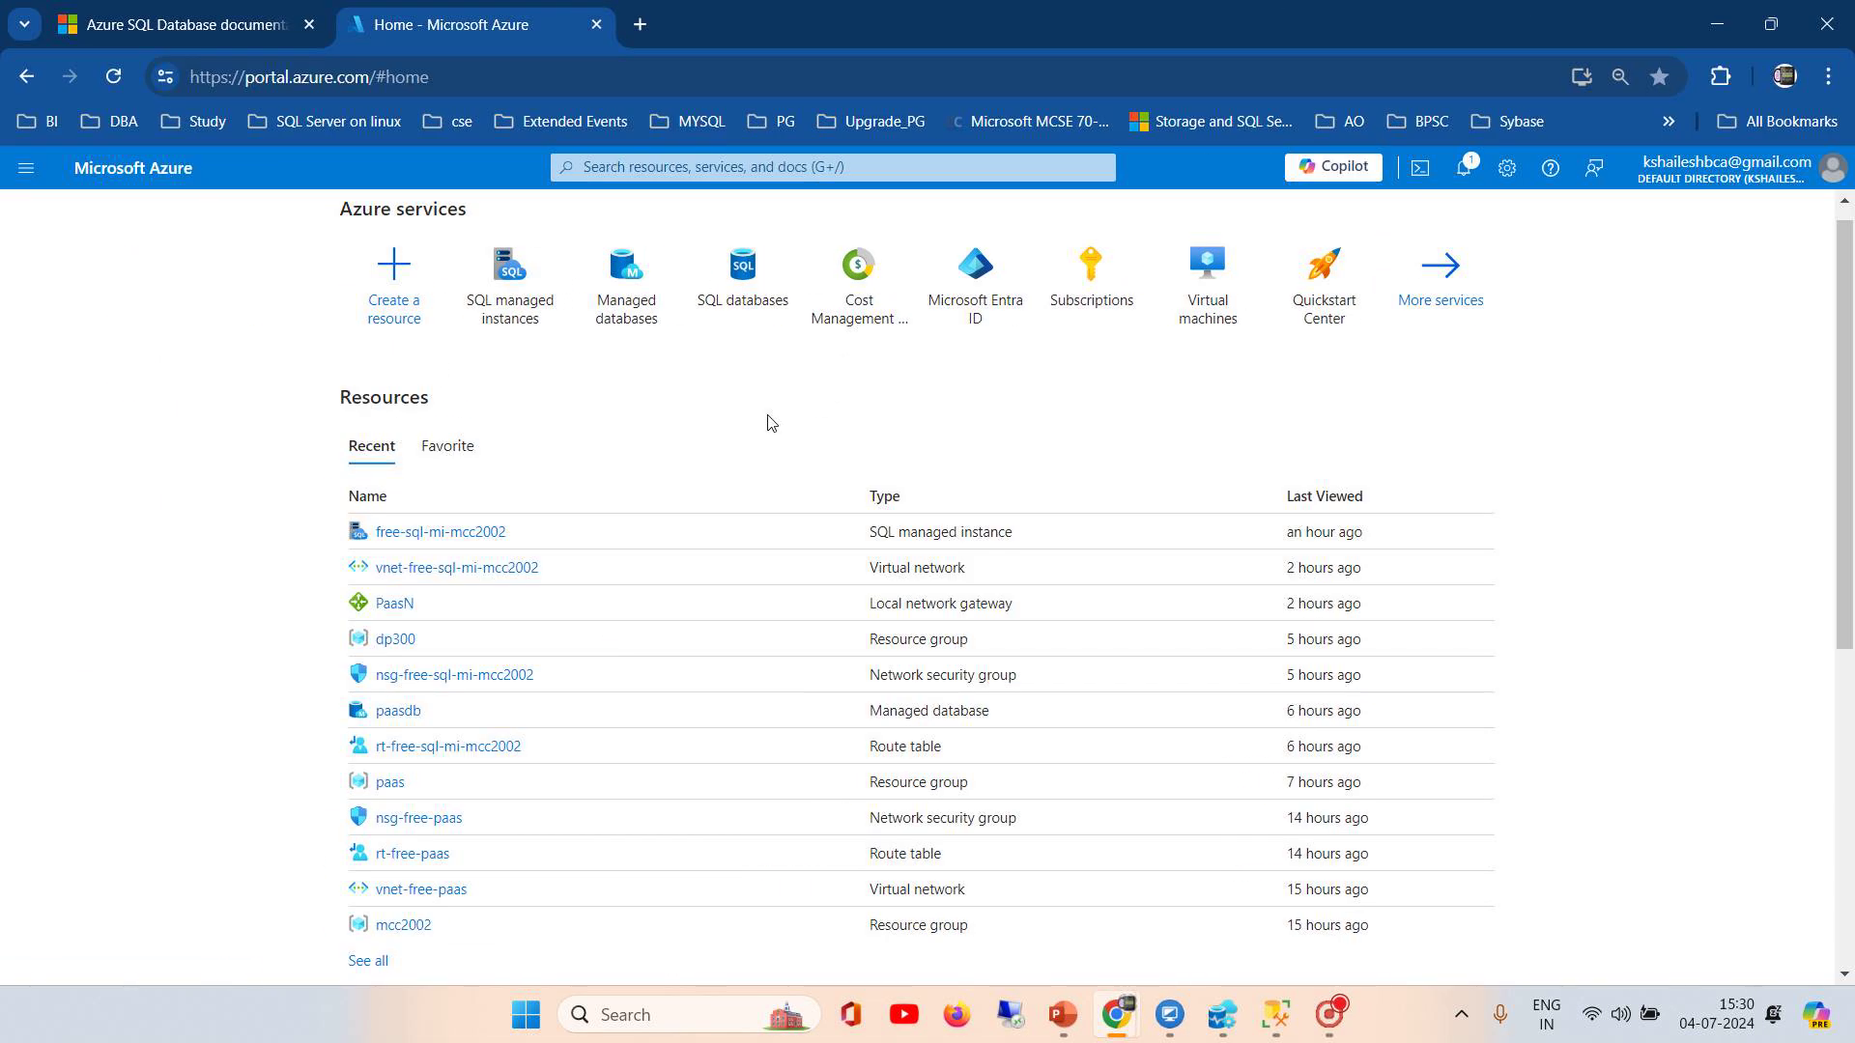
Step: Open the page for creating a new Azure resource
{"action": "left_click", "coordinate": [391, 311]}
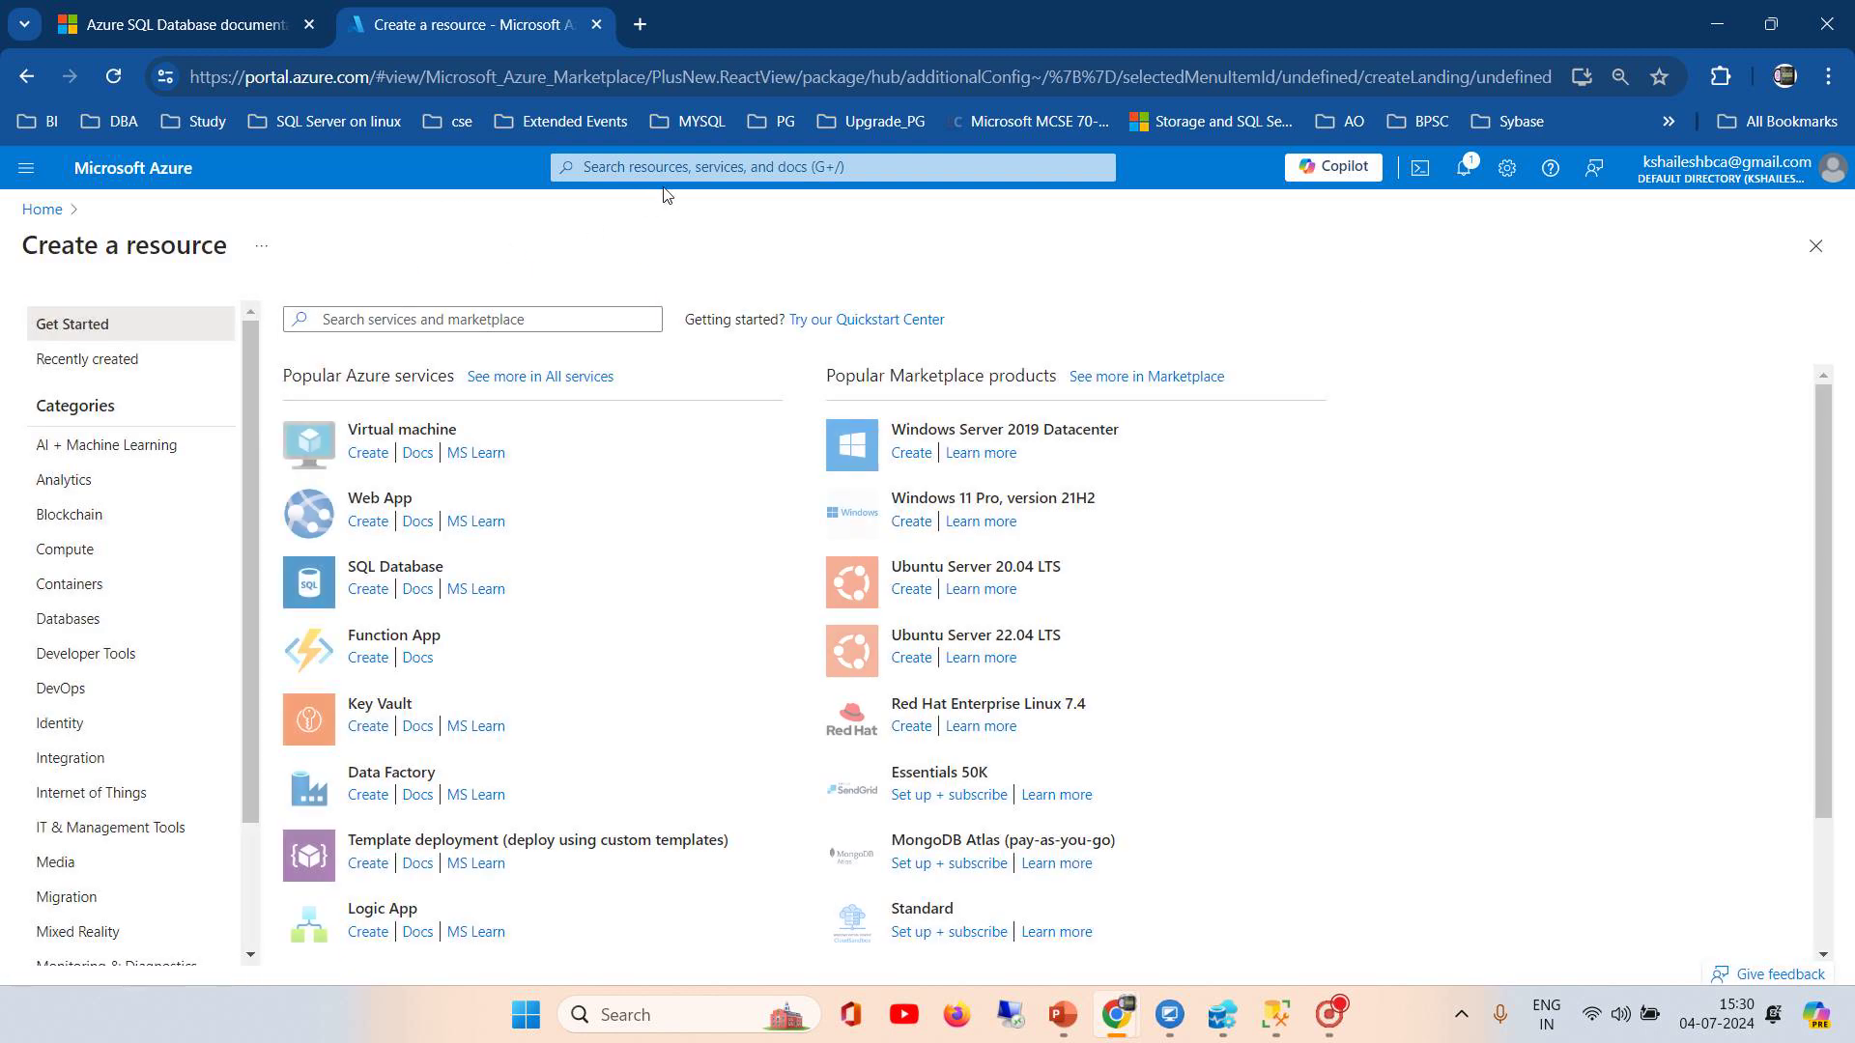
Step: Search the whole portal for "sql" and dismiss the suggestions
{"action": "left_click", "coordinate": [592, 167]}
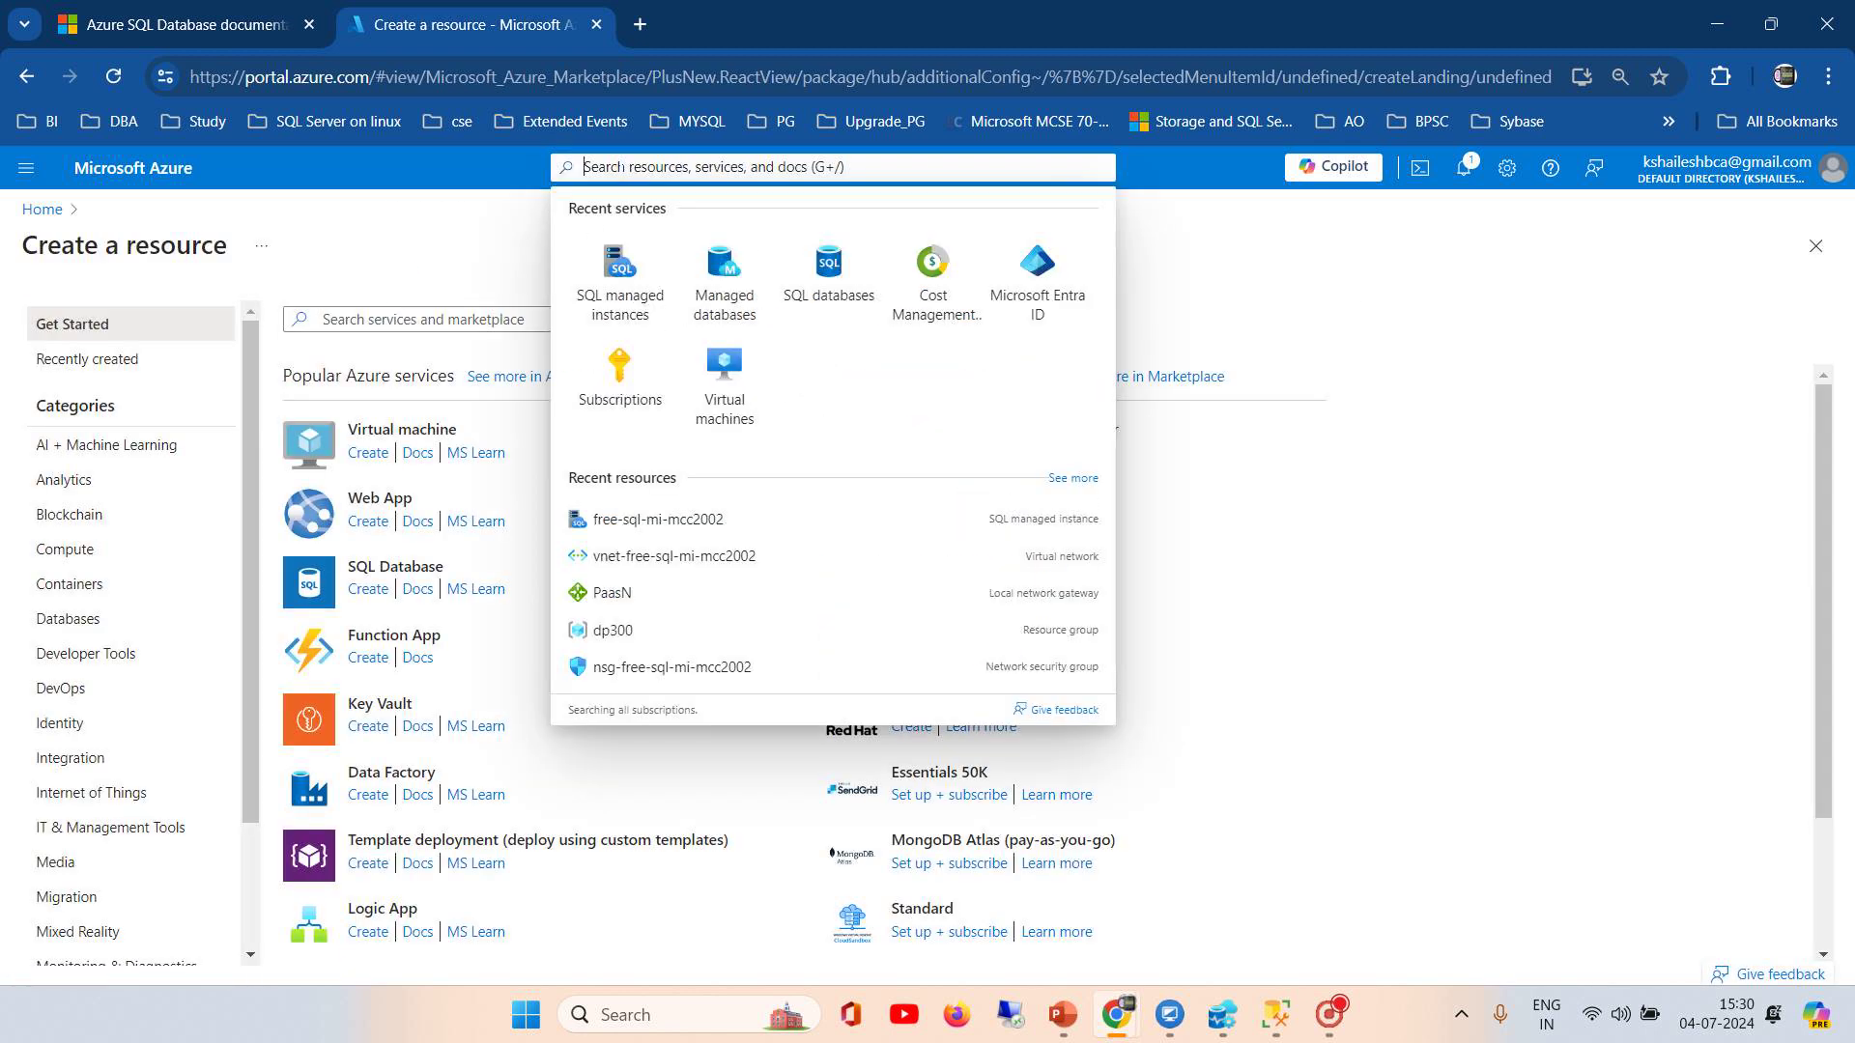
{"action": "type", "text": "sql"}
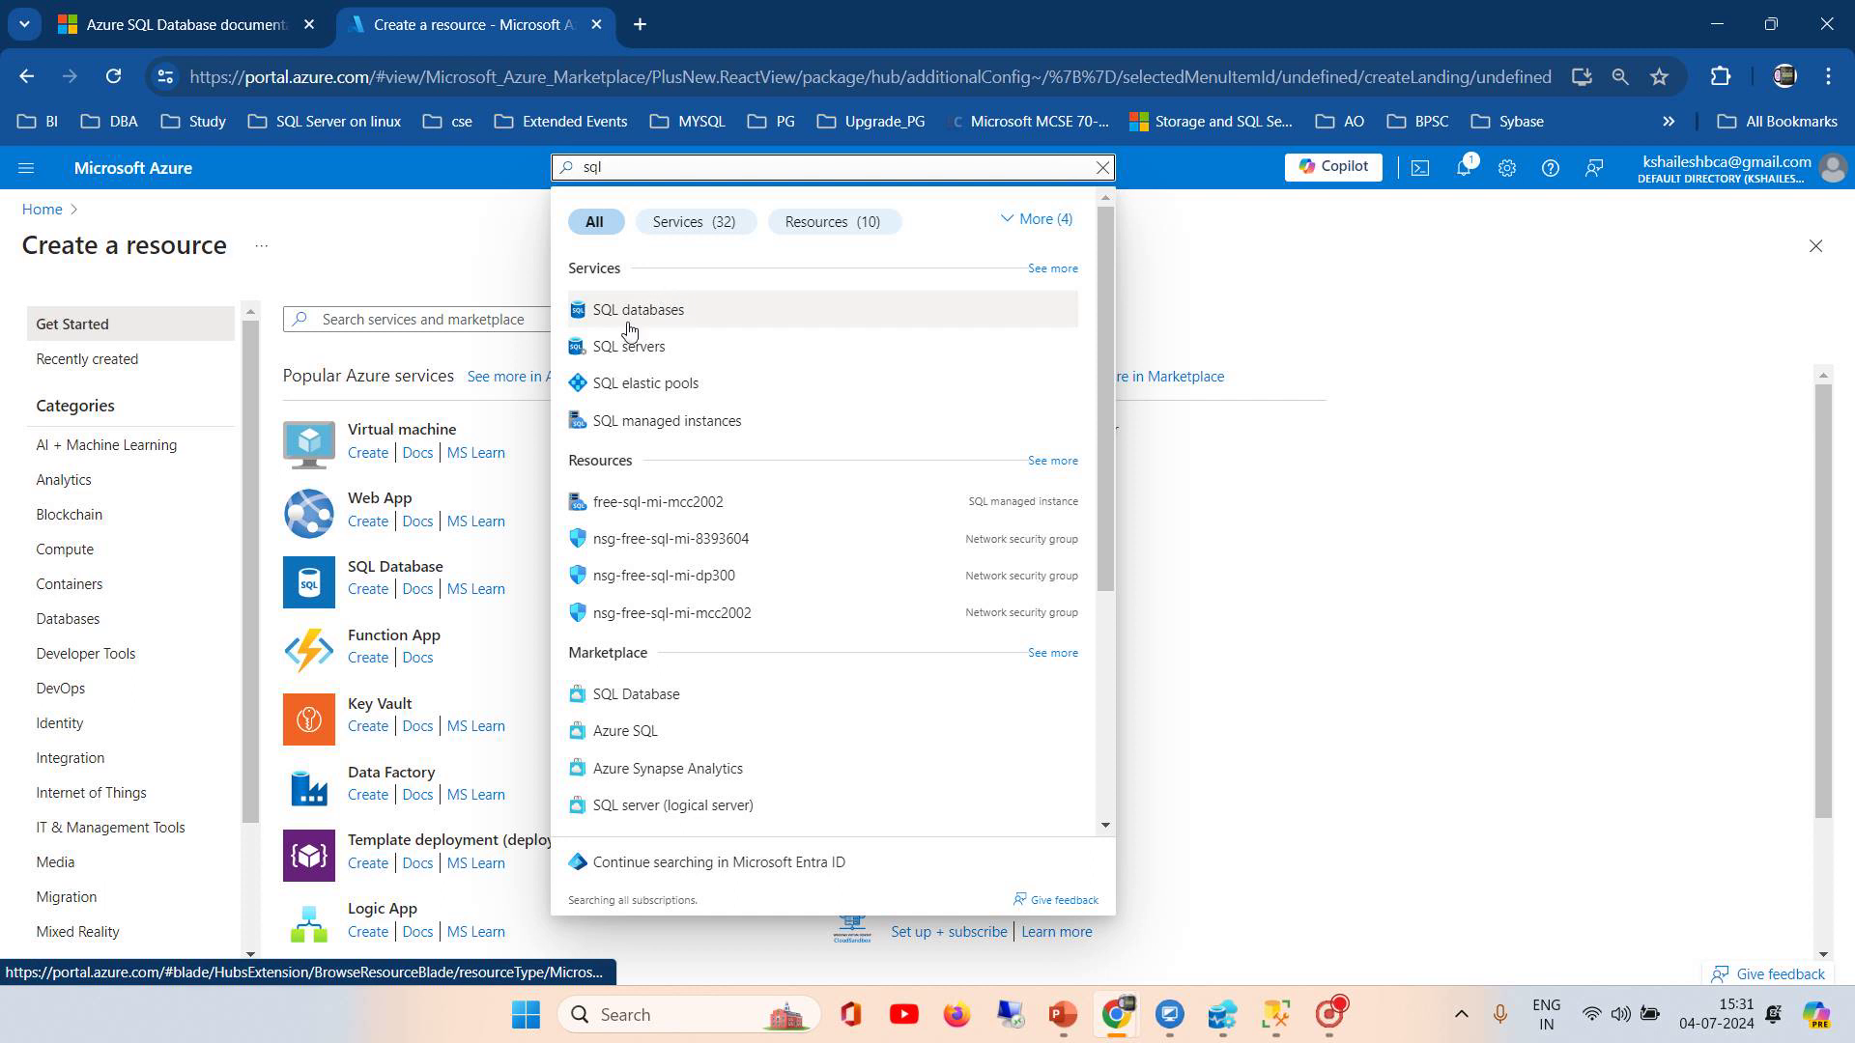
{"action": "left_click", "coordinate": [1572, 302]}
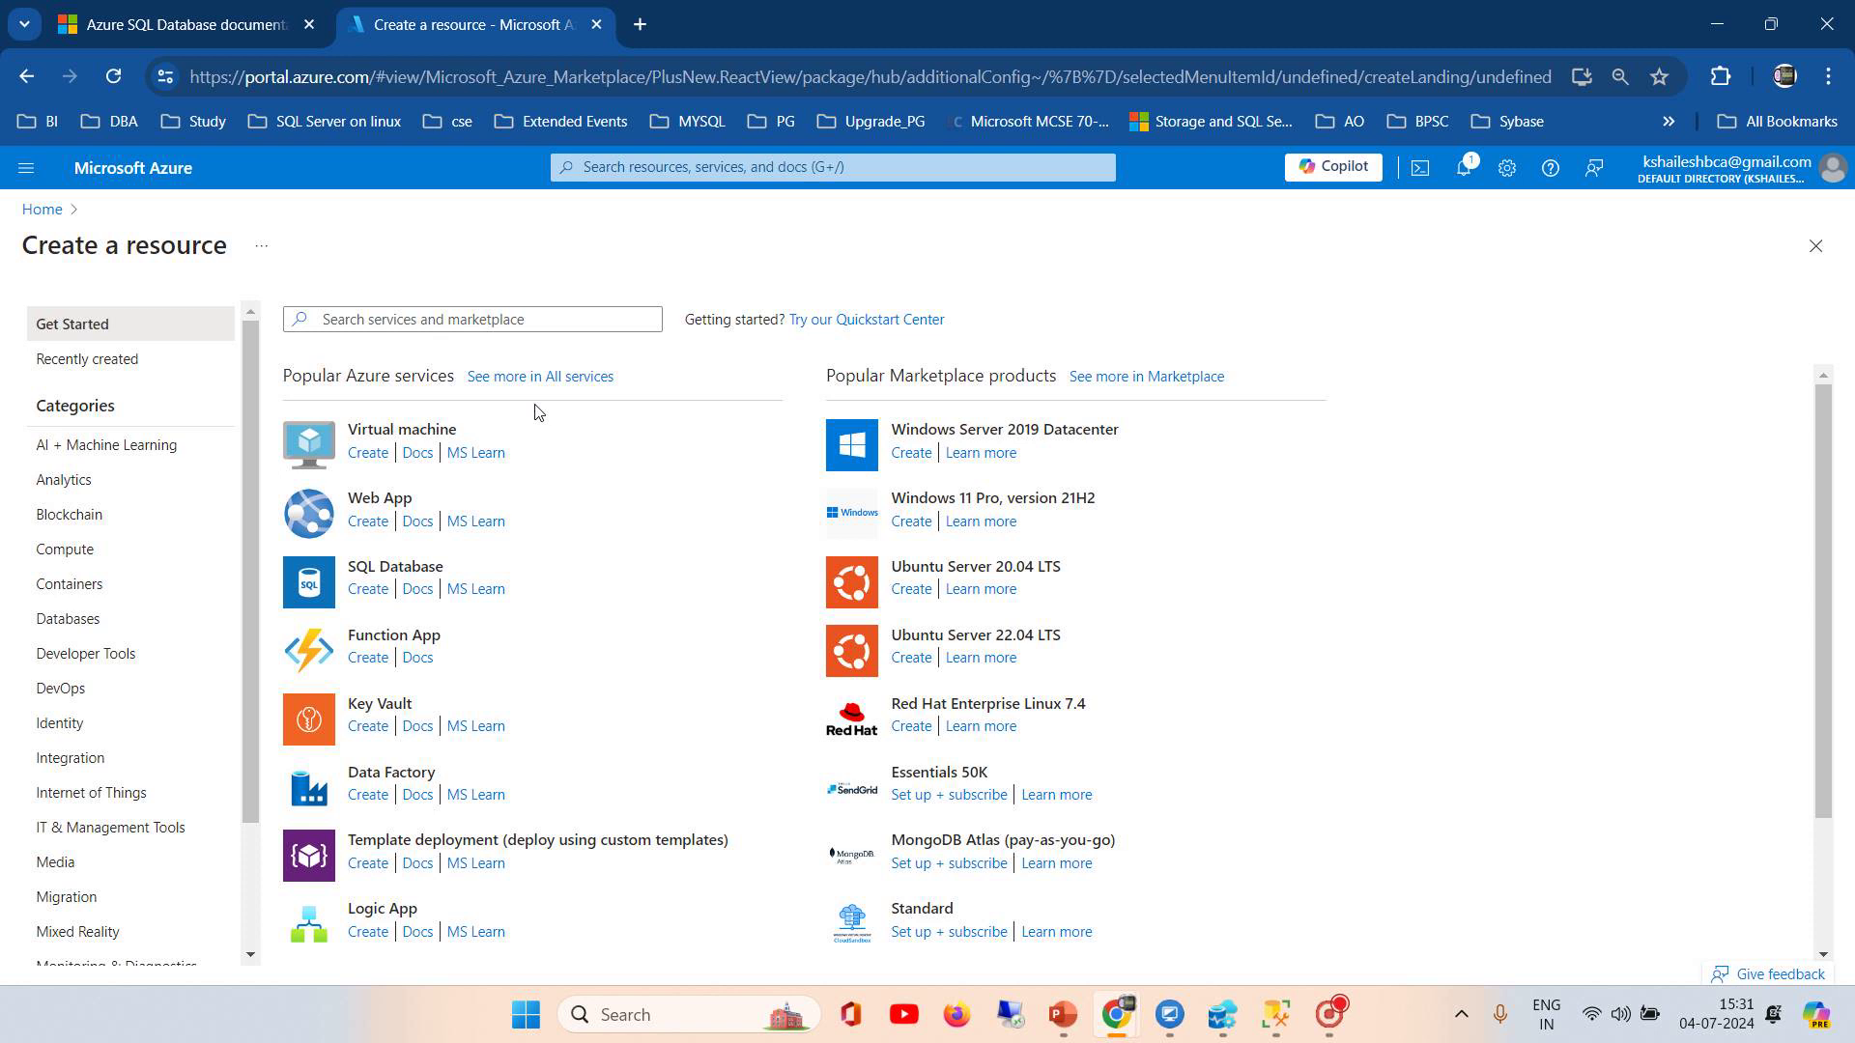
Step: Start creating a virtual machine, keep the Pay-As-You-Go subscription, and look over the basic settings
{"action": "left_click", "coordinate": [358, 458]}
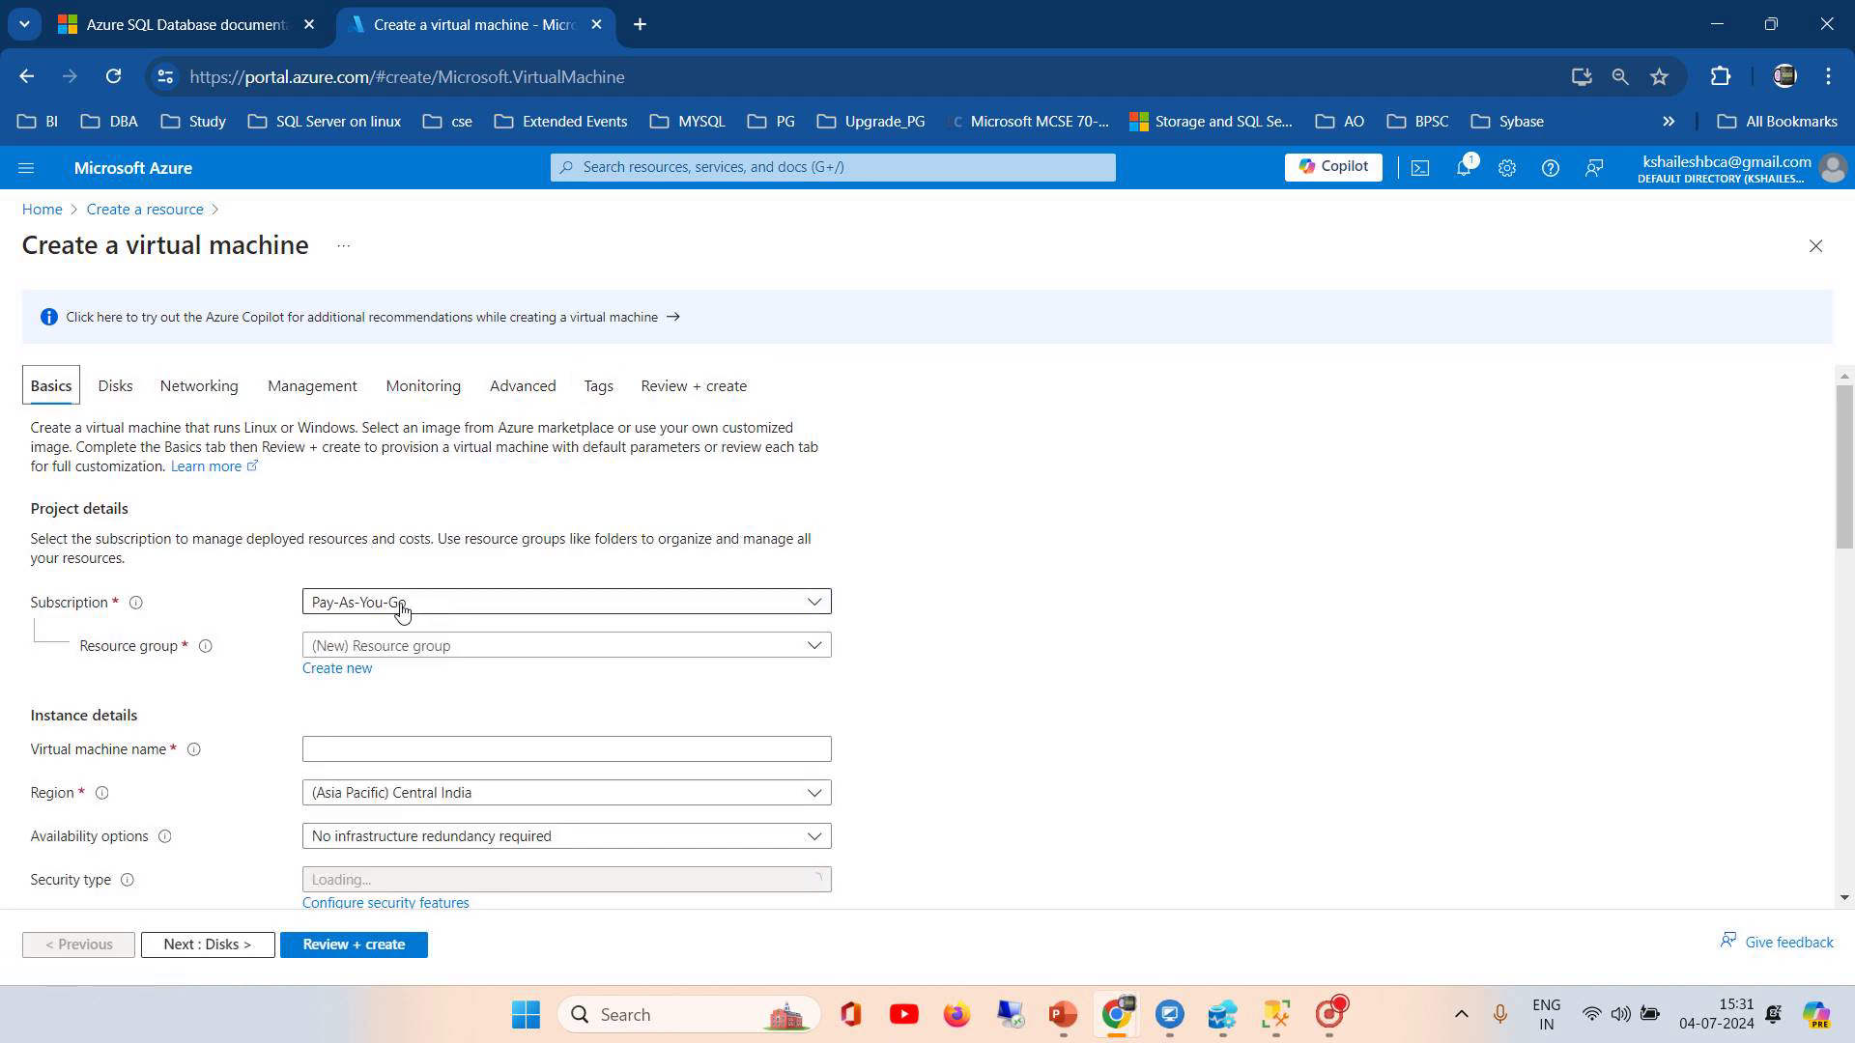
{"action": "left_click", "coordinate": [401, 612]}
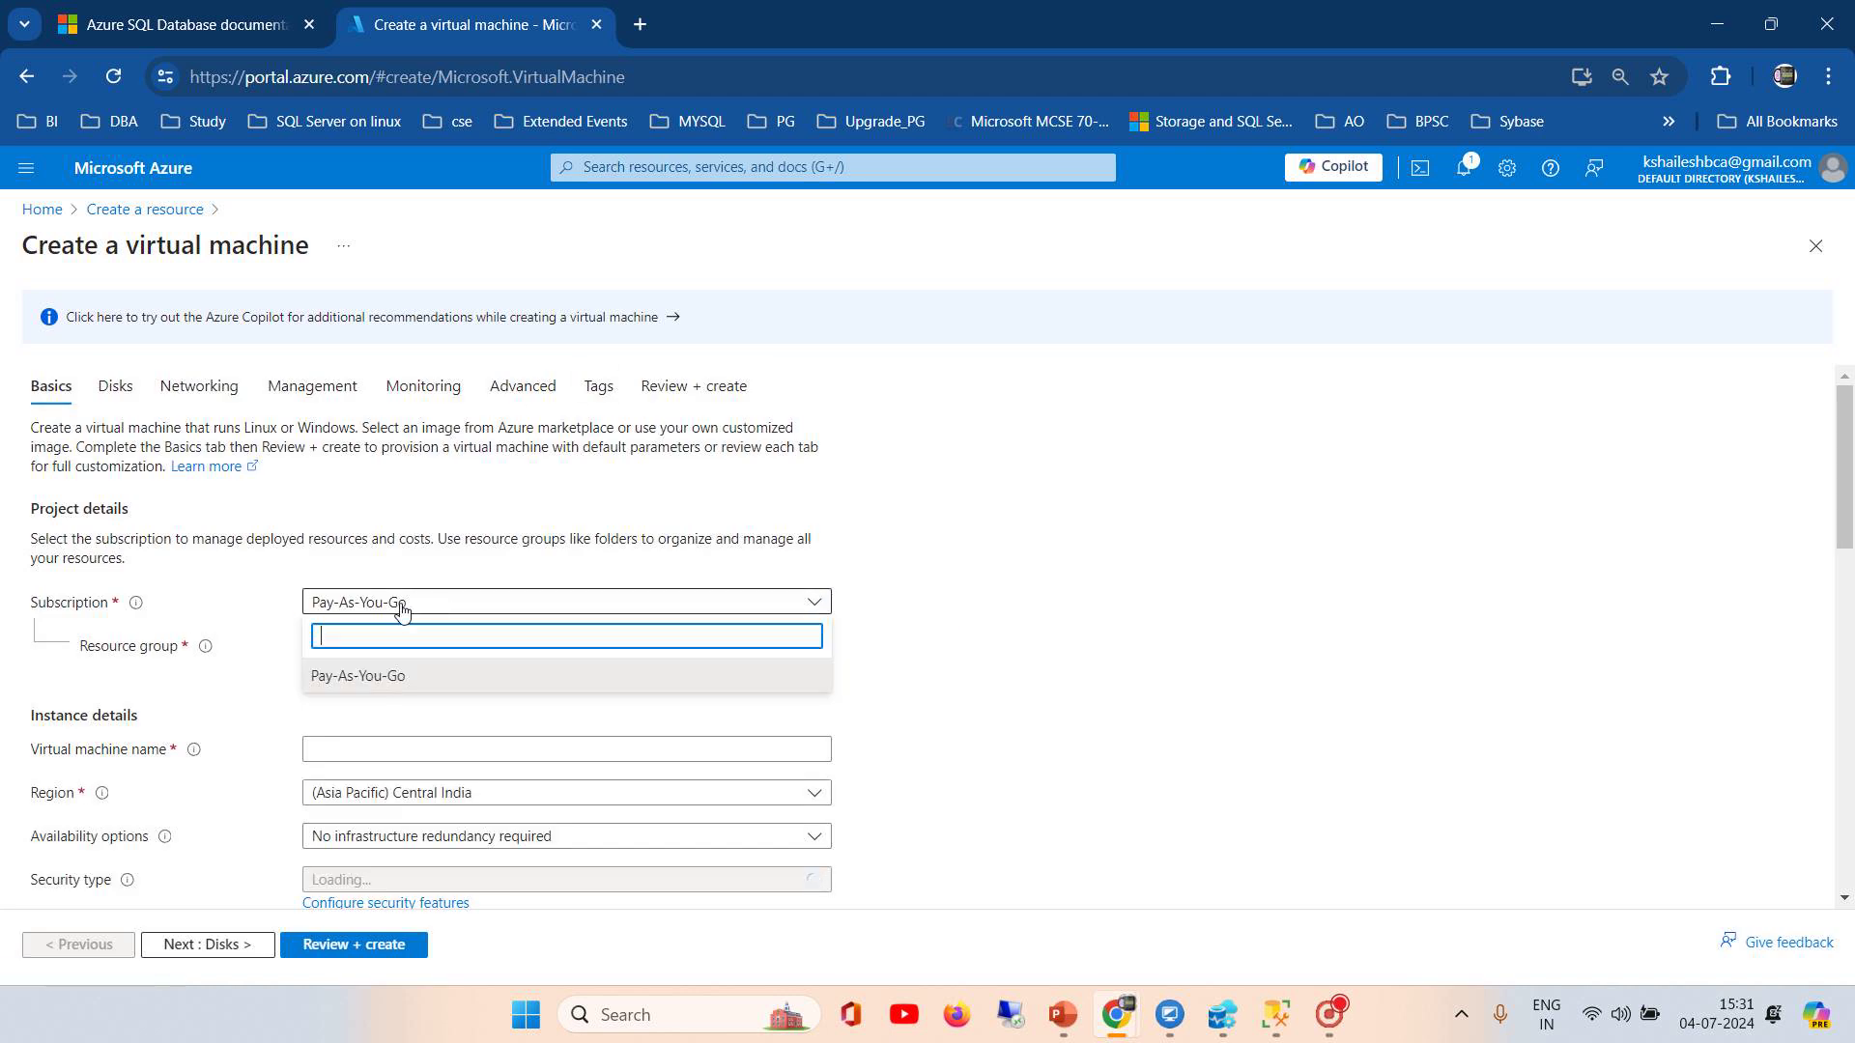
{"action": "left_click", "coordinate": [402, 608]}
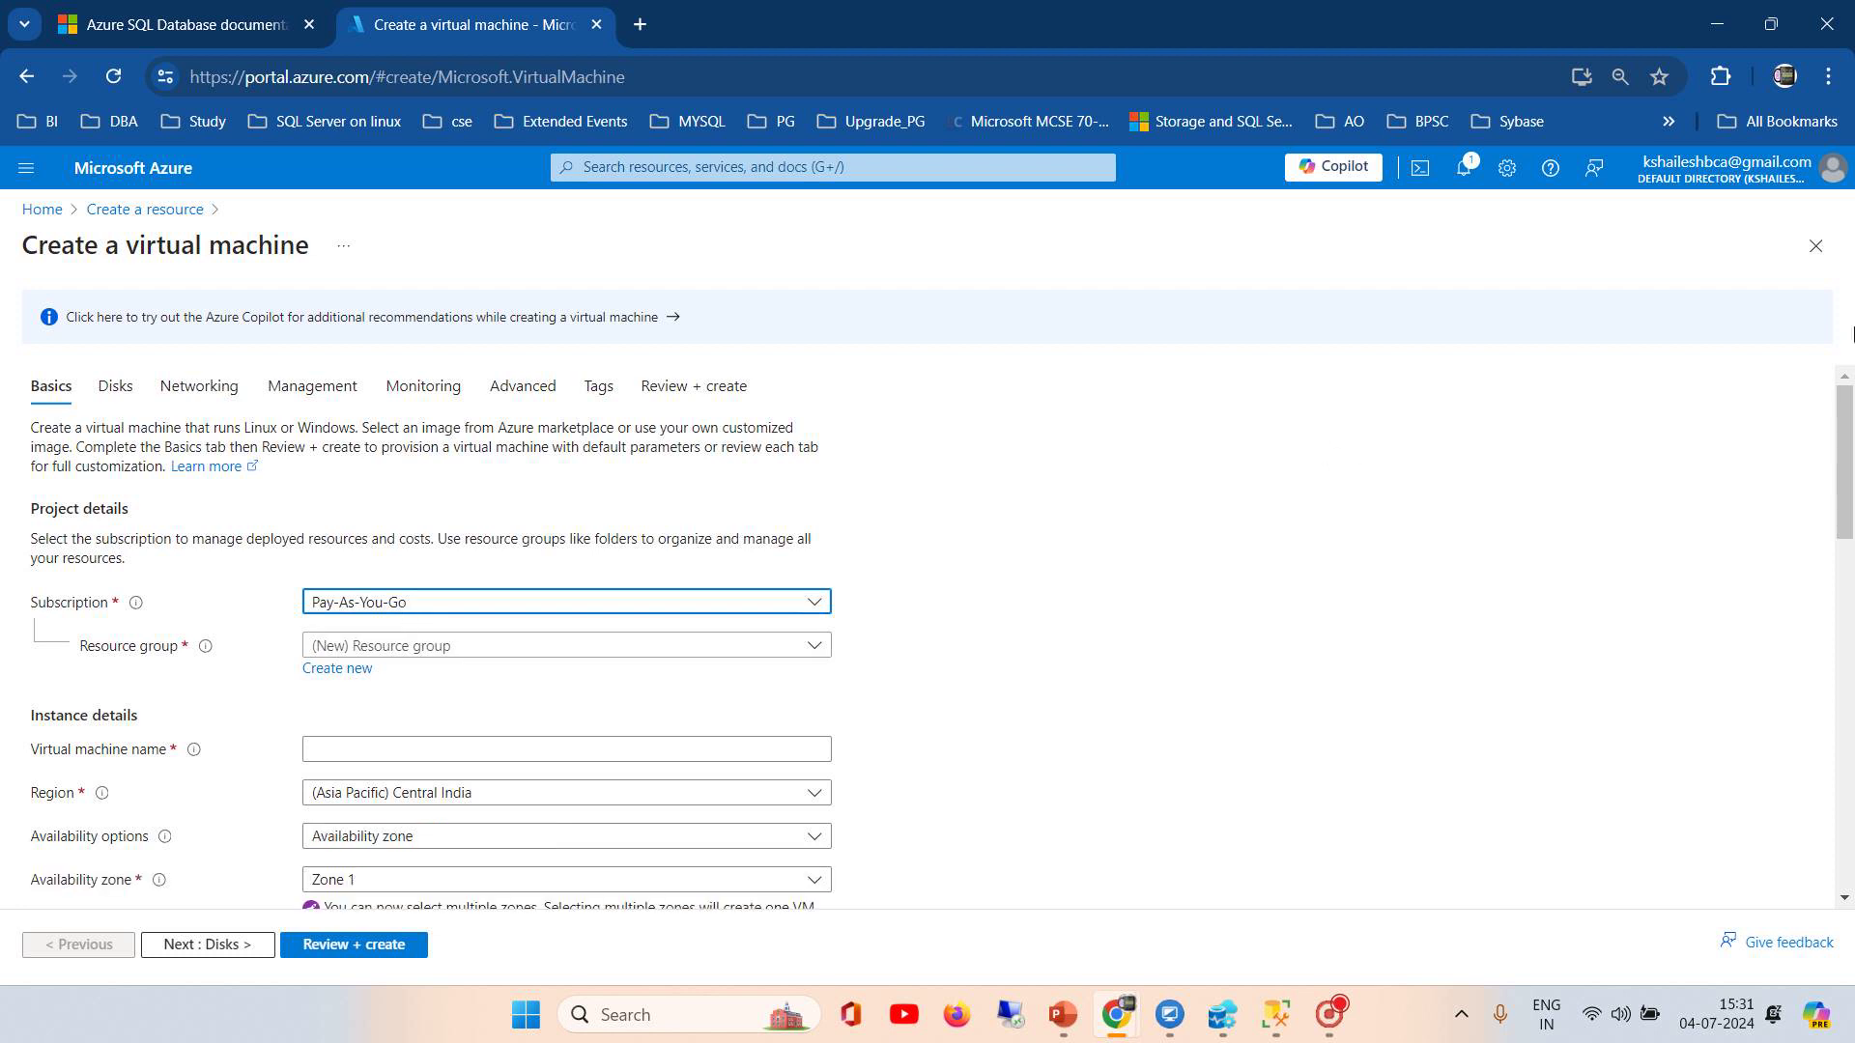
{"action": "mouse_move", "coordinate": [1840, 421]}
{"action": "left_mouse_down"}
{"action": "mouse_move", "coordinate": [1847, 618]}
{"action": "mouse_move", "coordinate": [1849, 421]}
{"action": "left_mouse_up"}
{"action": "left_click_drag", "start_coordinate": [1846, 425], "coordinate": [1849, 744]}
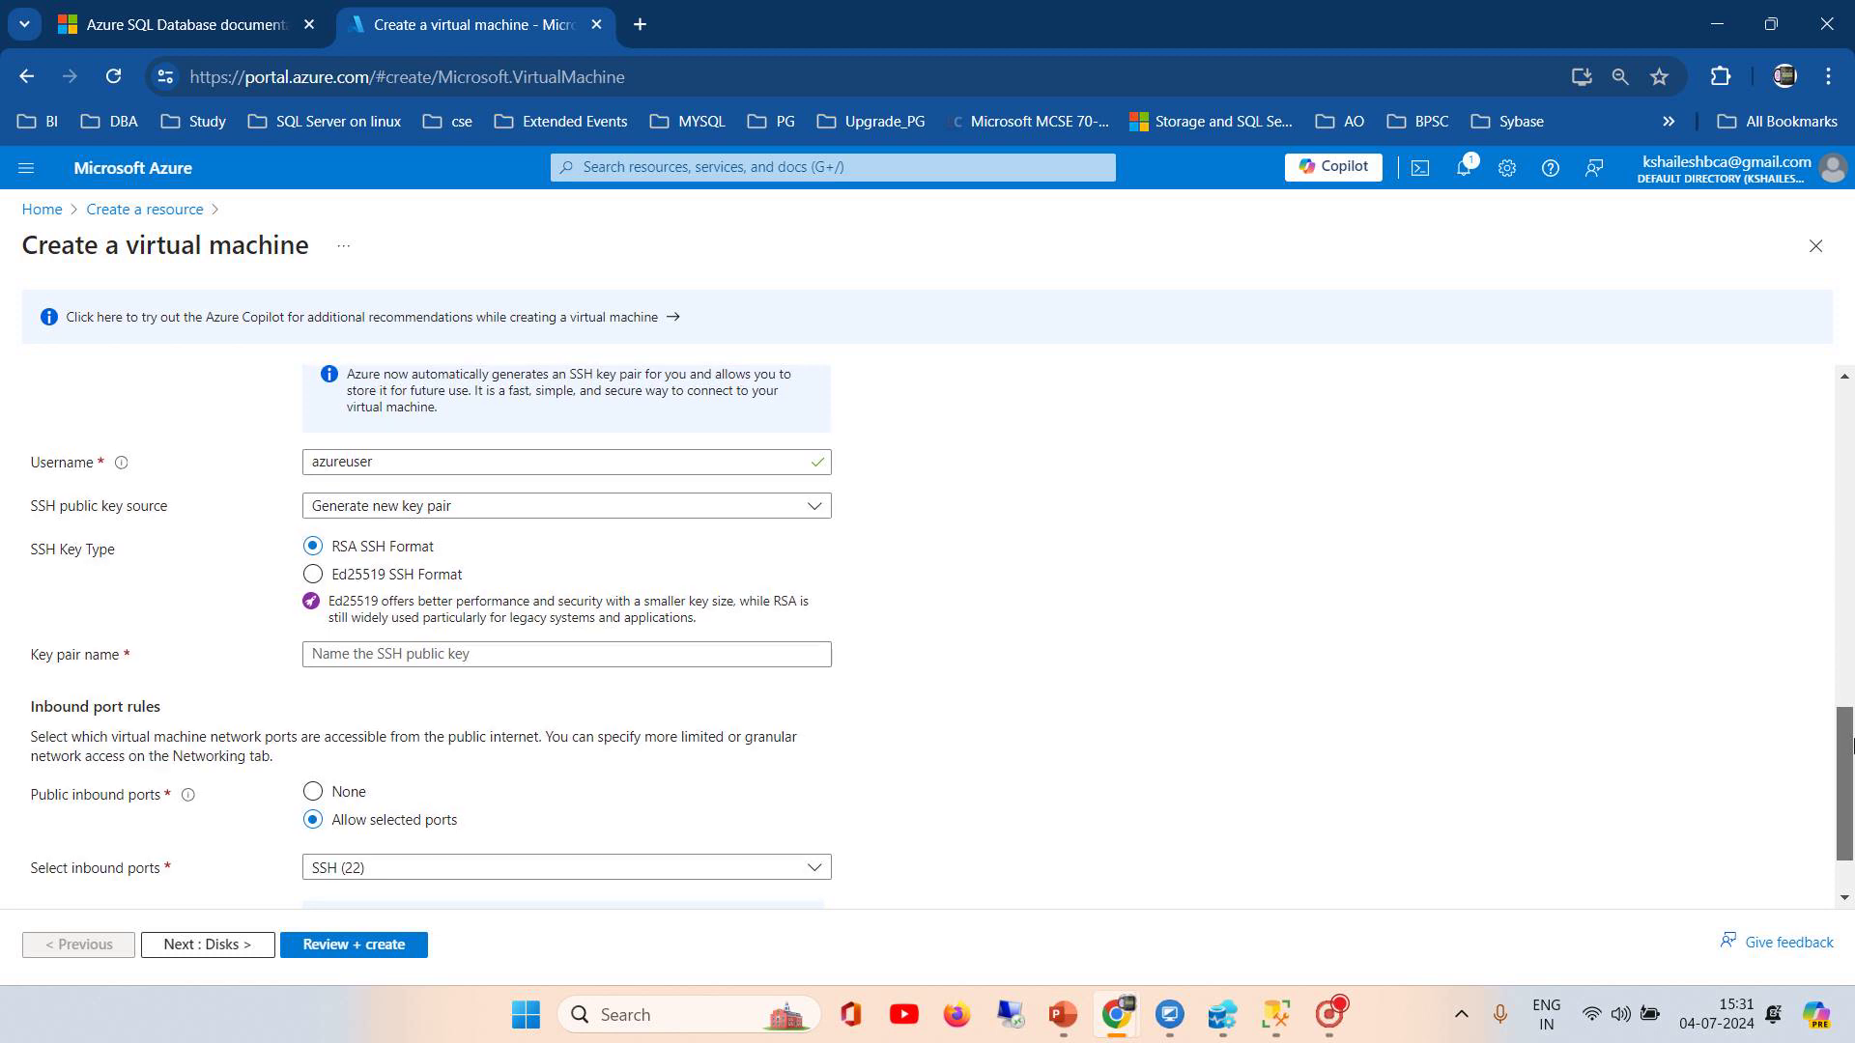
{"action": "left_click_drag", "start_coordinate": [1849, 744], "coordinate": [1848, 377]}
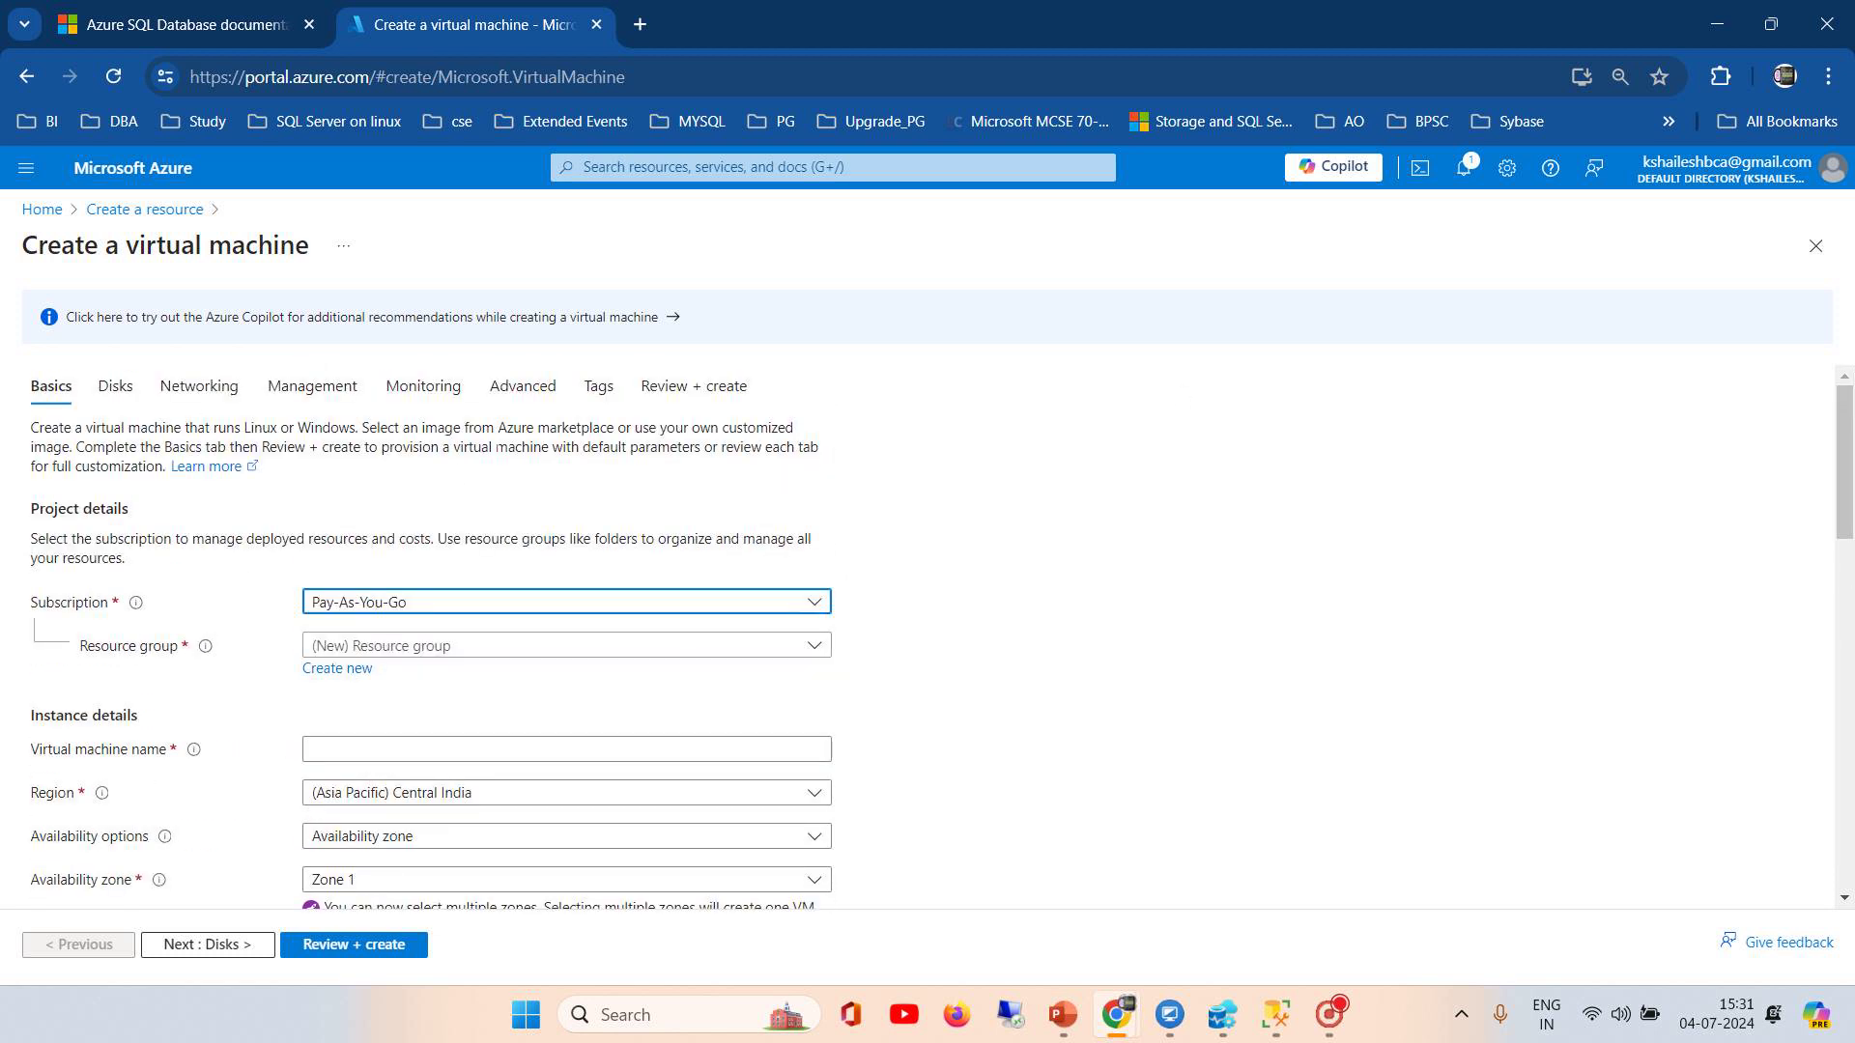
Step: Create a new resource group named demoDP300 for the virtual machine
{"action": "left_click", "coordinate": [337, 672]}
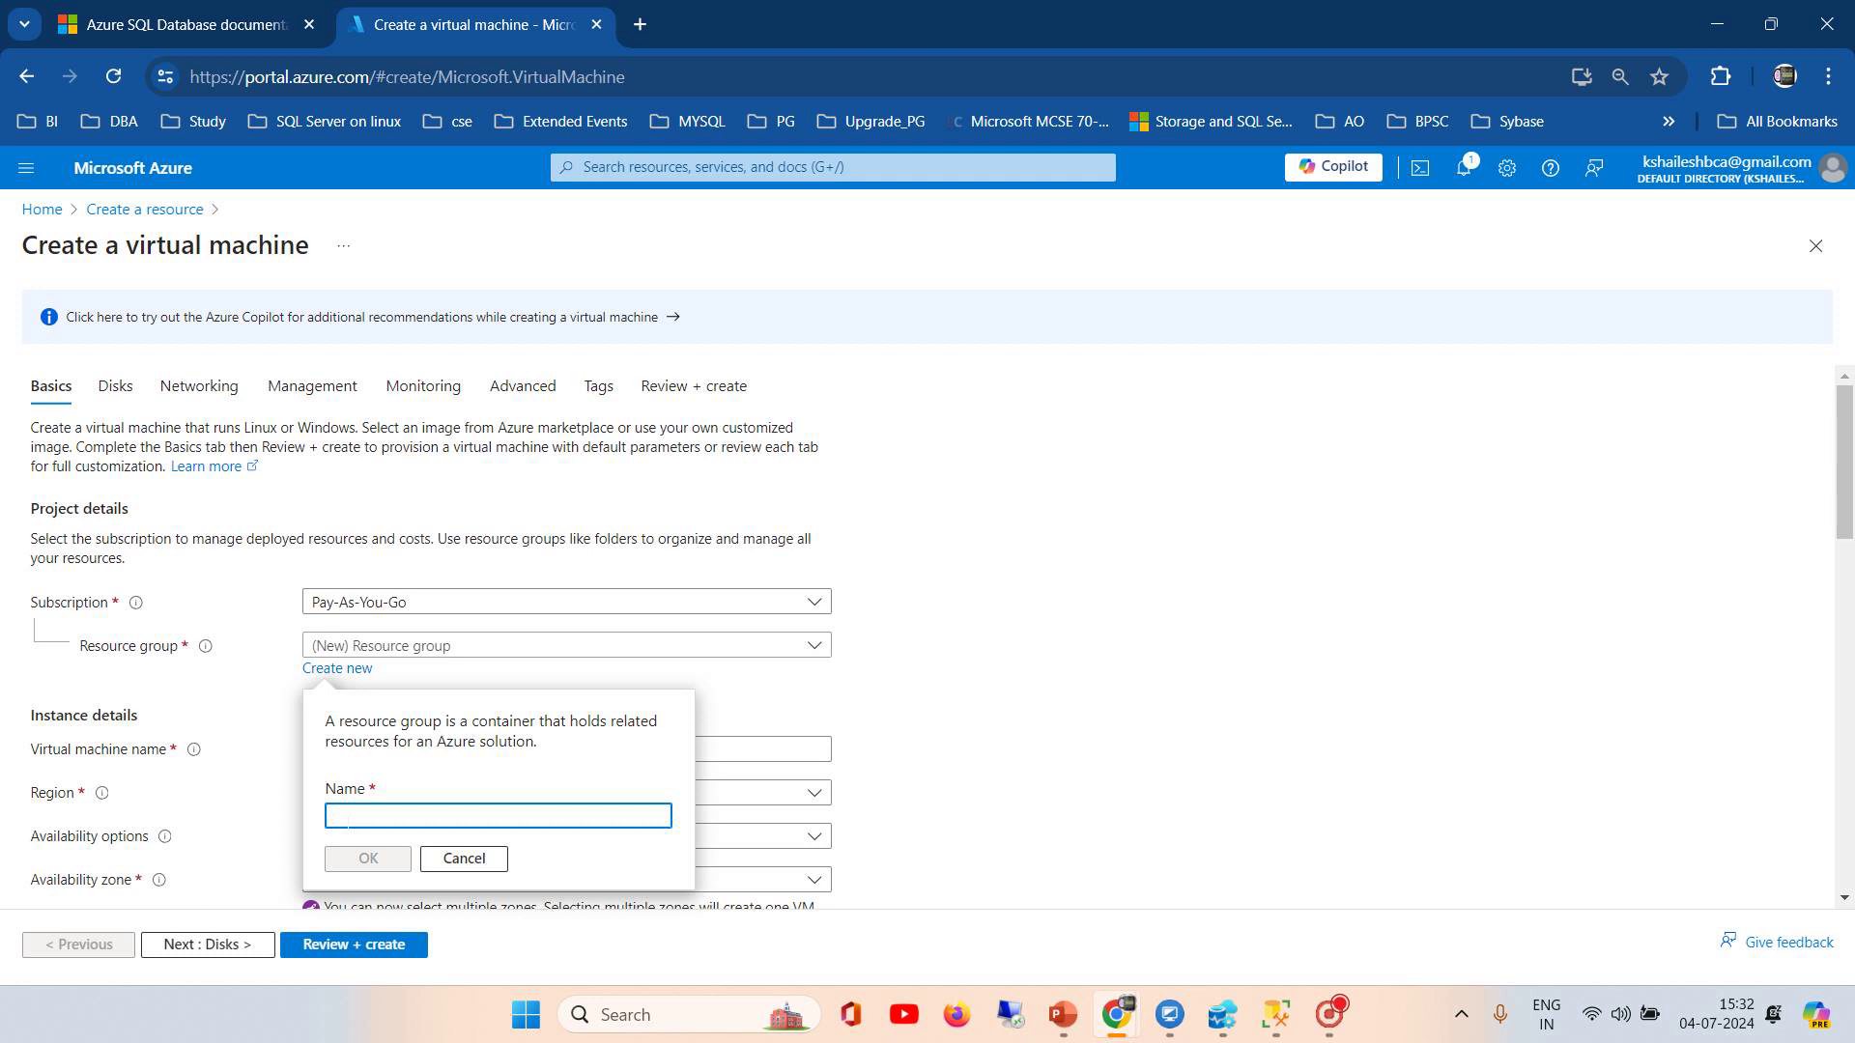
{"action": "type", "text": "demoP"}
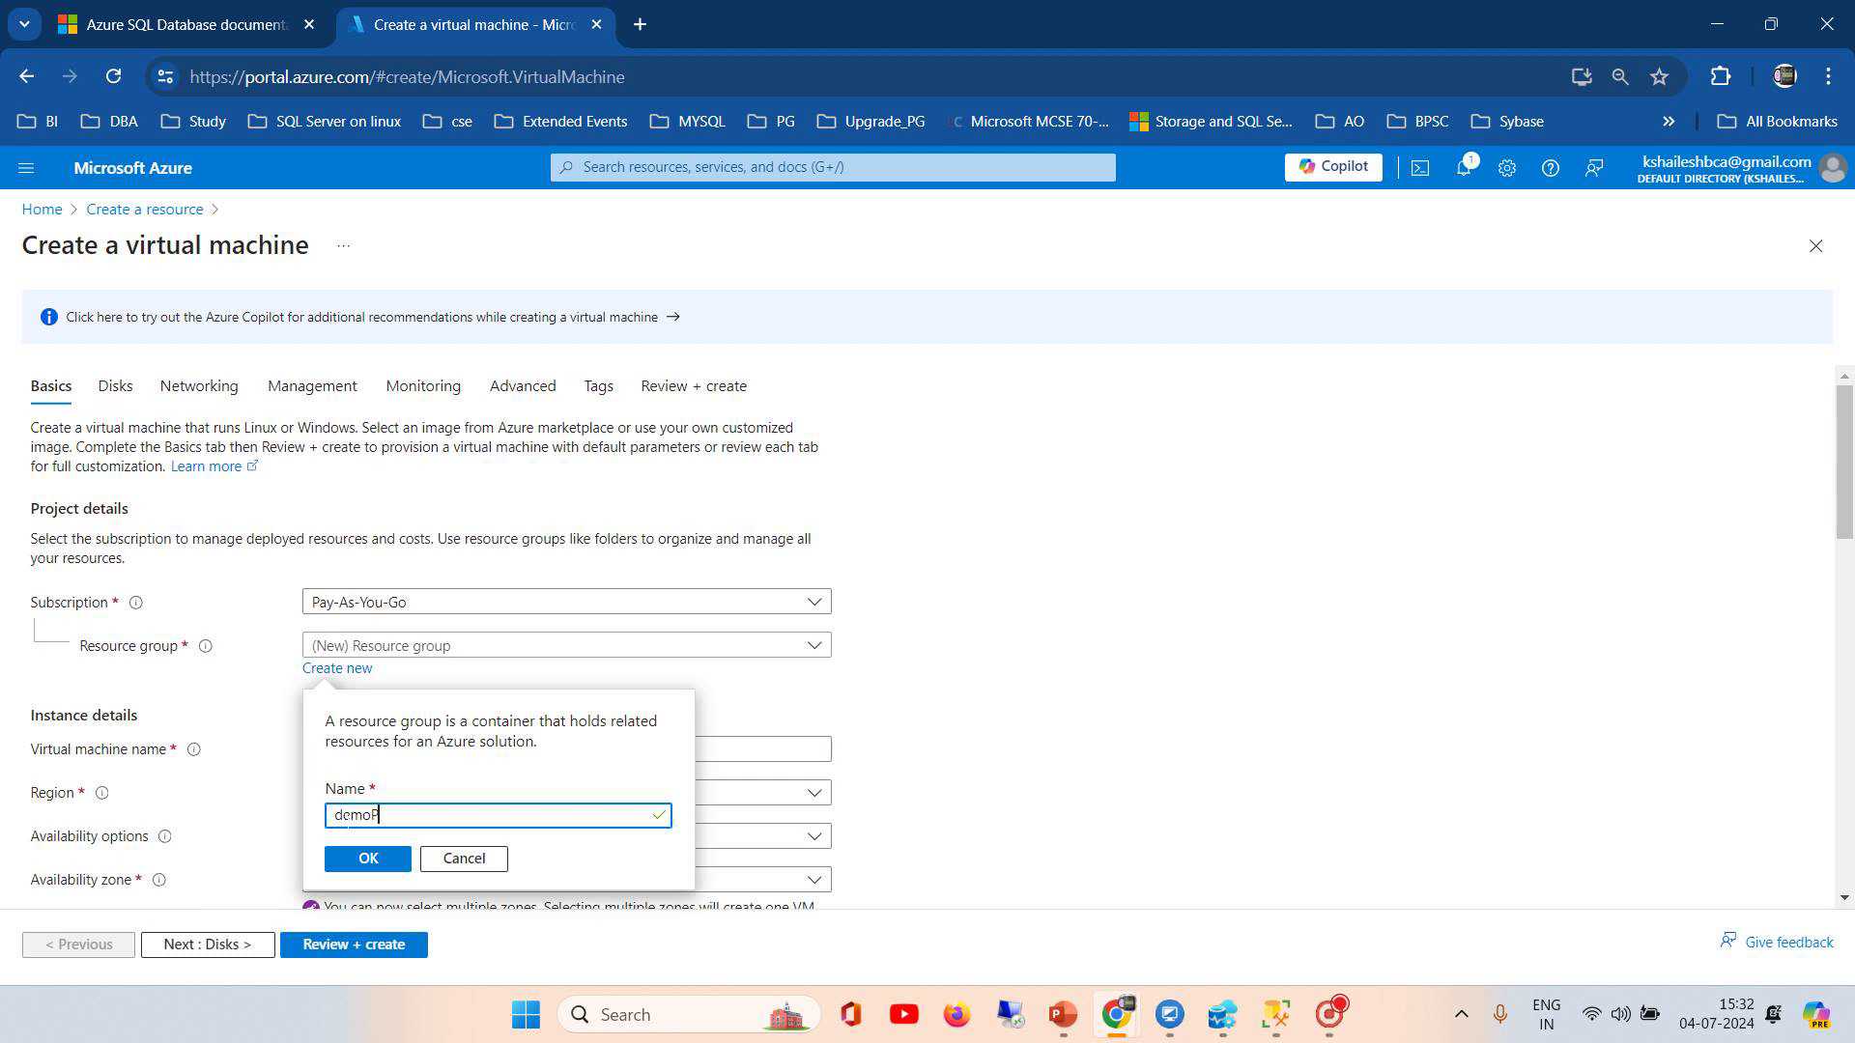
{"action": "key", "text": "BackSpace"}
{"action": "type", "text": "DP300"}
{"action": "left_click", "coordinate": [370, 858]}
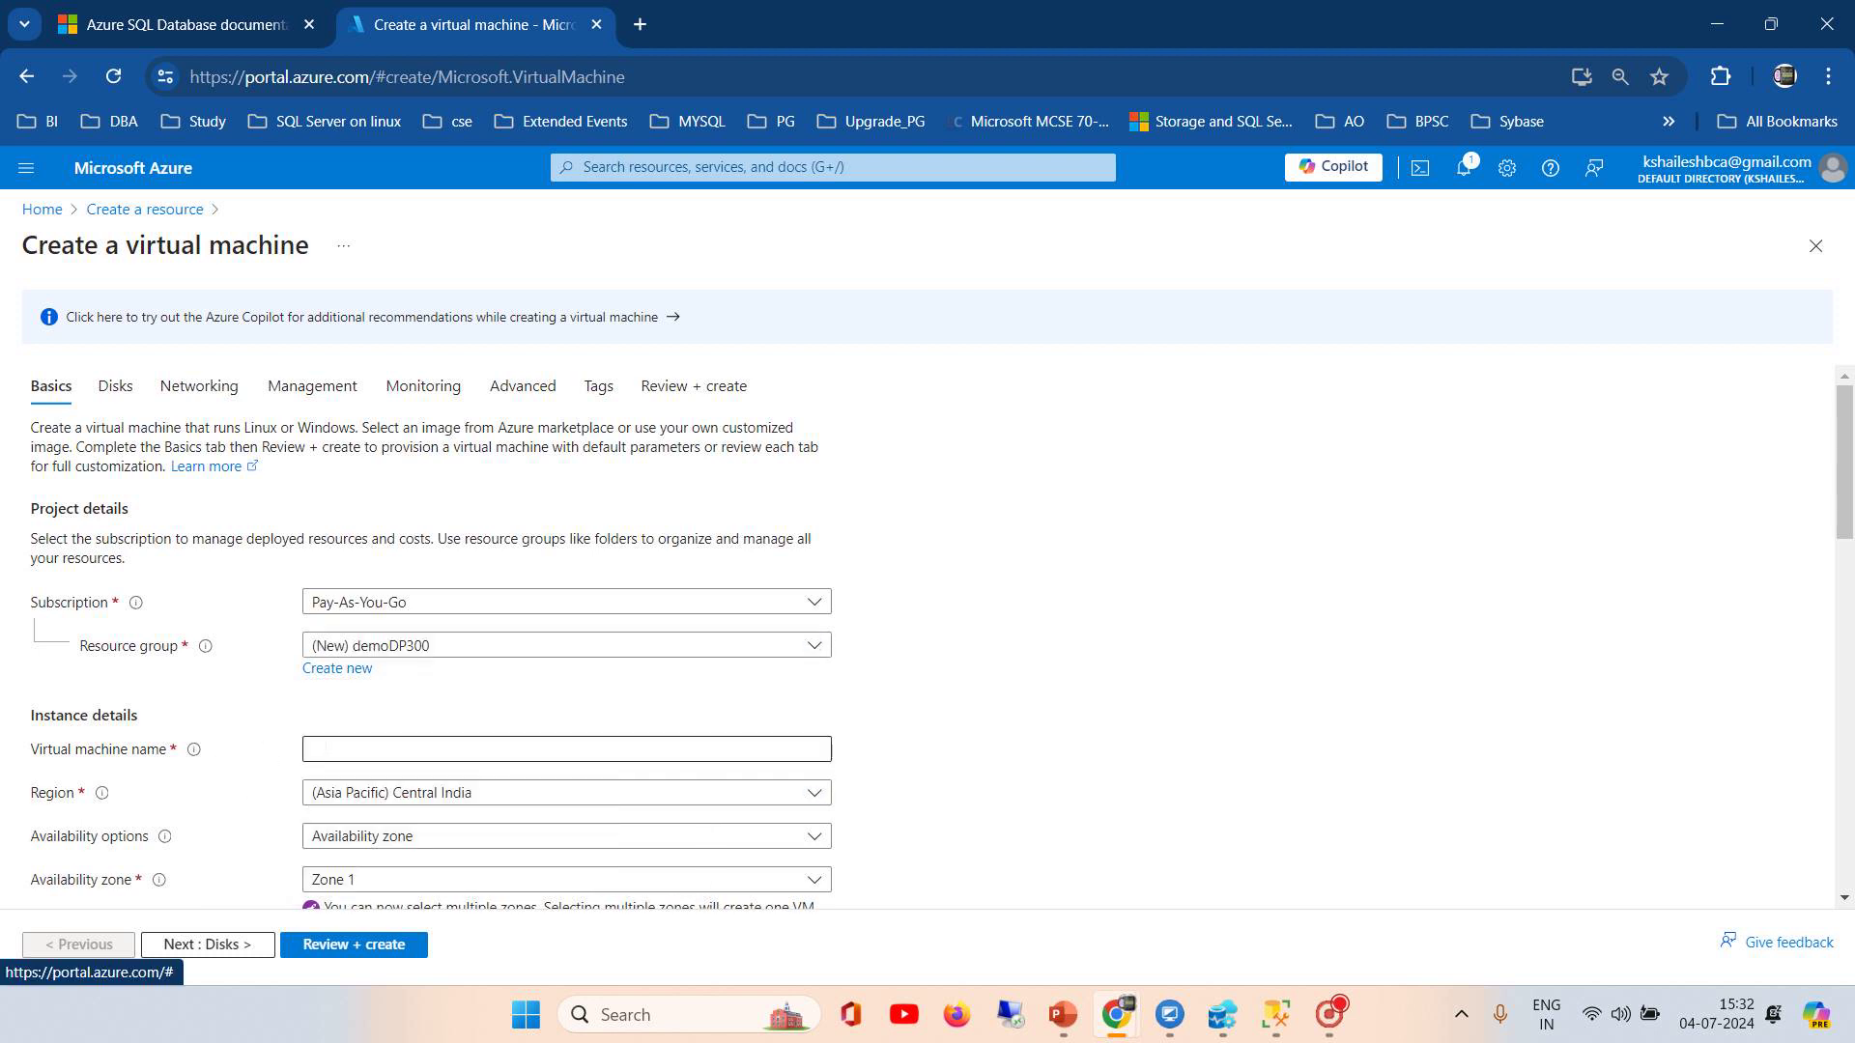
Step: Name the virtual machine dp300 and set its availability option to No infrastructure redundancy required
{"action": "left_click", "coordinate": [326, 749]}
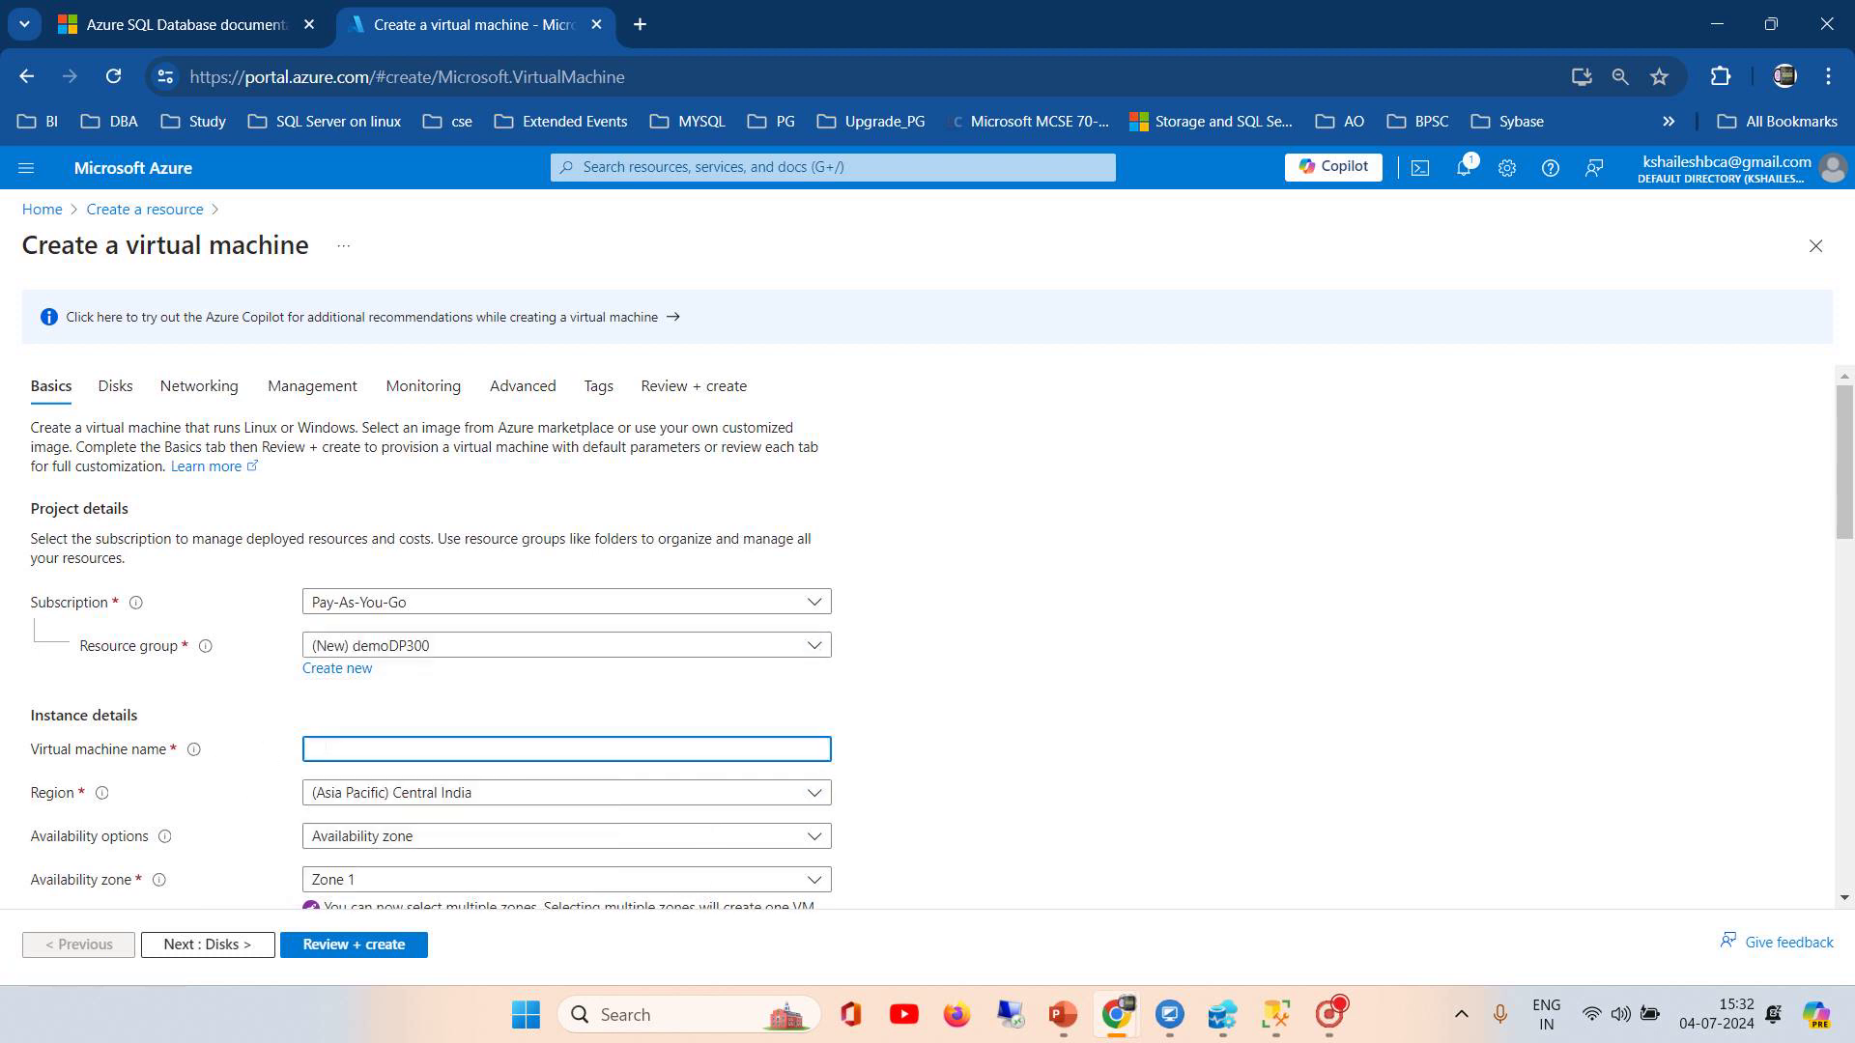
{"action": "type", "text": "dp300"}
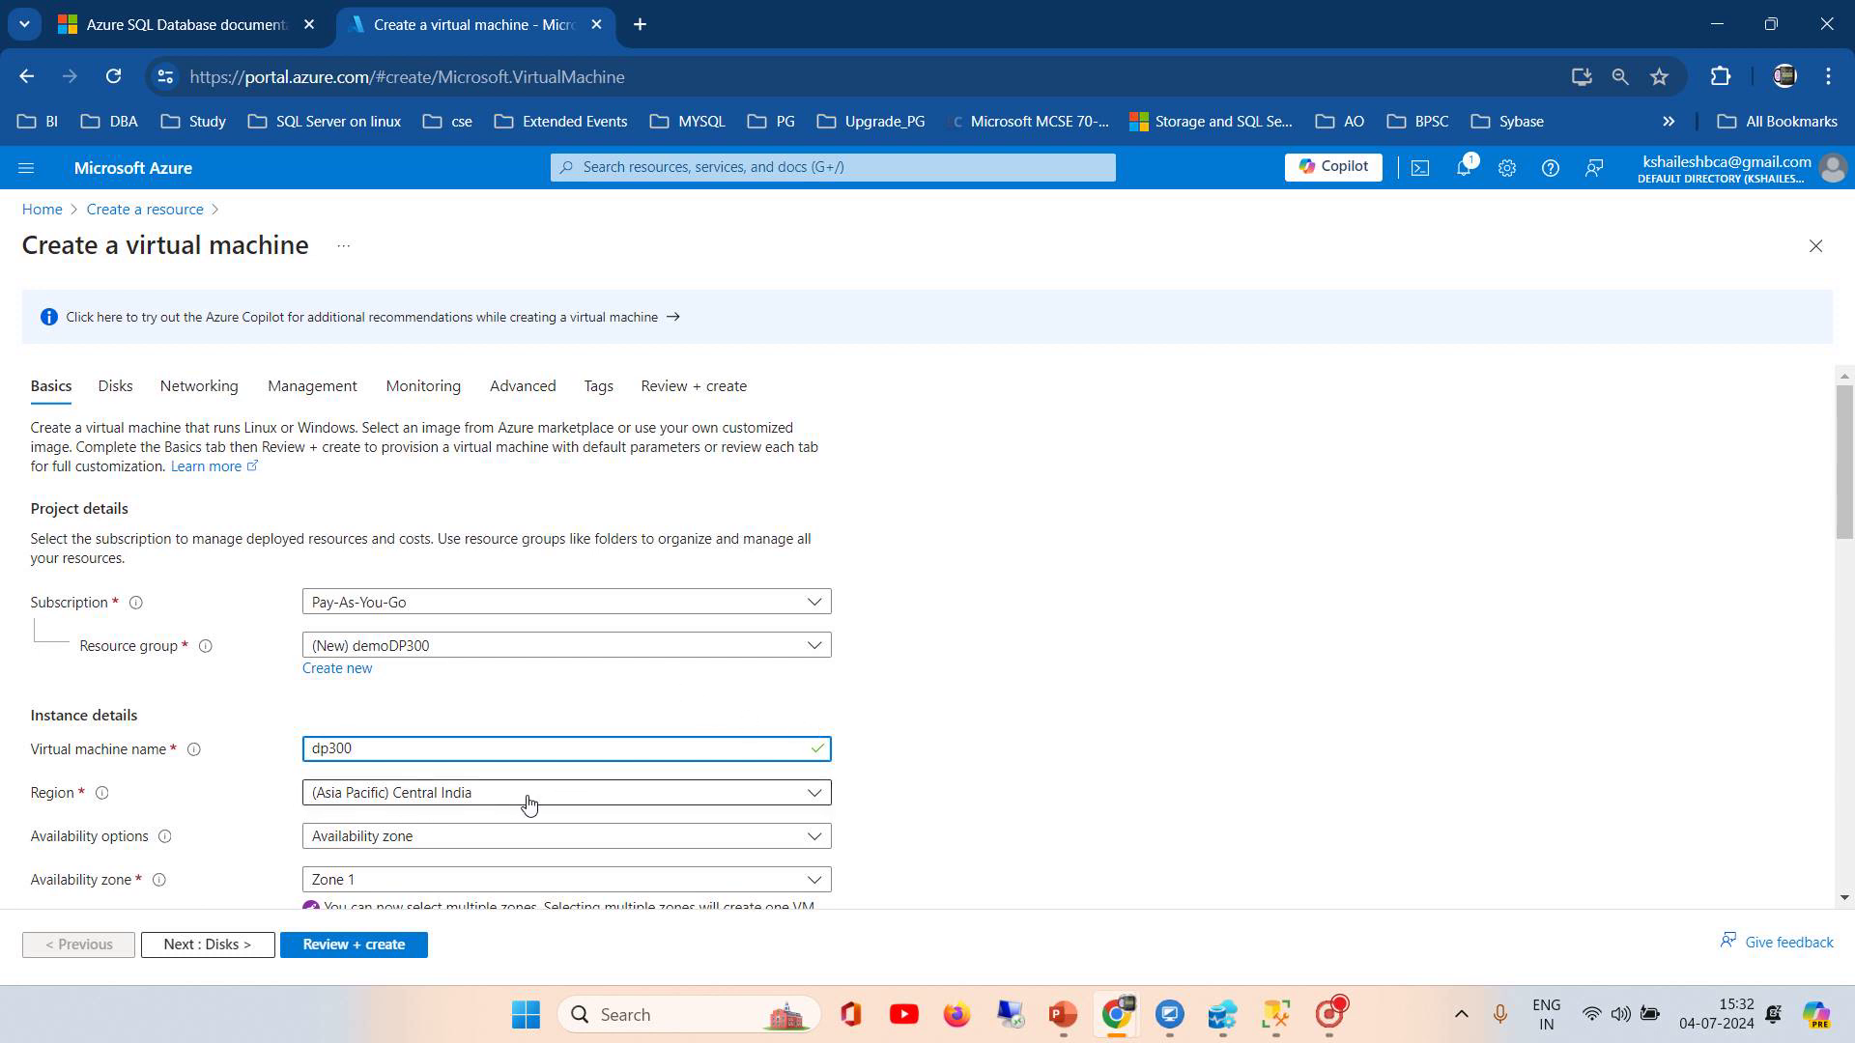
{"action": "left_click_drag", "start_coordinate": [1848, 493], "coordinate": [1847, 578]}
{"action": "left_click", "coordinate": [414, 549]}
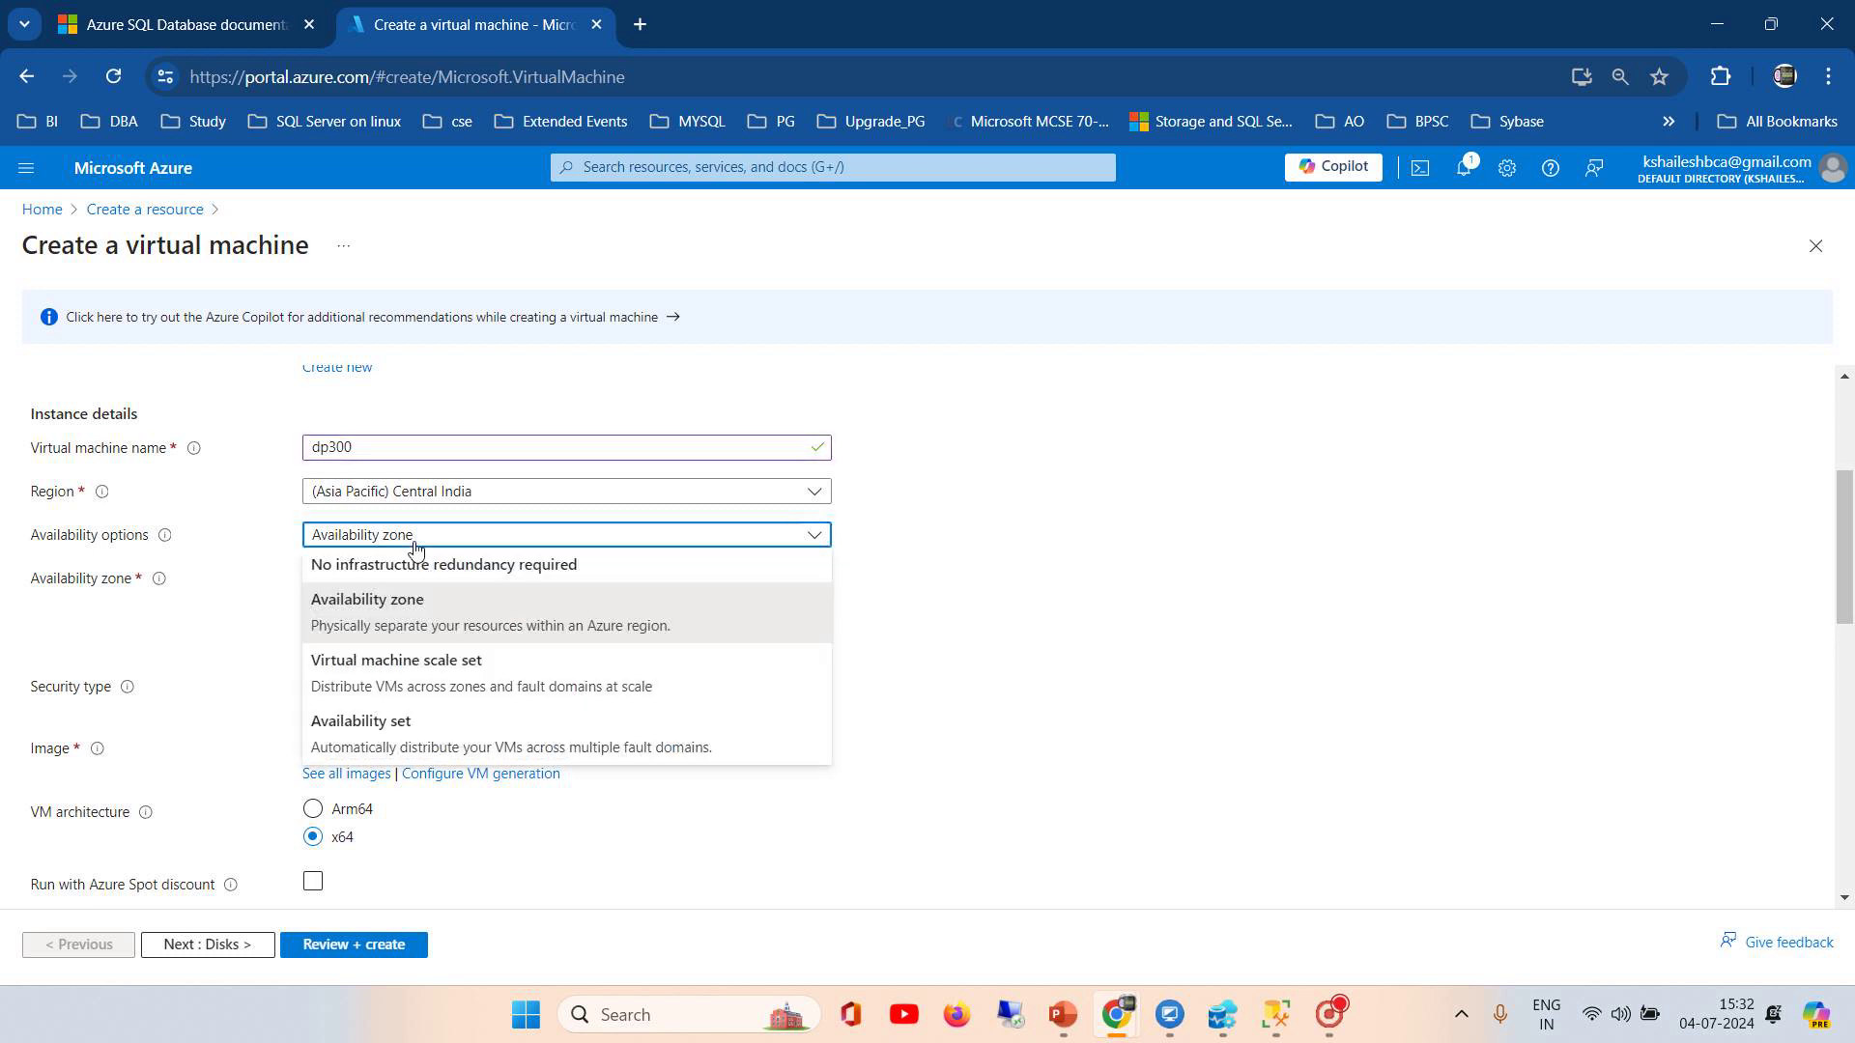
{"action": "left_click", "coordinate": [386, 566]}
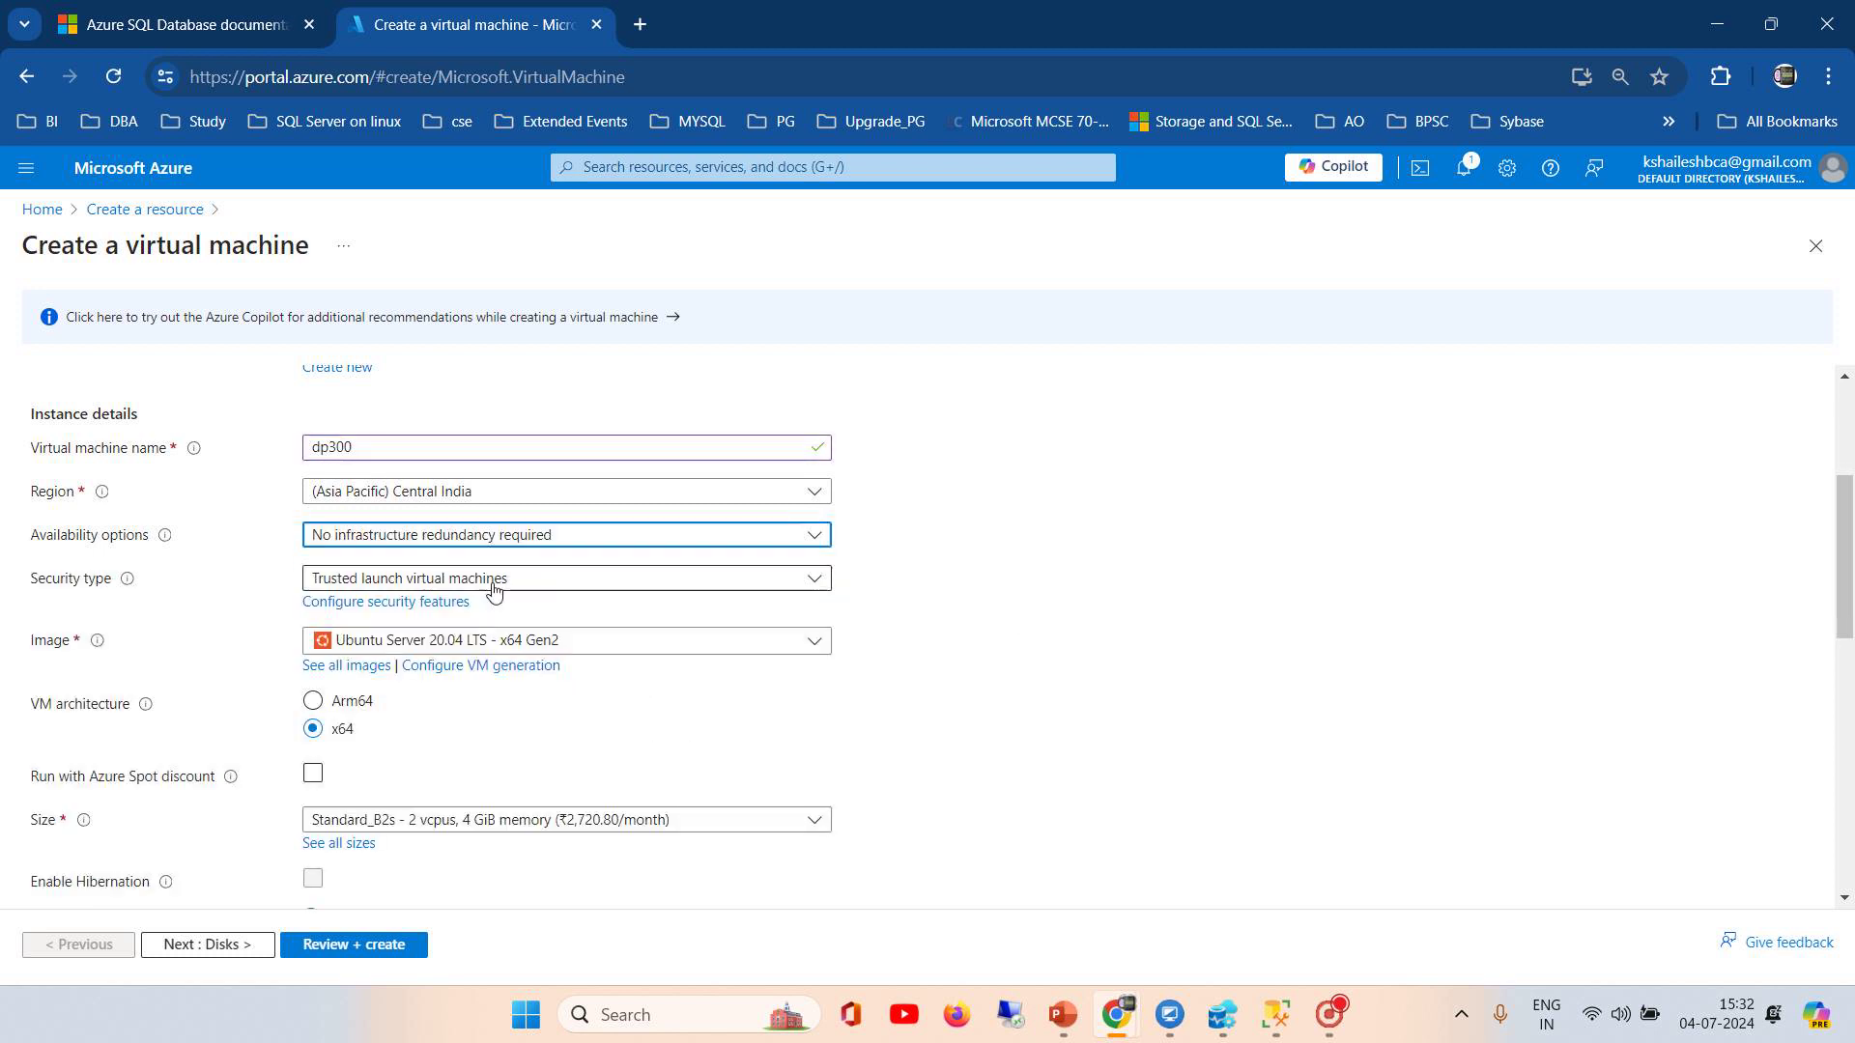
Step: Set the security type to Standard and the image to Windows Server 2019 Datacenter - x64 Gen2
{"action": "left_click", "coordinate": [585, 584]}
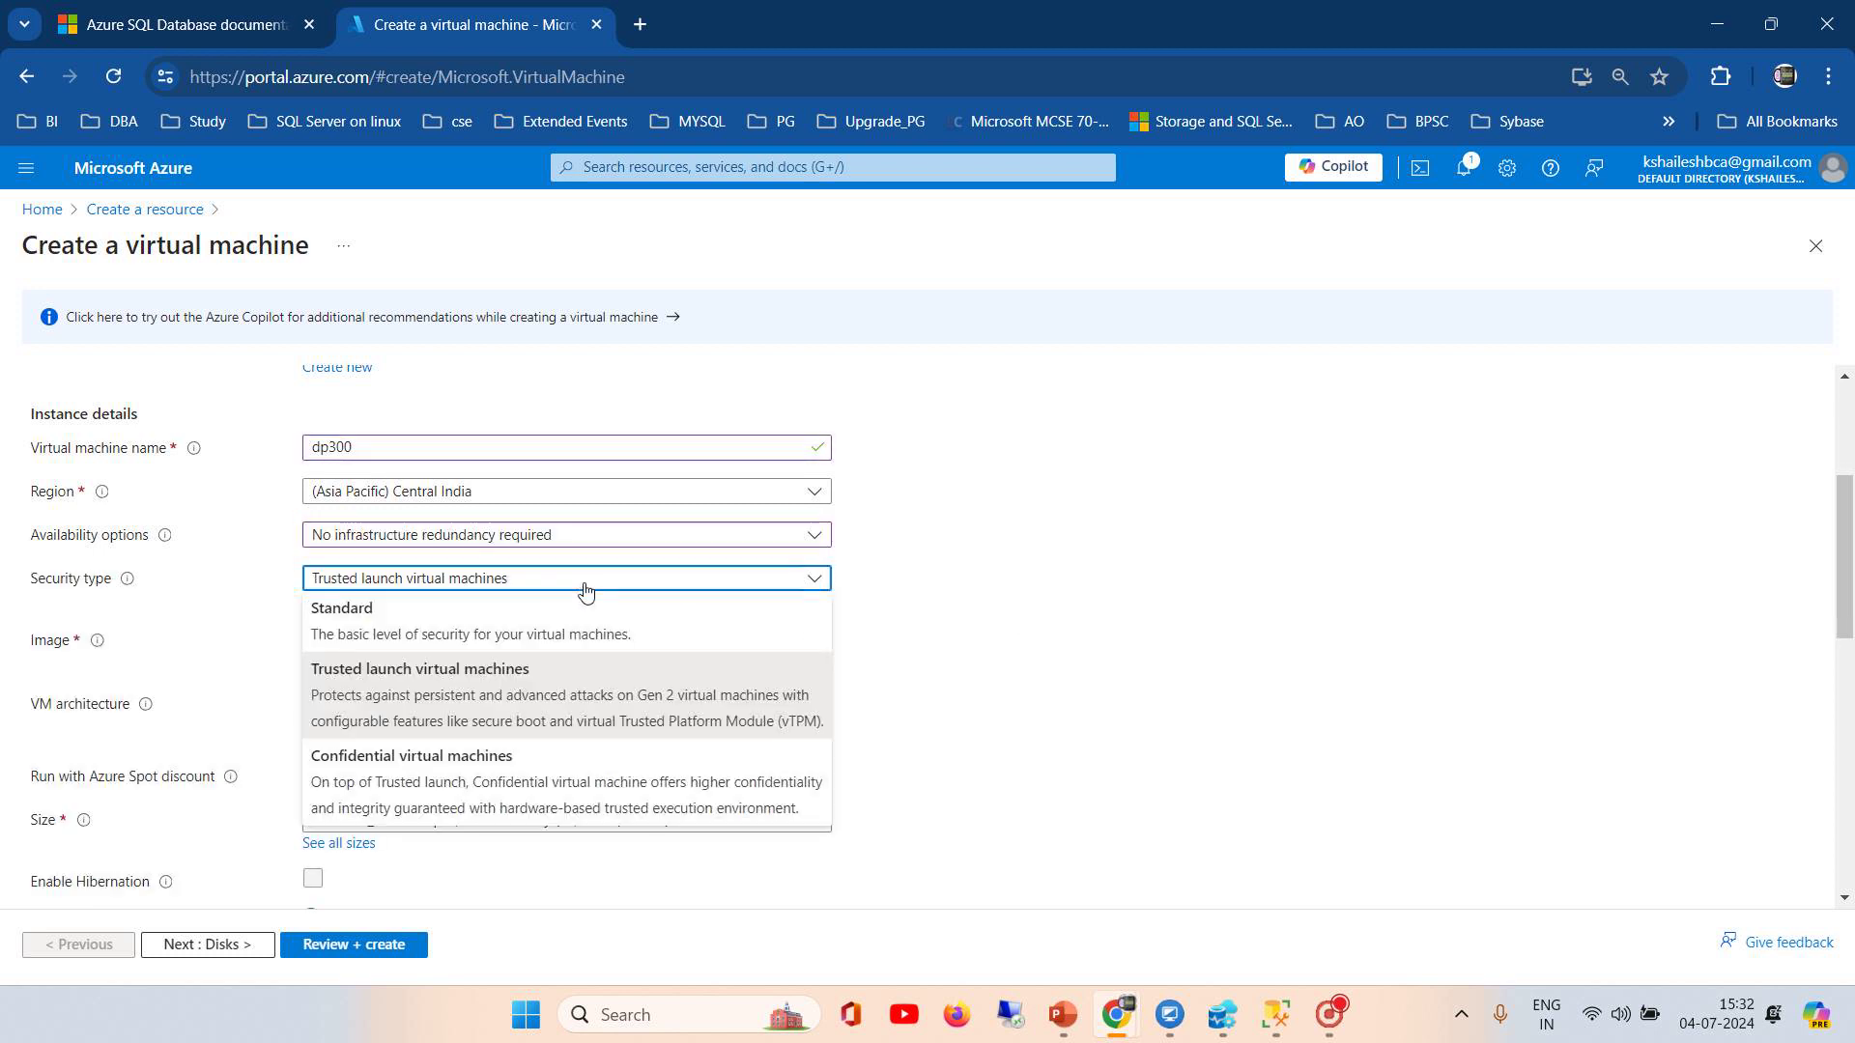
{"action": "left_click", "coordinate": [471, 642]}
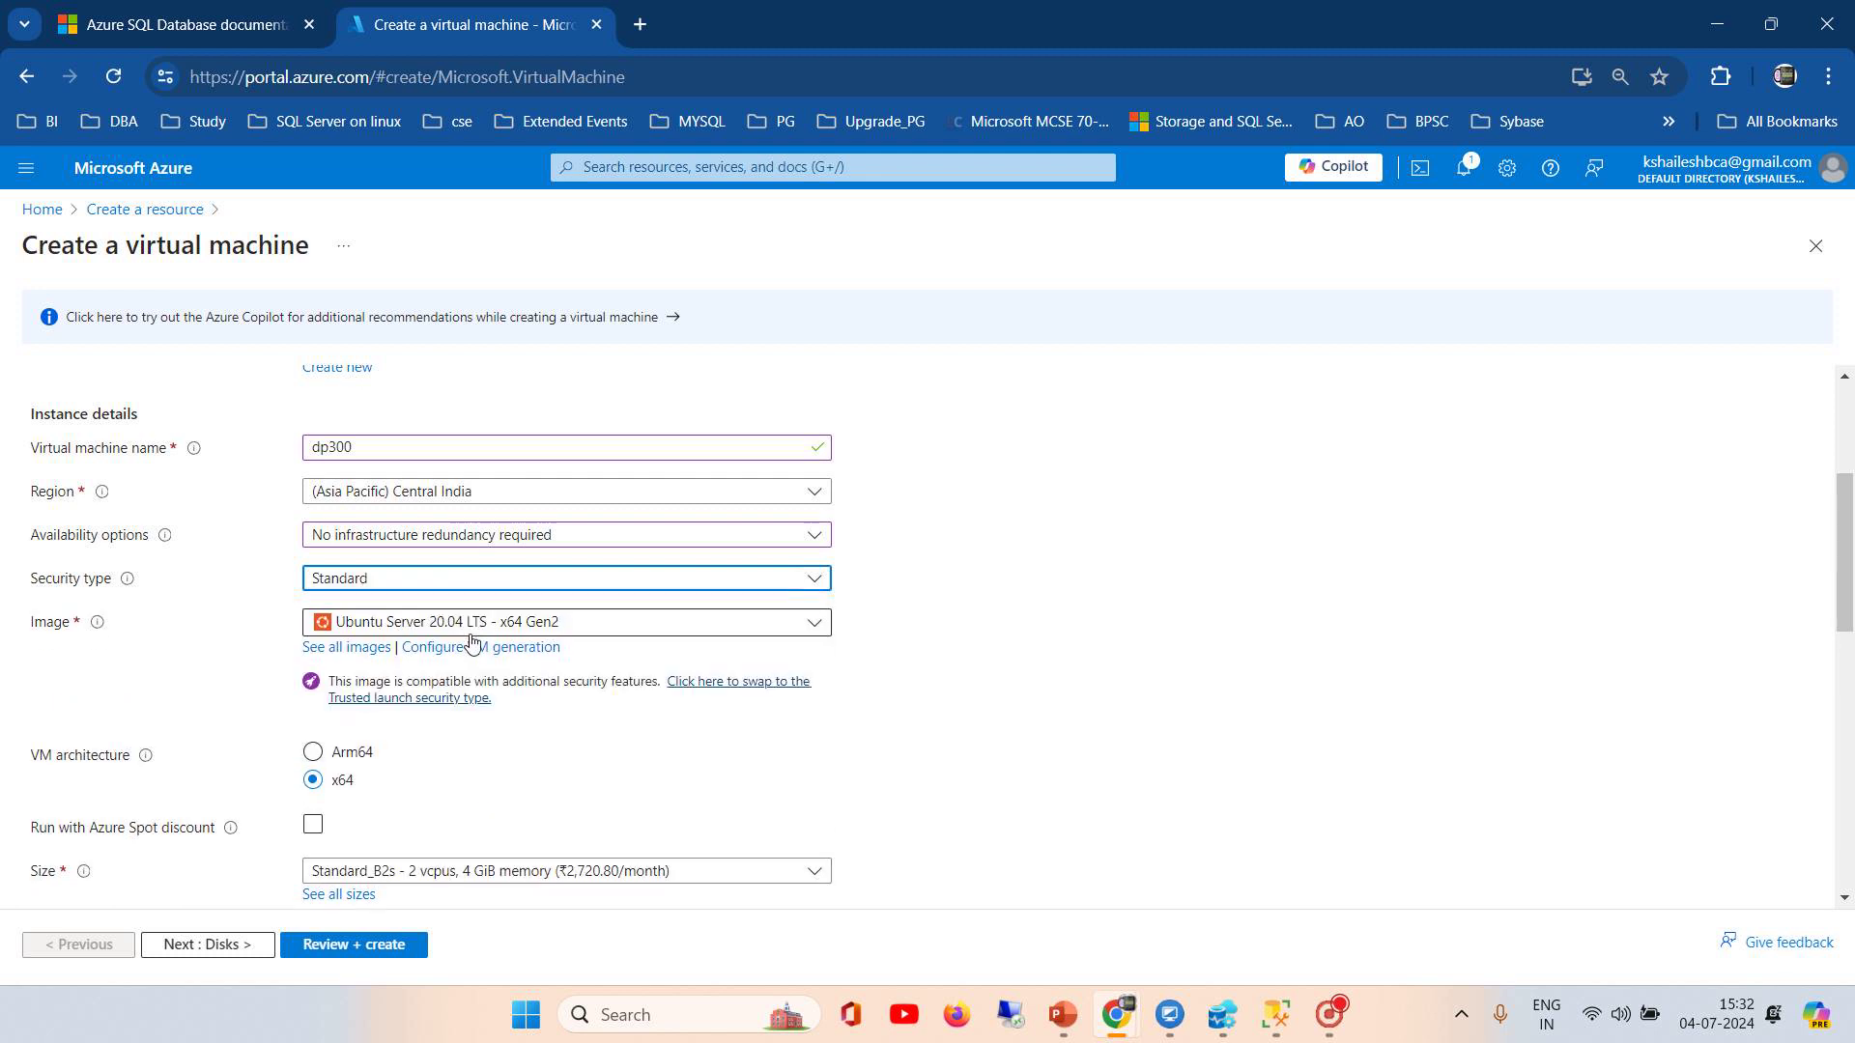
{"action": "left_click", "coordinate": [622, 629]}
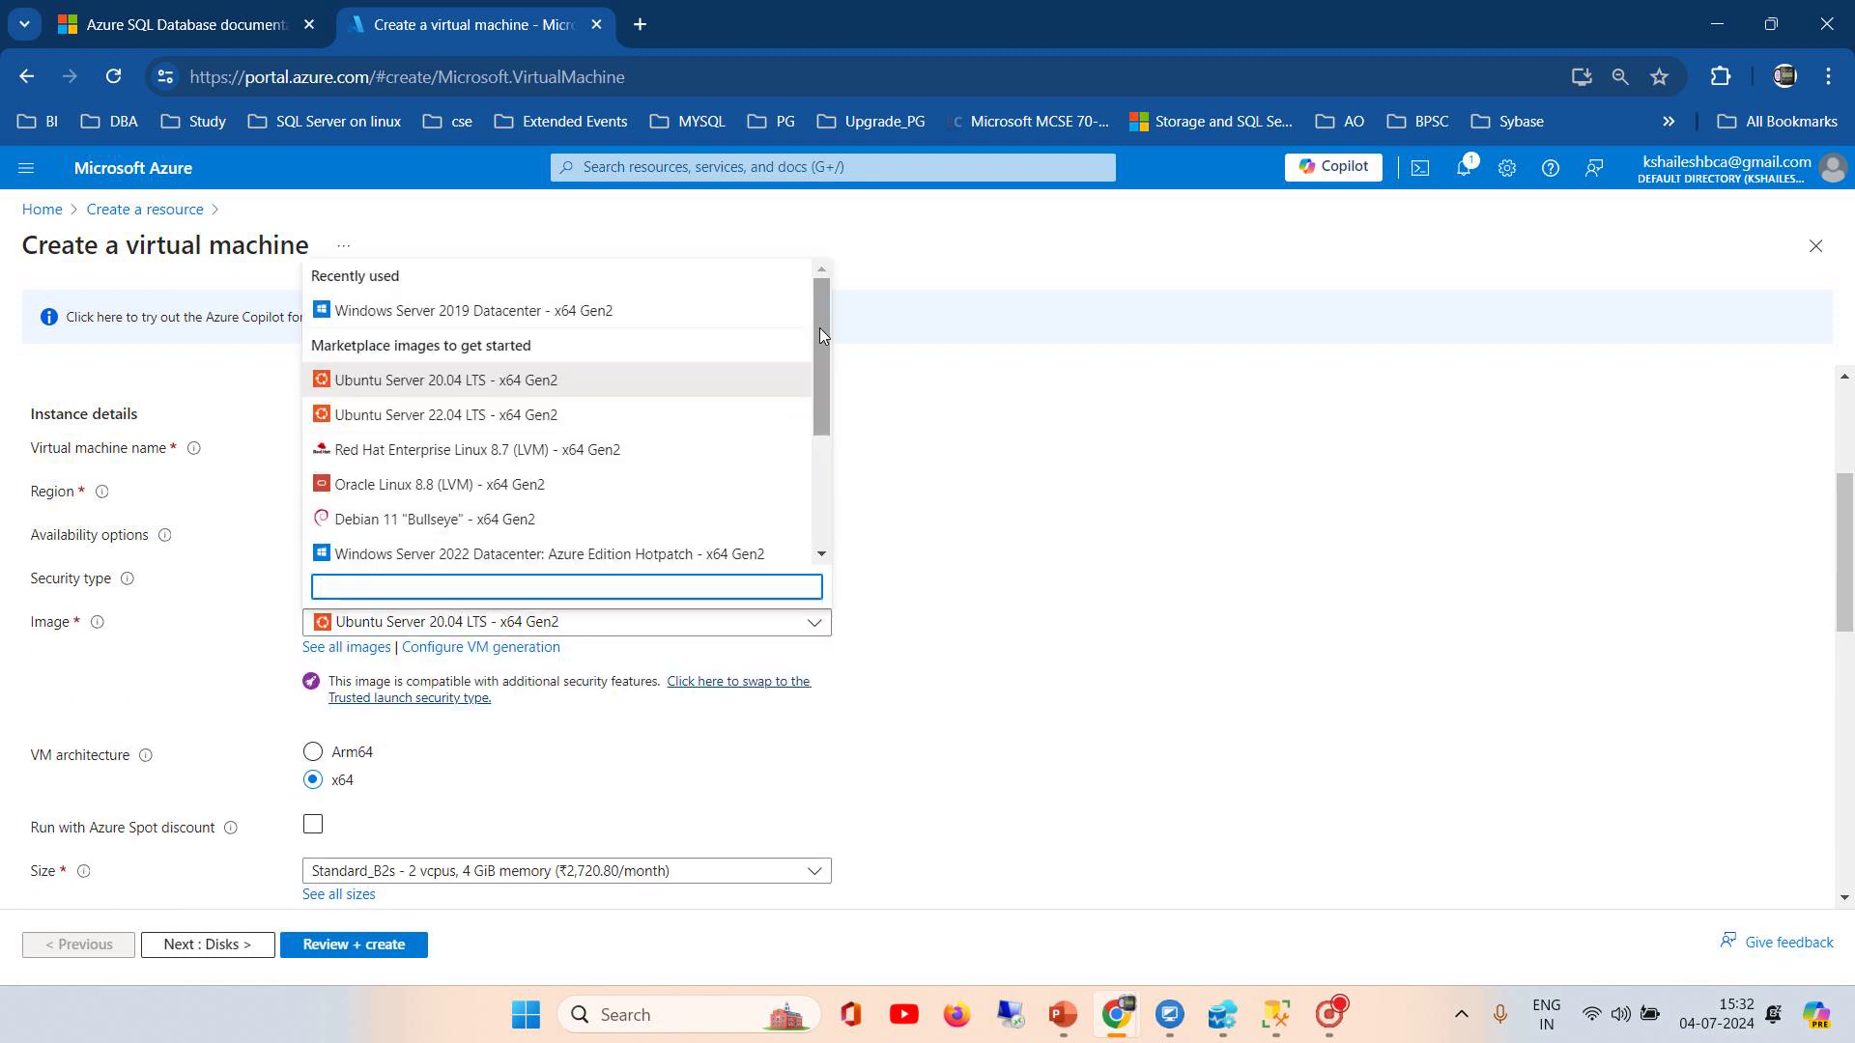
{"action": "mouse_move", "coordinate": [814, 292]}
{"action": "left_mouse_down"}
{"action": "mouse_move", "coordinate": [807, 478]}
{"action": "mouse_move", "coordinate": [839, 266]}
{"action": "left_mouse_up"}
{"action": "left_click", "coordinate": [406, 312]}
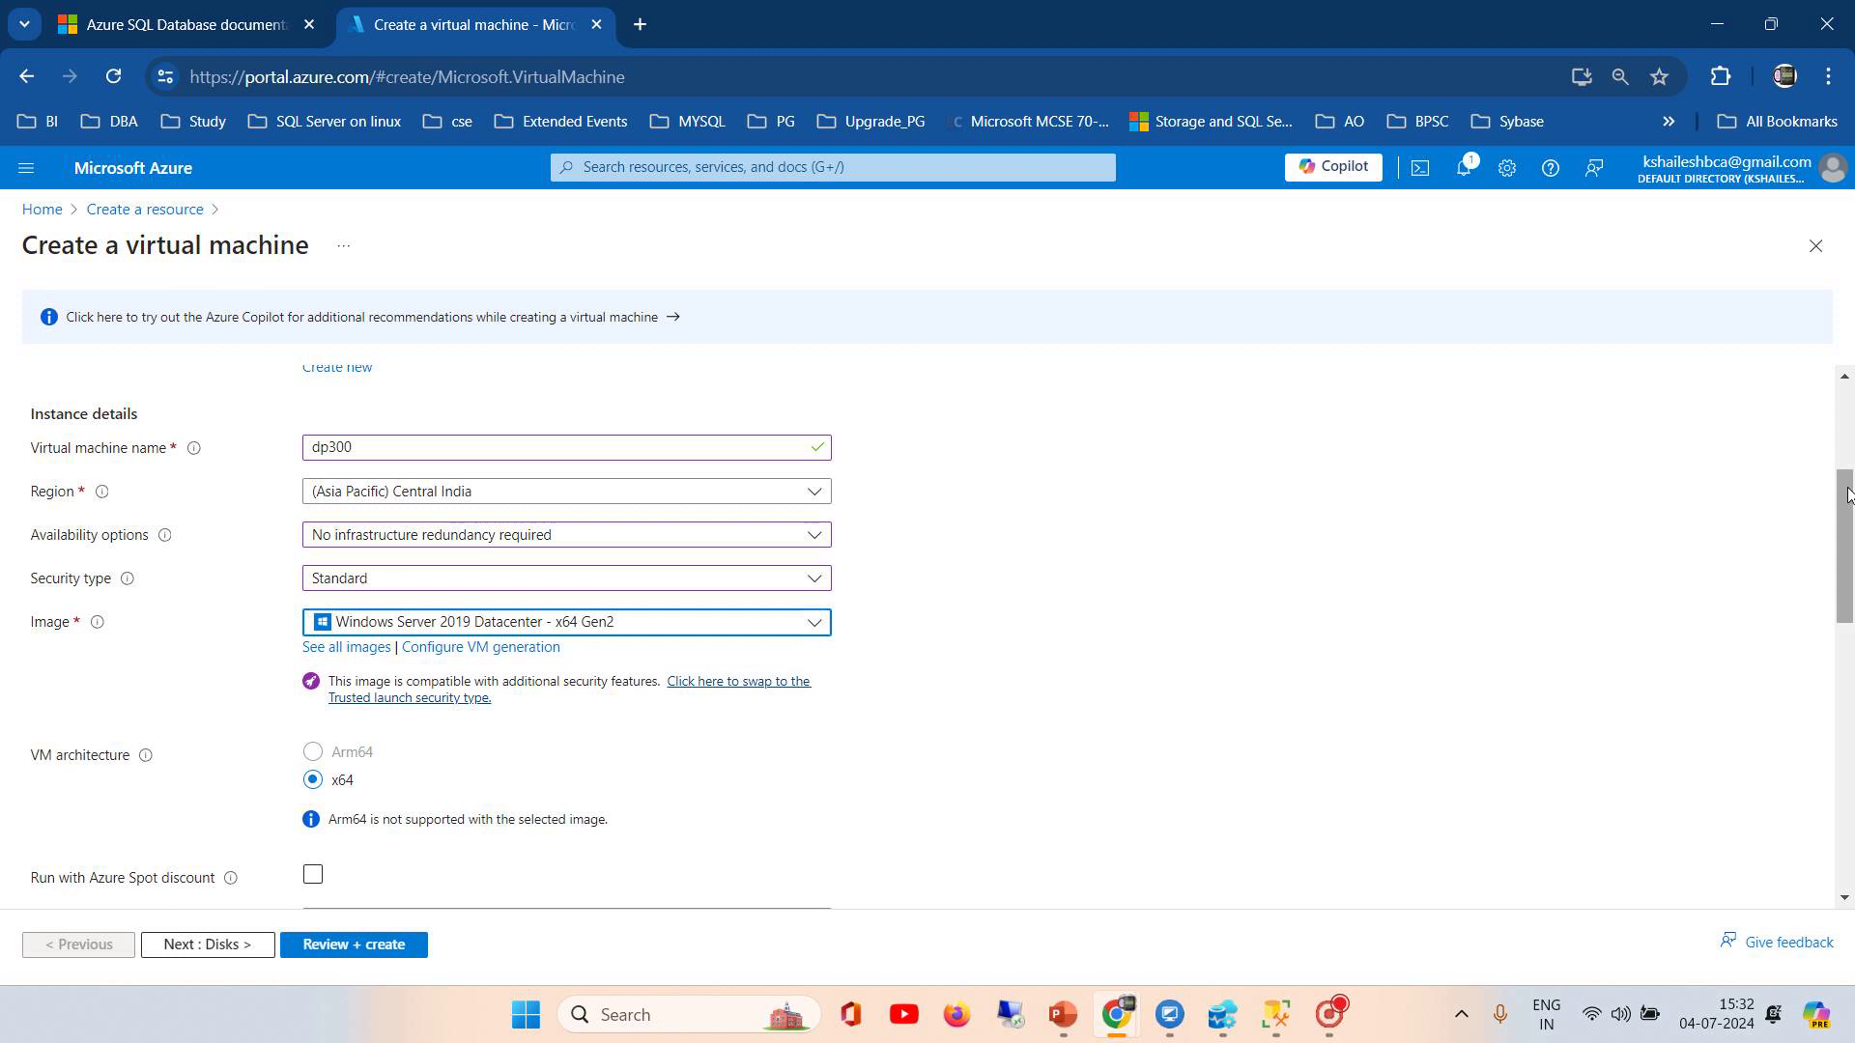
Step: Browse all available VM sizes and select B2s from the B-Series
{"action": "left_click_drag", "start_coordinate": [1845, 493], "coordinate": [1845, 624]}
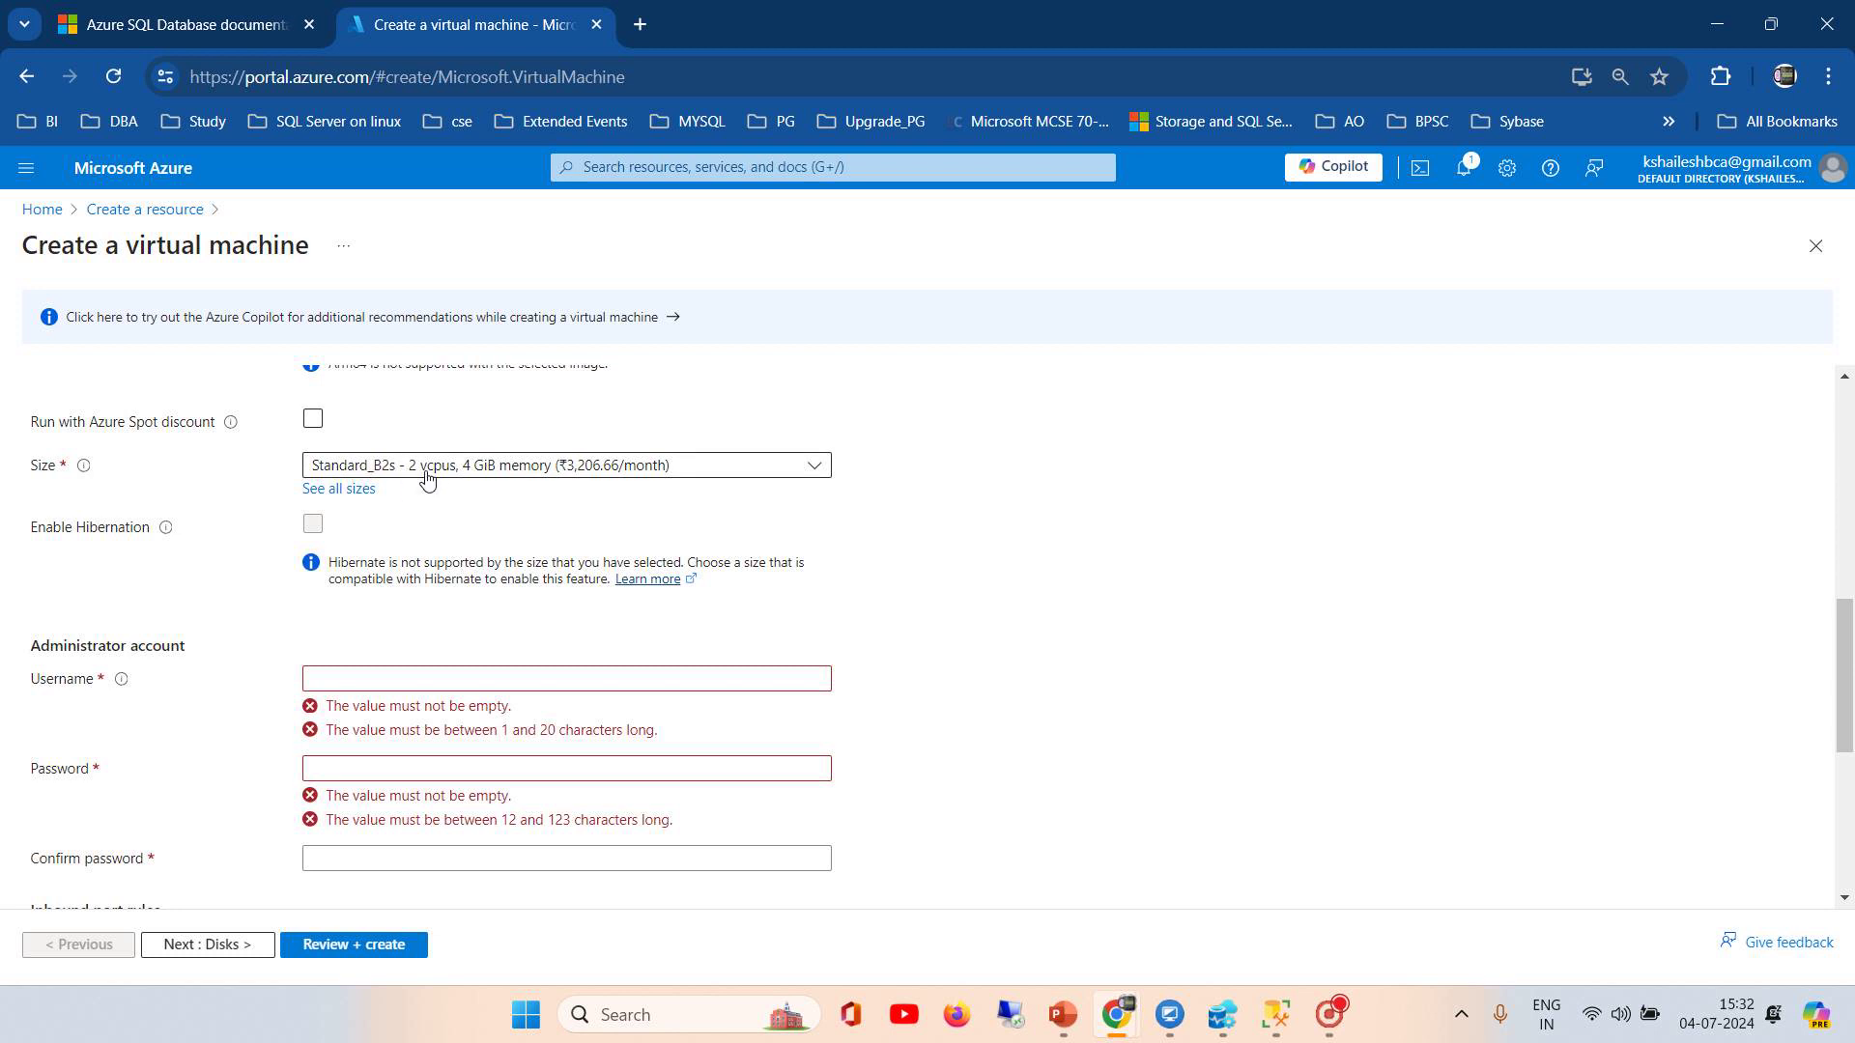
{"action": "left_click", "coordinate": [360, 493]}
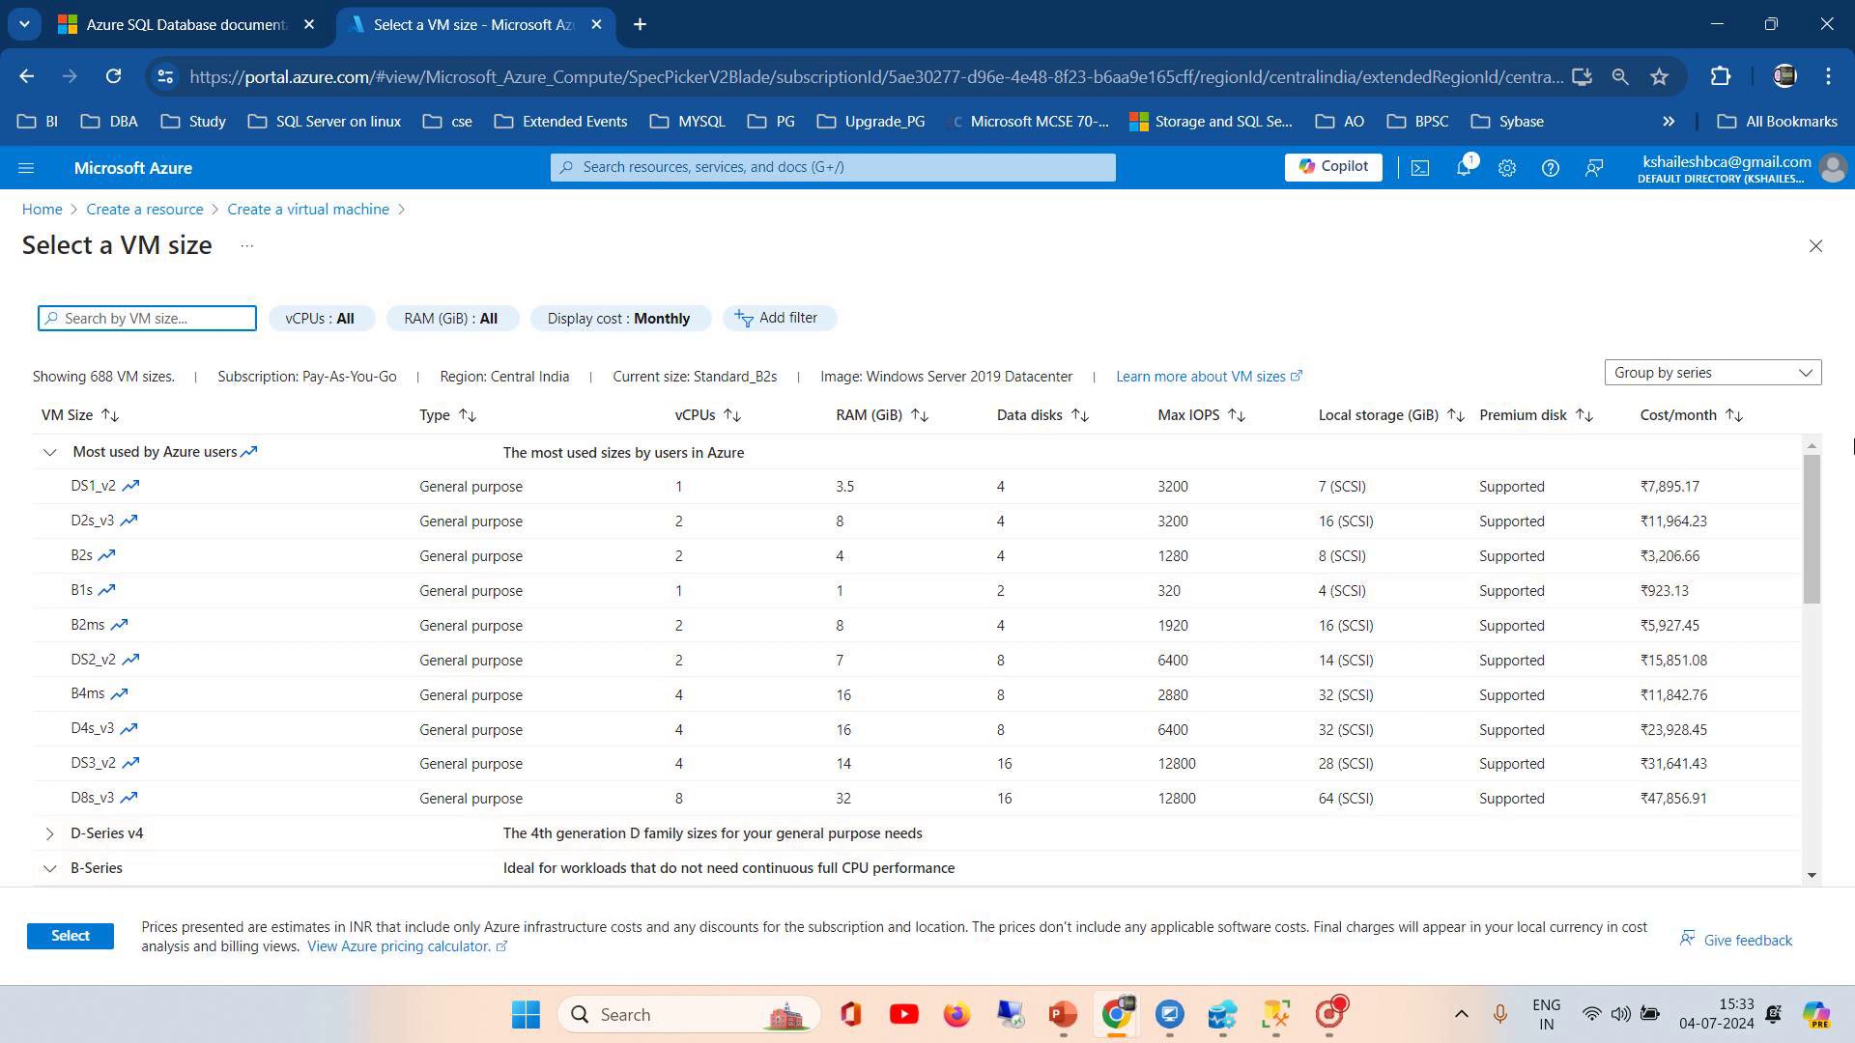
{"action": "scroll", "coordinate": [1801, 570], "scroll_direction": "down", "scroll_amount": 2}
{"action": "scroll", "coordinate": [1801, 580], "scroll_direction": "down", "scroll_amount": 5}
{"action": "scroll", "coordinate": [1801, 609], "scroll_direction": "up", "scroll_amount": 2}
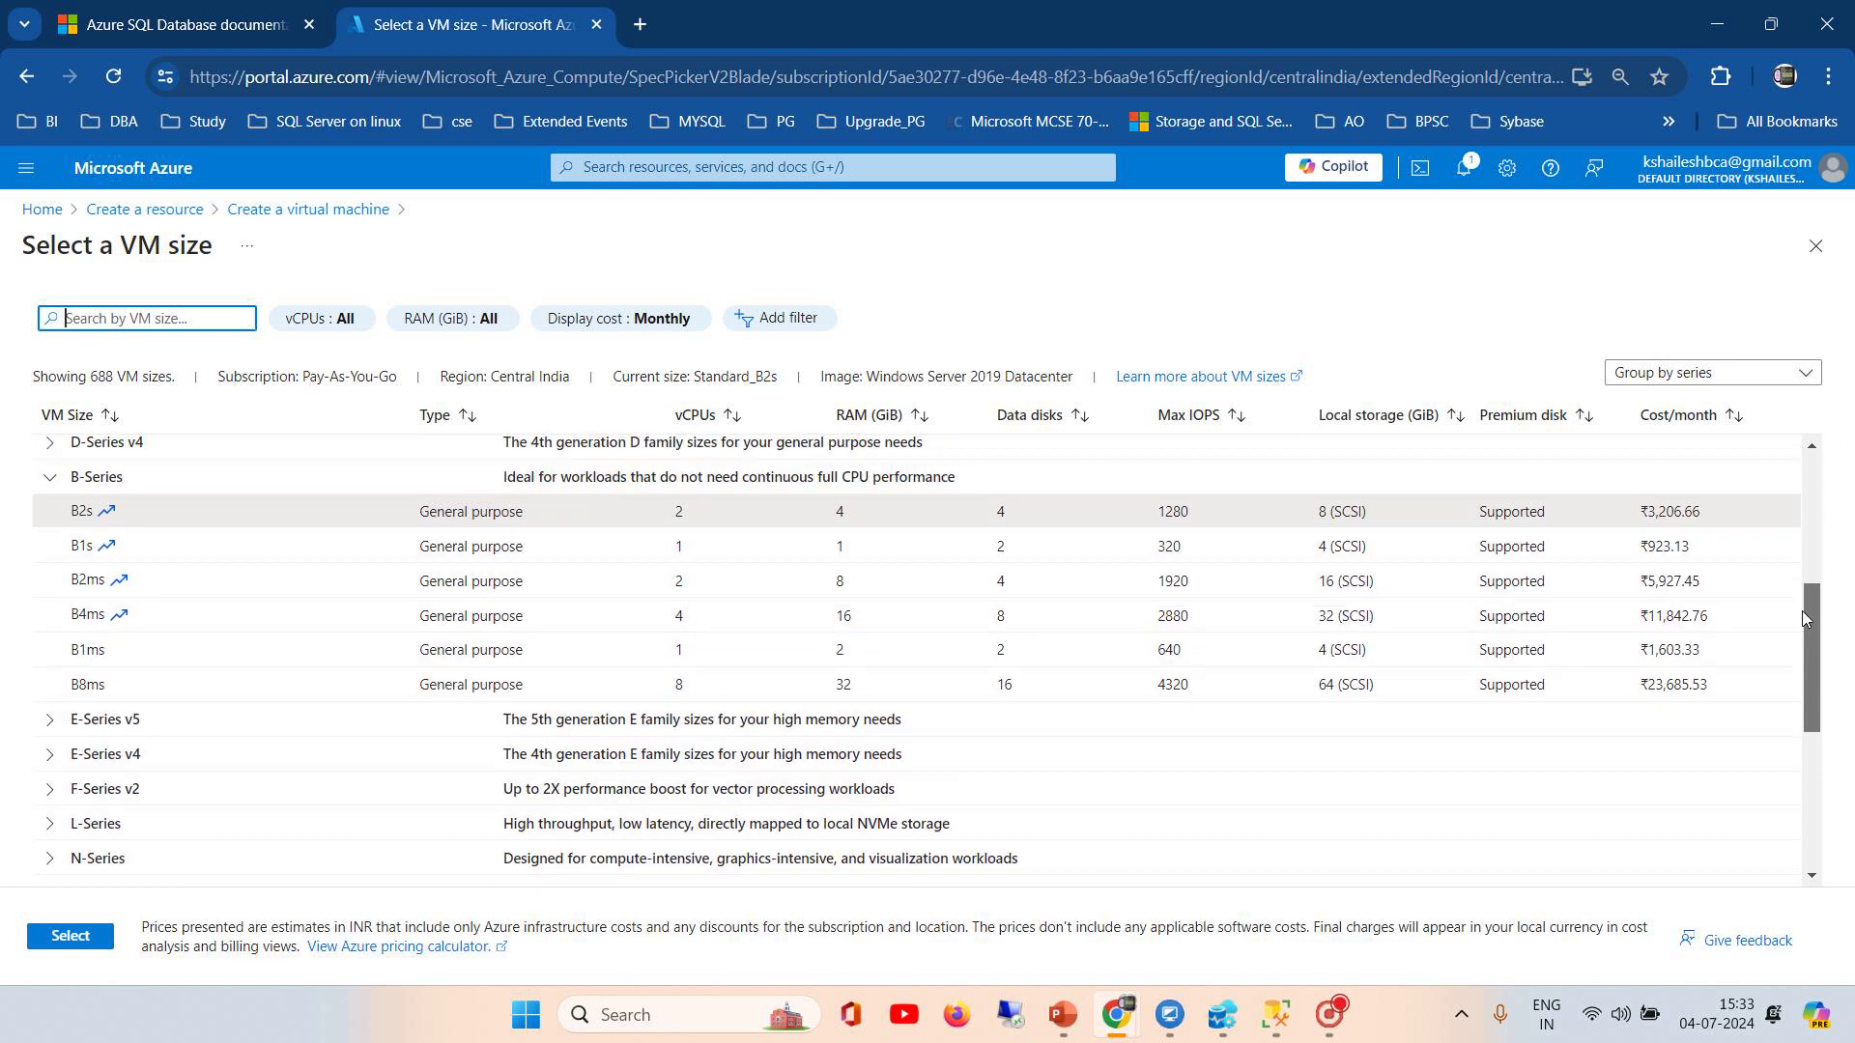
{"action": "left_click_drag", "start_coordinate": [1801, 590], "coordinate": [1801, 576]}
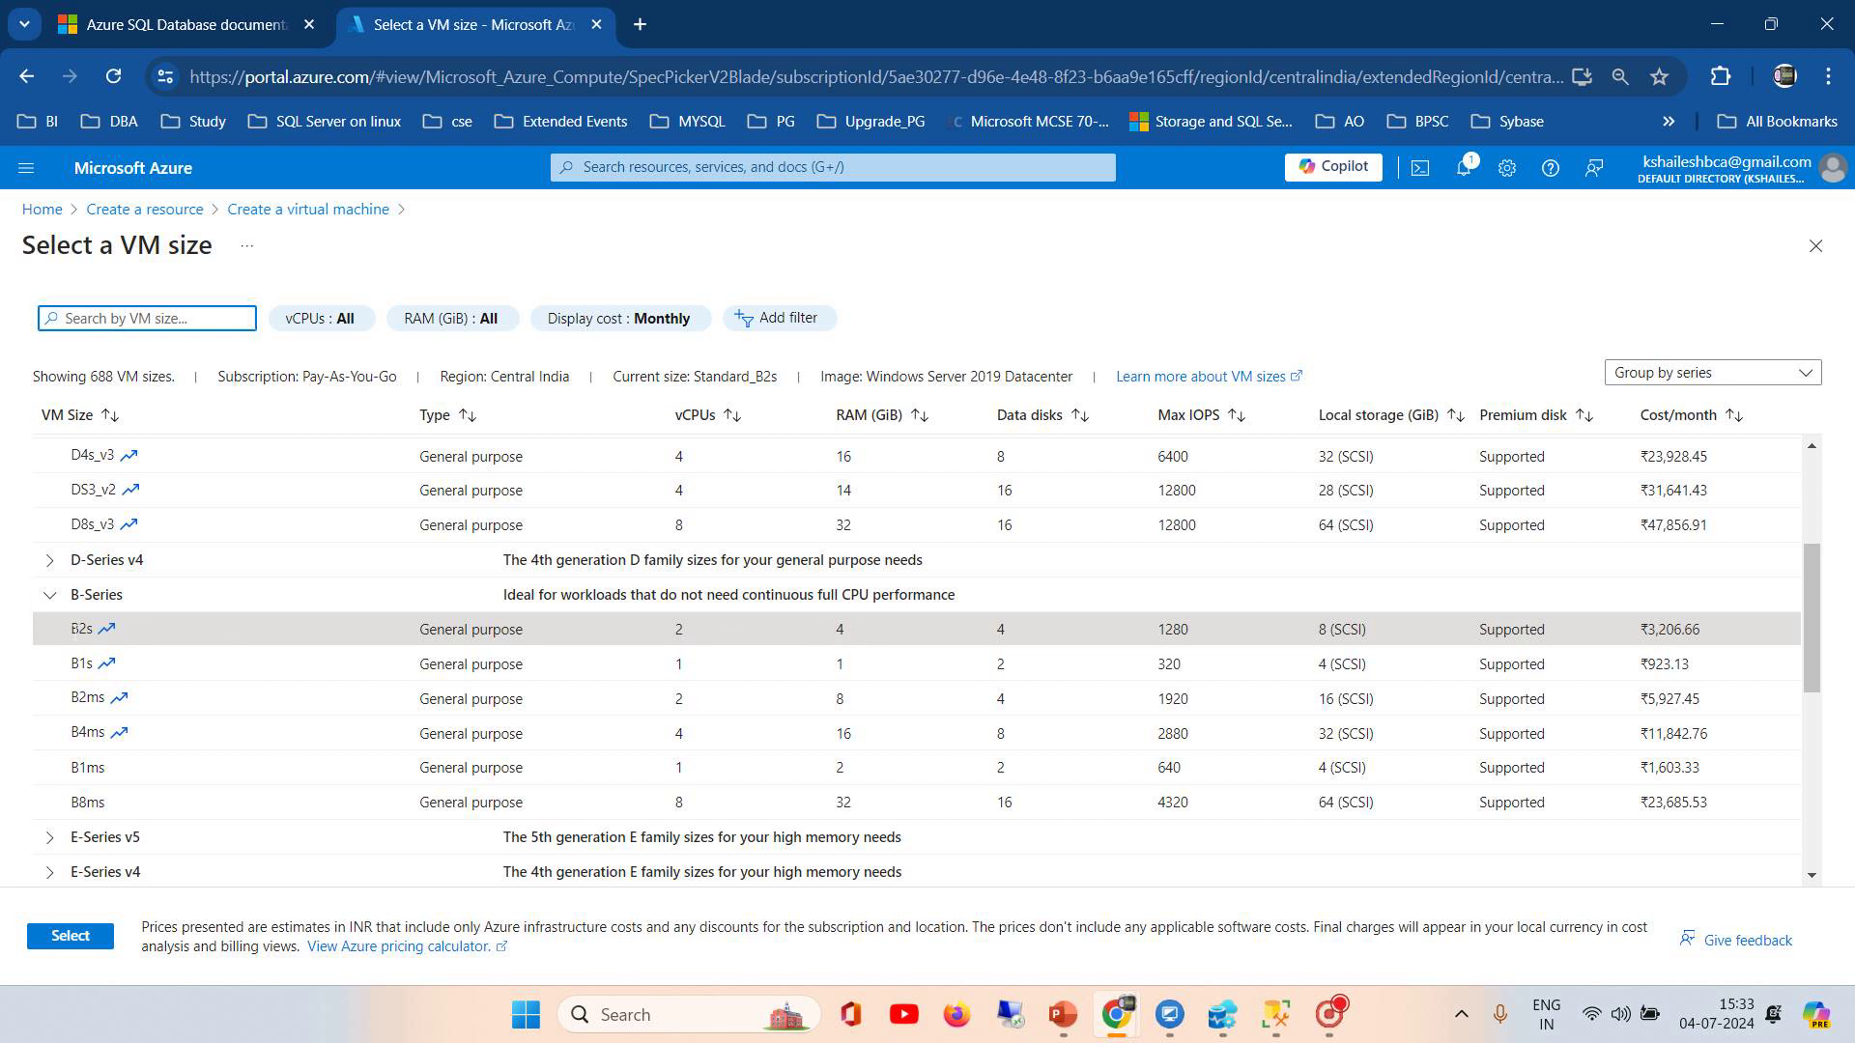
{"action": "double_click", "coordinate": [73, 628]}
{"action": "left_click", "coordinate": [71, 935]}
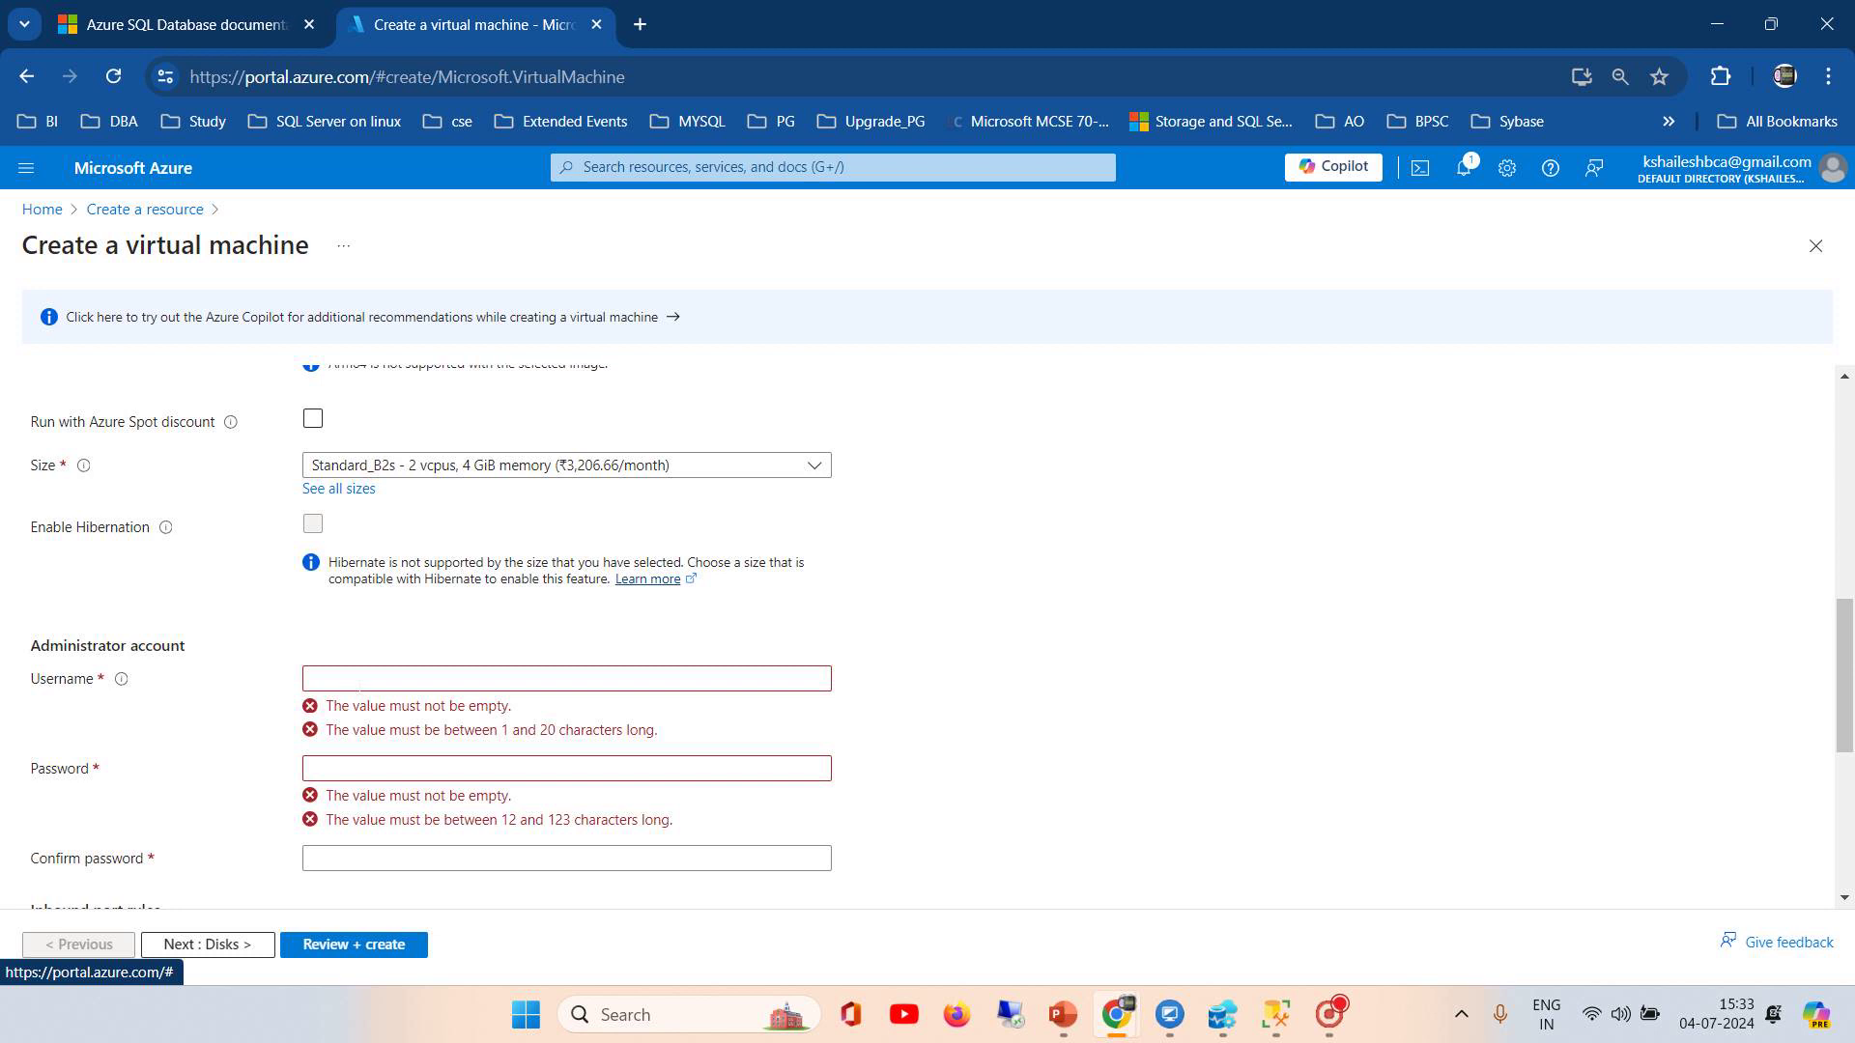
Step: Set the administrator username to IaasDP, then enter and confirm the account password
{"action": "left_click", "coordinate": [359, 680]}
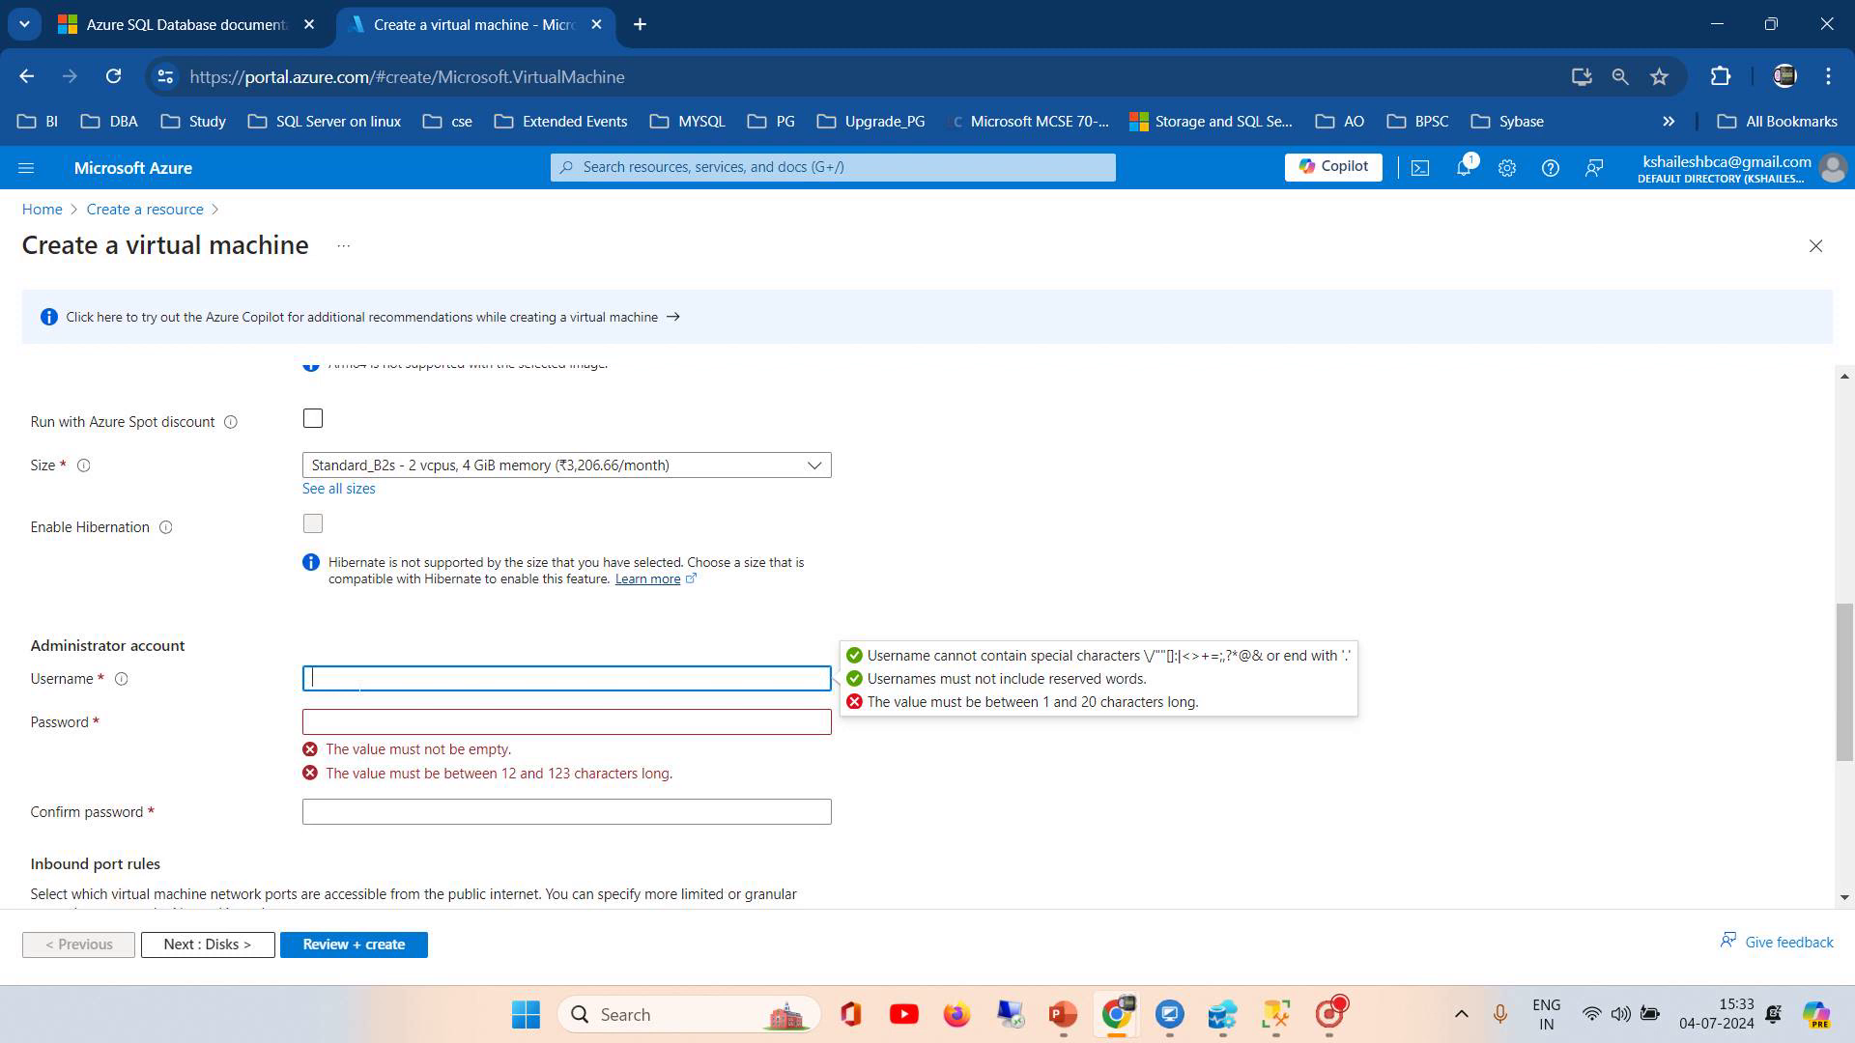
{"action": "type", "text": "laas"}
{"action": "type", "text": "DP"}
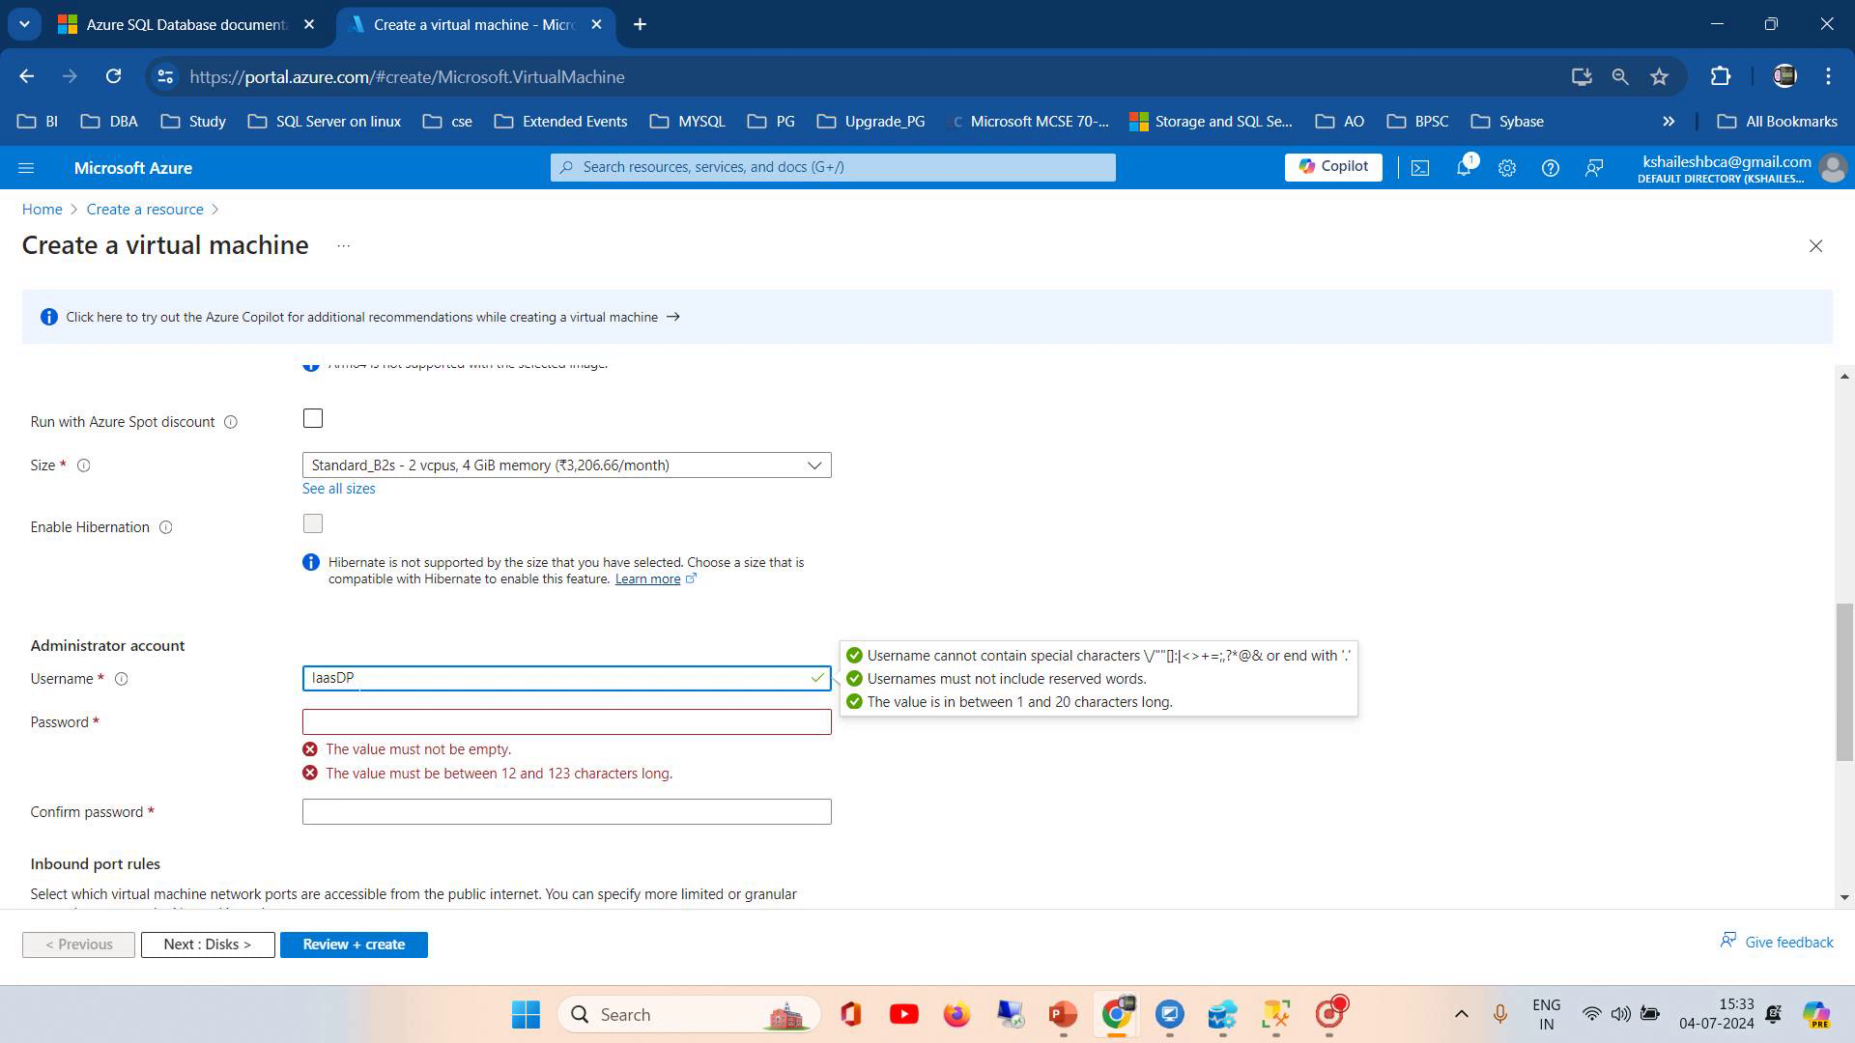
{"action": "key", "text": "Tab"}
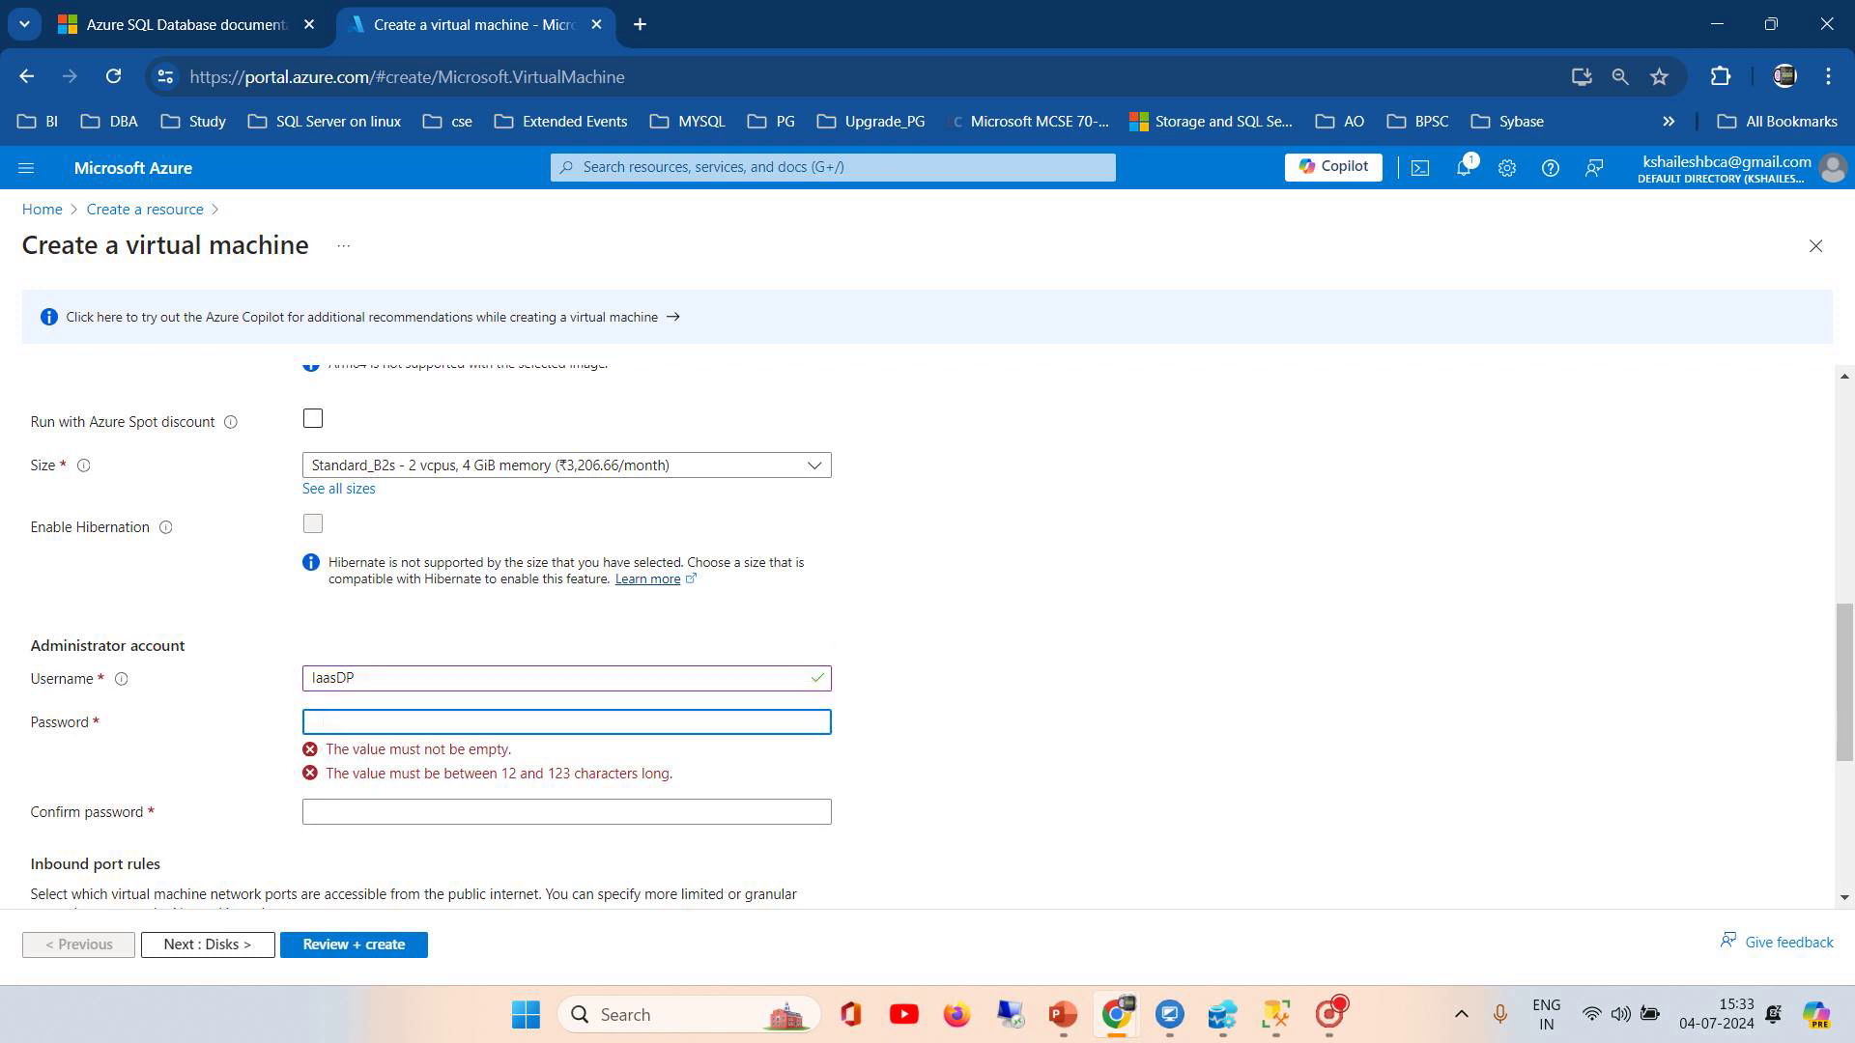
{"action": "type", "text": "Ia•"}
{"action": "type", "text": "•"}
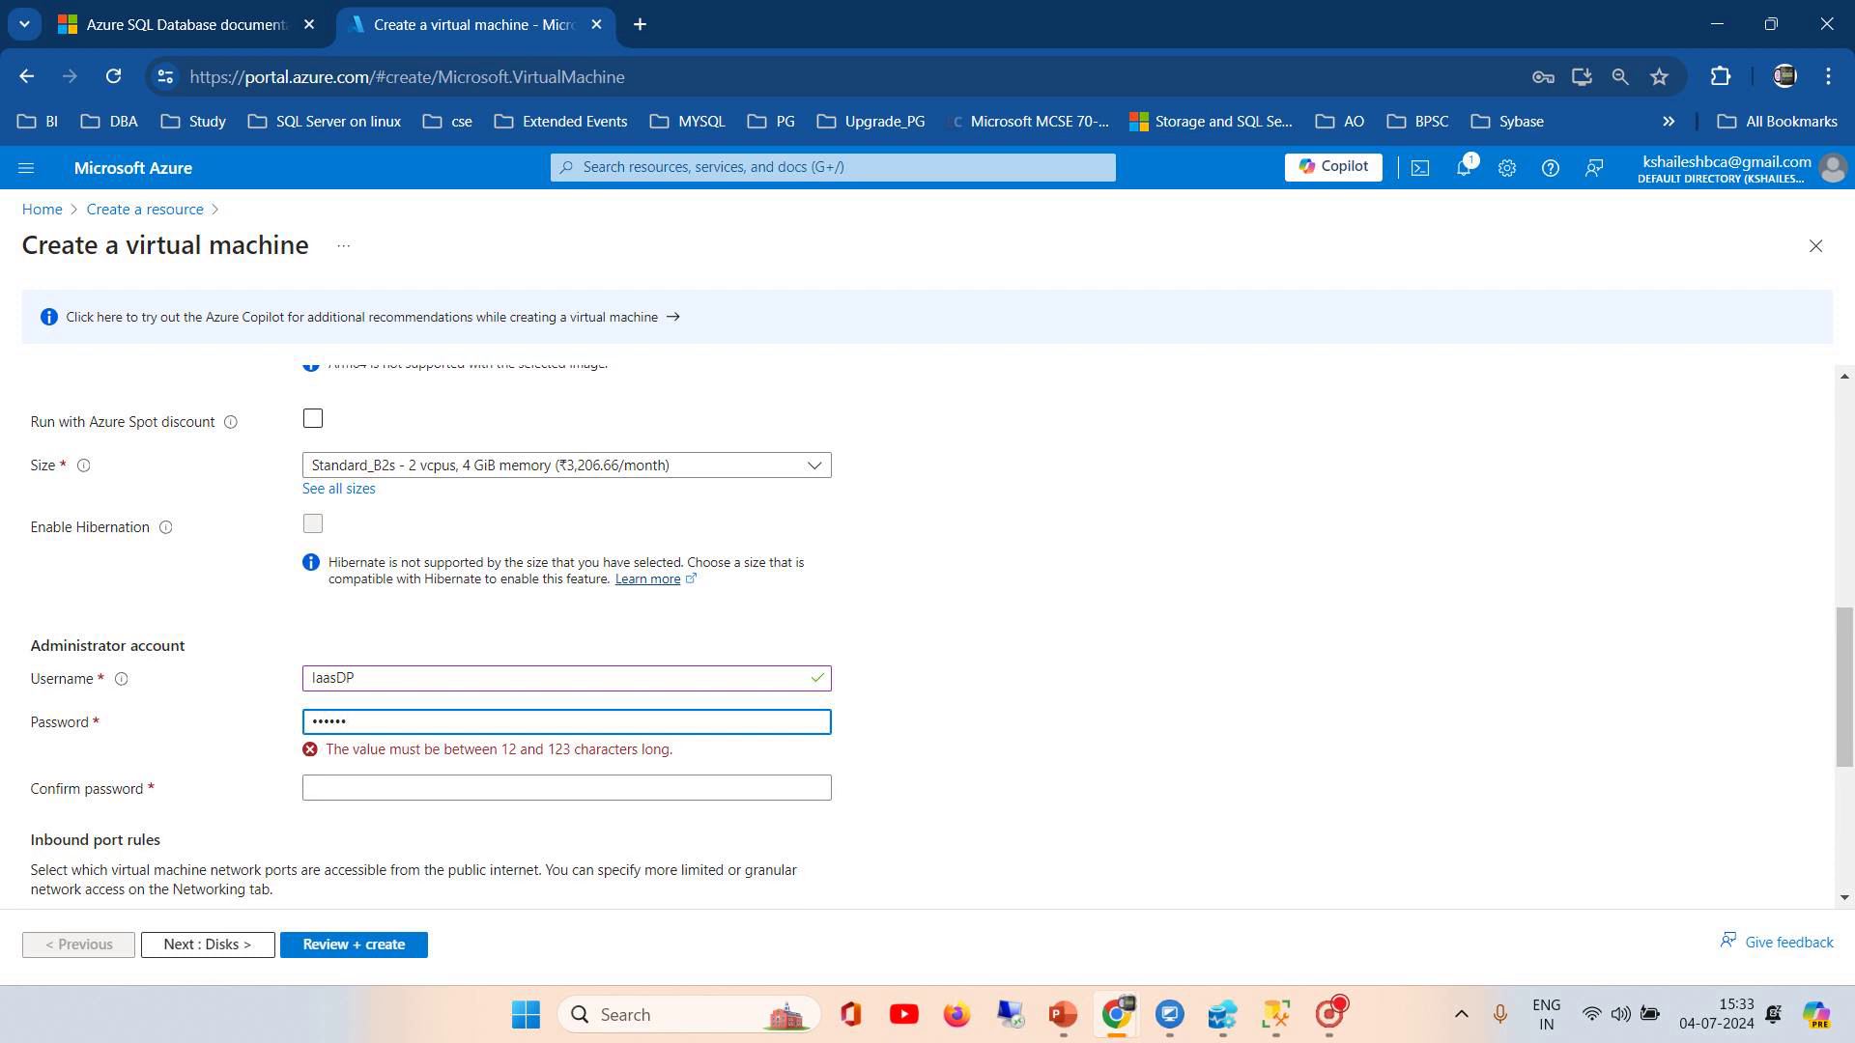
{"action": "type", "text": "••••••••"}
{"action": "left_click", "coordinate": [335, 768]}
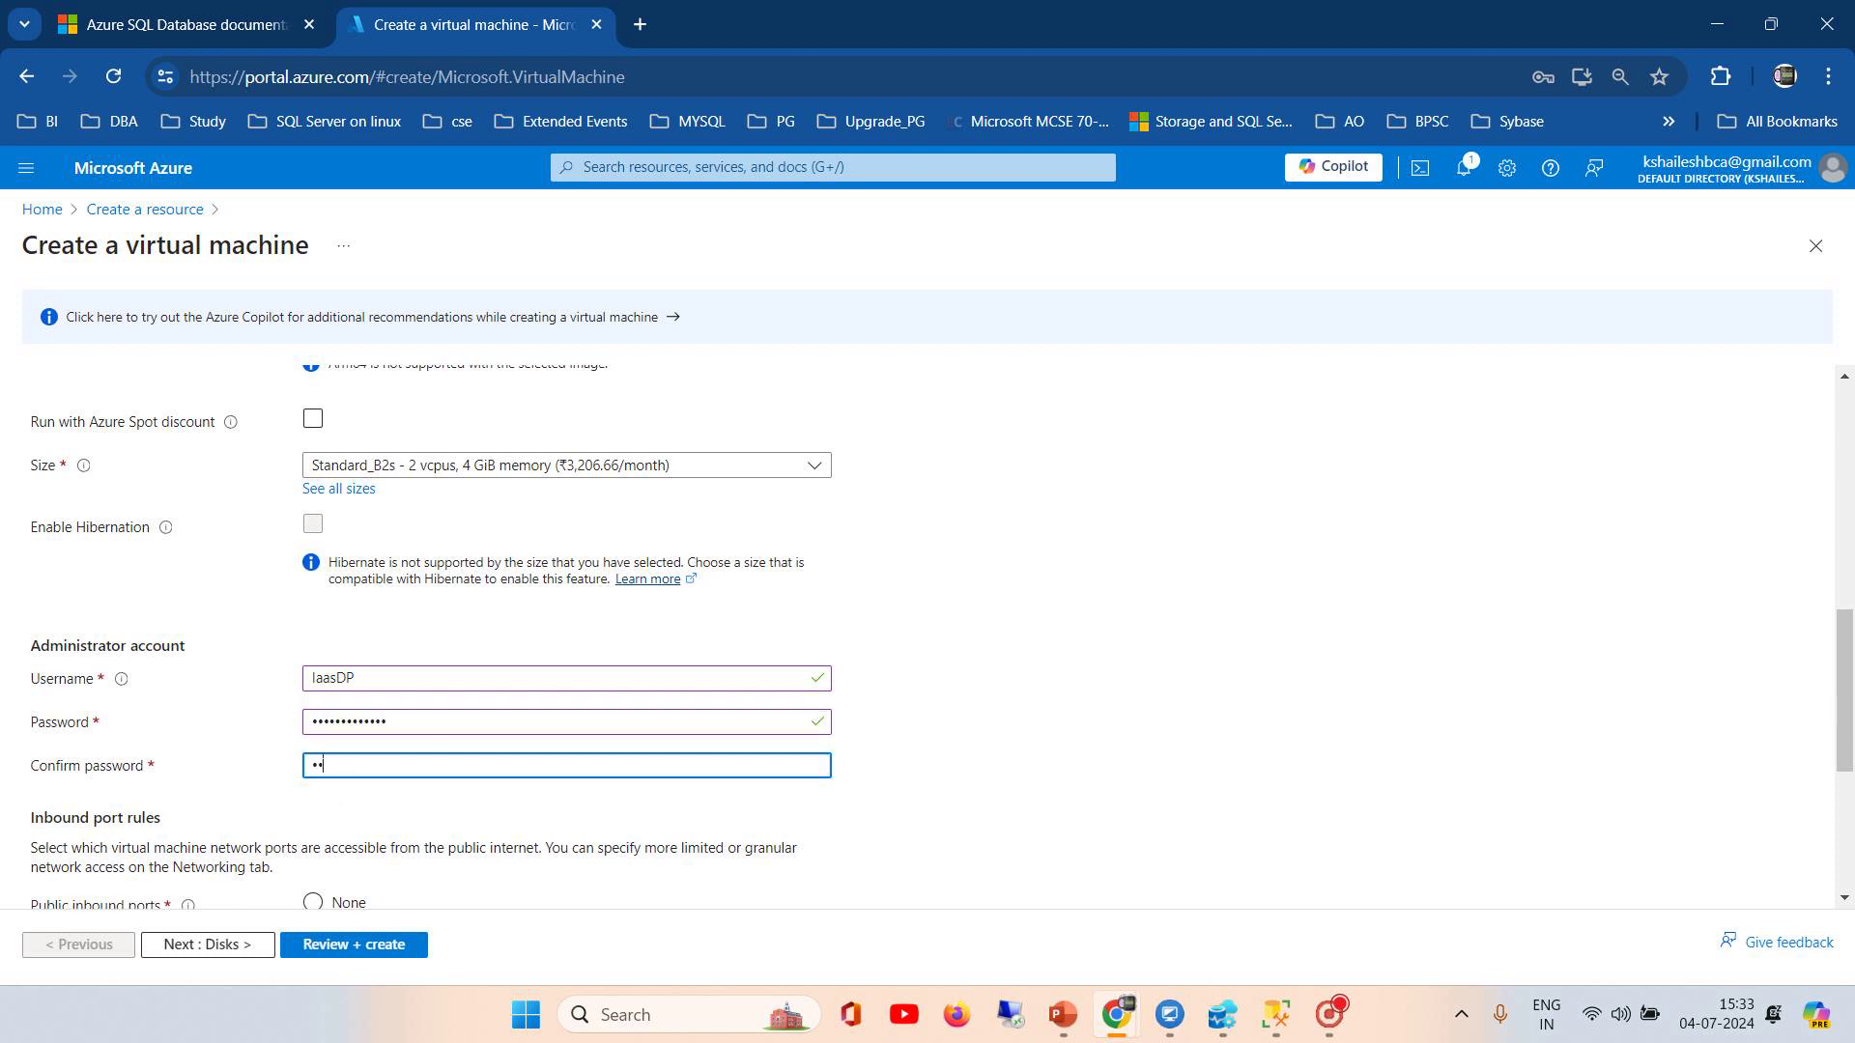
{"action": "type", "text": "••••••"}
Step: Review the inbound port rules and licensing options in the basic settings
{"action": "left_click_drag", "start_coordinate": [1844, 658], "coordinate": [1846, 759]}
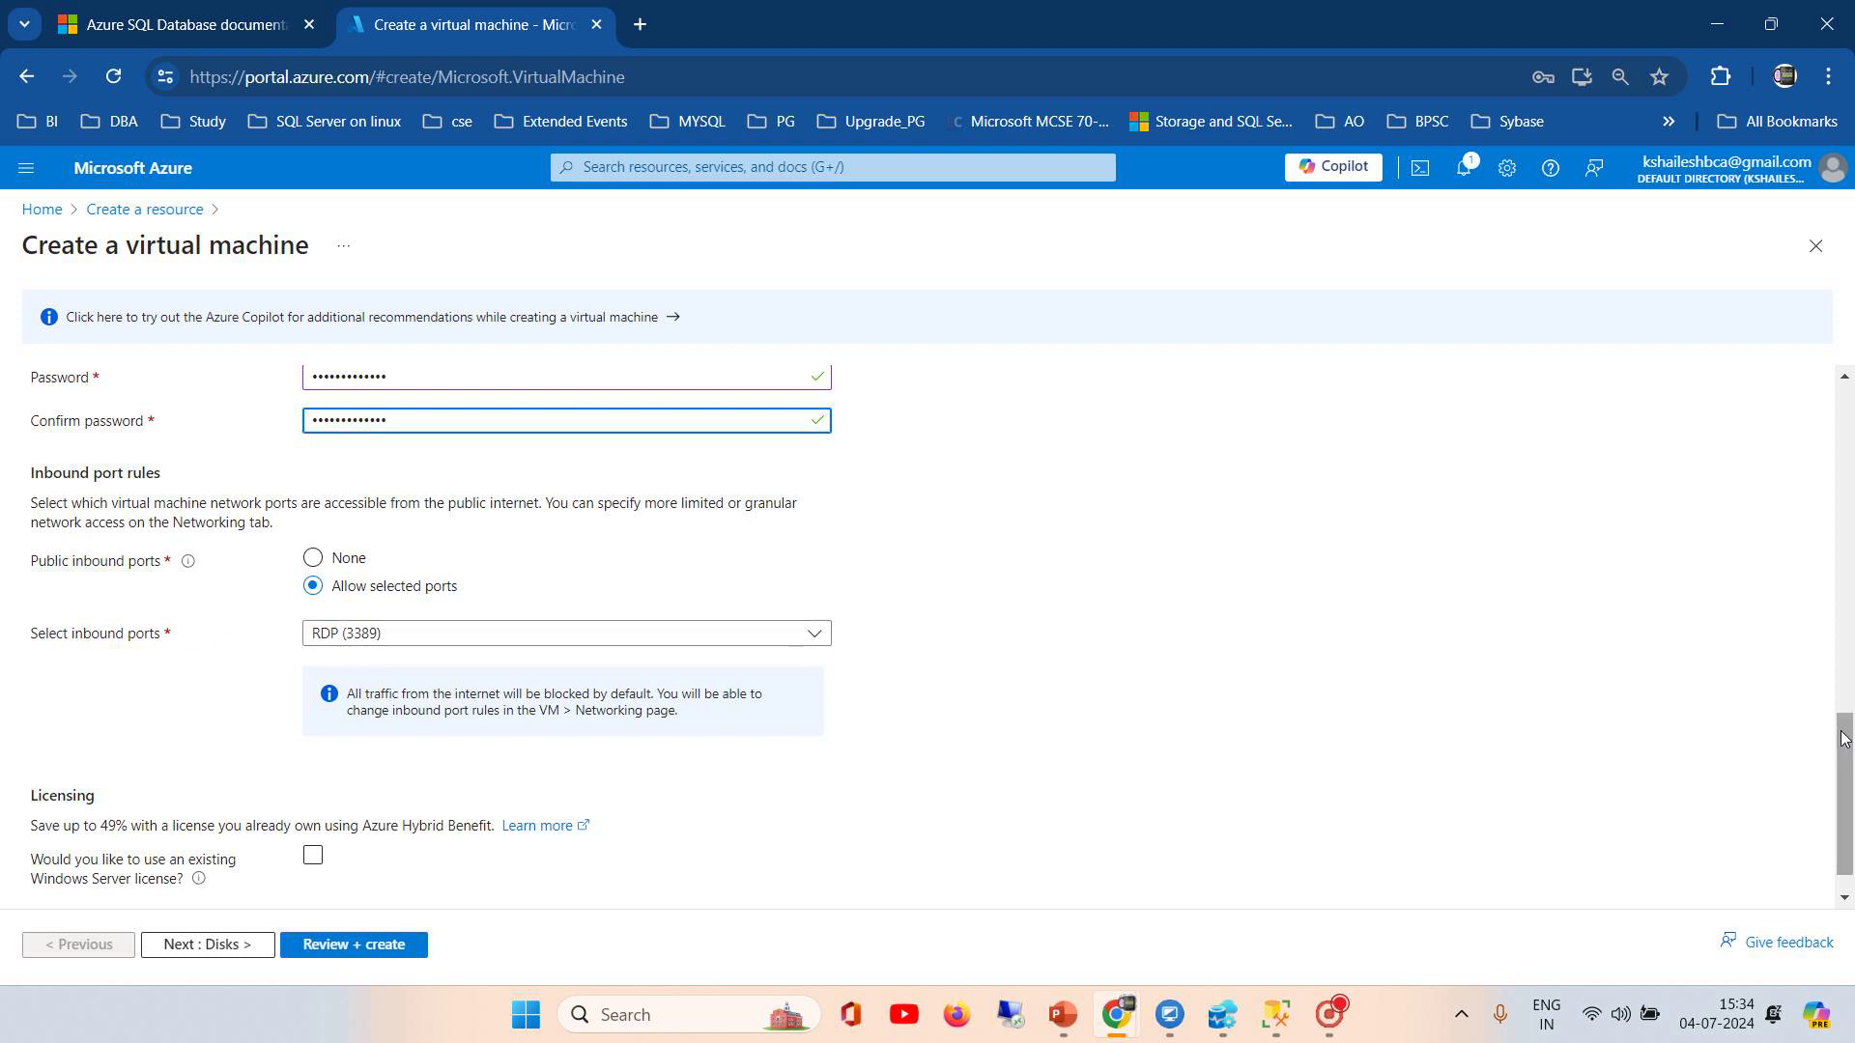
{"action": "scroll", "coordinate": [1843, 740], "scroll_direction": "down", "scroll_amount": 1}
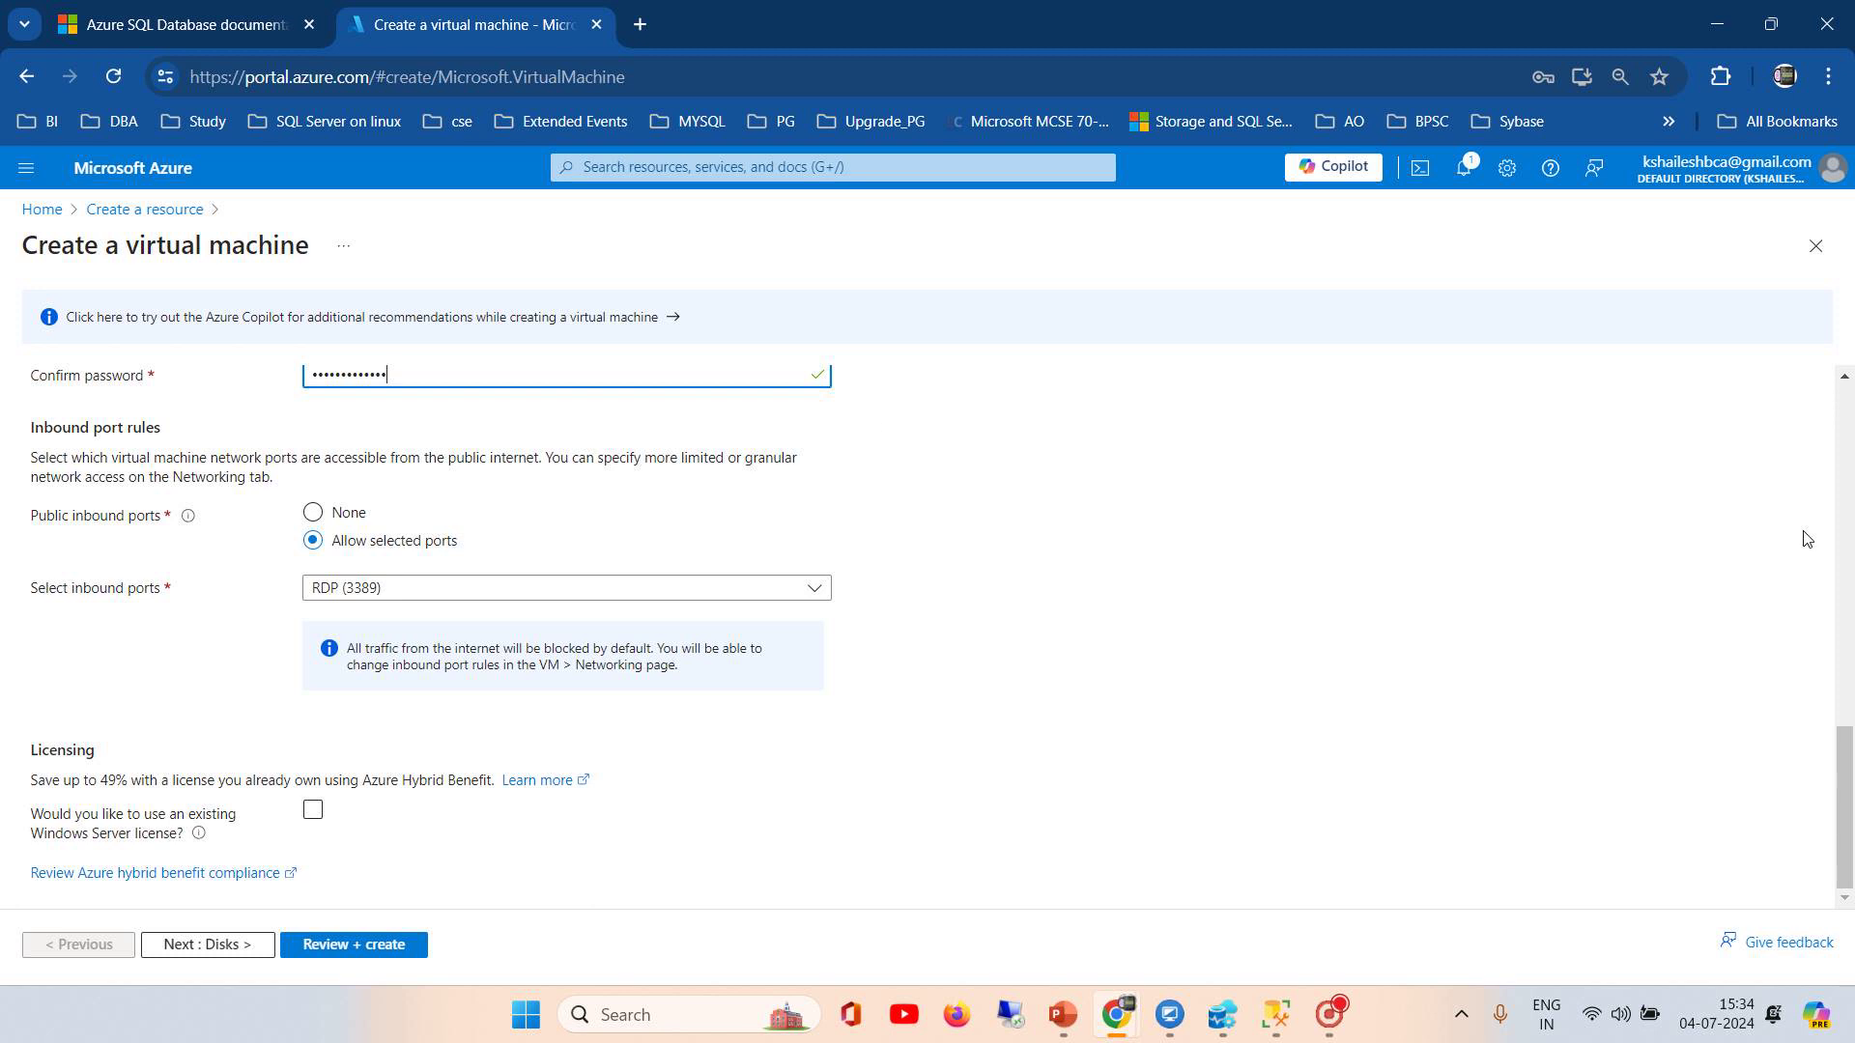
{"action": "left_click_drag", "start_coordinate": [1847, 752], "coordinate": [1848, 381]}
Step: Go to the VM's disk settings and choose Platform-managed key for the OS disk's key management
{"action": "left_click", "coordinate": [116, 387]}
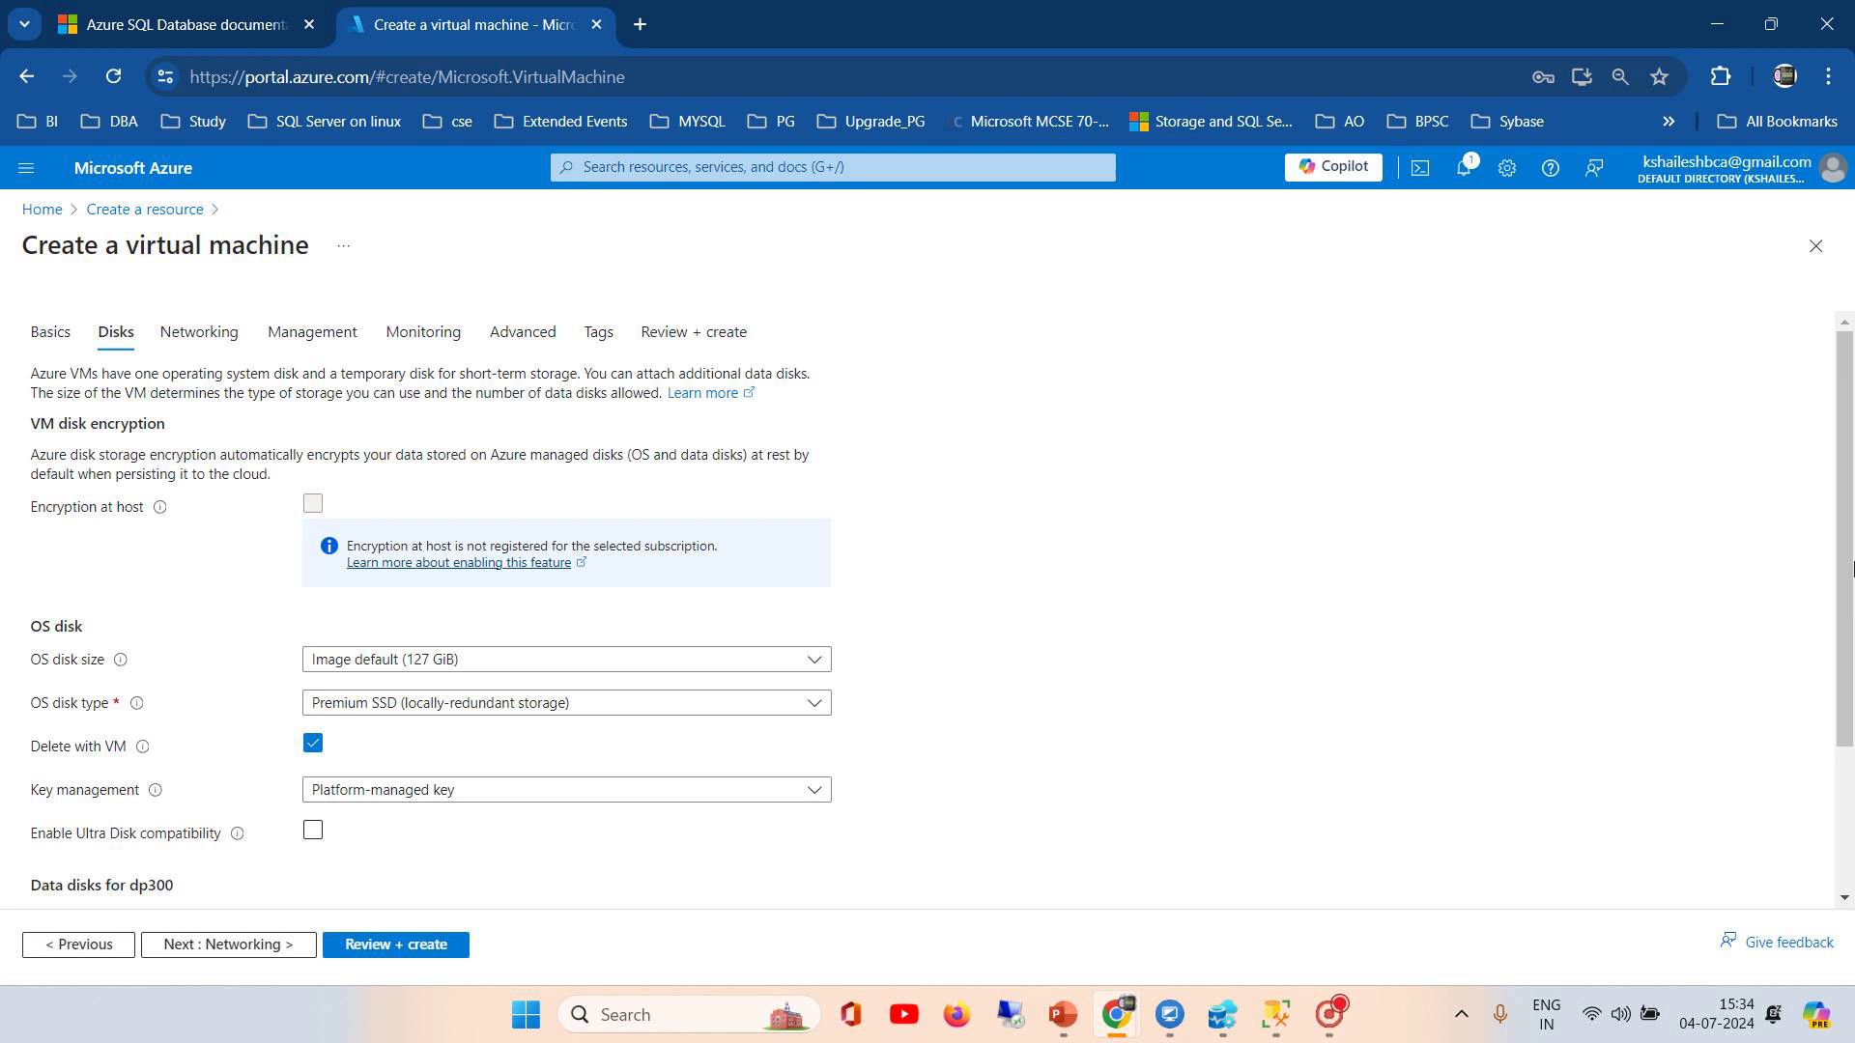
{"action": "left_click_drag", "start_coordinate": [1850, 568], "coordinate": [1838, 695]}
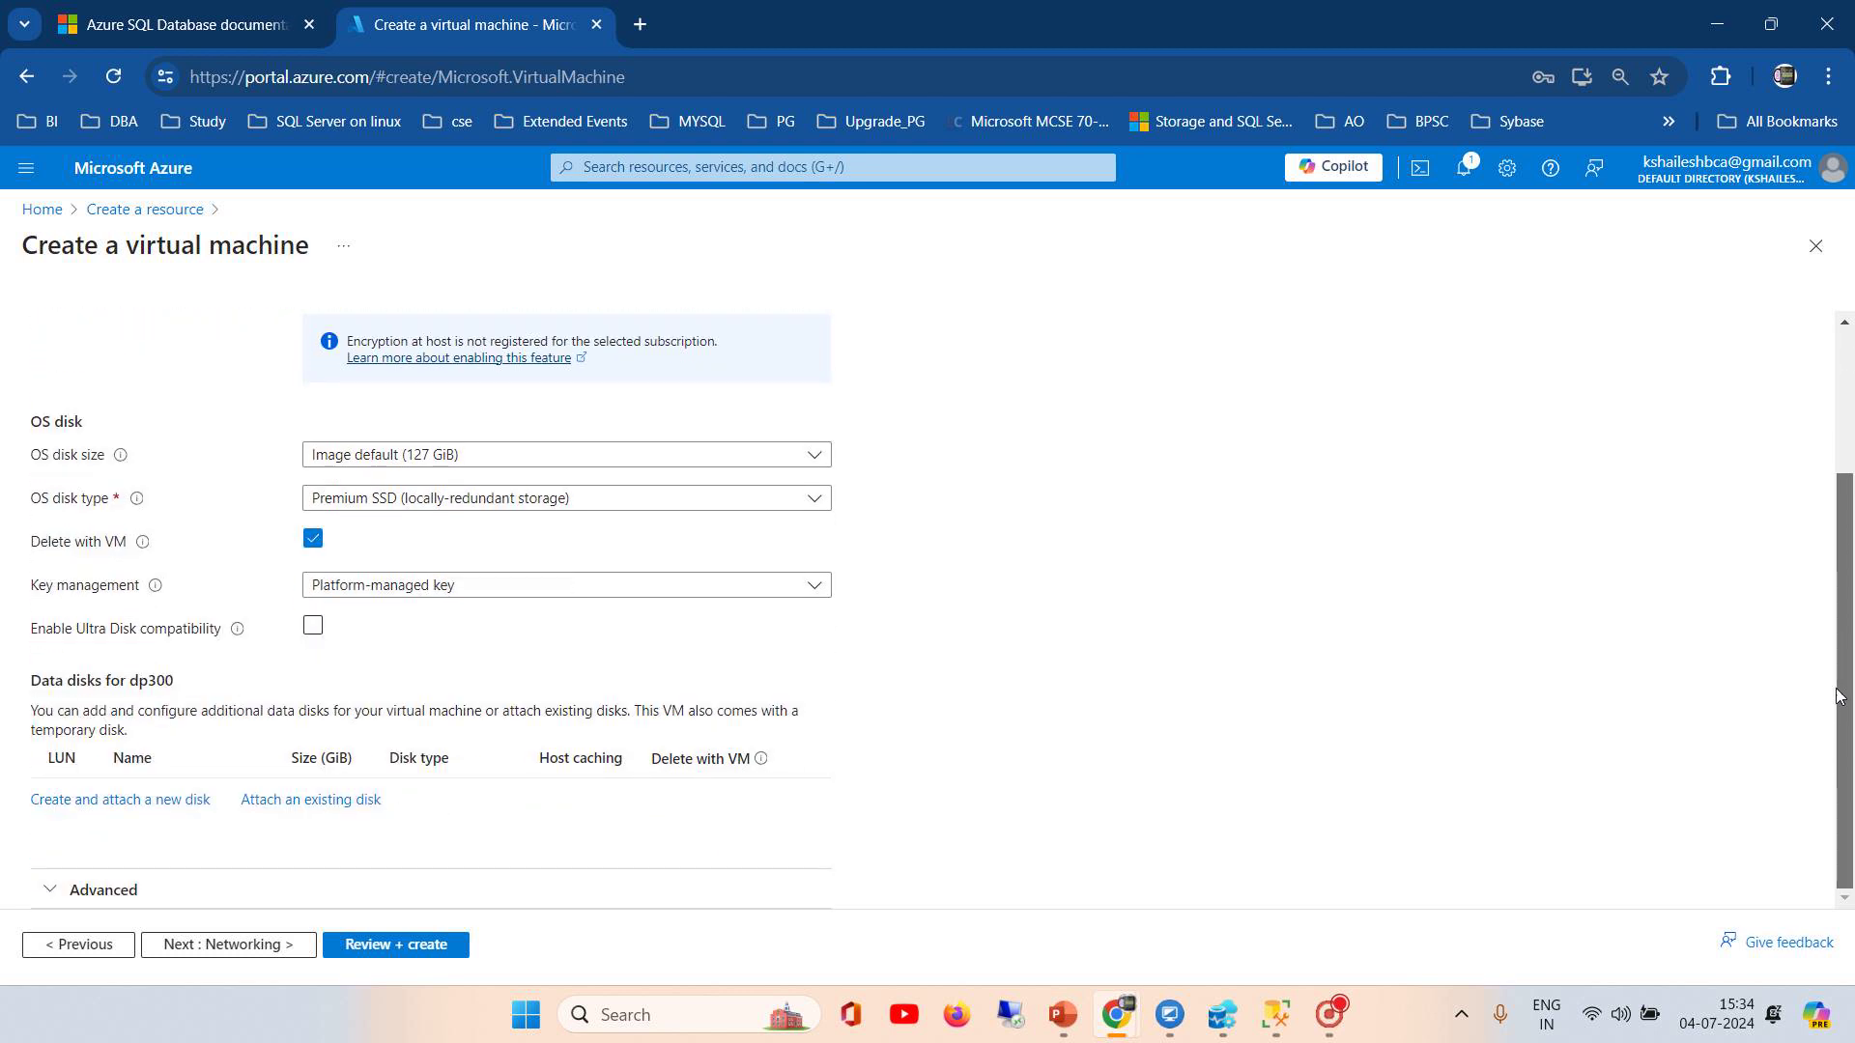
{"action": "left_click", "coordinate": [621, 591]}
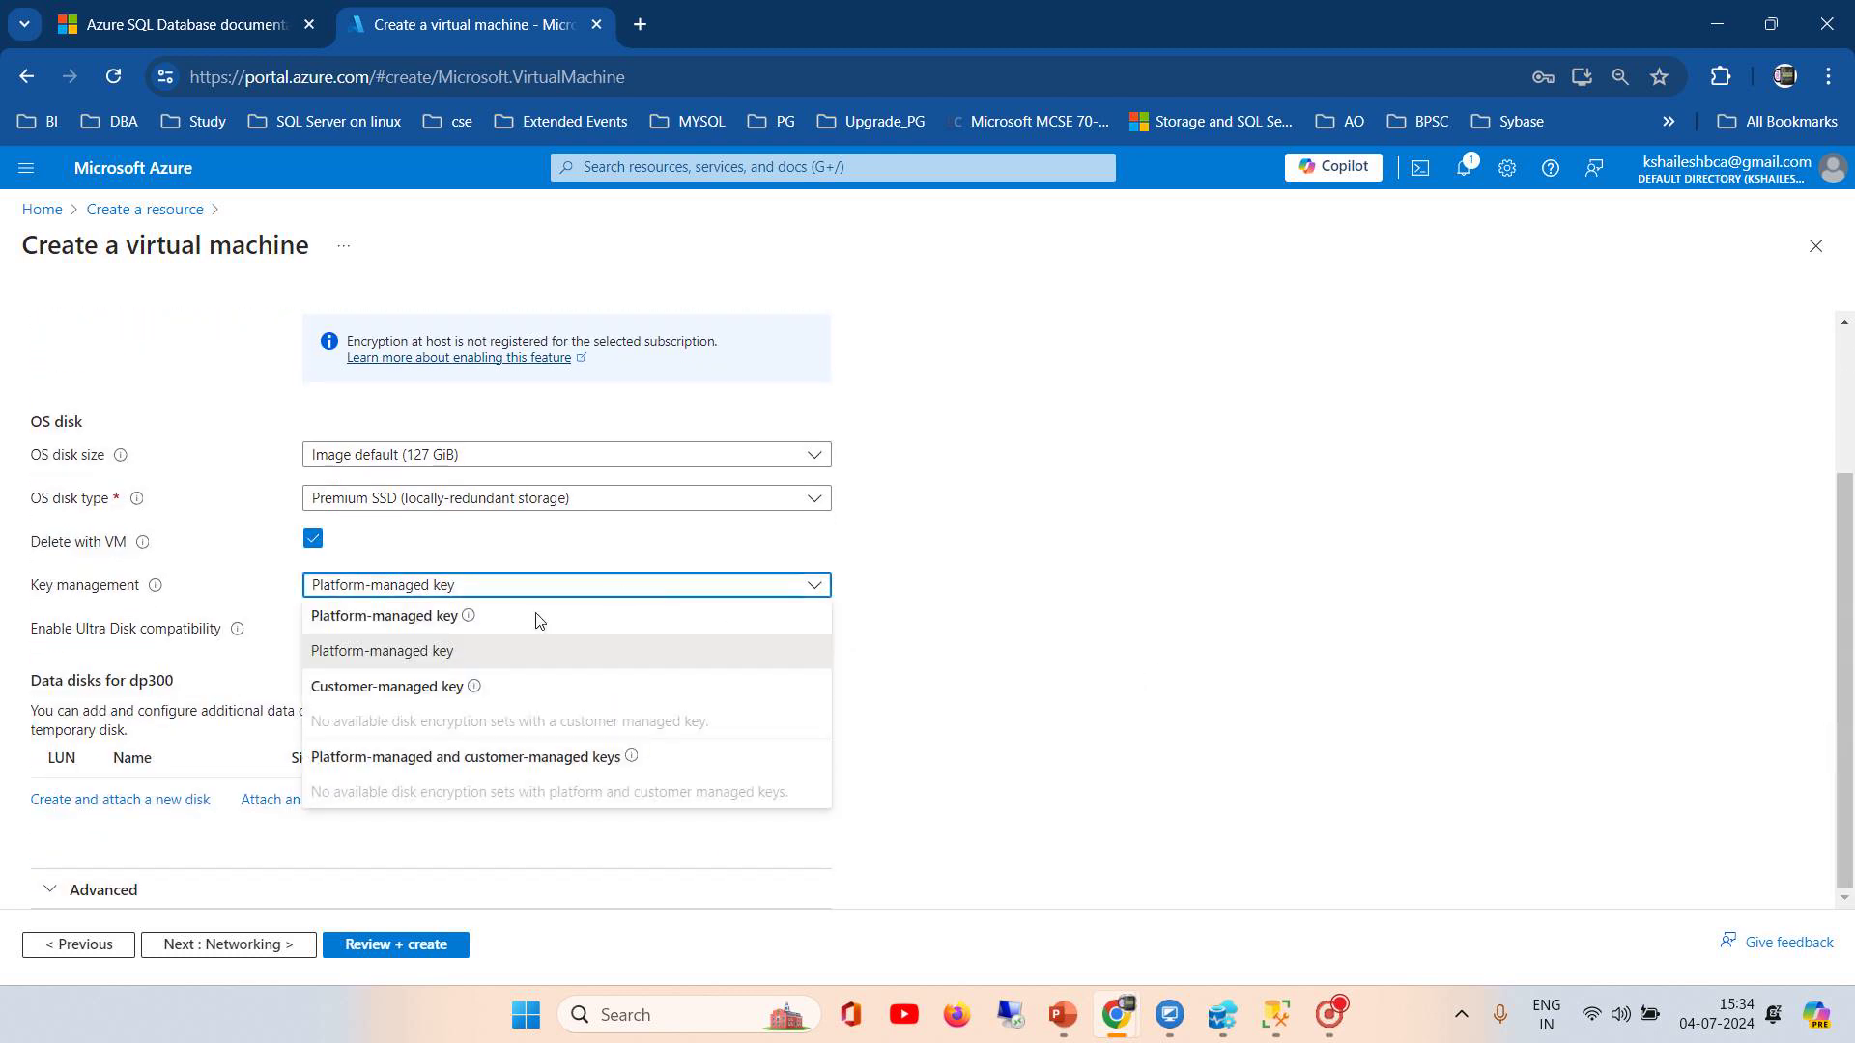
{"action": "left_click", "coordinate": [385, 654]}
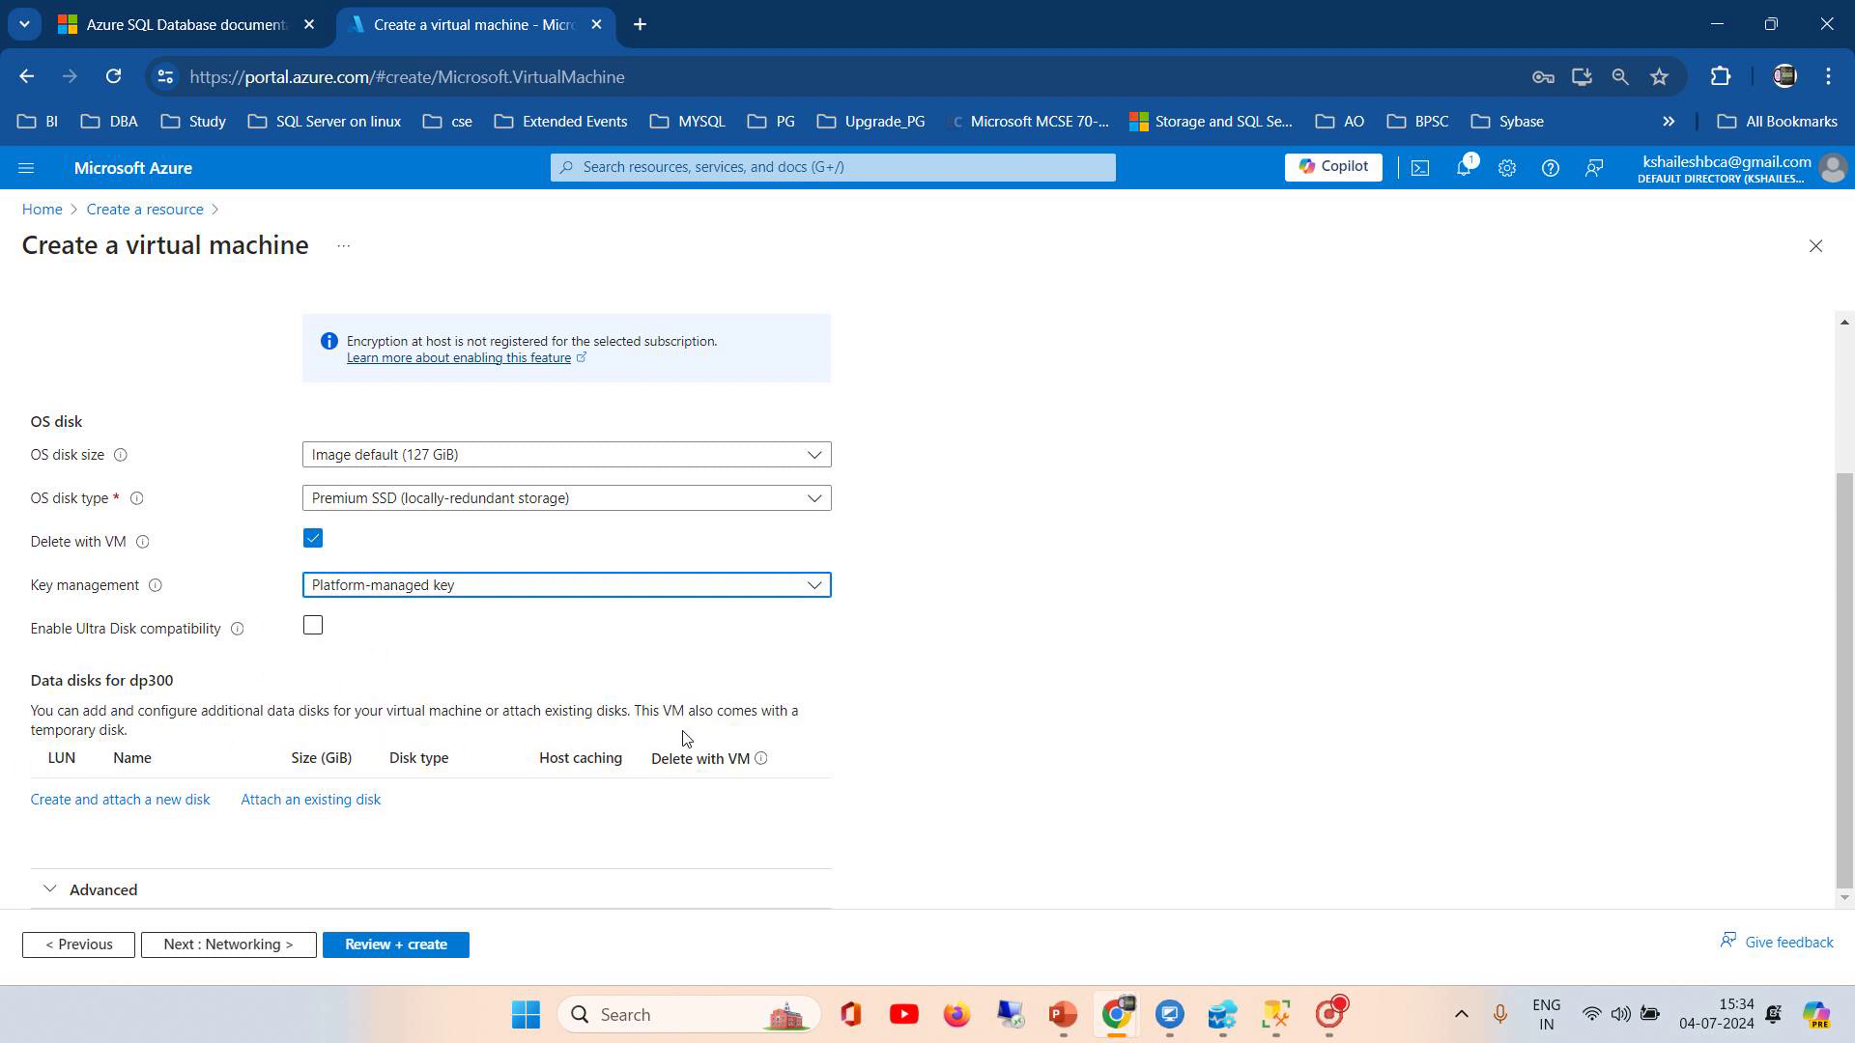
Step: Start a new data disk for dp300 with source type None (empty disk) and a 64 GiB Premium SSD size
{"action": "left_click_drag", "start_coordinate": [49, 757], "coordinate": [83, 765]}
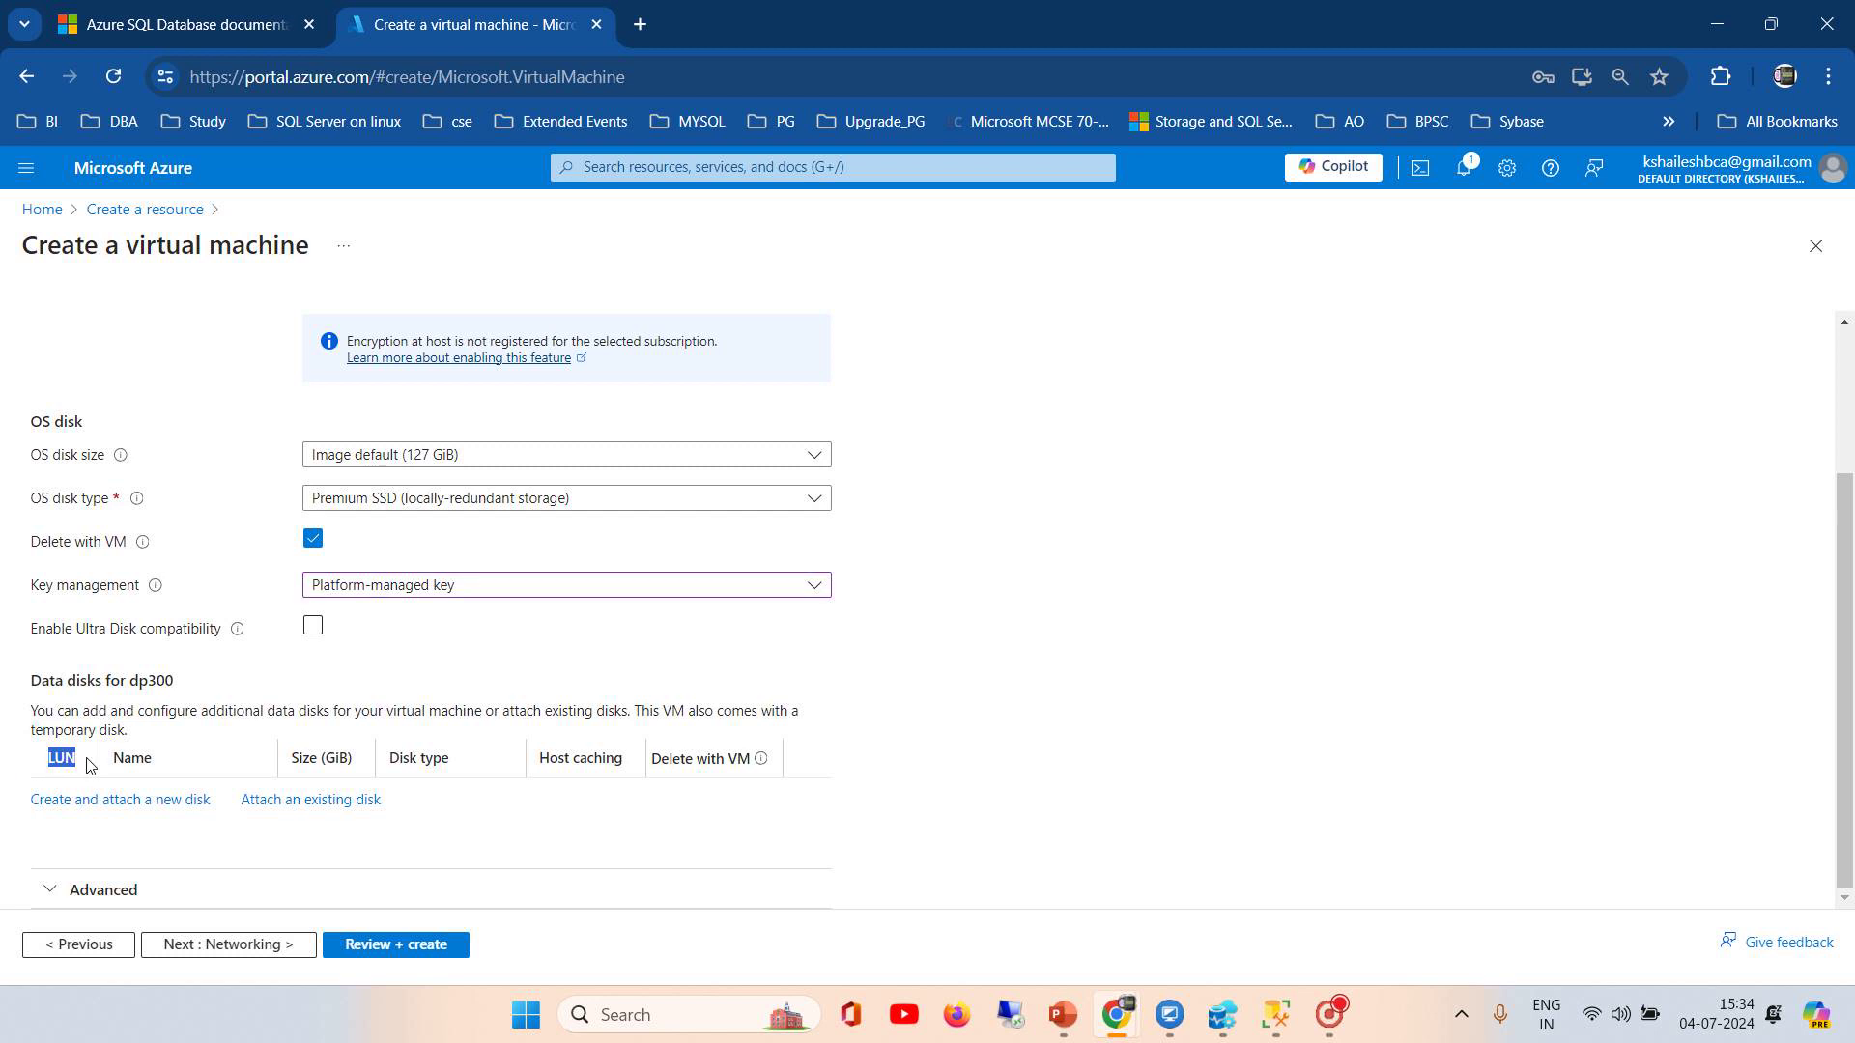
{"action": "left_click", "coordinate": [124, 801]}
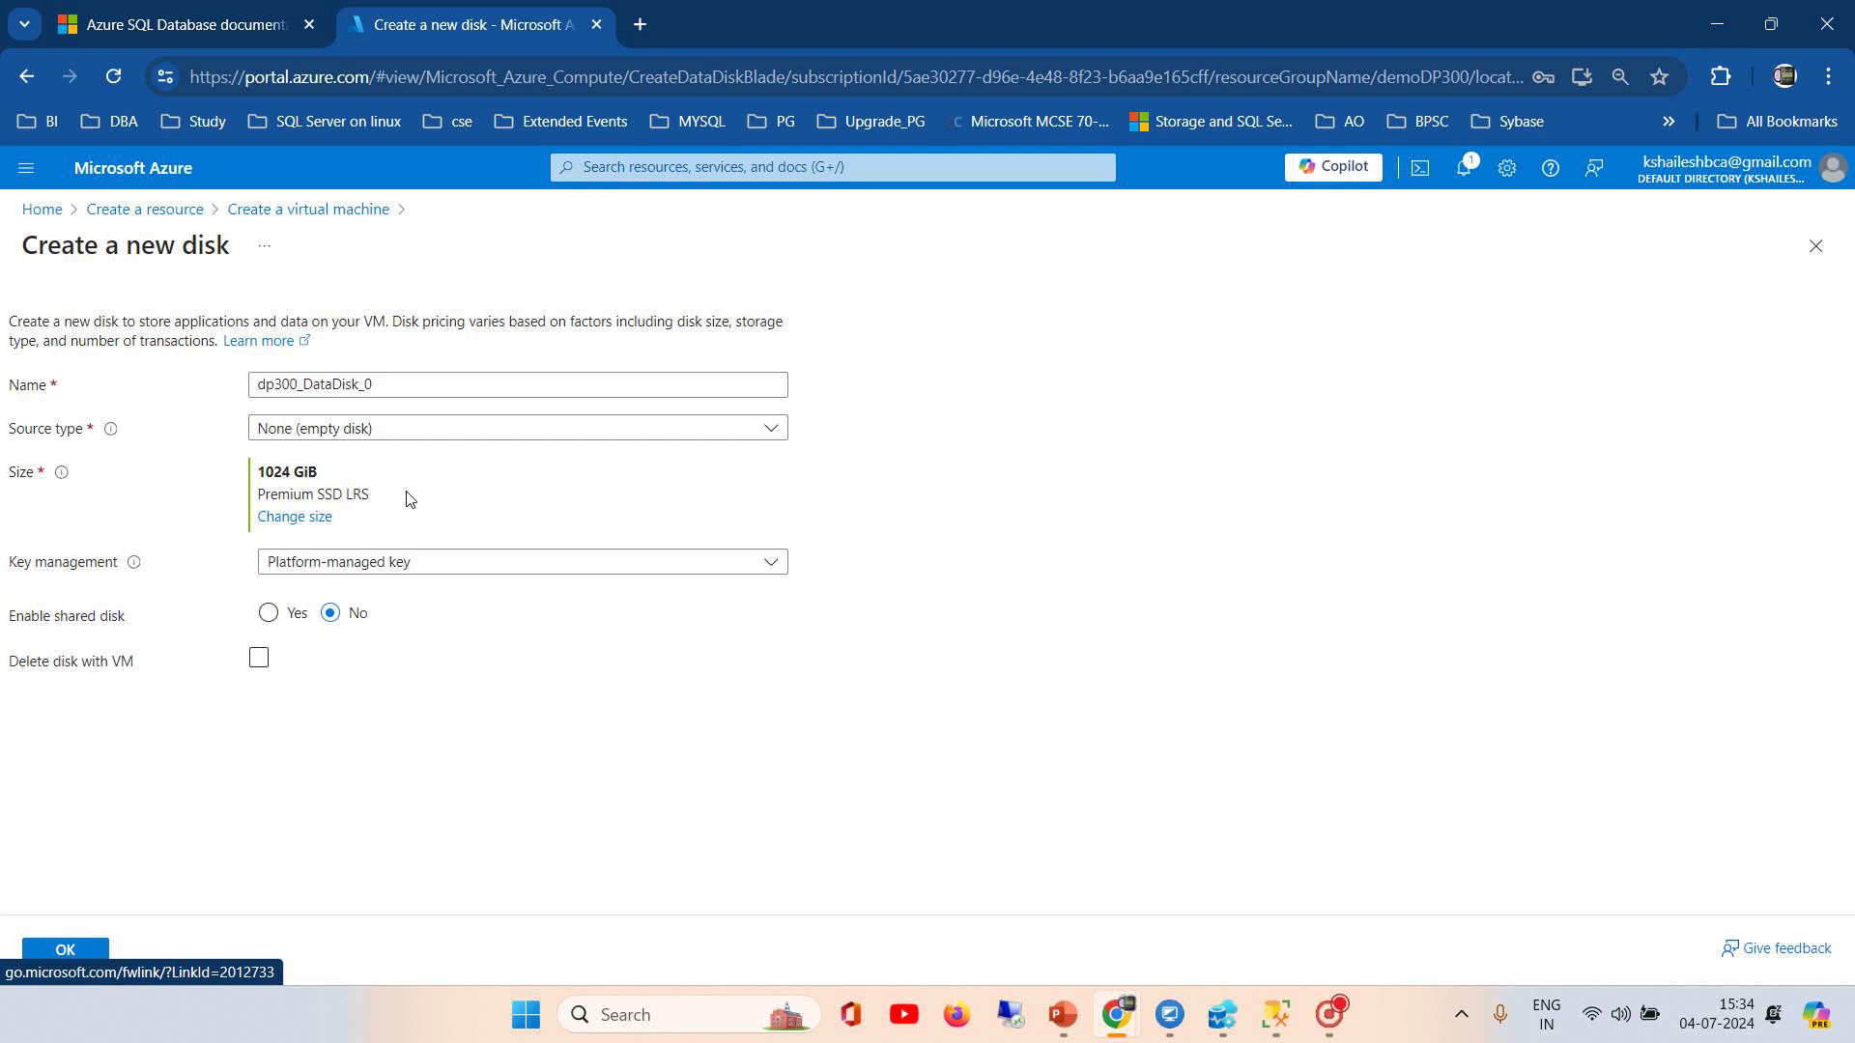
{"action": "left_click", "coordinate": [415, 435]}
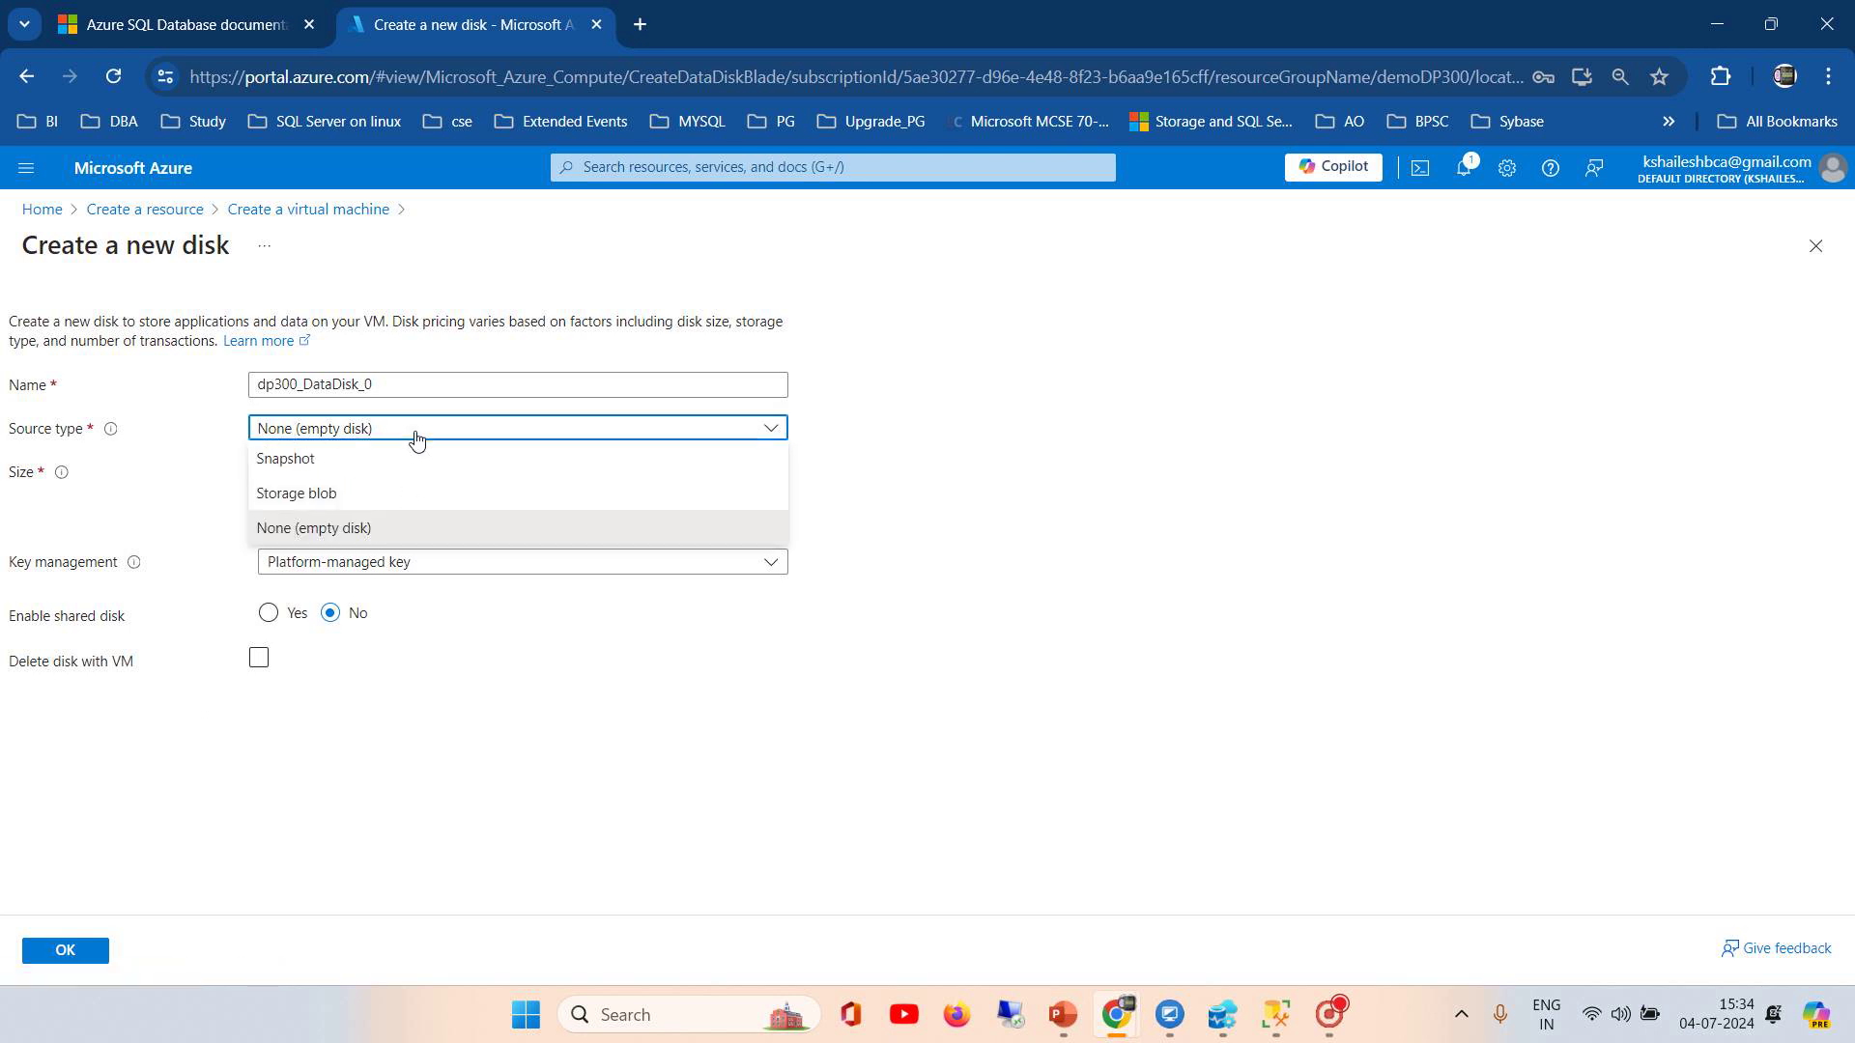
{"action": "left_click", "coordinate": [278, 539]}
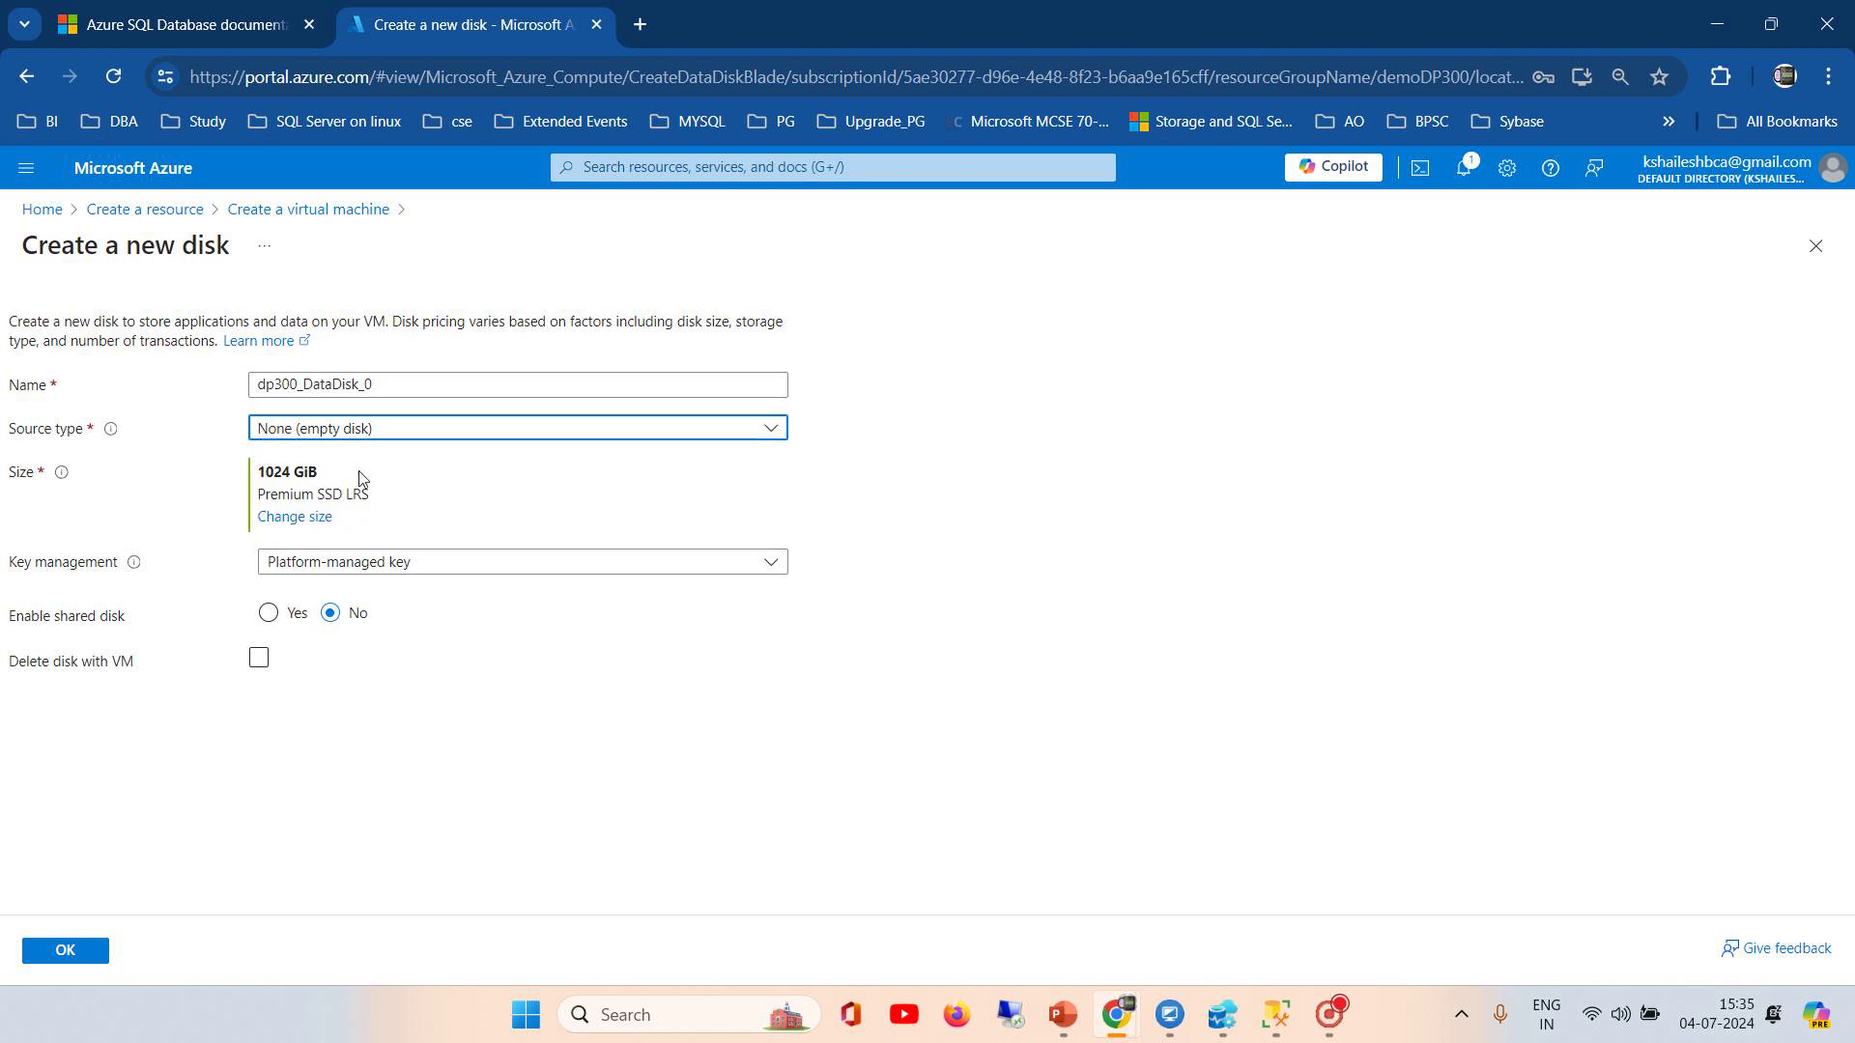
{"action": "left_click", "coordinate": [304, 518]}
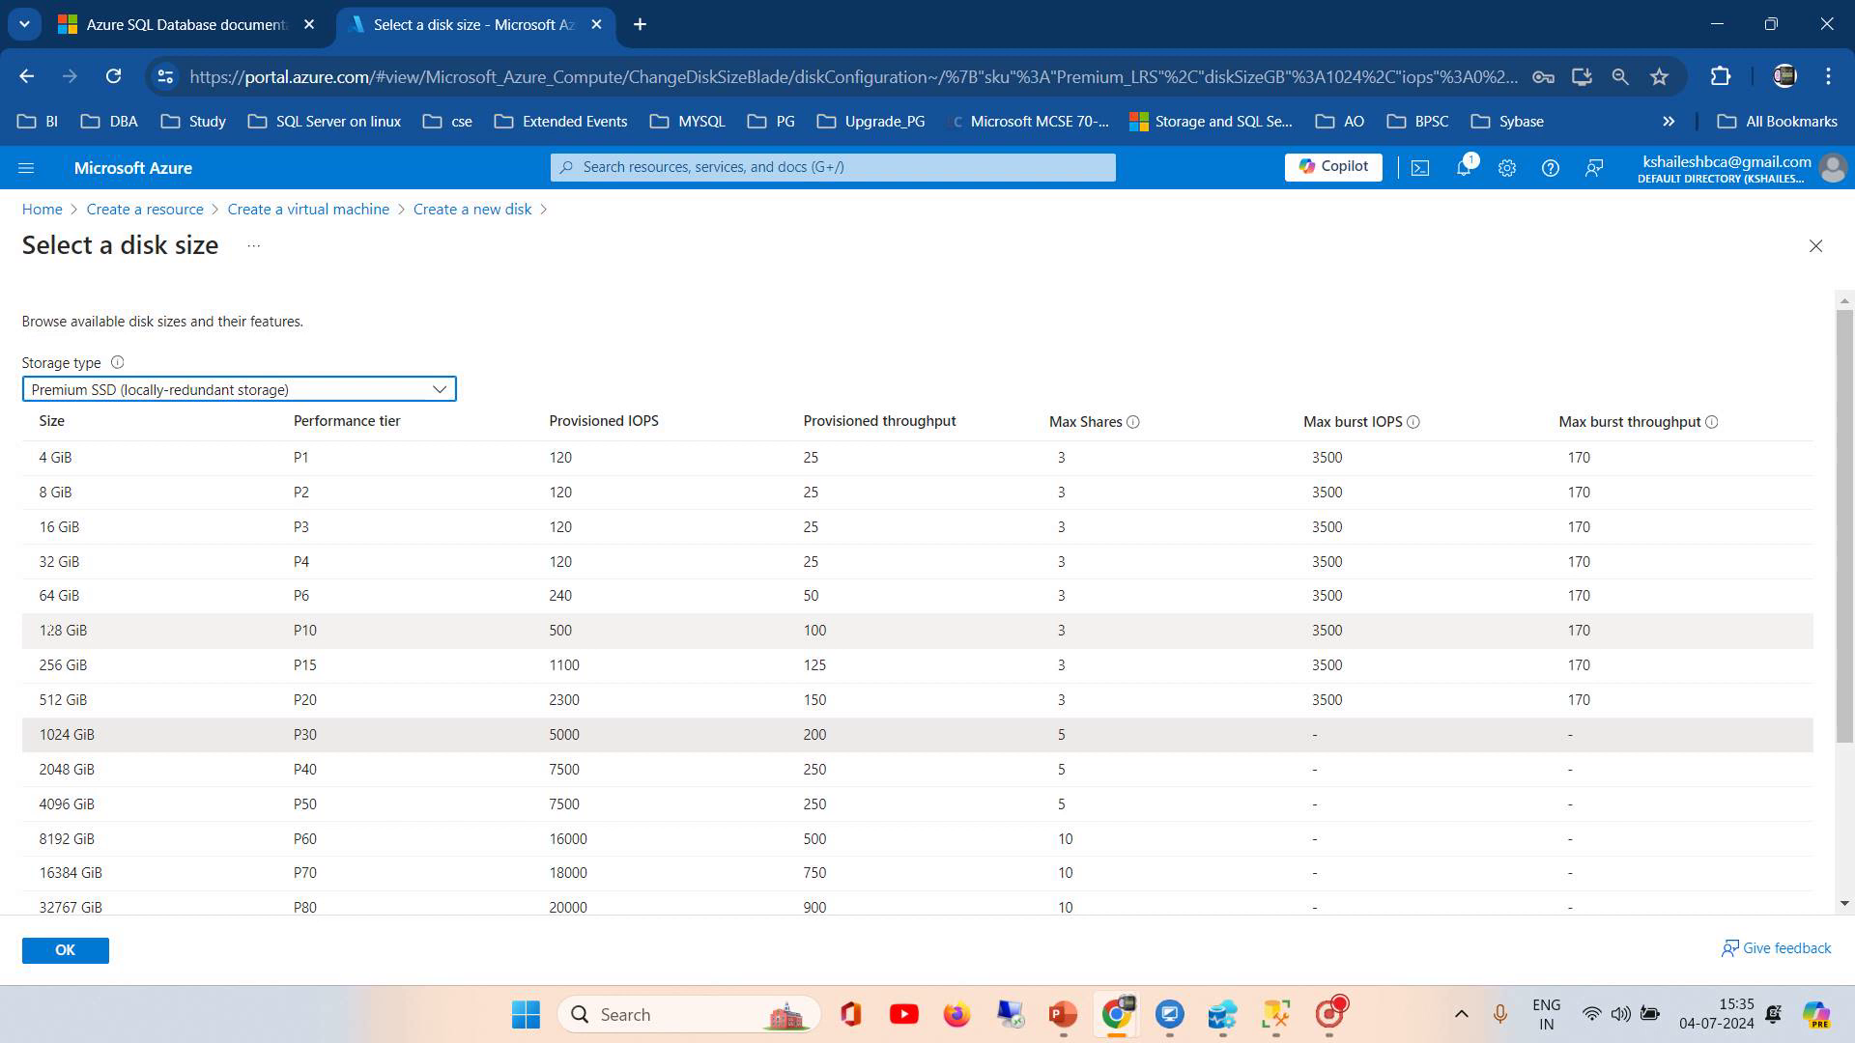
{"action": "left_click", "coordinate": [48, 595]}
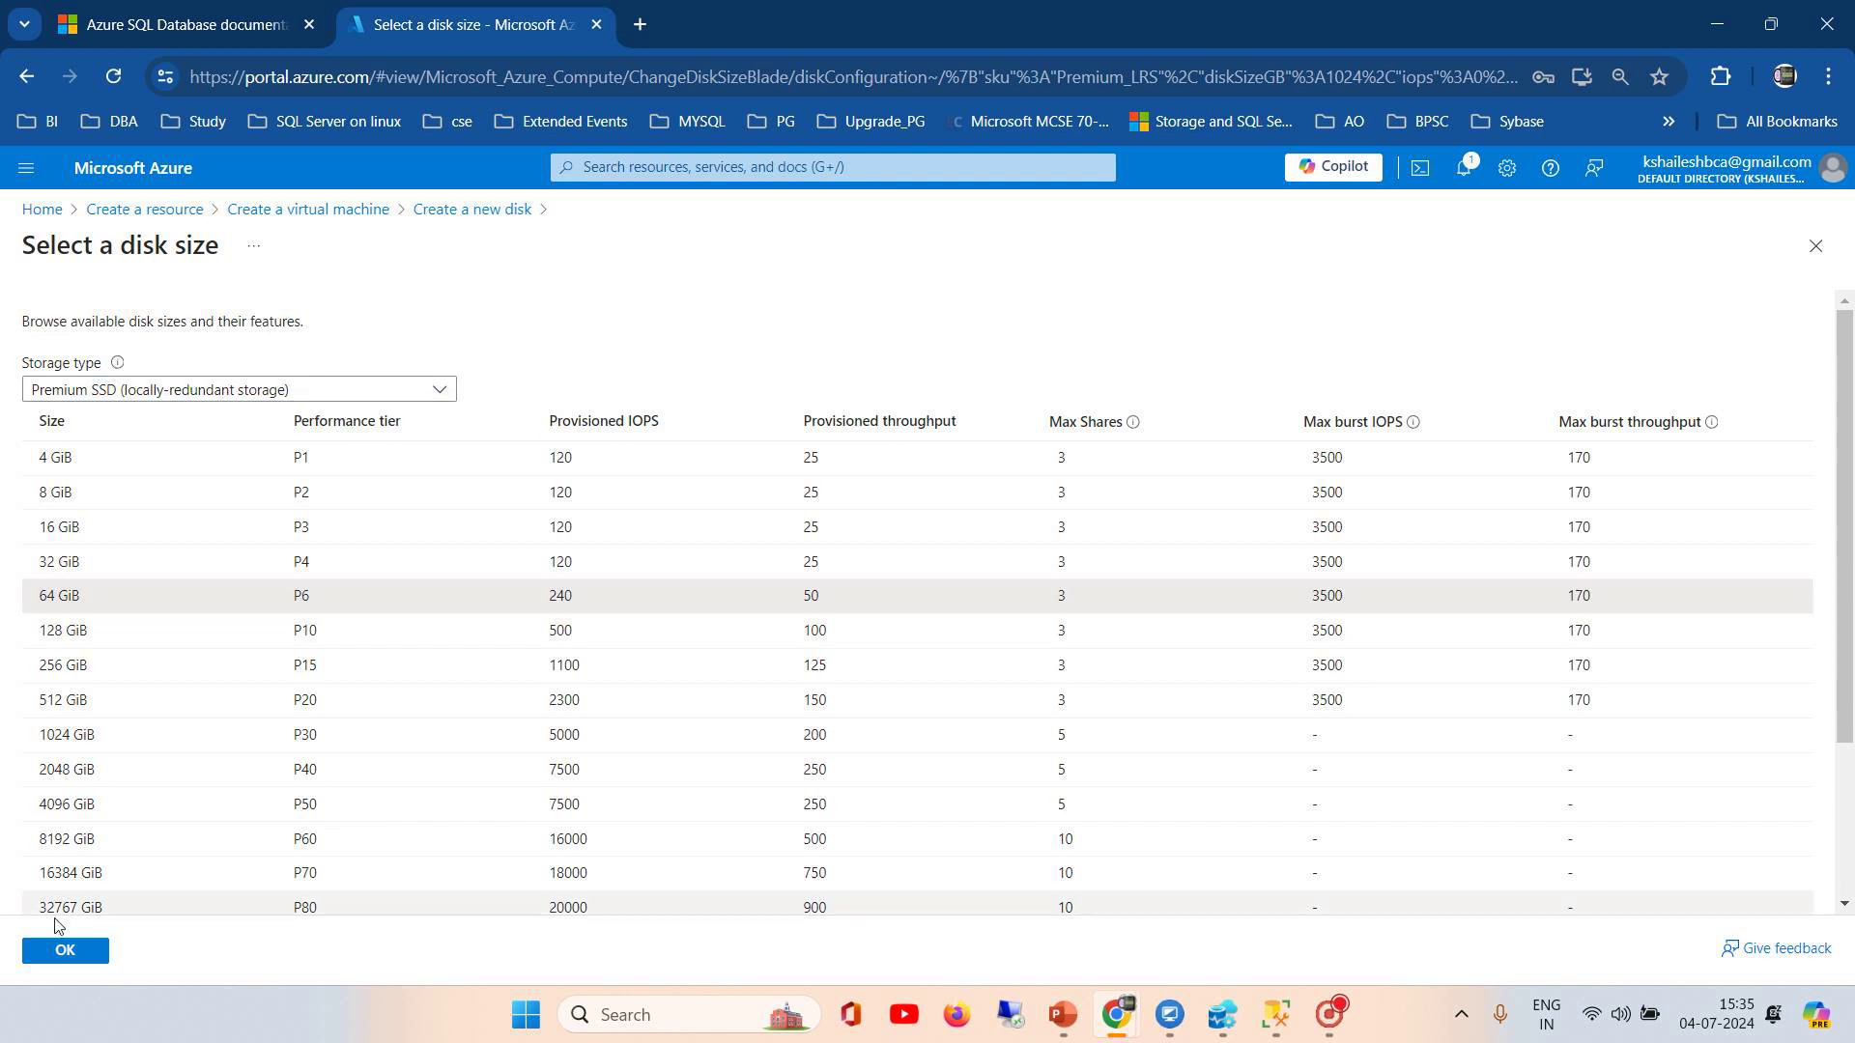
{"action": "left_click", "coordinate": [48, 952]}
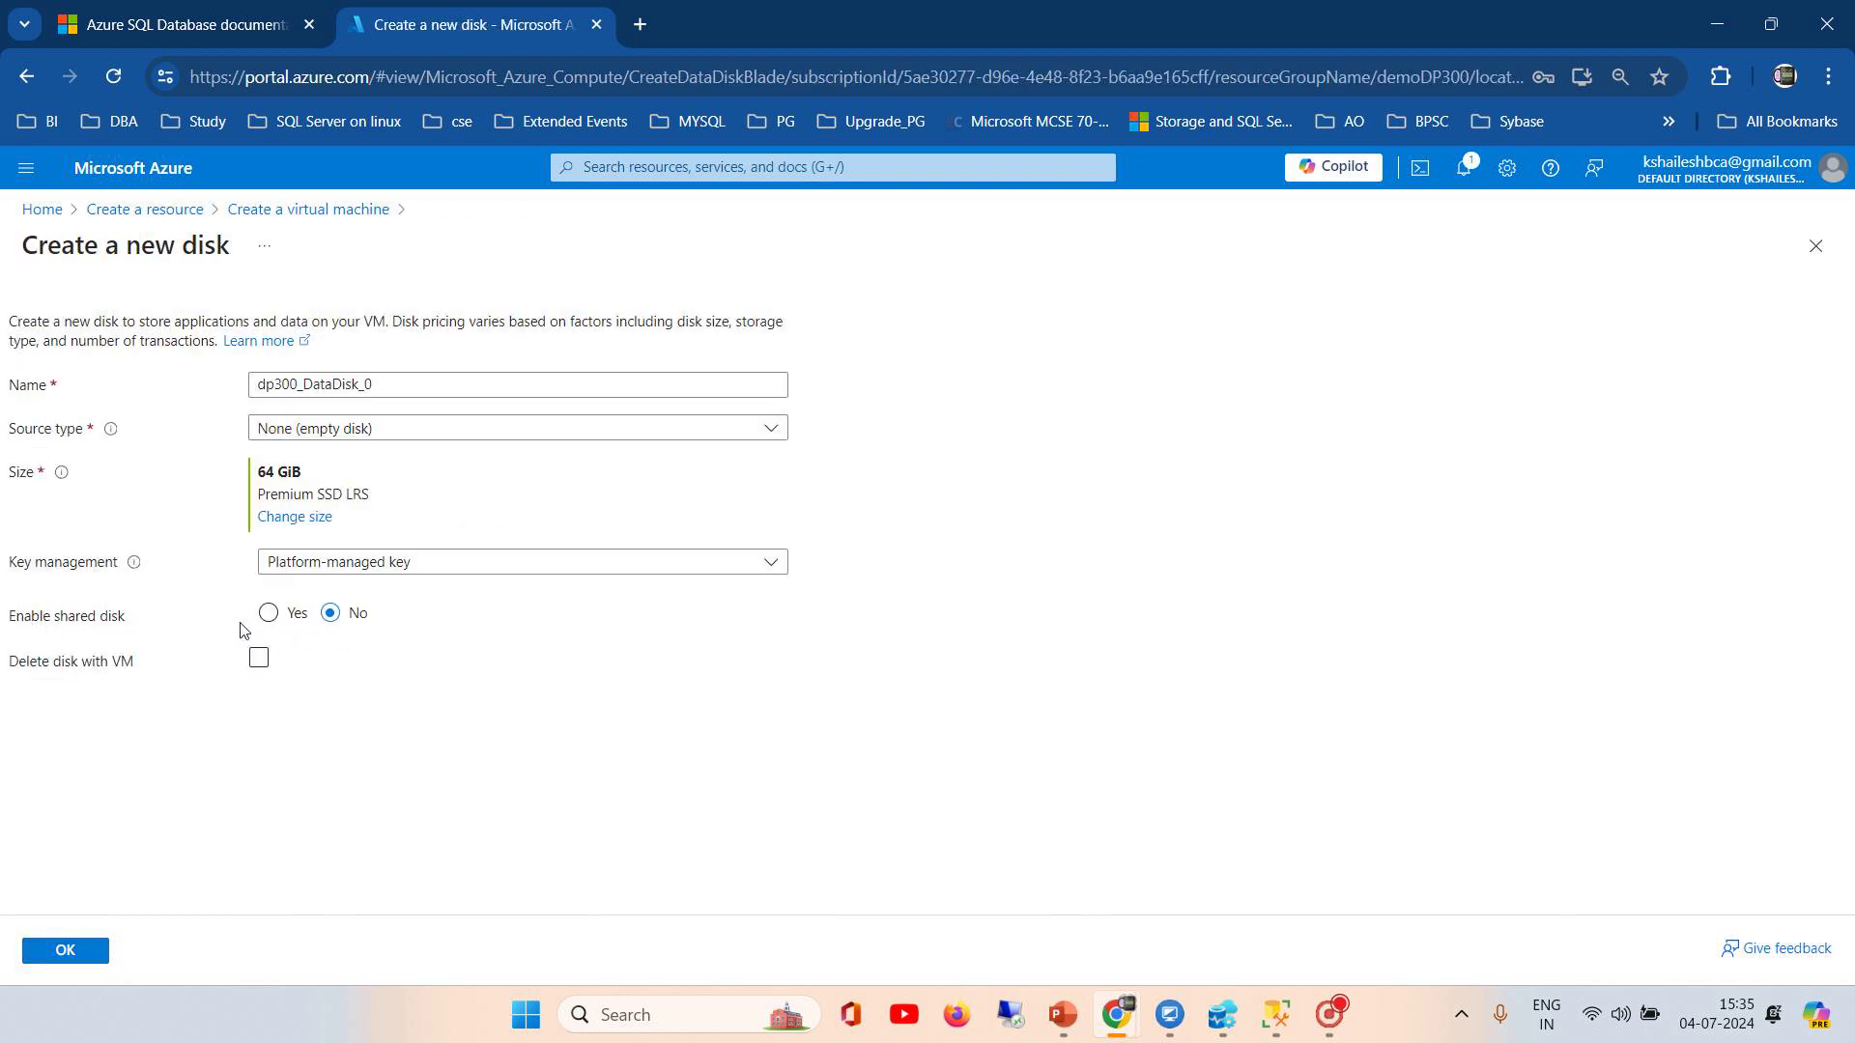
Step: Enable deleting the new data disk together with the VM and attach the disk to dp300
{"action": "left_click", "coordinate": [260, 659]}
{"action": "left_click", "coordinate": [255, 660]}
{"action": "left_click", "coordinate": [65, 953]}
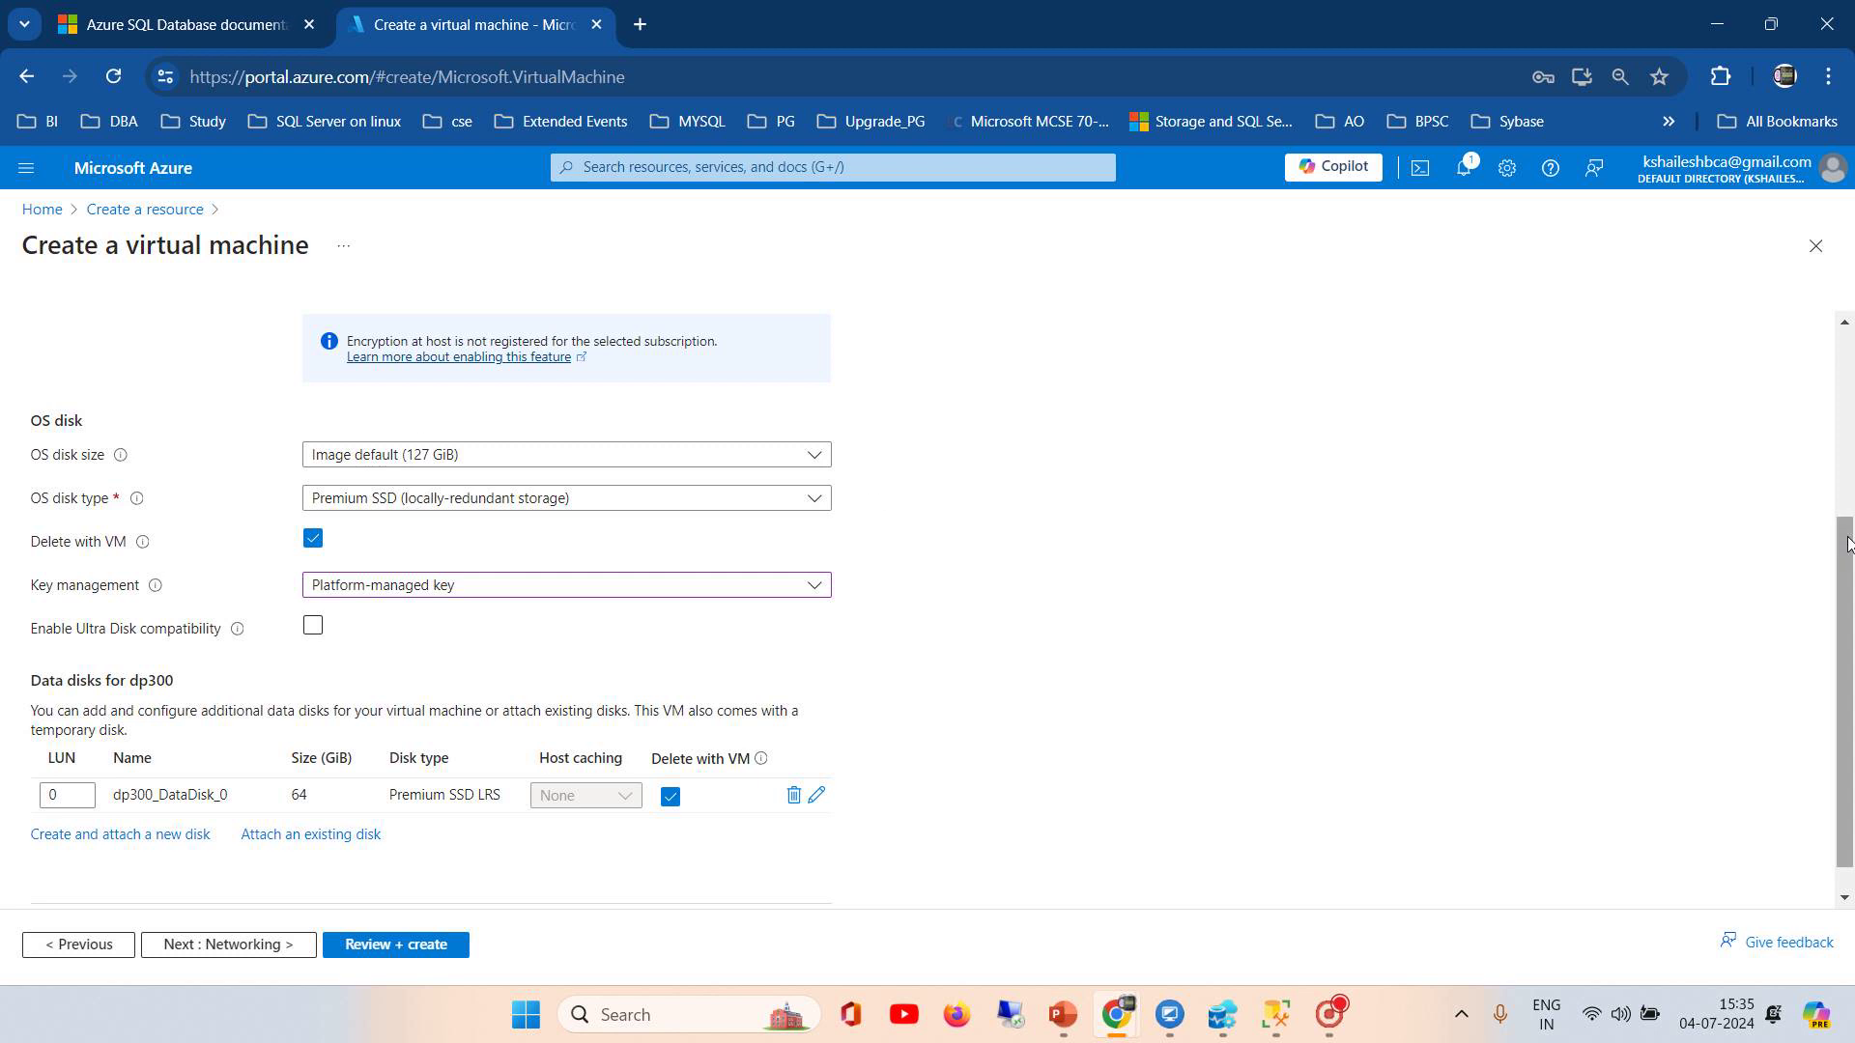
{"action": "scroll", "coordinate": [1848, 680], "scroll_direction": "down", "scroll_amount": 1}
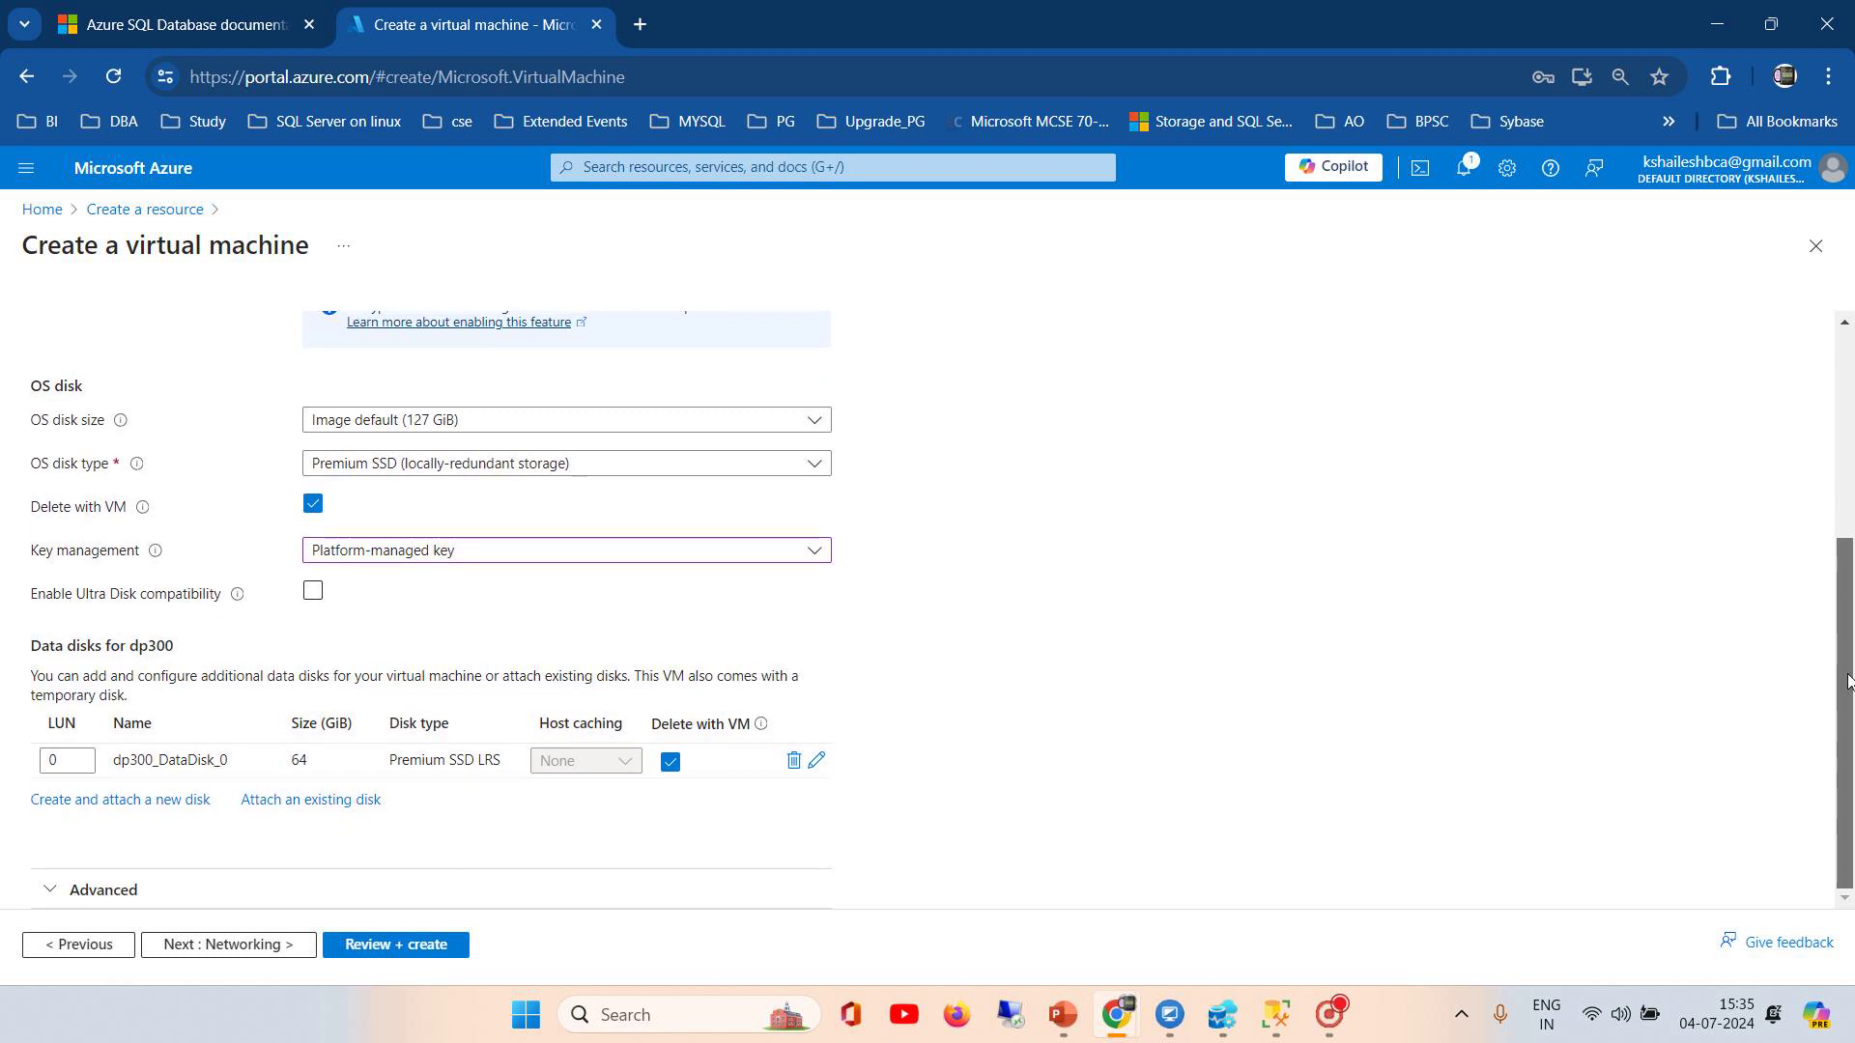
{"action": "left_click_drag", "start_coordinate": [1848, 680], "coordinate": [1835, 262]}
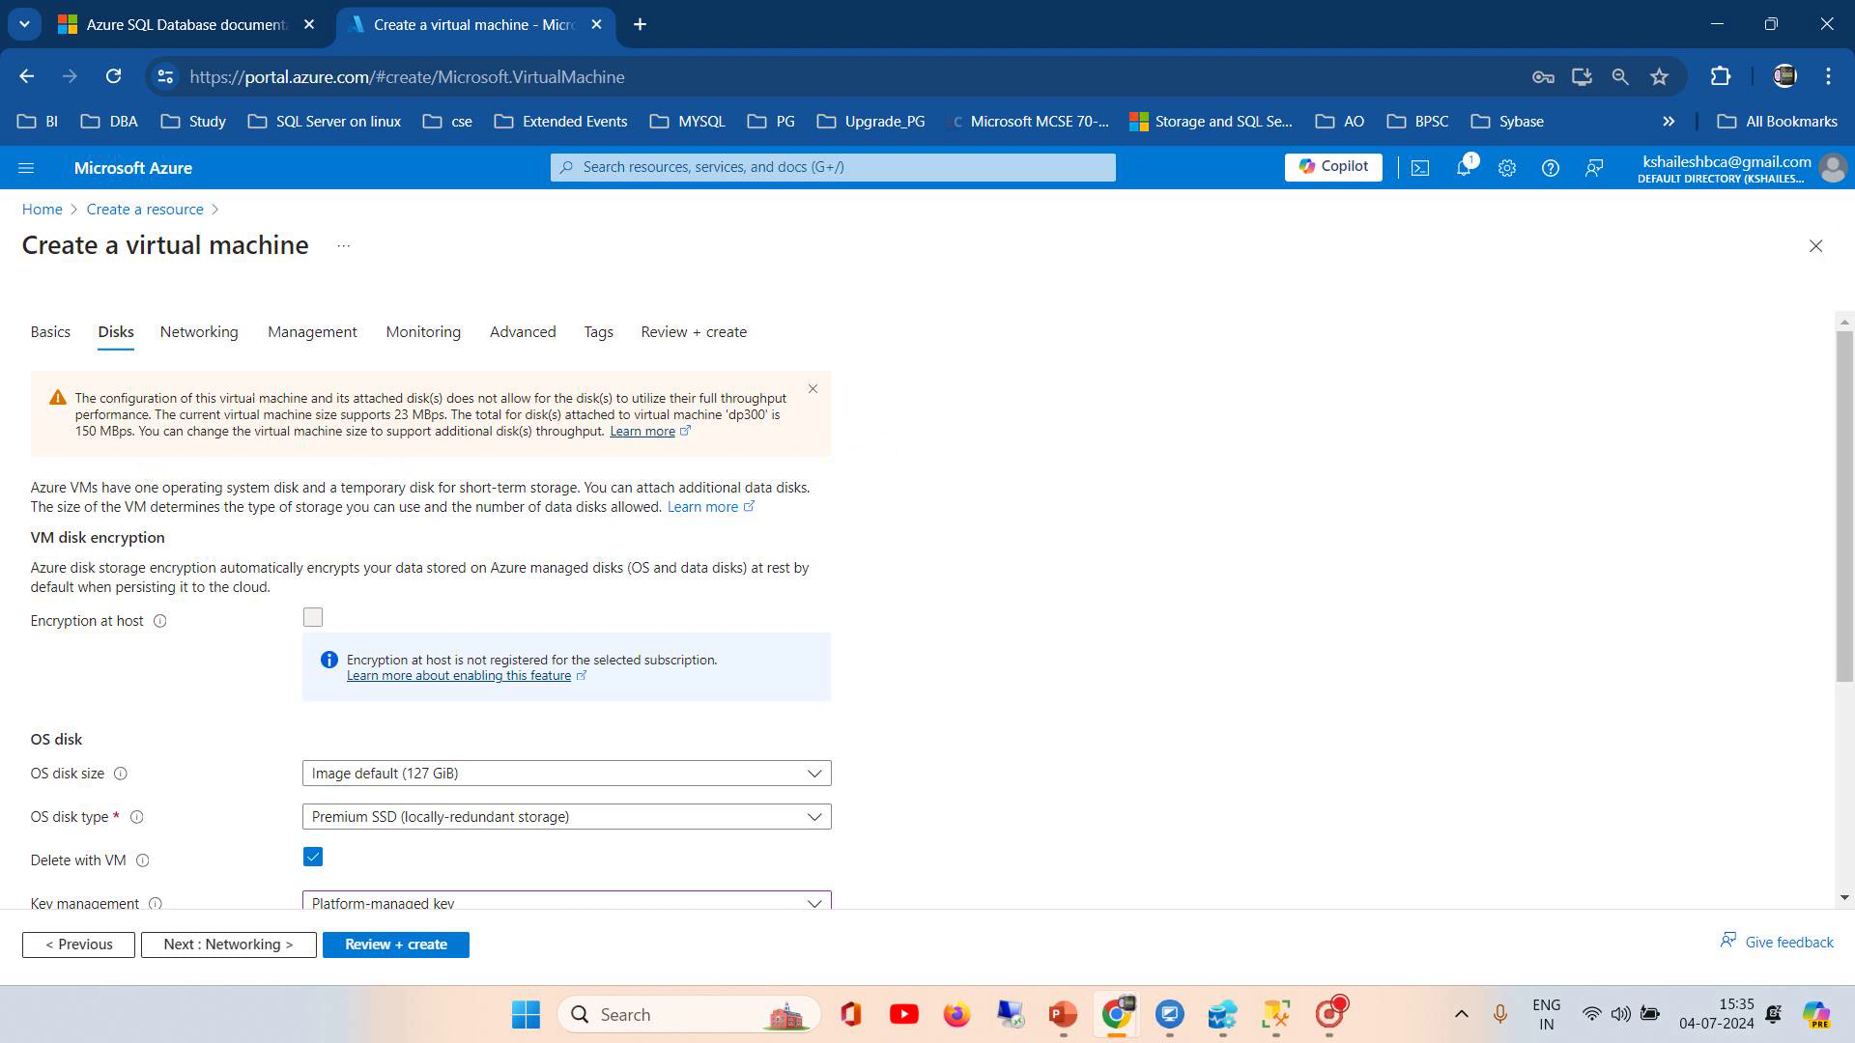
Step: Review the networking settings, including the virtual network, public IP, inbound ports and load balancing options
{"action": "left_click", "coordinate": [191, 343]}
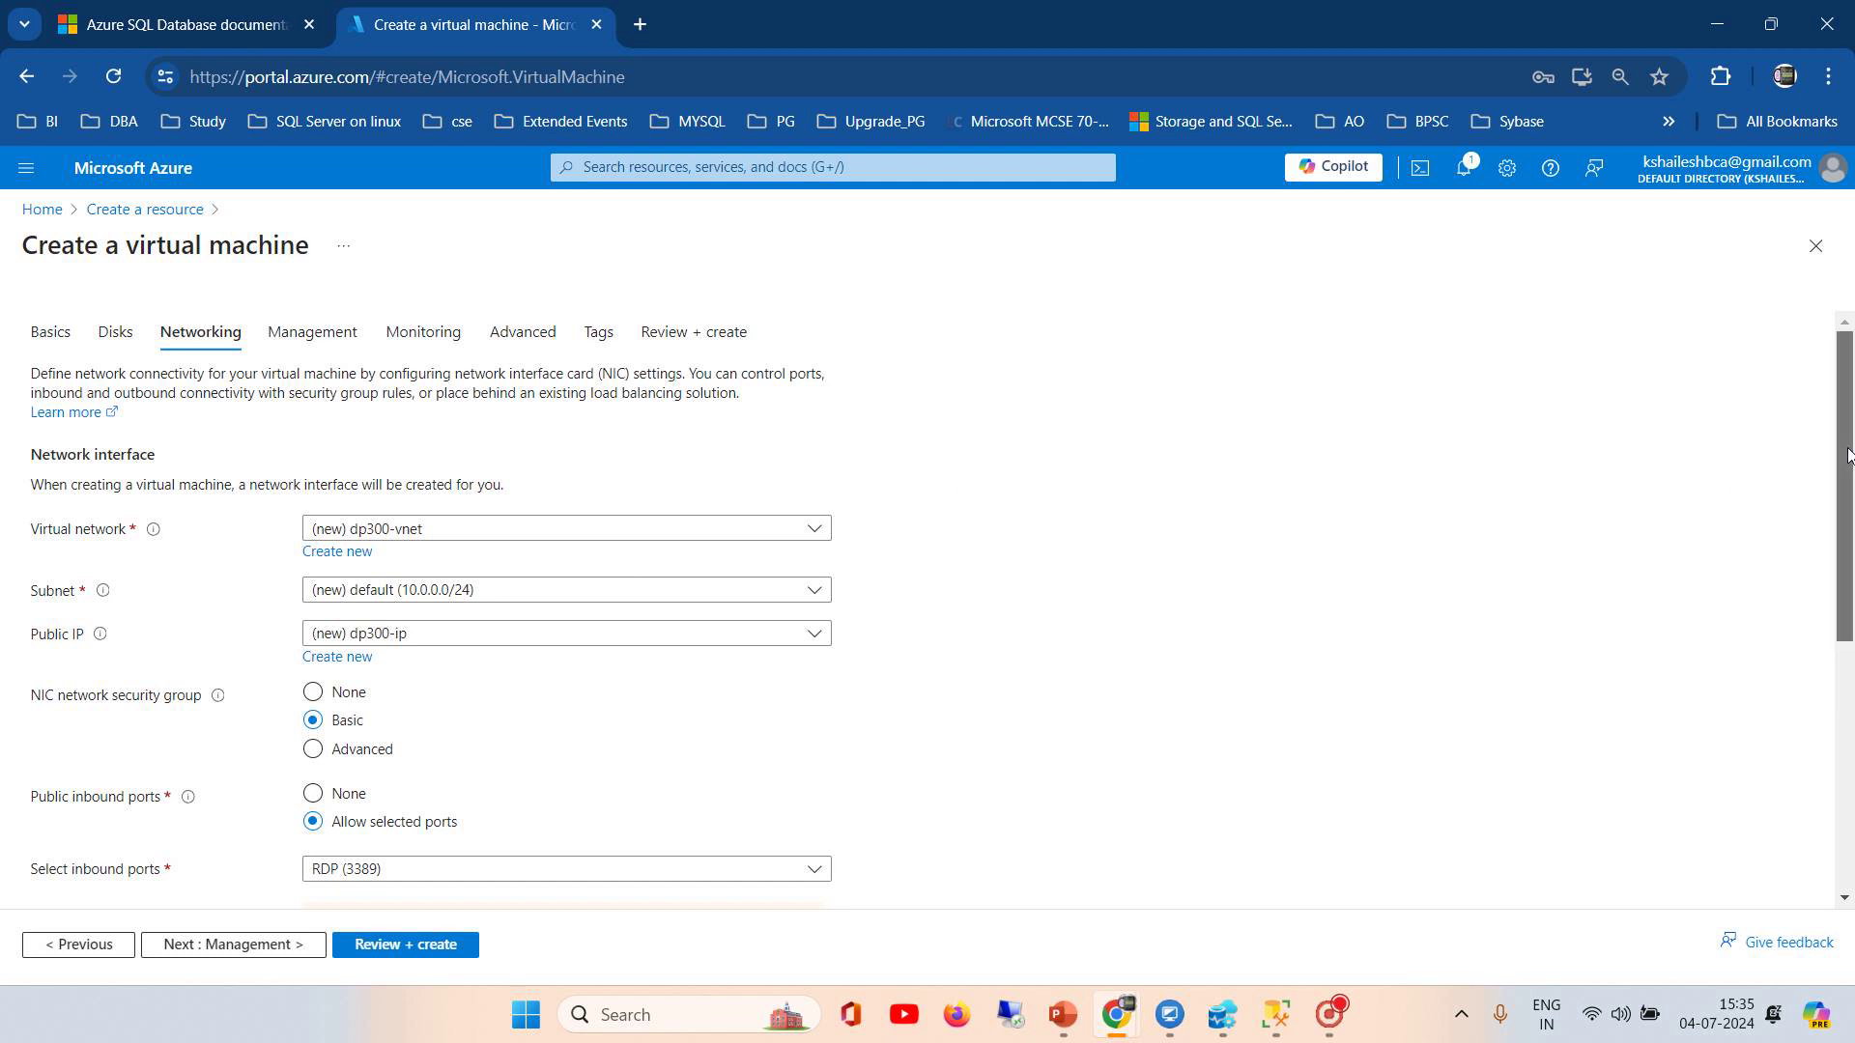
{"action": "left_click_drag", "start_coordinate": [1851, 464], "coordinate": [1837, 551]}
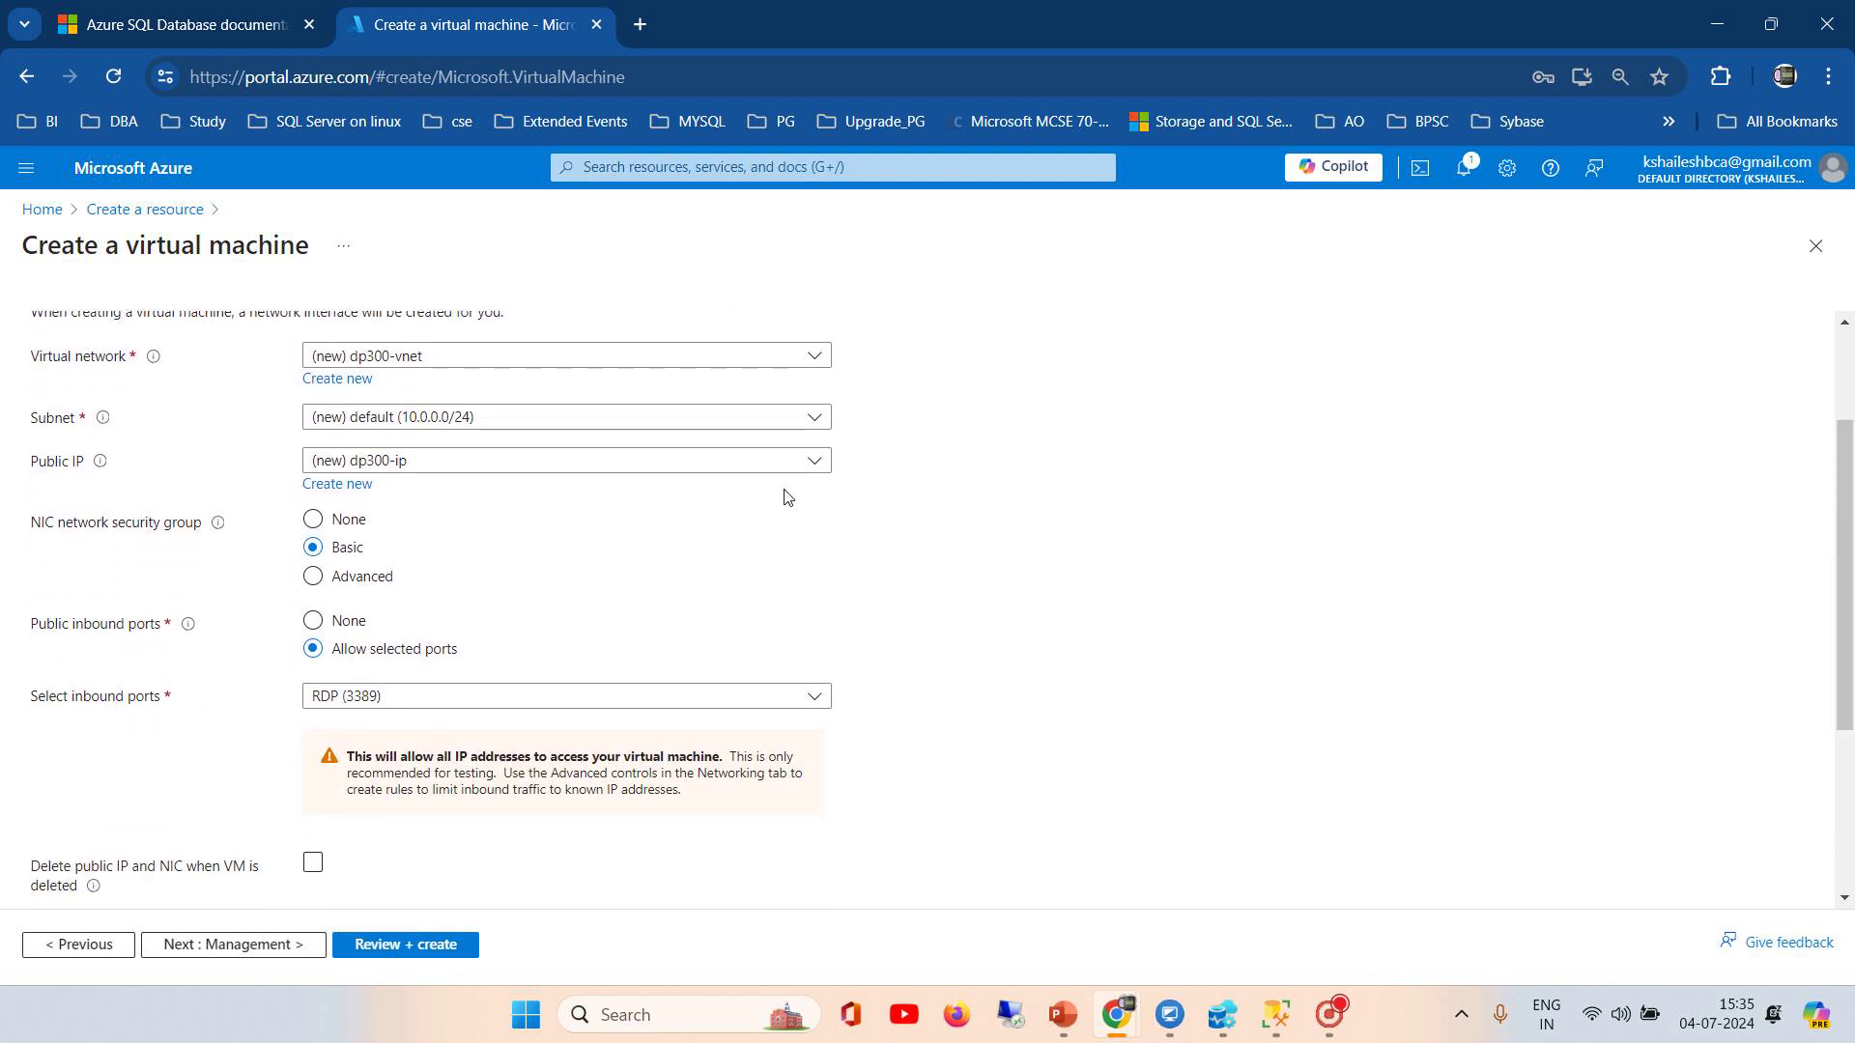
{"action": "left_click", "coordinate": [491, 470]}
{"action": "left_click", "coordinate": [490, 472]}
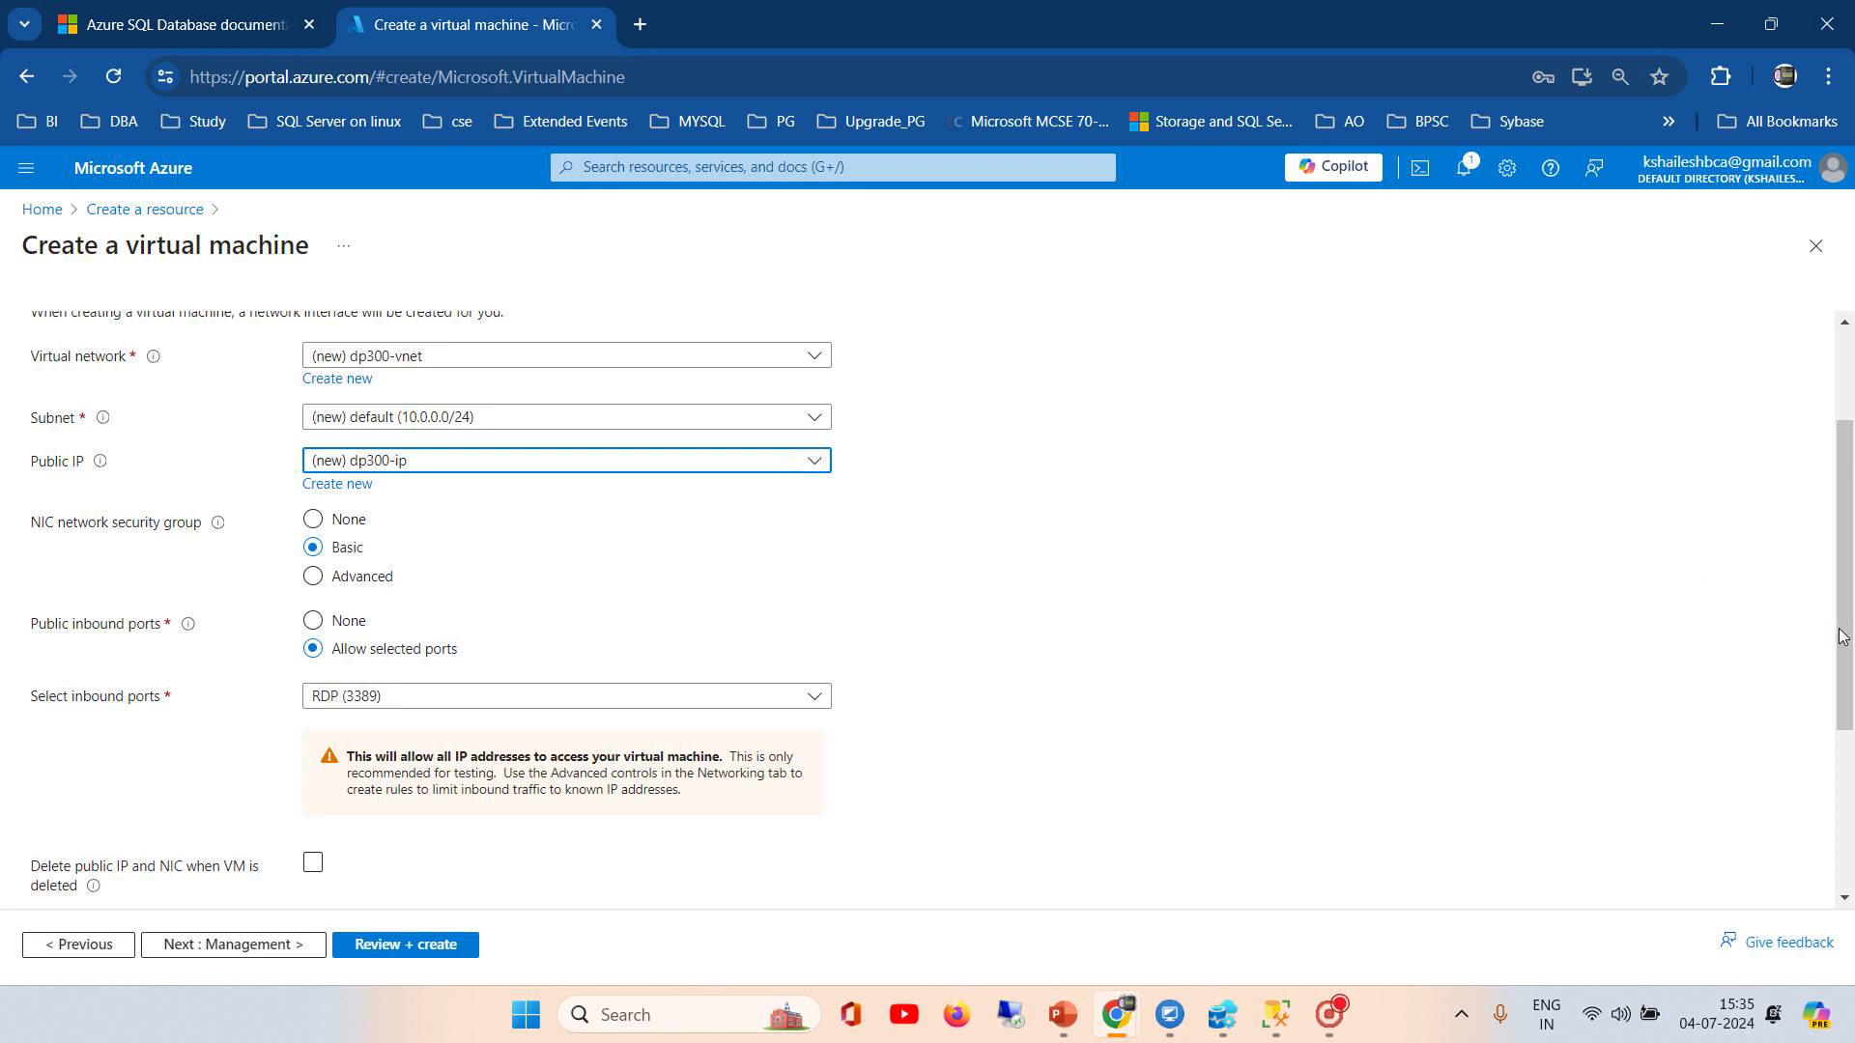
{"action": "scroll", "coordinate": [1850, 638], "scroll_direction": "down", "scroll_amount": 2}
{"action": "scroll", "coordinate": [1850, 638], "scroll_direction": "down", "scroll_amount": 3}
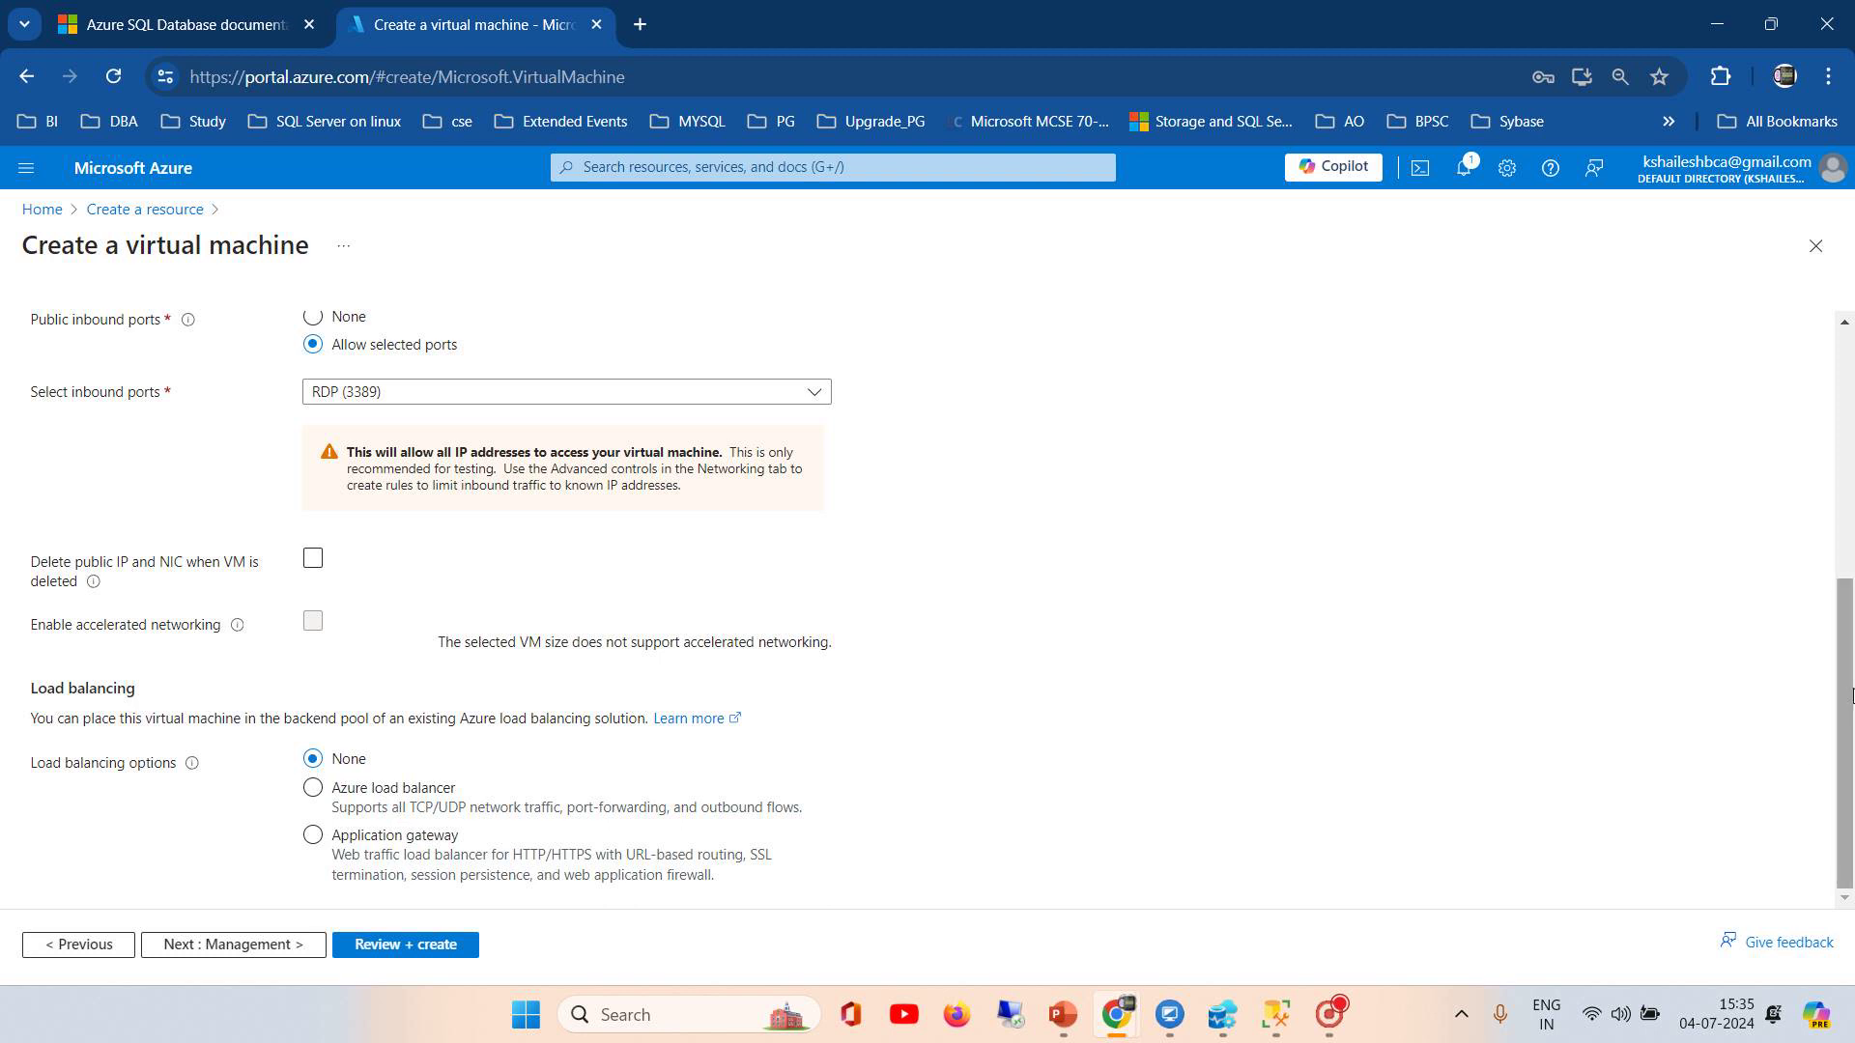
{"action": "scroll", "coordinate": [1850, 467], "scroll_direction": "up", "scroll_amount": 3}
{"action": "left_click_drag", "start_coordinate": [1851, 466], "coordinate": [1851, 385]}
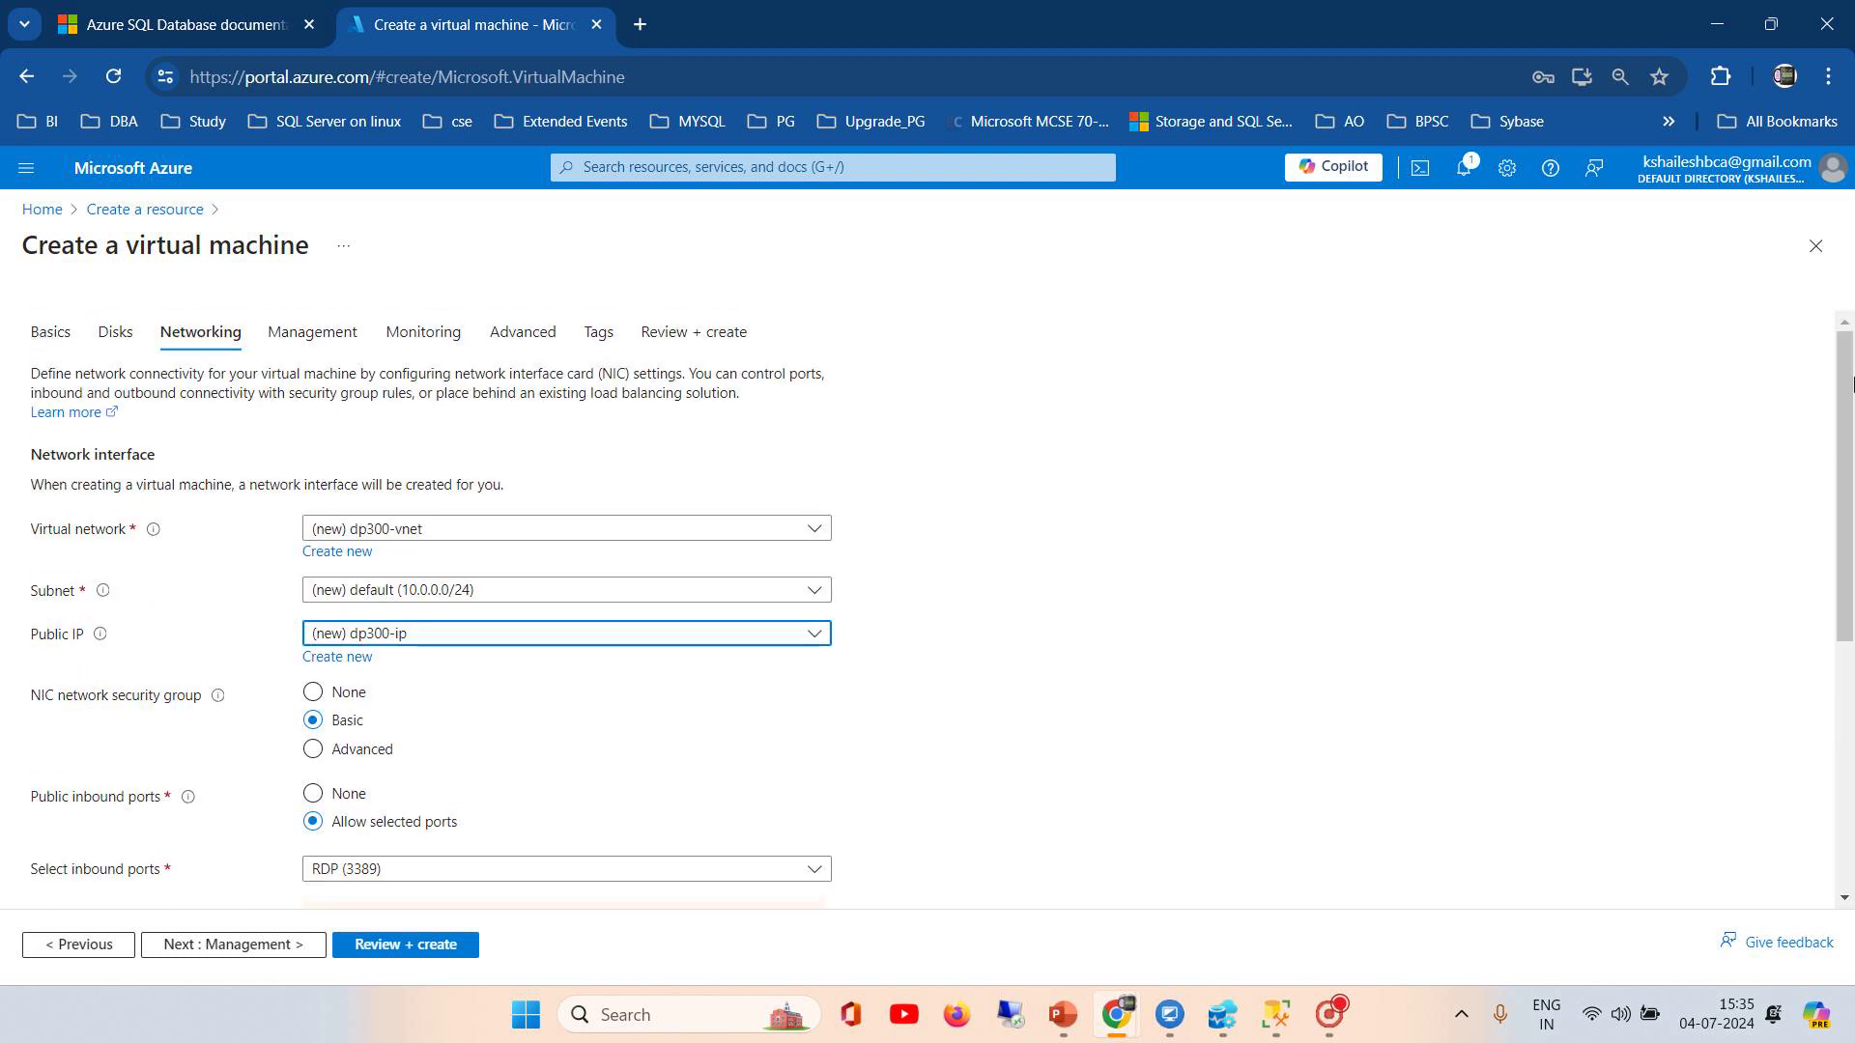
Step: Review the management settings for identity, auto-shutdown, backup, site recovery and guest OS updates
{"action": "left_click", "coordinate": [300, 337]}
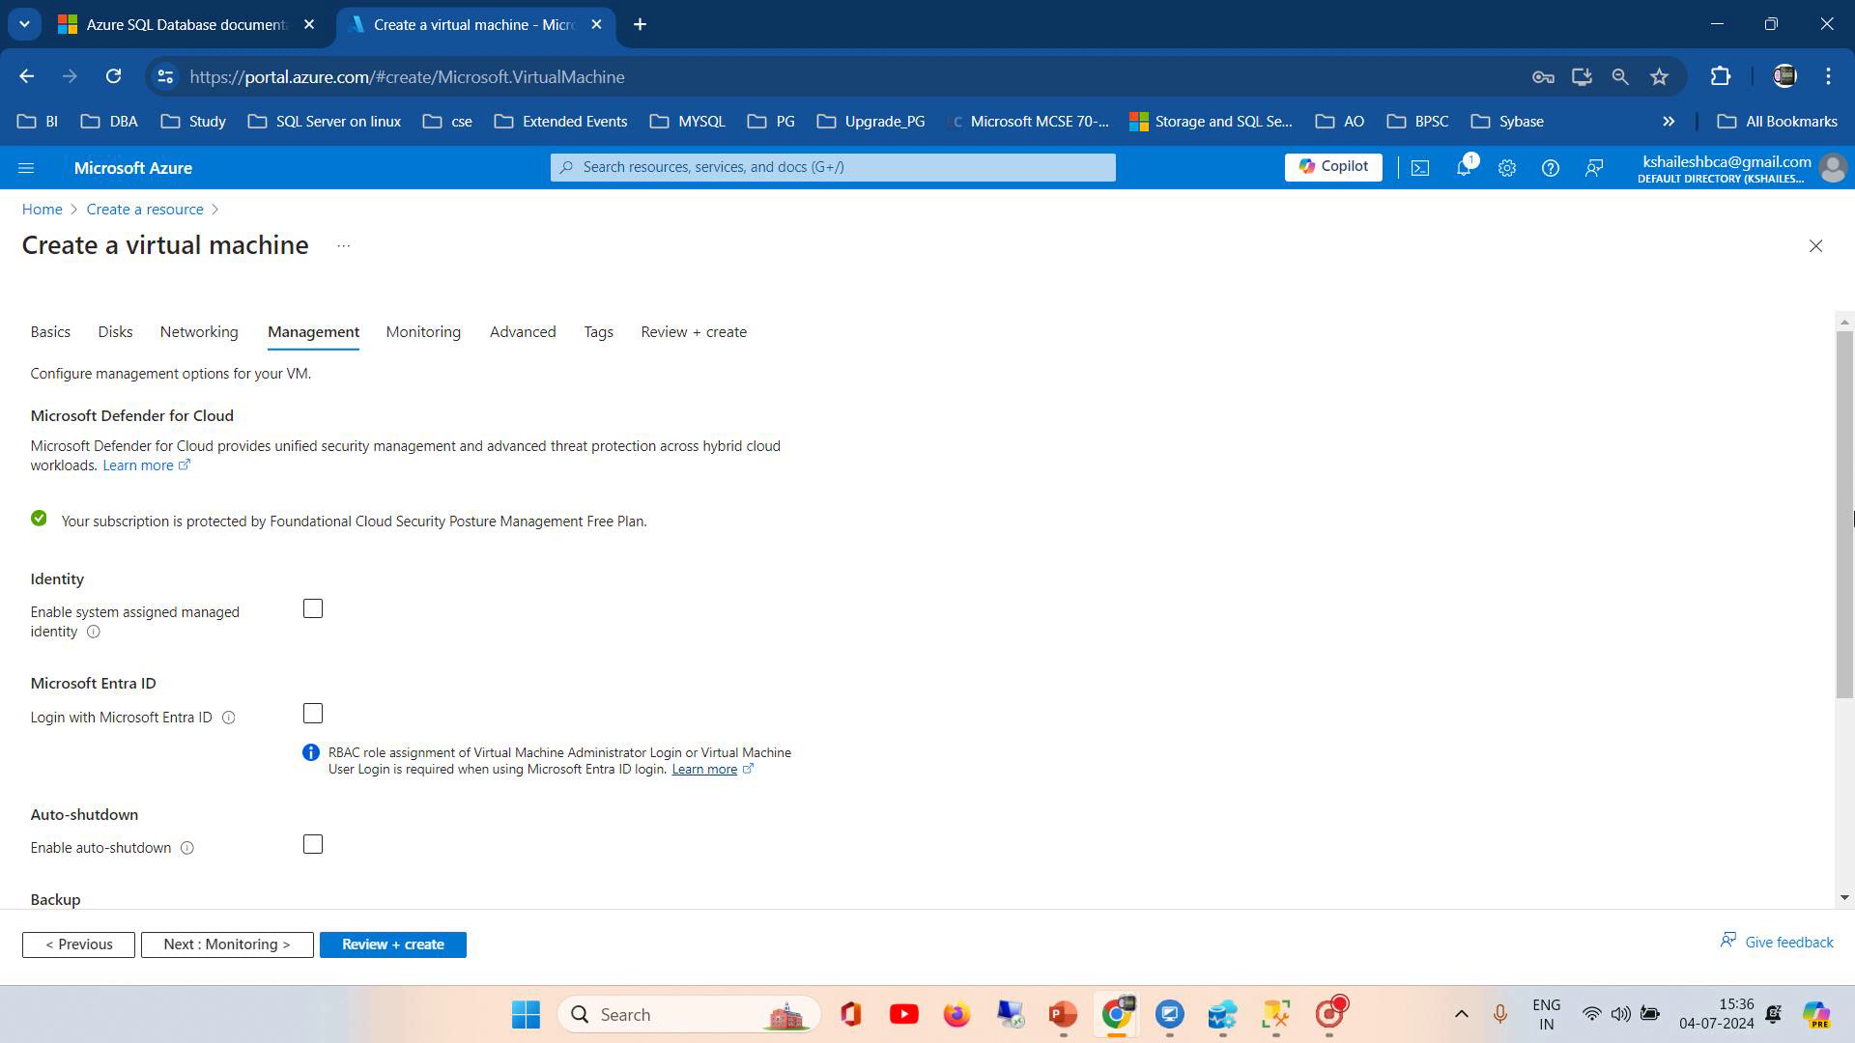
{"action": "left_click_drag", "start_coordinate": [1851, 519], "coordinate": [1851, 623]}
{"action": "left_click", "coordinate": [1388, 621]}
{"action": "left_click_drag", "start_coordinate": [1853, 474], "coordinate": [1851, 695]}
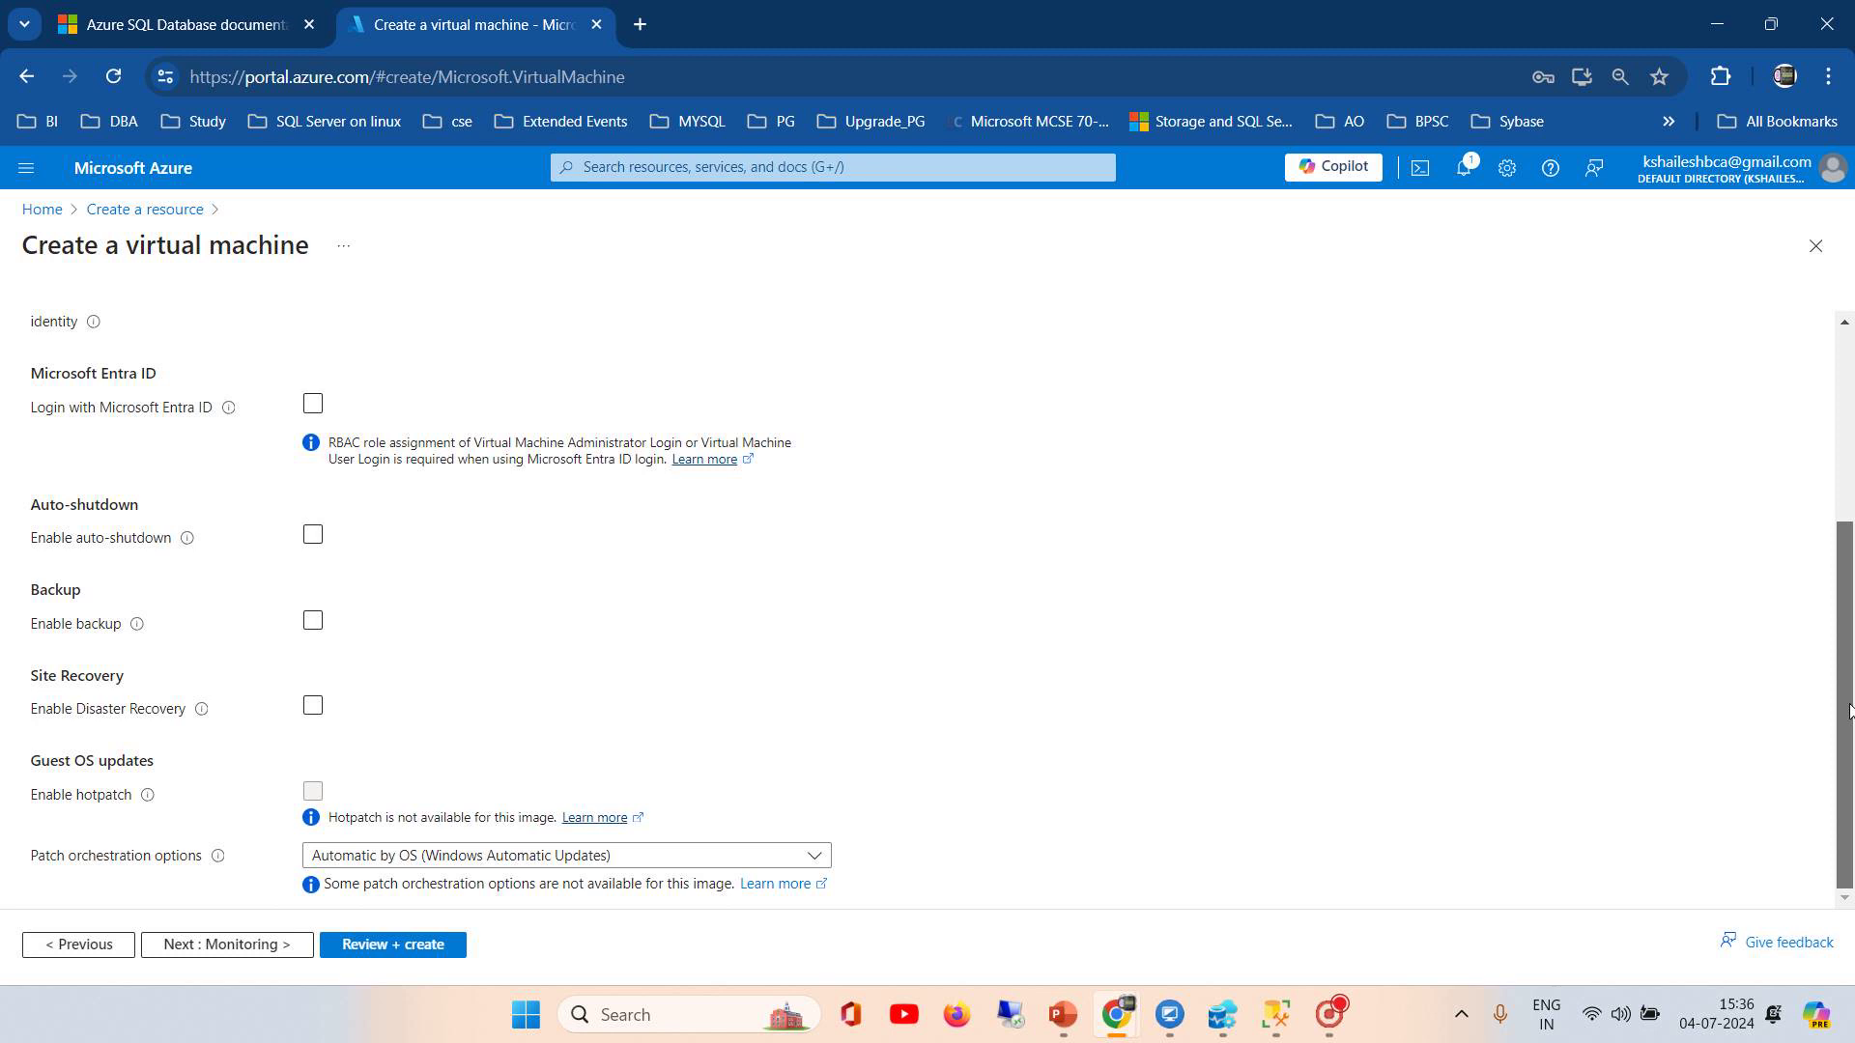
{"action": "left_click_drag", "start_coordinate": [1849, 710], "coordinate": [1854, 442]}
Step: Review the monitoring options for alerts and diagnostics, and the advanced options for extensions, custom data, host and capacity reservations
{"action": "left_click", "coordinate": [434, 334]}
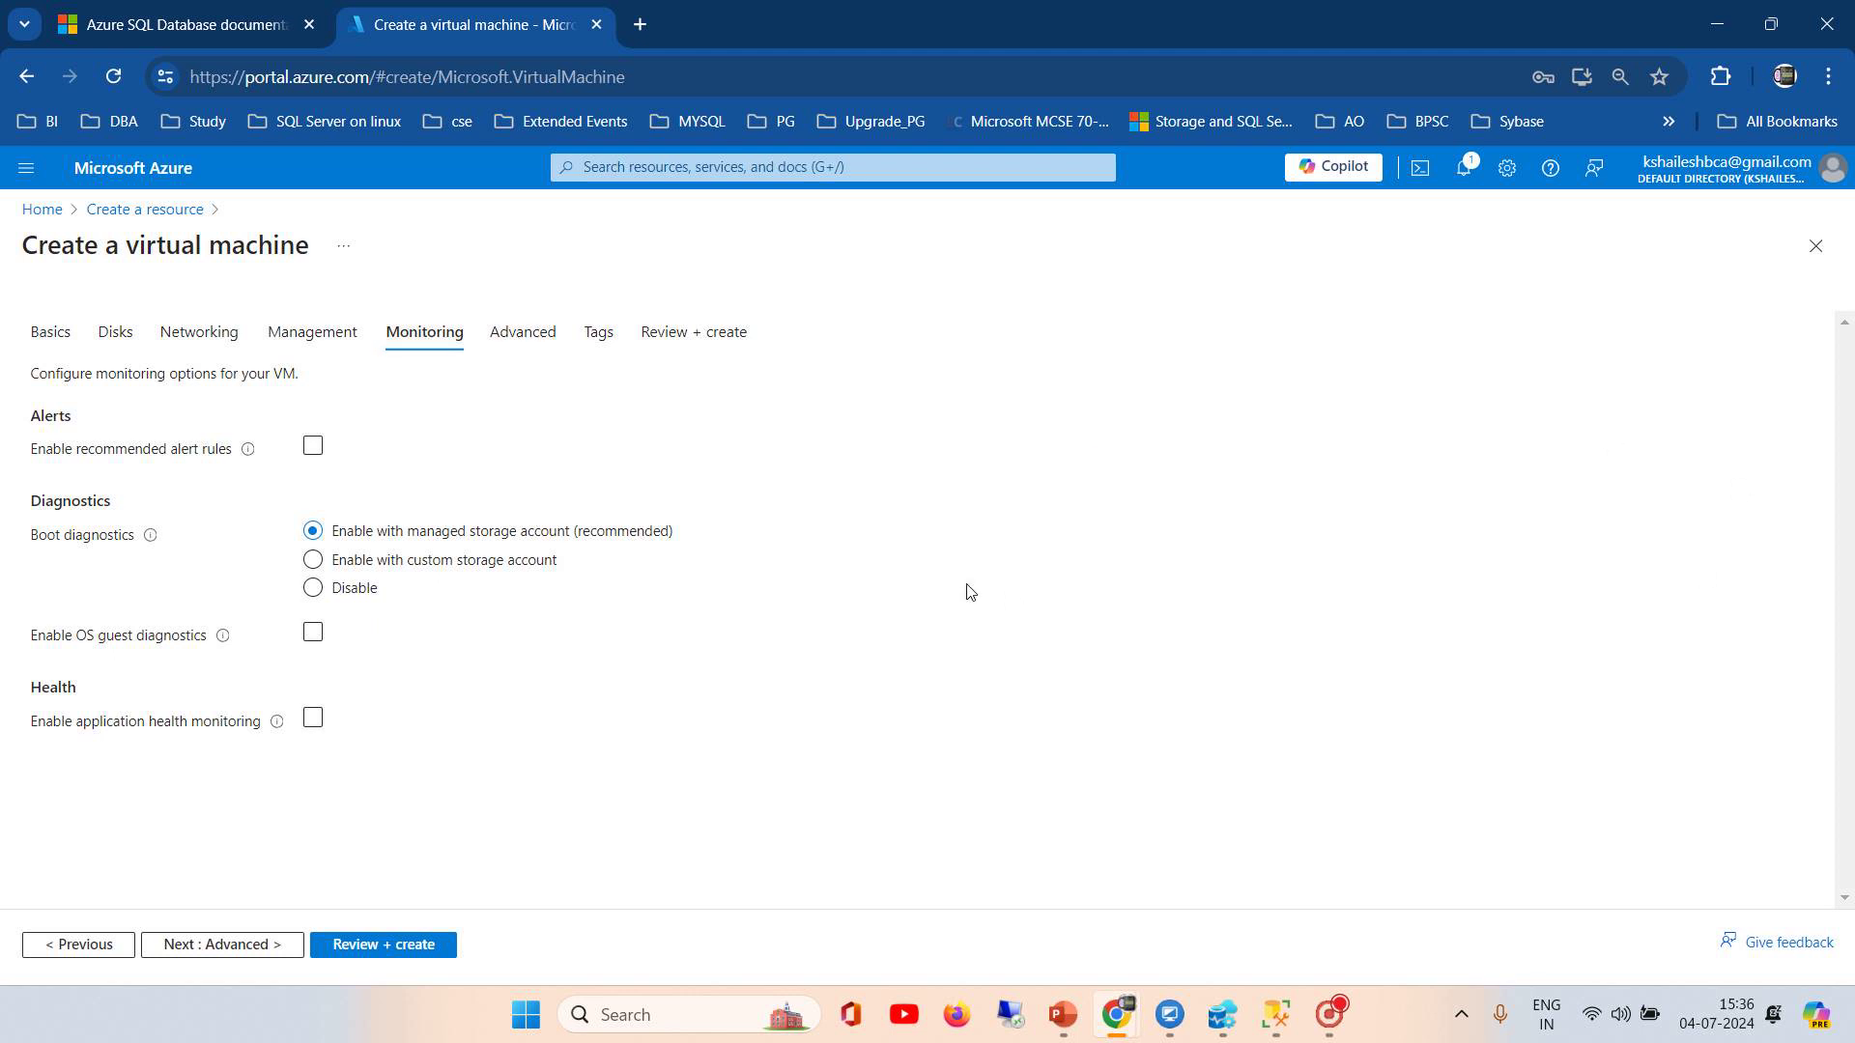
{"action": "left_click", "coordinate": [313, 446]}
{"action": "left_click", "coordinate": [522, 334]}
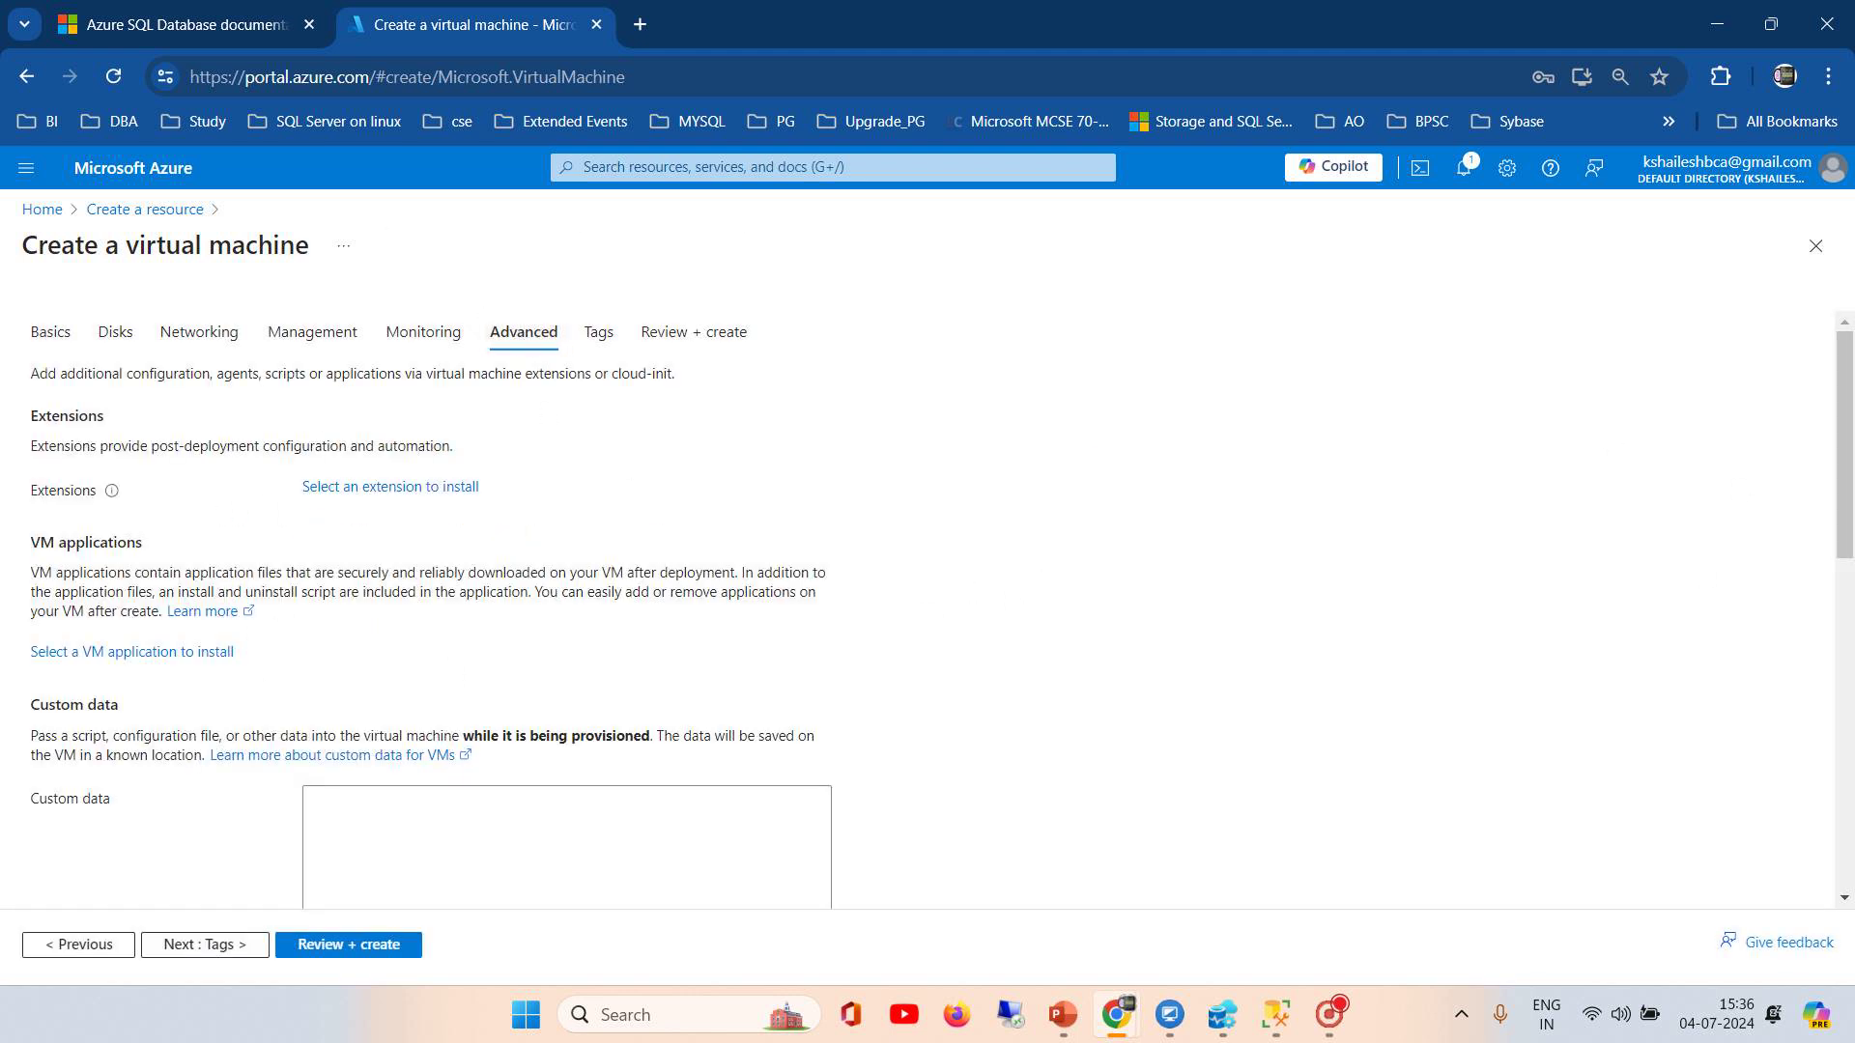
{"action": "left_click_drag", "start_coordinate": [1848, 495], "coordinate": [1848, 807]}
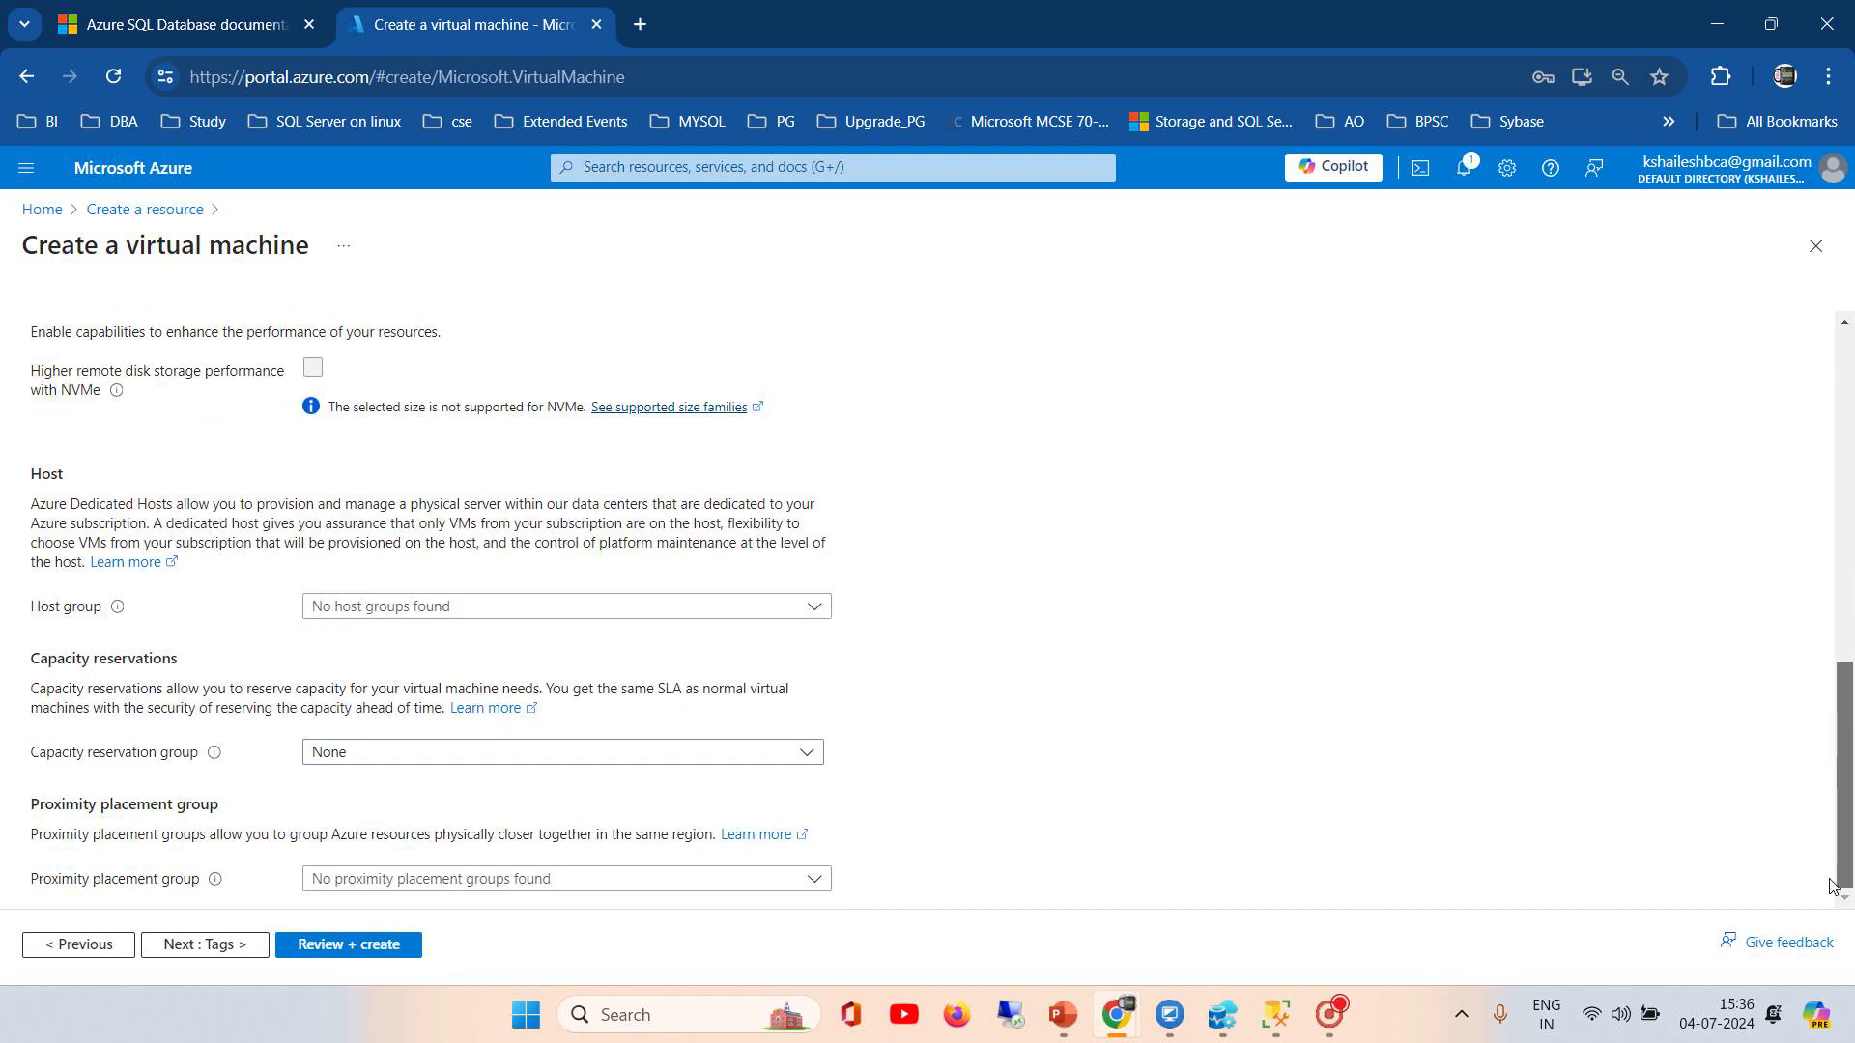
{"action": "left_click_drag", "start_coordinate": [1841, 734], "coordinate": [1840, 396]}
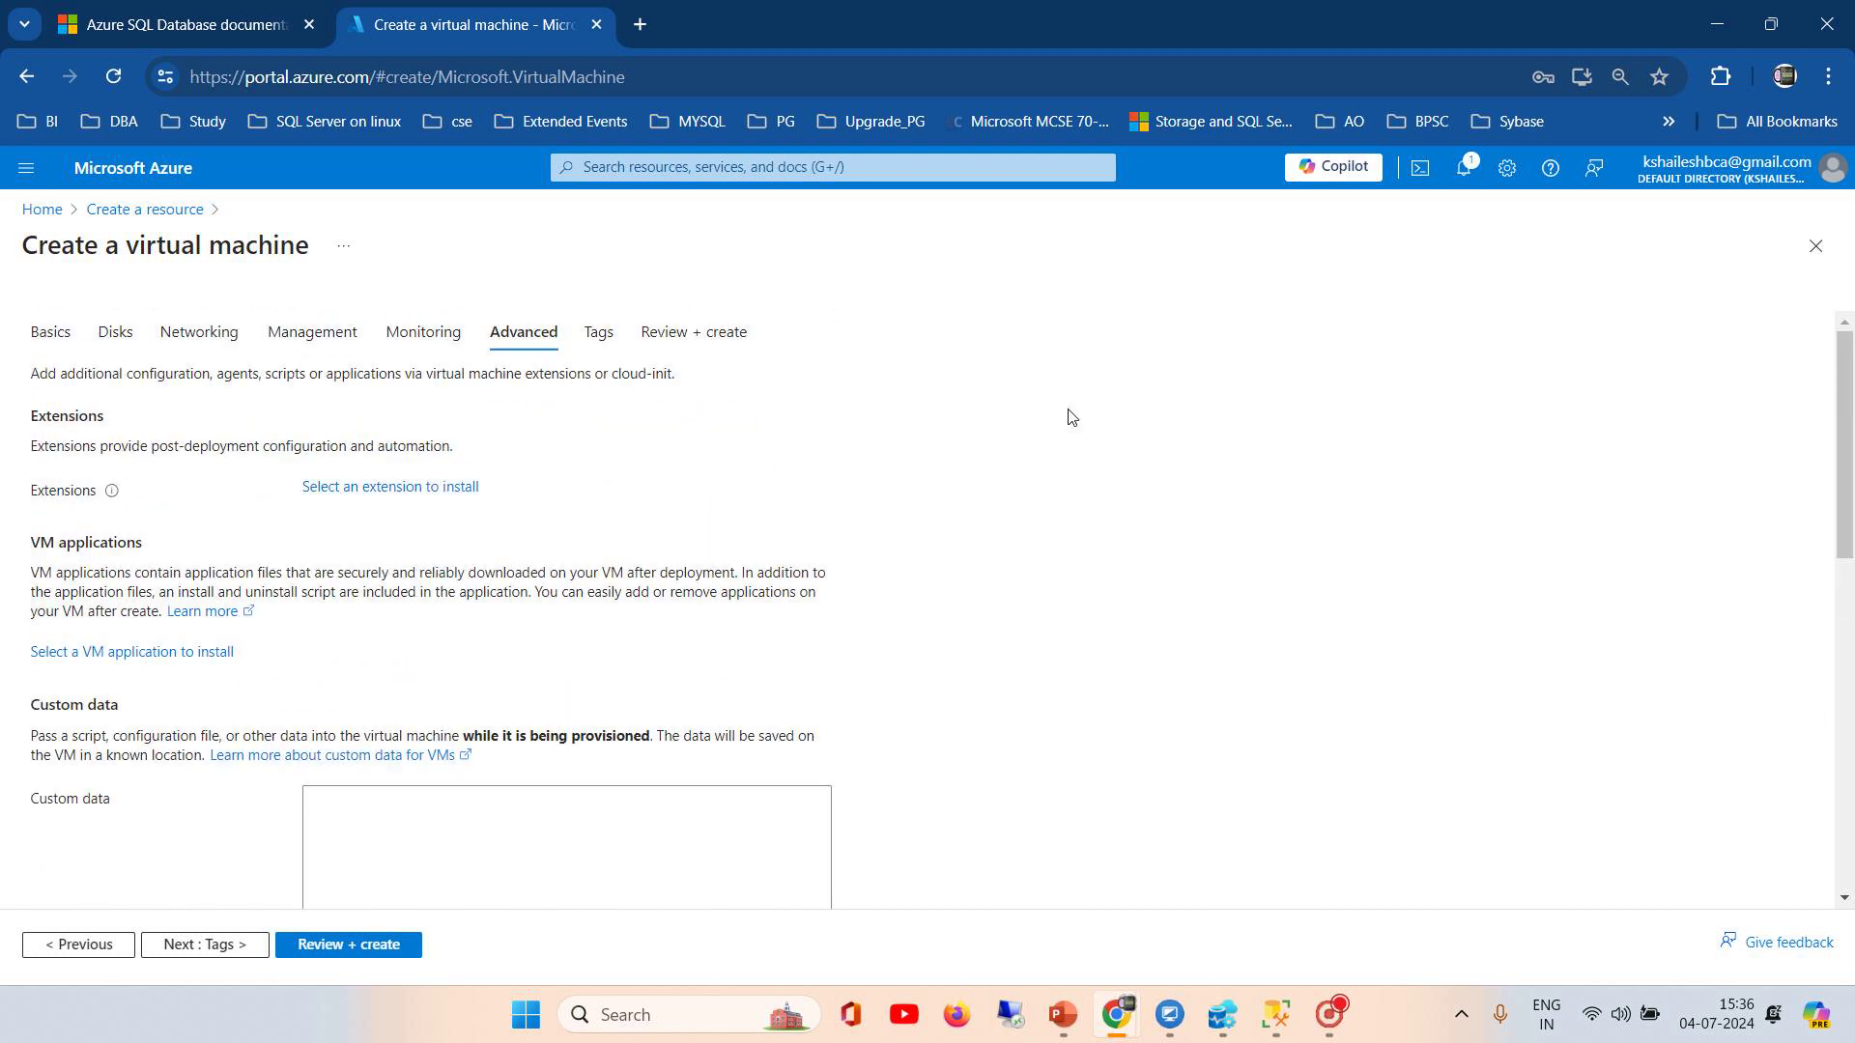
Step: Validate the VM configuration and review the price, terms and basic settings in the summary
{"action": "left_click", "coordinate": [732, 346]}
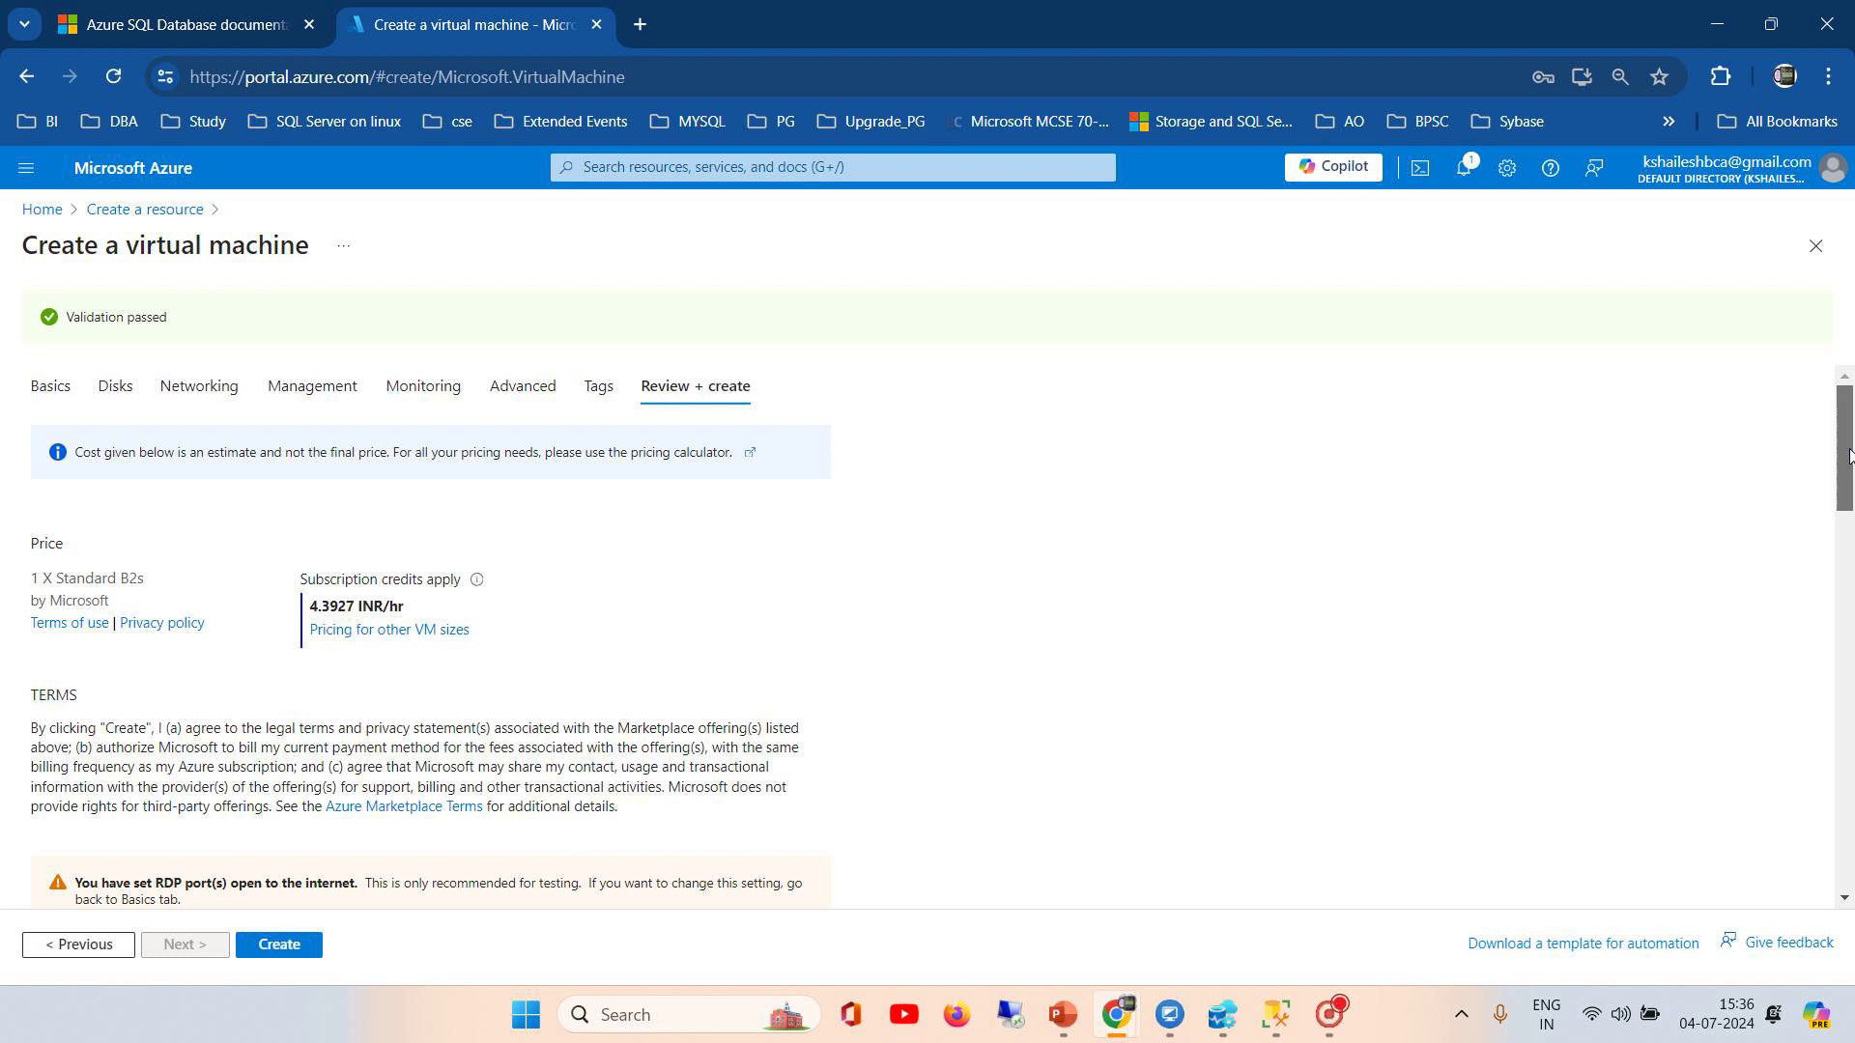
{"action": "scroll", "coordinate": [1851, 527], "scroll_direction": "down", "scroll_amount": 2}
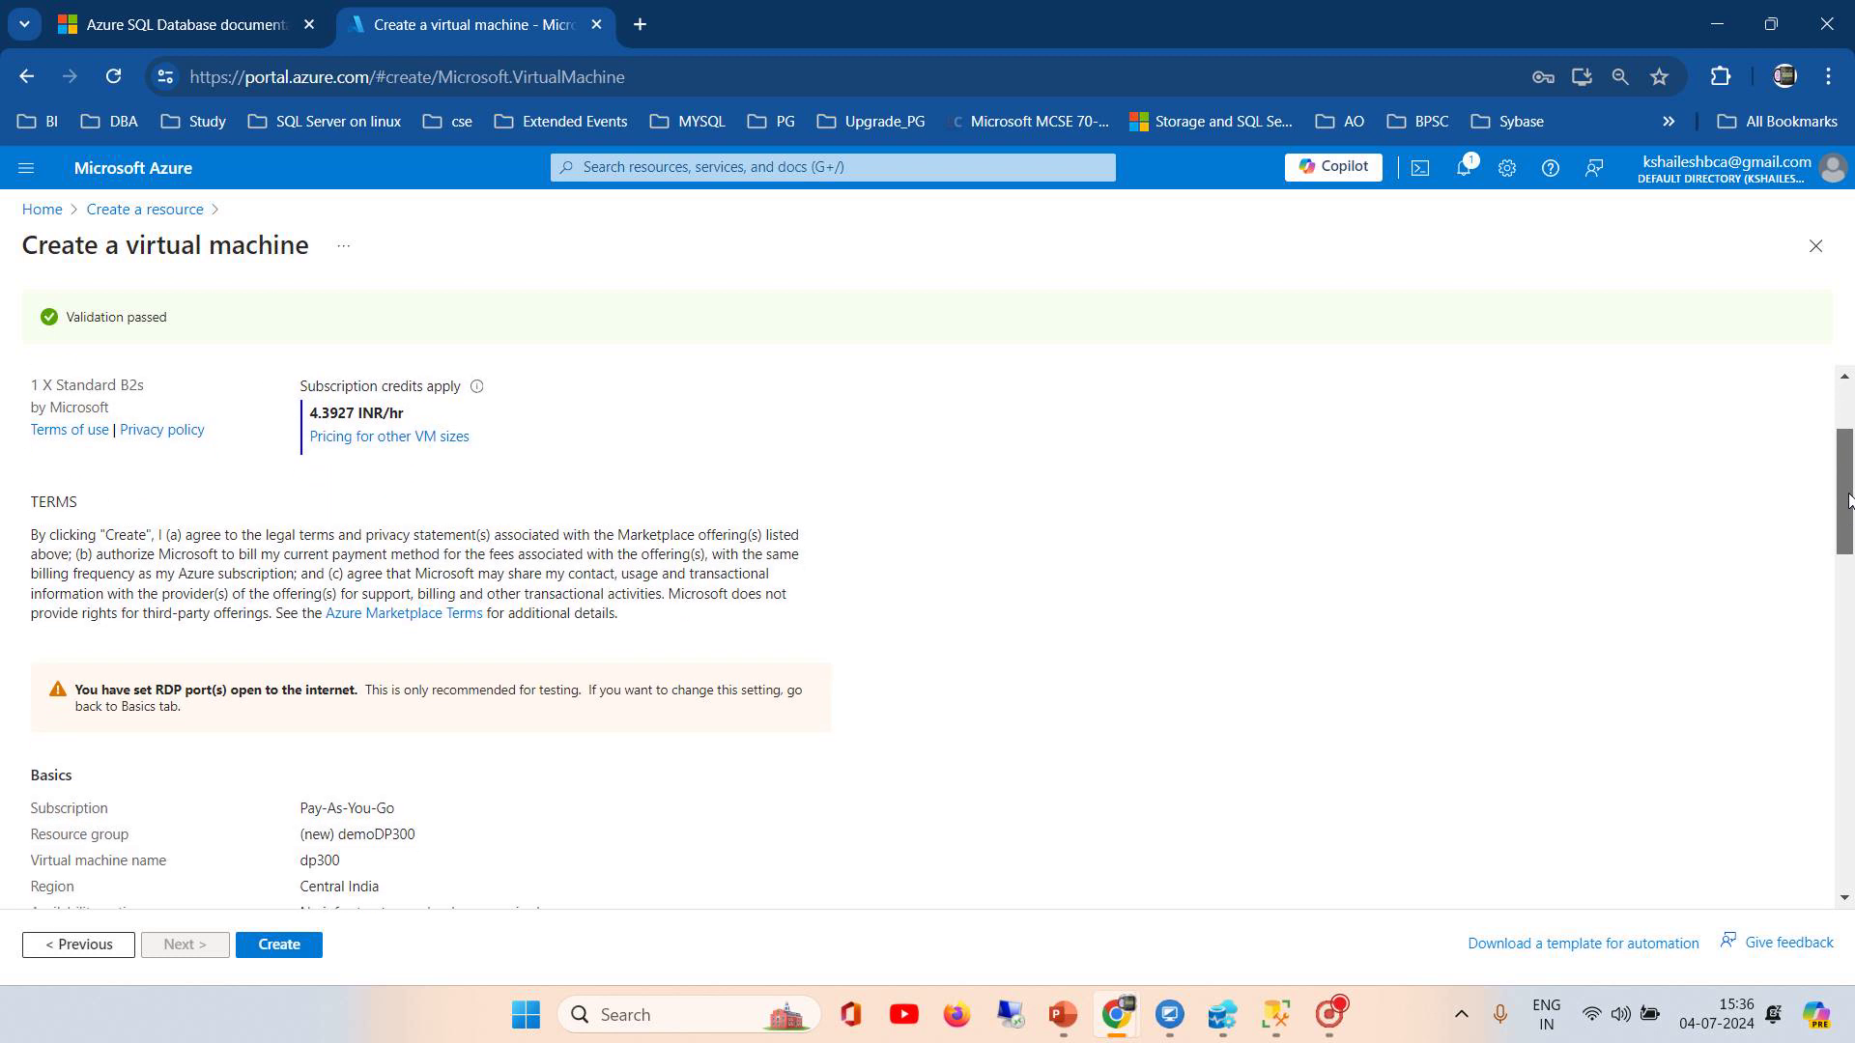
{"action": "scroll", "coordinate": [1849, 499], "scroll_direction": "down", "scroll_amount": 1}
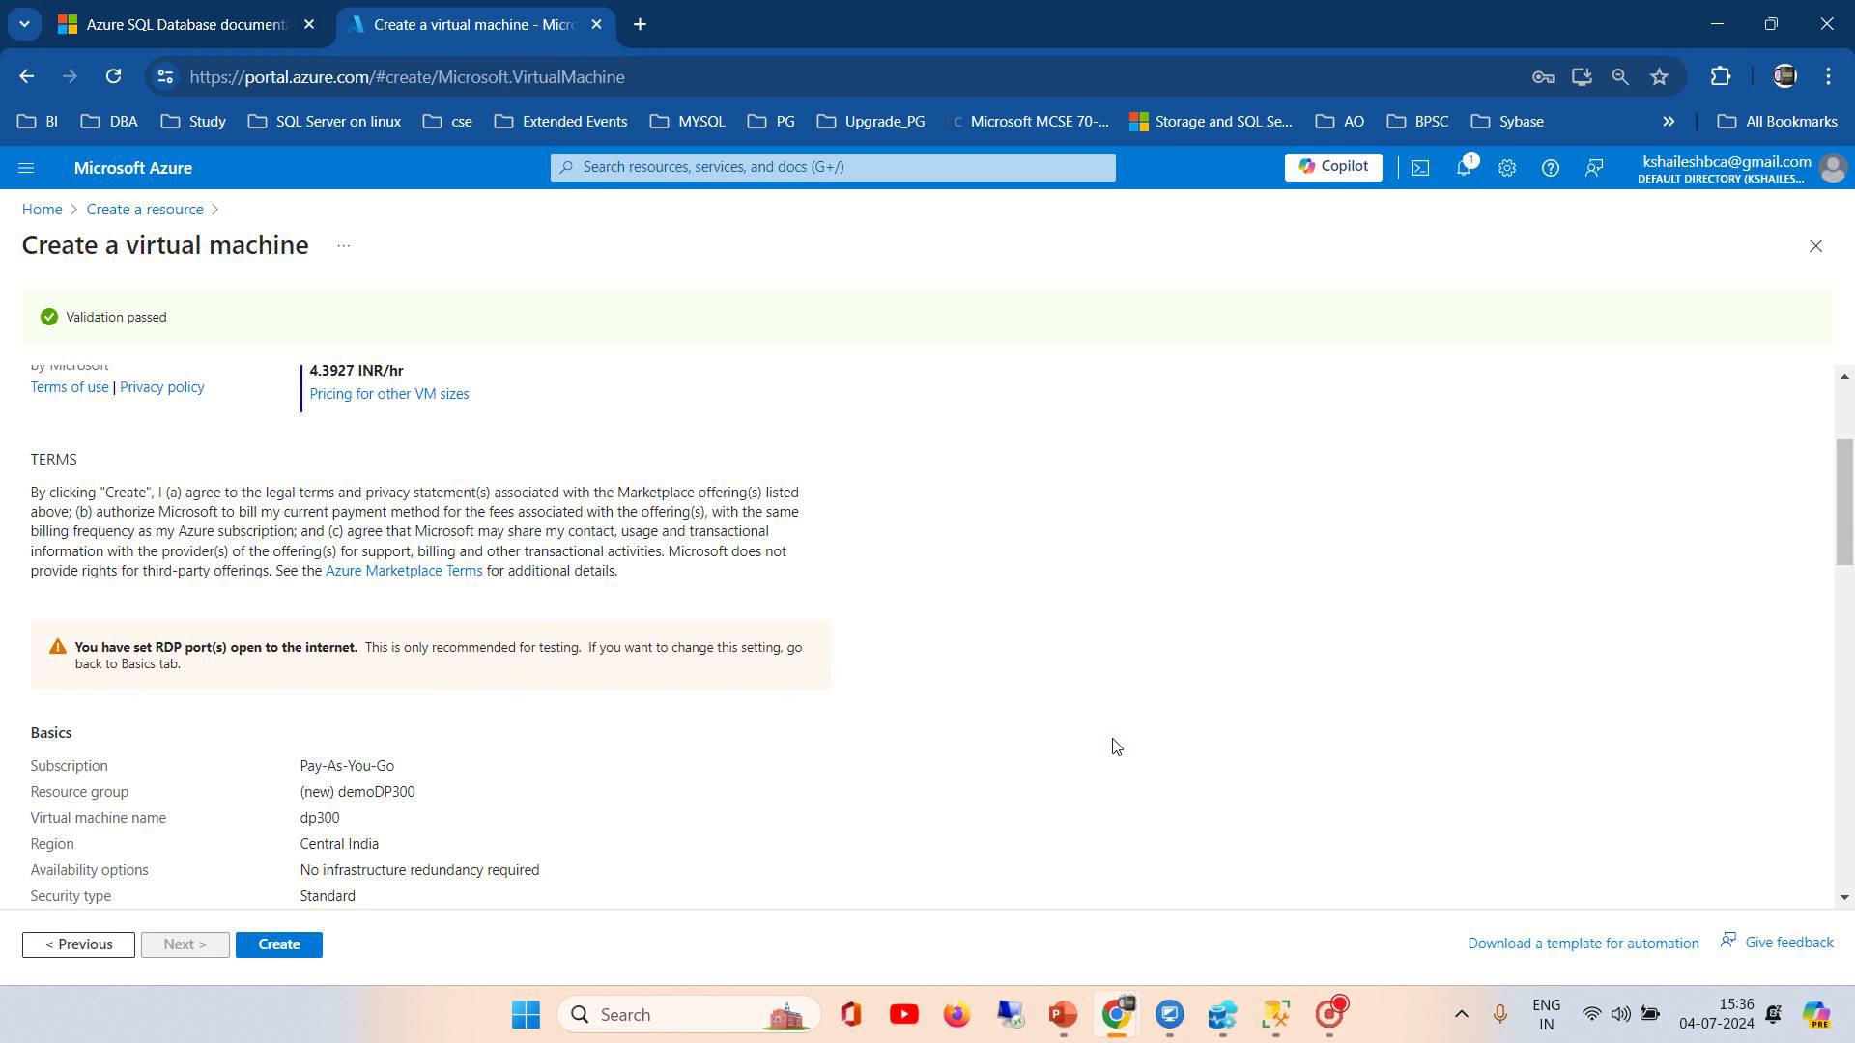
{"action": "left_click_drag", "start_coordinate": [1850, 576], "coordinate": [1849, 359]}
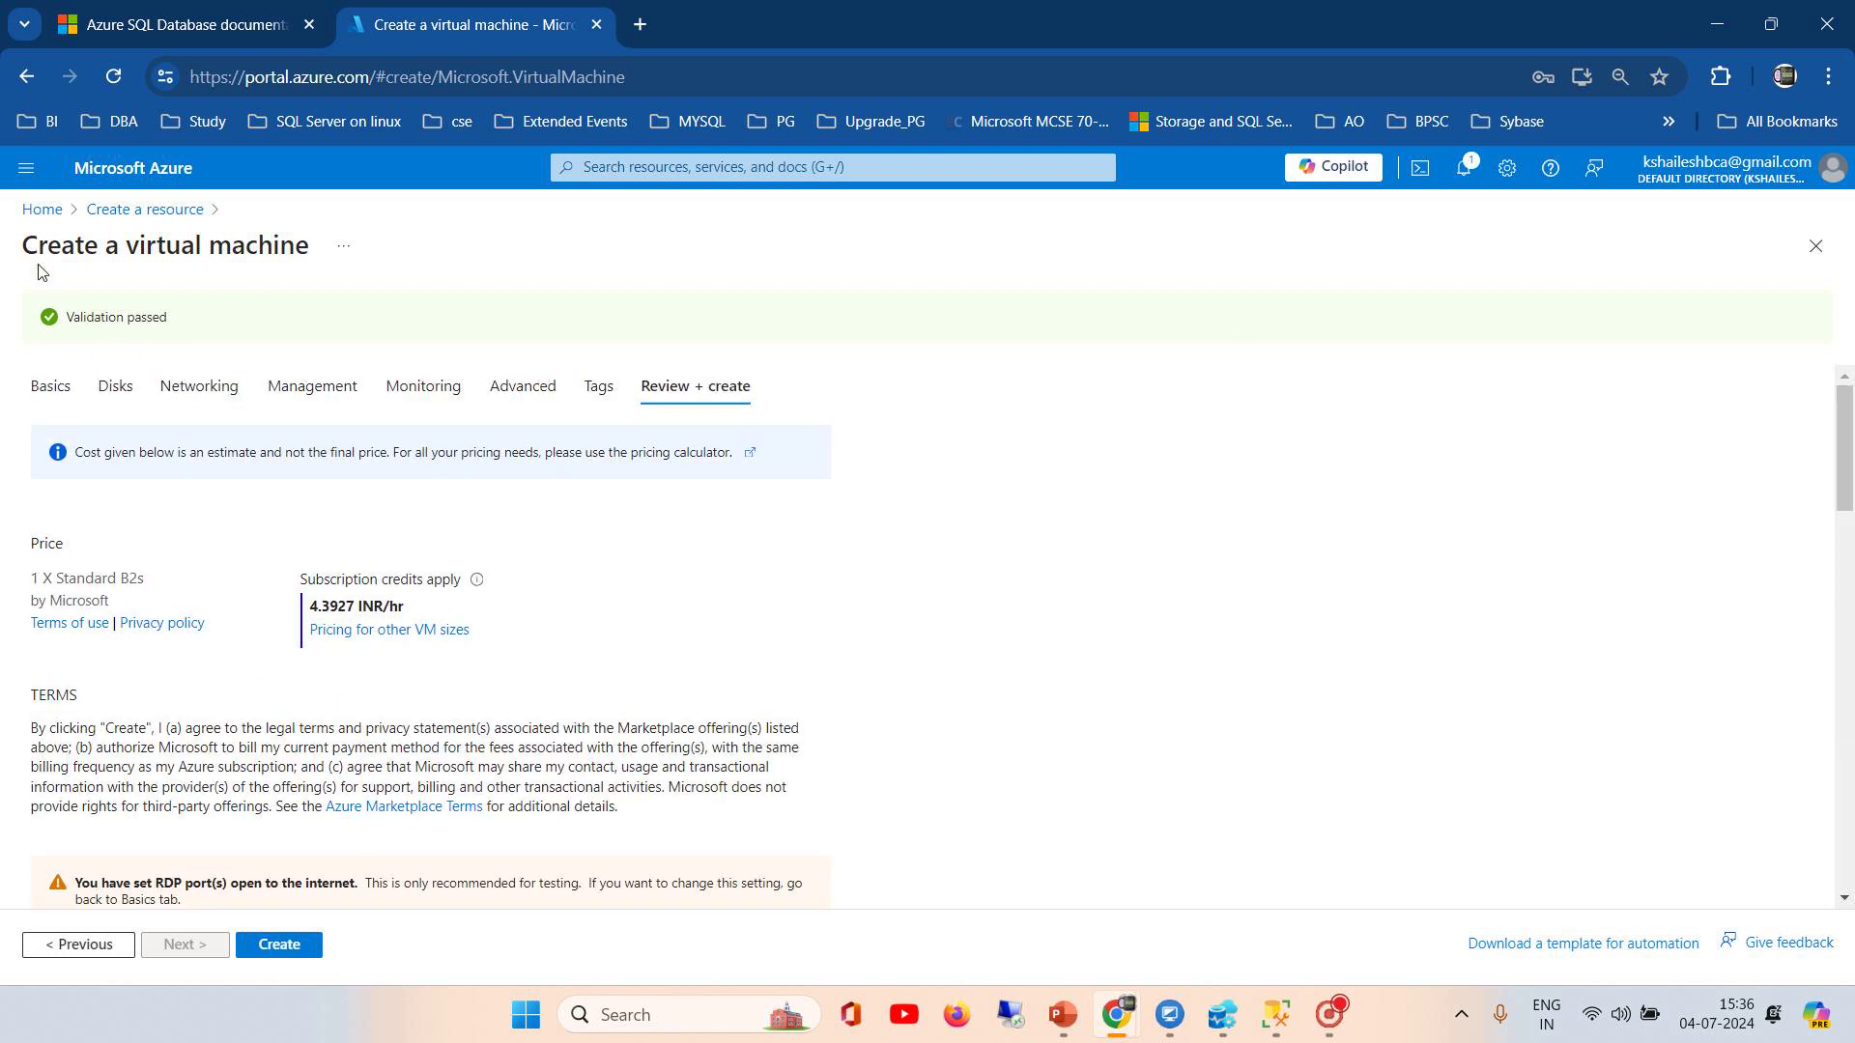
Step: Select the entire text of the Create a virtual machine summary, from the page title through the Capacity reservation group row
{"action": "left_click_drag", "start_coordinate": [21, 244], "coordinate": [541, 959]}
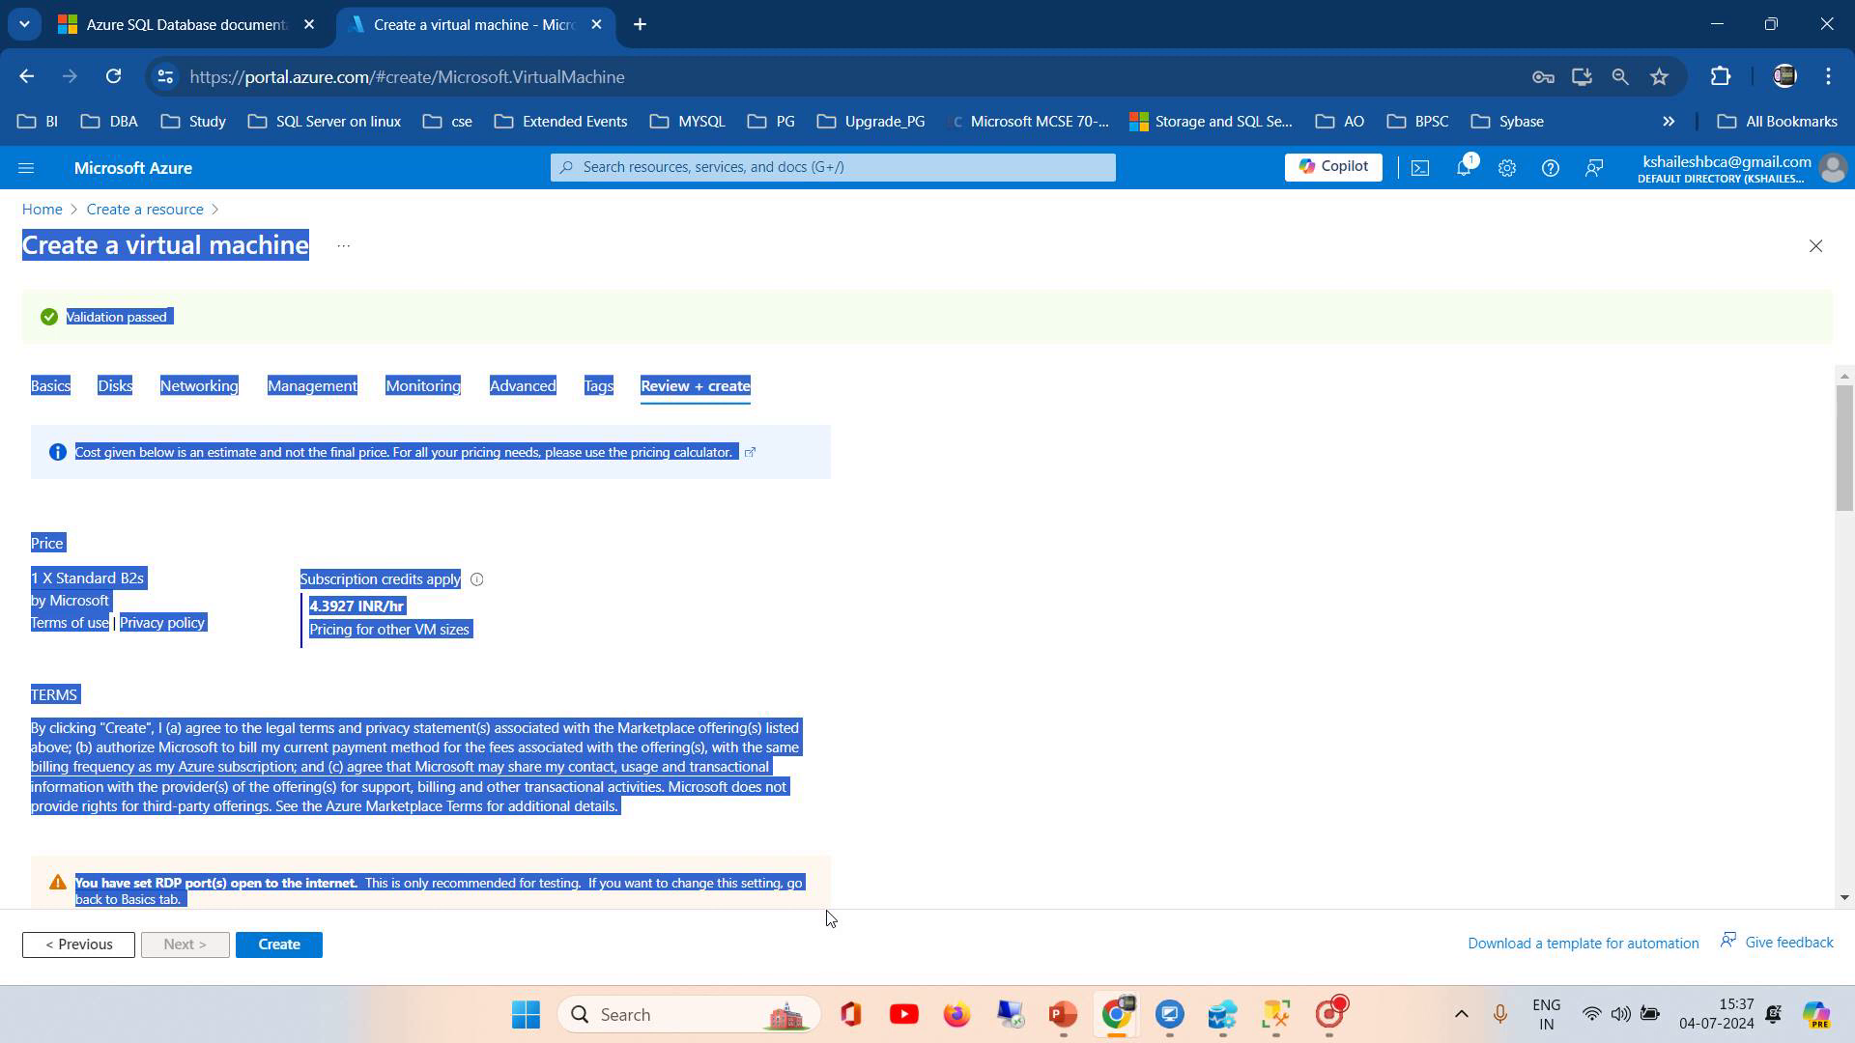
{"action": "left_click_drag", "start_coordinate": [829, 918], "coordinate": [829, 918]}
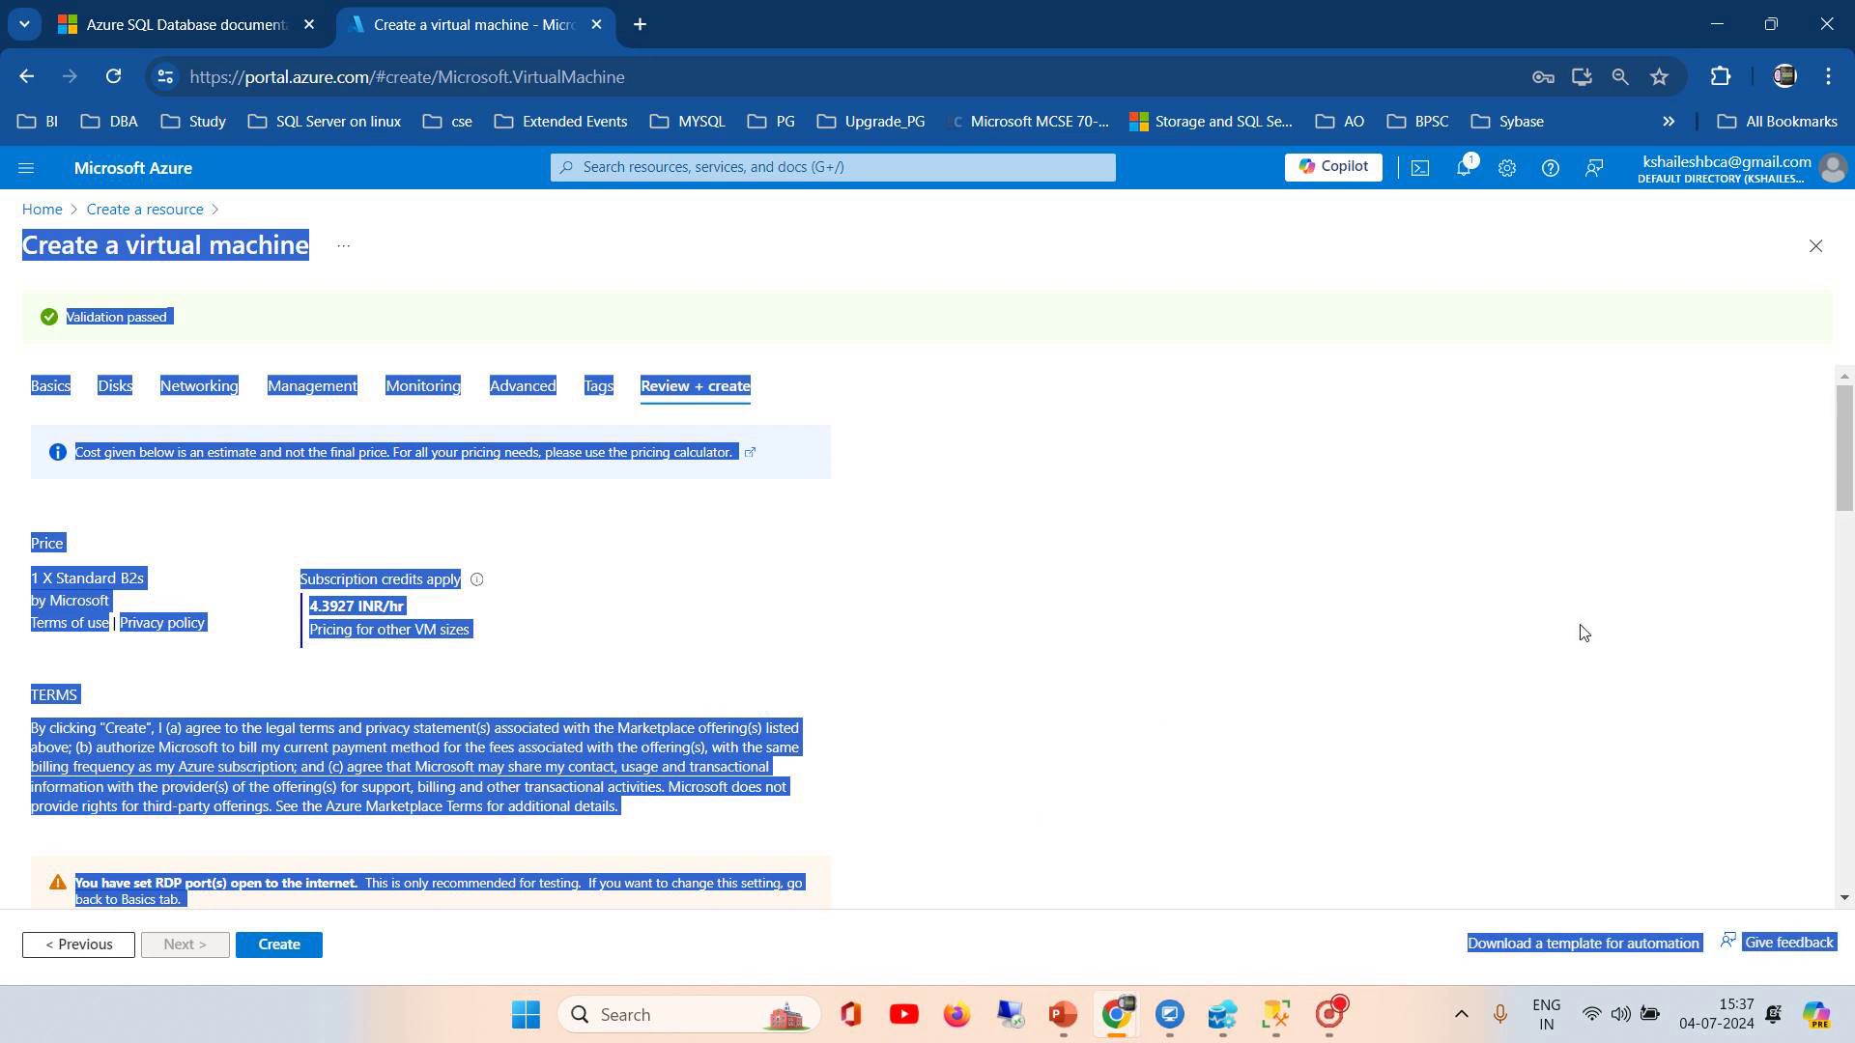
{"action": "left_click_drag", "start_coordinate": [1846, 507], "coordinate": [1849, 768]}
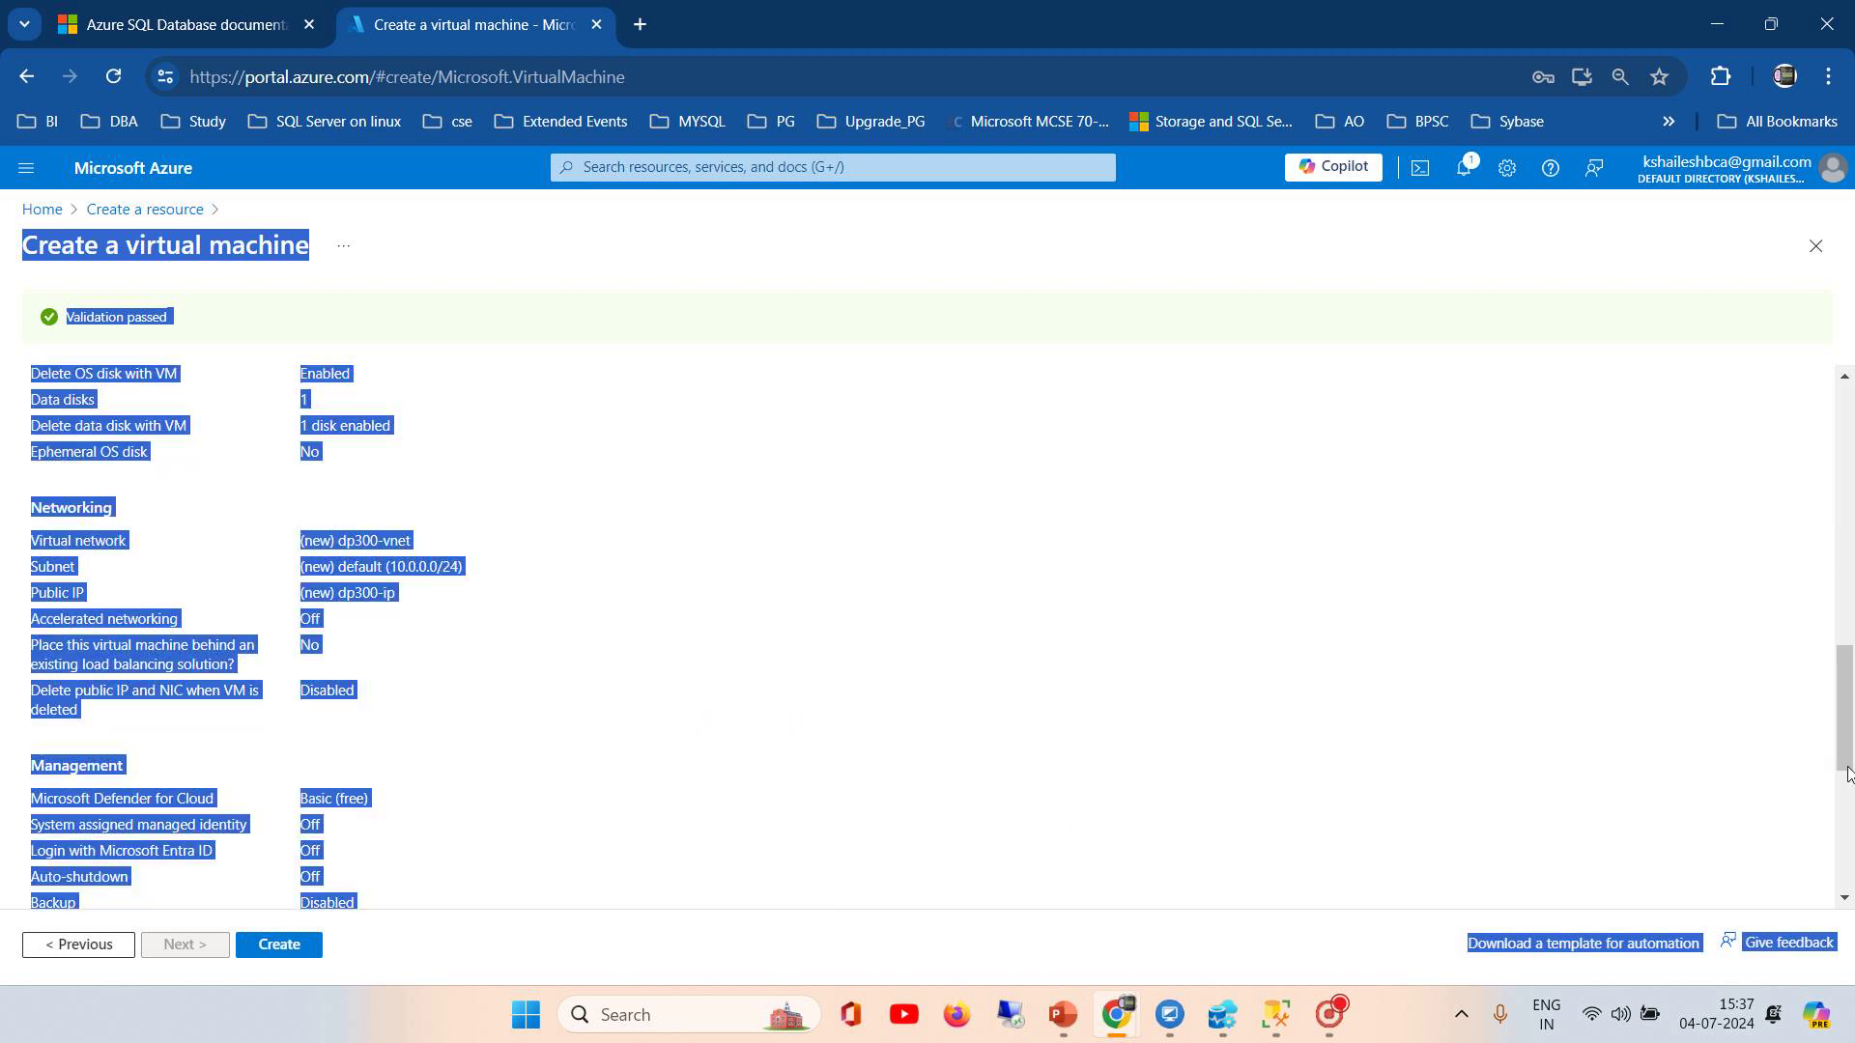
{"action": "left_click", "coordinate": [1849, 801]}
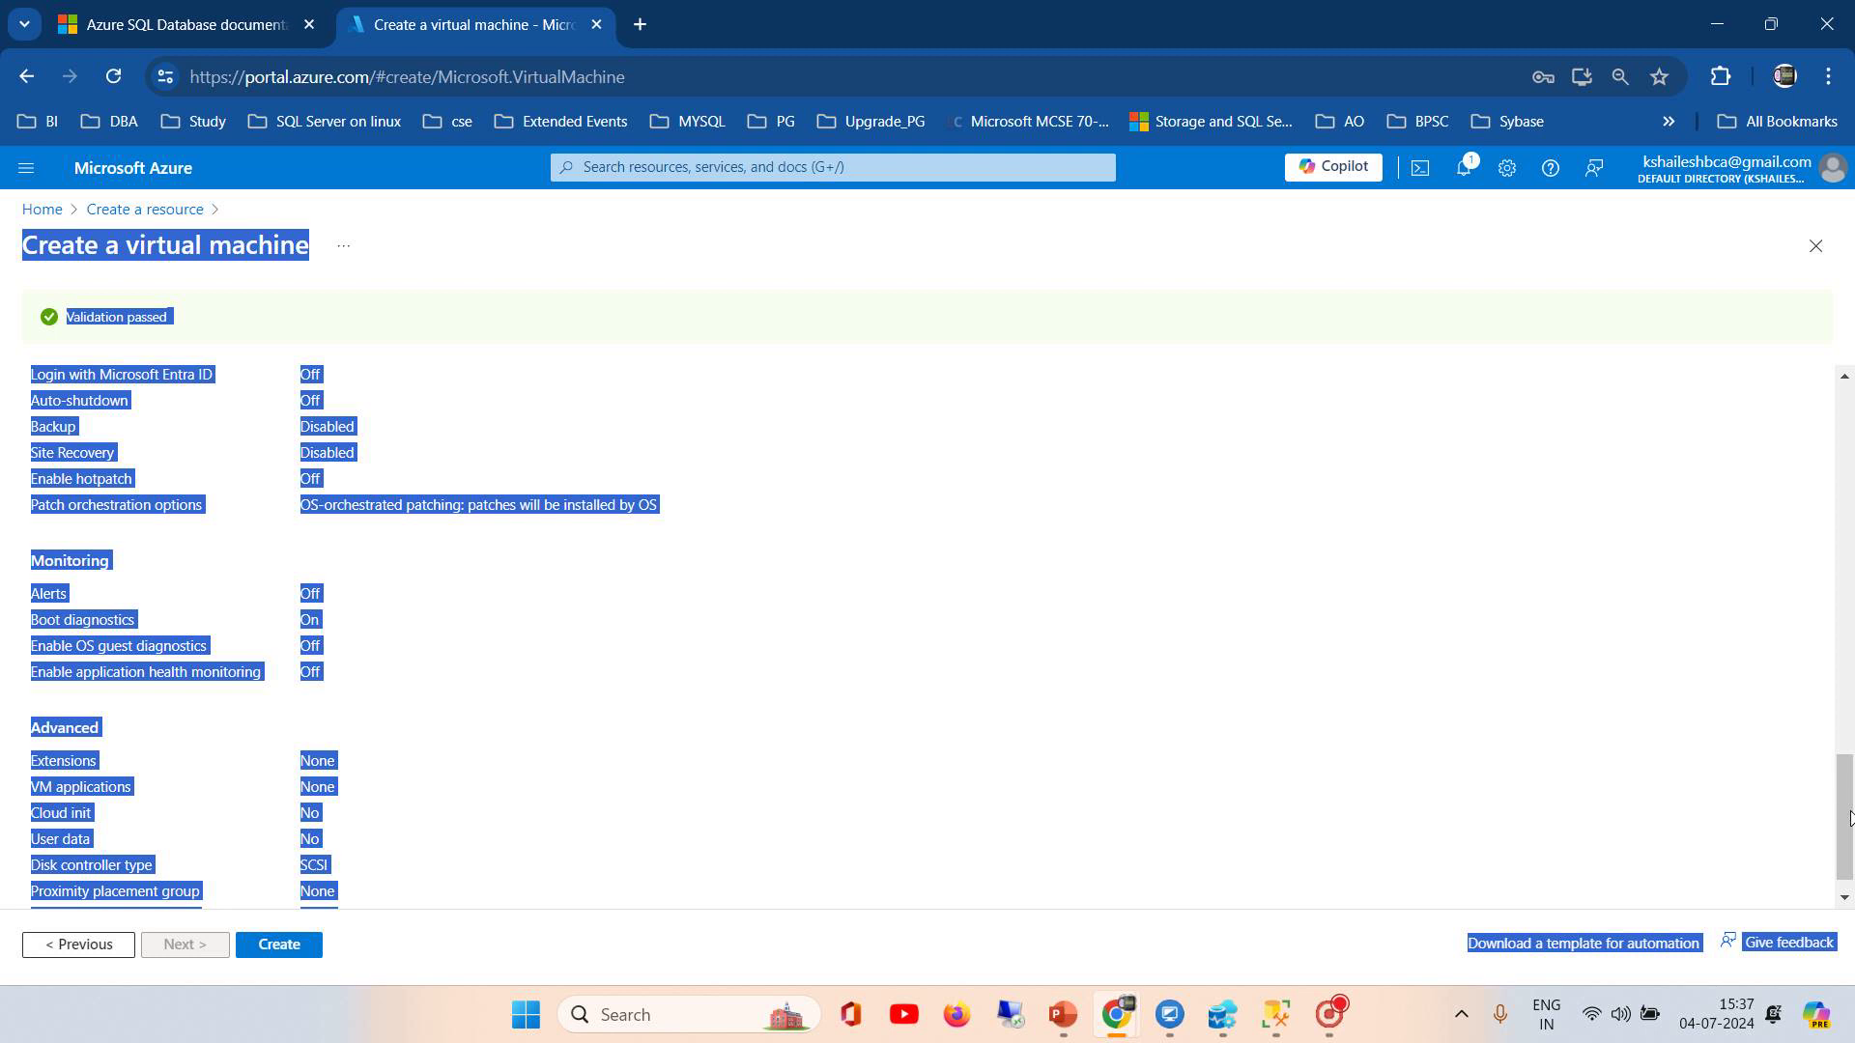
{"action": "left_click", "coordinate": [1845, 898]}
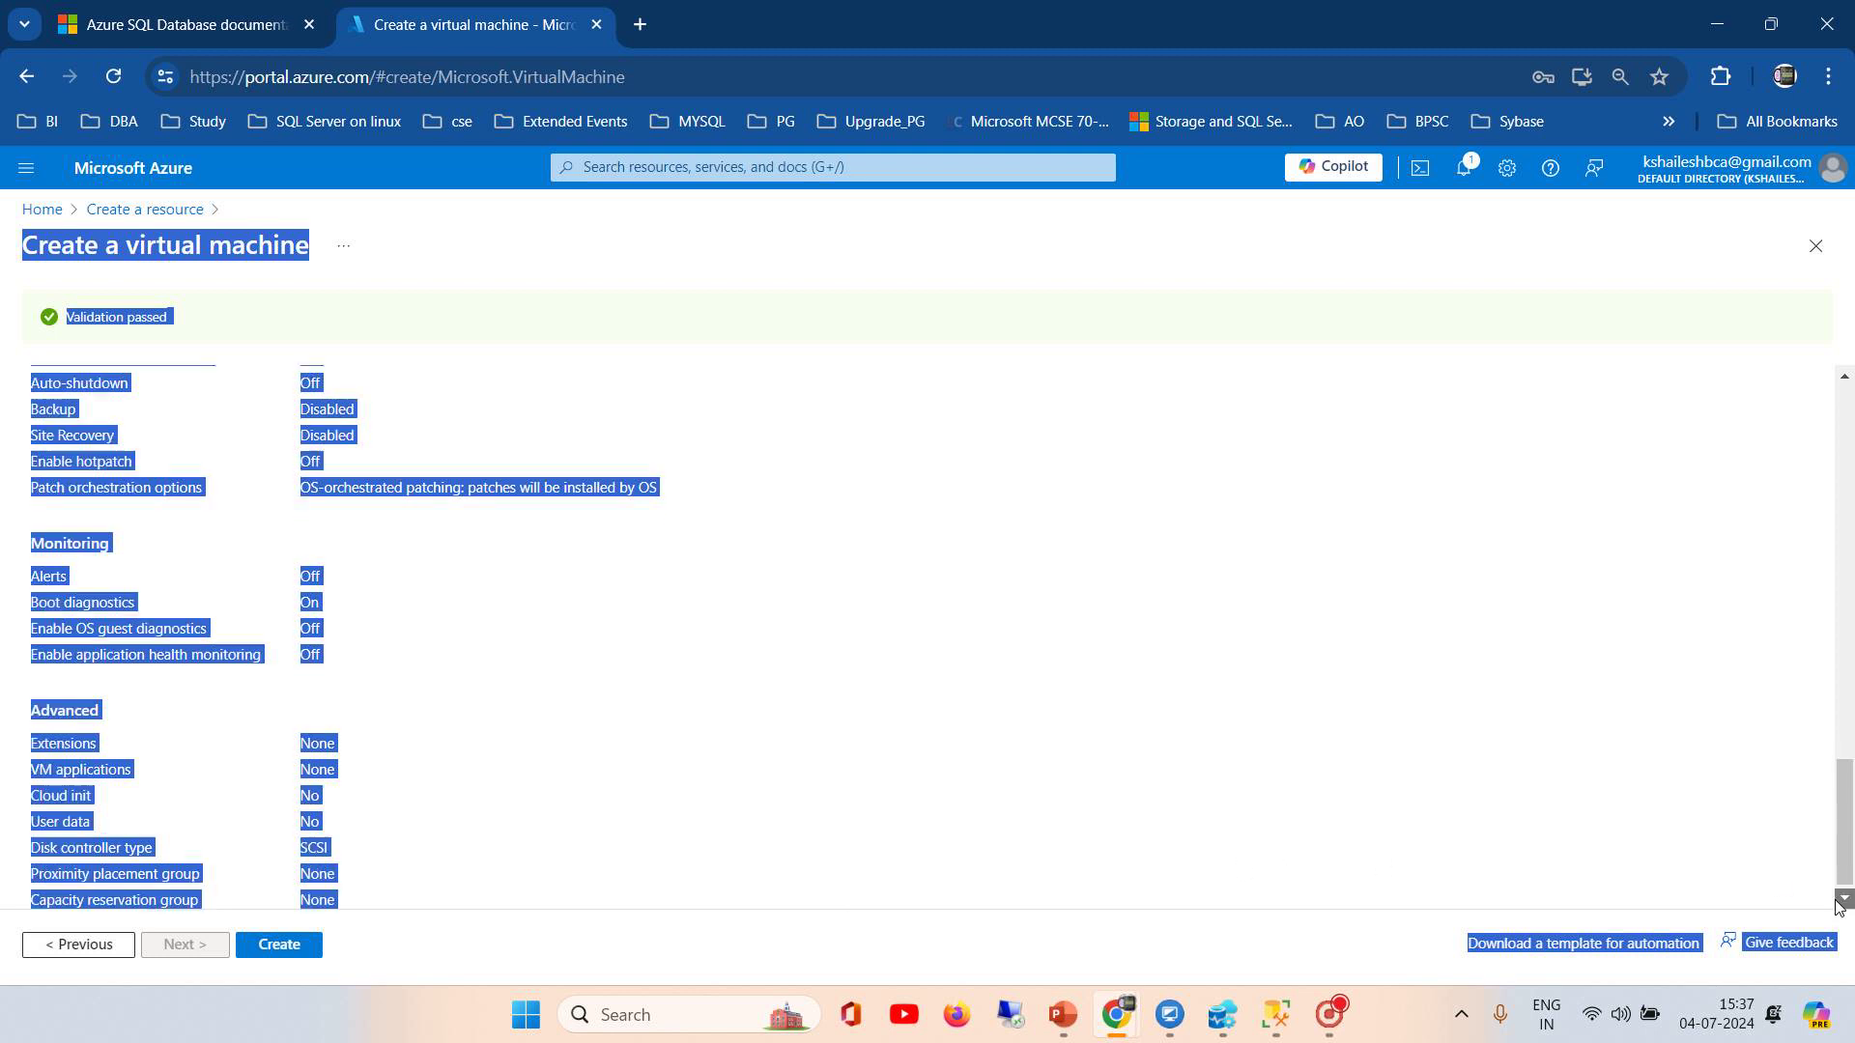
{"action": "left_click", "coordinate": [381, 895], "text": "shift"}
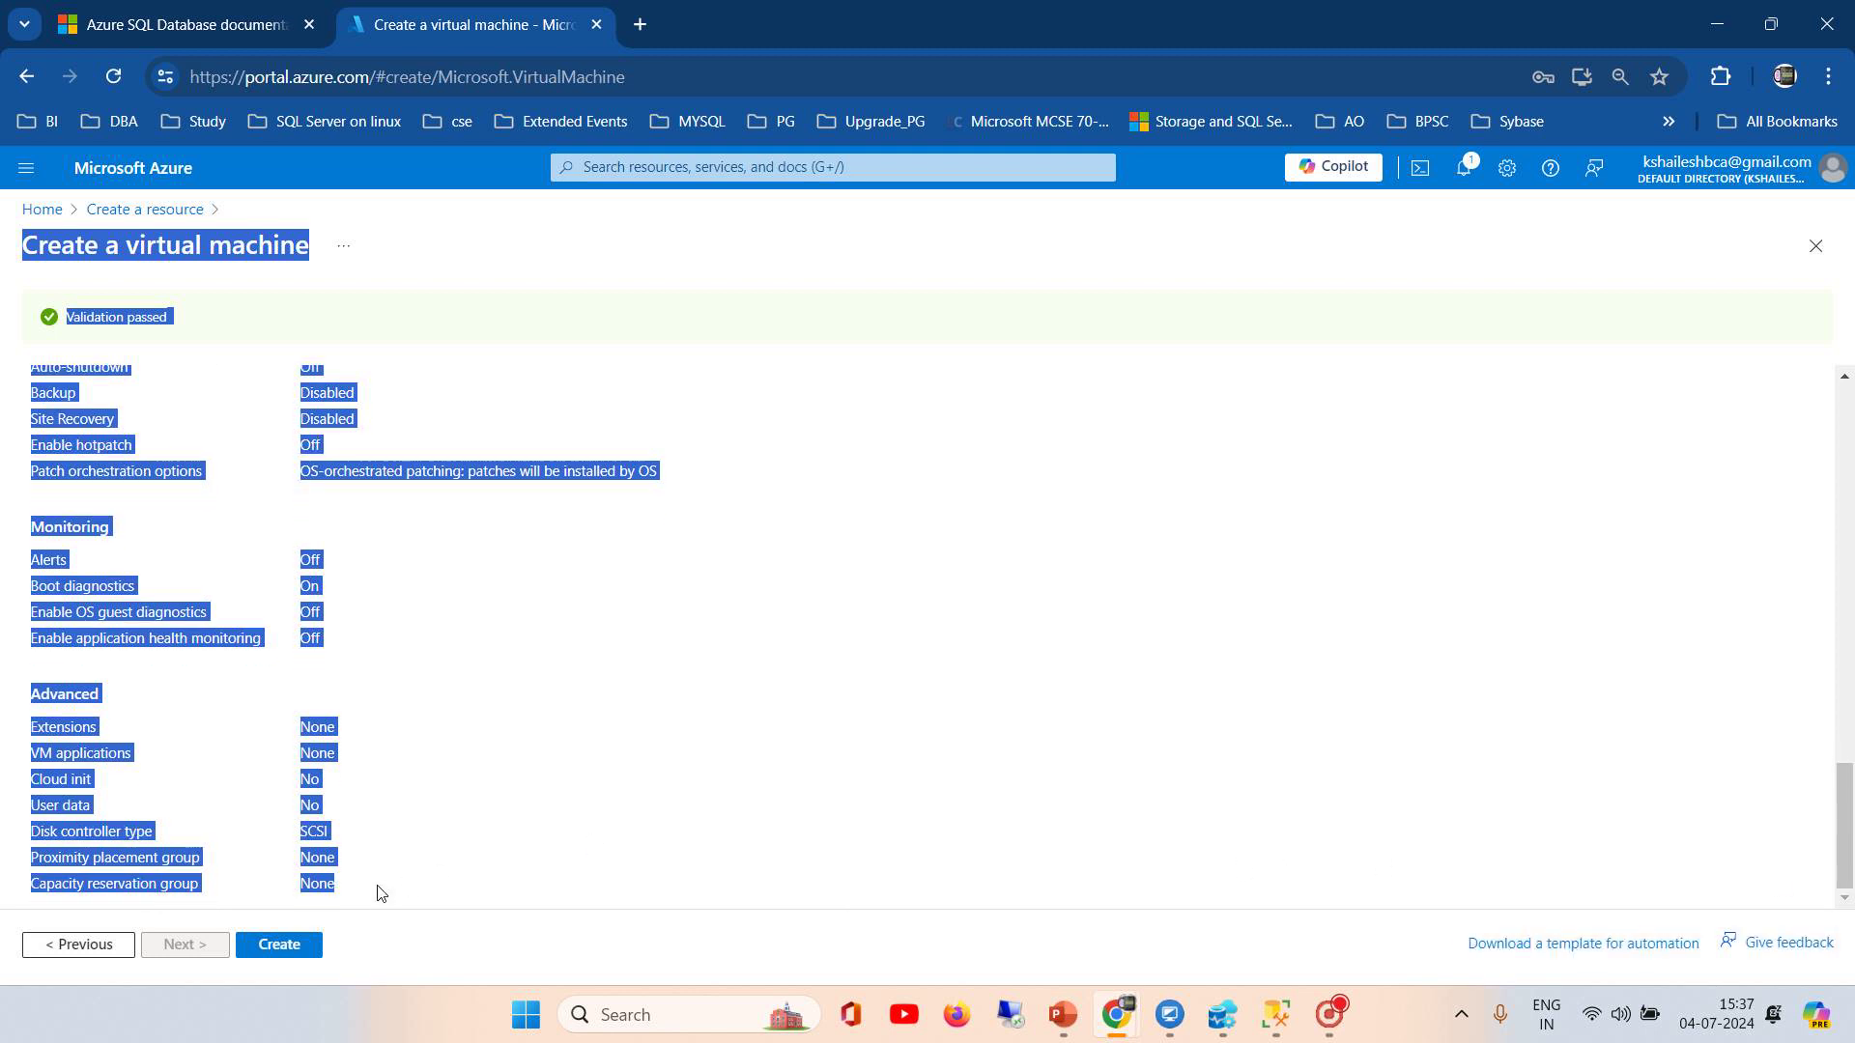
Step: Print only the selection to an A4 PDF and save it in the Music folder as "Create a virtual machine - Microsoft Azure DP300 IaaS"
{"action": "key", "text": "ctrl+p"}
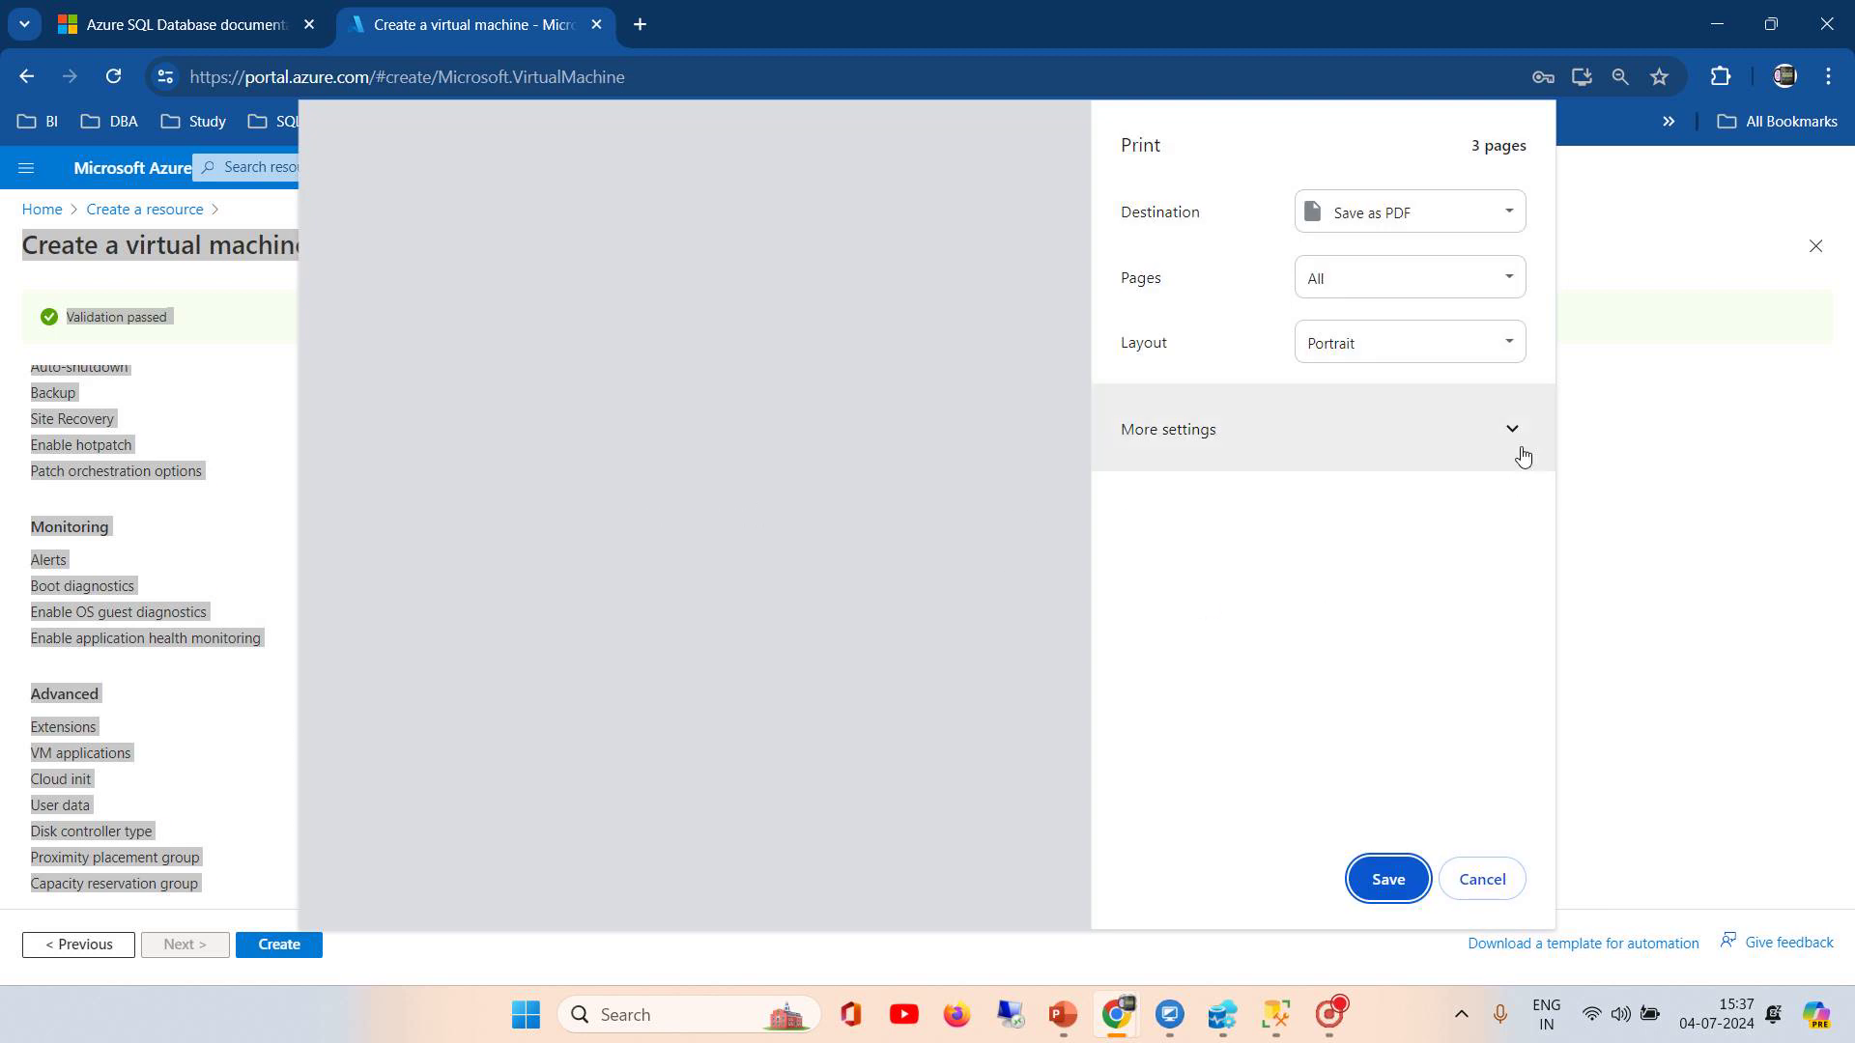
{"action": "left_click", "coordinate": [1513, 431]}
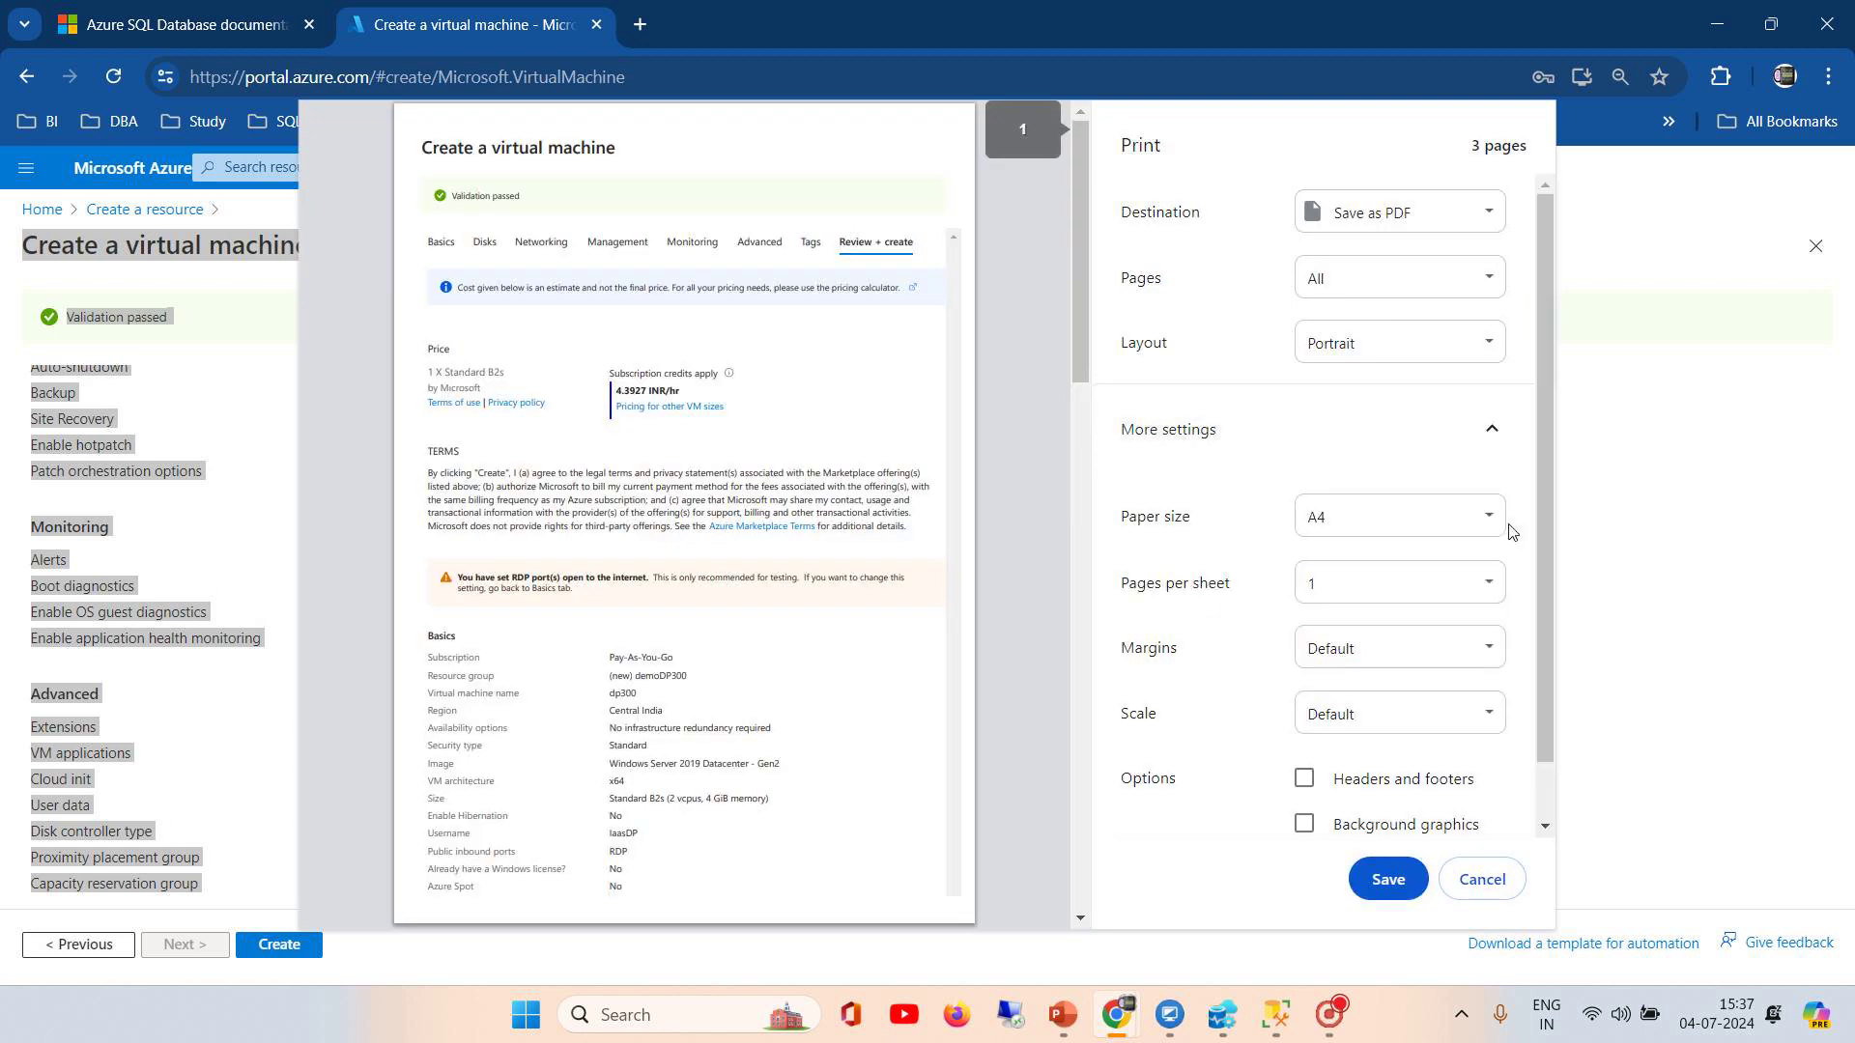
{"action": "scroll", "coordinate": [1540, 623], "scroll_direction": "down", "scroll_amount": 2}
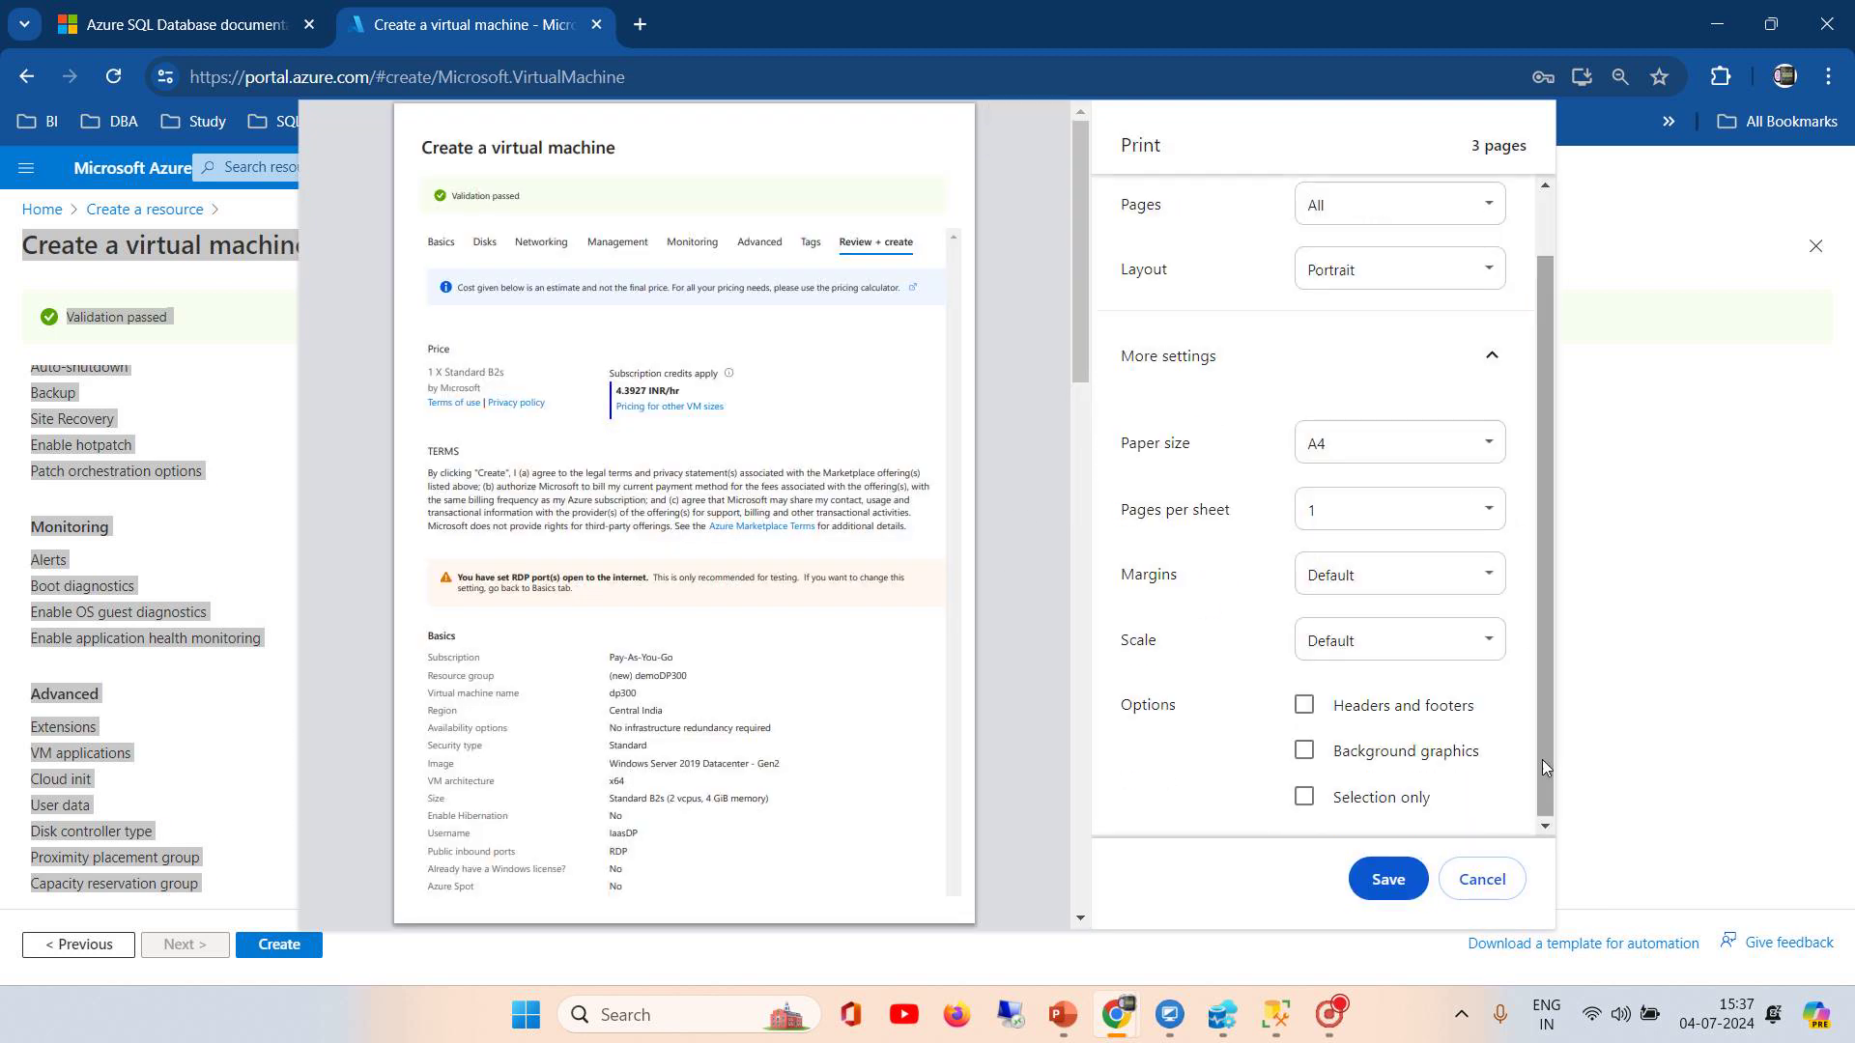
{"action": "left_click", "coordinate": [1392, 798]}
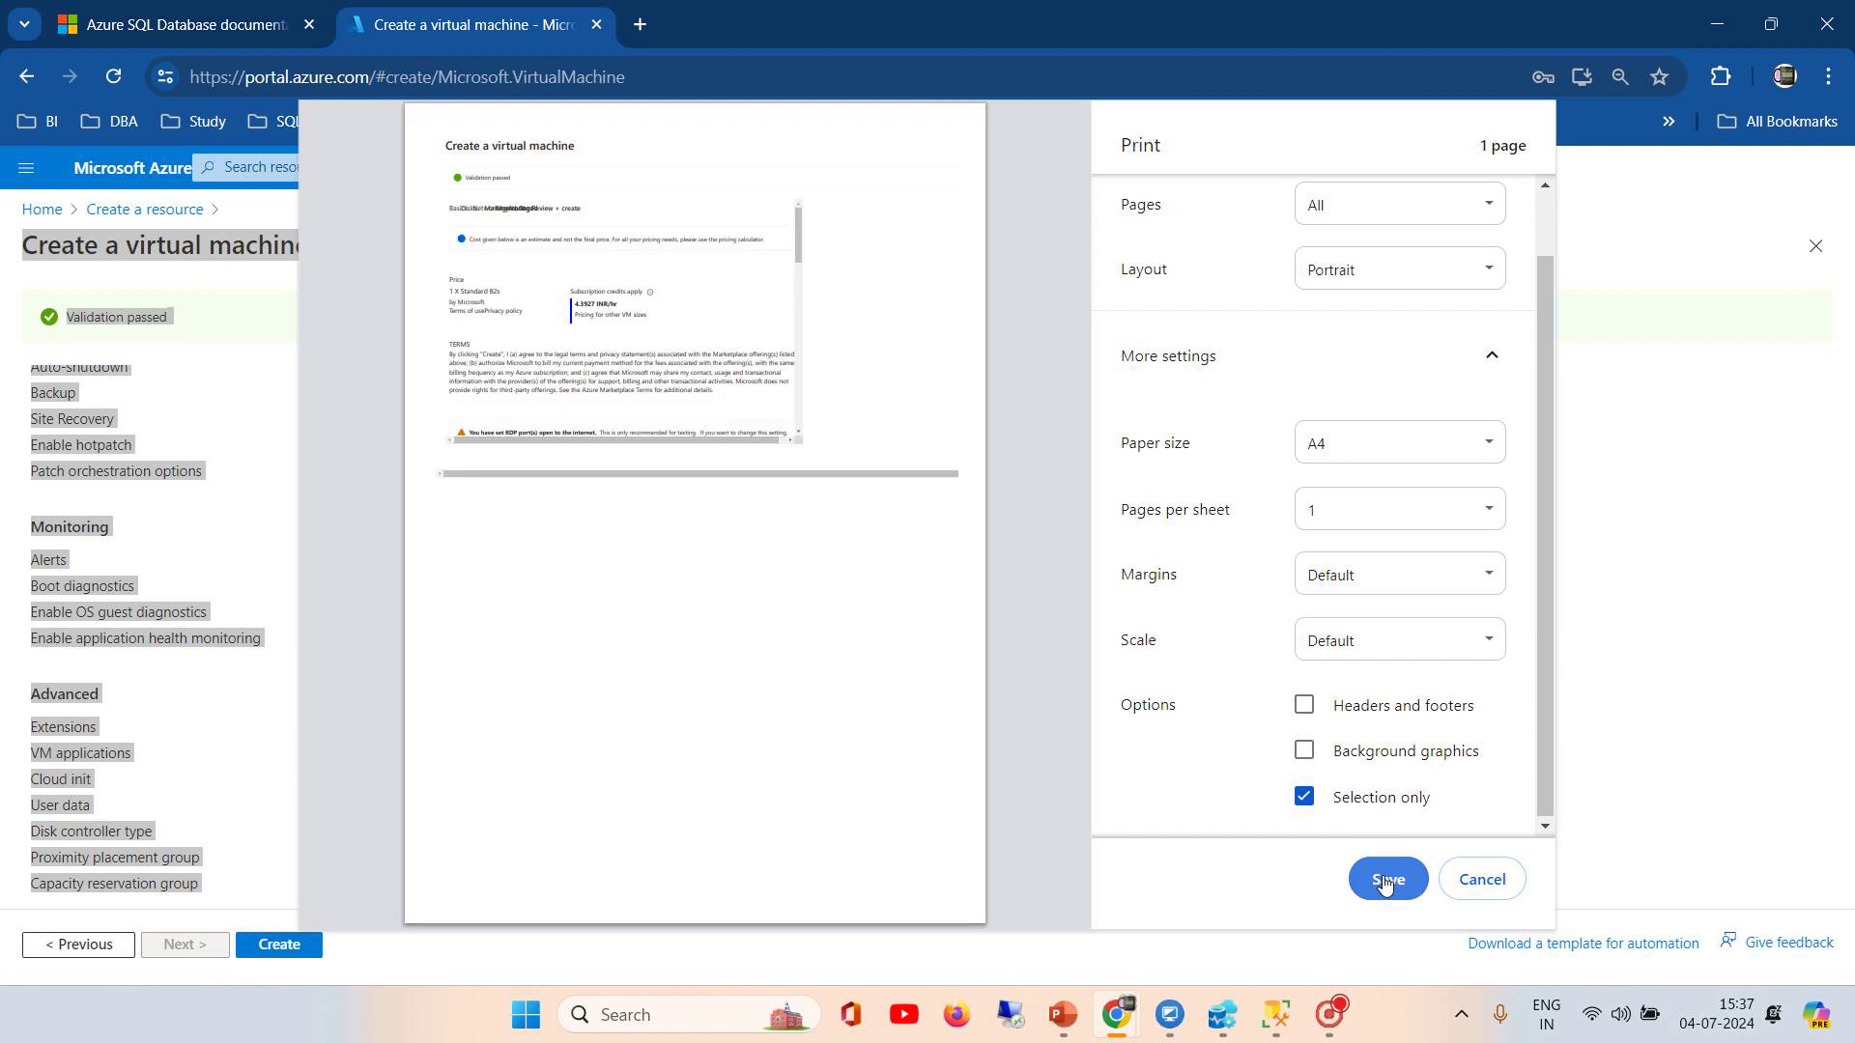
{"action": "left_click", "coordinate": [1386, 879]}
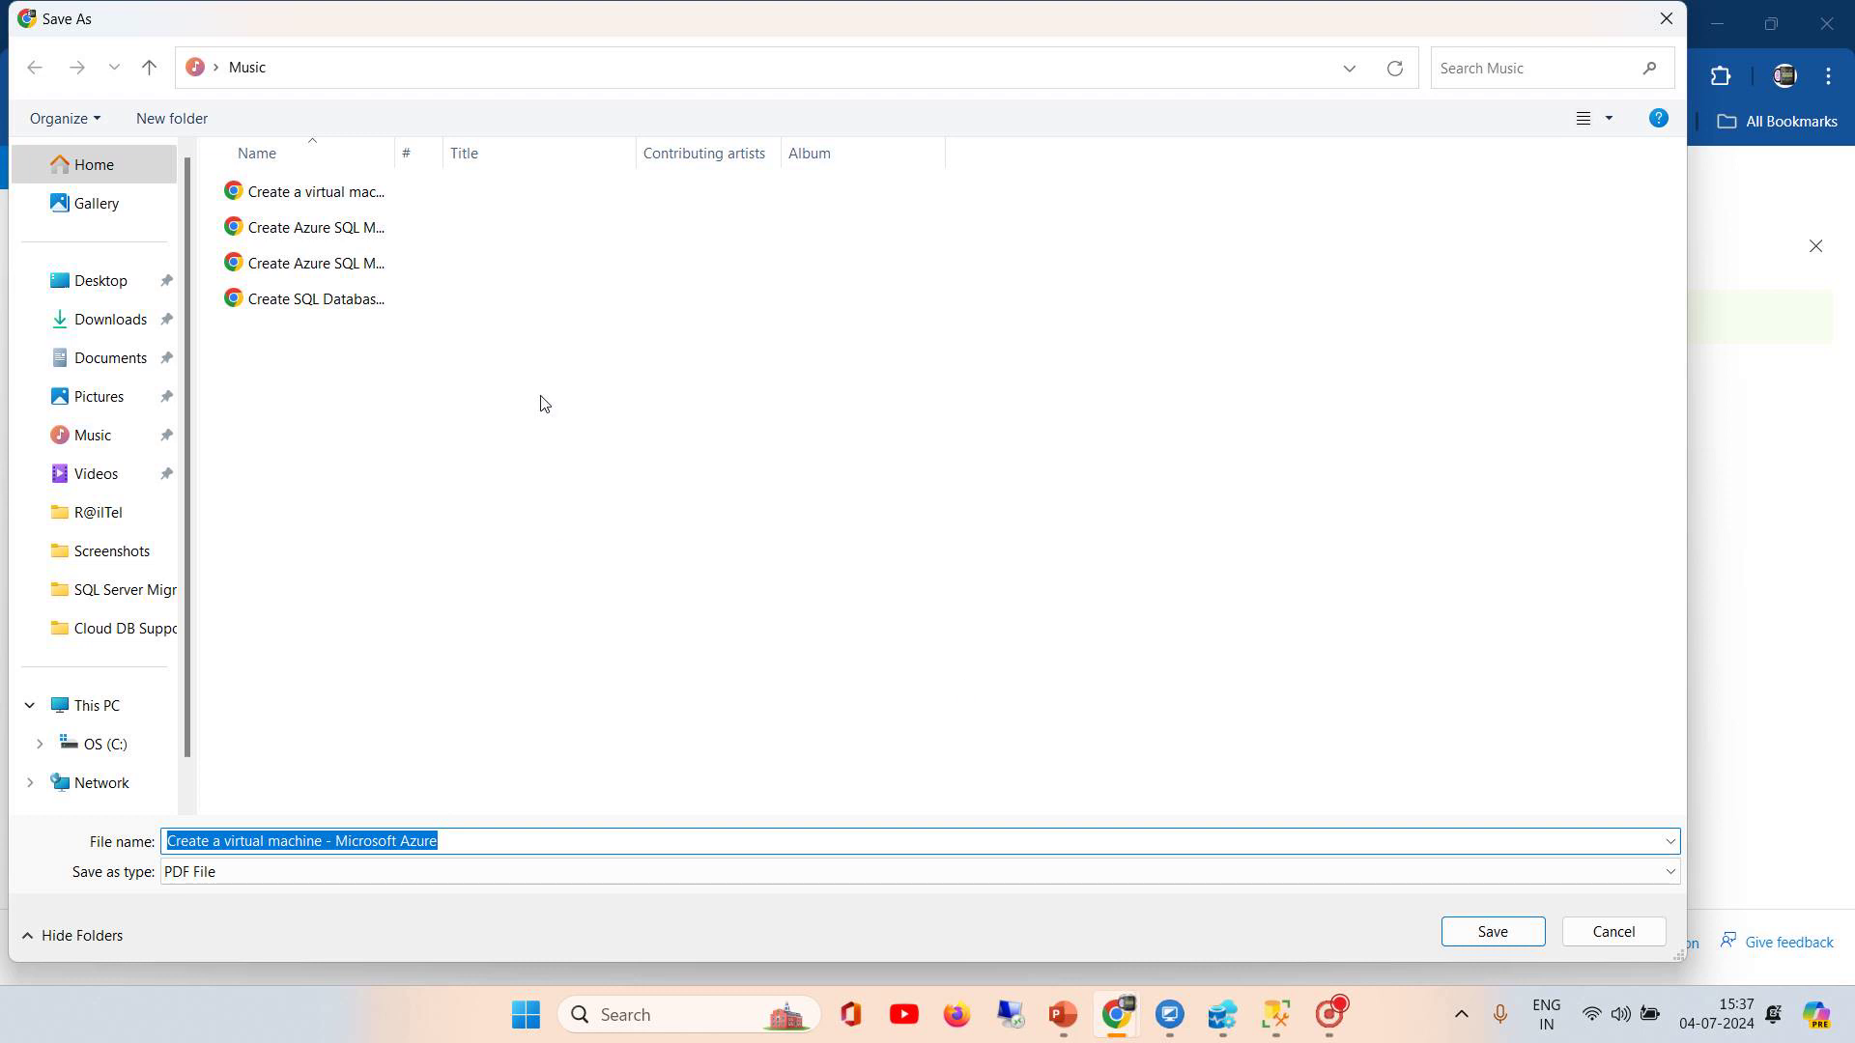
{"action": "left_click", "coordinate": [503, 841]}
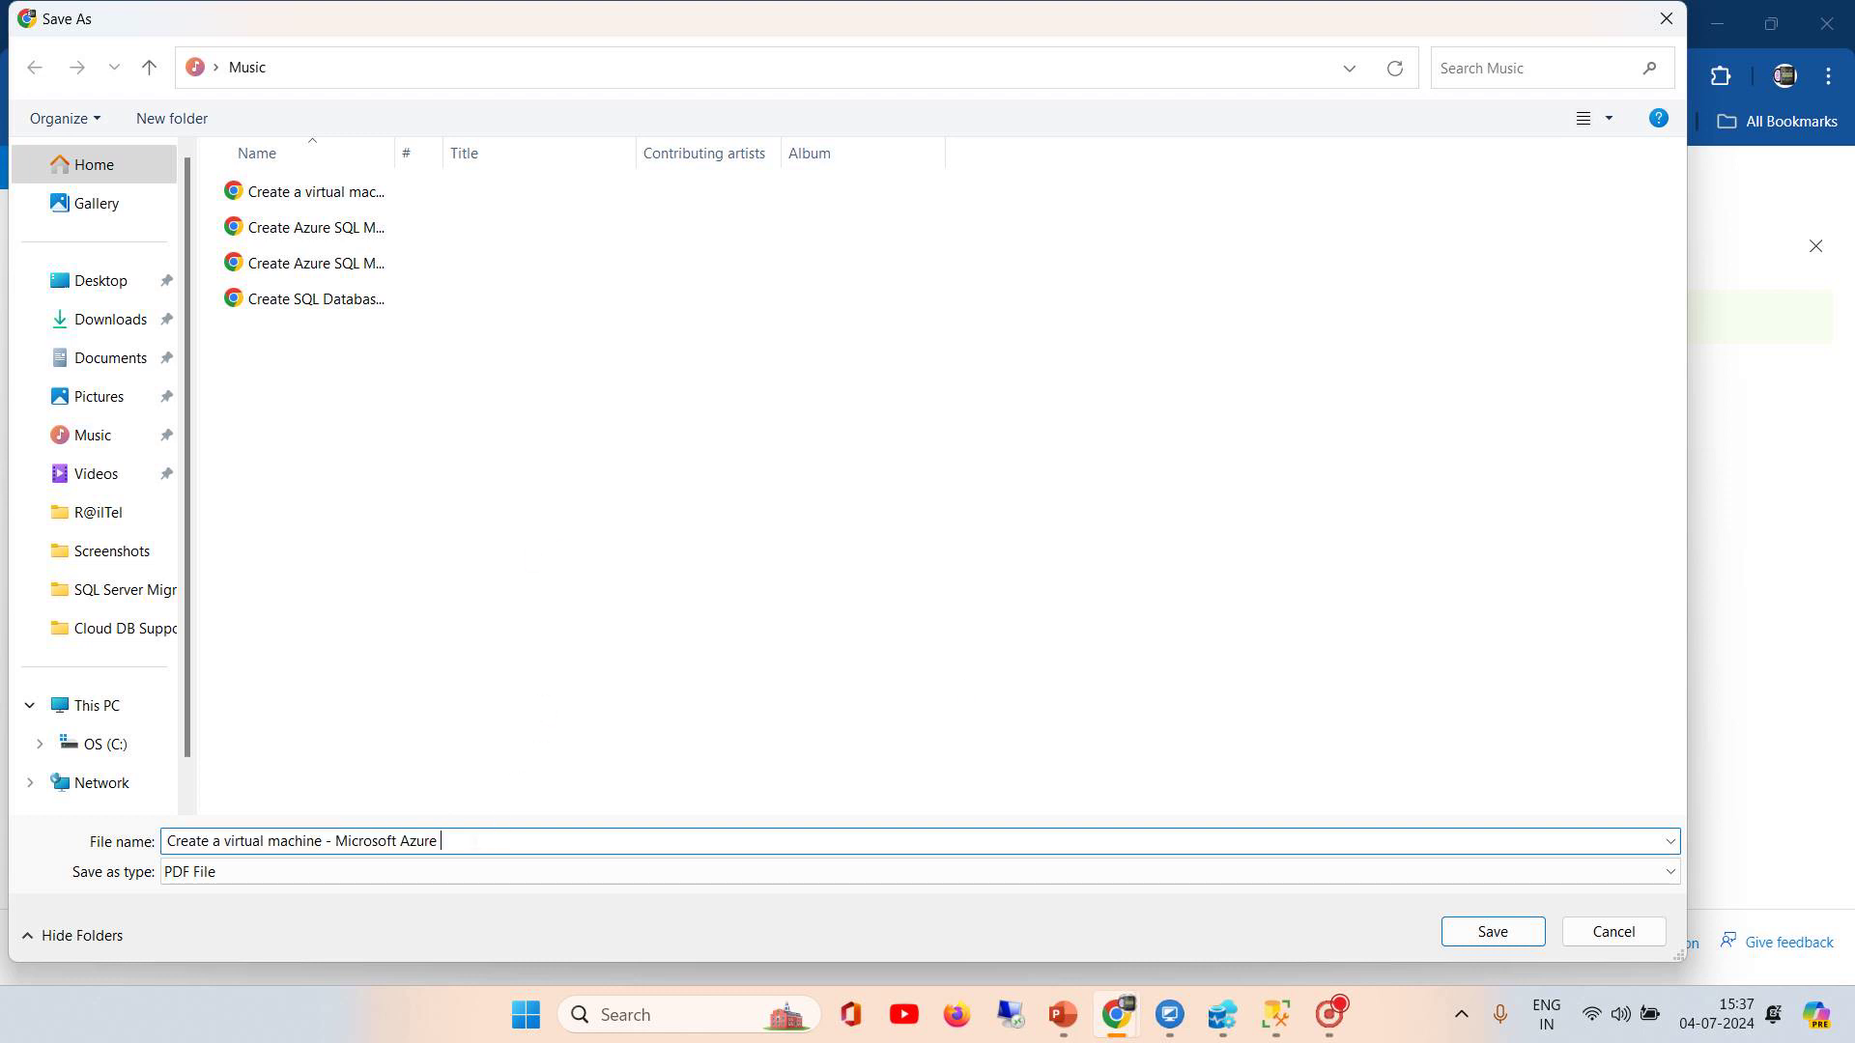
{"action": "type", "text": "DP300 IaaS"}
{"action": "key", "text": "Return"}
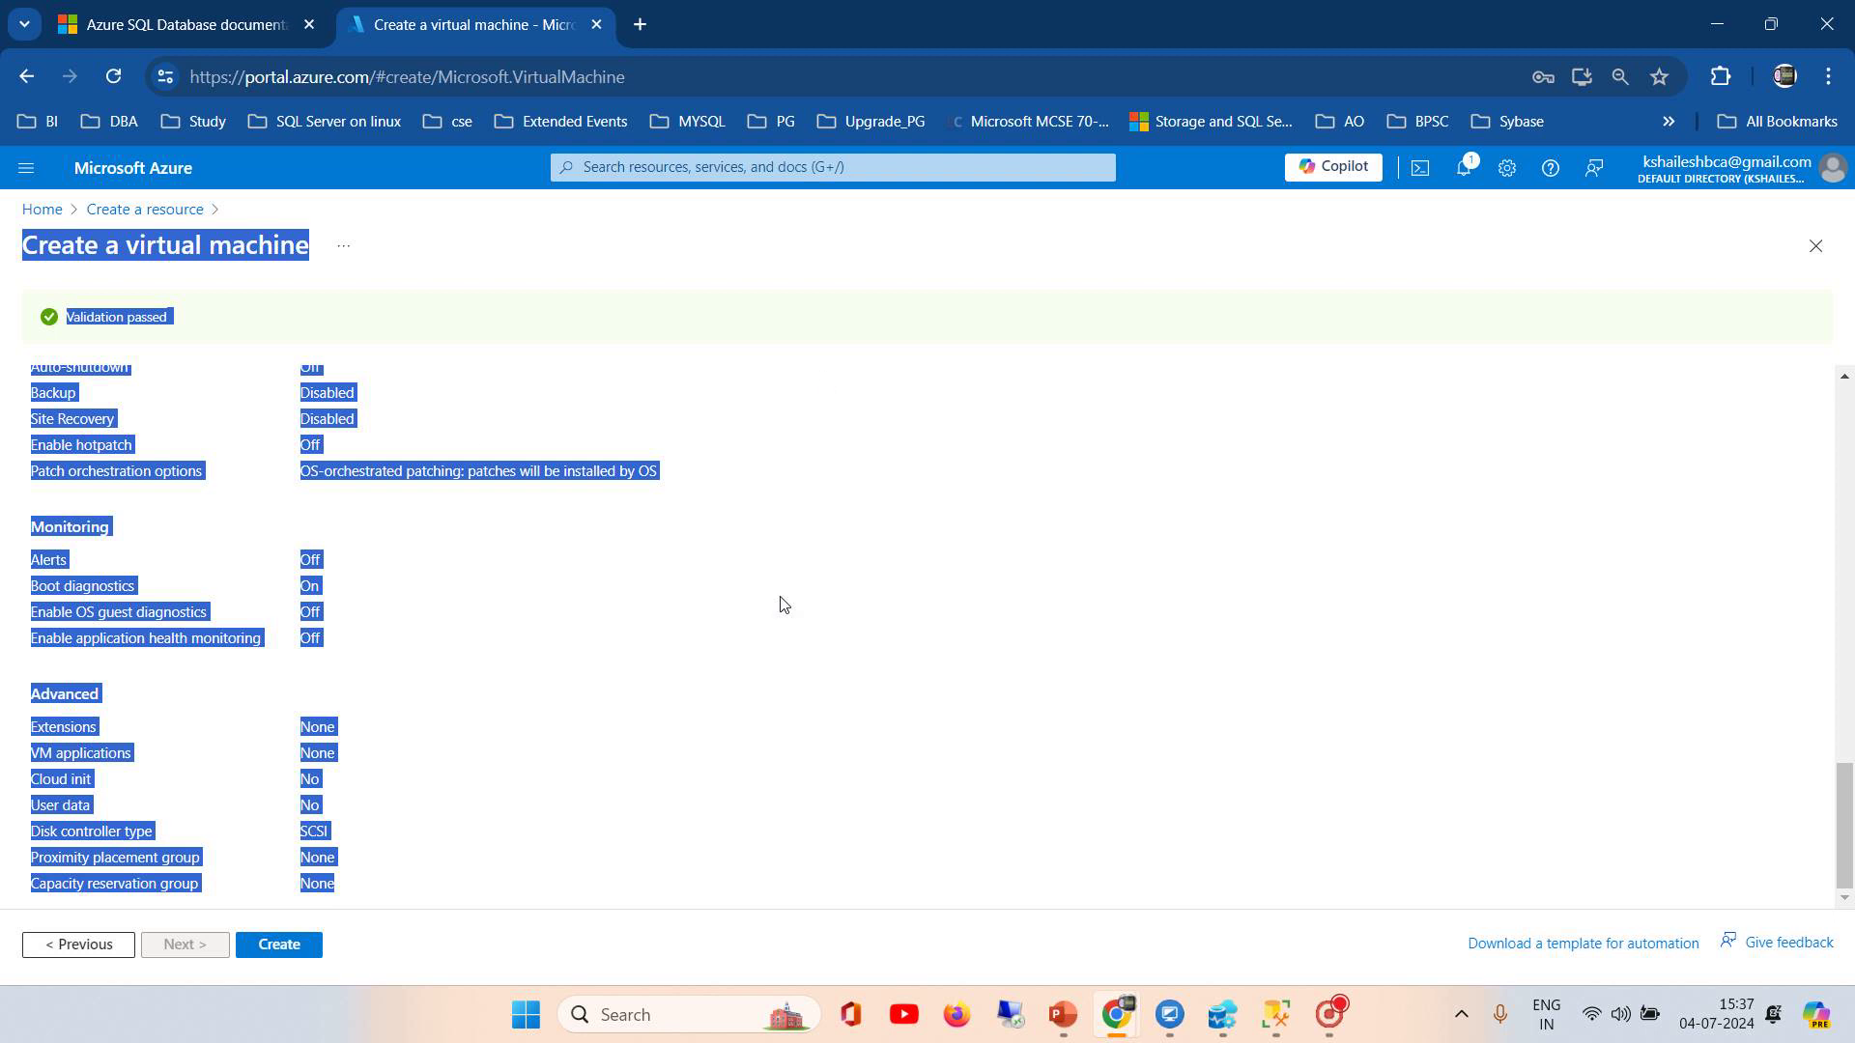
Step: Create the validated virtual machine and view the details of its deployment to the demoDP300 resource group
{"action": "left_click", "coordinate": [293, 946]}
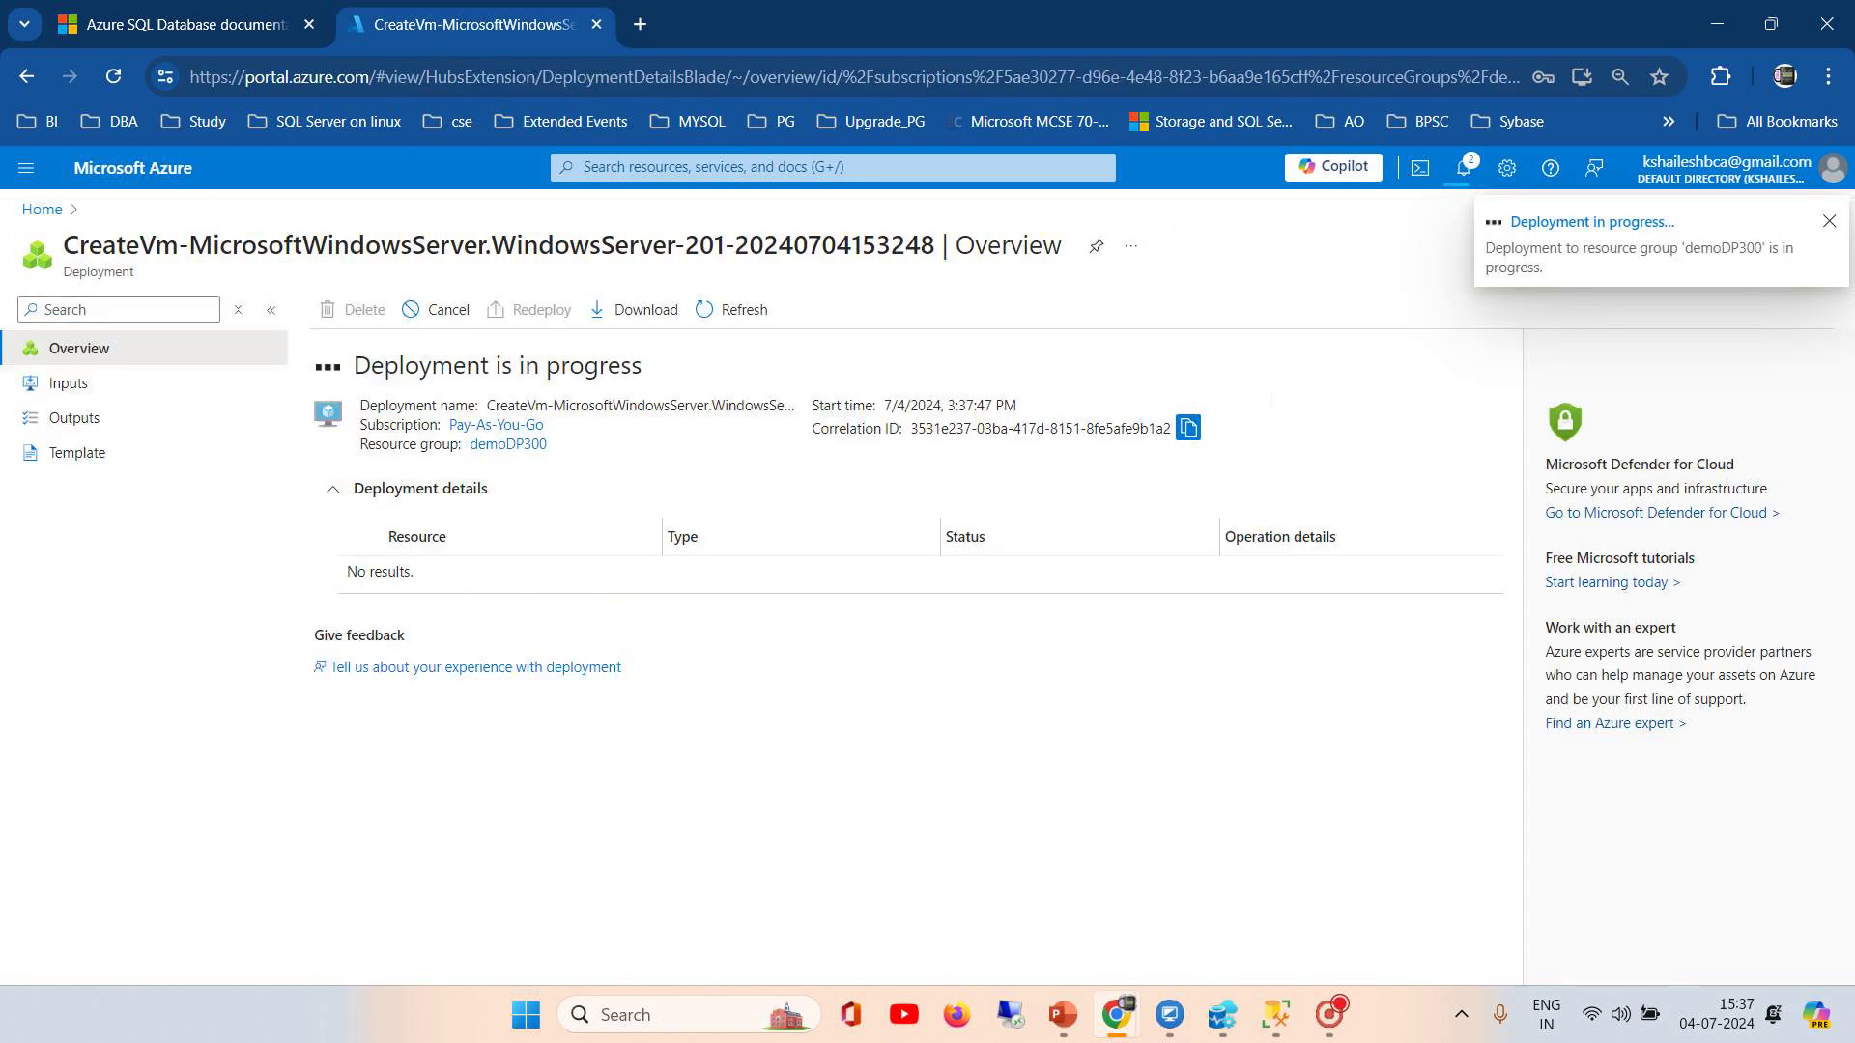
{"action": "left_click", "coordinate": [1643, 225]}
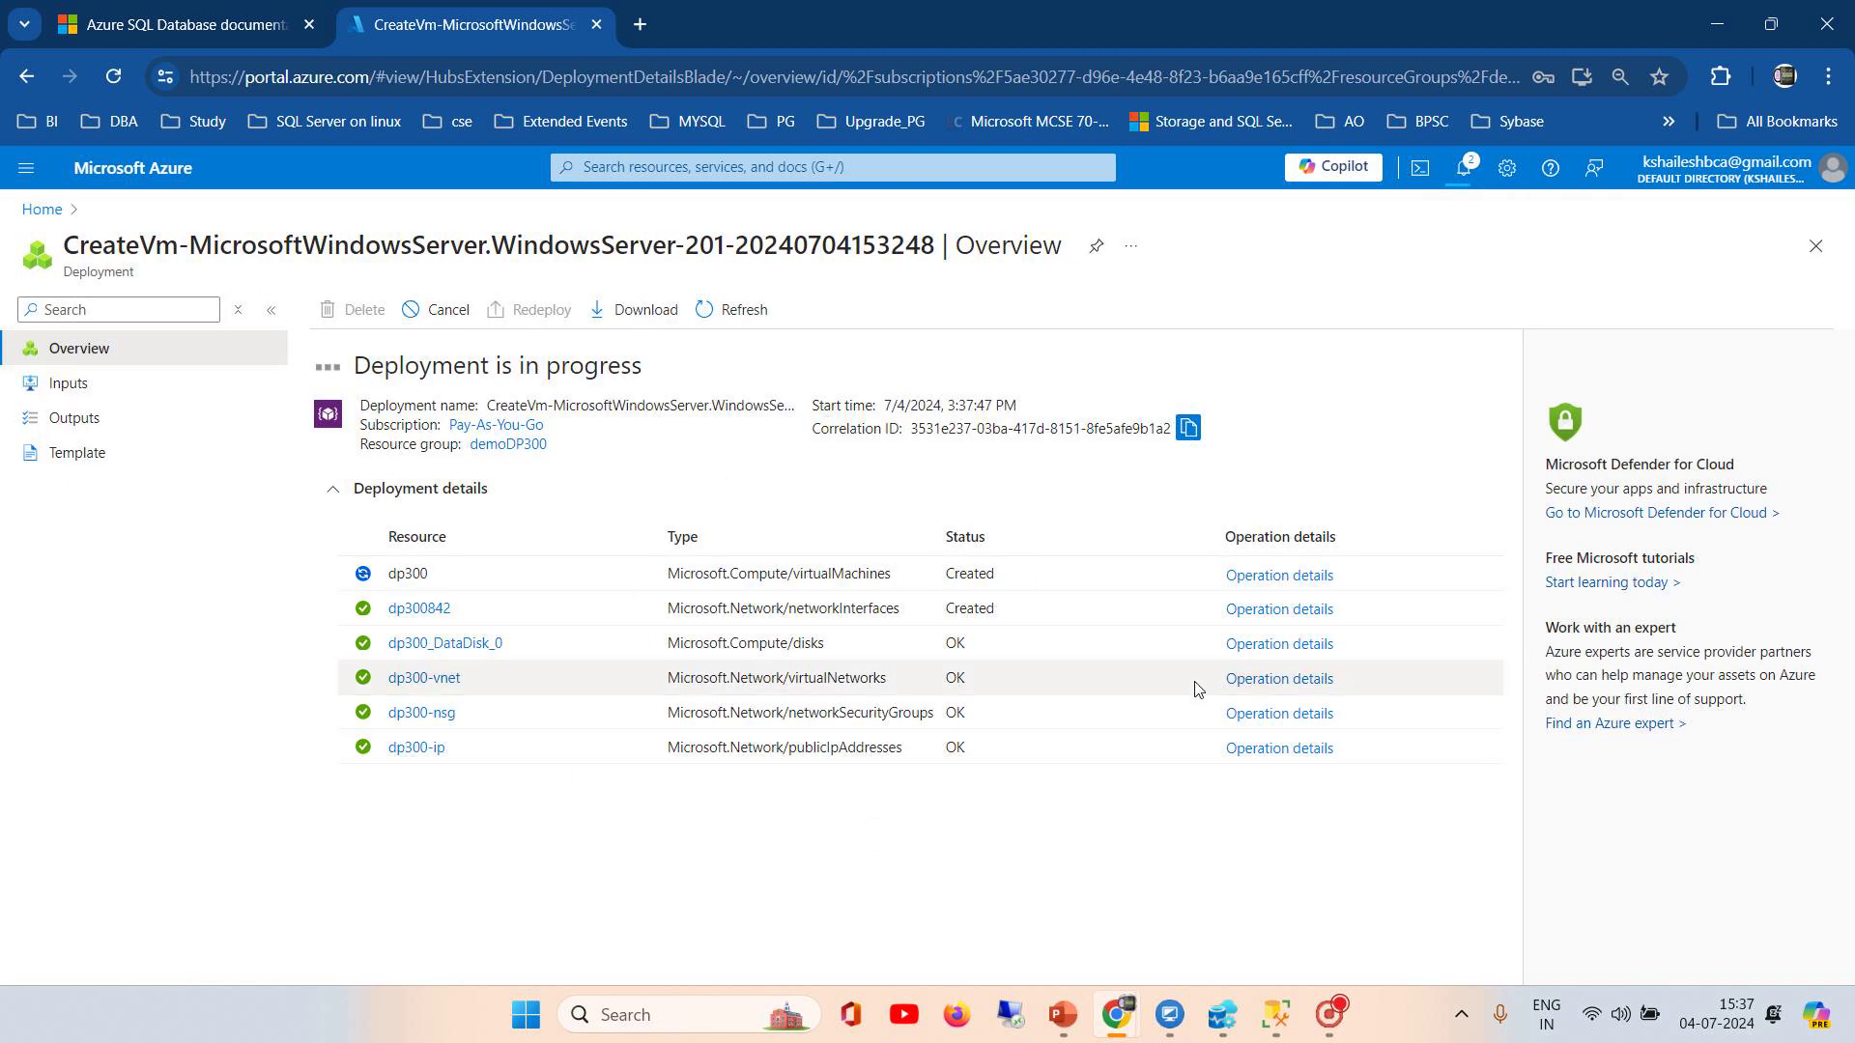
Step: Switch to the DP-300 IaaS presentation in PowerPoint and show the Introduction slide
{"action": "left_click", "coordinate": [1065, 1026]}
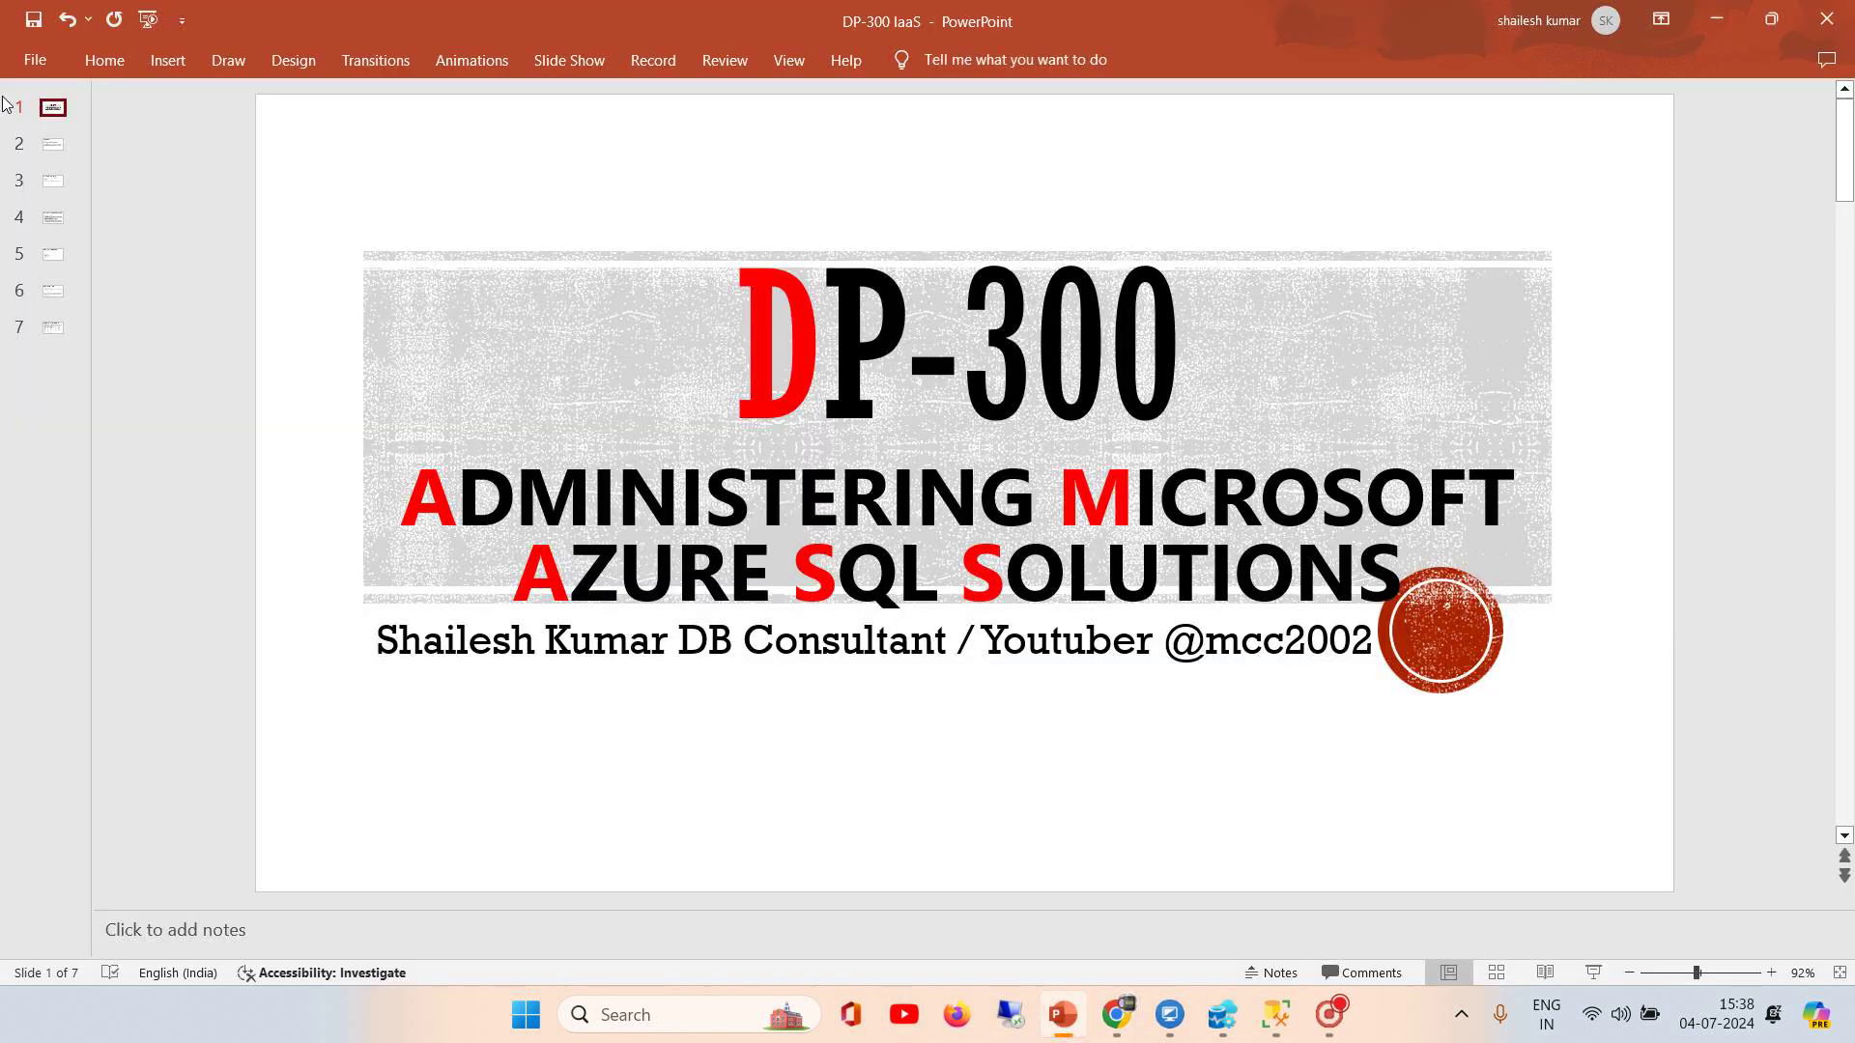
{"action": "left_click", "coordinate": [53, 145]}
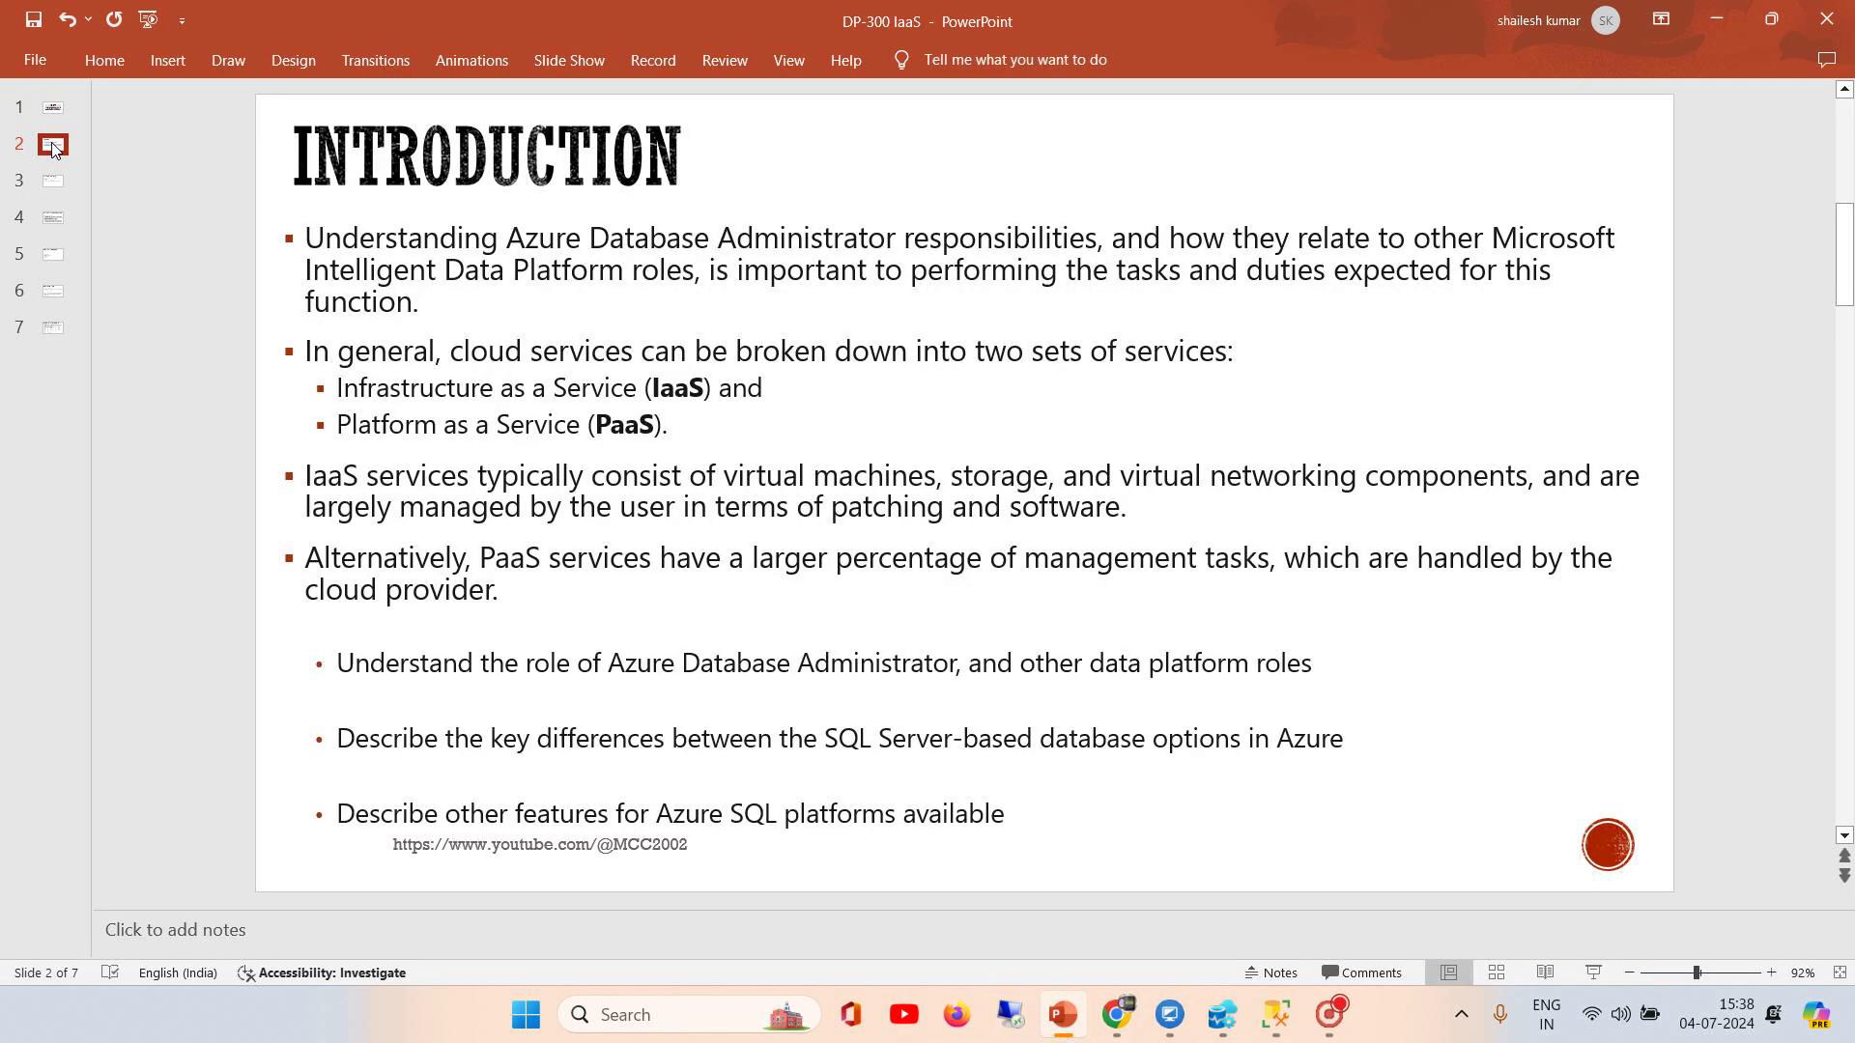
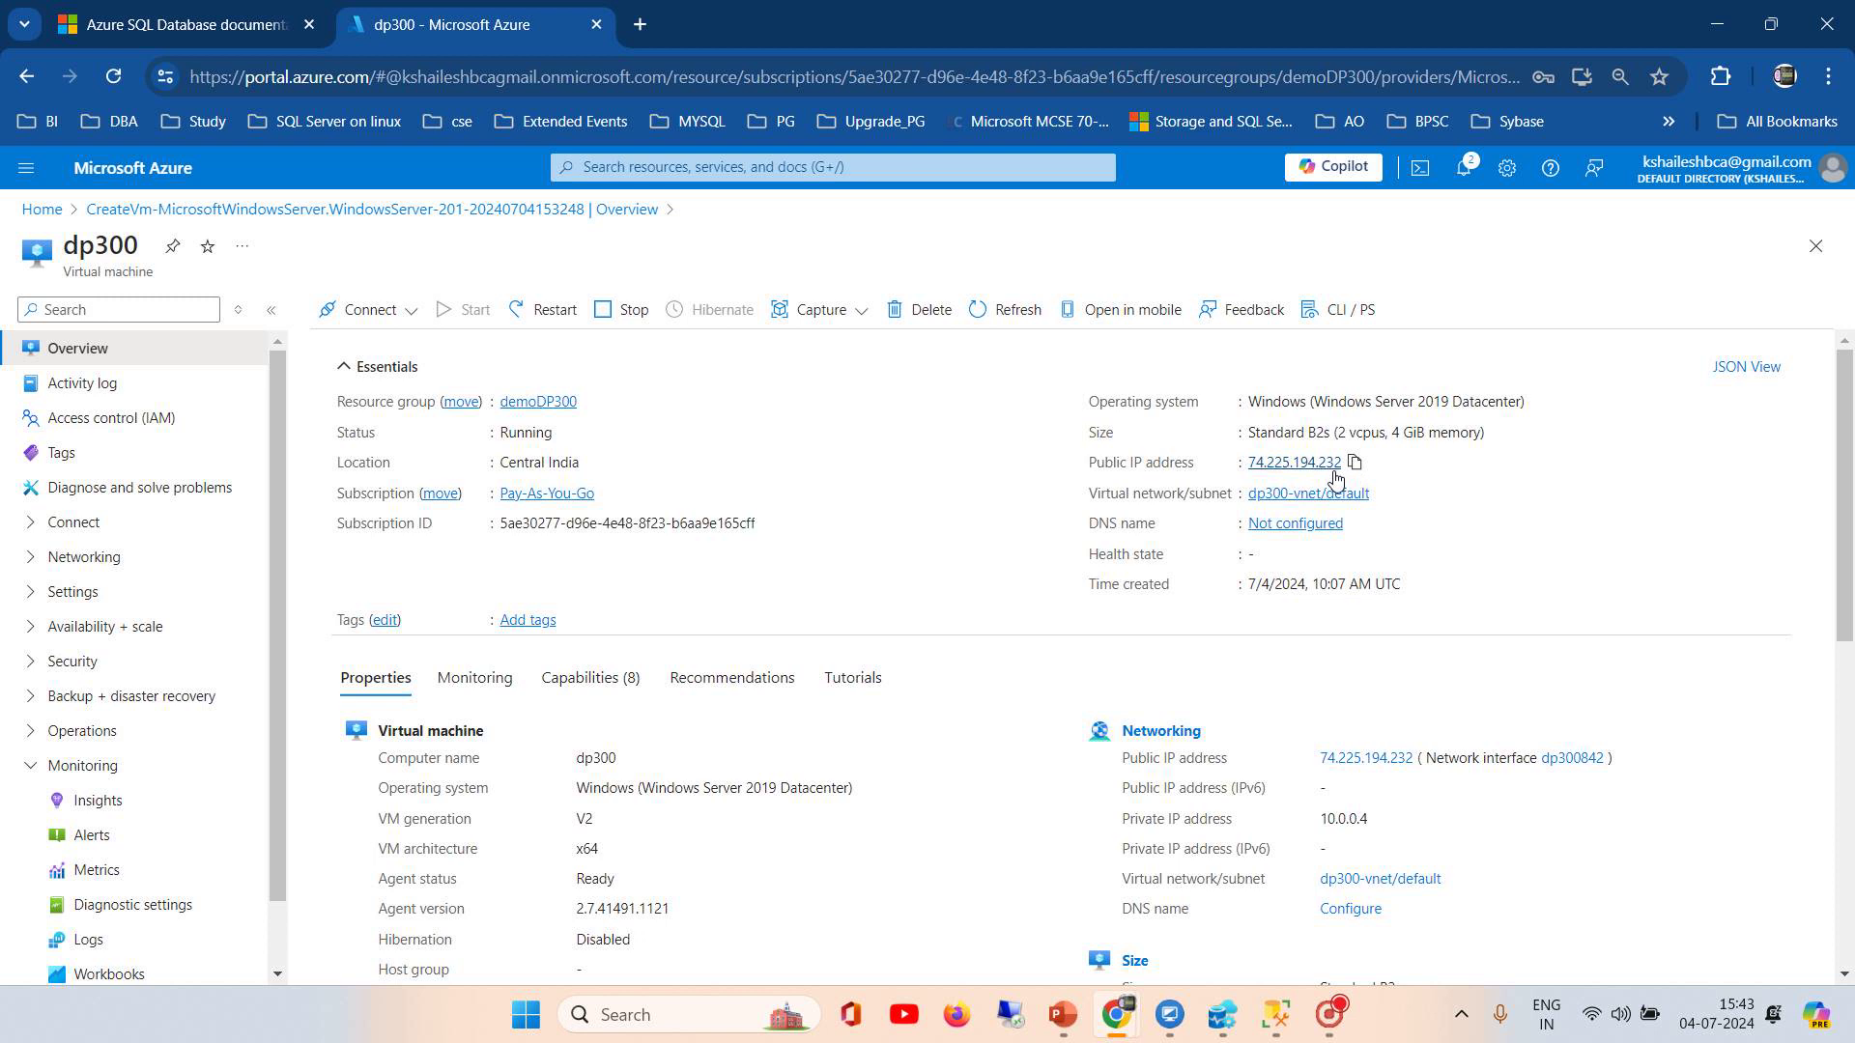
Step: Copy the dp300 VM's public IP address and start a Remote Desktop Connection to 74.225.194.232, moving the credentials prompt aside
{"action": "left_click", "coordinate": [1355, 467]}
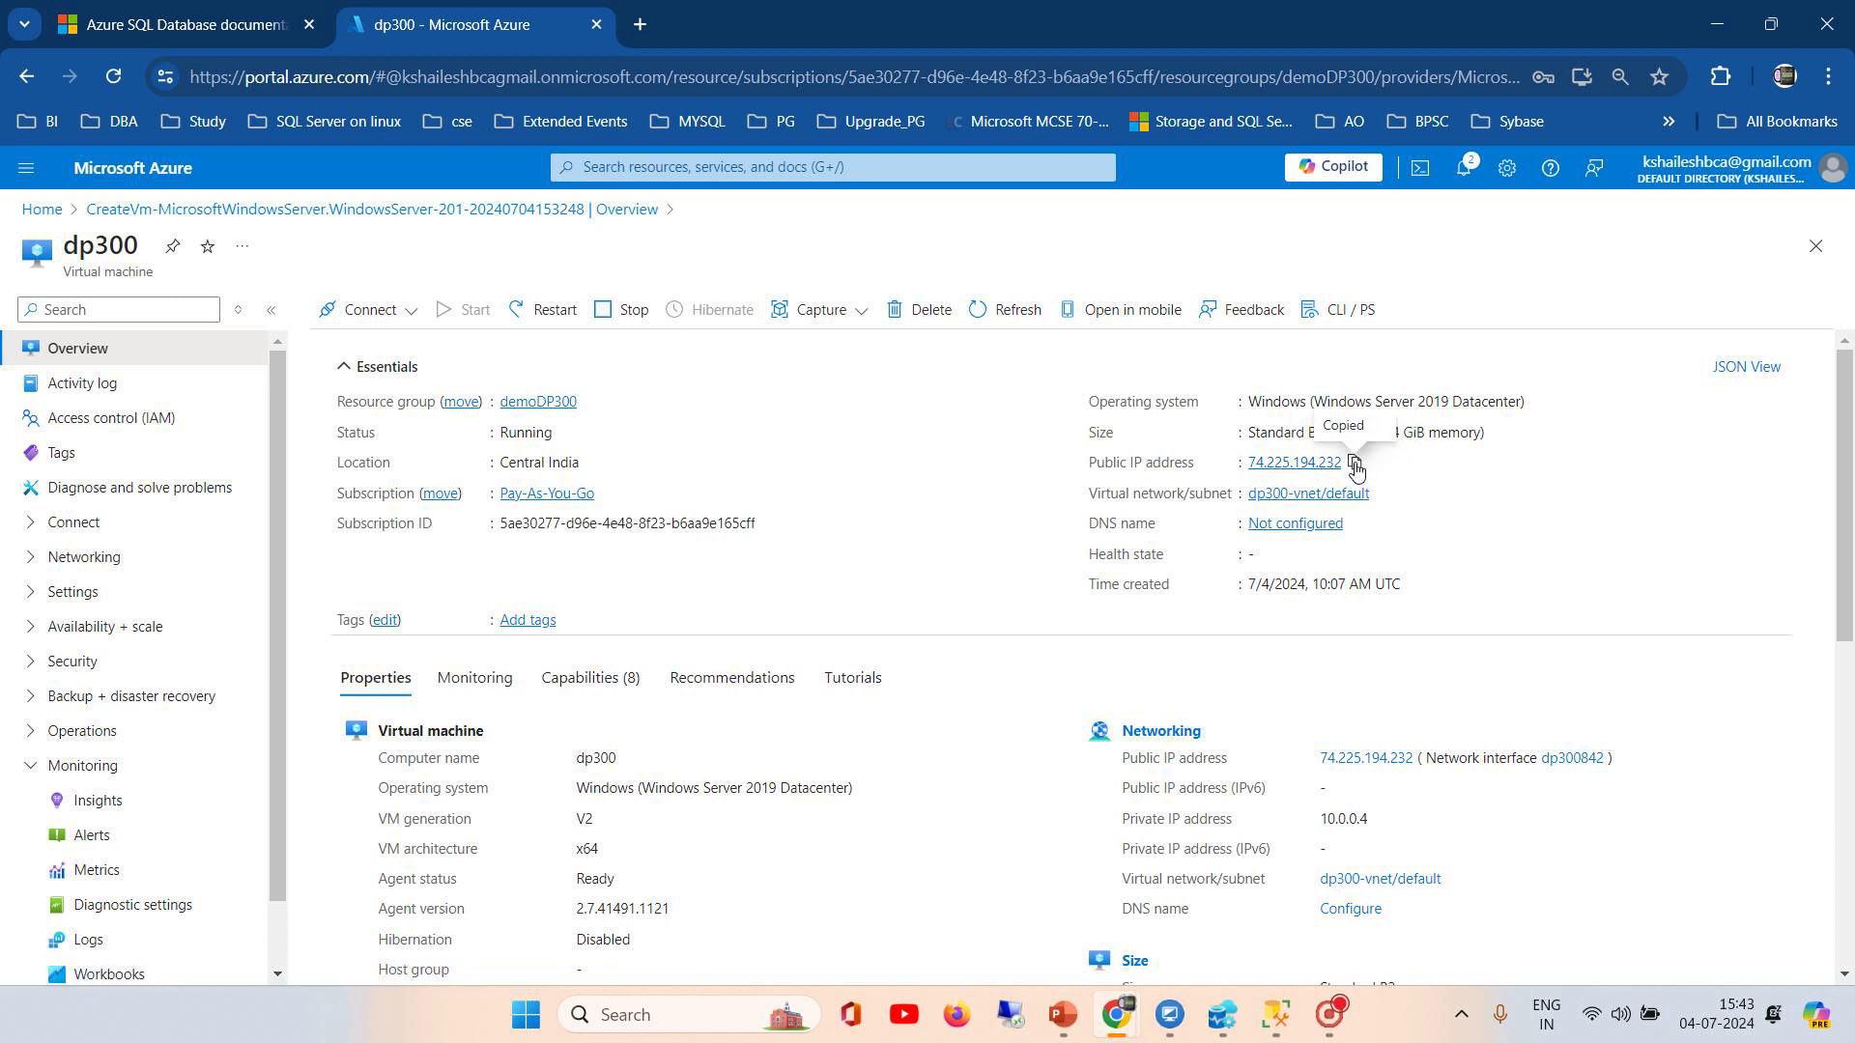
{"action": "left_click", "coordinate": [1017, 1021]}
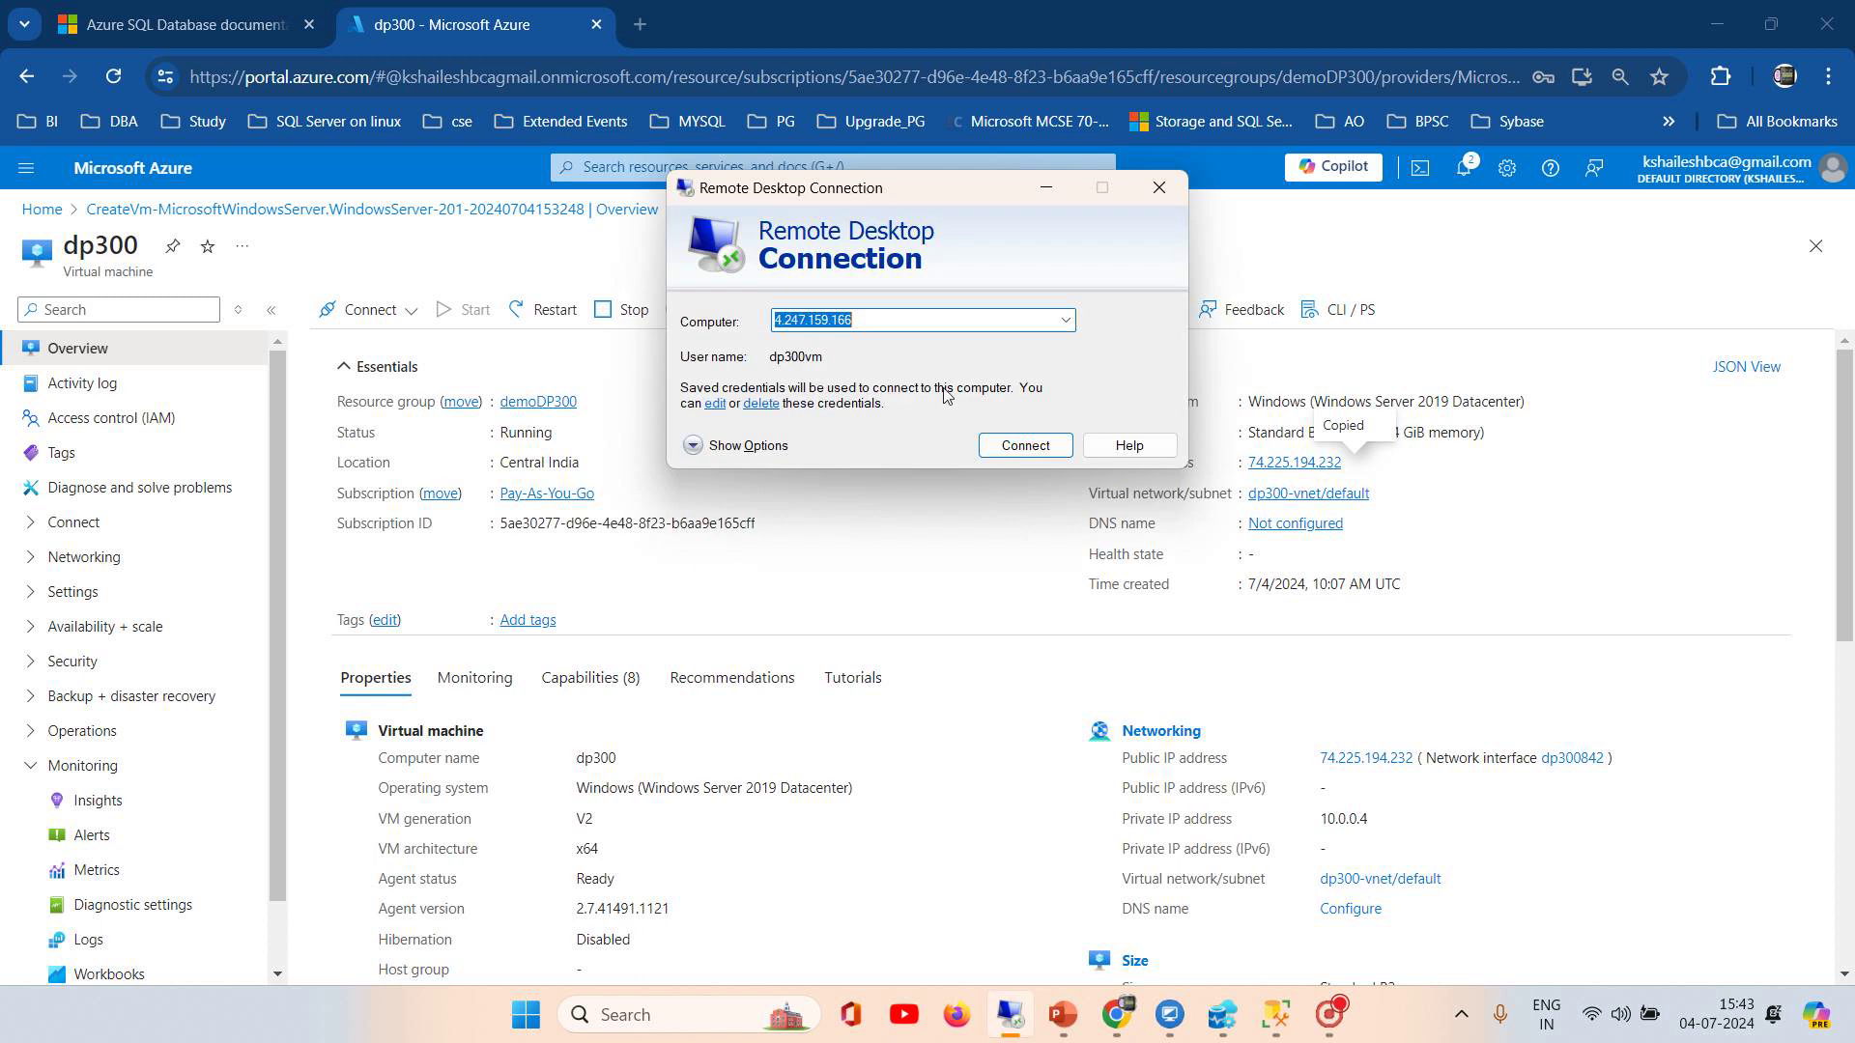
{"action": "key", "text": "ctrl+v"}
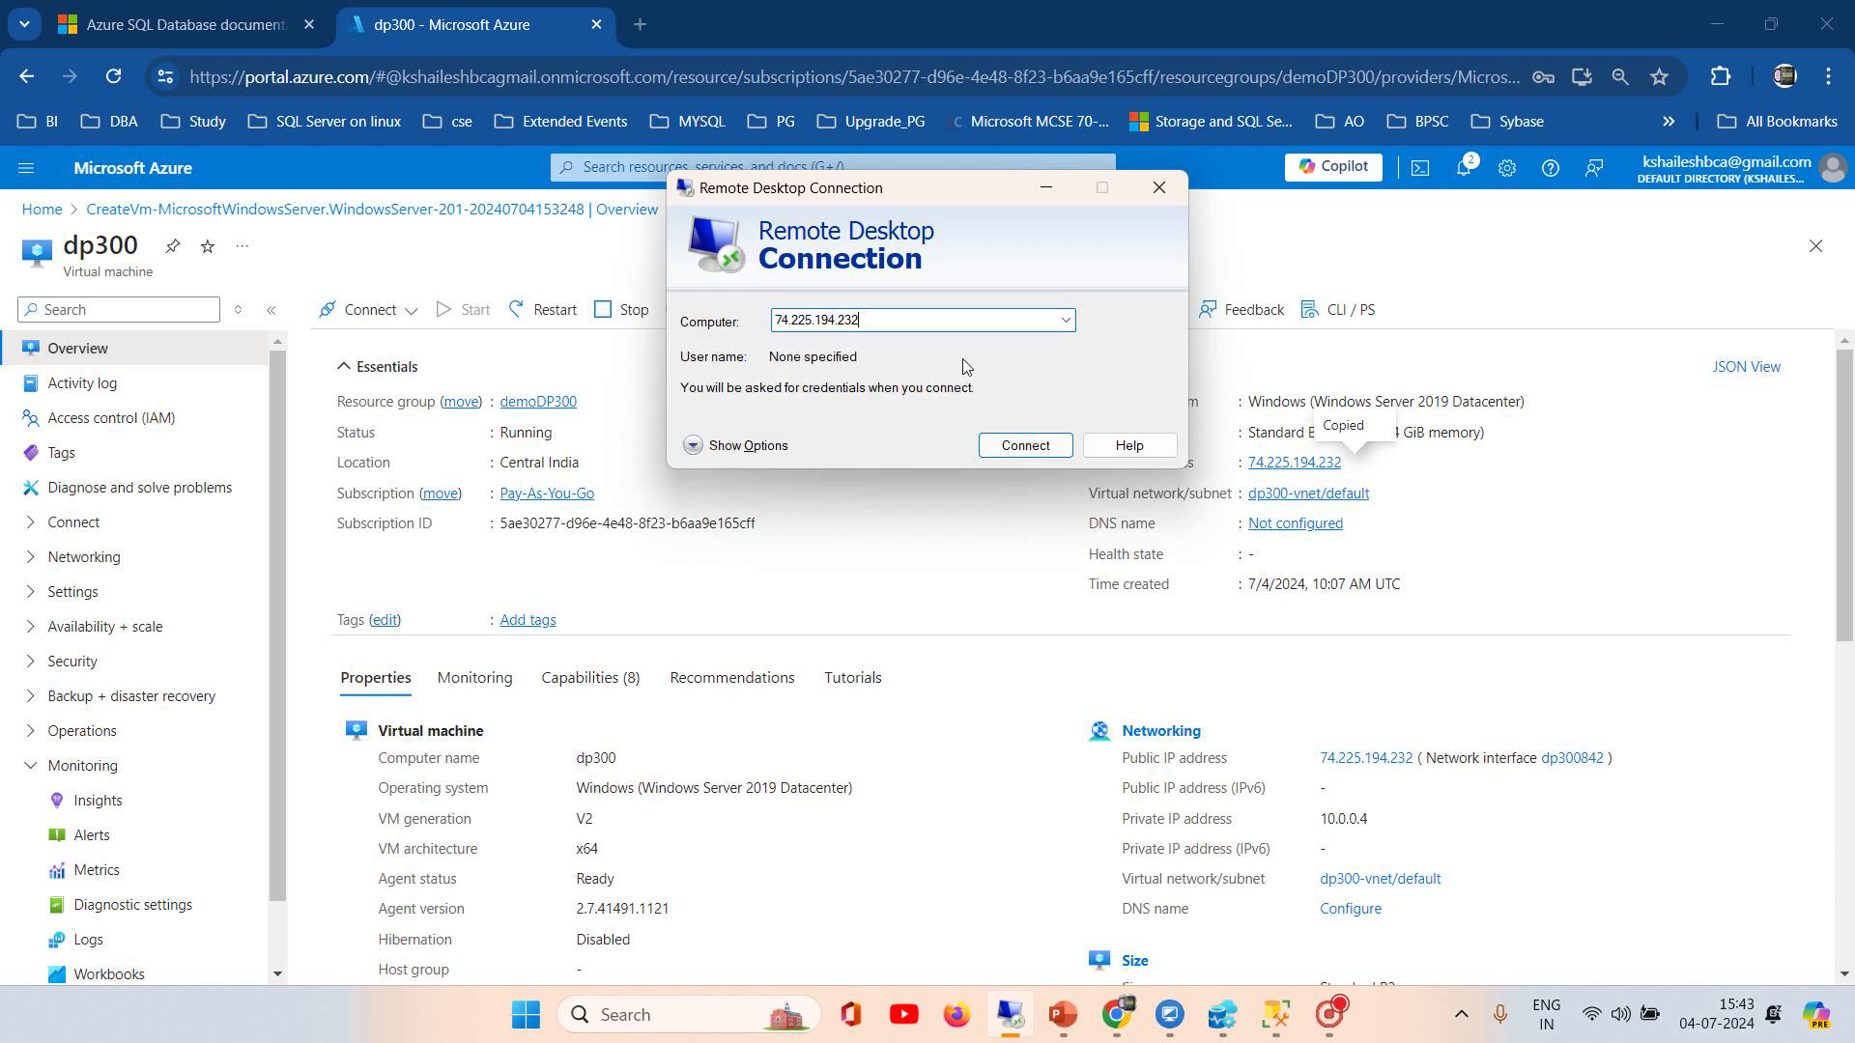
{"action": "left_click", "coordinate": [1017, 449]}
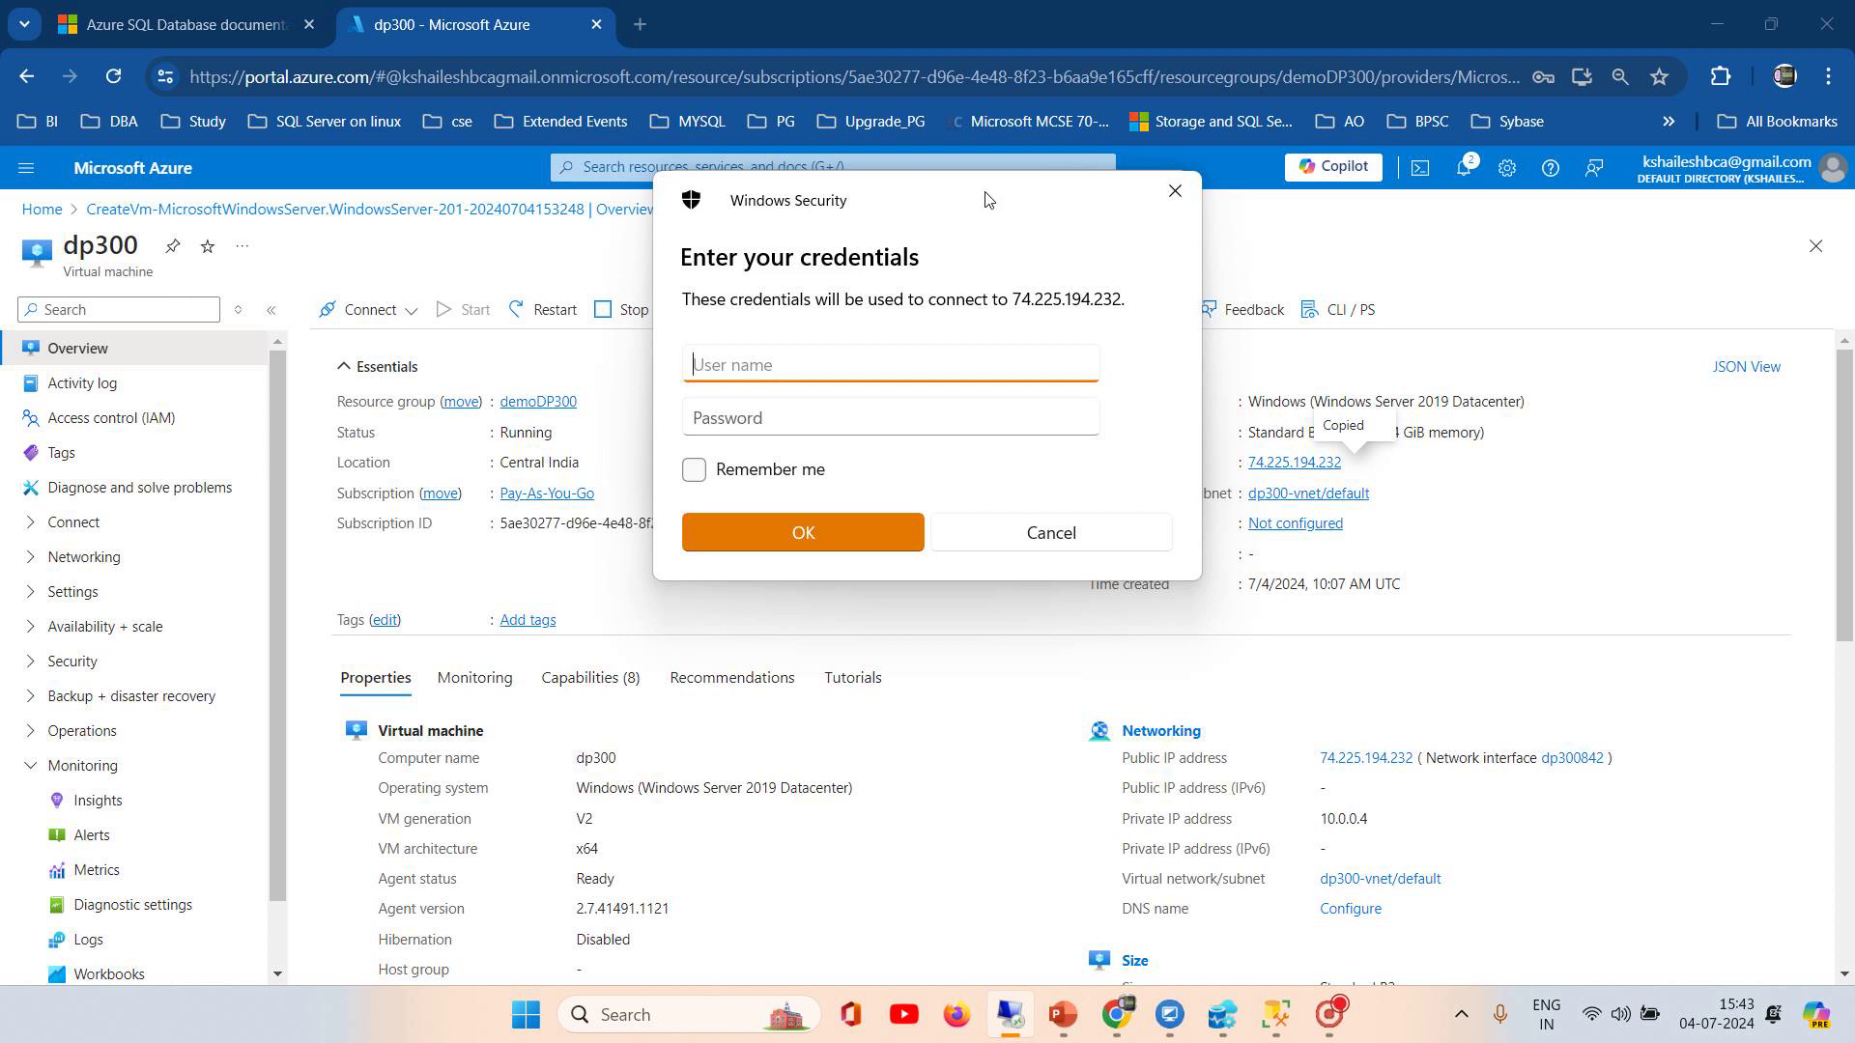
{"action": "left_click_drag", "start_coordinate": [987, 198], "coordinate": [1361, 312]}
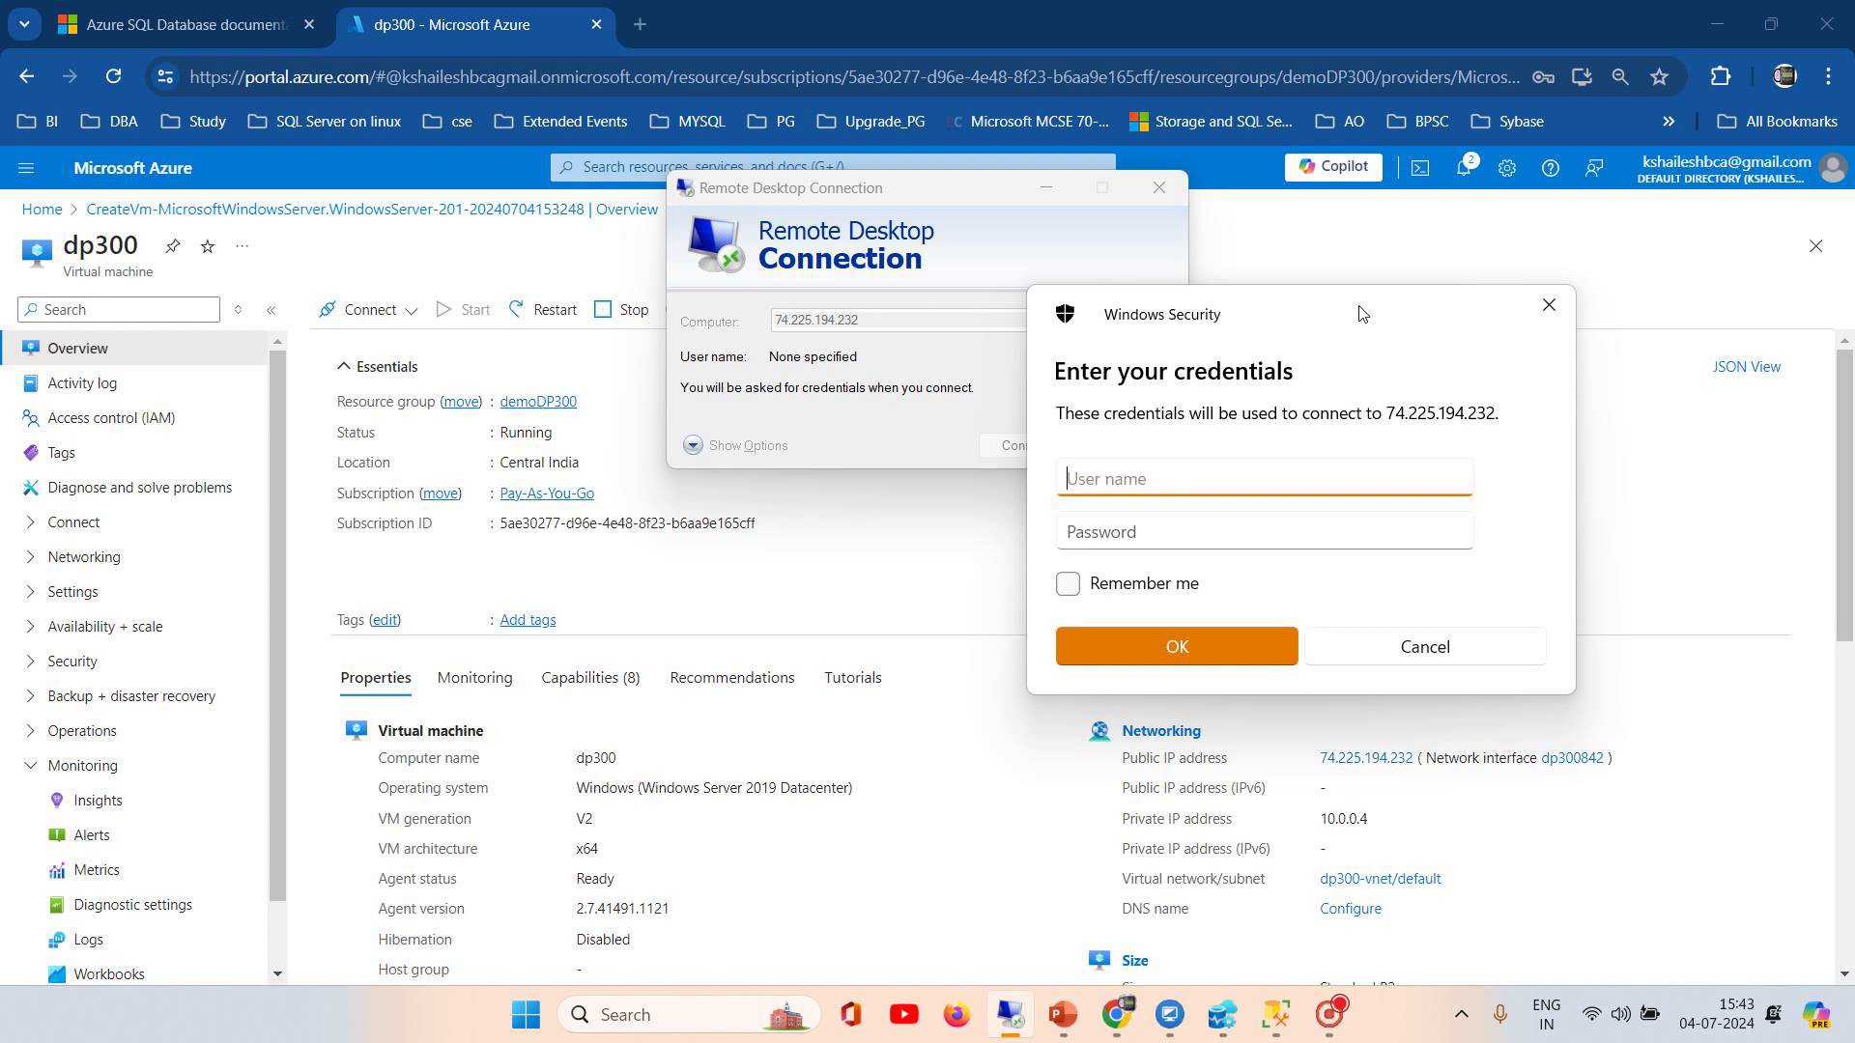
Step: Check the VM overview and the saved "Create a virtual machine - Microsoft Azure DP300 IaaS" PDF in Music for the VM details, then close the PDF
{"action": "left_click_drag", "start_coordinate": [1845, 410], "coordinate": [1849, 497]}
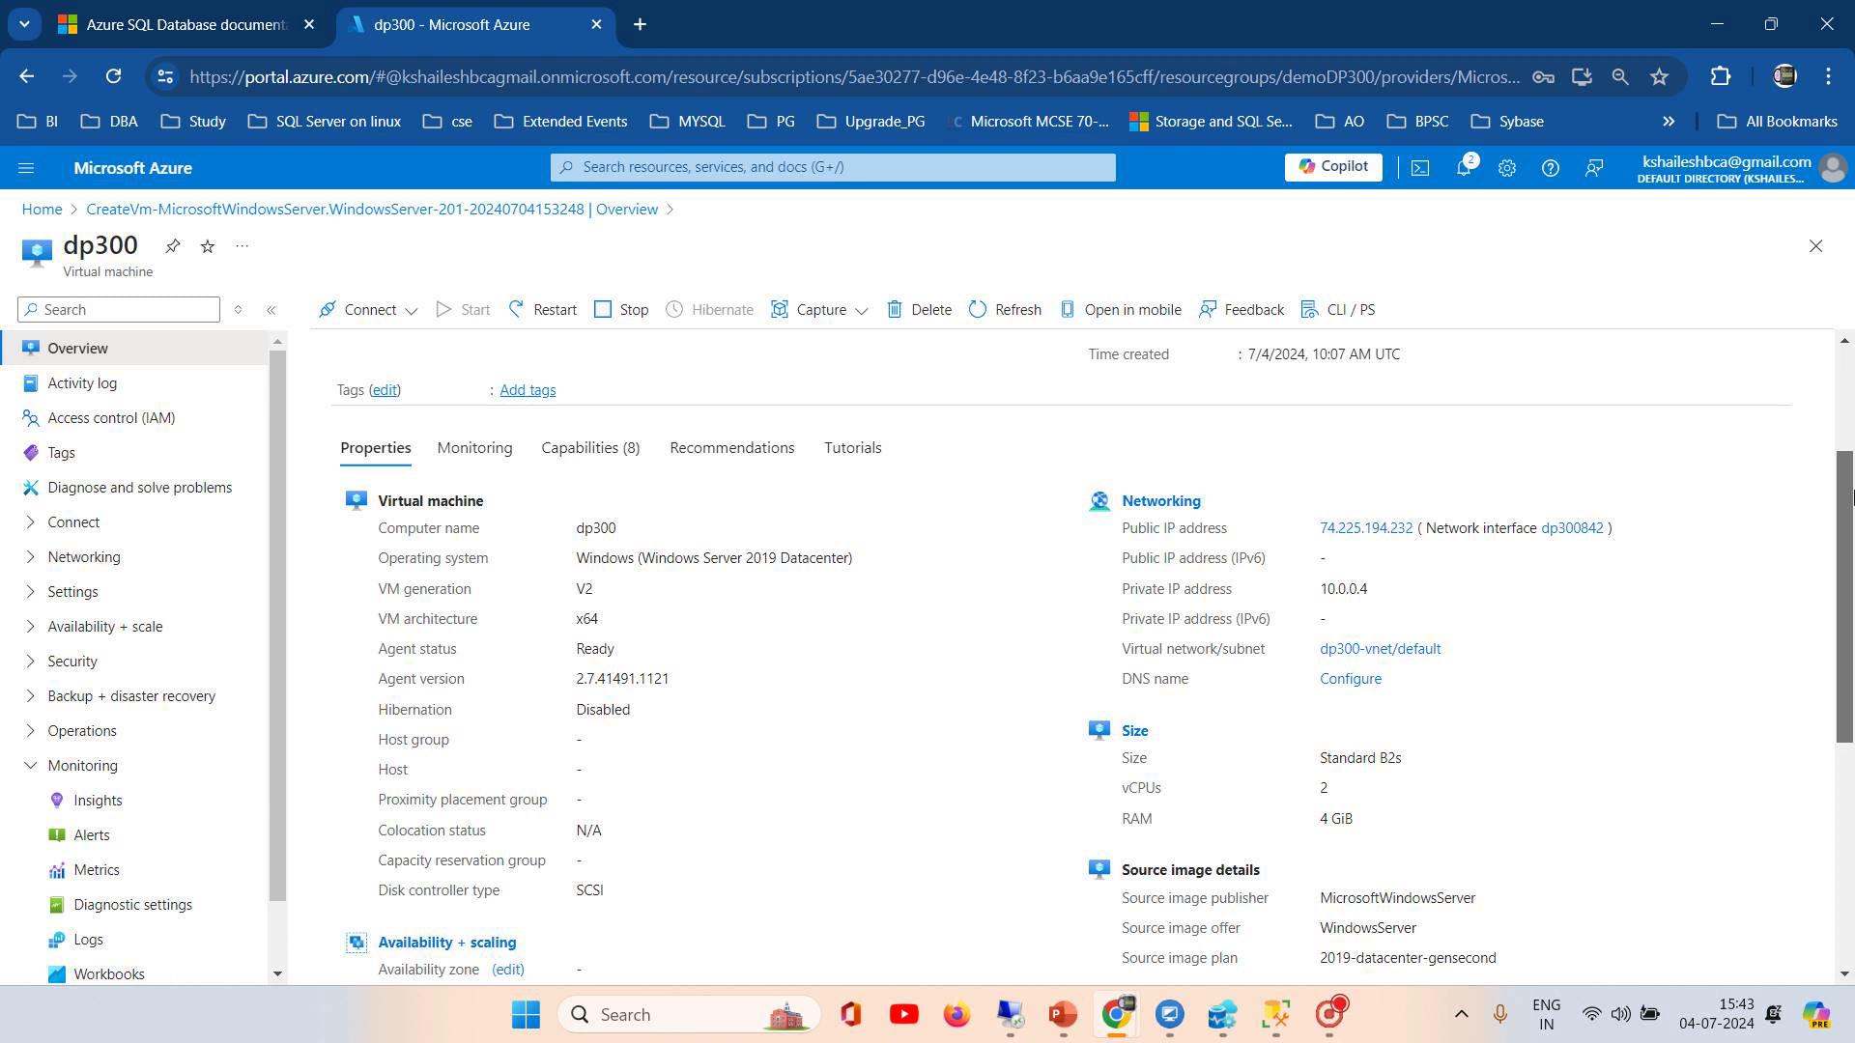
{"action": "left_click_drag", "start_coordinate": [1848, 497], "coordinate": [1851, 389]}
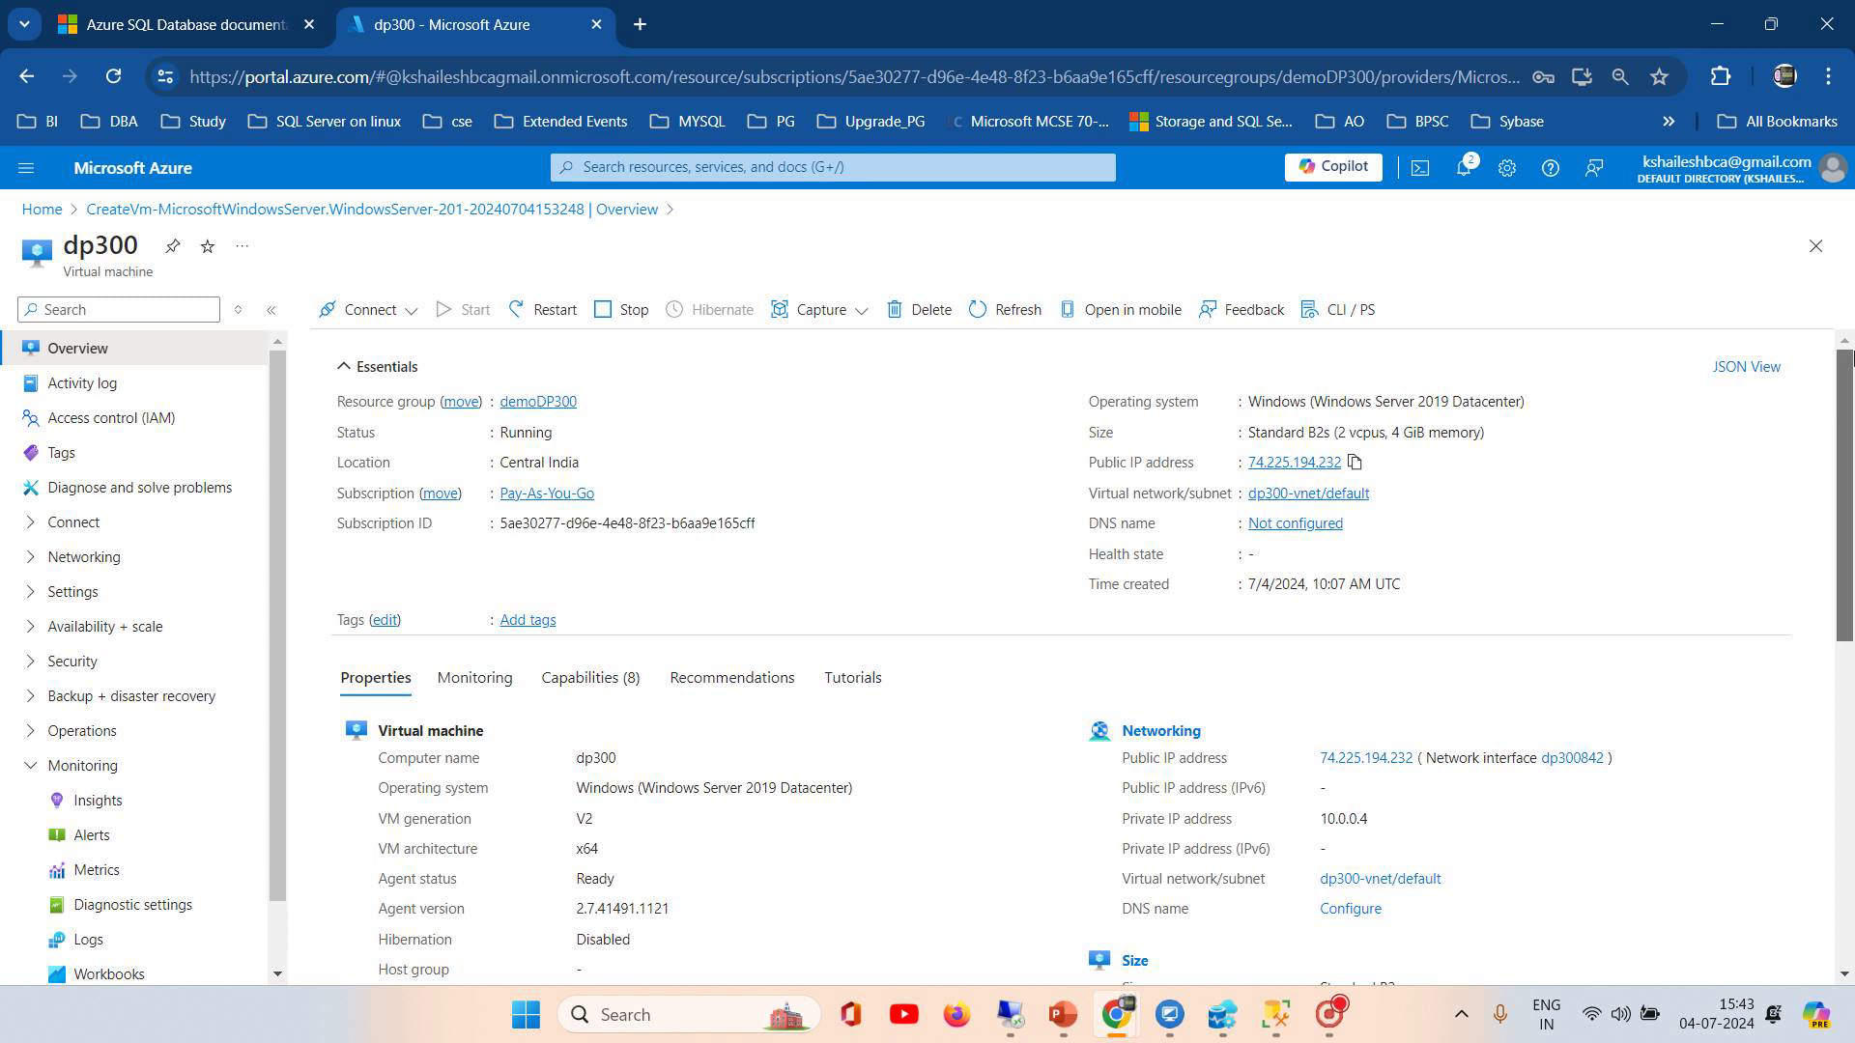
{"action": "left_click", "coordinate": [1281, 1016]}
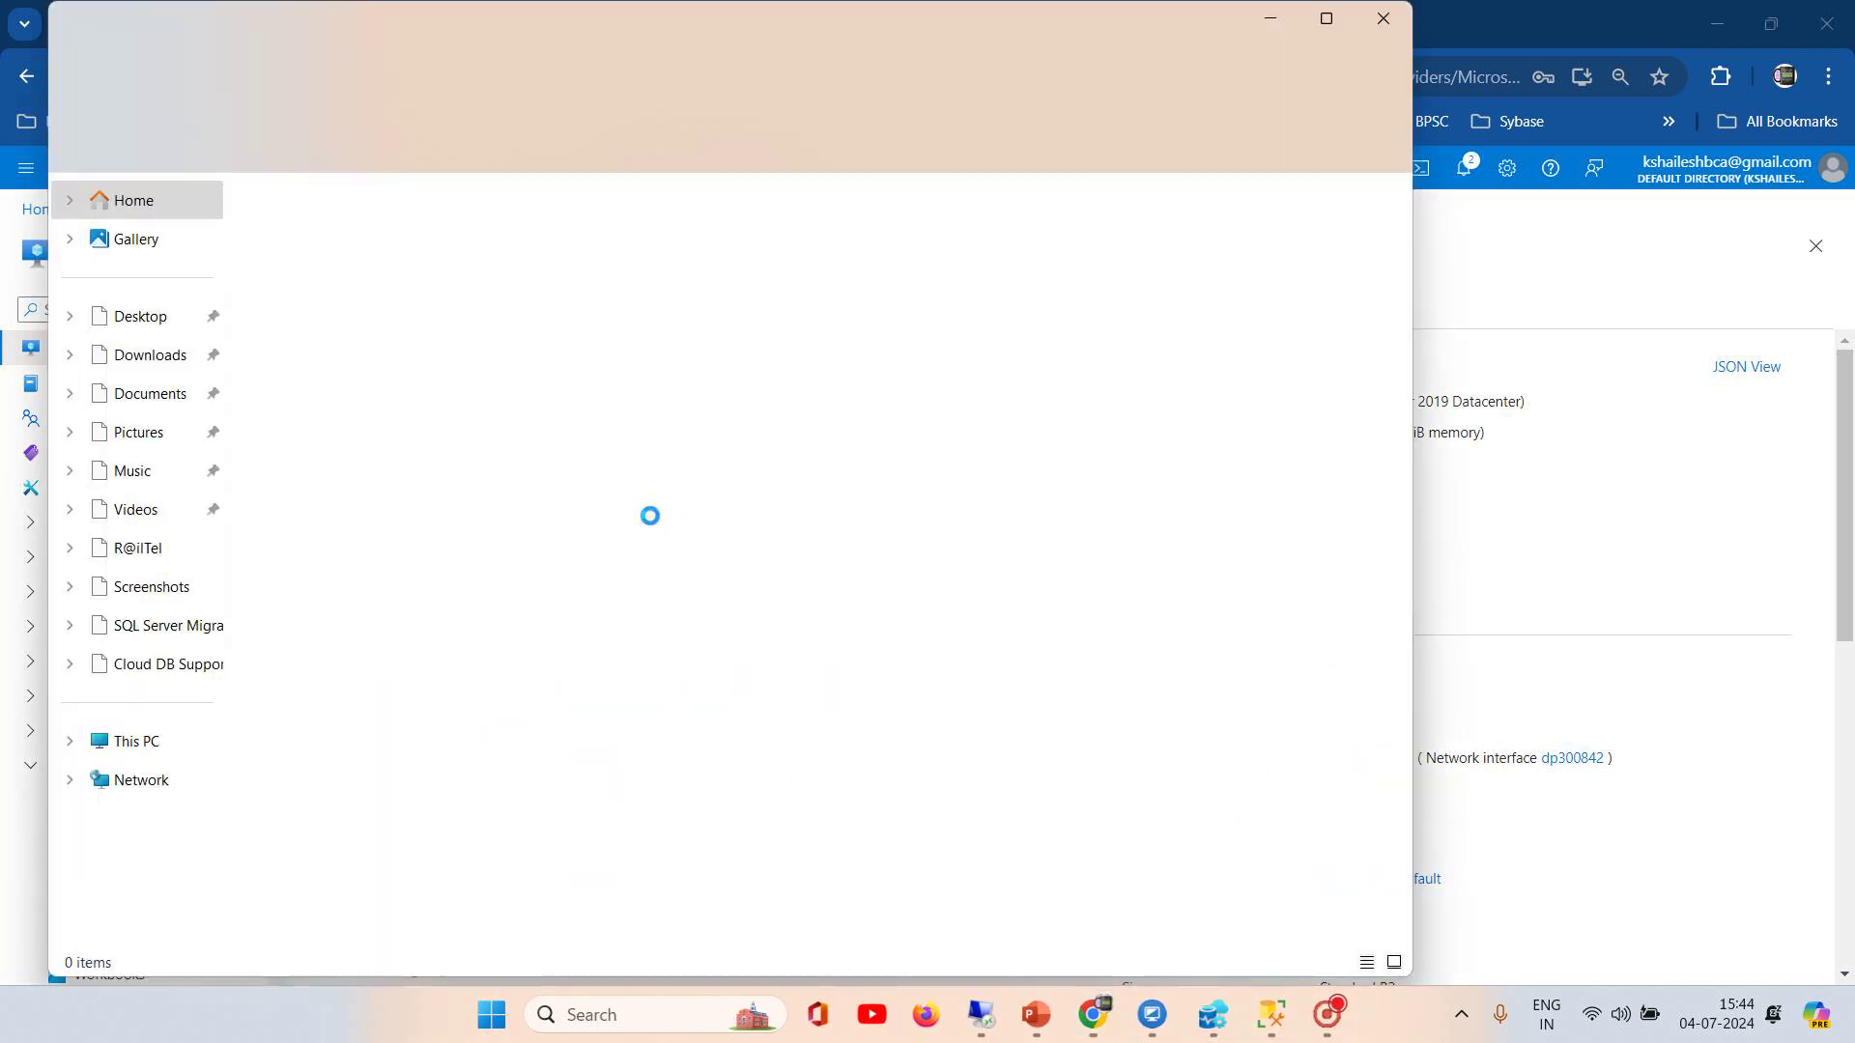
{"action": "left_click", "coordinate": [151, 396]}
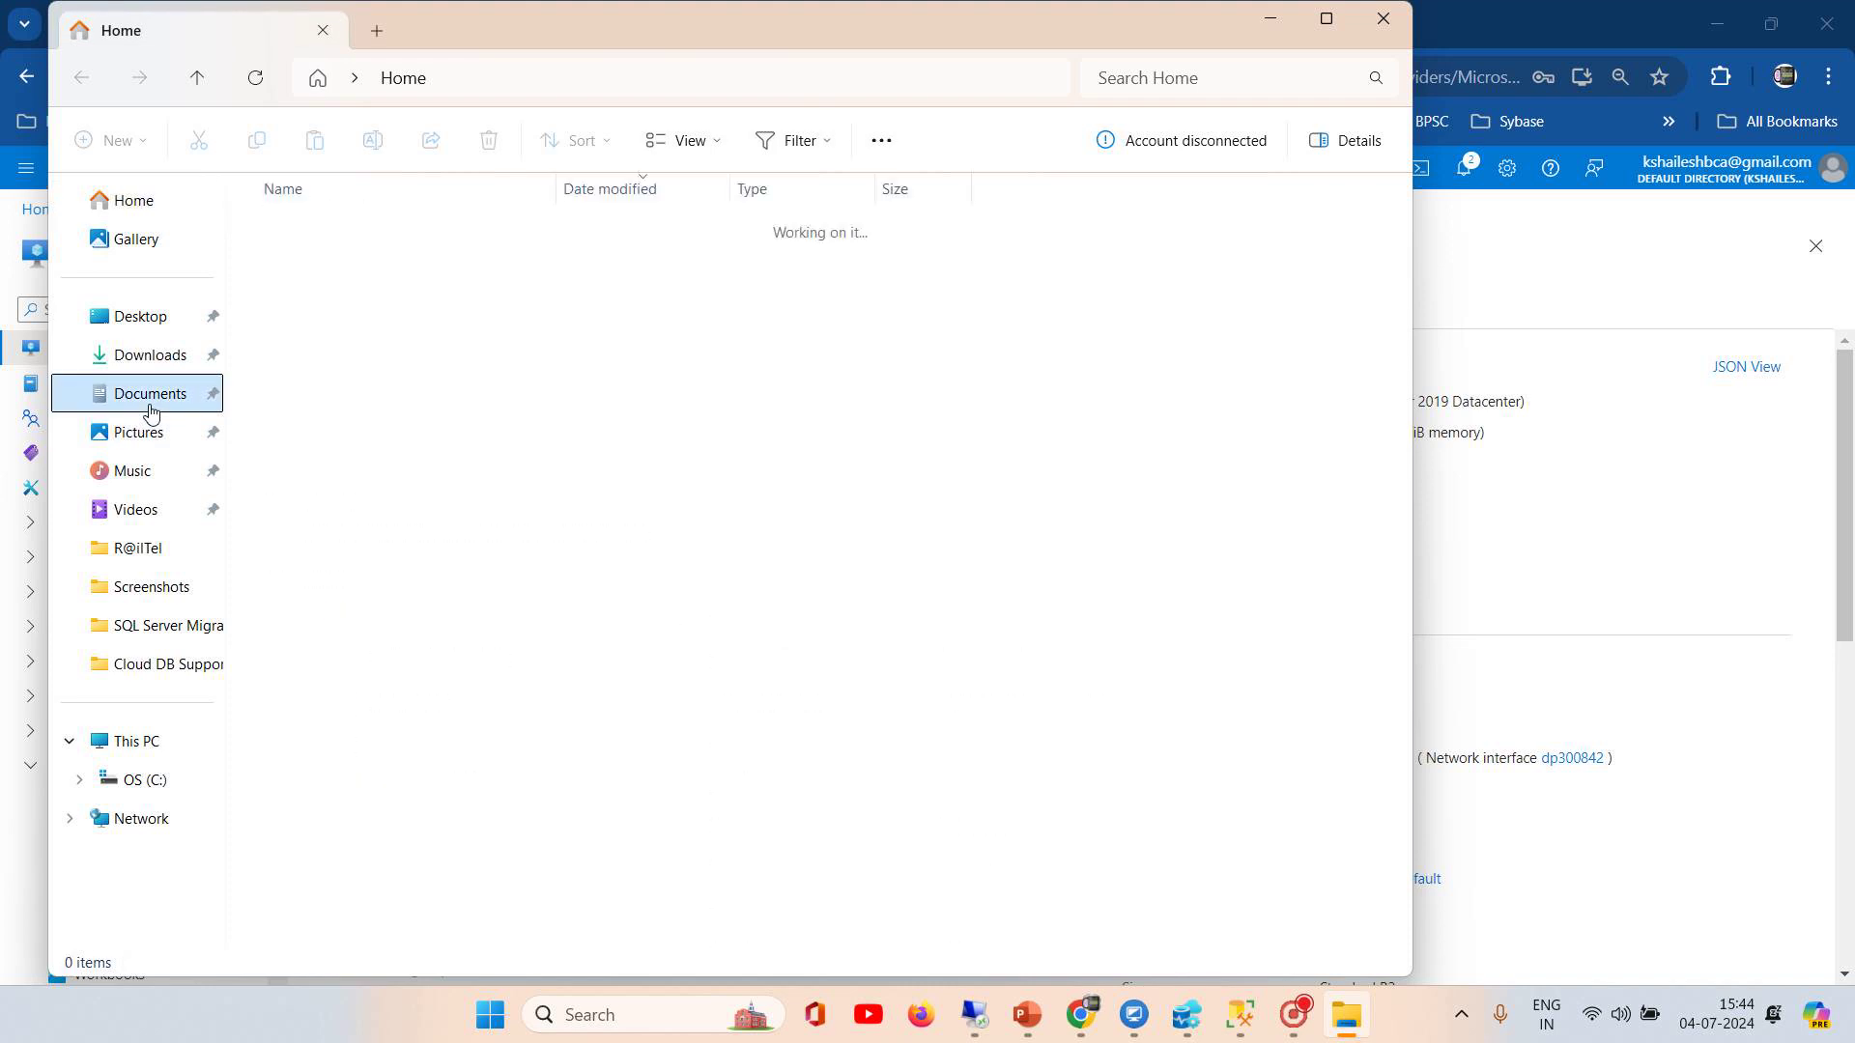
{"action": "left_click", "coordinate": [135, 435]}
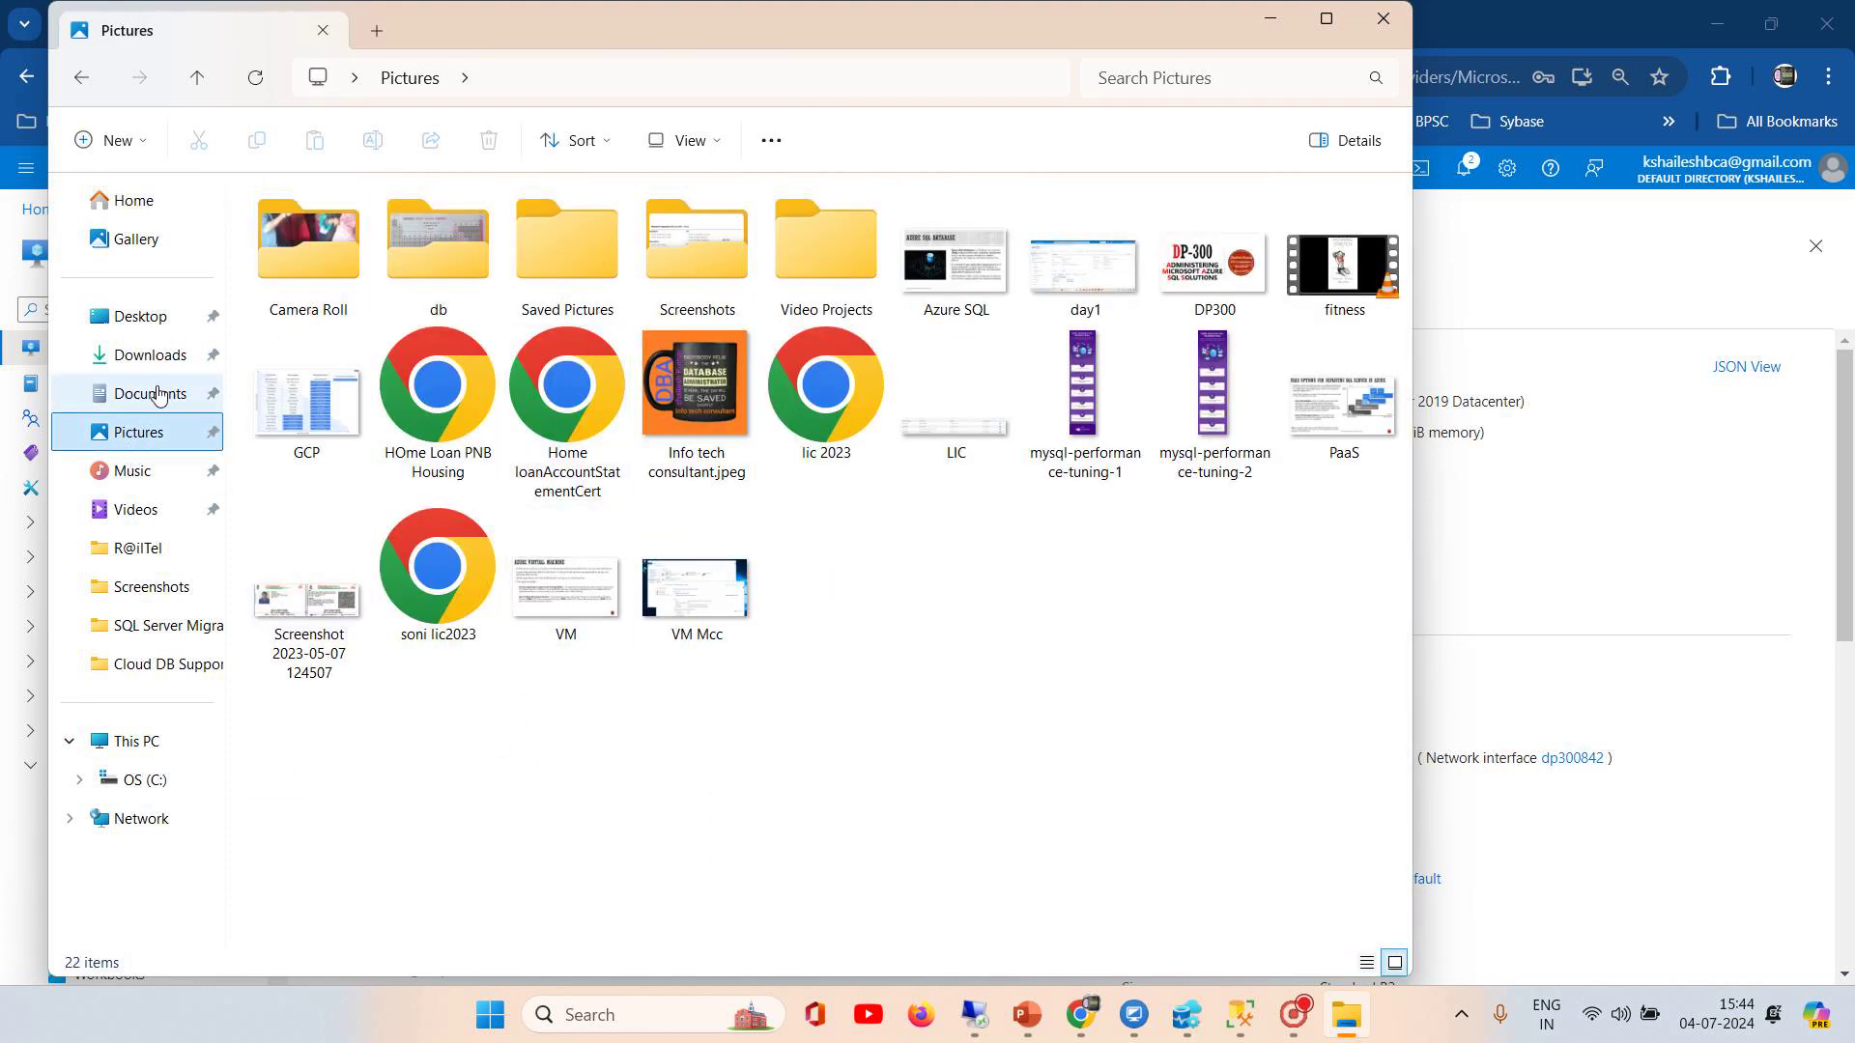
{"action": "left_click", "coordinate": [152, 482]}
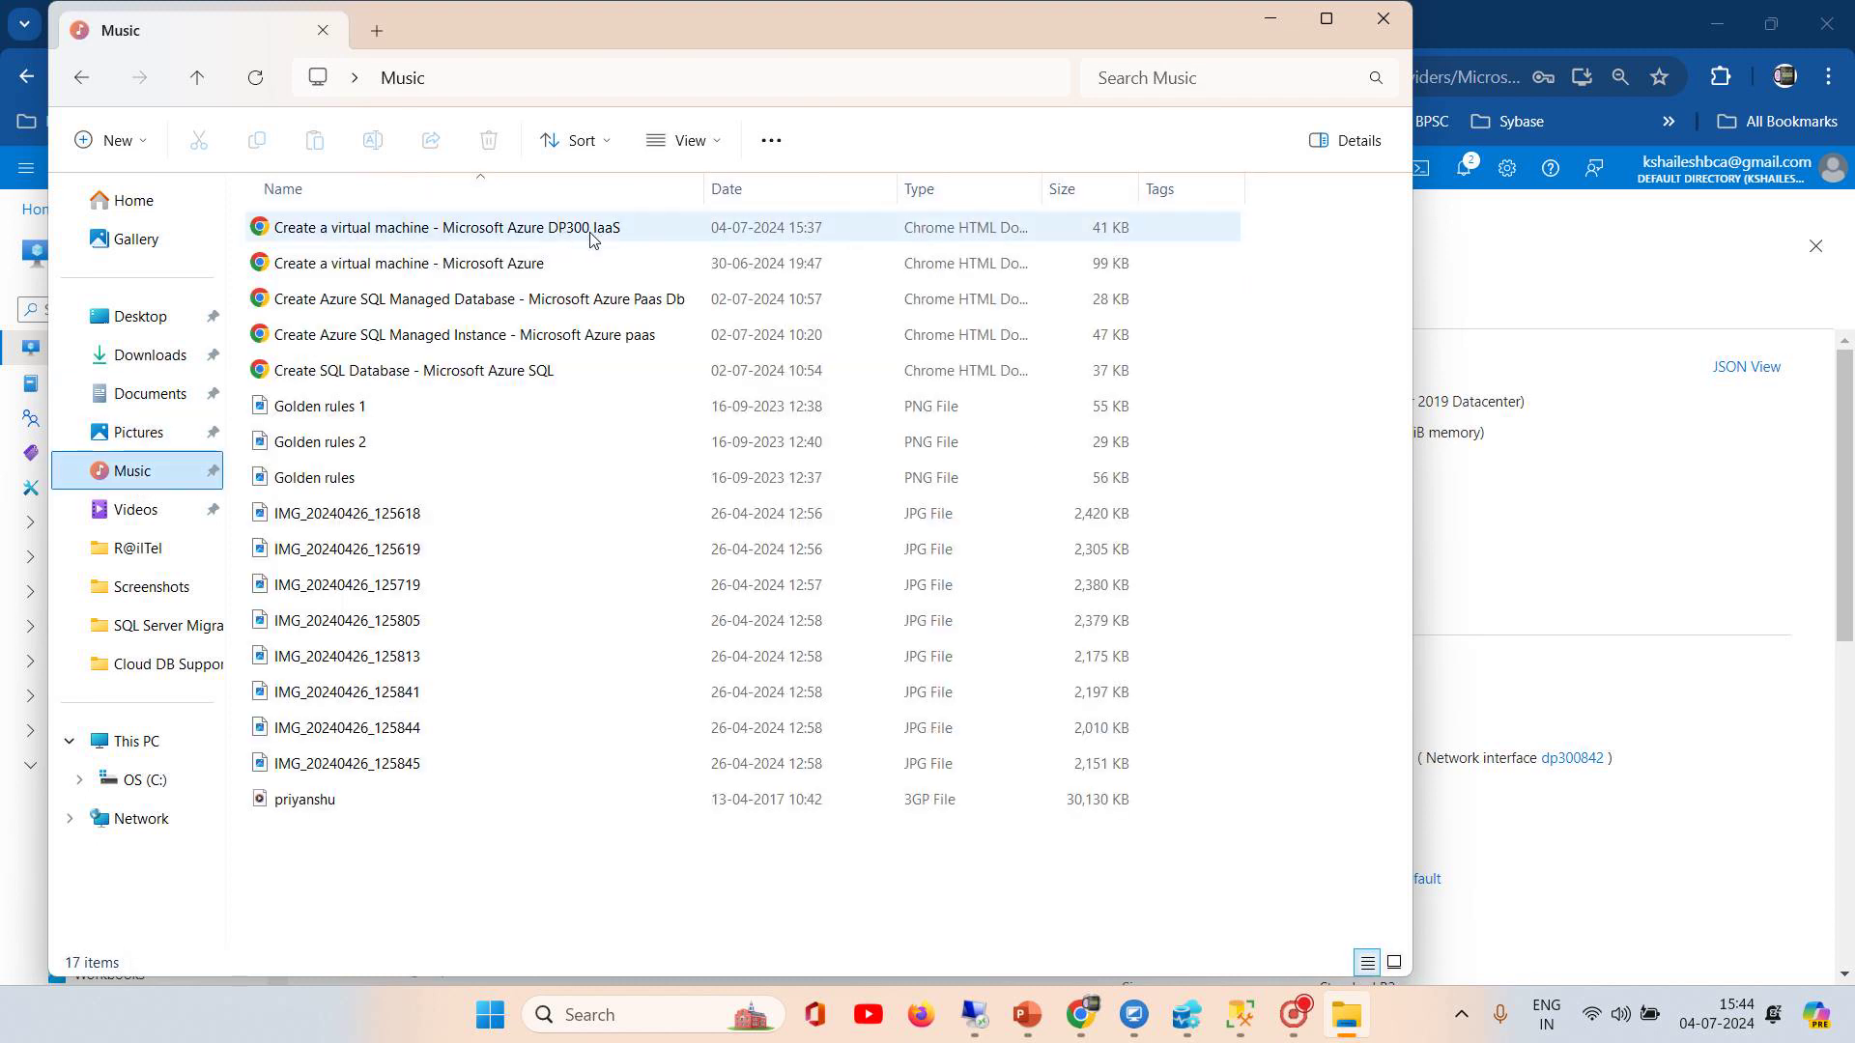
{"action": "double_click", "coordinate": [592, 232]}
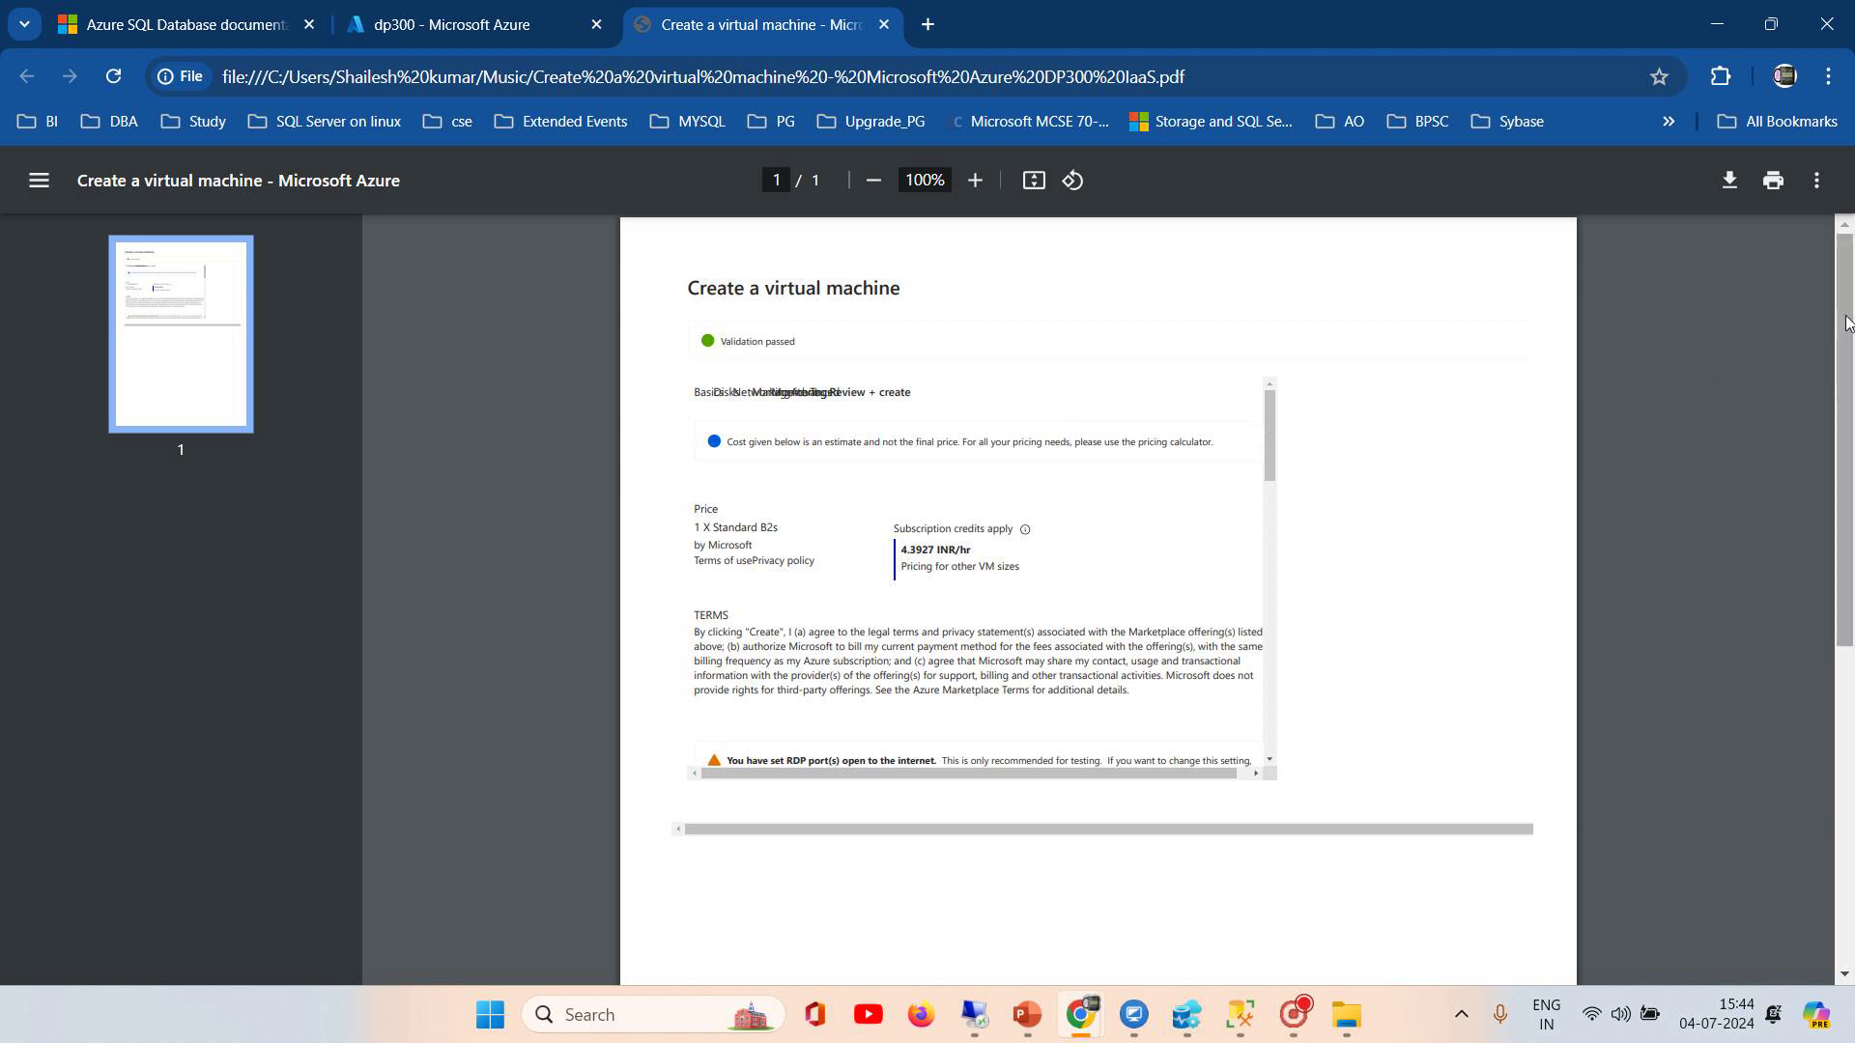
{"action": "left_click_drag", "start_coordinate": [1846, 324], "coordinate": [1848, 242]}
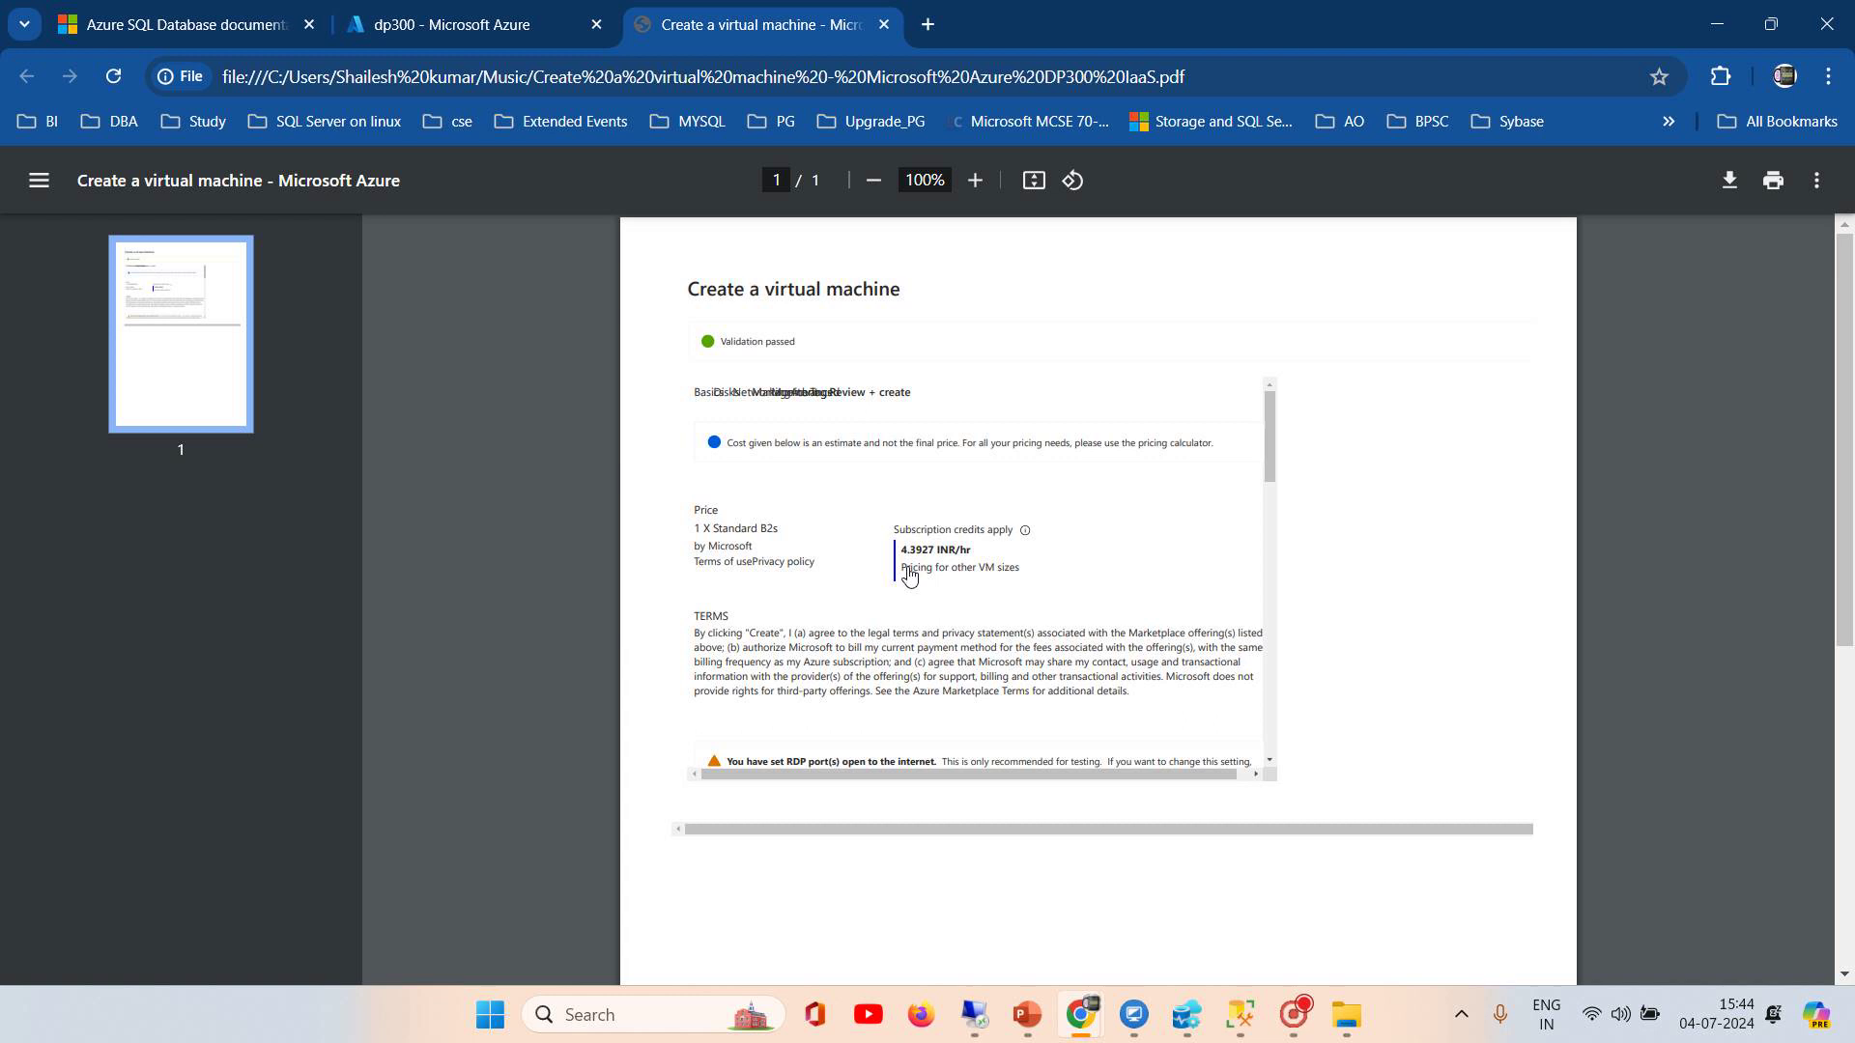
{"action": "left_click", "coordinate": [884, 24]}
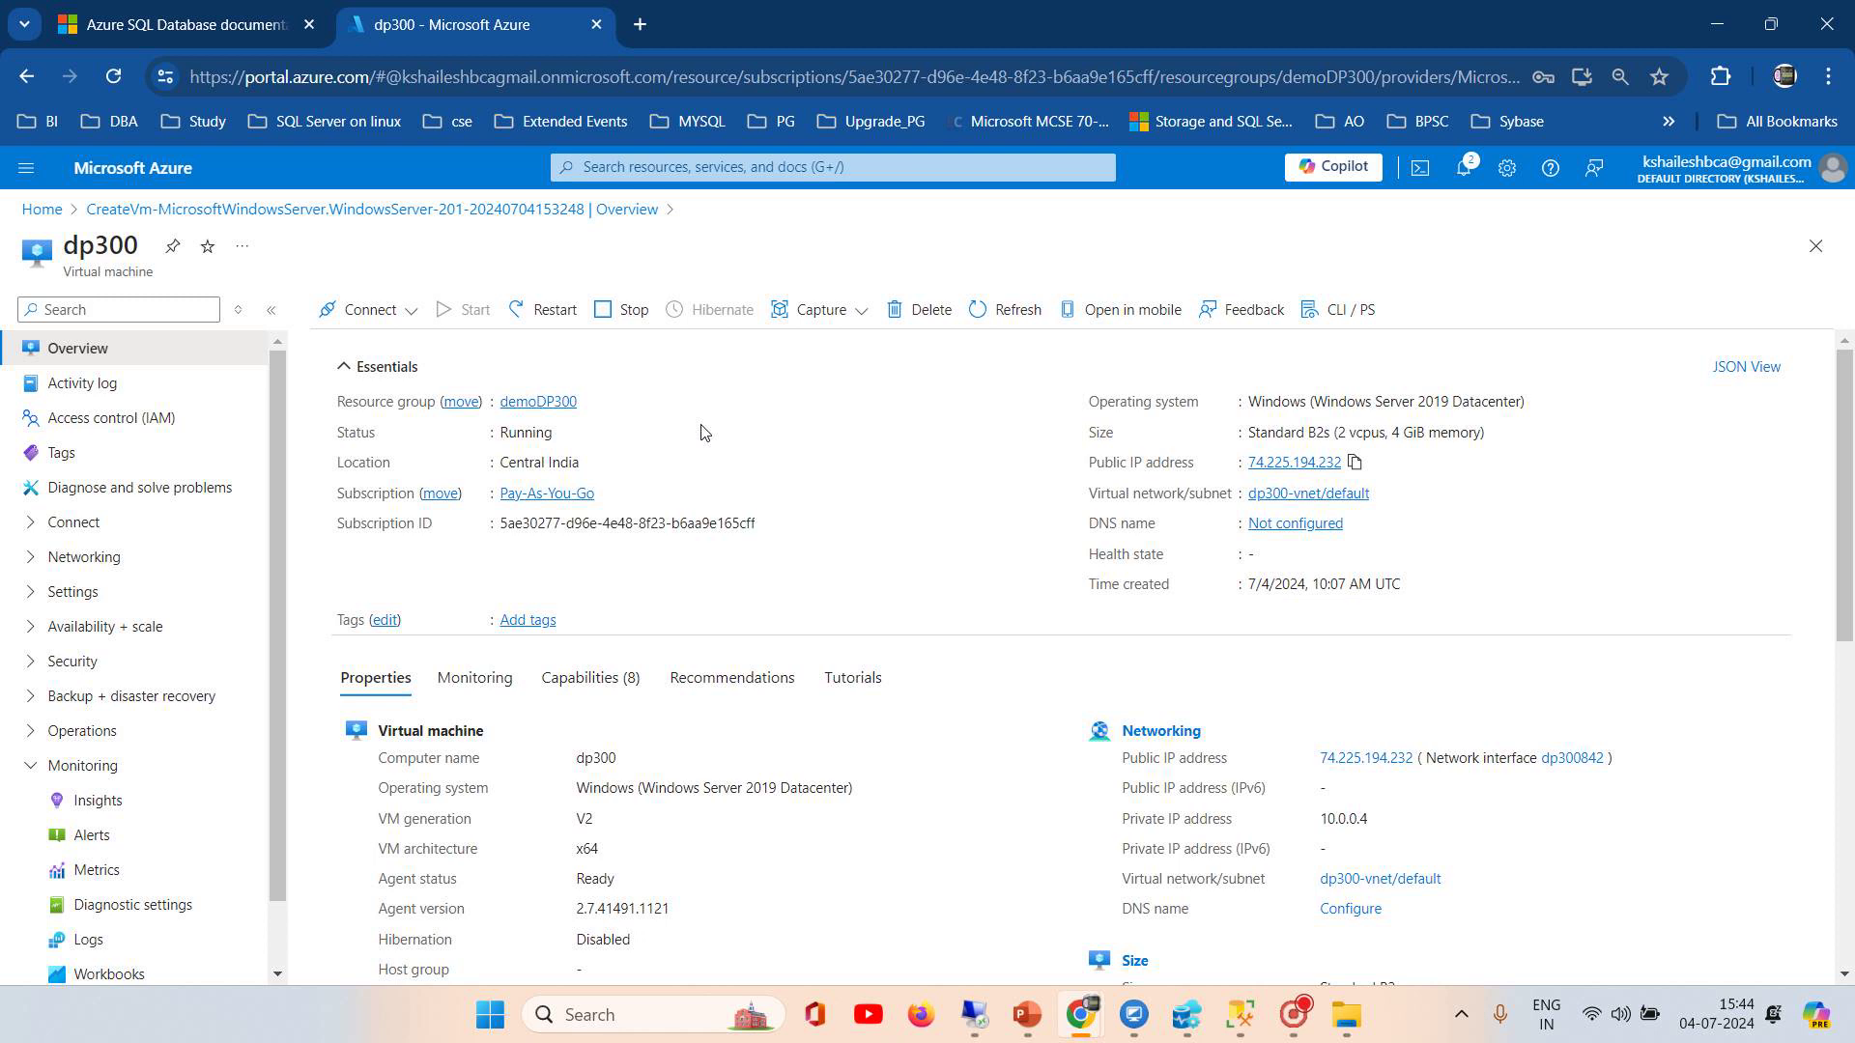
Step: Review the dp300 VM properties and open its Operating system settings to look up the administrator username
{"action": "left_click_drag", "start_coordinate": [1847, 420], "coordinate": [1848, 494]}
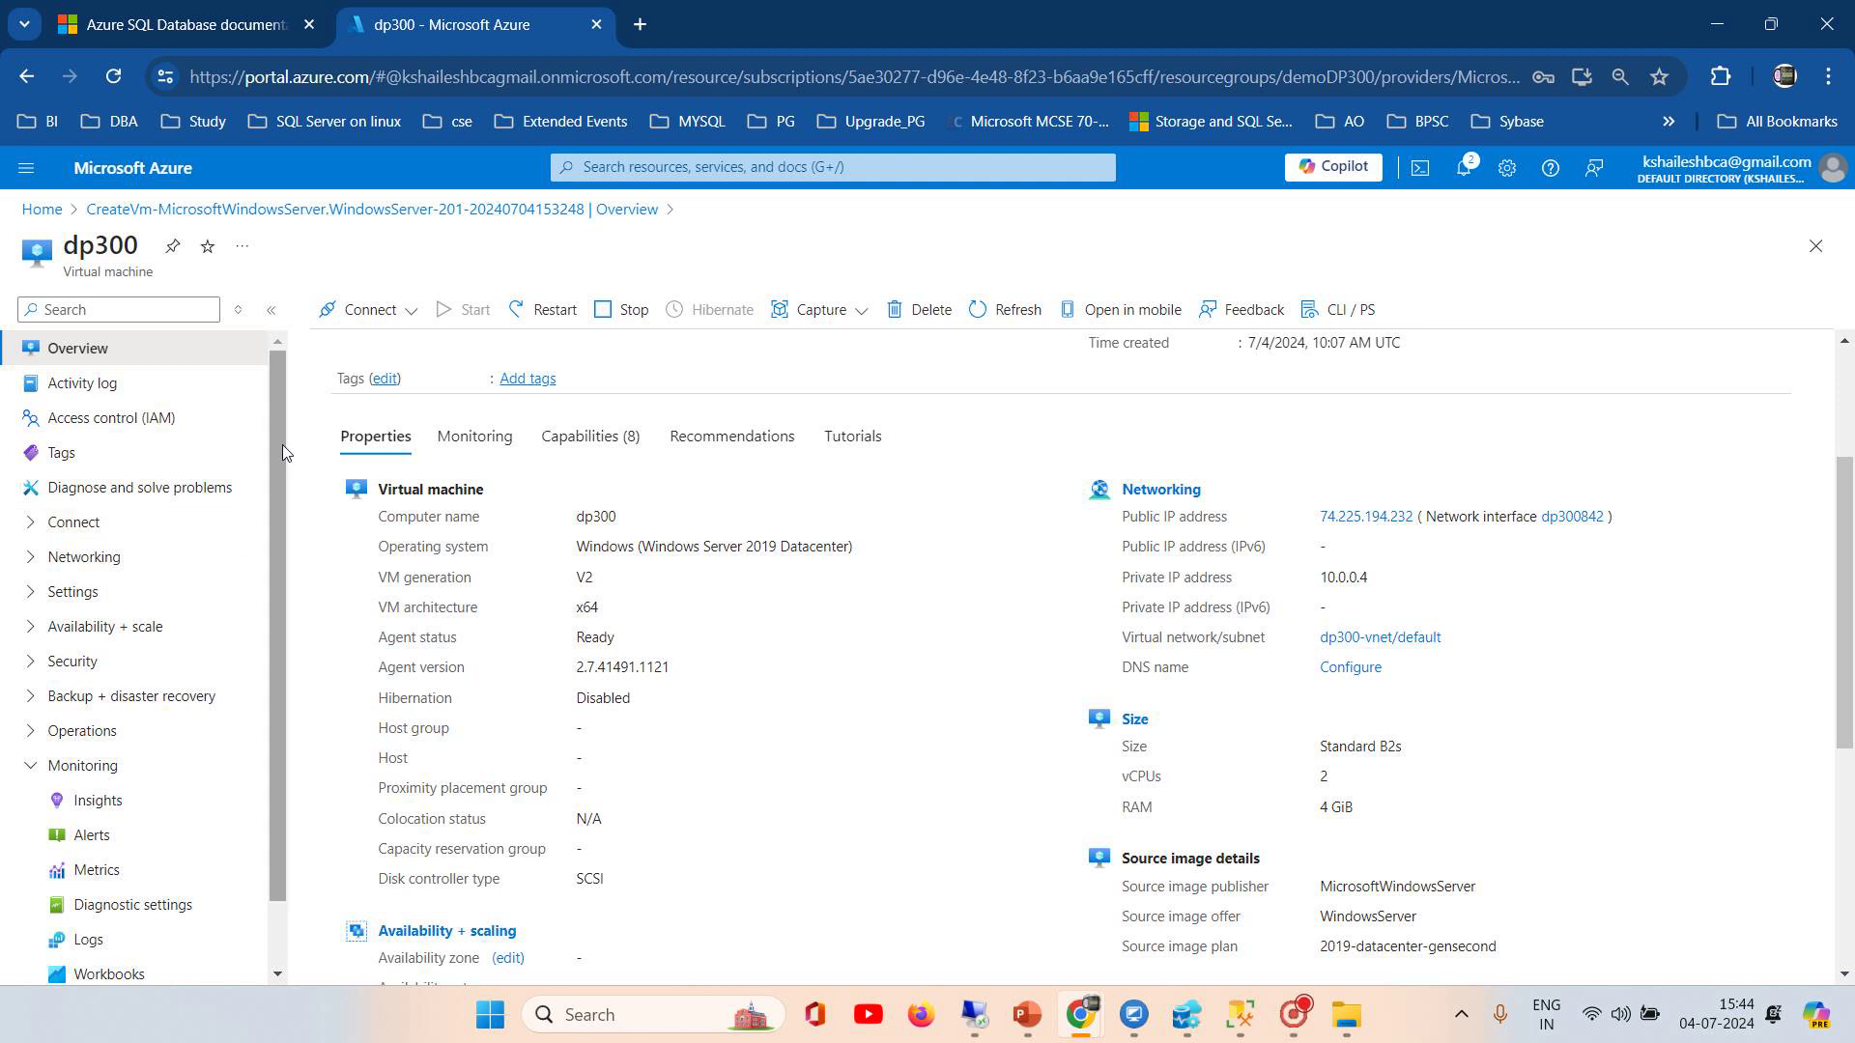
{"action": "left_click_drag", "start_coordinate": [275, 445], "coordinate": [274, 561]}
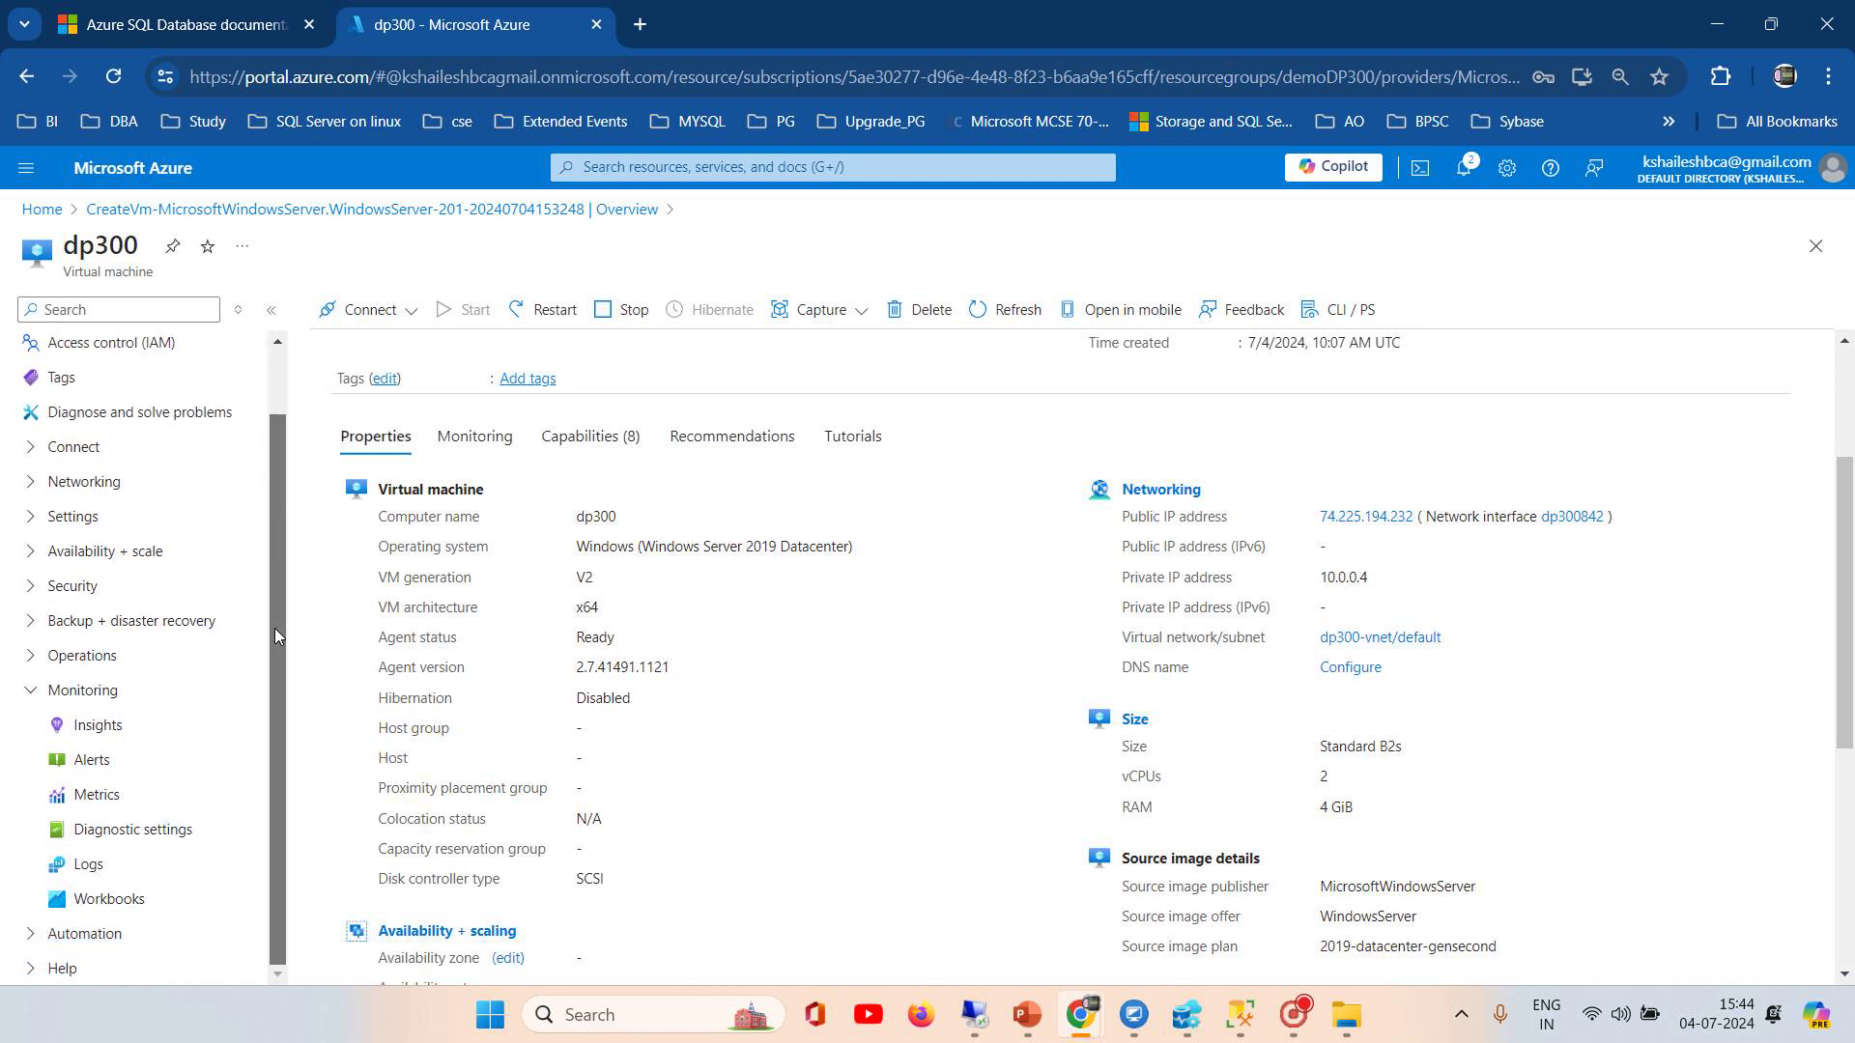
{"action": "left_click_drag", "start_coordinate": [275, 636], "coordinate": [274, 626]}
{"action": "left_click", "coordinate": [38, 525]}
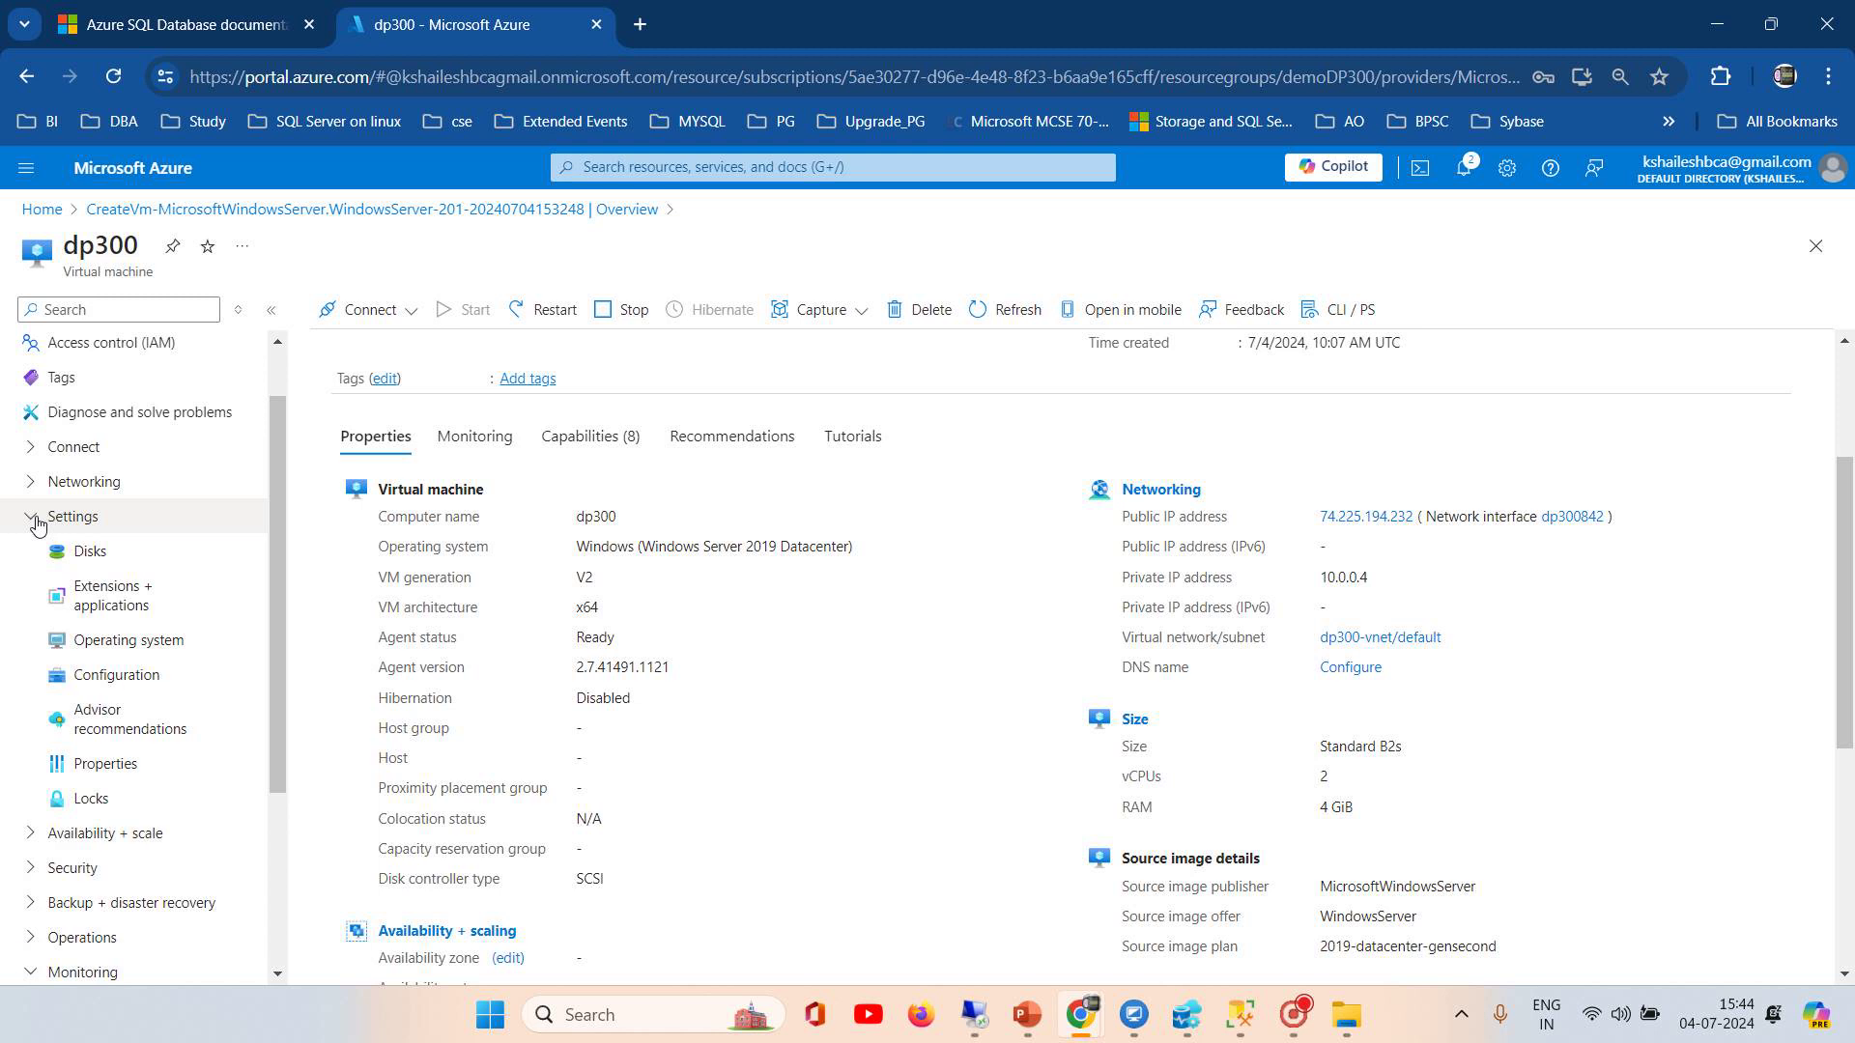
{"action": "left_click", "coordinate": [39, 525]}
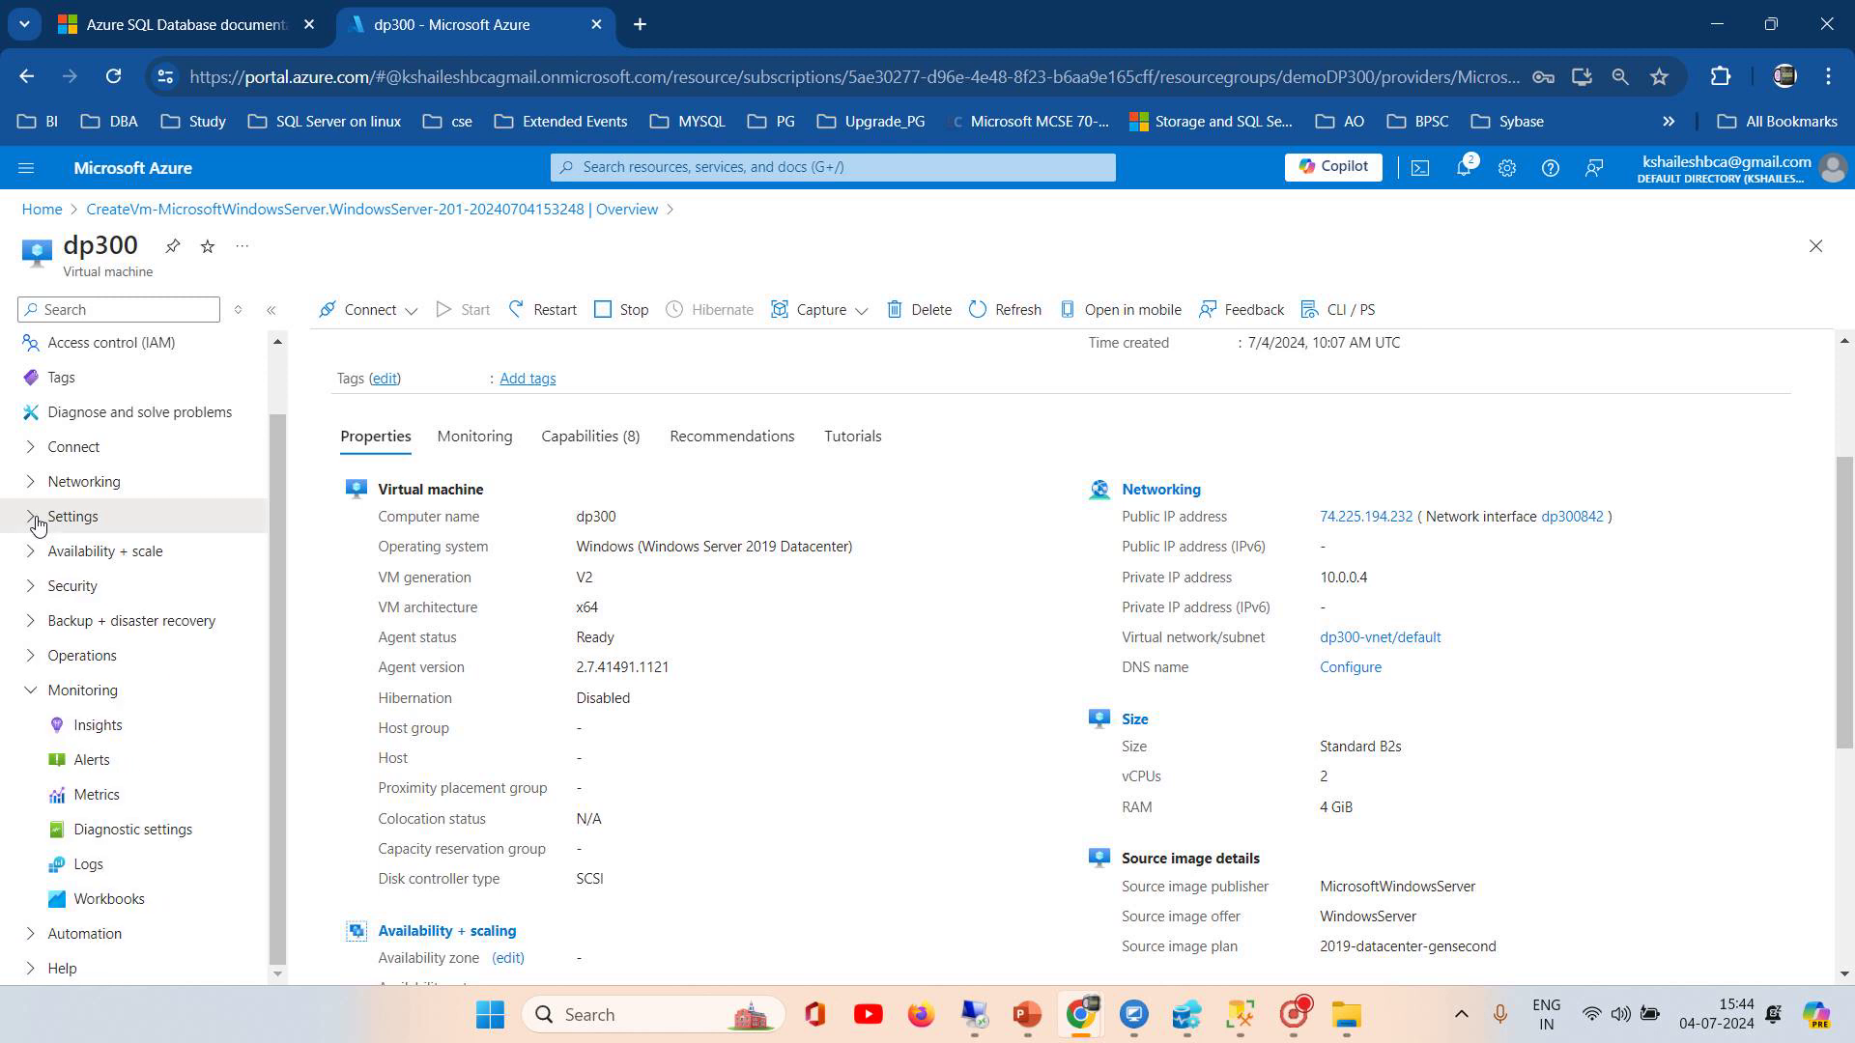
{"action": "left_click", "coordinate": [39, 524]}
{"action": "left_click", "coordinate": [105, 649]}
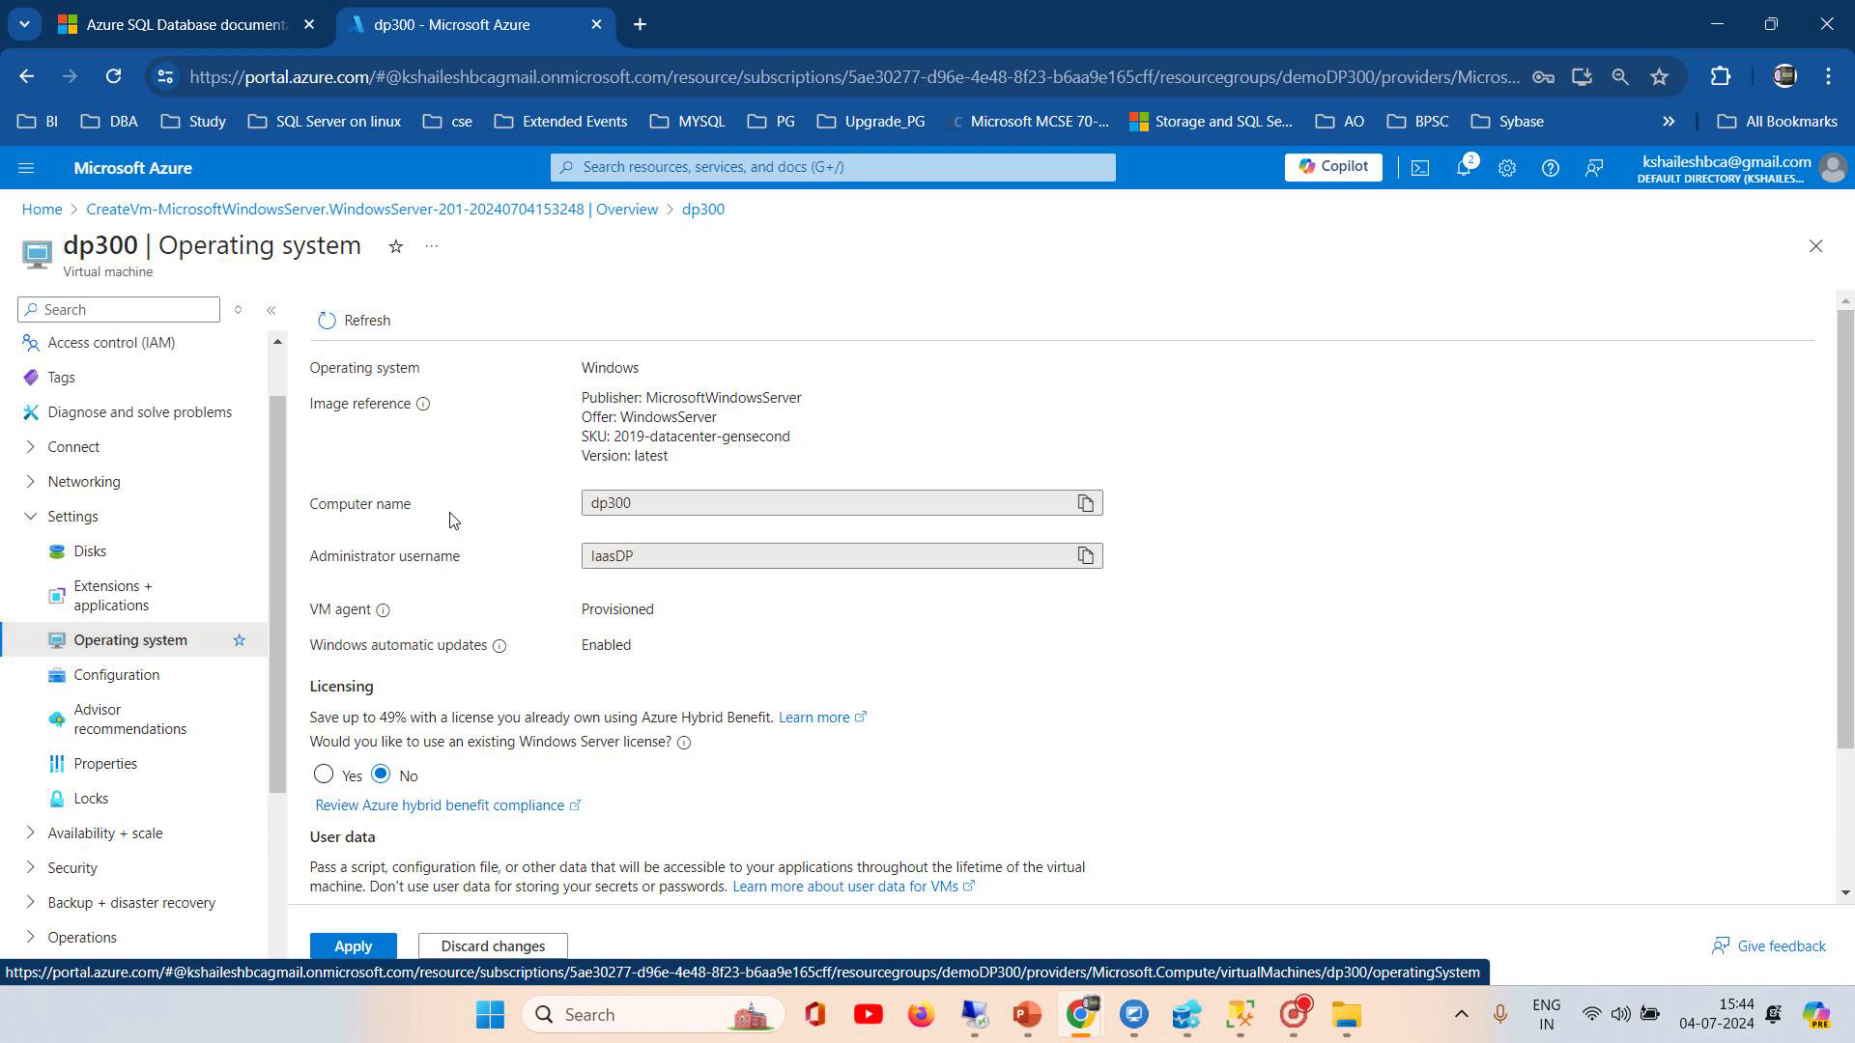
Step: Sign in to the Remote Desktop Connection with the user name iaasdp and the account password, accepting the certificate warning
{"action": "left_click", "coordinate": [974, 1034]}
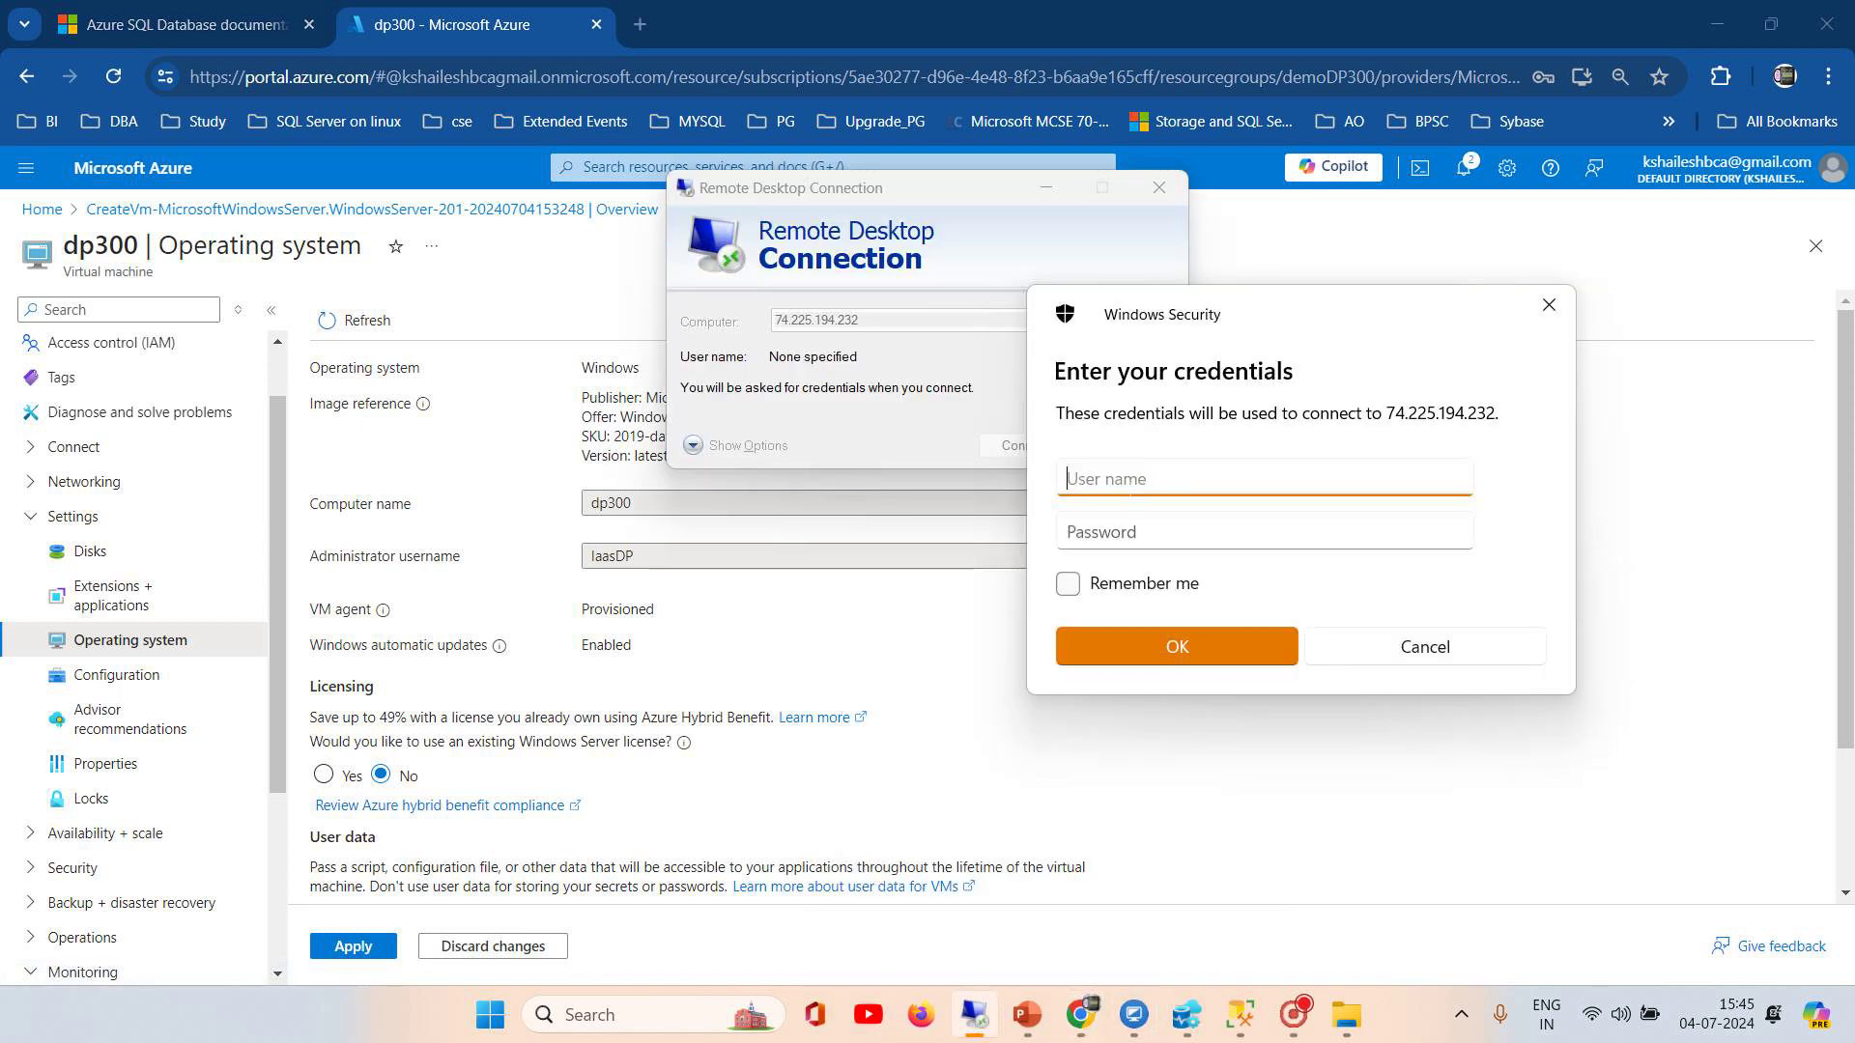
{"action": "type", "text": "iaasdp"}
{"action": "key", "text": "Tab"}
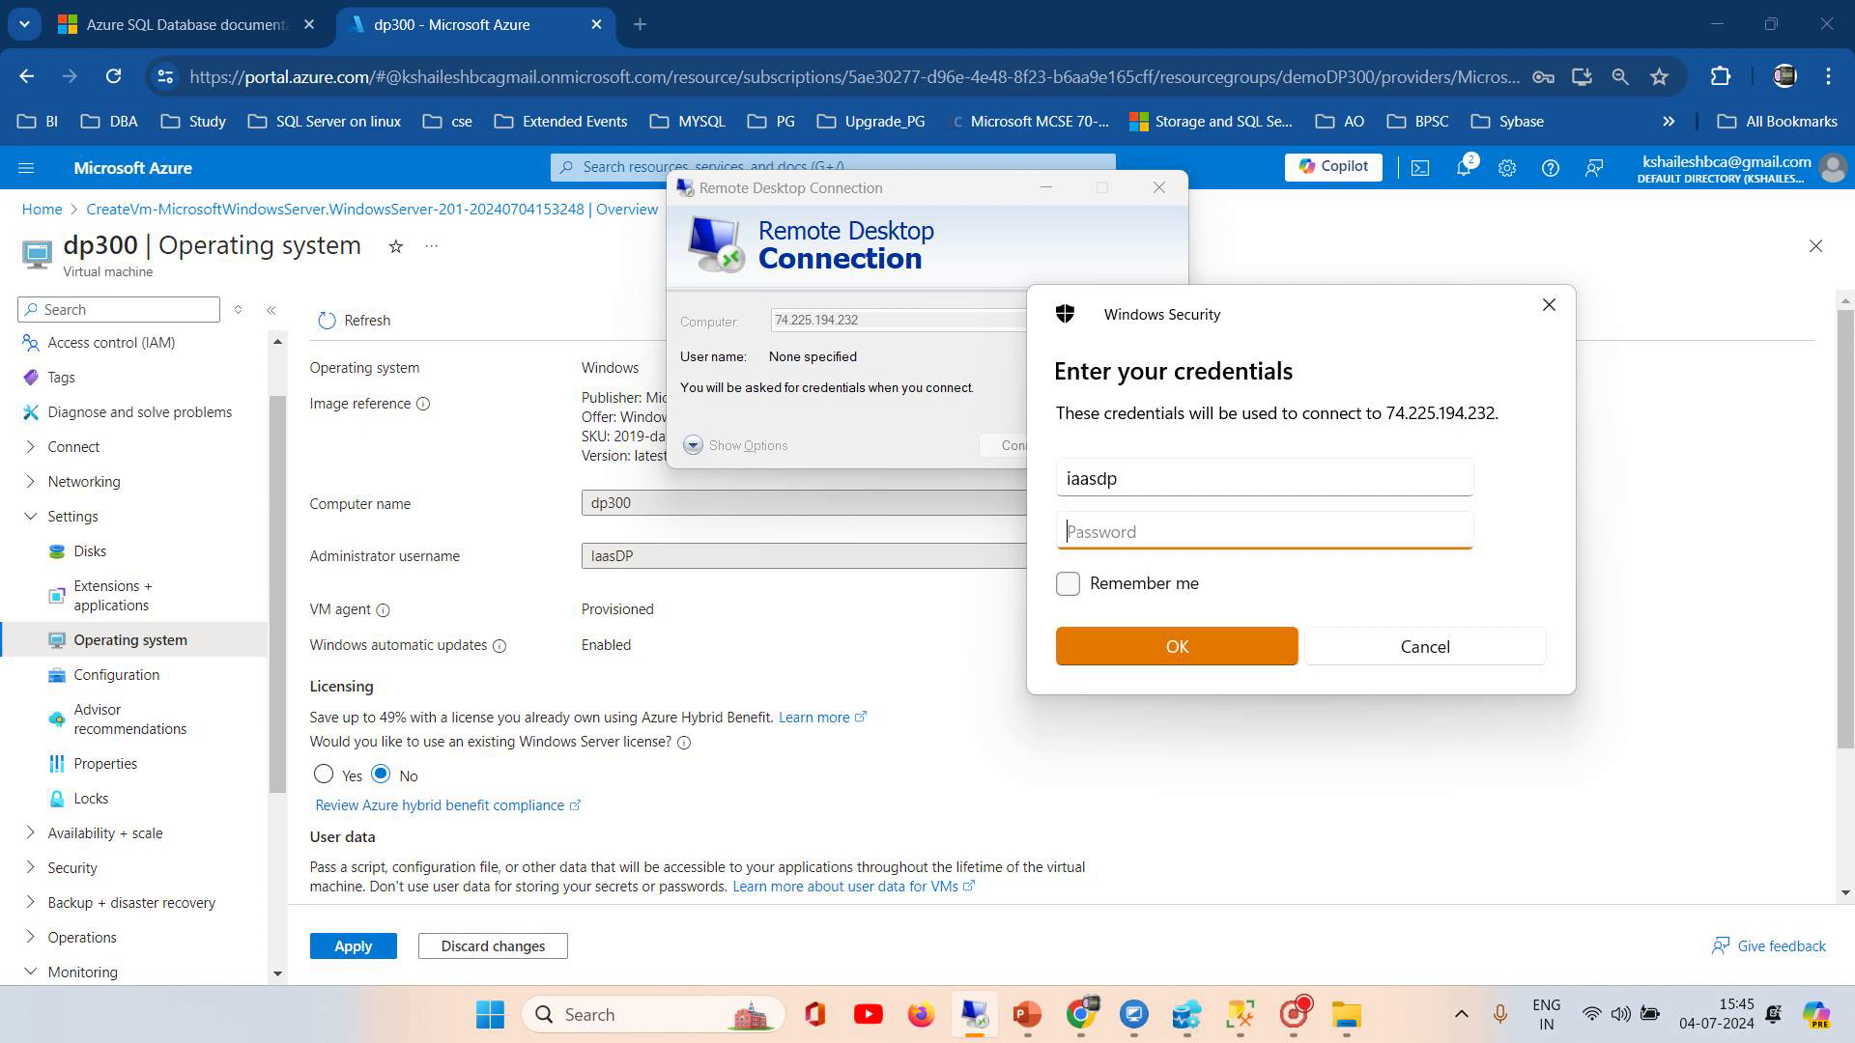
{"action": "type", "text": "************"}
{"action": "left_click", "coordinate": [1142, 652]}
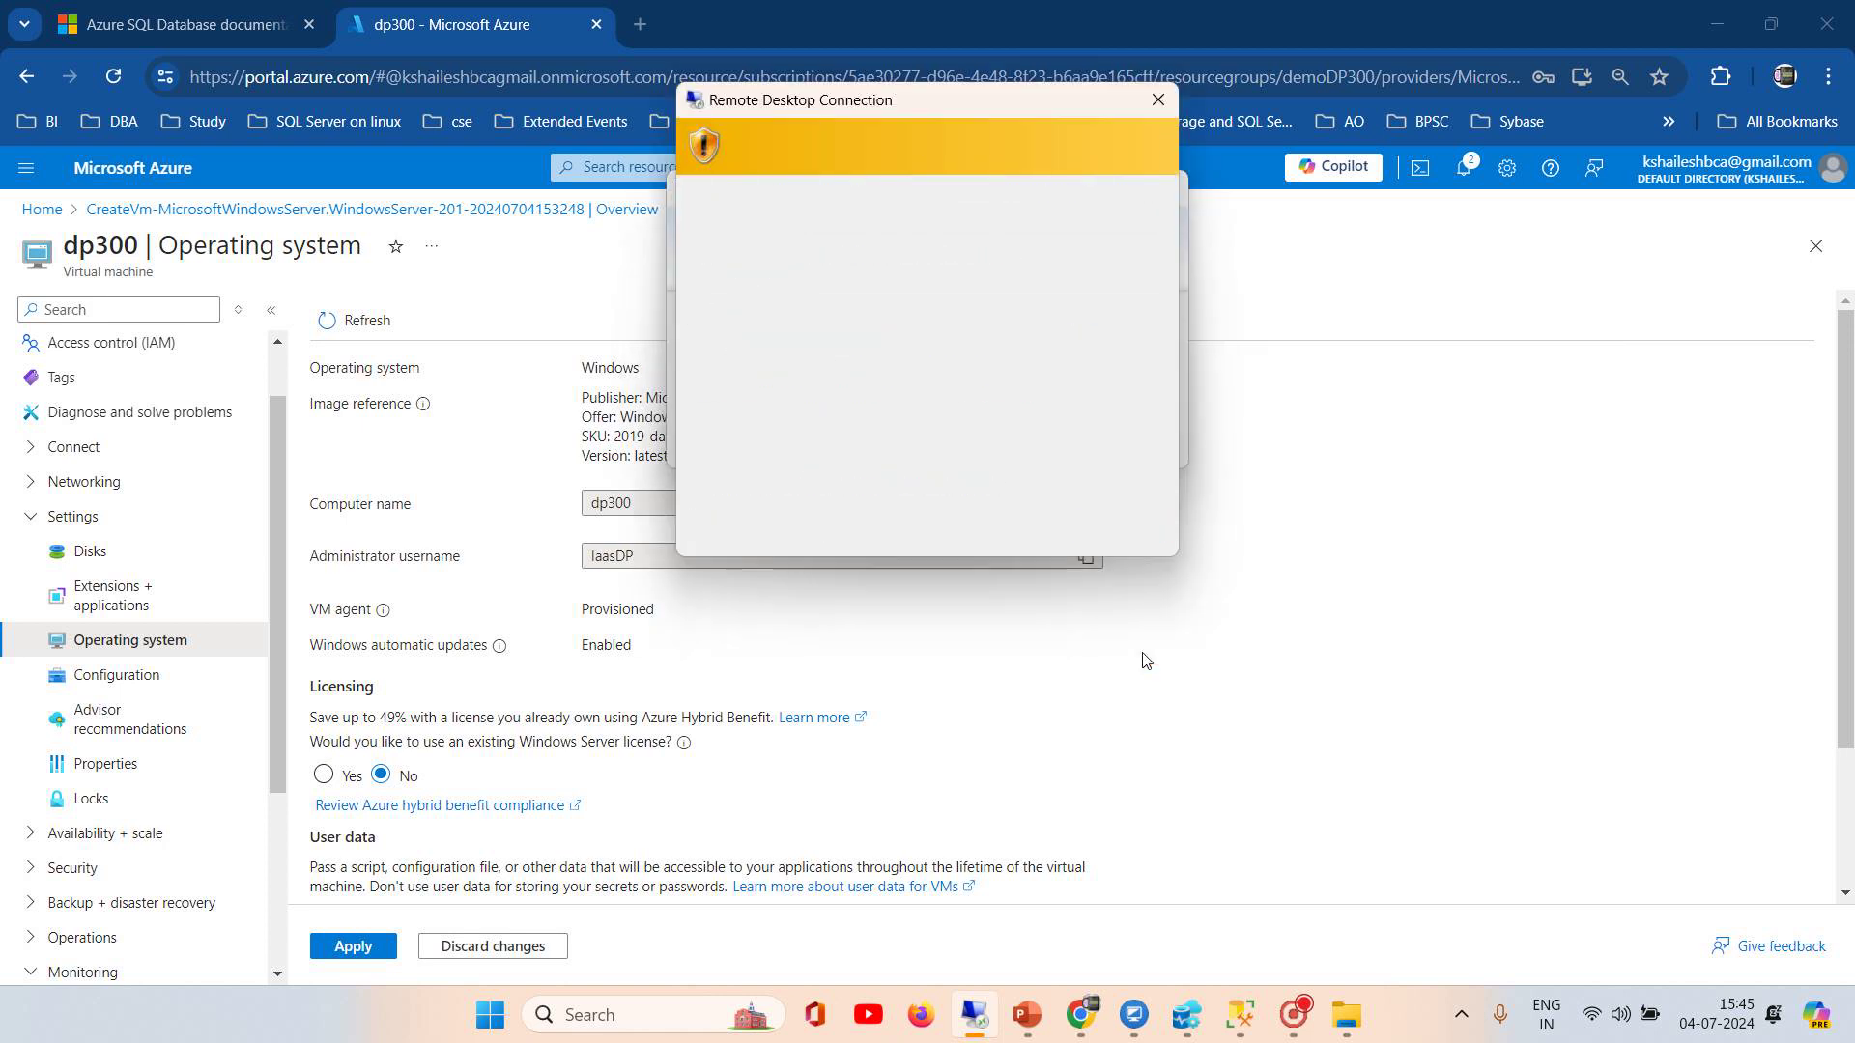
{"action": "left_click", "coordinate": [1015, 534]}
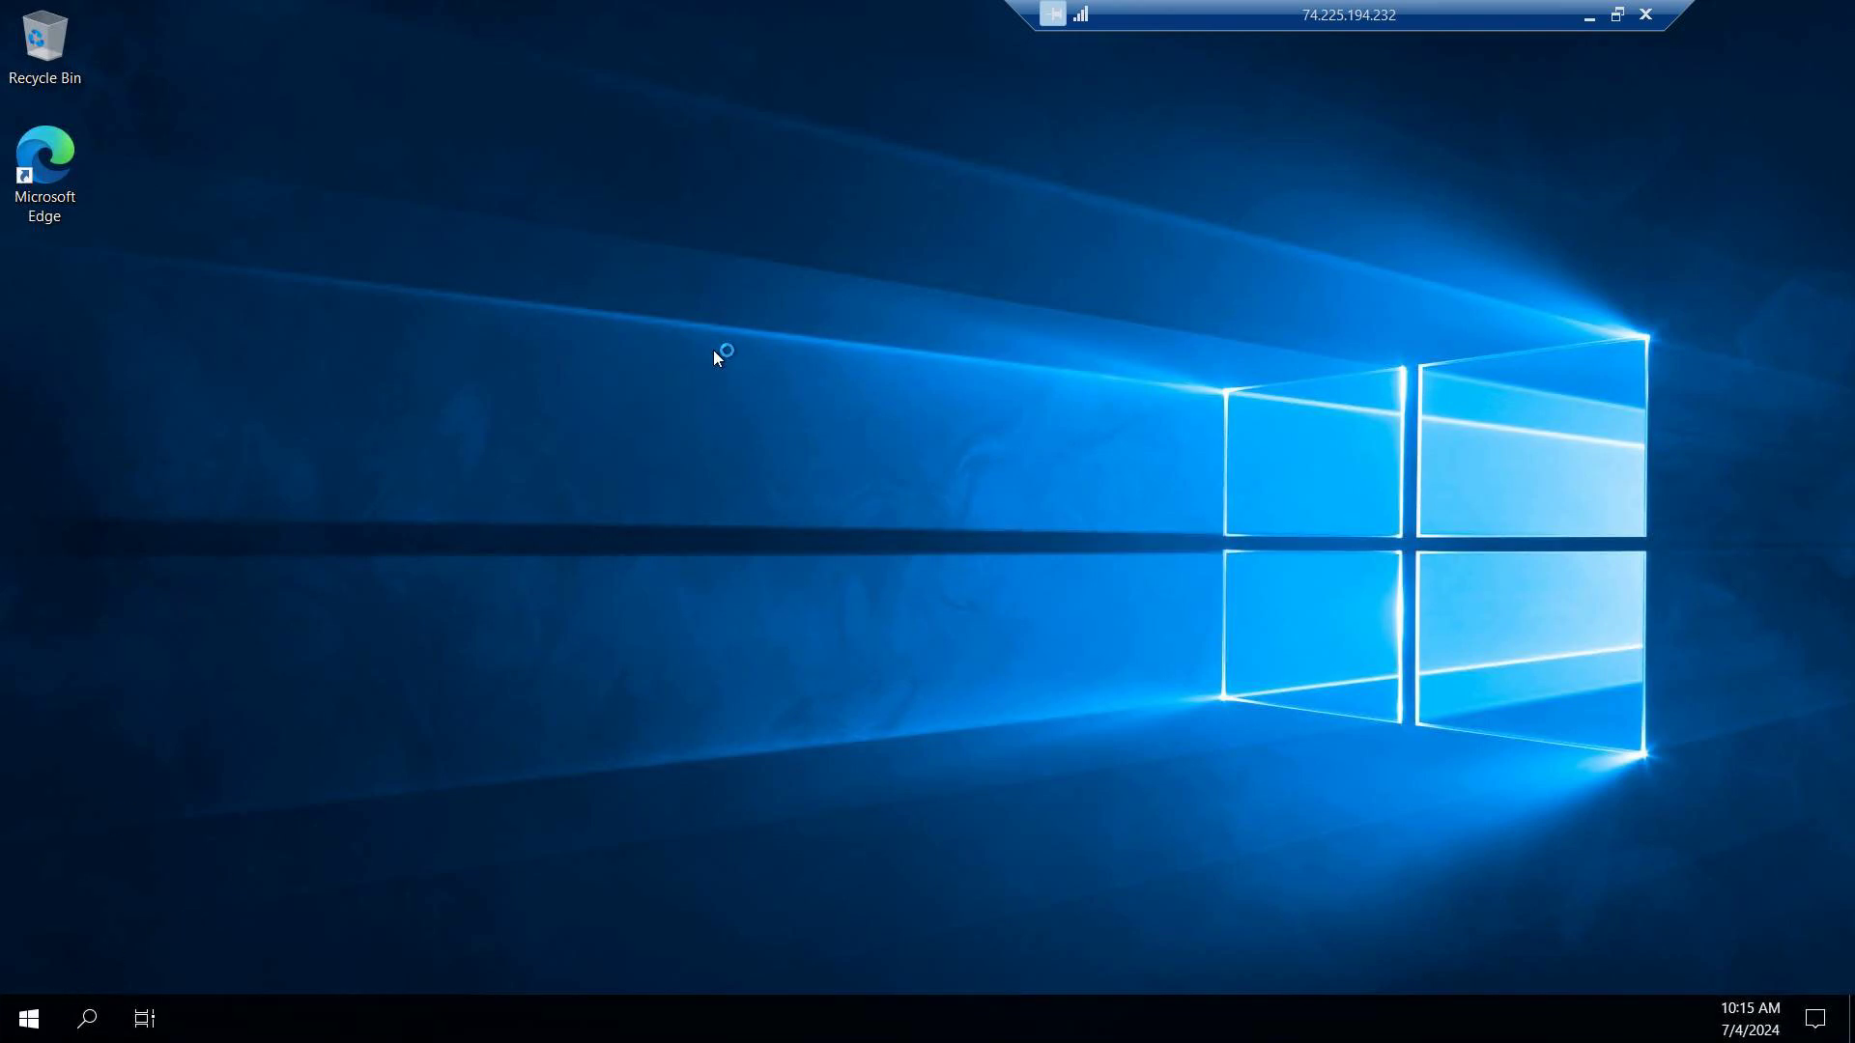
Step: Dismiss the Server Manager message about Windows Admin Center, view the Local Server and All Servers pages, and minimize Server Manager
{"action": "left_click", "coordinate": [28, 1032]}
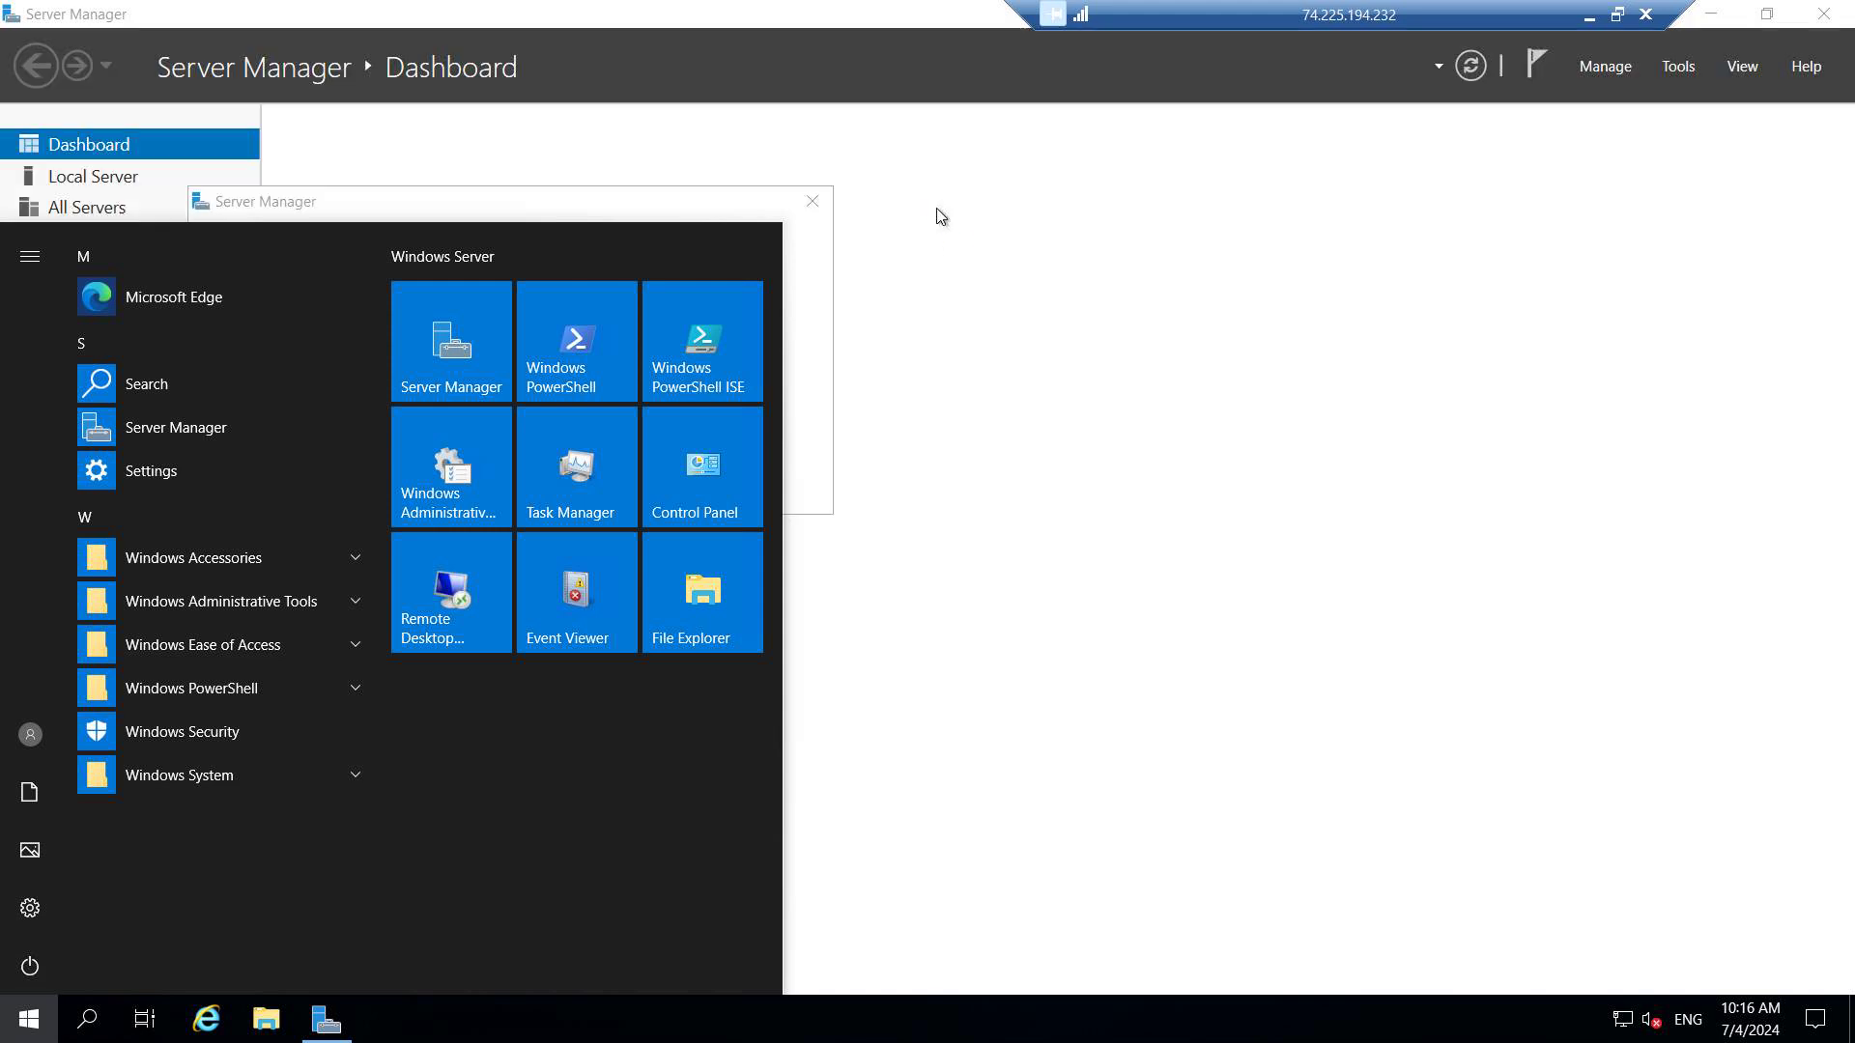
{"action": "left_click", "coordinate": [942, 217]}
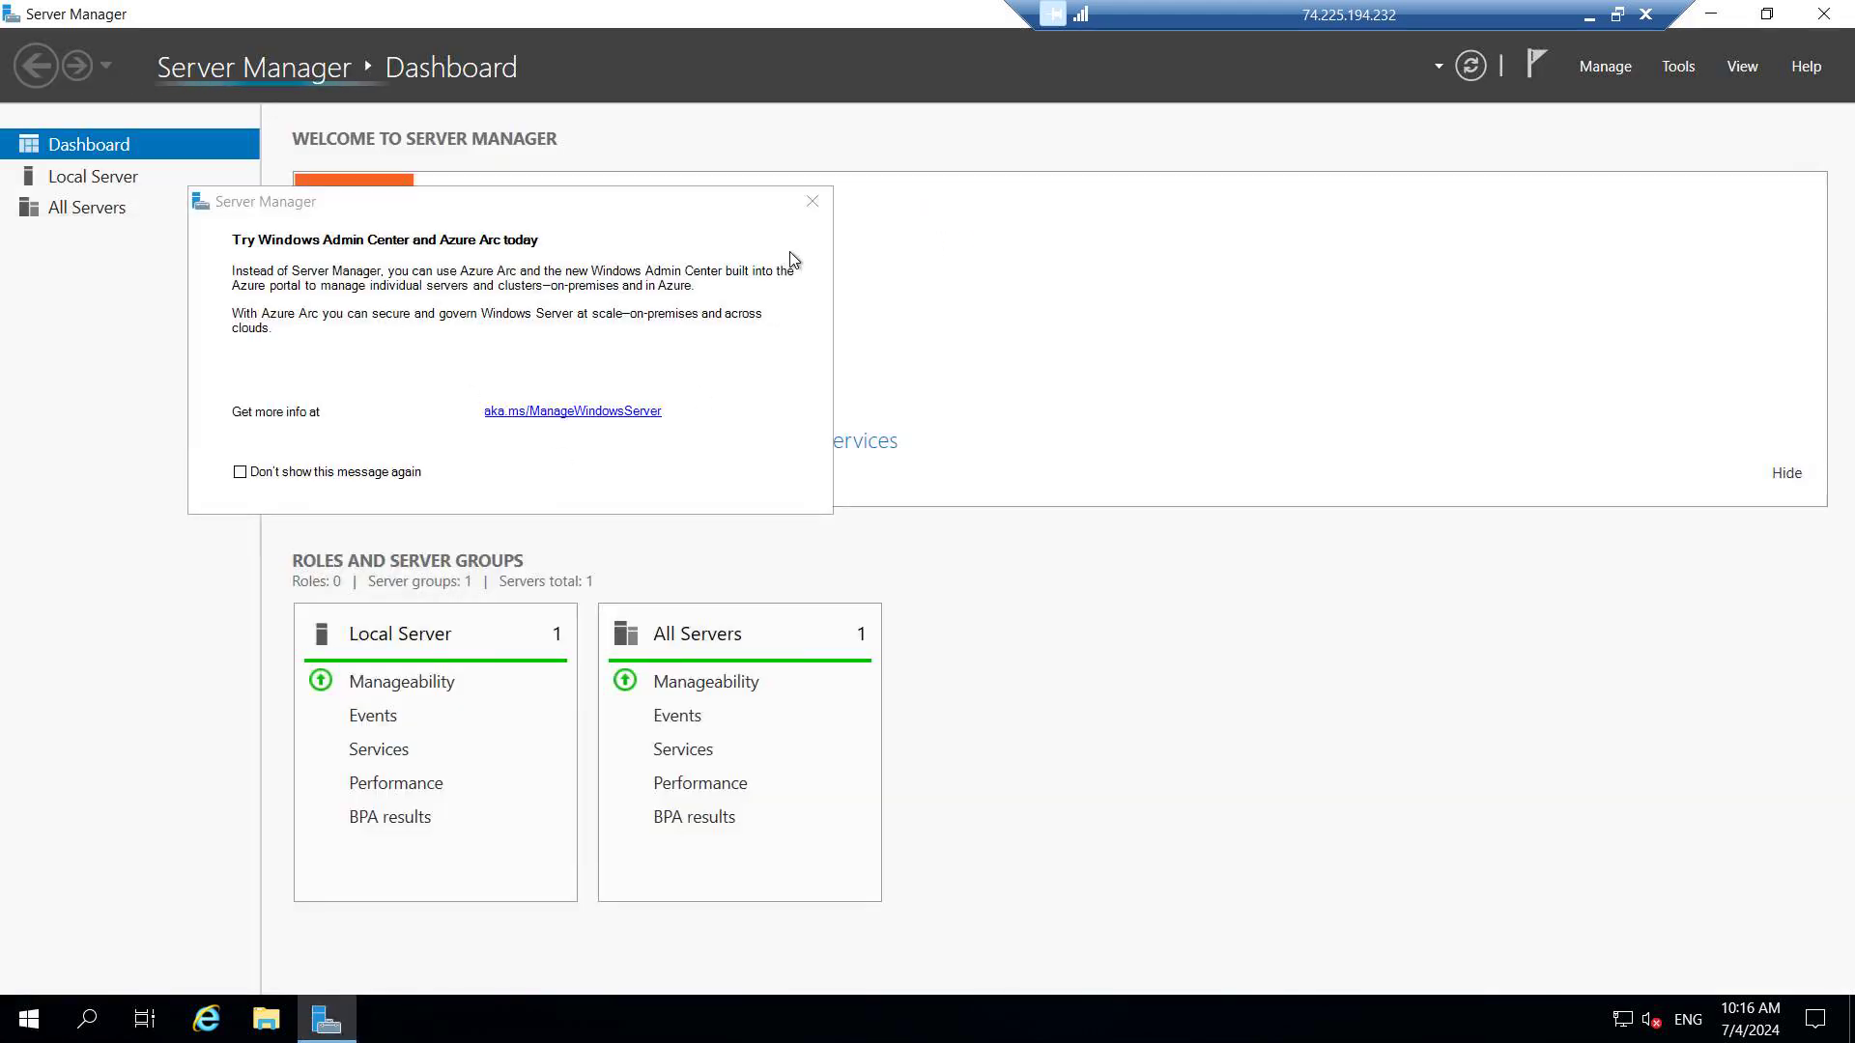
{"action": "left_click", "coordinate": [812, 203]}
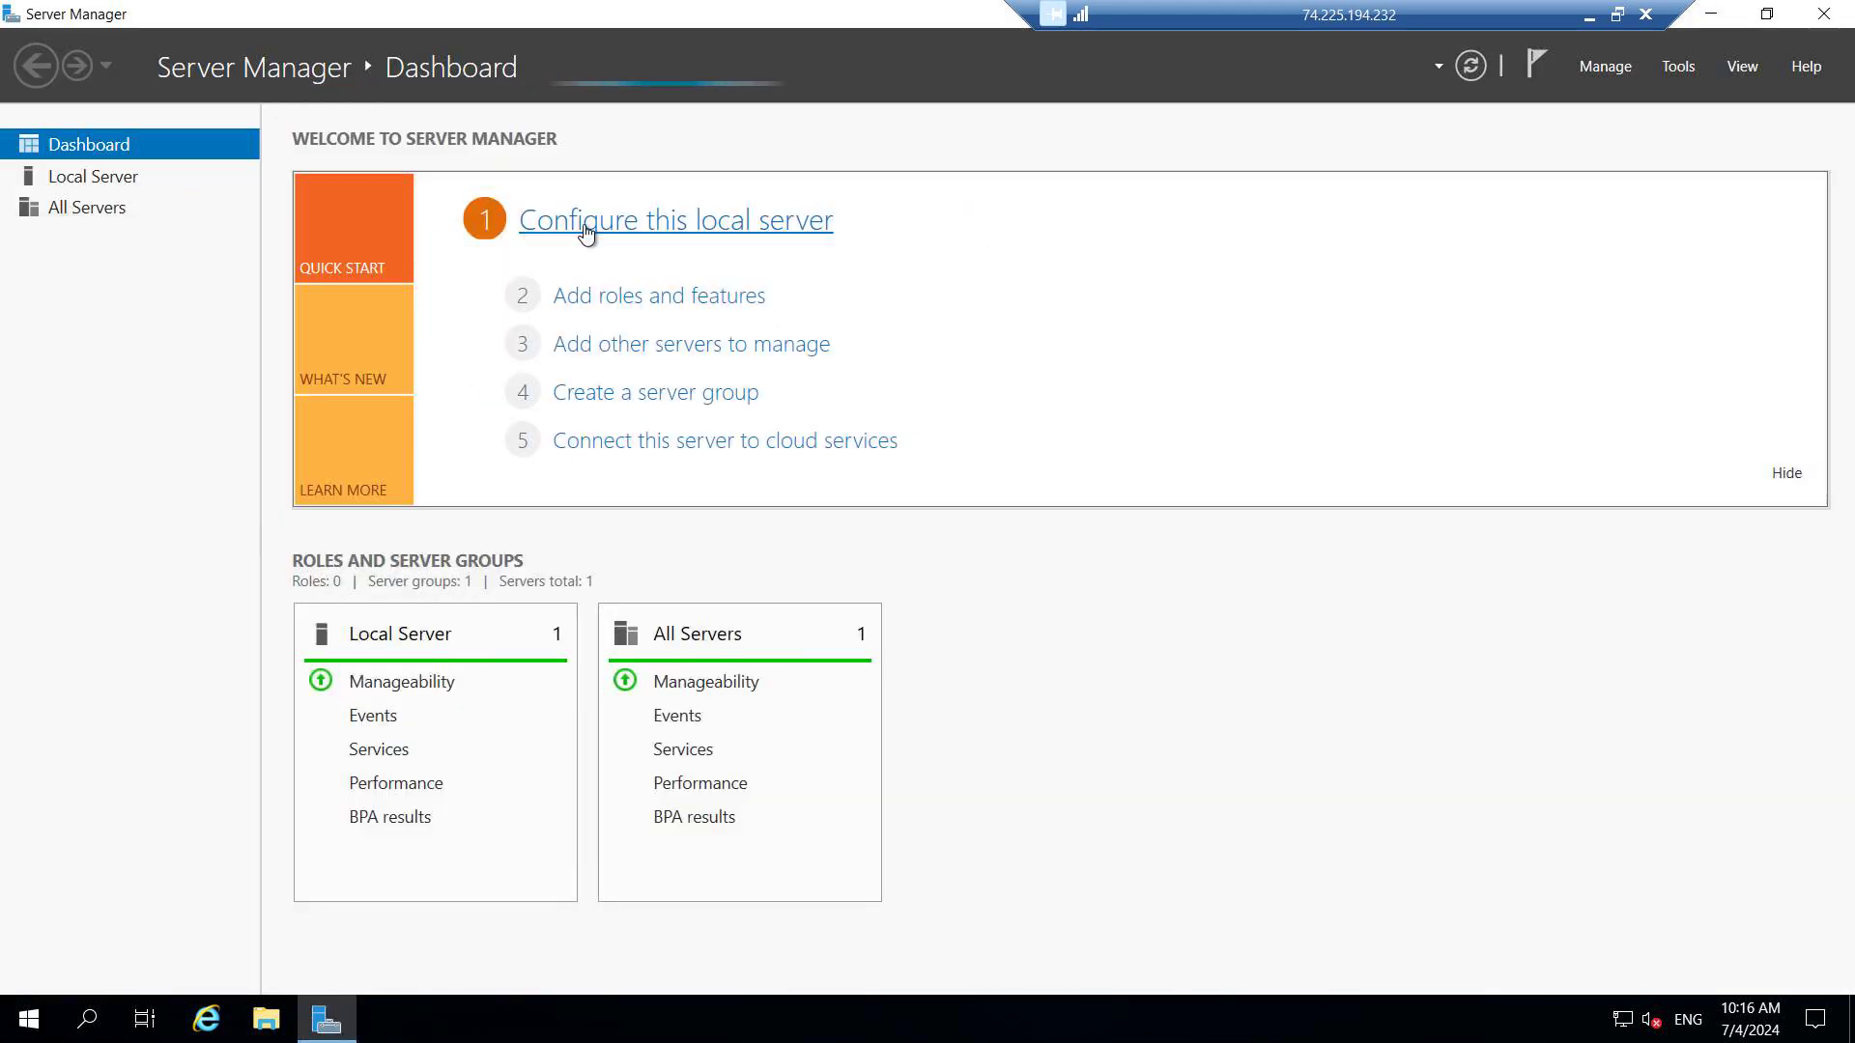
{"action": "left_click", "coordinate": [102, 181]}
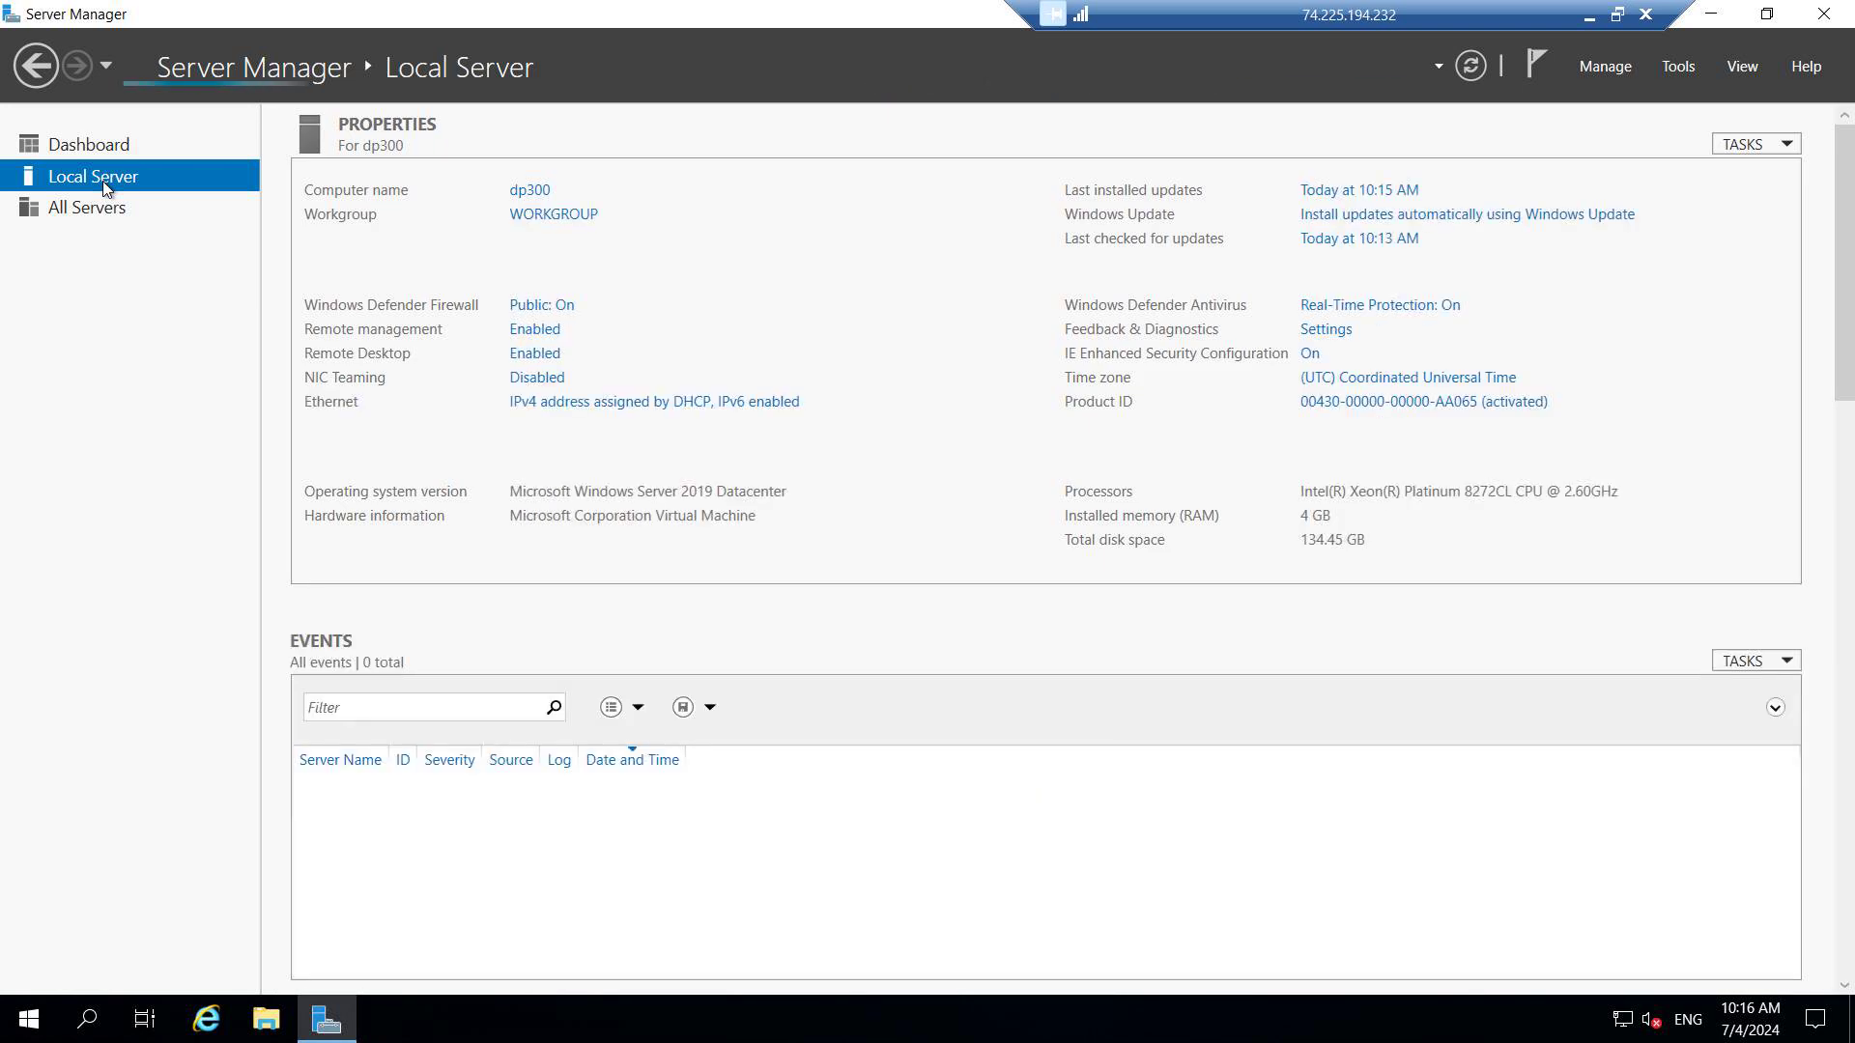
{"action": "left_click", "coordinate": [81, 209]}
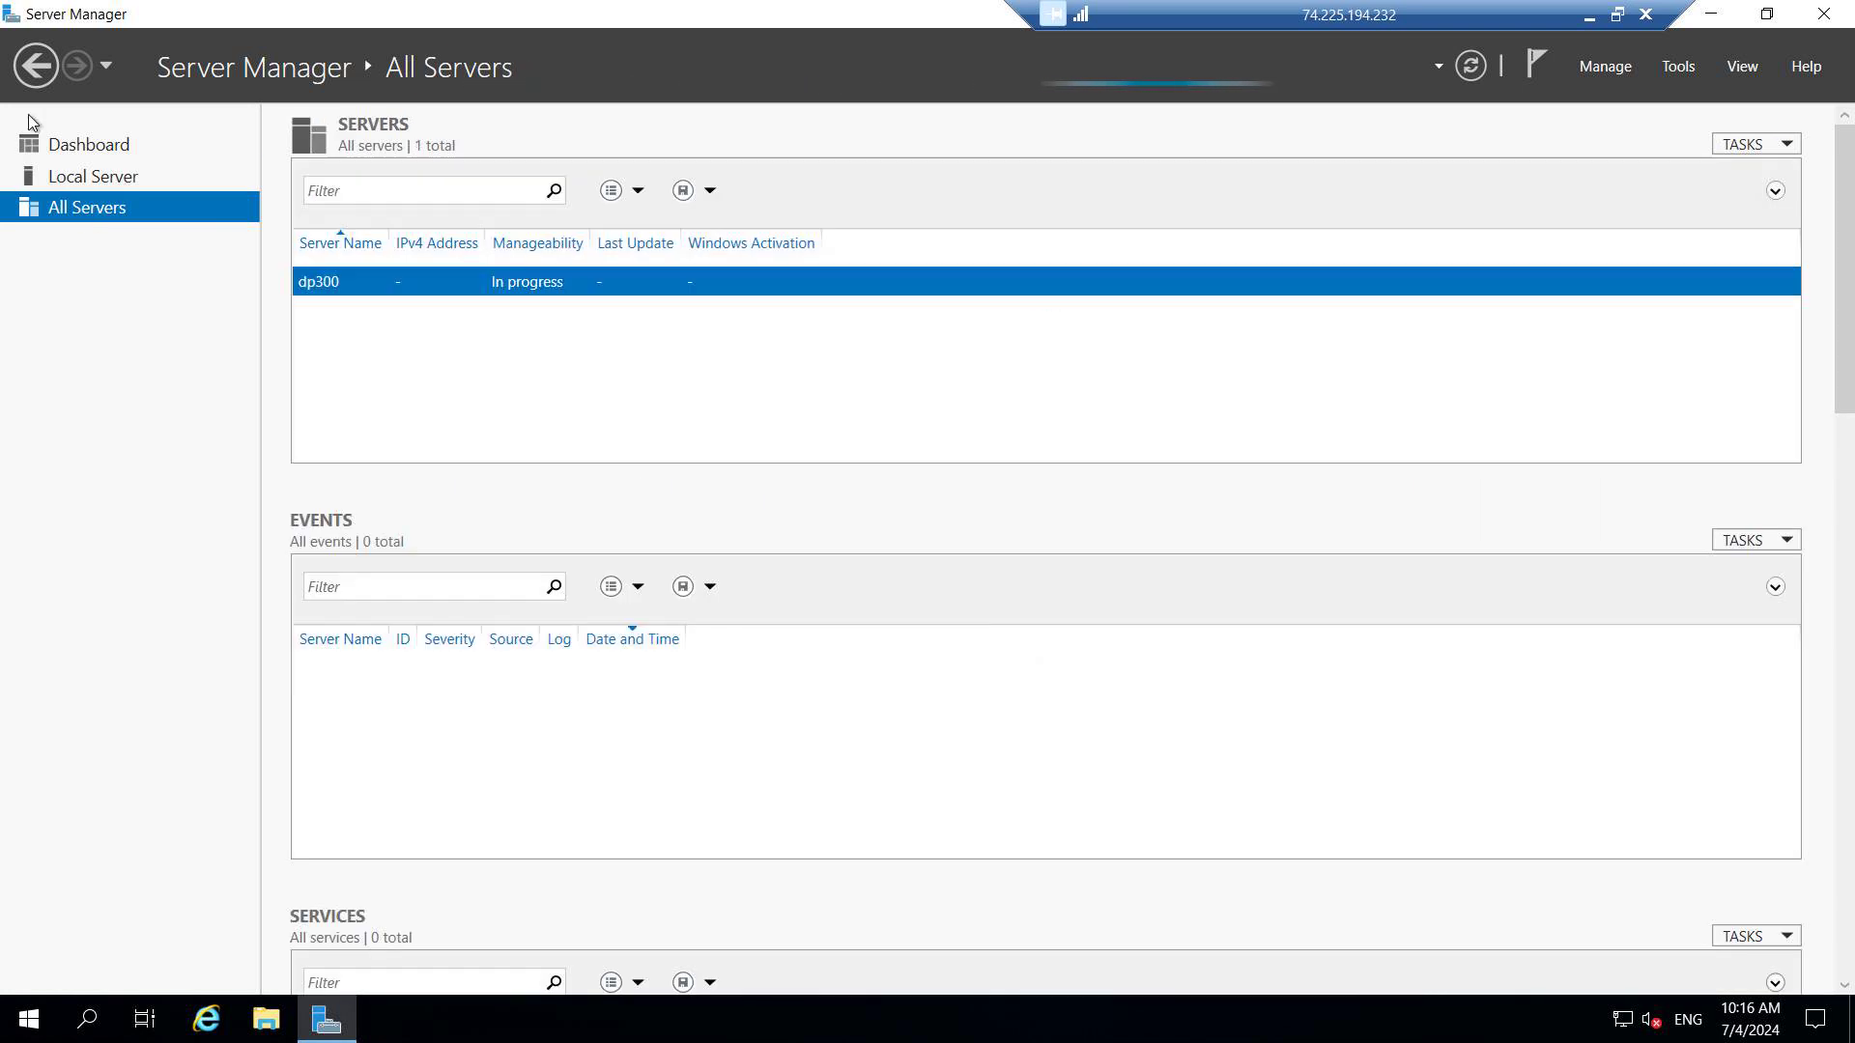
{"action": "left_click", "coordinate": [65, 142]}
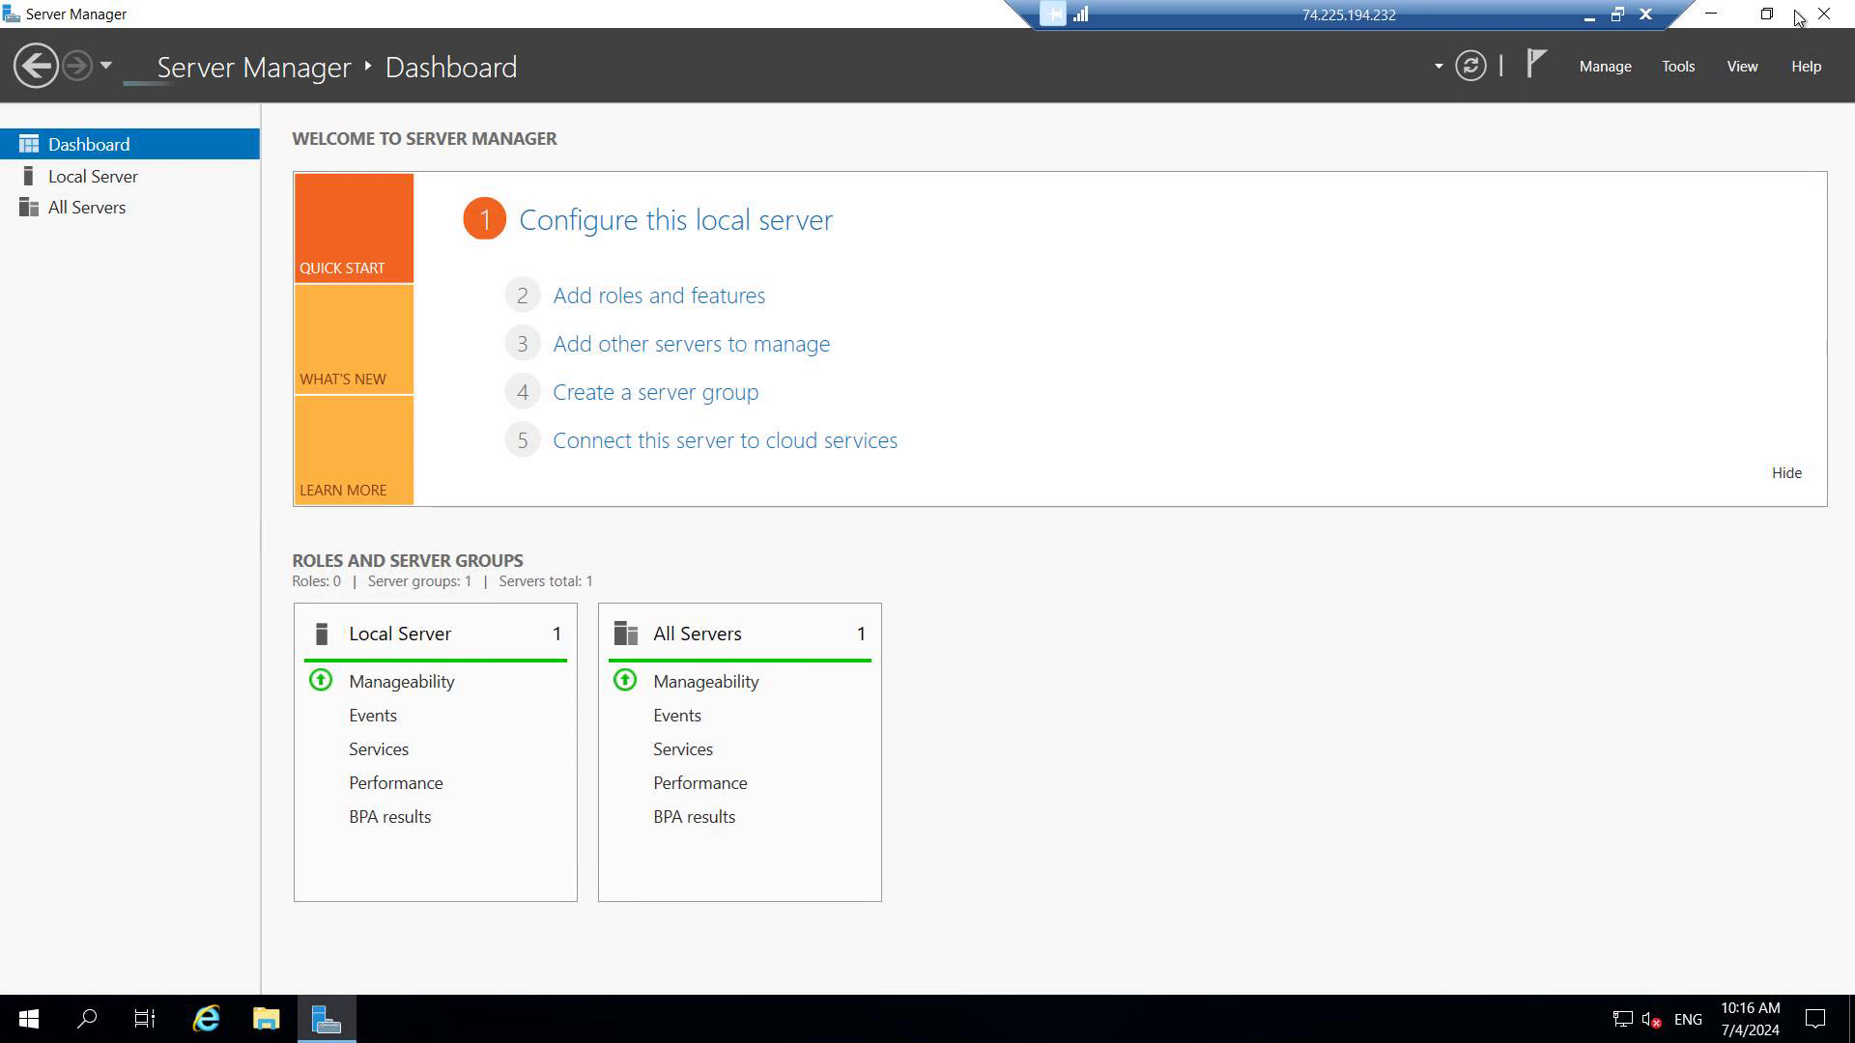
{"action": "left_click", "coordinate": [1723, 23]}
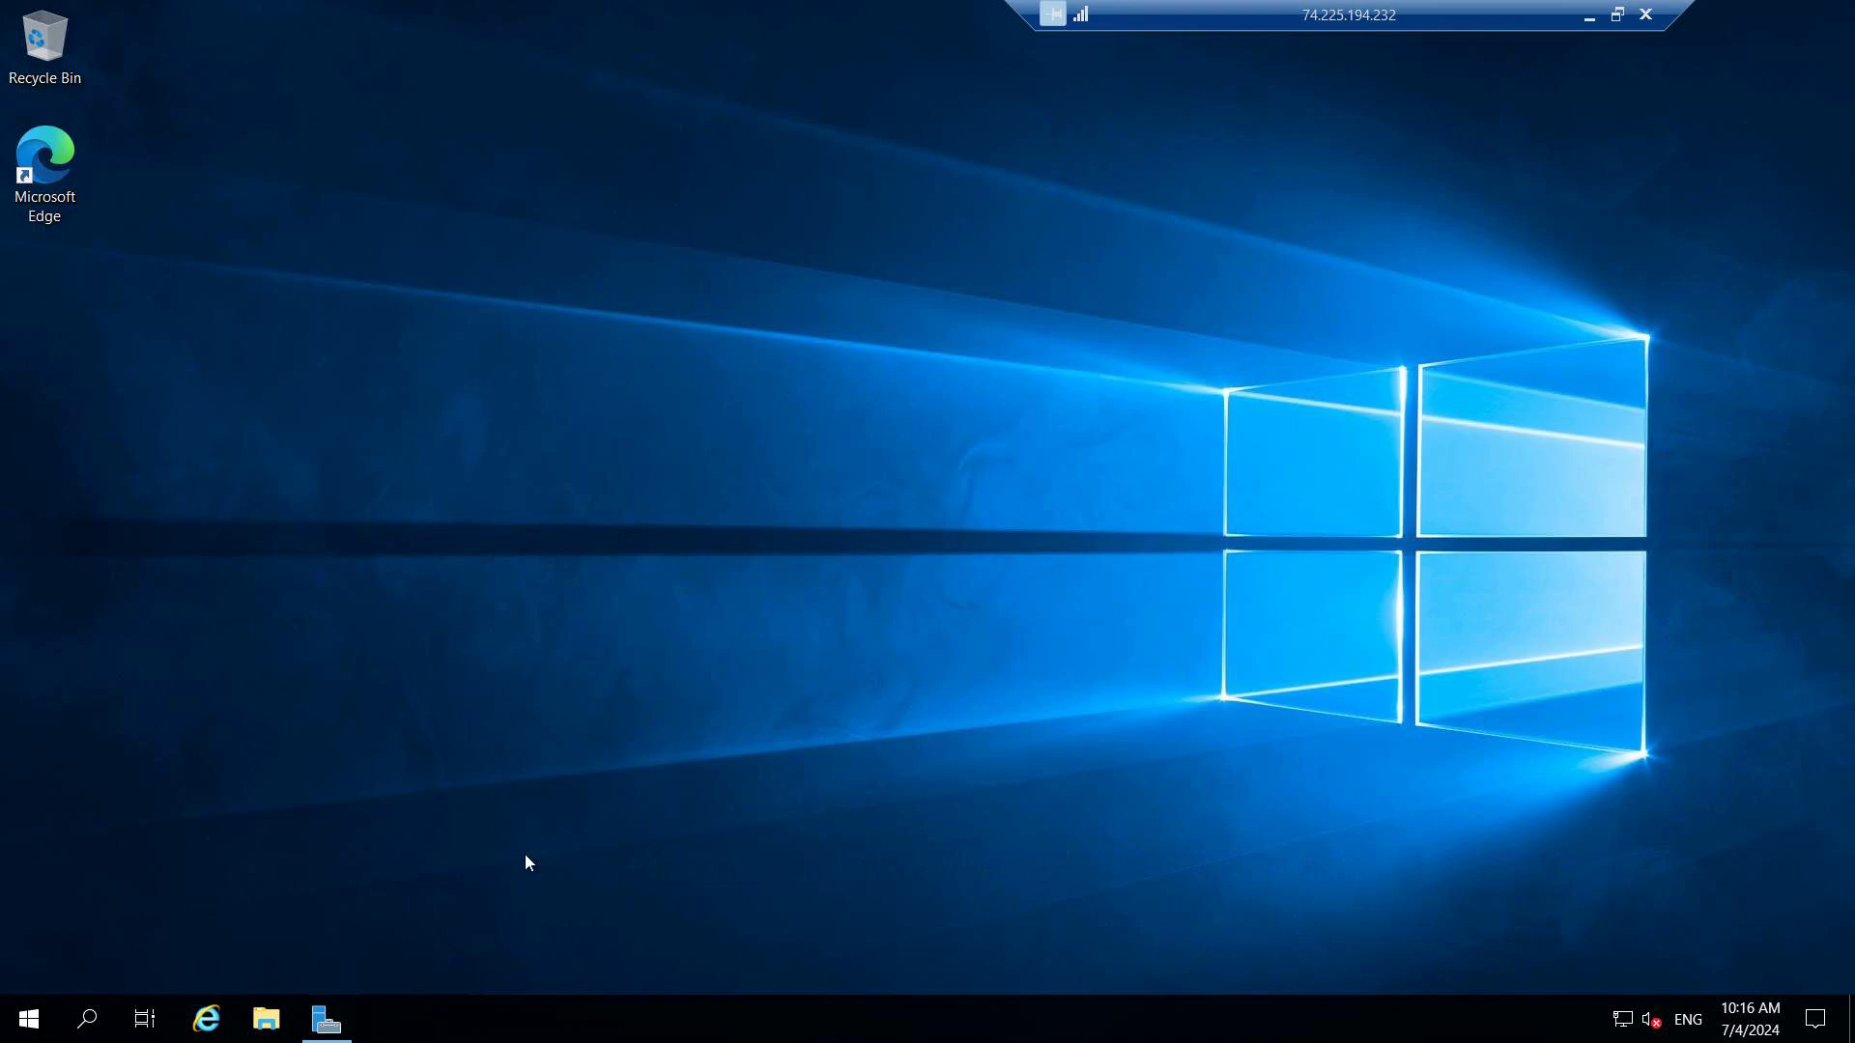
Step: Complete the Microsoft Edge first-run setup without signing in or importing Google data, and decline Internet Explorer 11's recommended settings
{"action": "left_click", "coordinate": [206, 1026]}
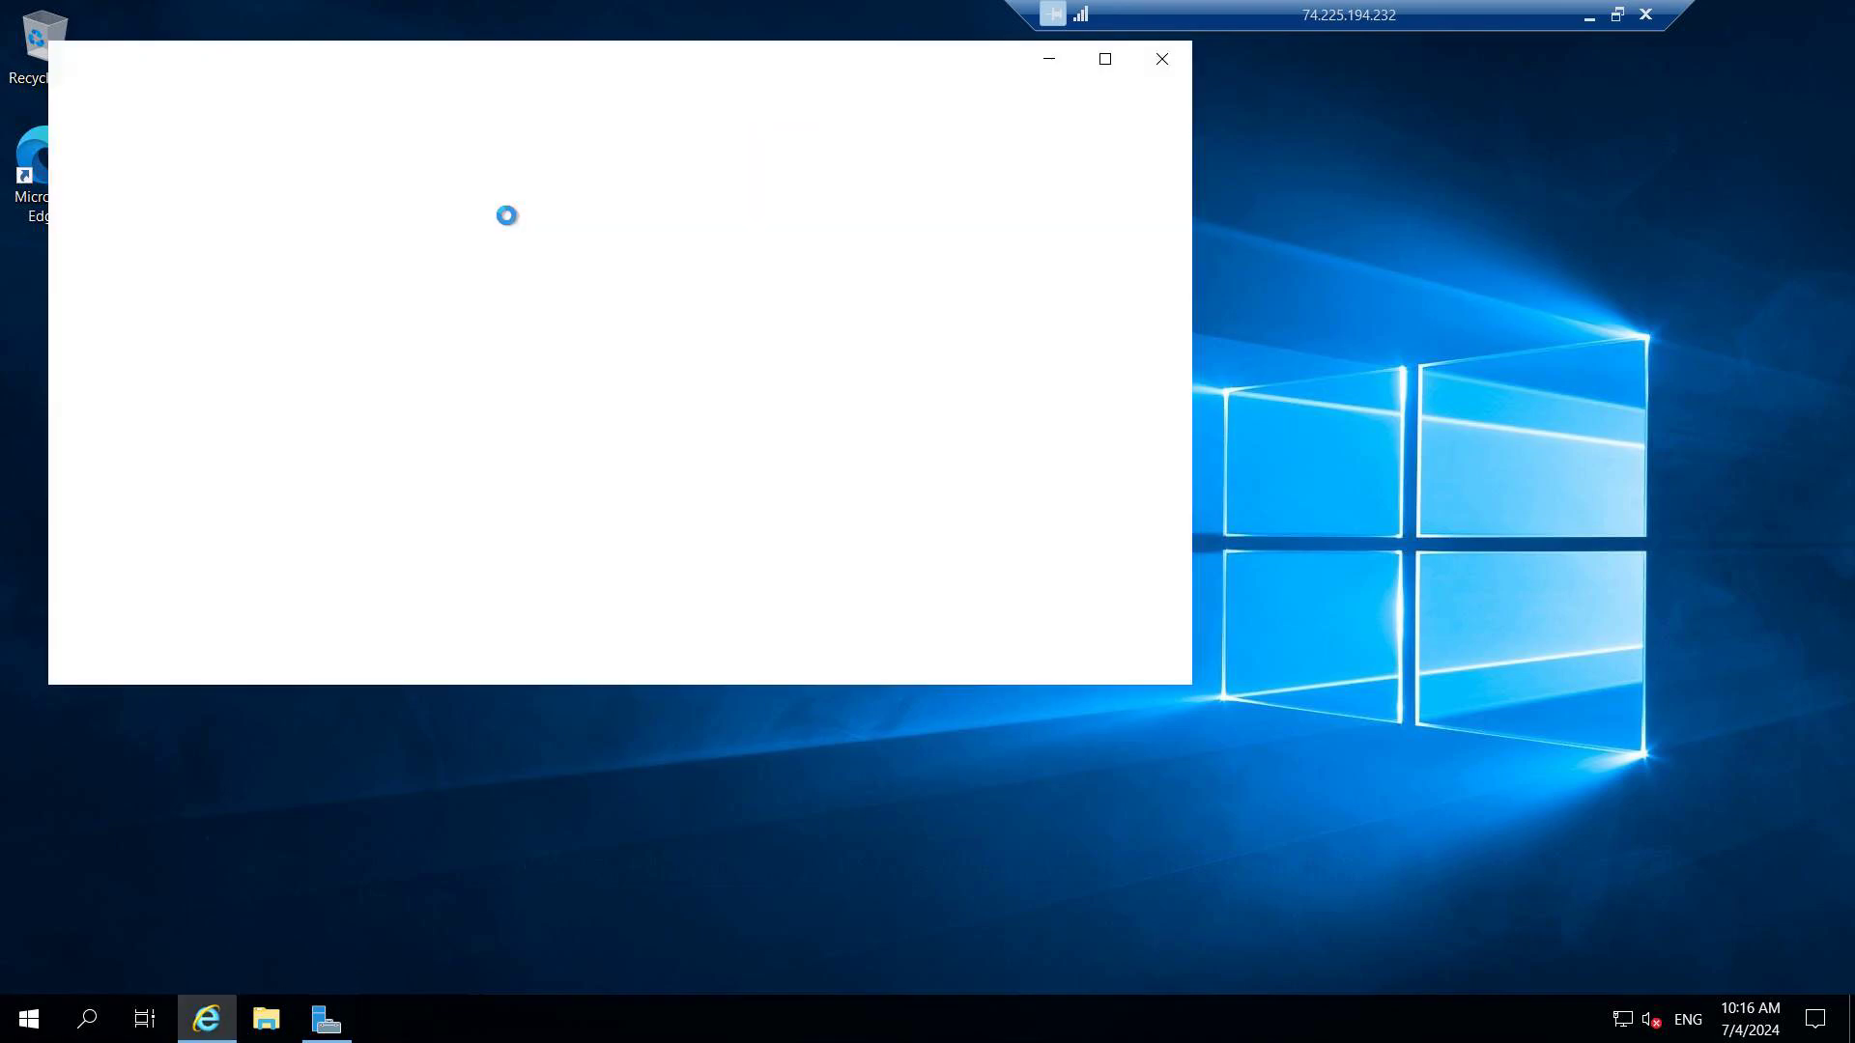
{"action": "left_click", "coordinate": [1163, 65]}
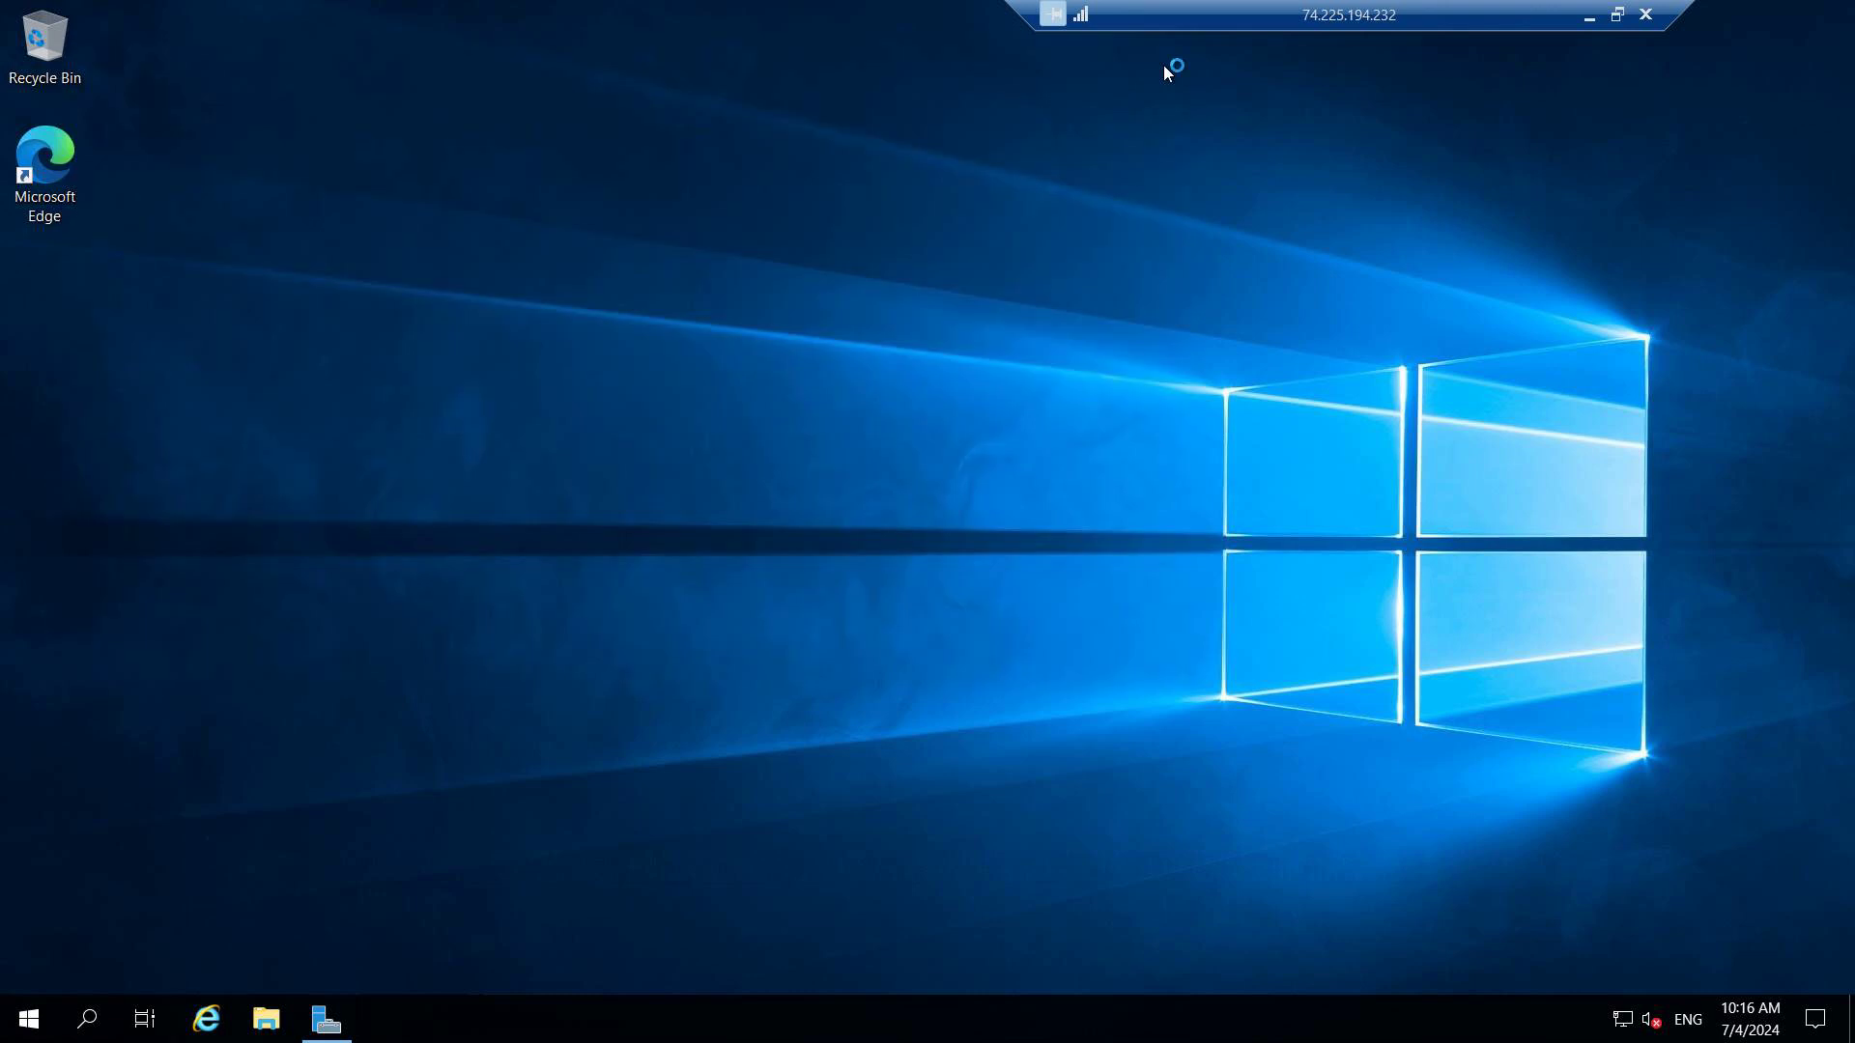
{"action": "double_click", "coordinate": [36, 166]}
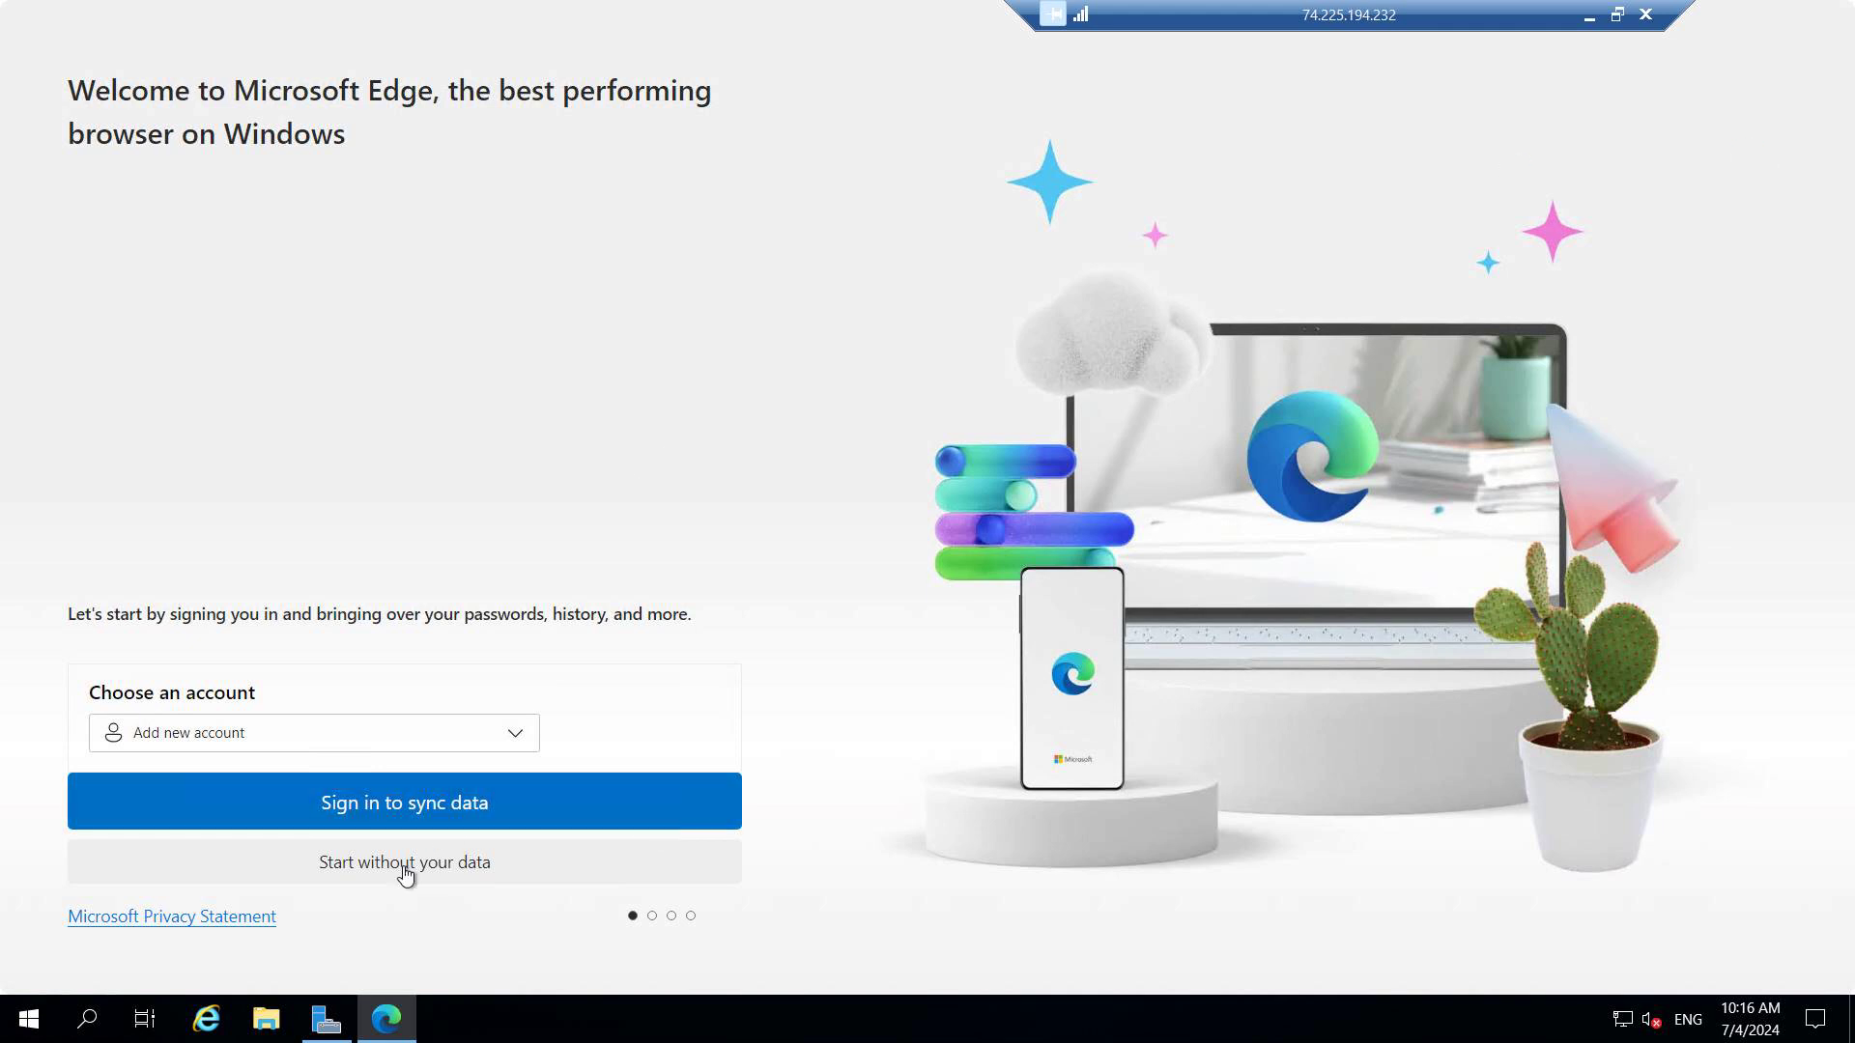
{"action": "left_click", "coordinate": [377, 876]}
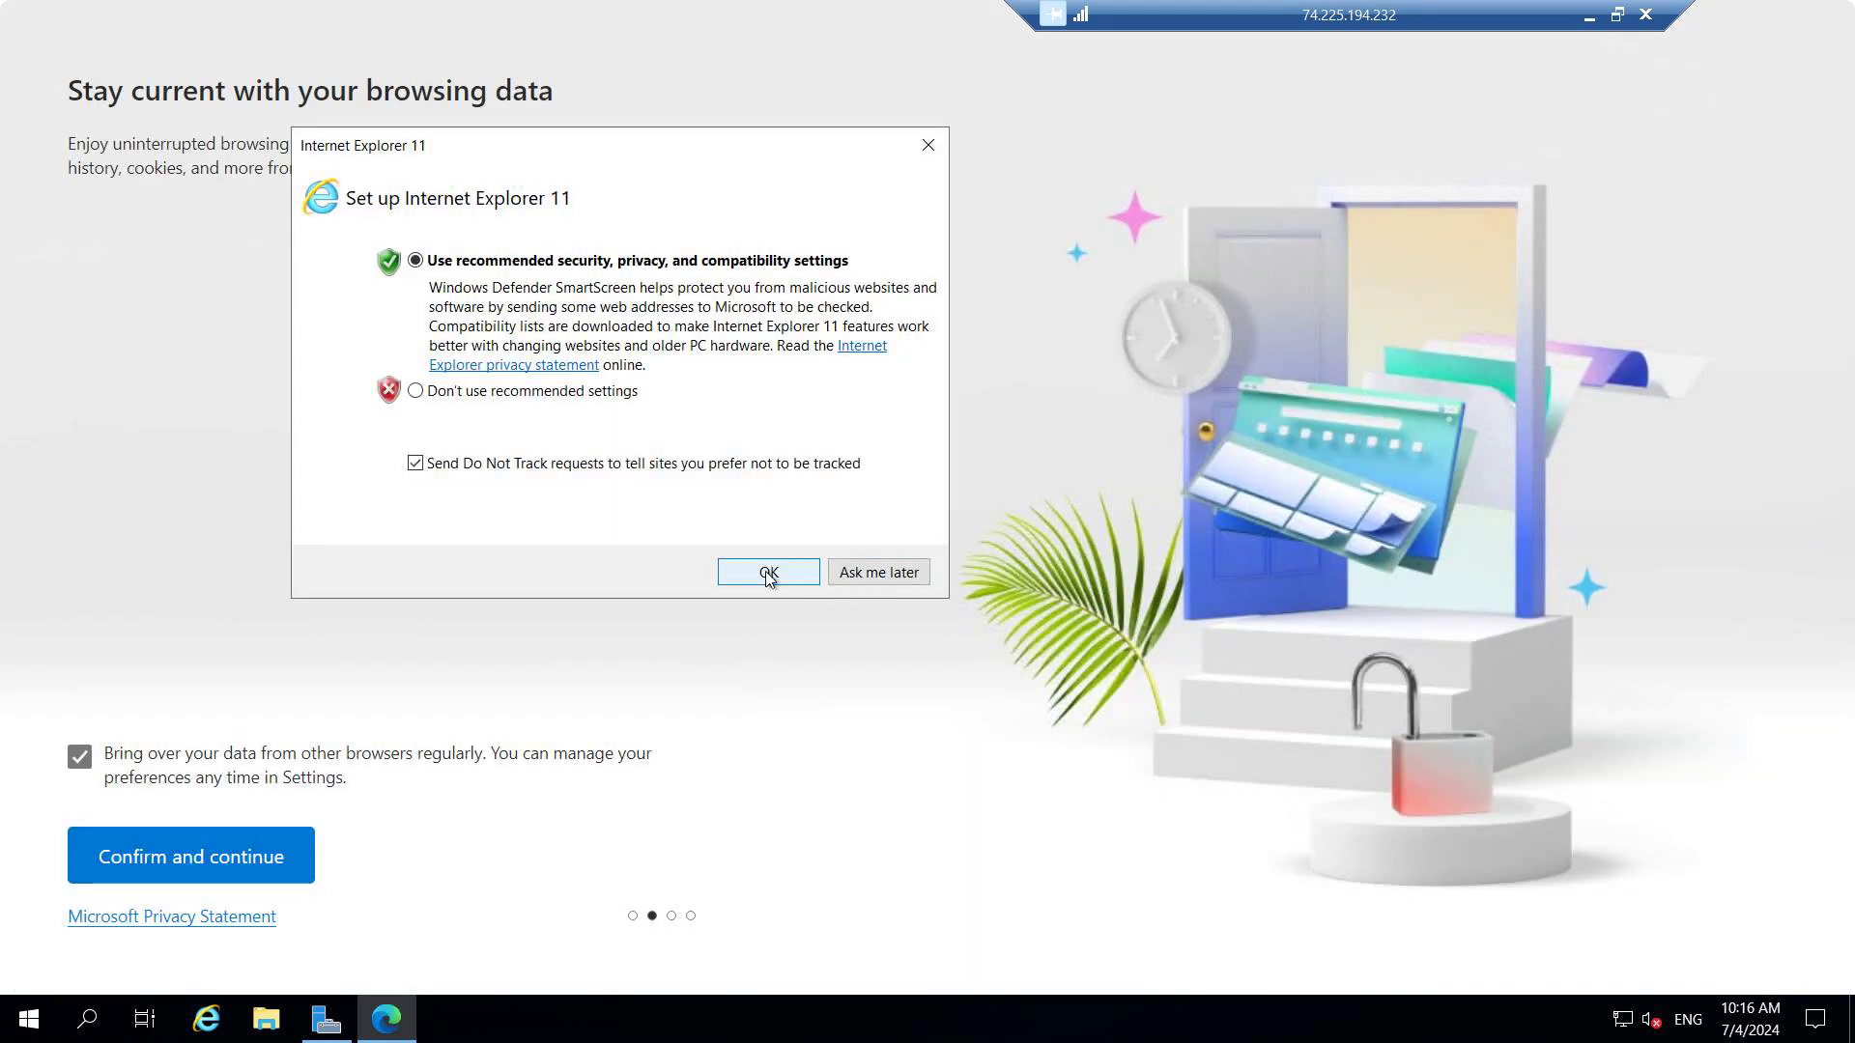
{"action": "left_click", "coordinate": [576, 394]}
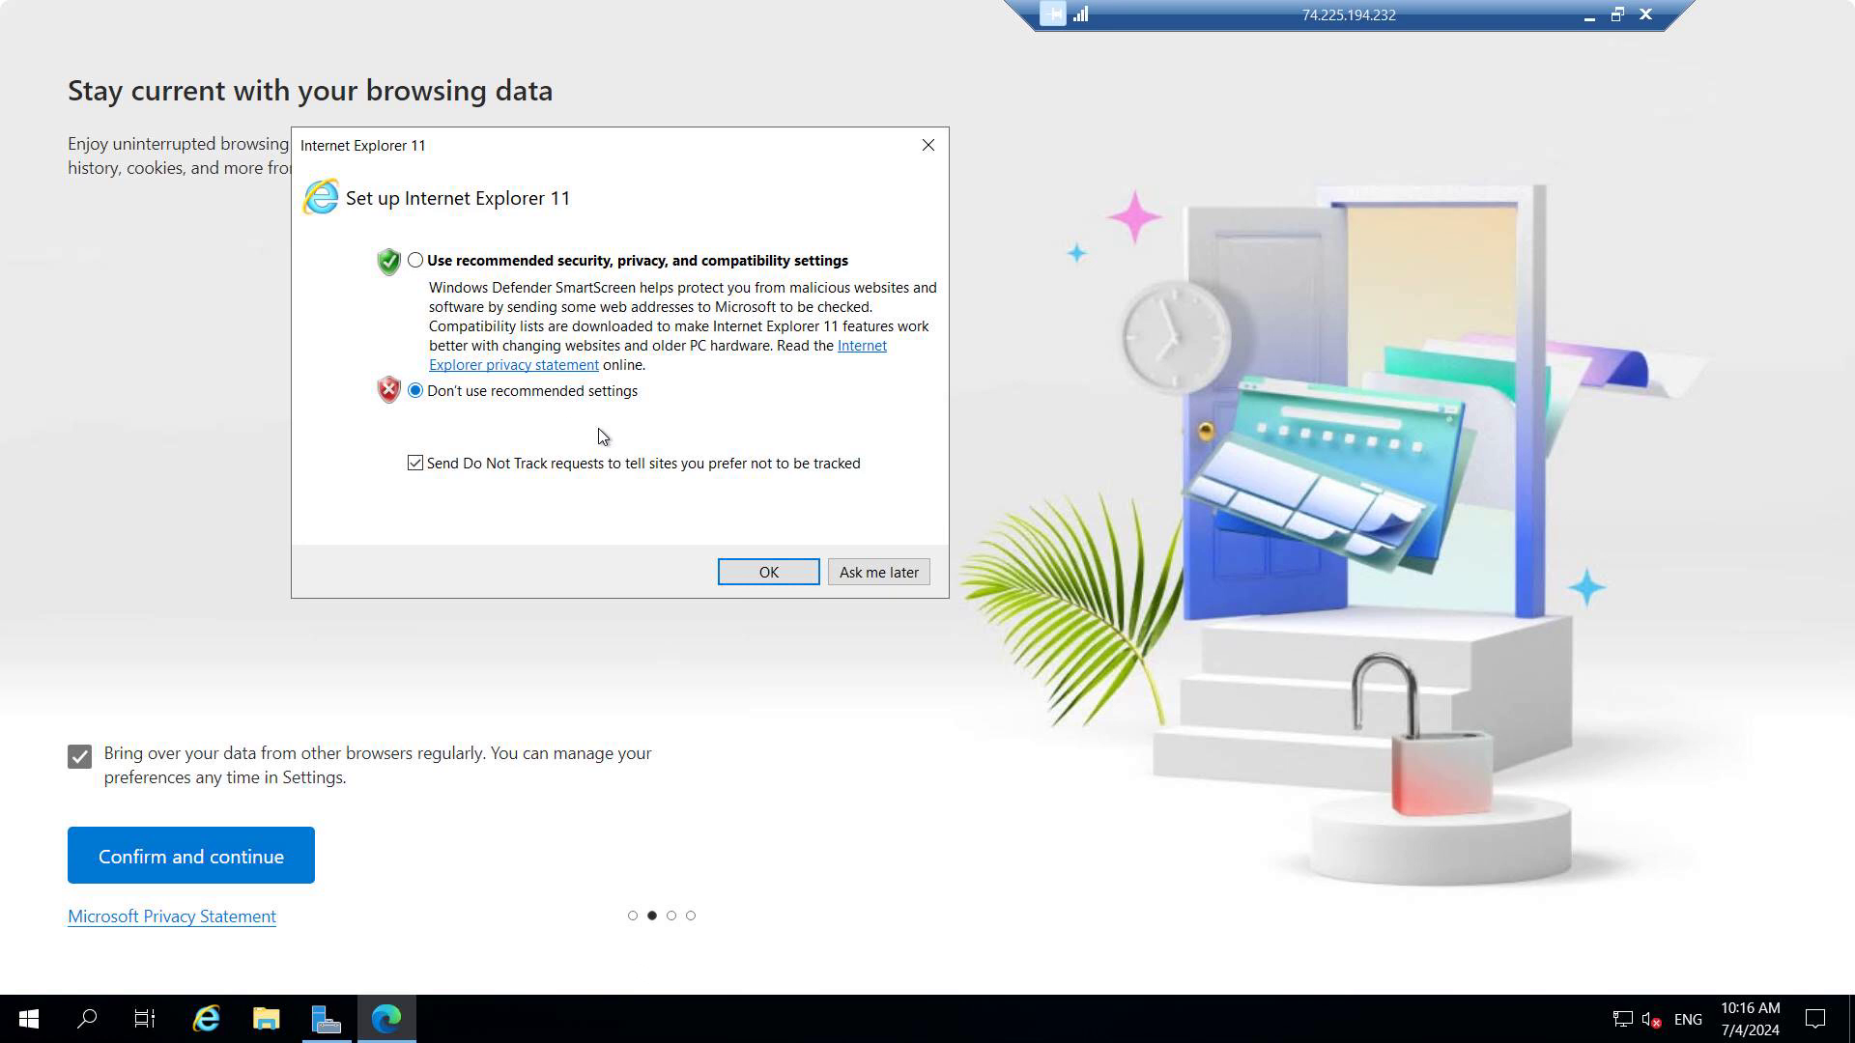
{"action": "left_click", "coordinate": [757, 573]}
{"action": "left_click", "coordinate": [182, 857]}
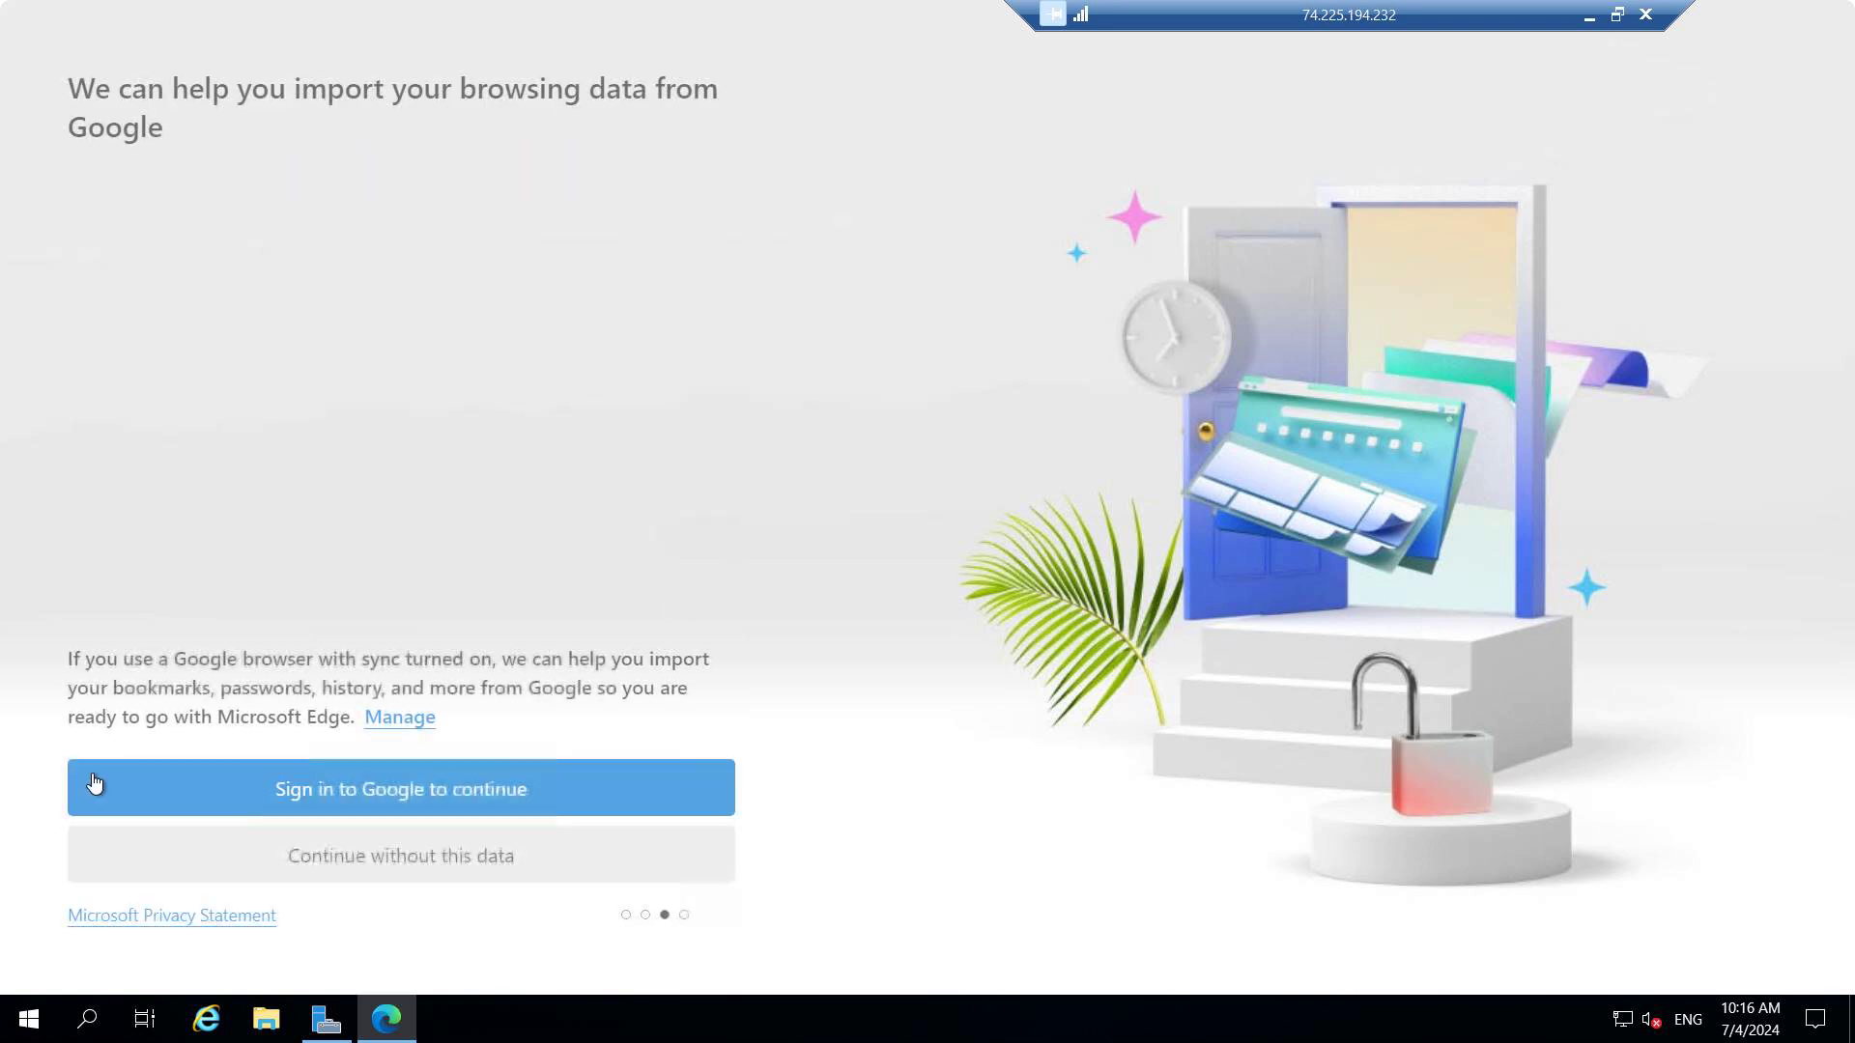
{"action": "left_click", "coordinate": [348, 872]}
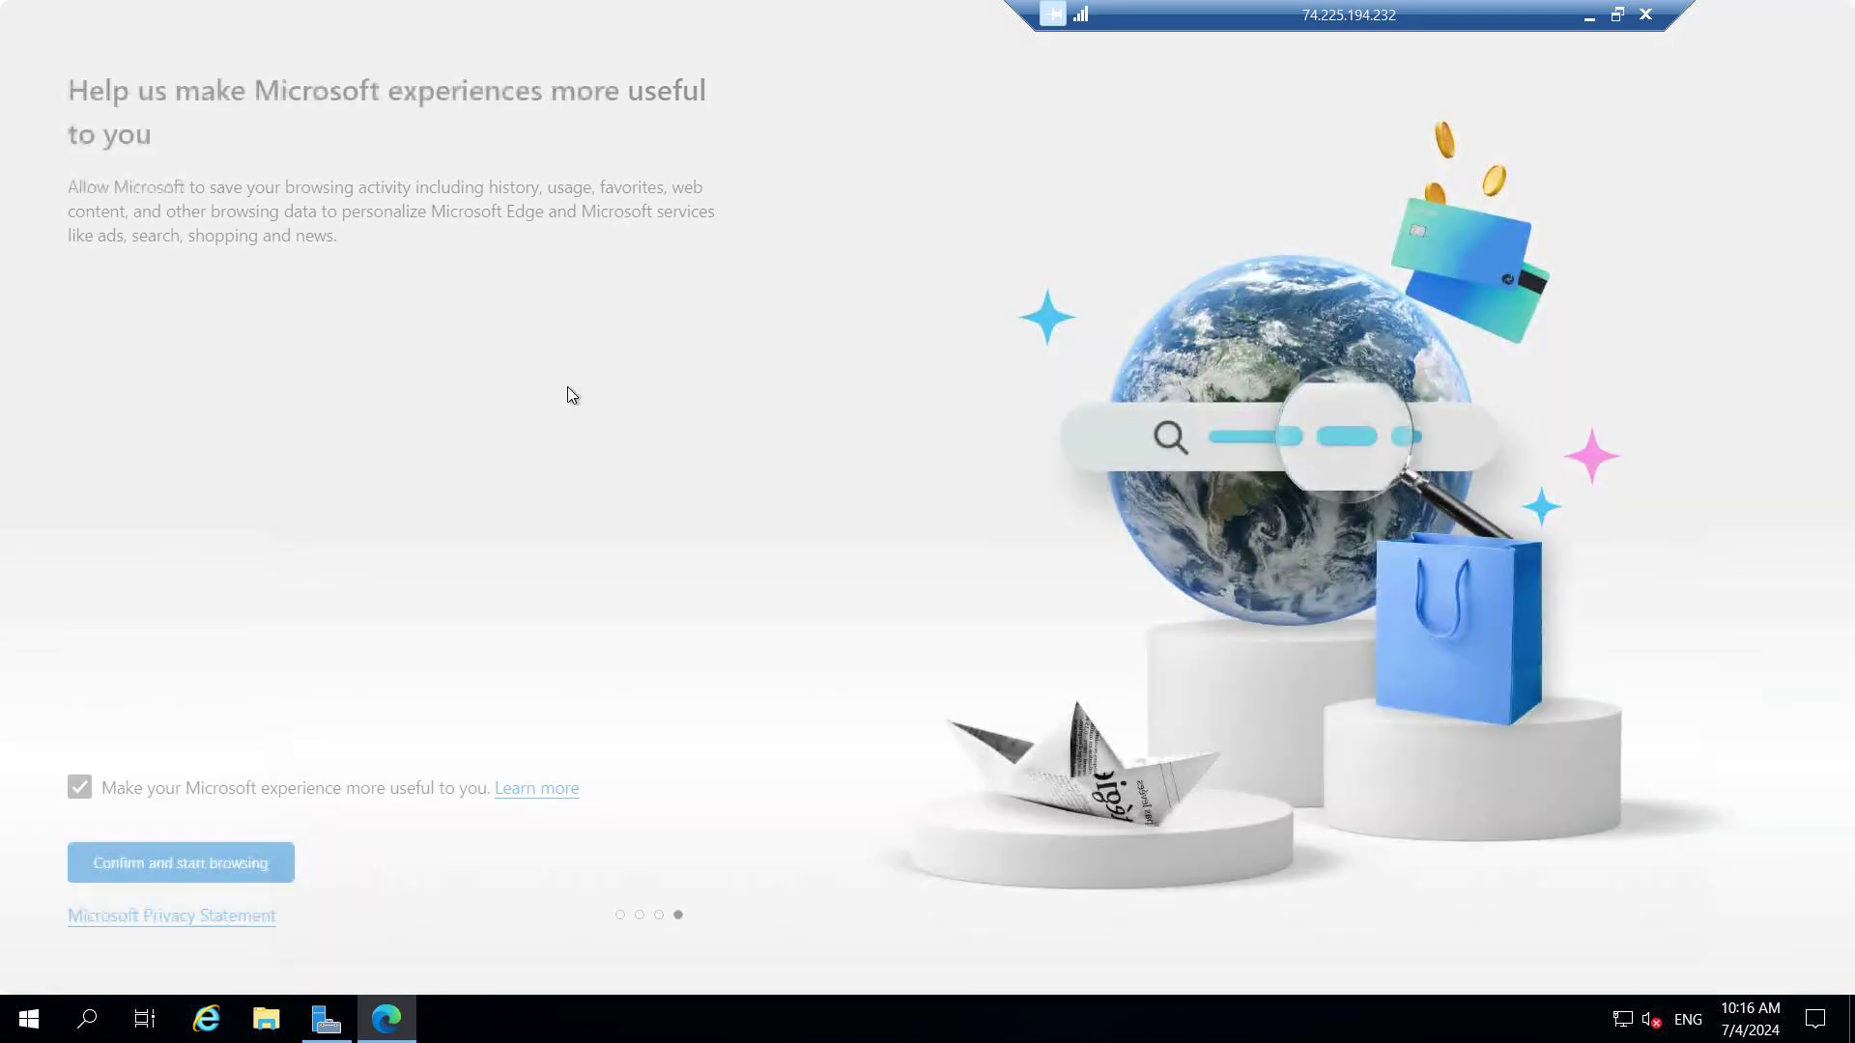
{"action": "left_click", "coordinate": [139, 854]}
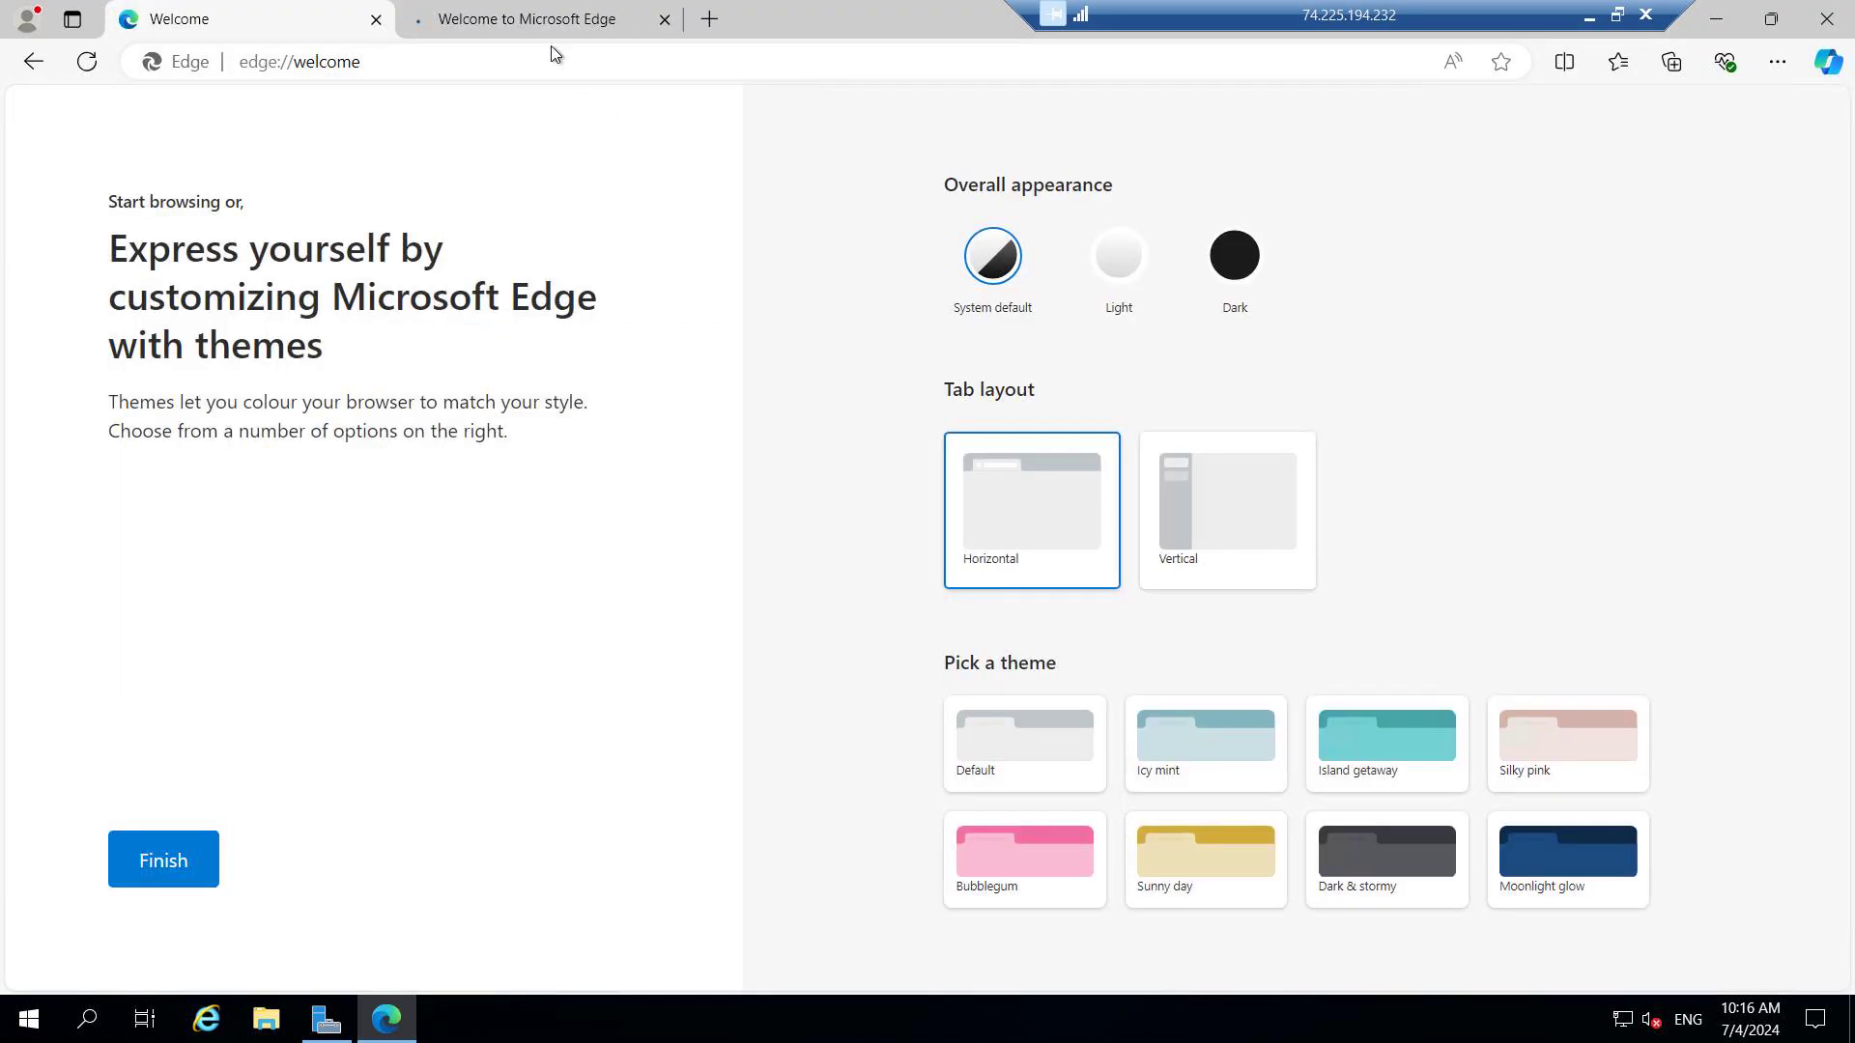
Step: Replace the Edge welcome tabs with a new tab, search for "sql server 2019" and open Microsoft's Downloads result
{"action": "left_click", "coordinate": [709, 19]}
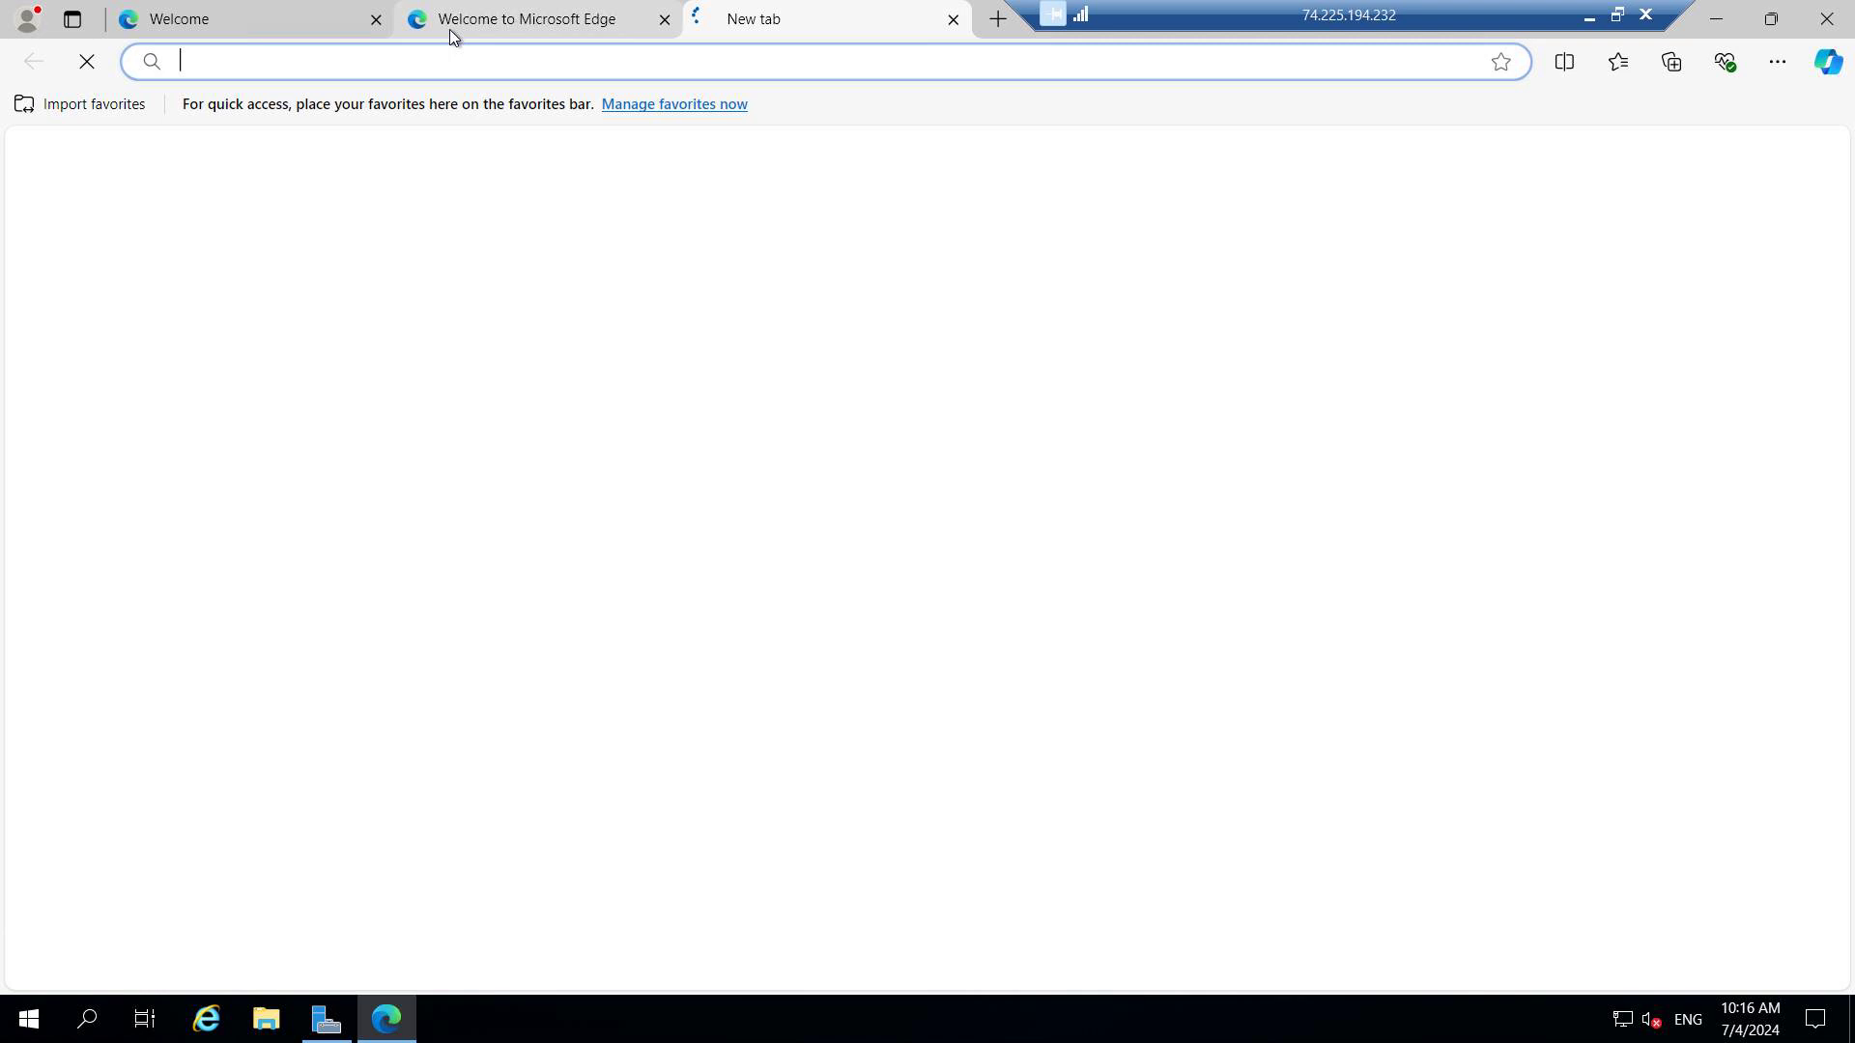
{"action": "left_click", "coordinate": [376, 19]}
{"action": "left_click", "coordinate": [376, 20]}
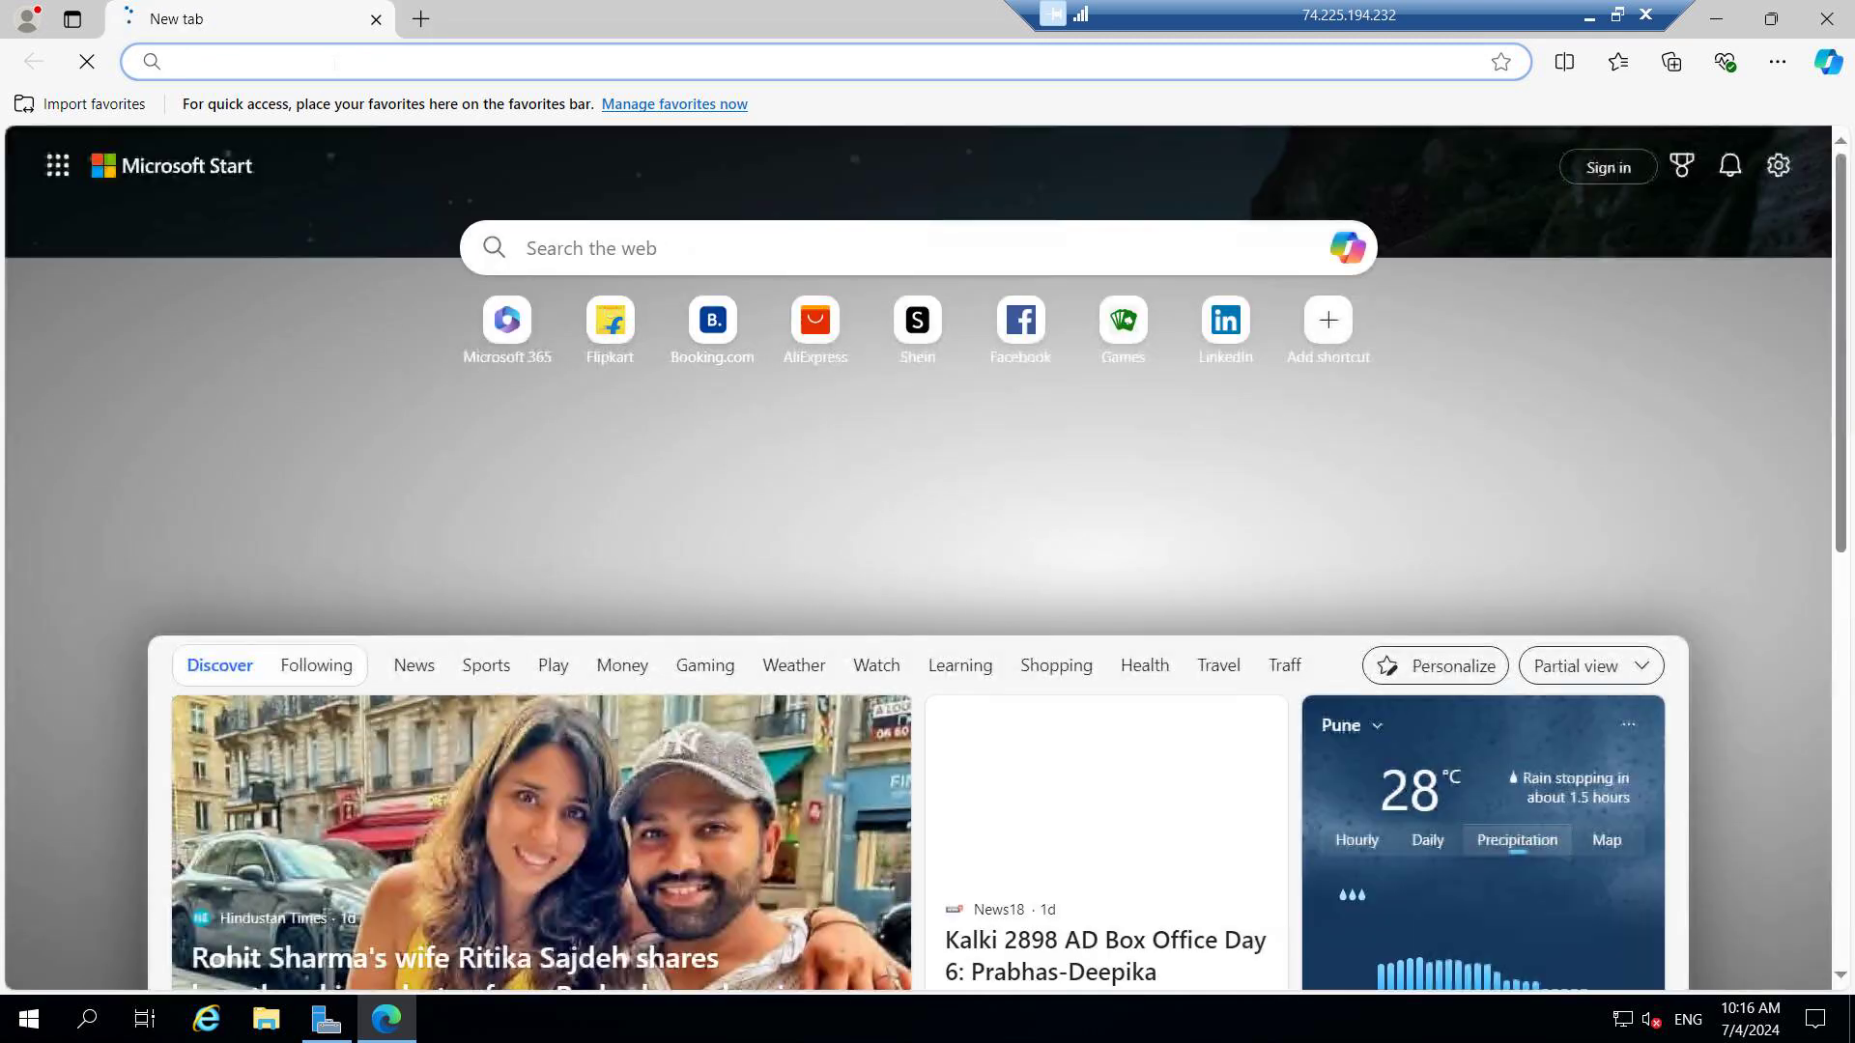
{"action": "type", "text": "sql server"}
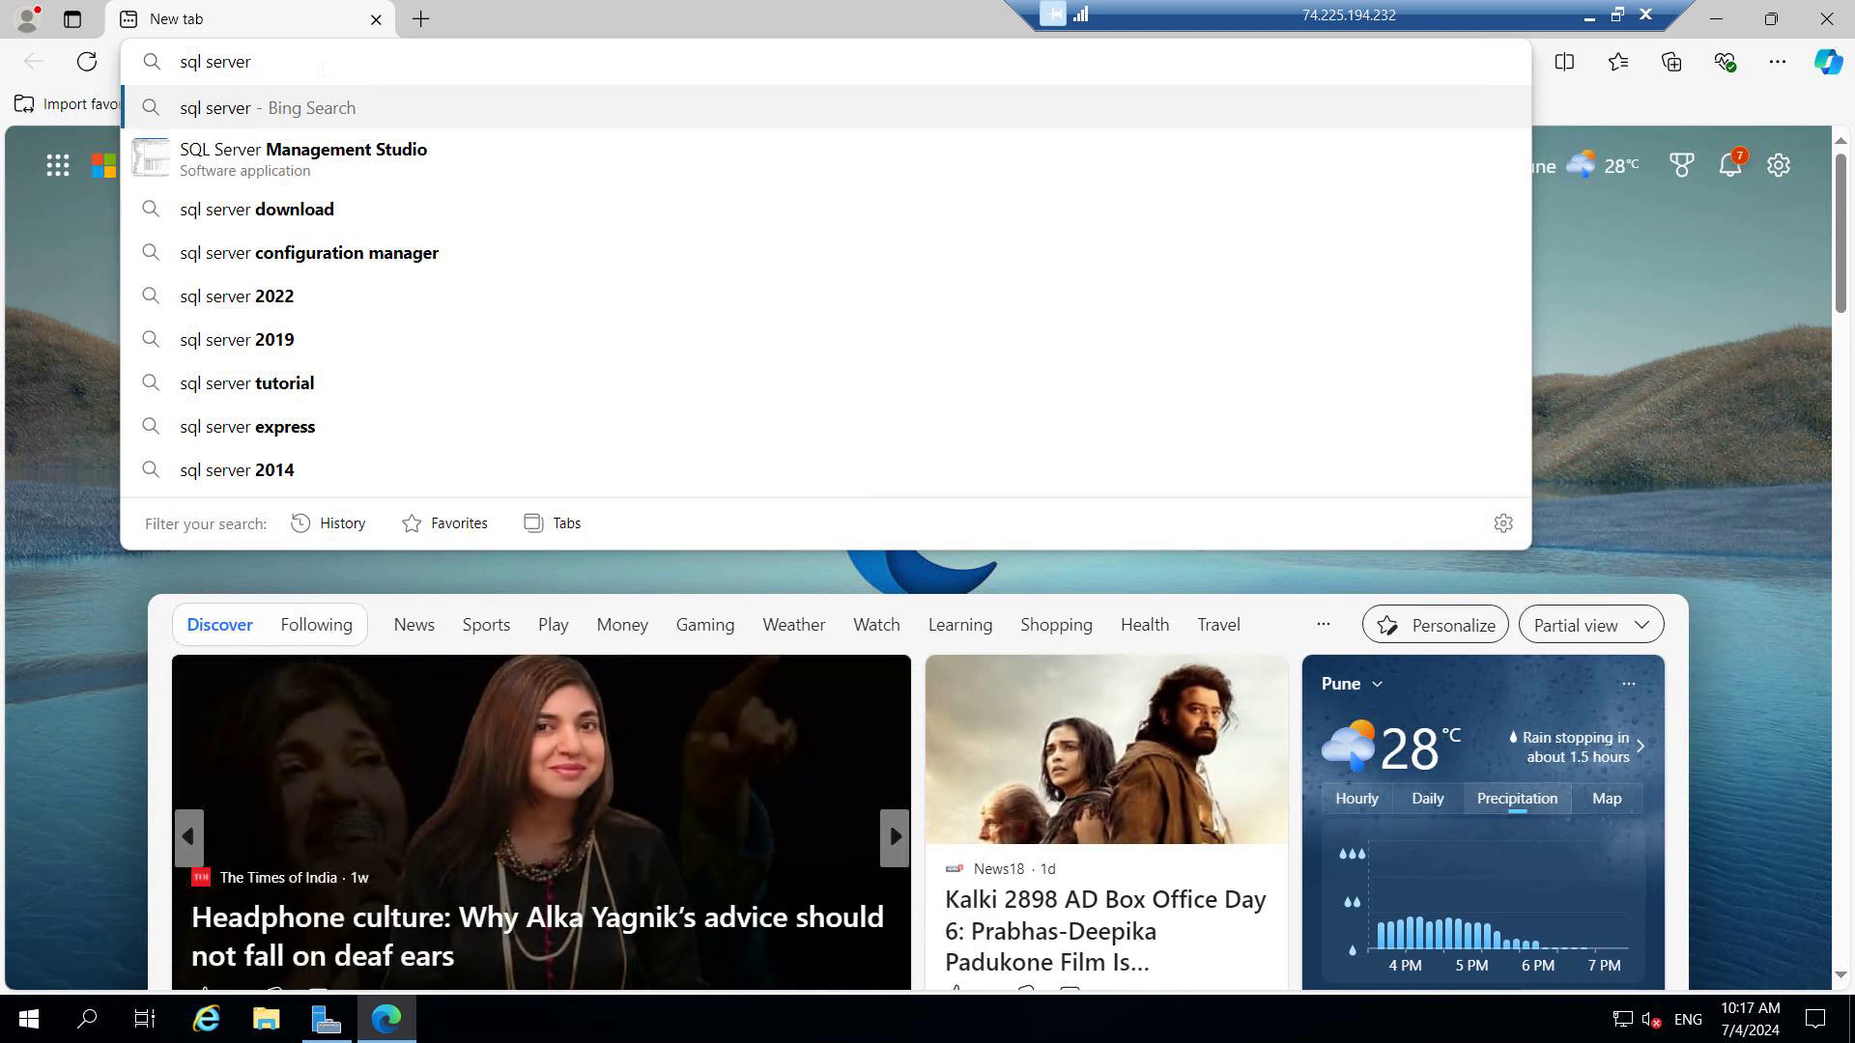
{"action": "left_click", "coordinate": [223, 344]}
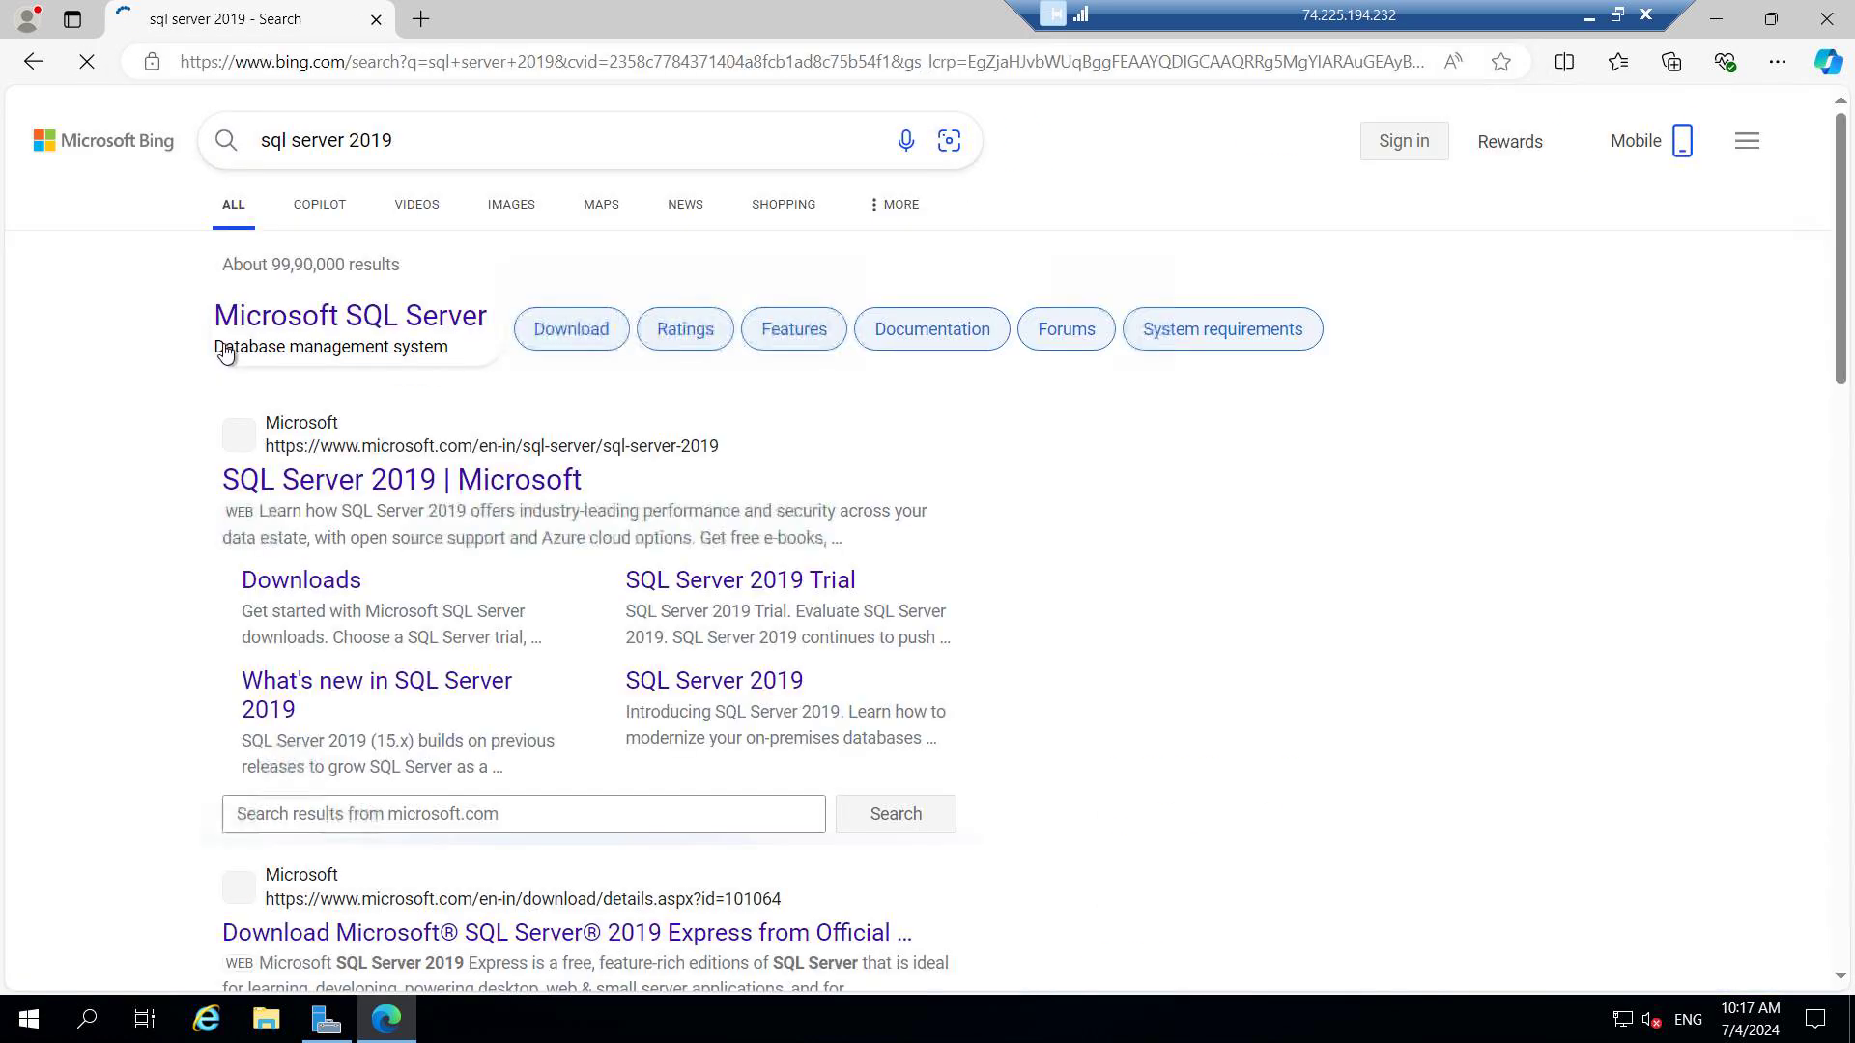
{"action": "left_click", "coordinate": [307, 582]}
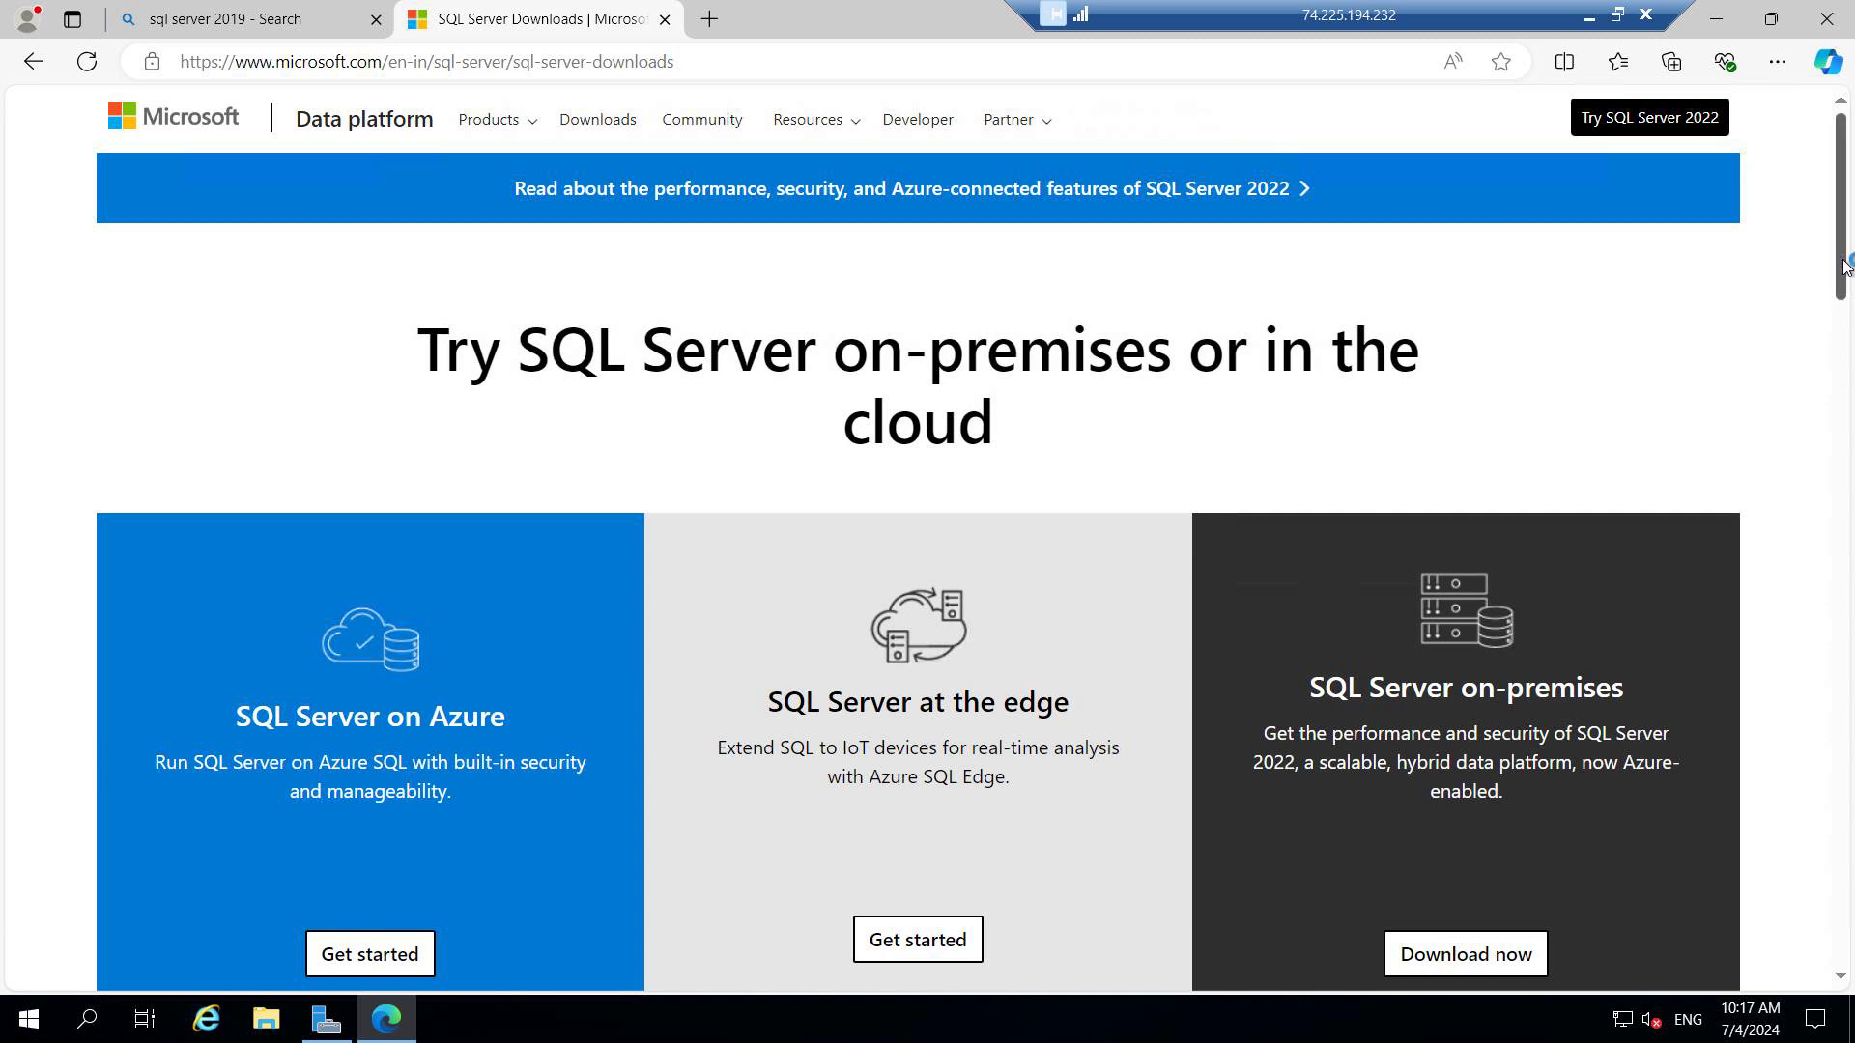
Step: Download and run the SQL Server 2022 Developer installer, and start downloading its English ISO media to C:\Users\IaasDP\Downloads
{"action": "left_click_drag", "start_coordinate": [1846, 266], "coordinate": [1810, 490]}
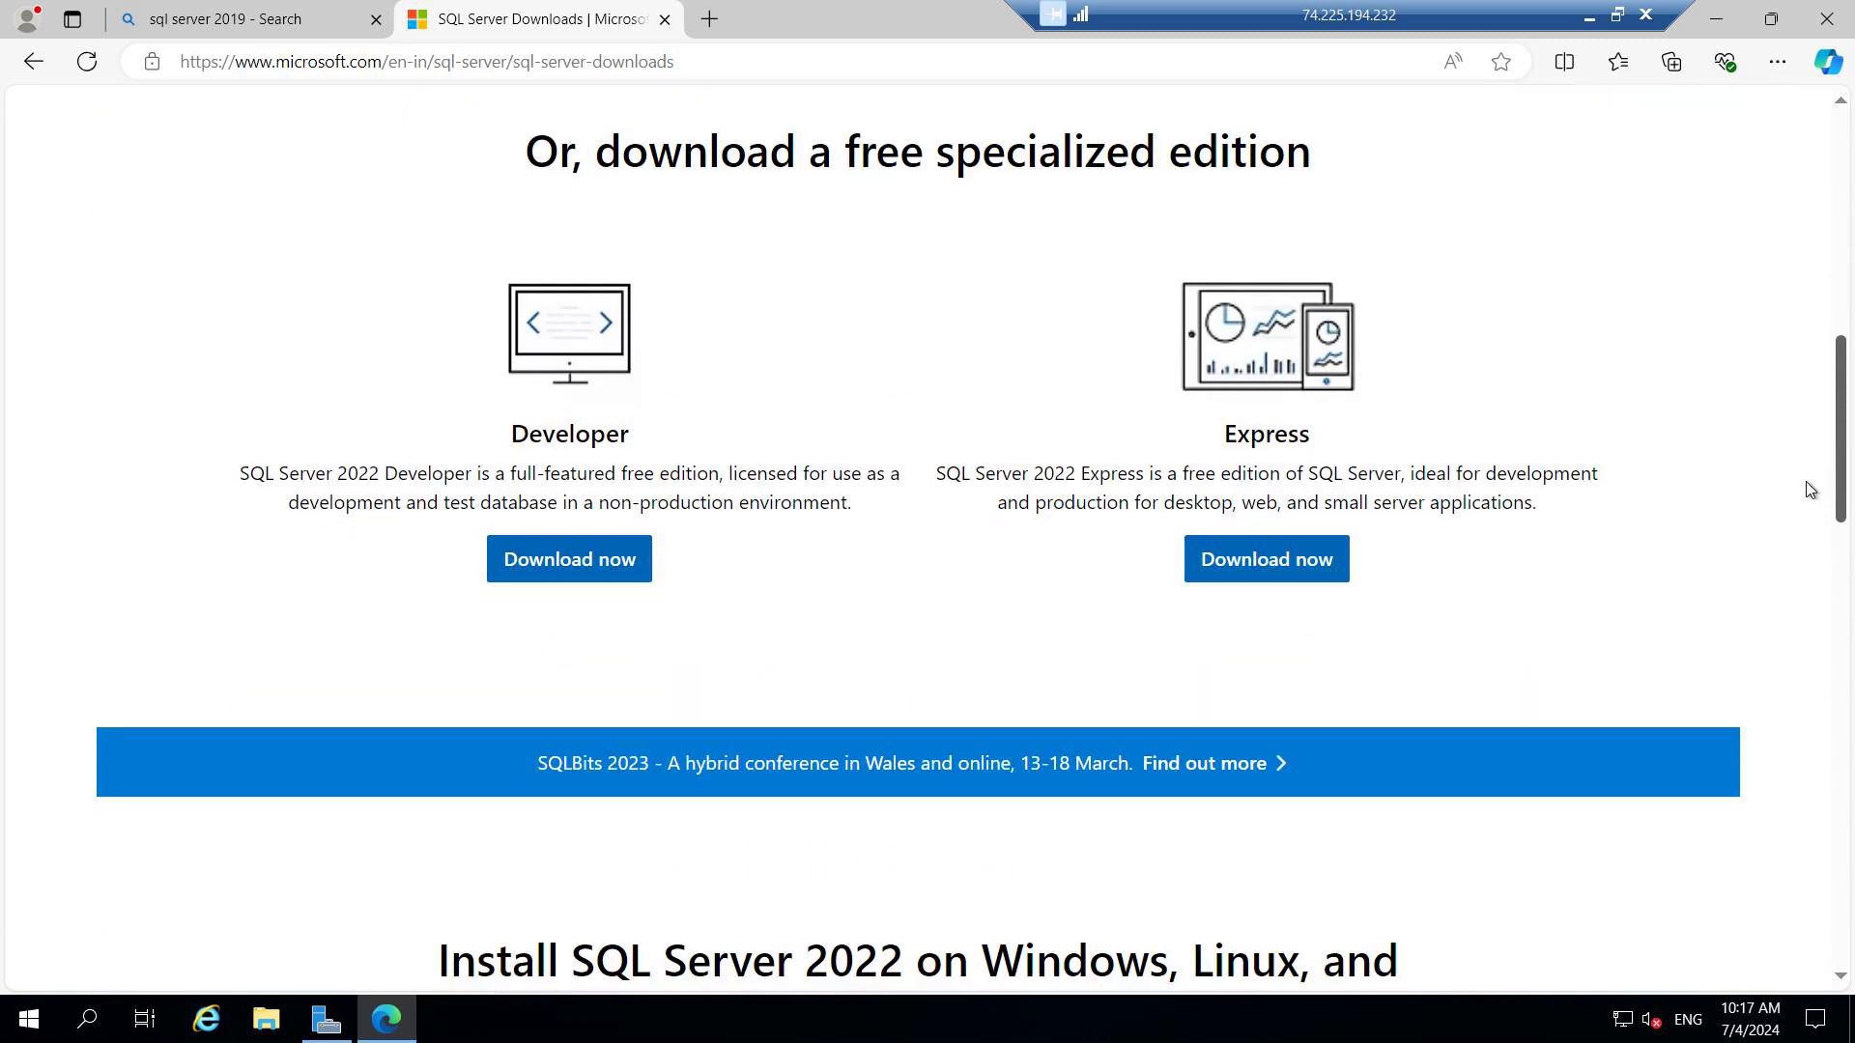
{"action": "left_click", "coordinate": [598, 564]}
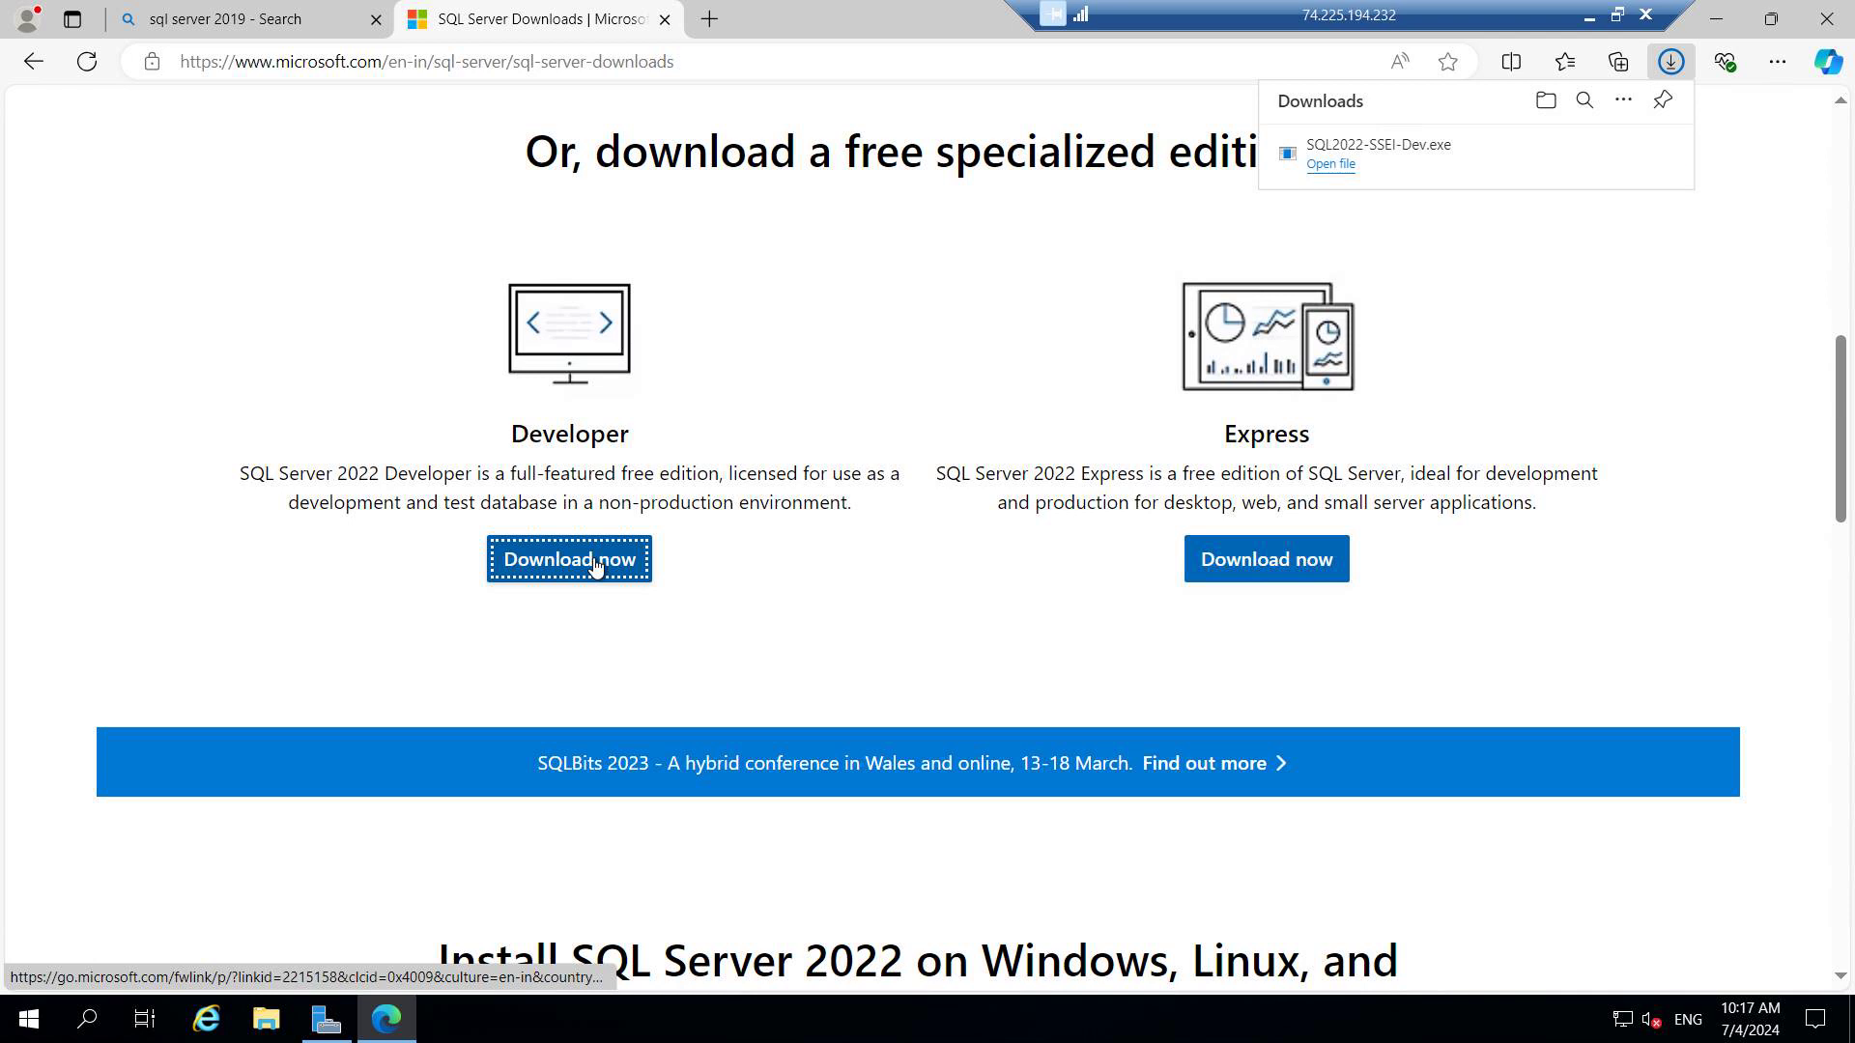
{"action": "left_click", "coordinate": [1331, 166]}
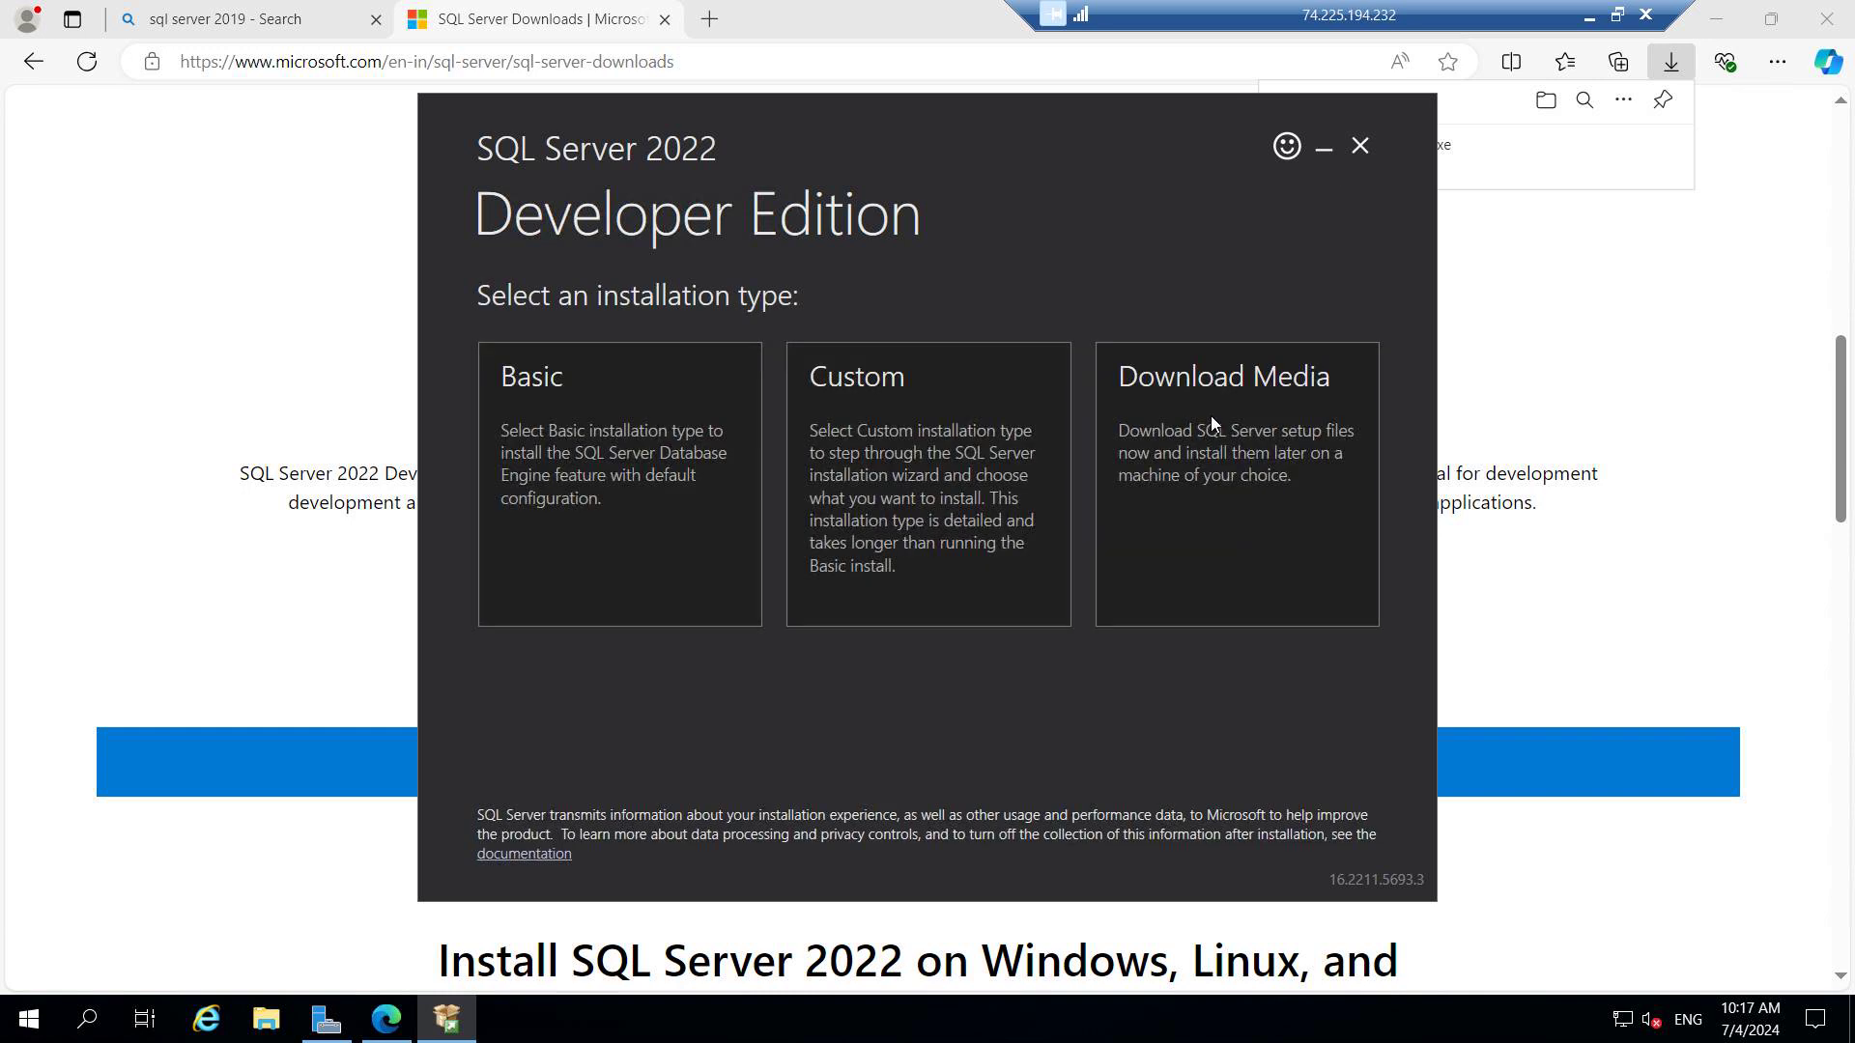
{"action": "left_click", "coordinate": [1220, 419]}
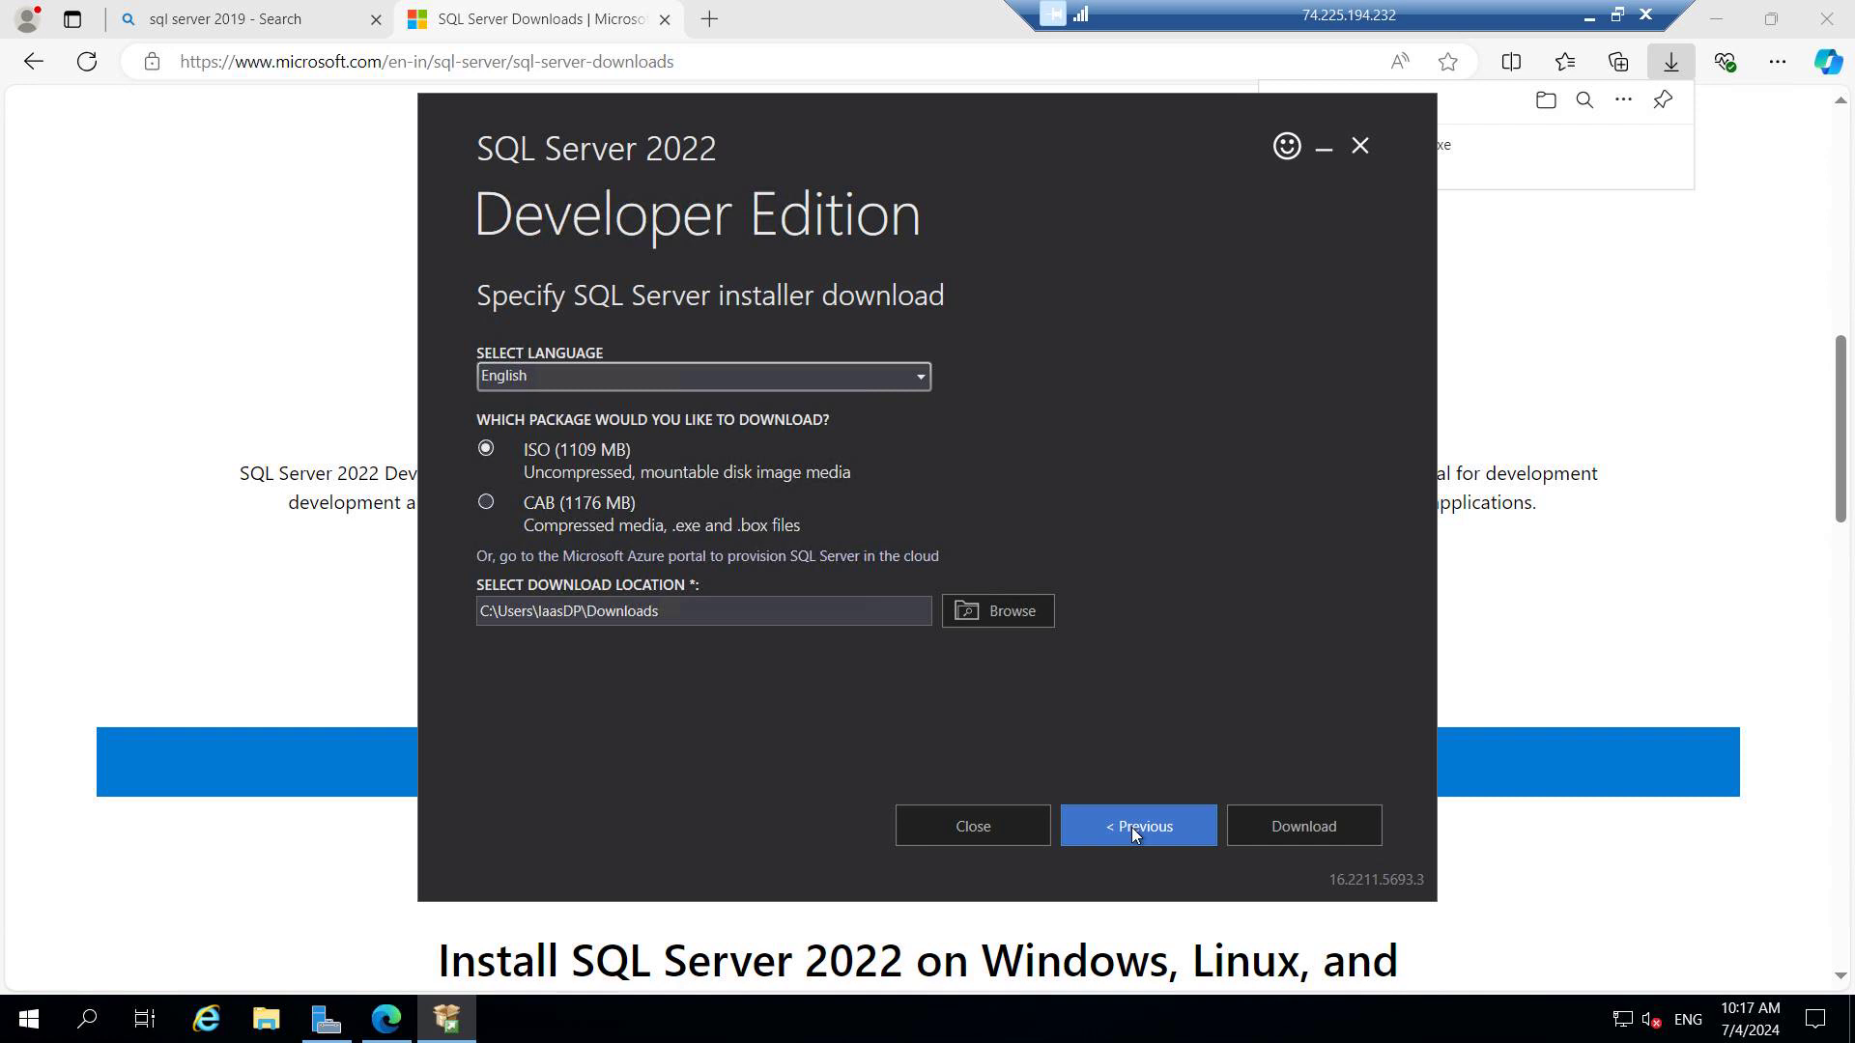
{"action": "left_click", "coordinate": [1314, 832]}
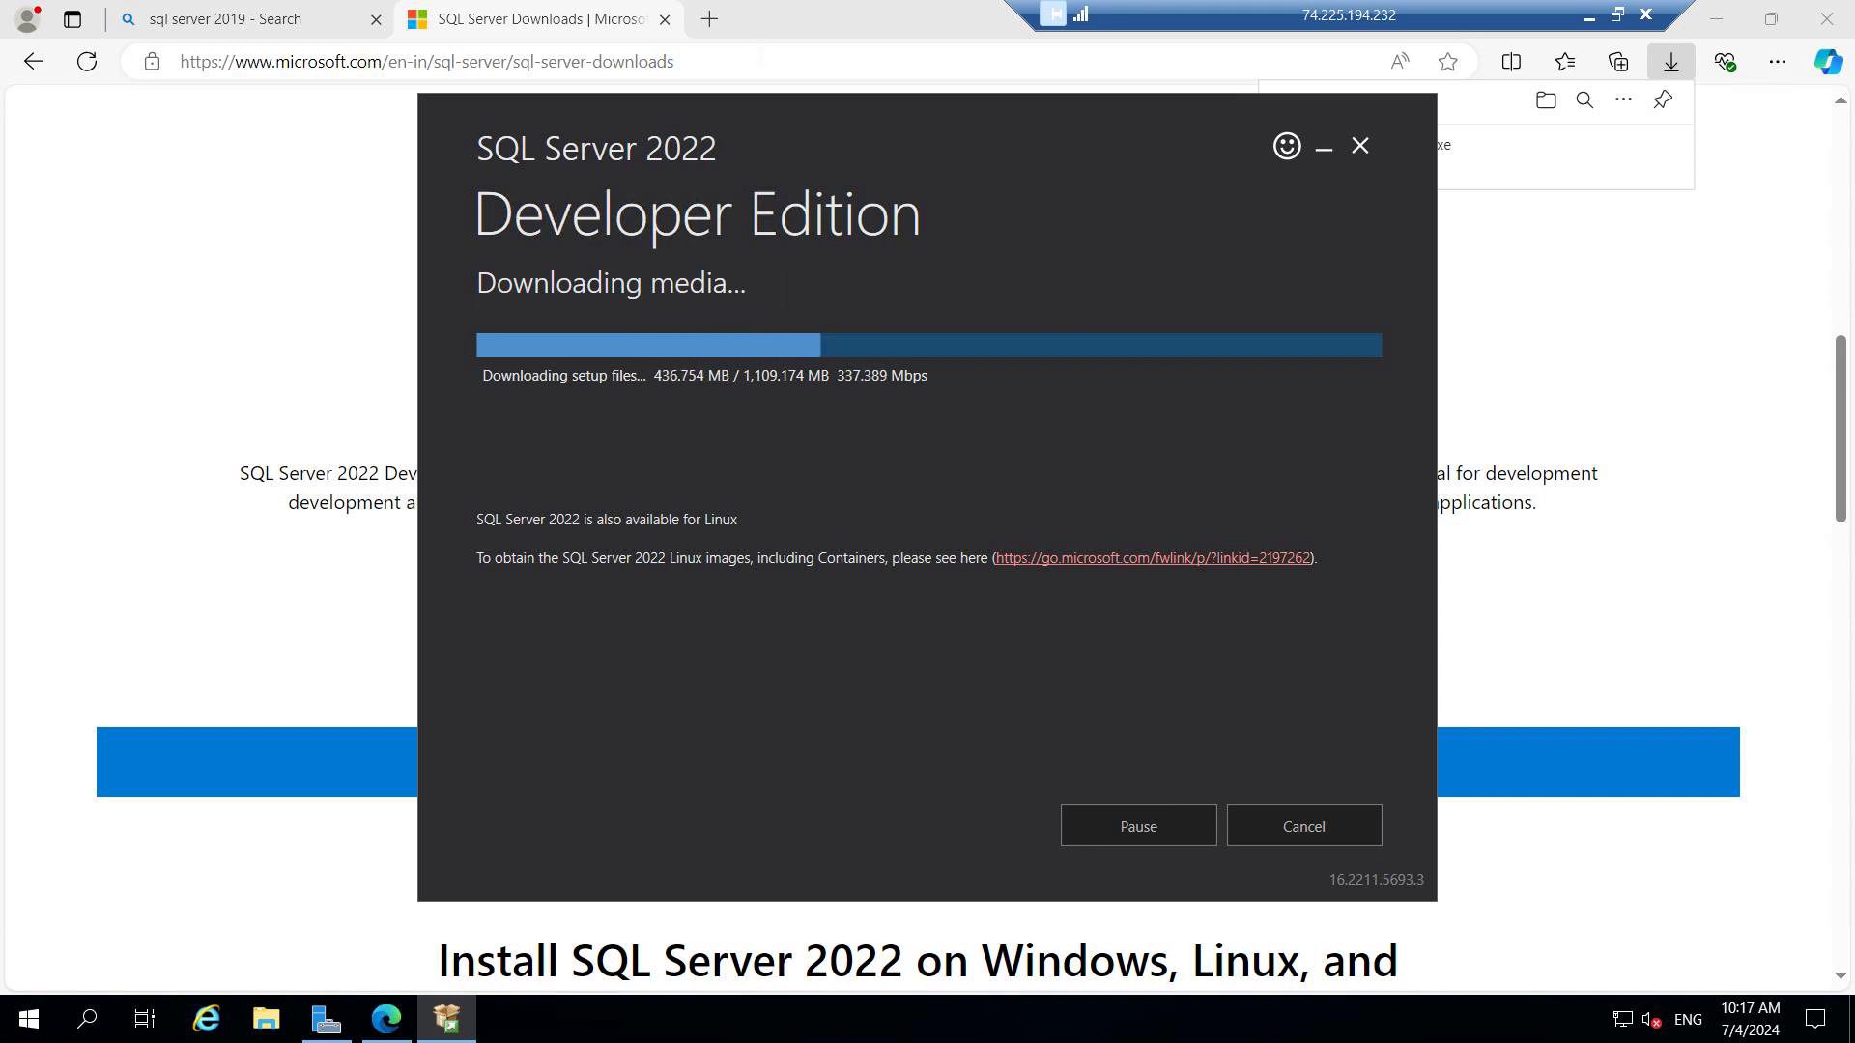
Step: Search the web for "ssms 2019", open Microsoft Learn's SSMS download article and download SQL Server Management Studio (SSMS) 20.1
{"action": "left_click", "coordinate": [760, 60]}
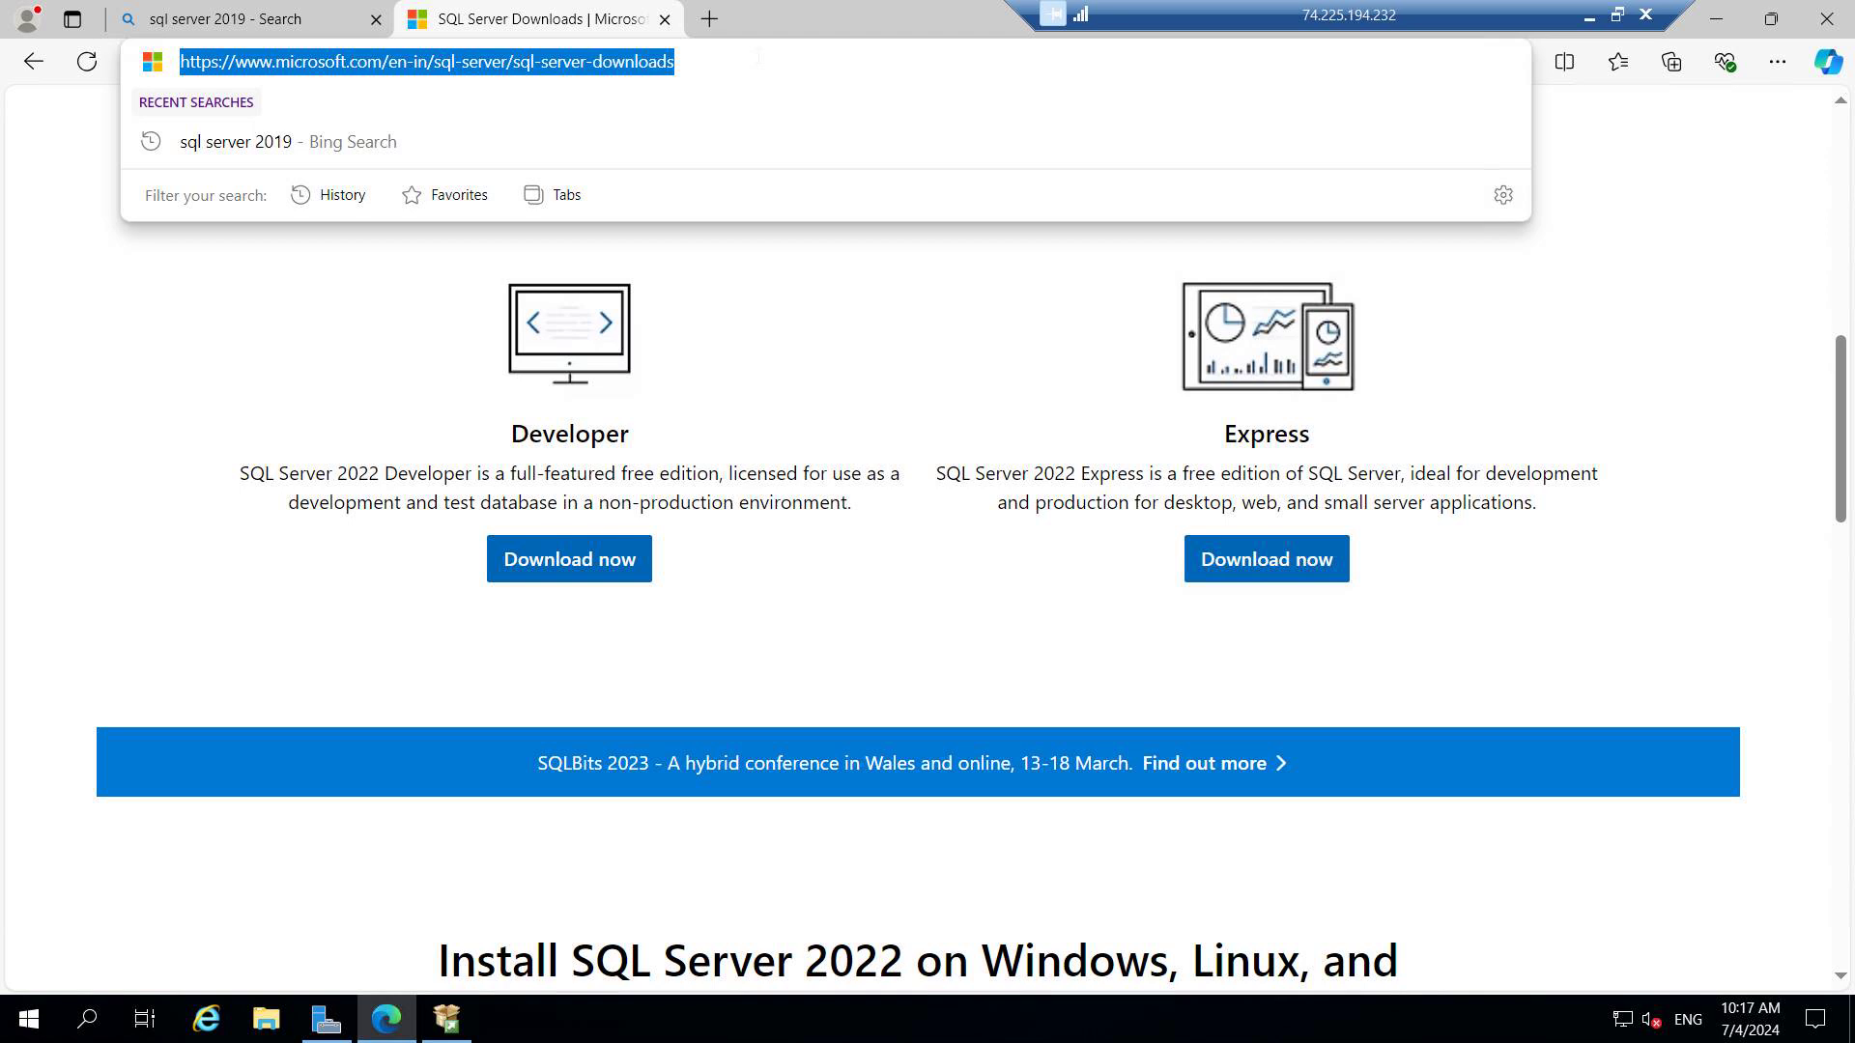
{"action": "type", "text": "ssms"}
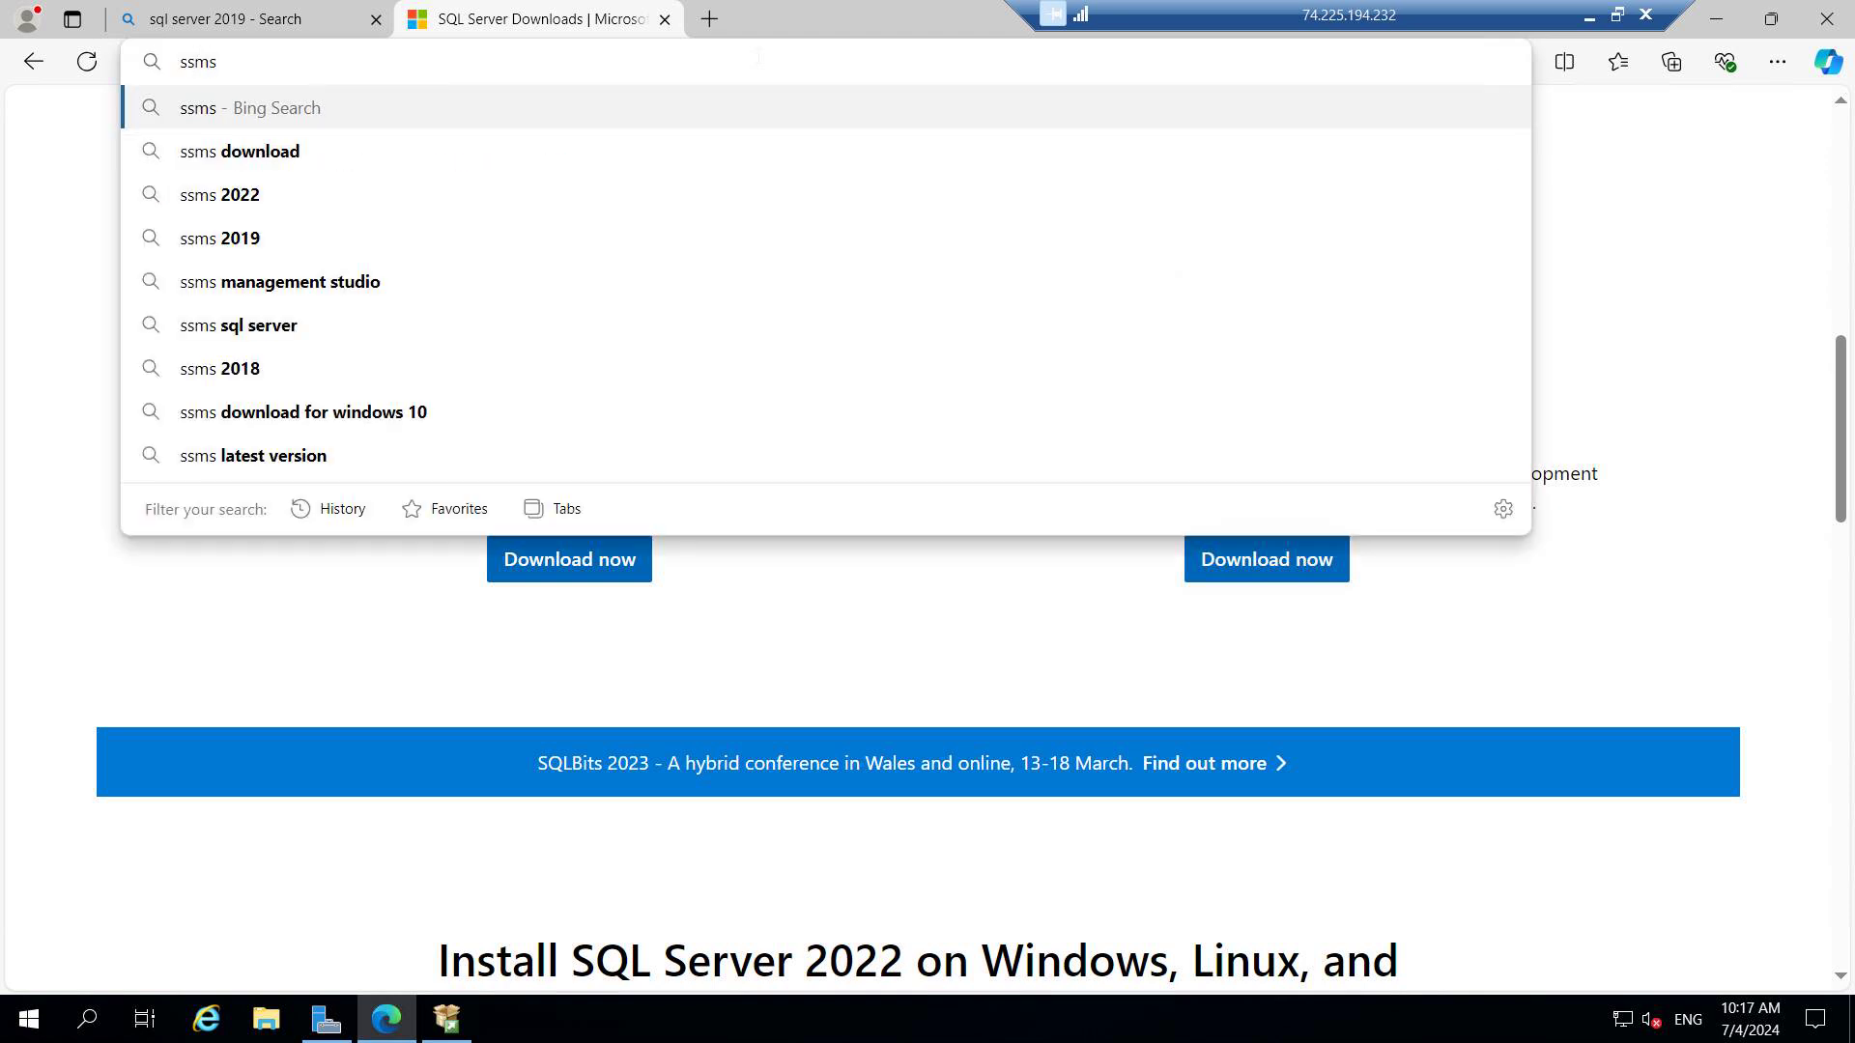
{"action": "left_click", "coordinate": [202, 239]}
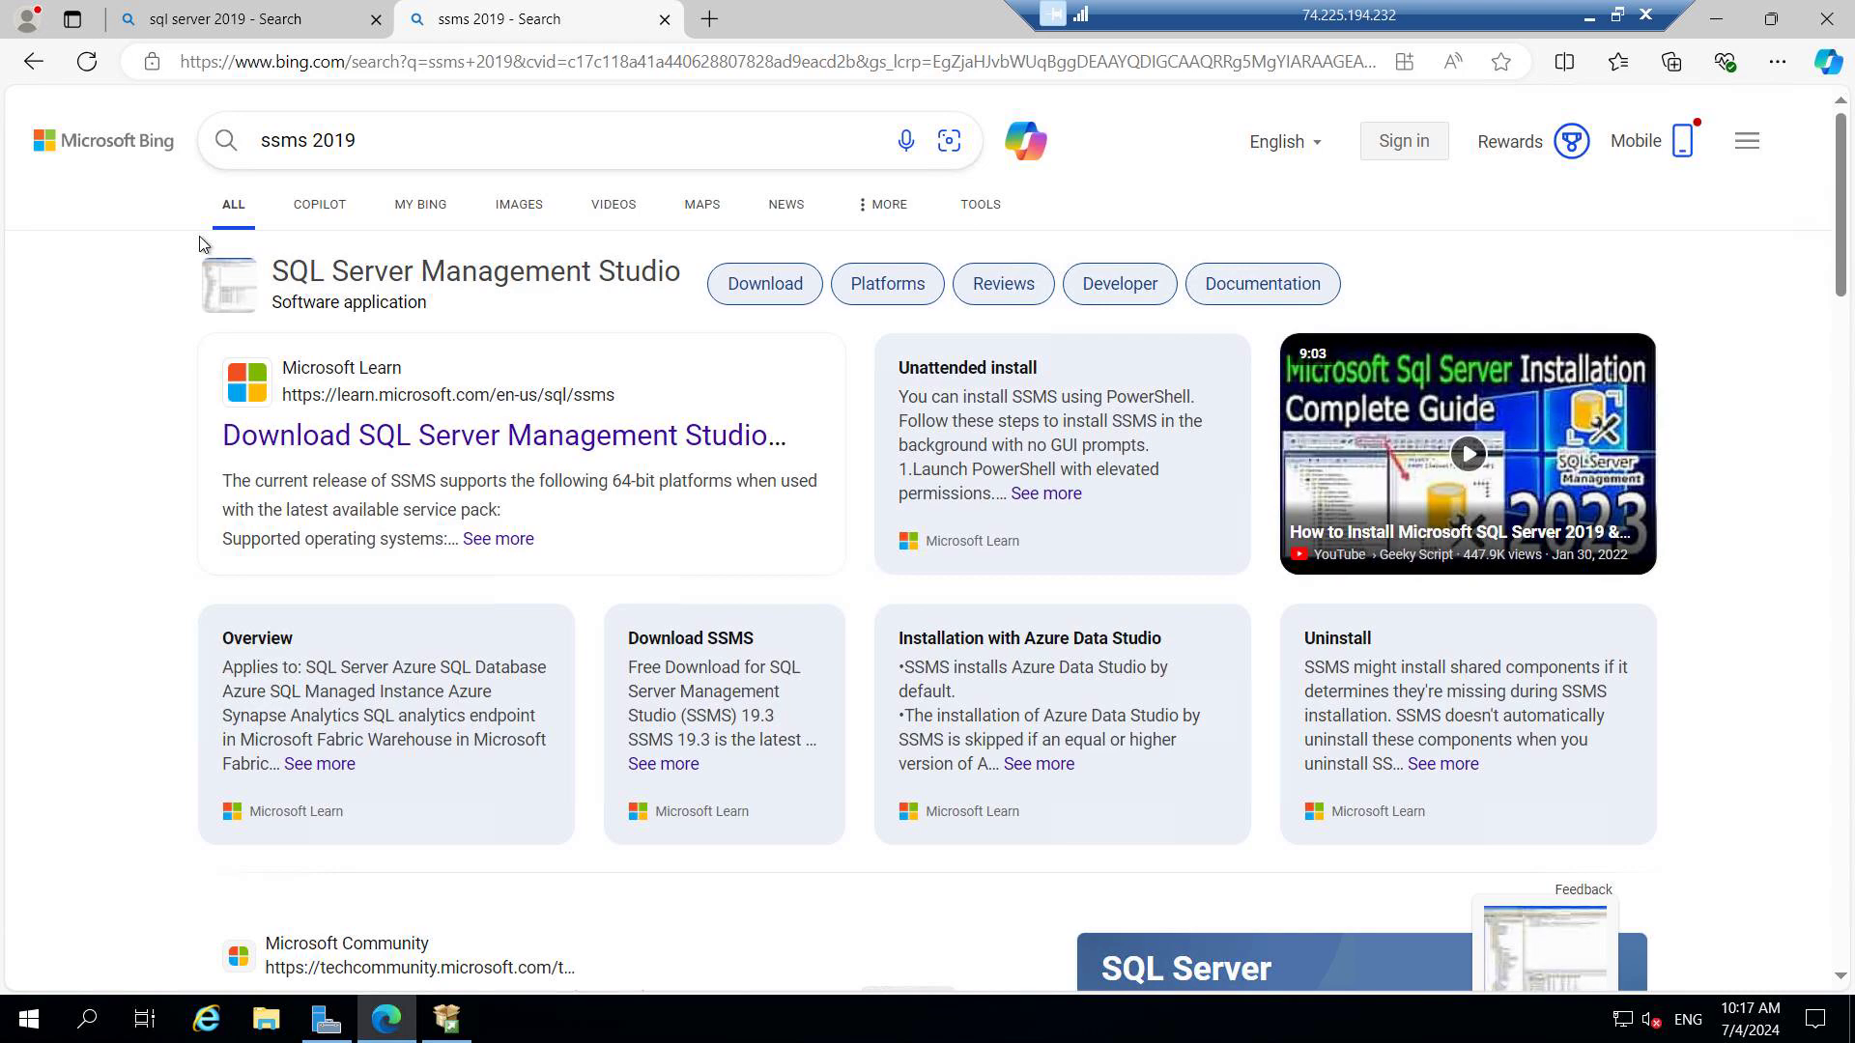
{"action": "left_click", "coordinate": [641, 438]}
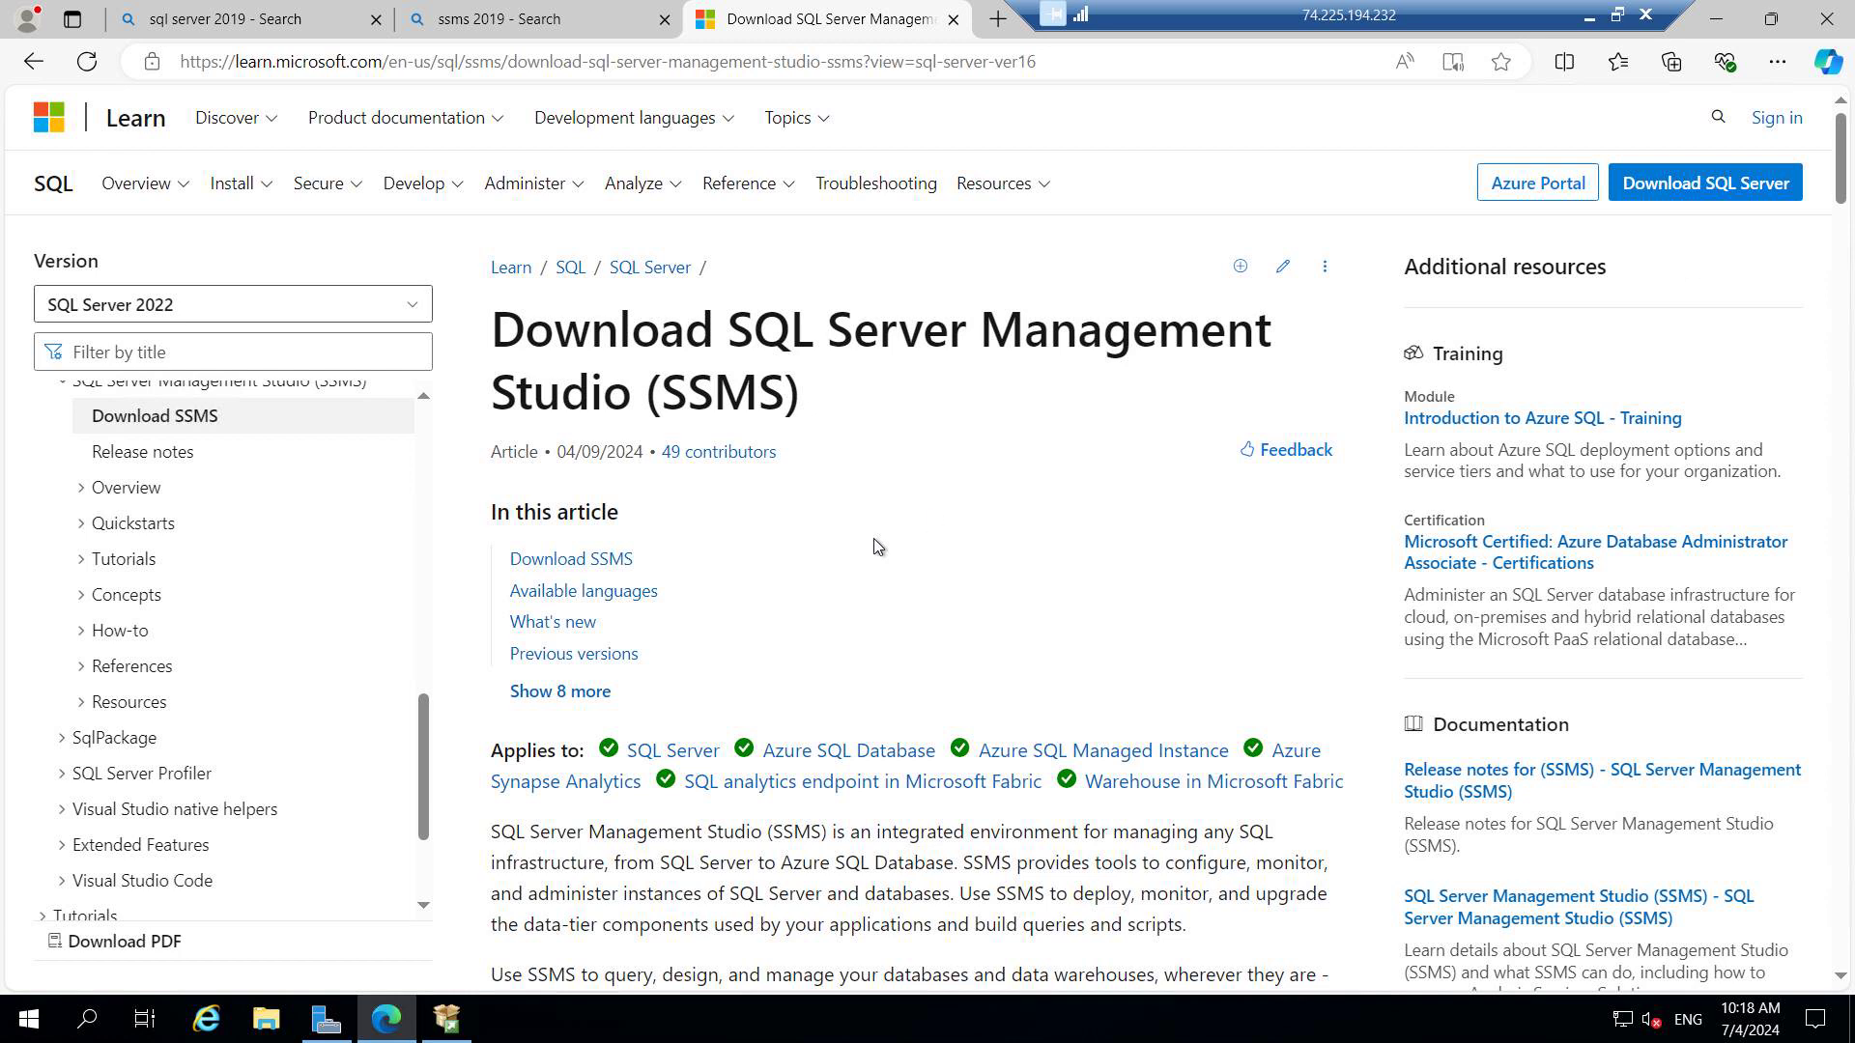
{"action": "left_click", "coordinate": [621, 561]}
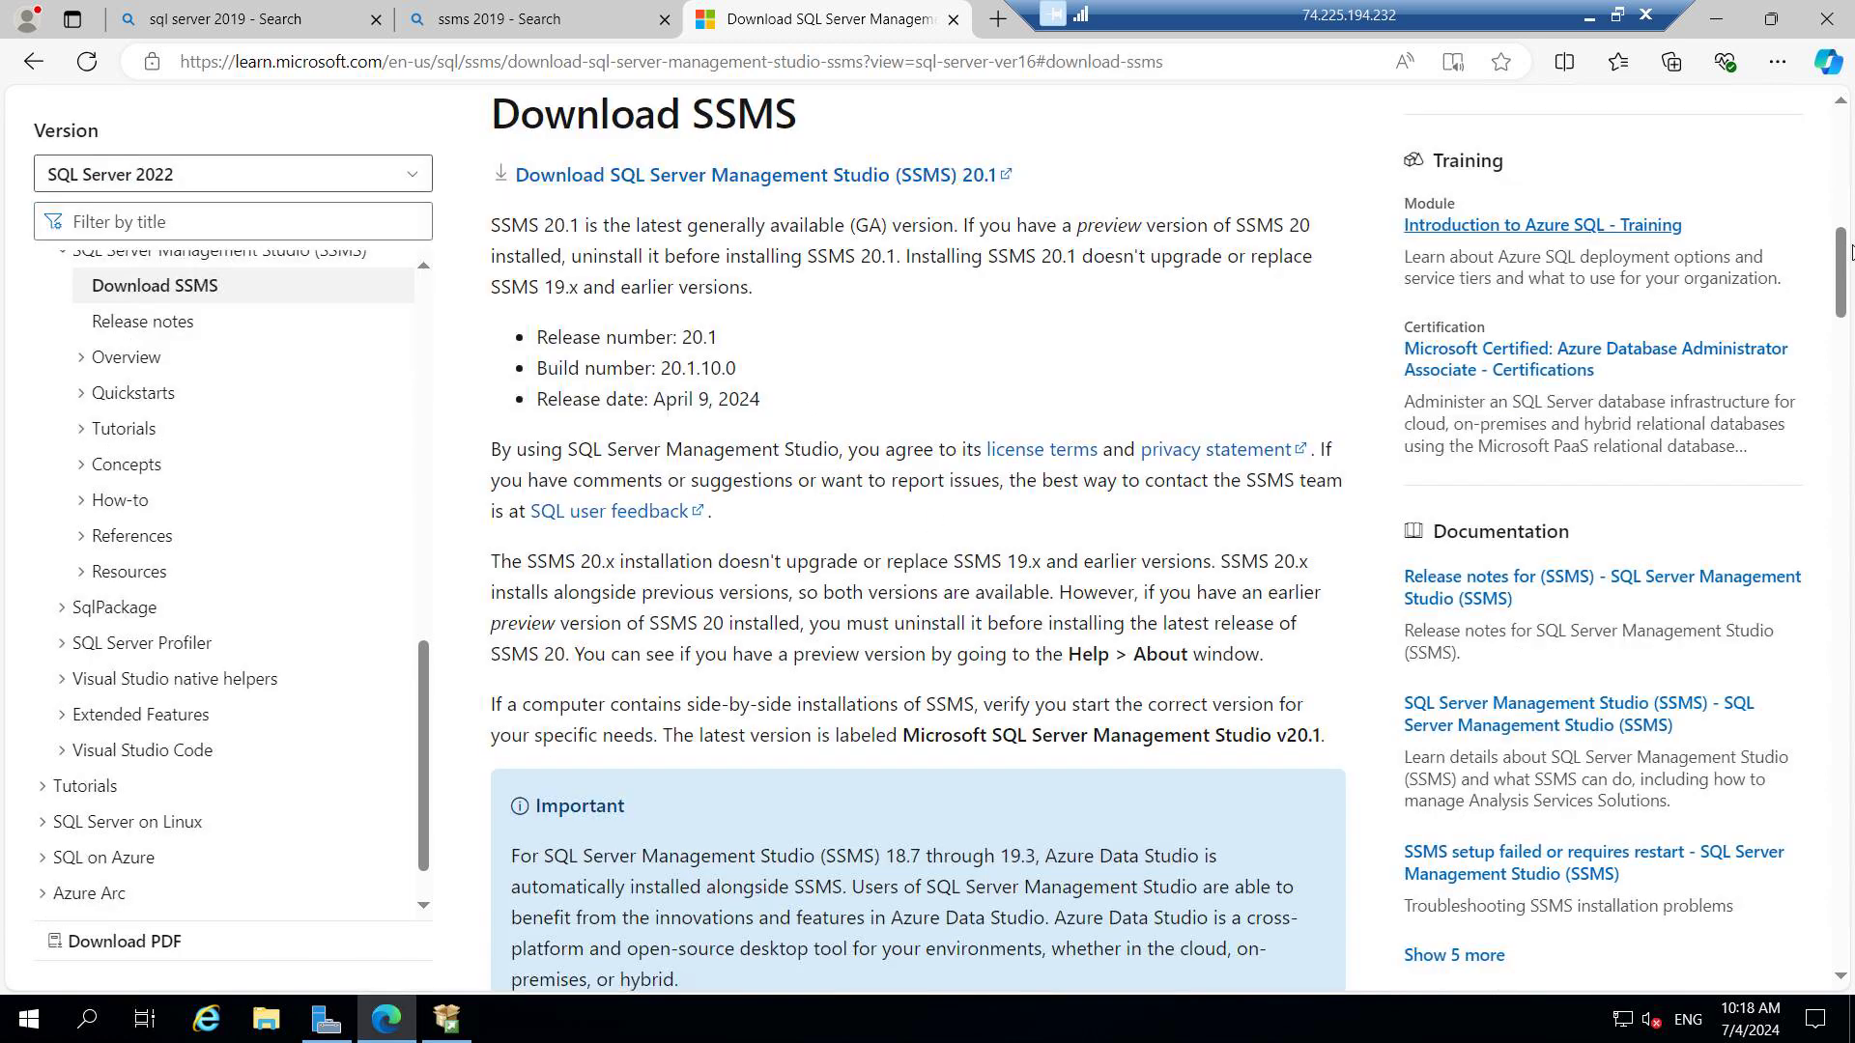
{"action": "left_click_drag", "start_coordinate": [1839, 286], "coordinate": [1792, 230]}
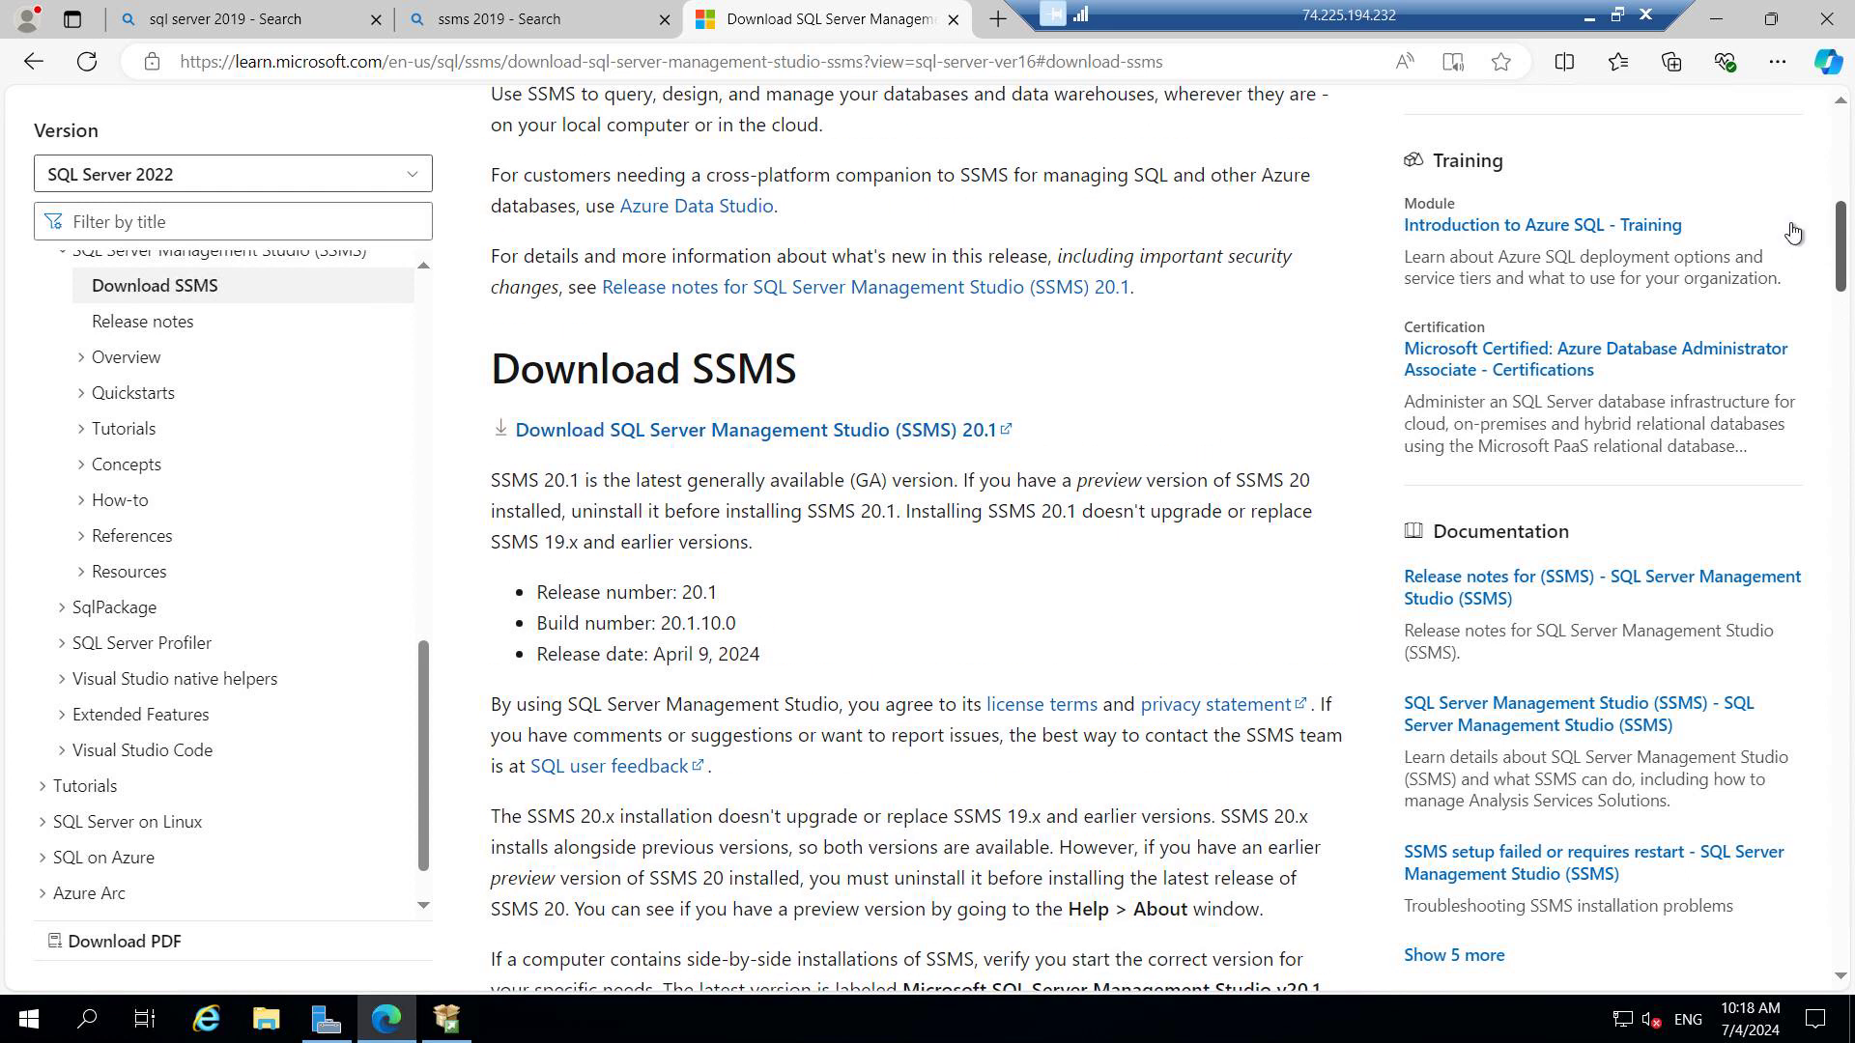
{"action": "left_click", "coordinate": [949, 430]}
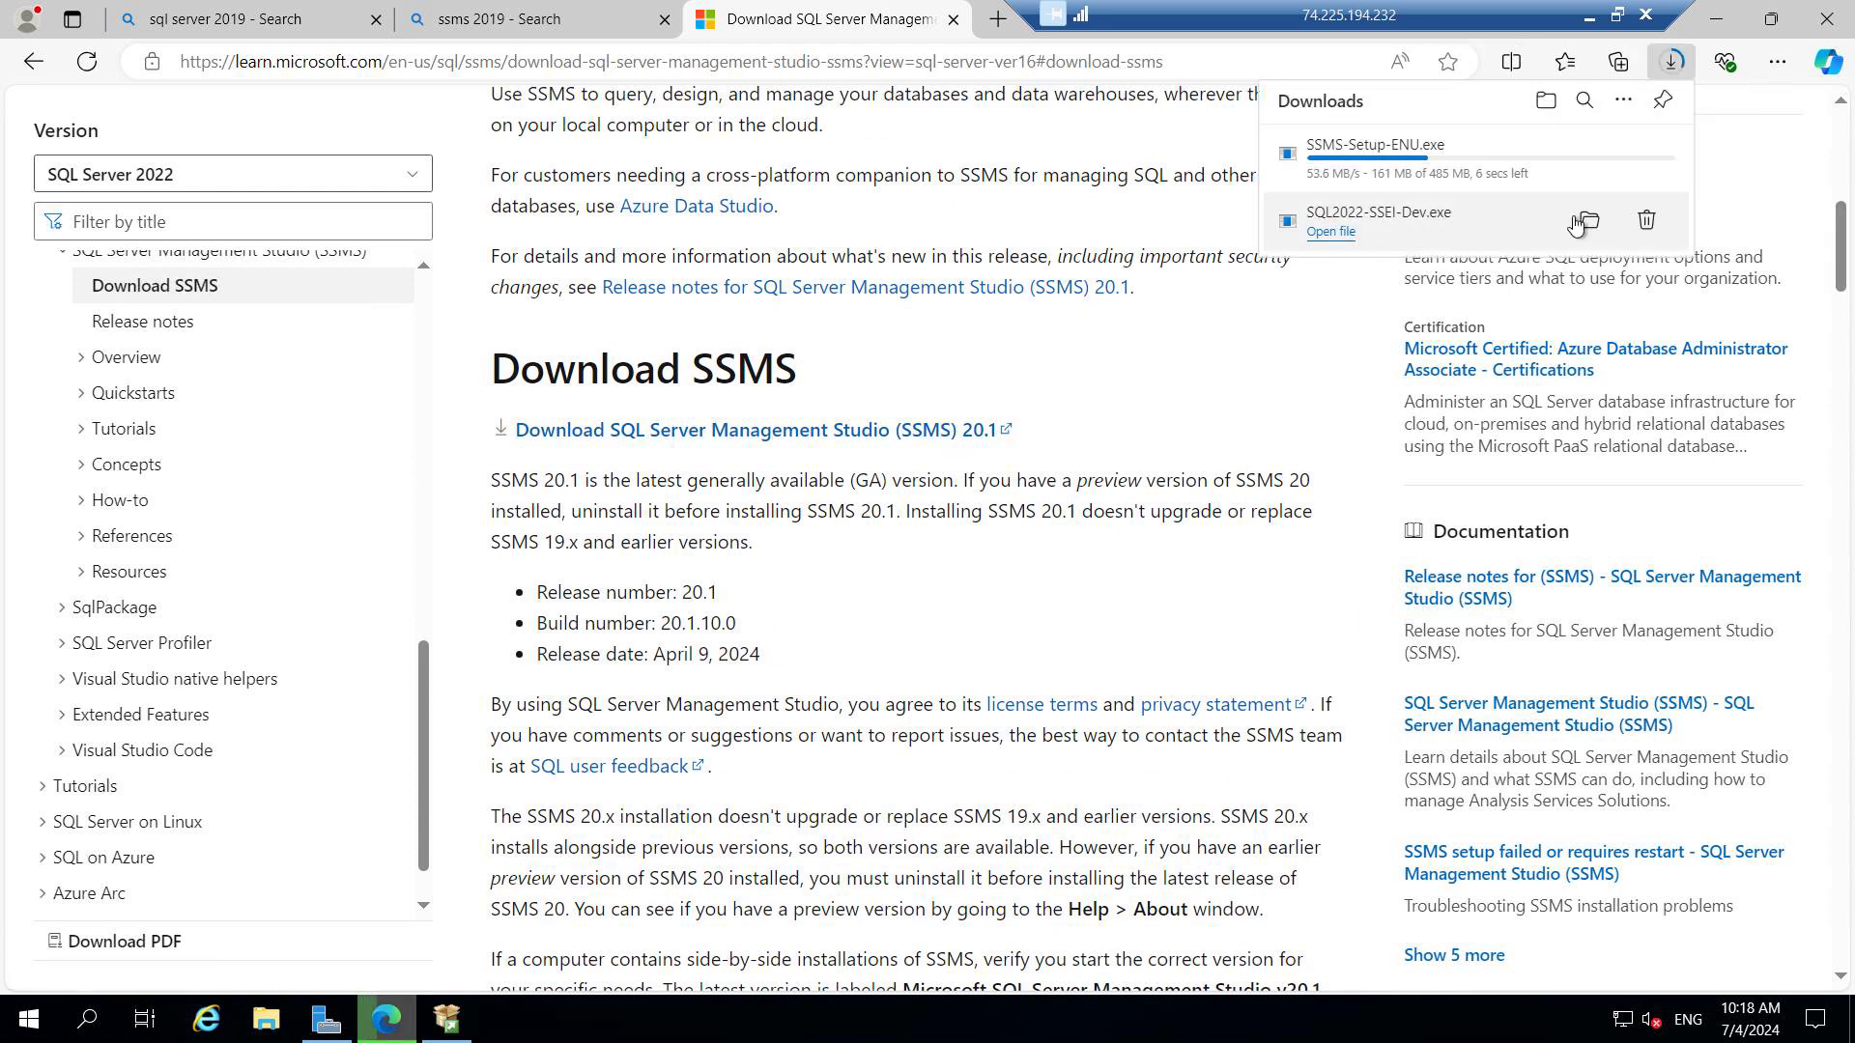
Step: Mount the SQLServer2022-x64-ENU-Dev disc image from the Downloads folder, run its setup and launch a new SQL Server standalone installation
{"action": "left_click", "coordinate": [1589, 221]}
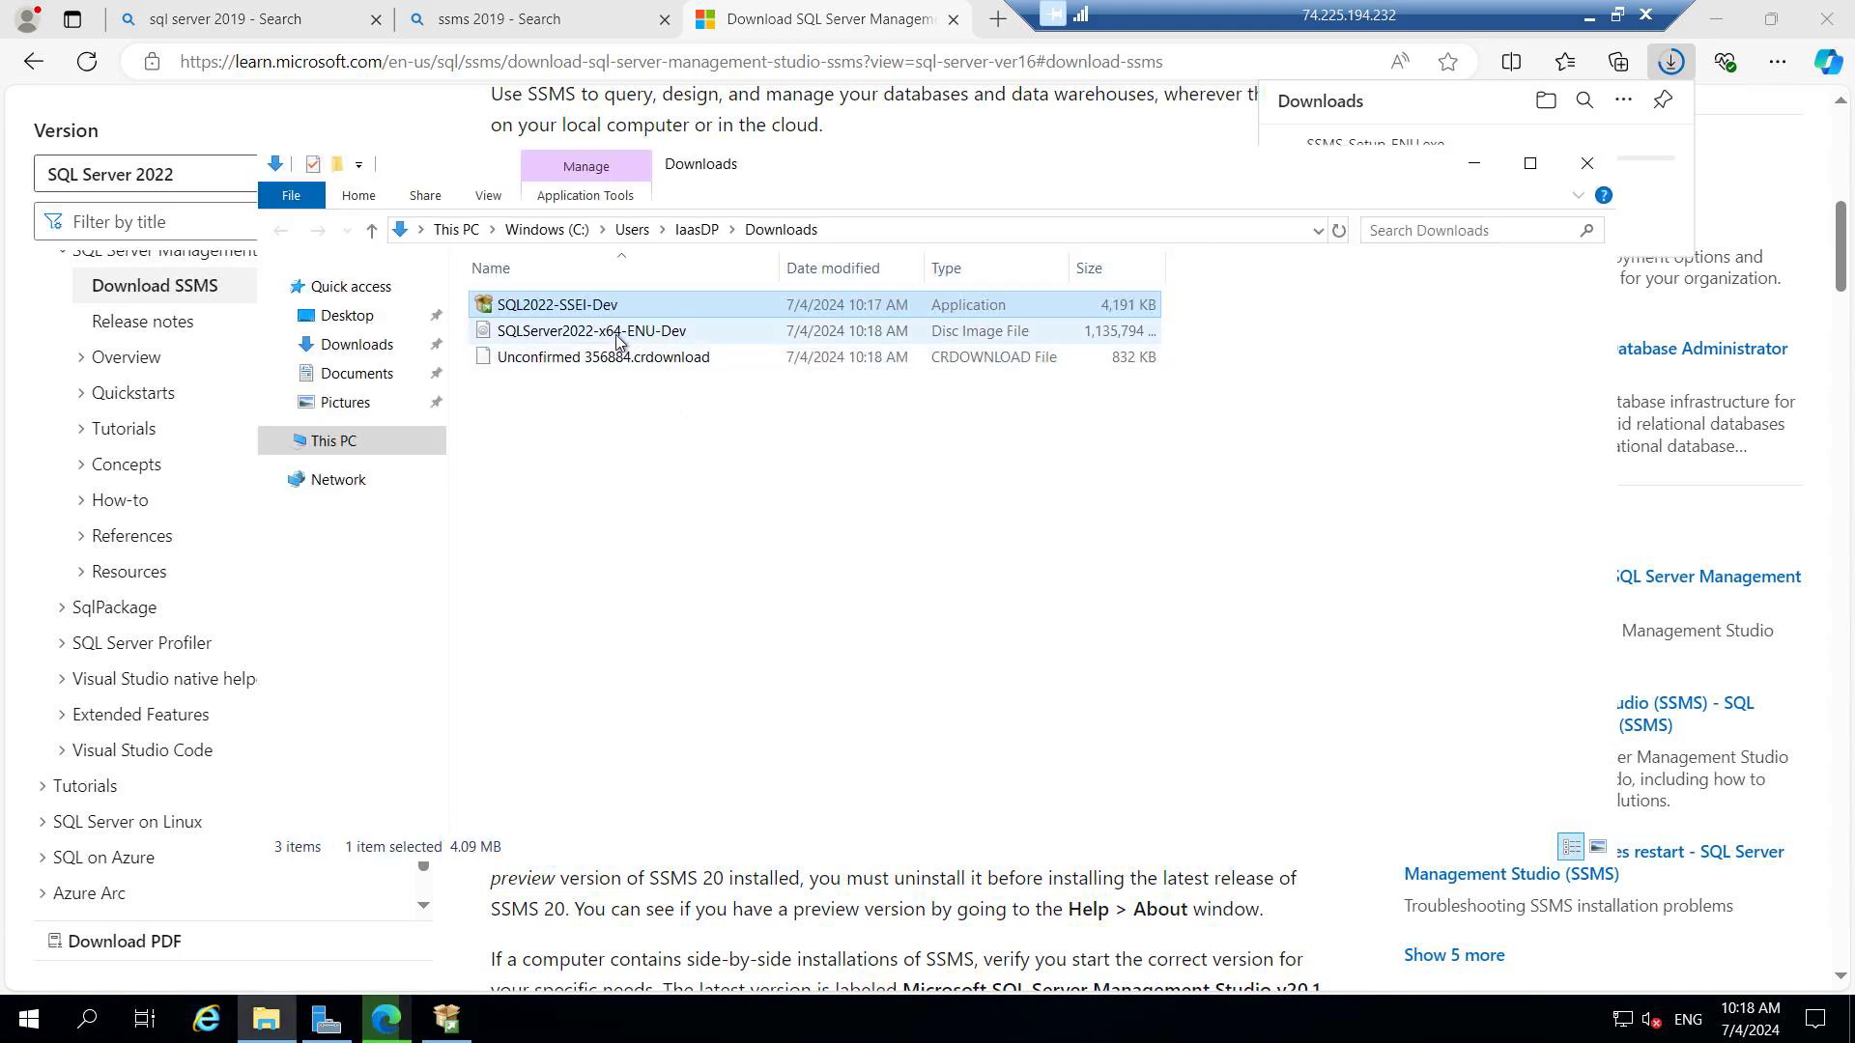
{"action": "left_click", "coordinate": [618, 334]}
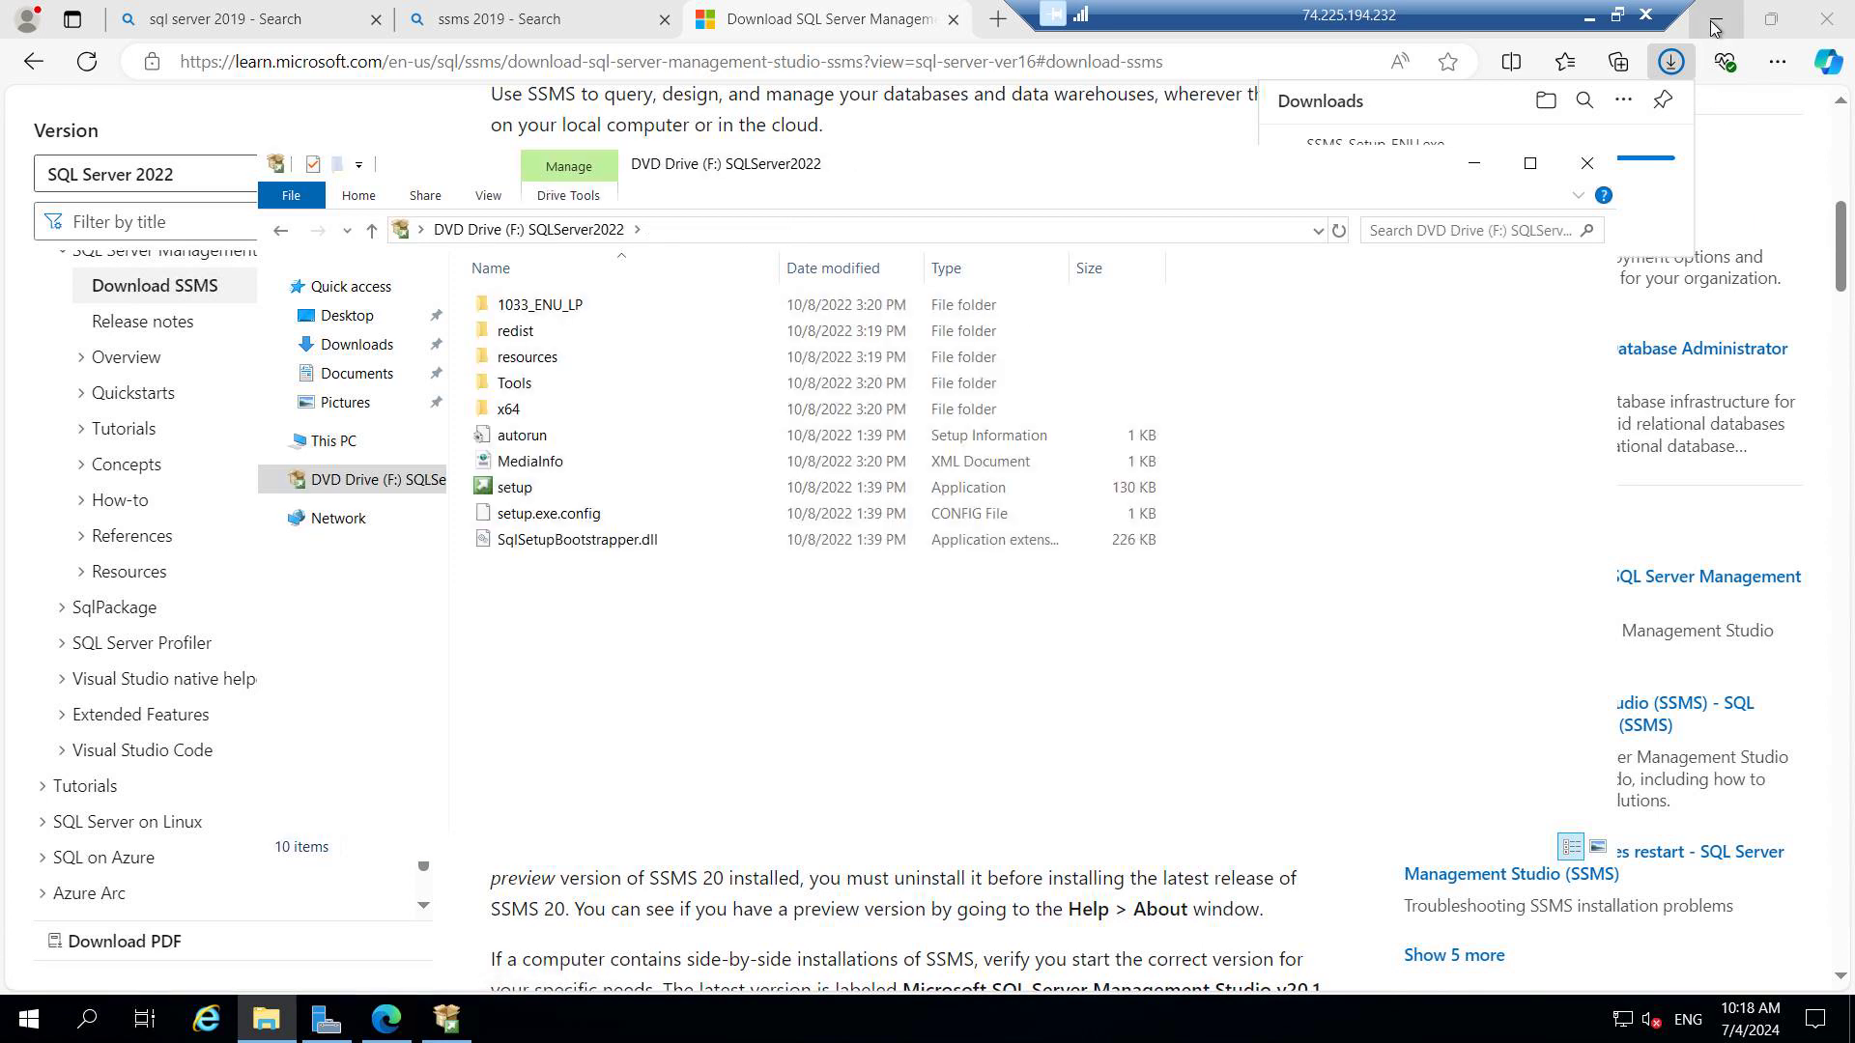
{"action": "double_click", "coordinate": [521, 490]}
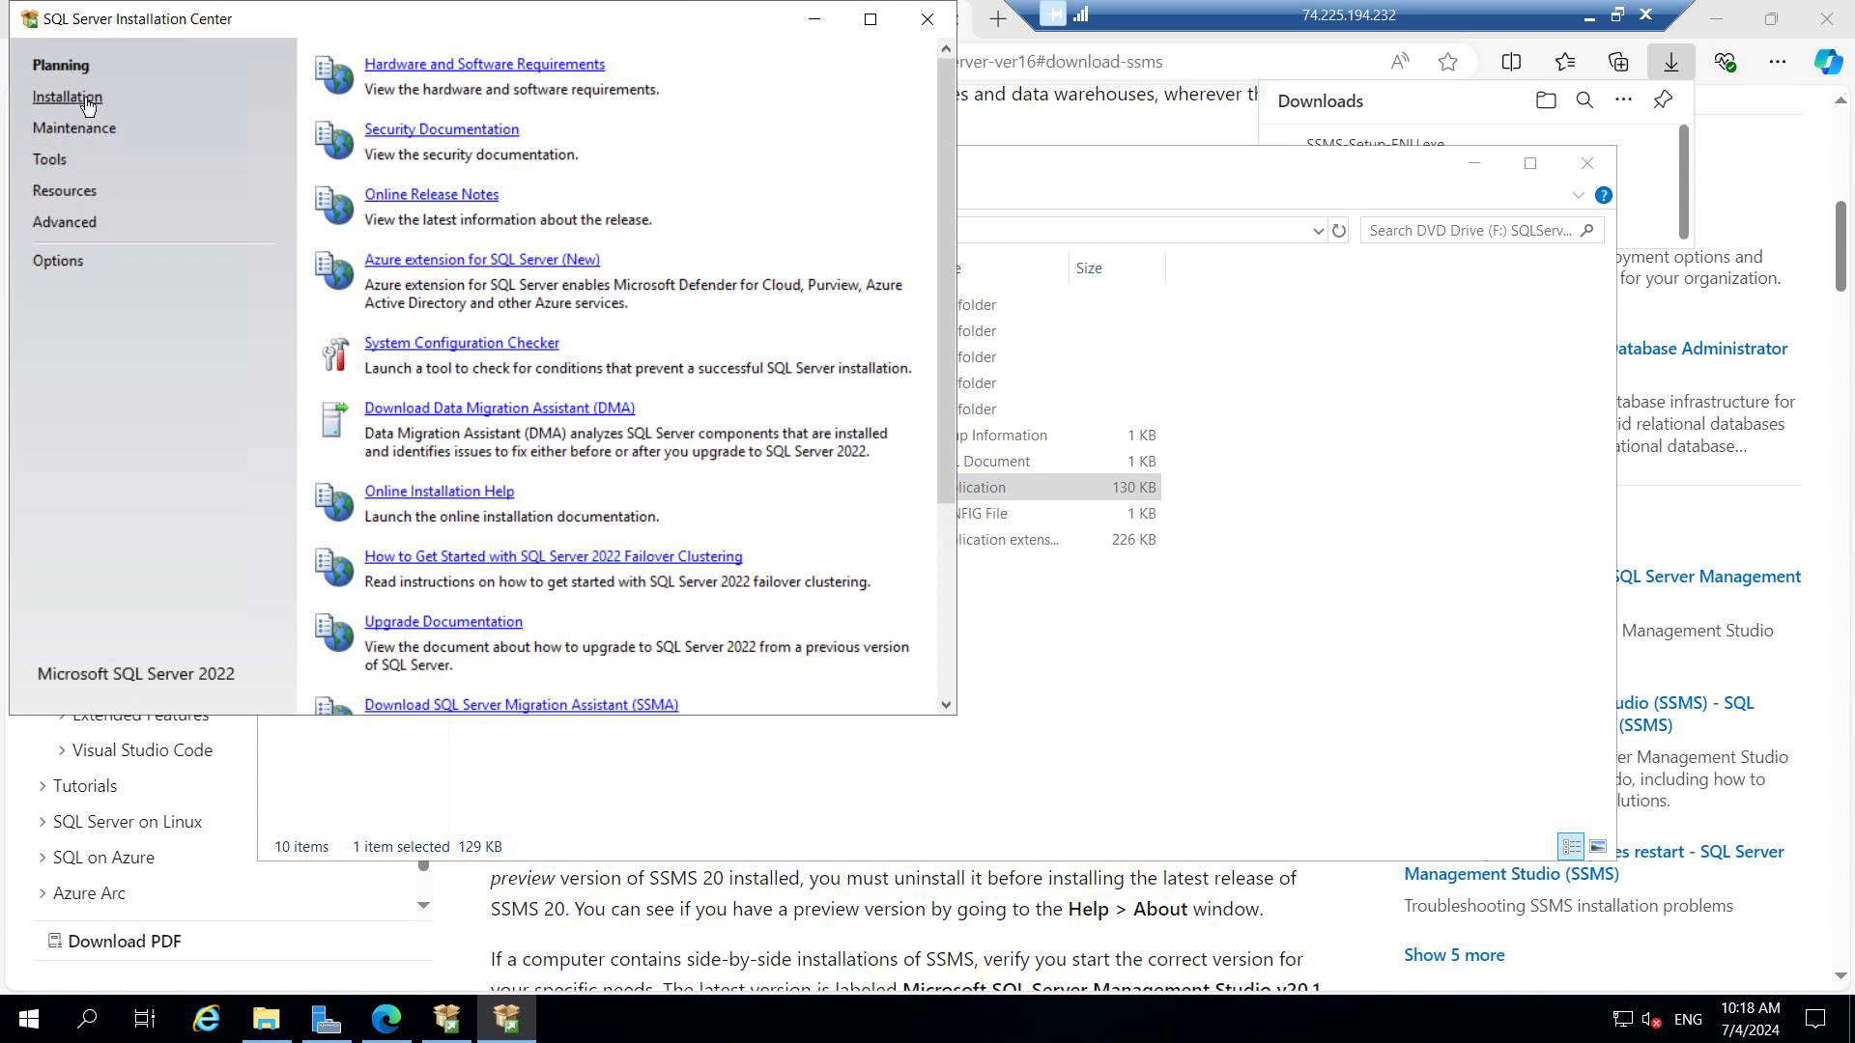
{"action": "left_click", "coordinate": [82, 99]}
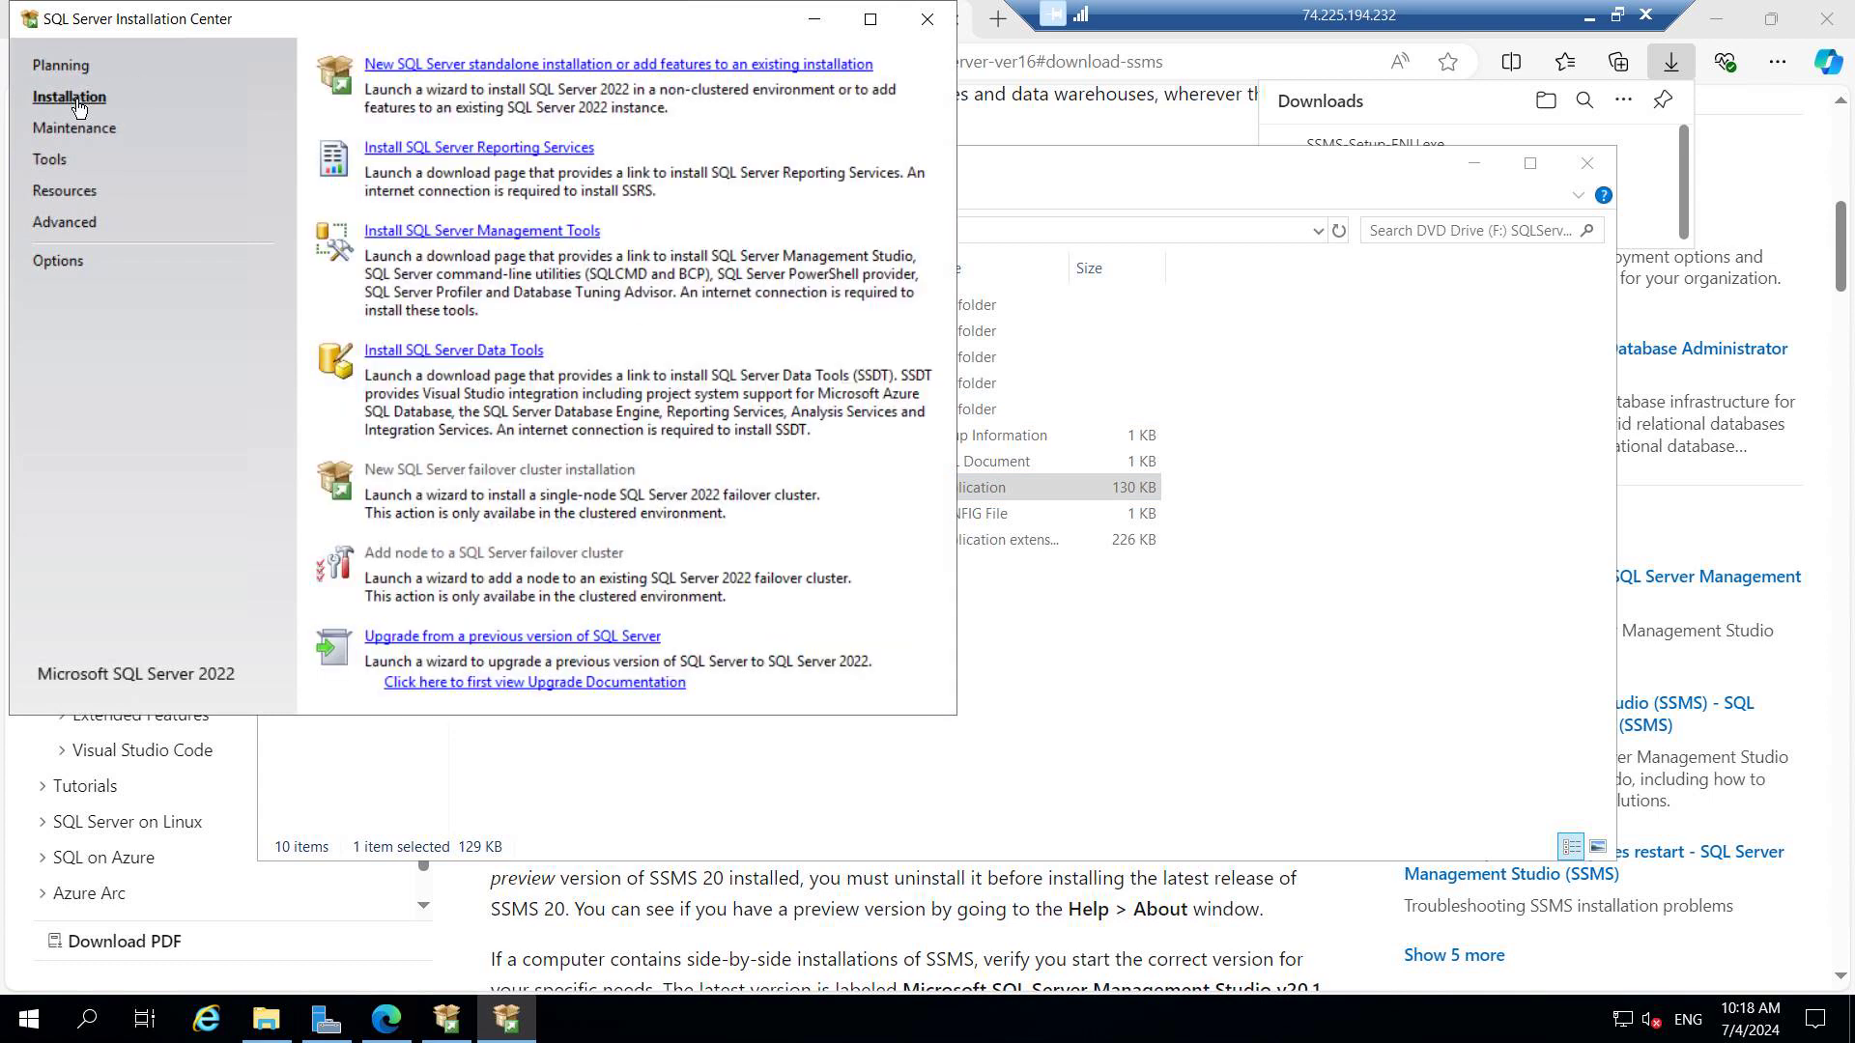
{"action": "left_click", "coordinate": [656, 68]}
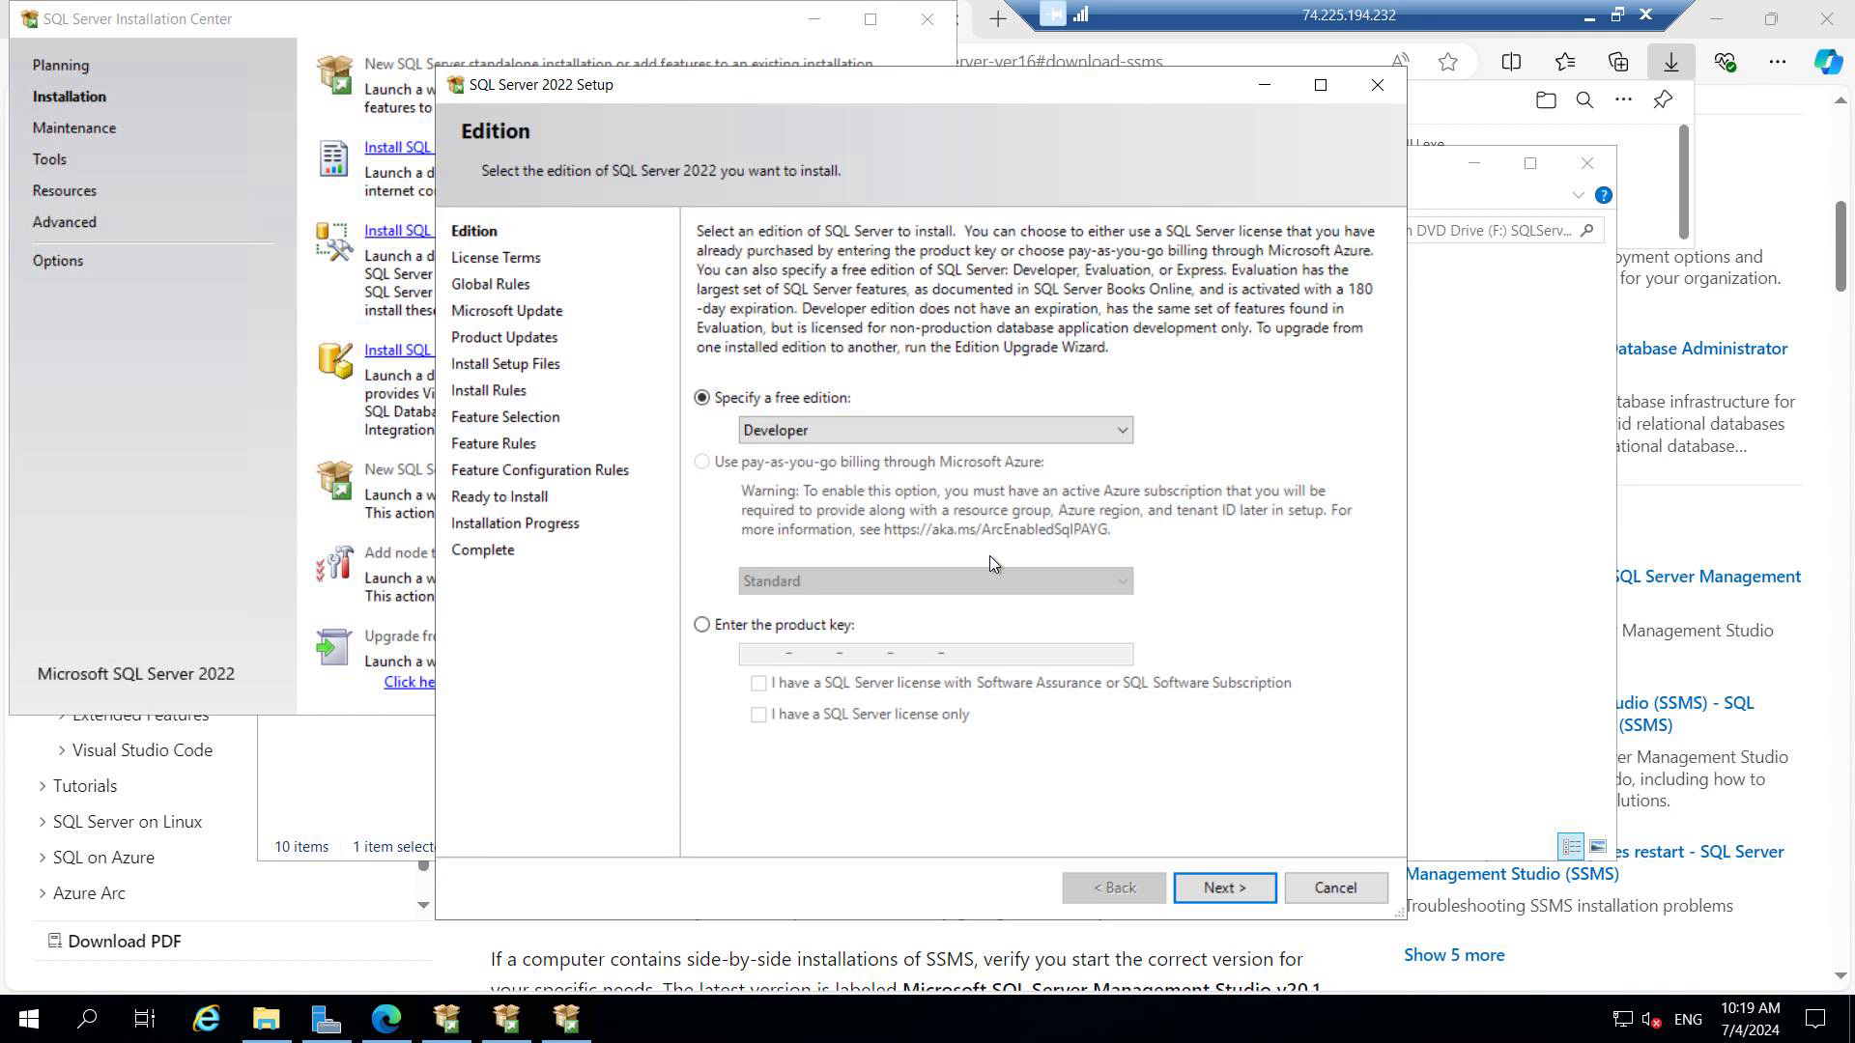
Step: Choose Developer as the free SQL Server 2022 edition and proceed to the license terms
{"action": "left_click", "coordinate": [873, 439]}
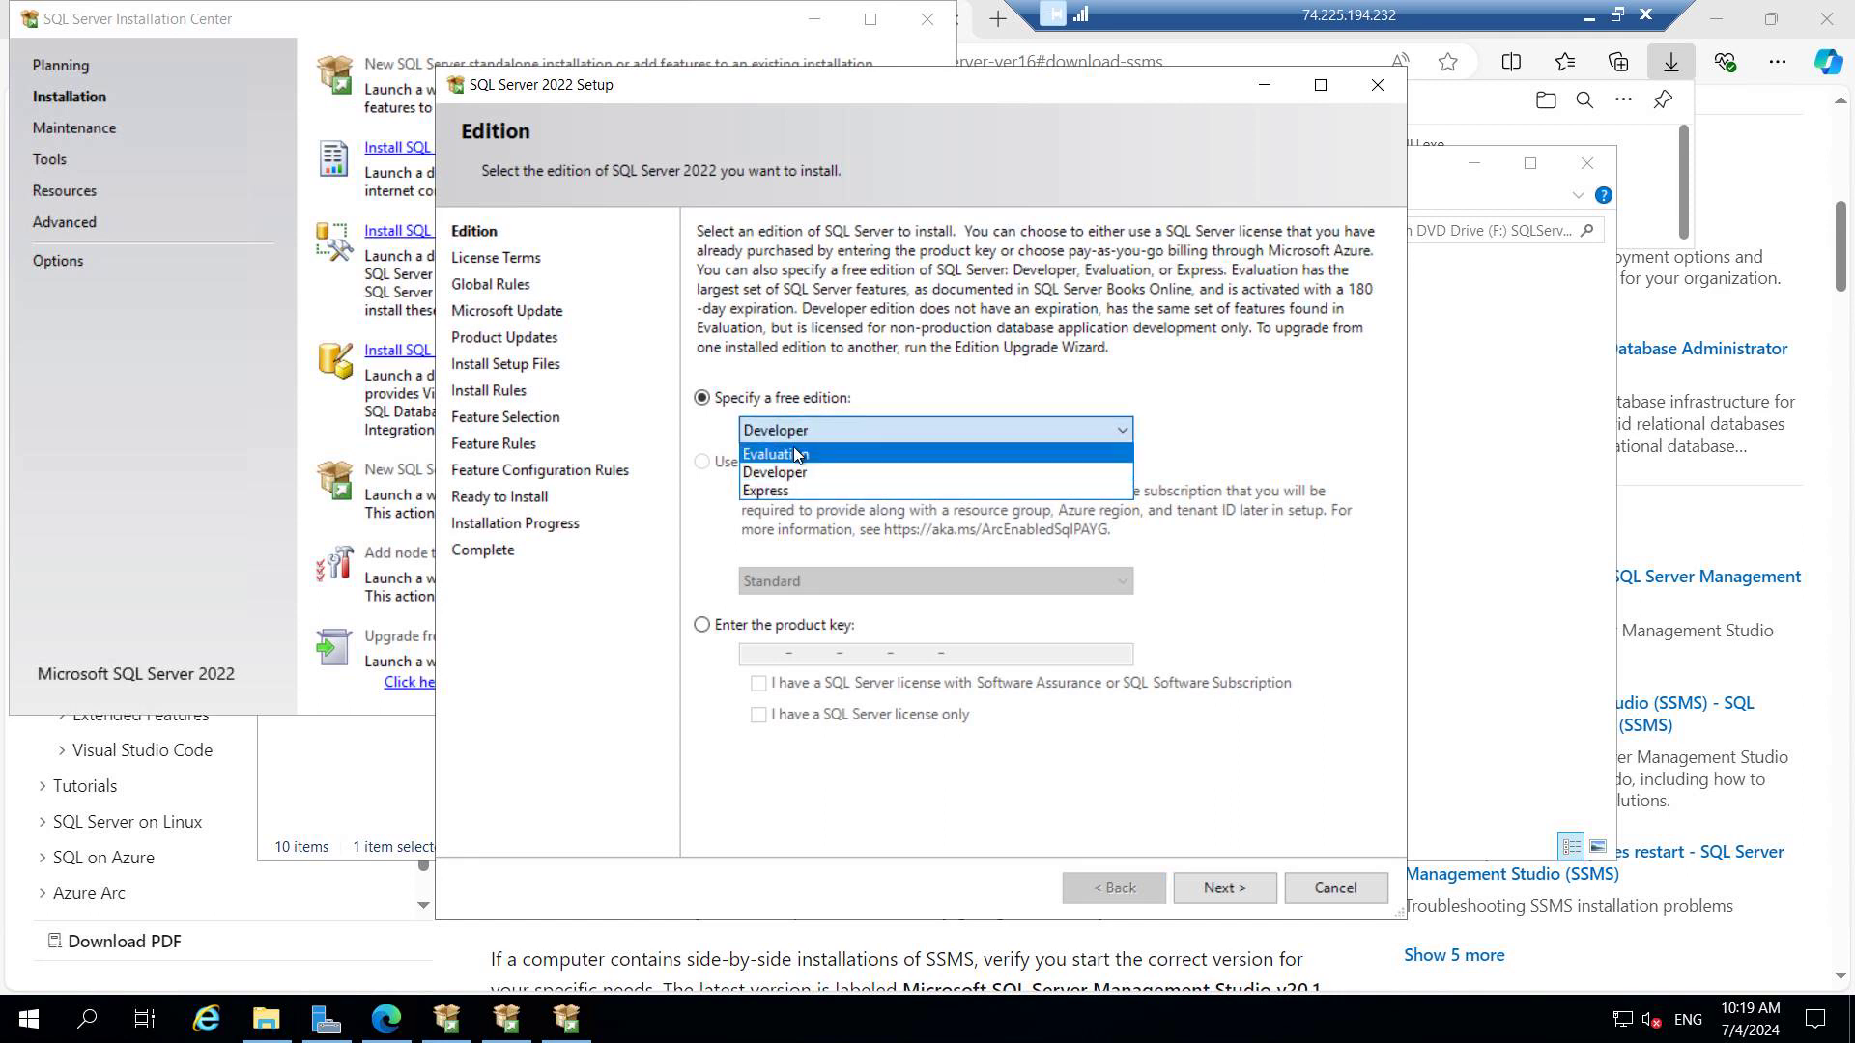
{"action": "left_click", "coordinate": [764, 473]}
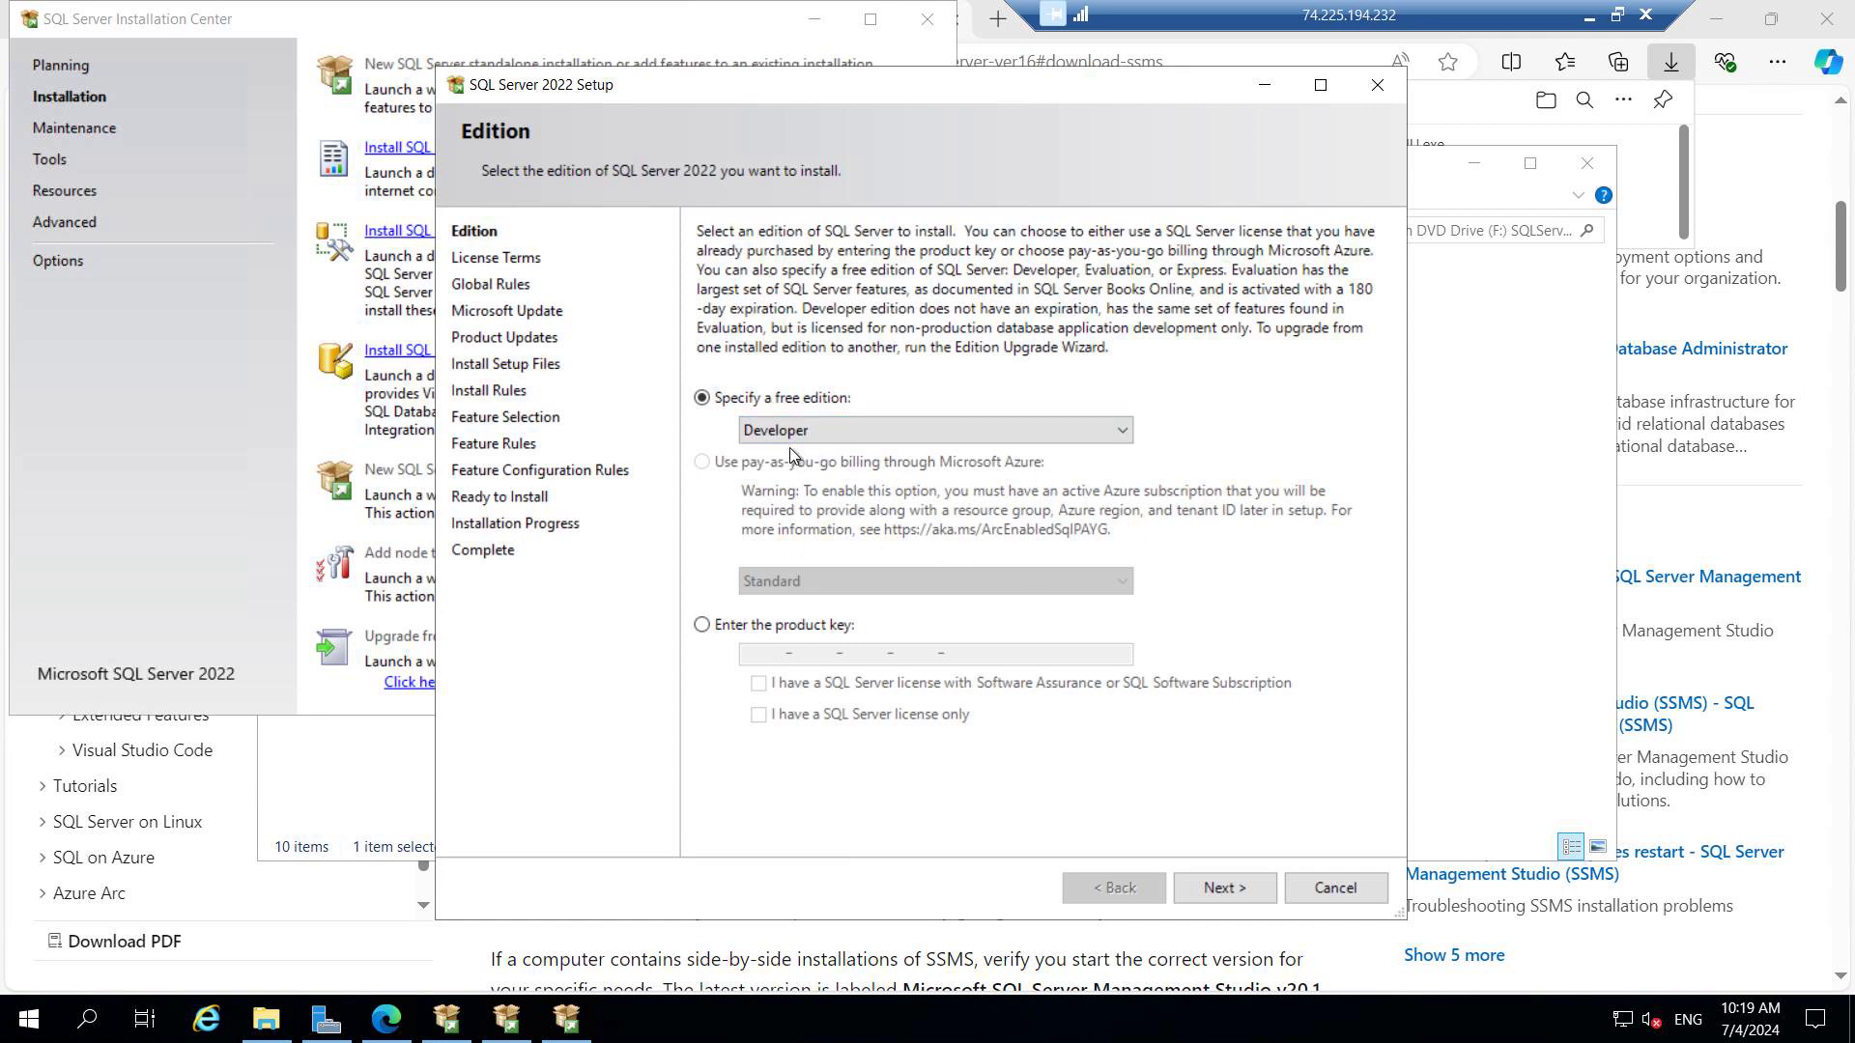
{"action": "left_click", "coordinate": [840, 429]}
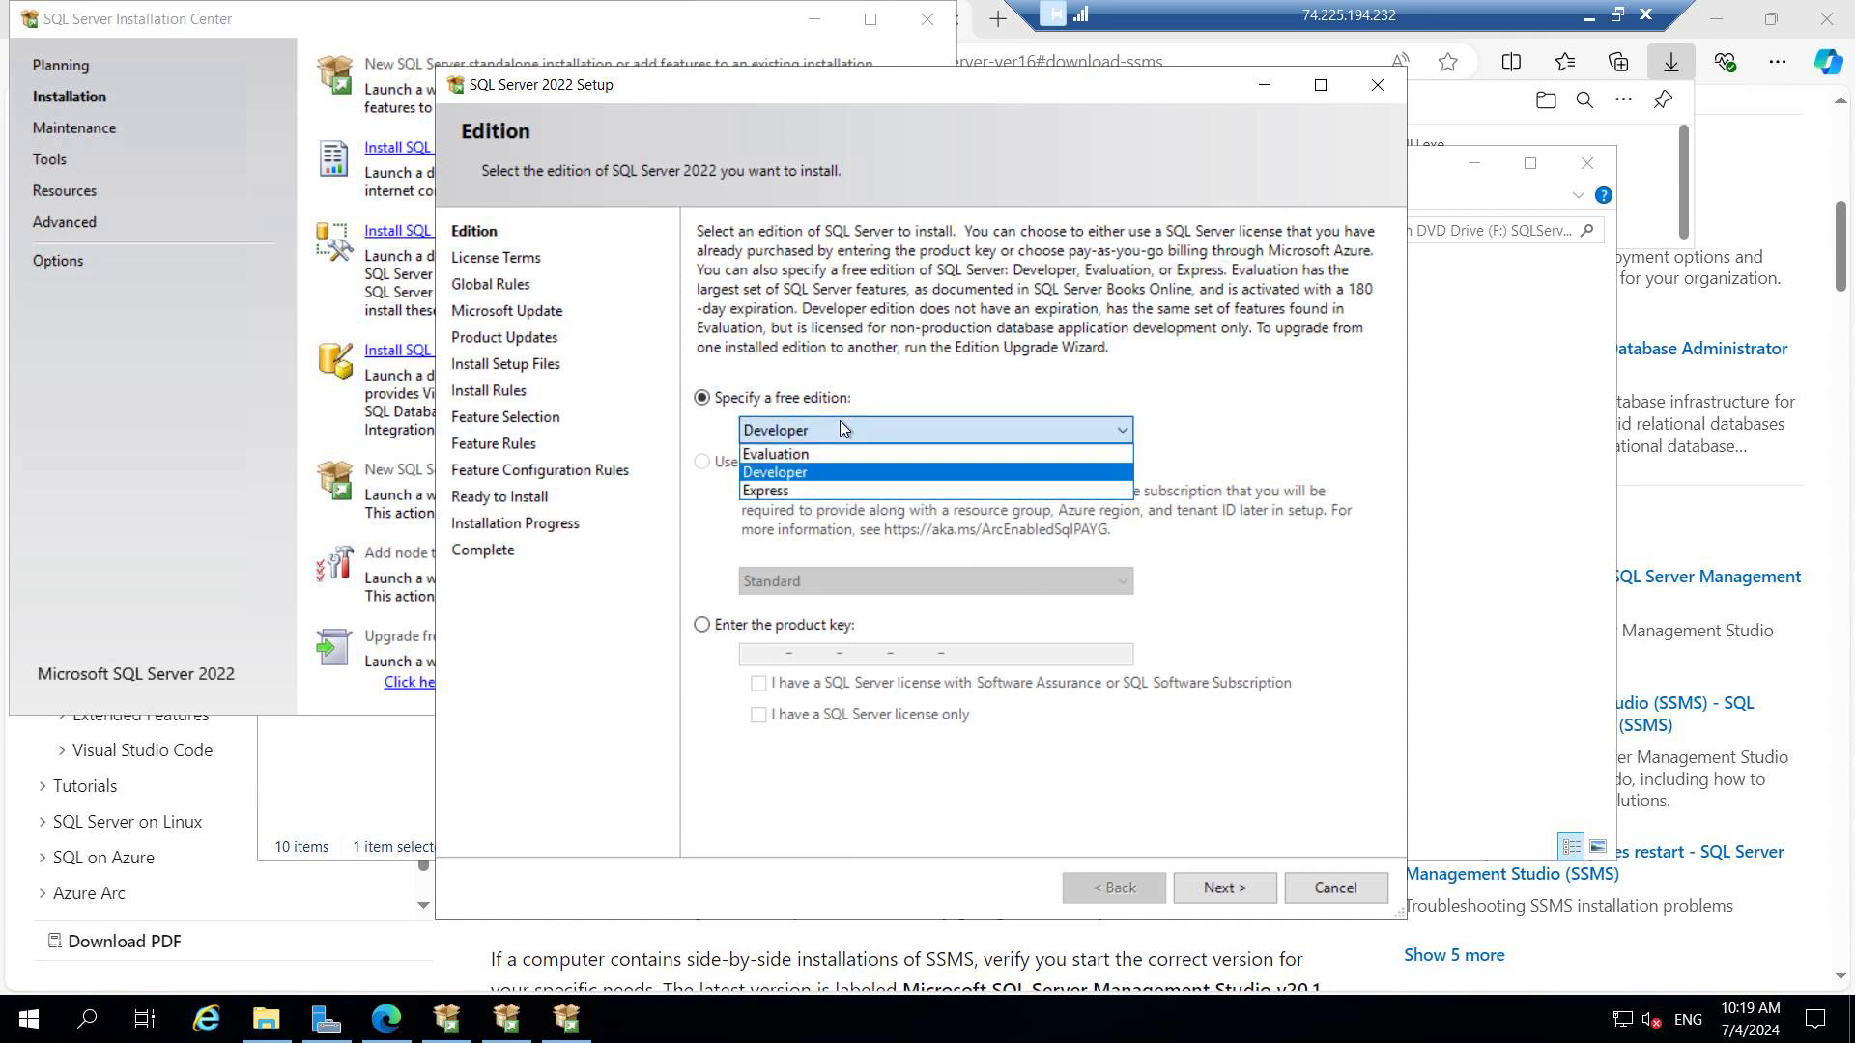
{"action": "left_click", "coordinate": [775, 454]}
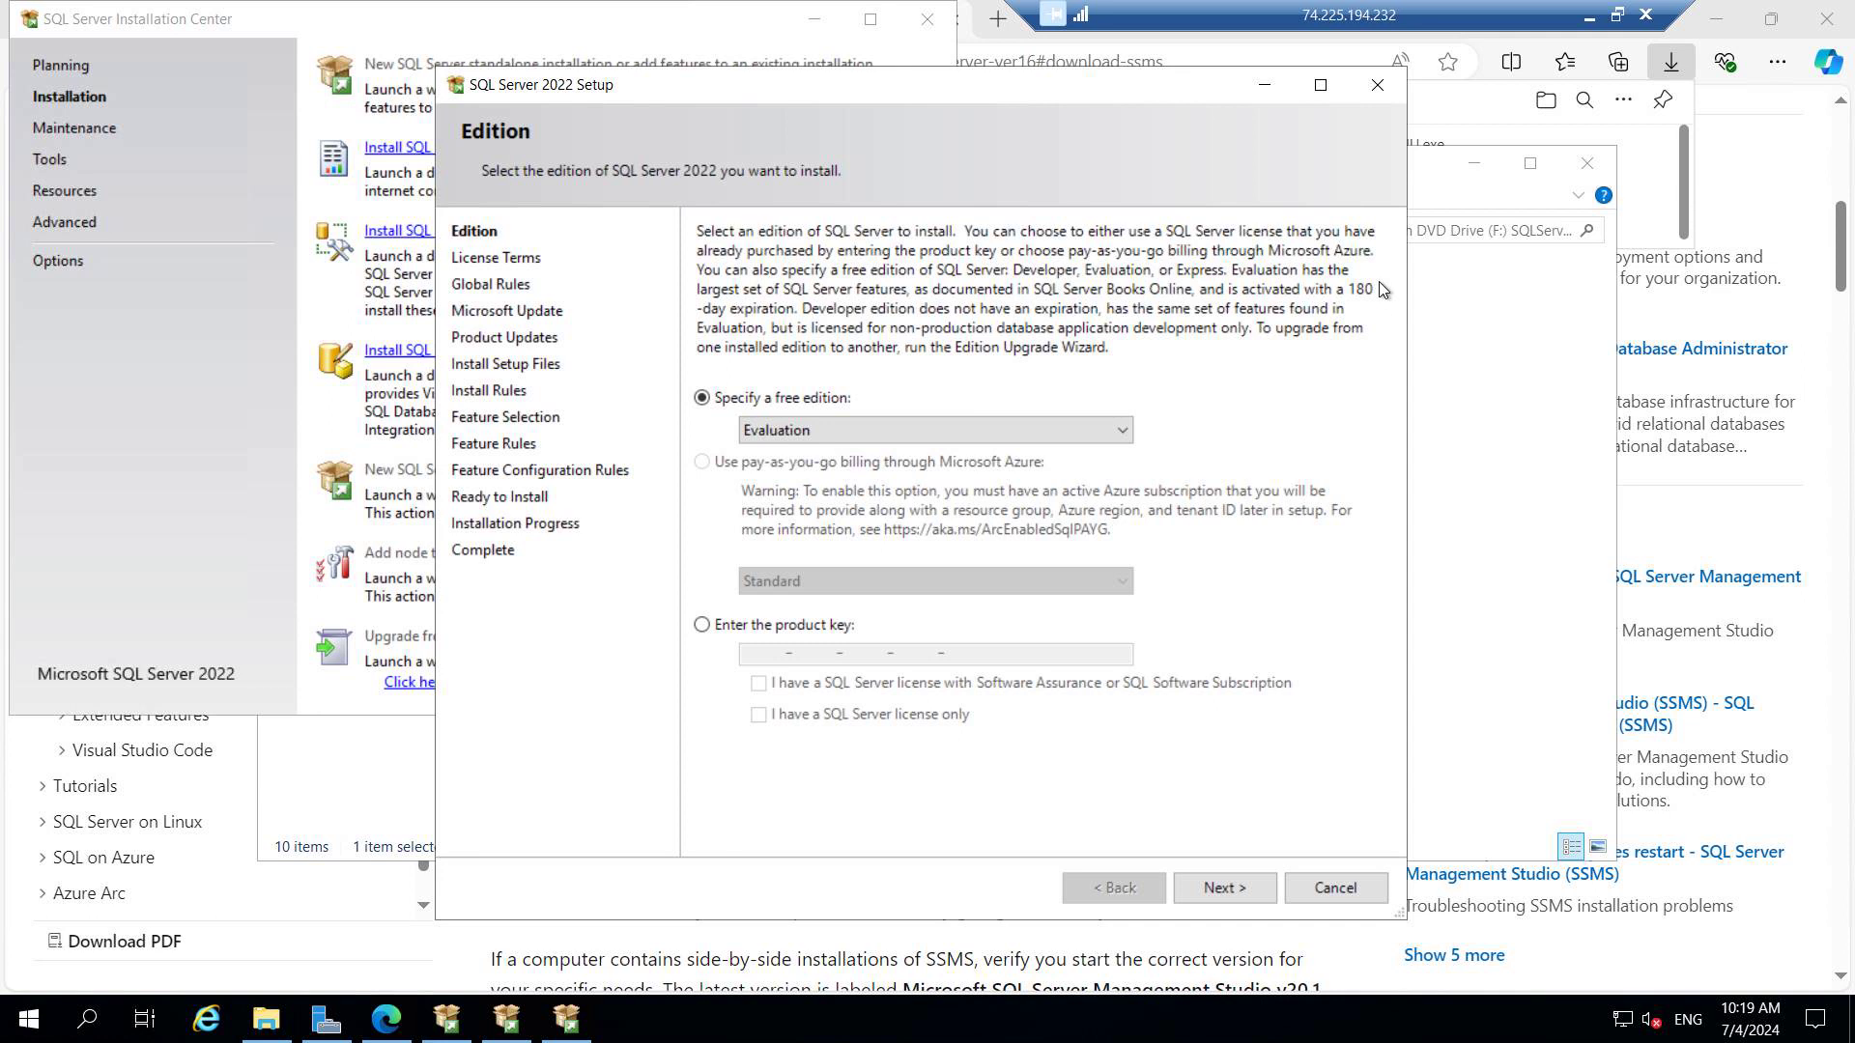
{"action": "left_click", "coordinate": [1071, 431]}
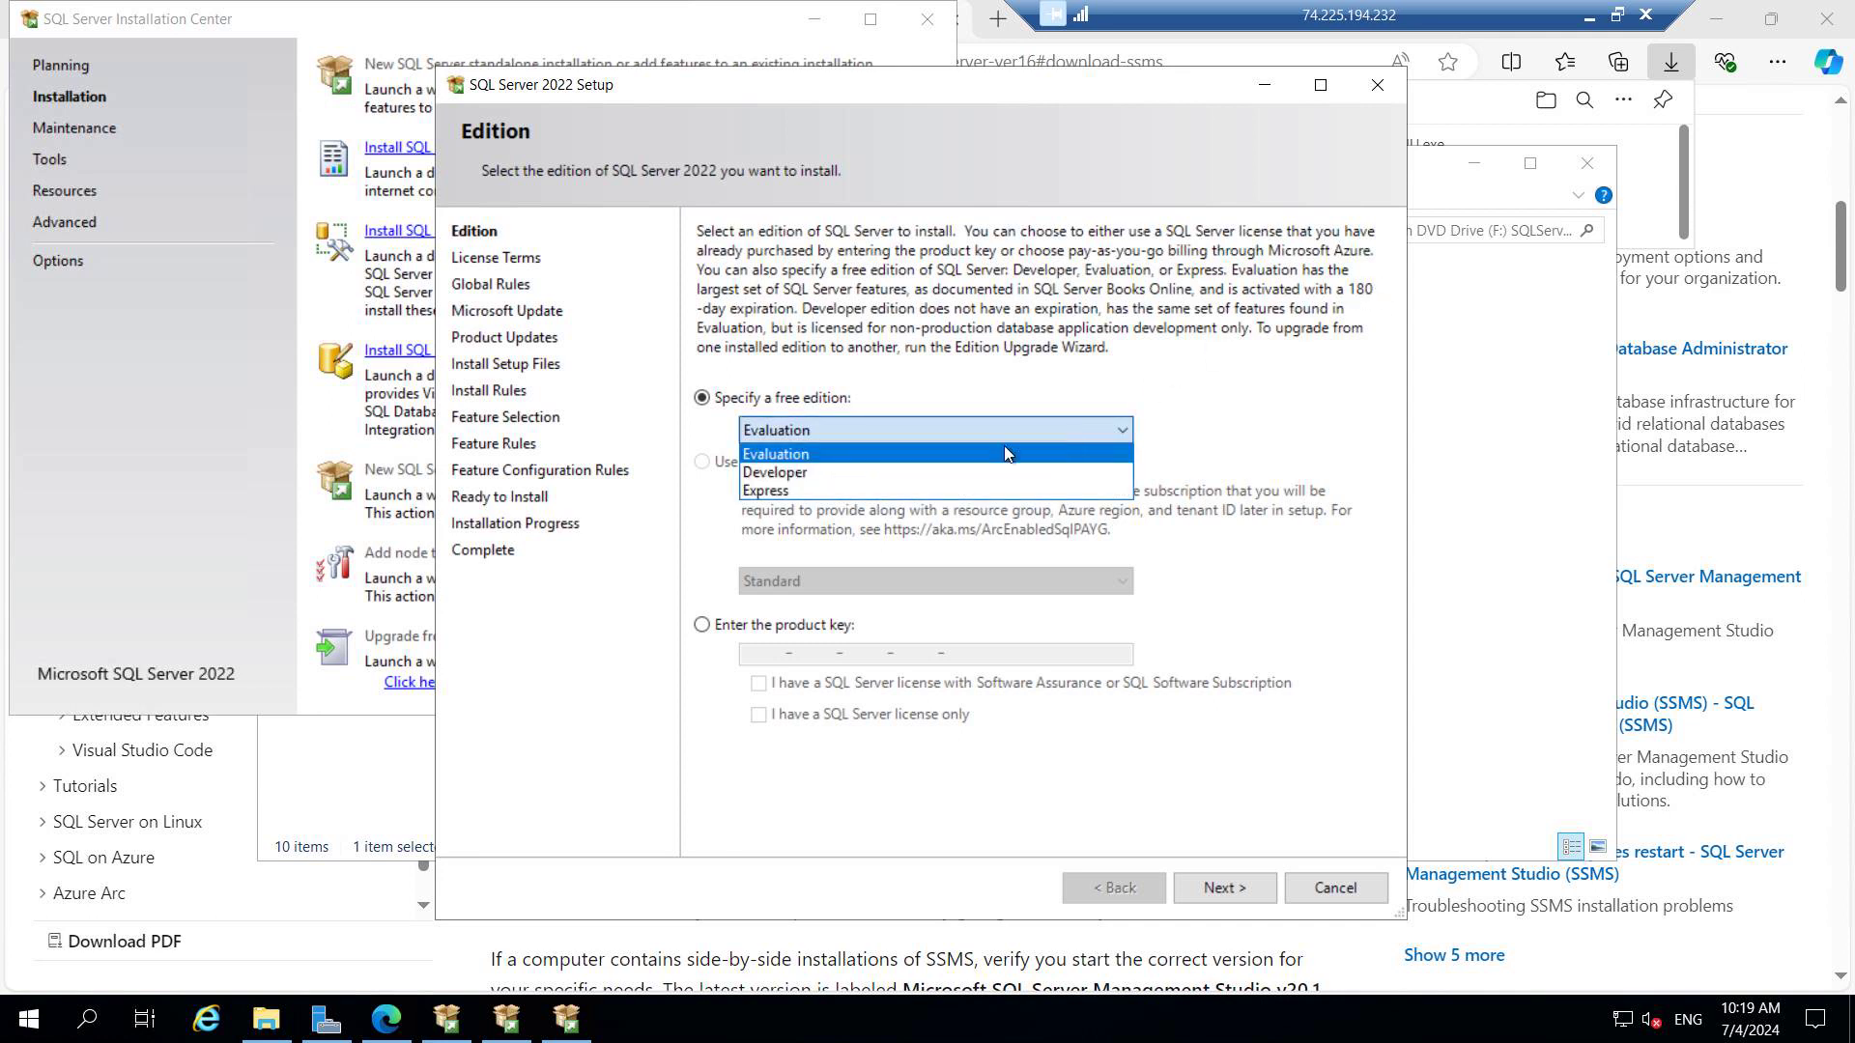
{"action": "left_click", "coordinate": [898, 473]}
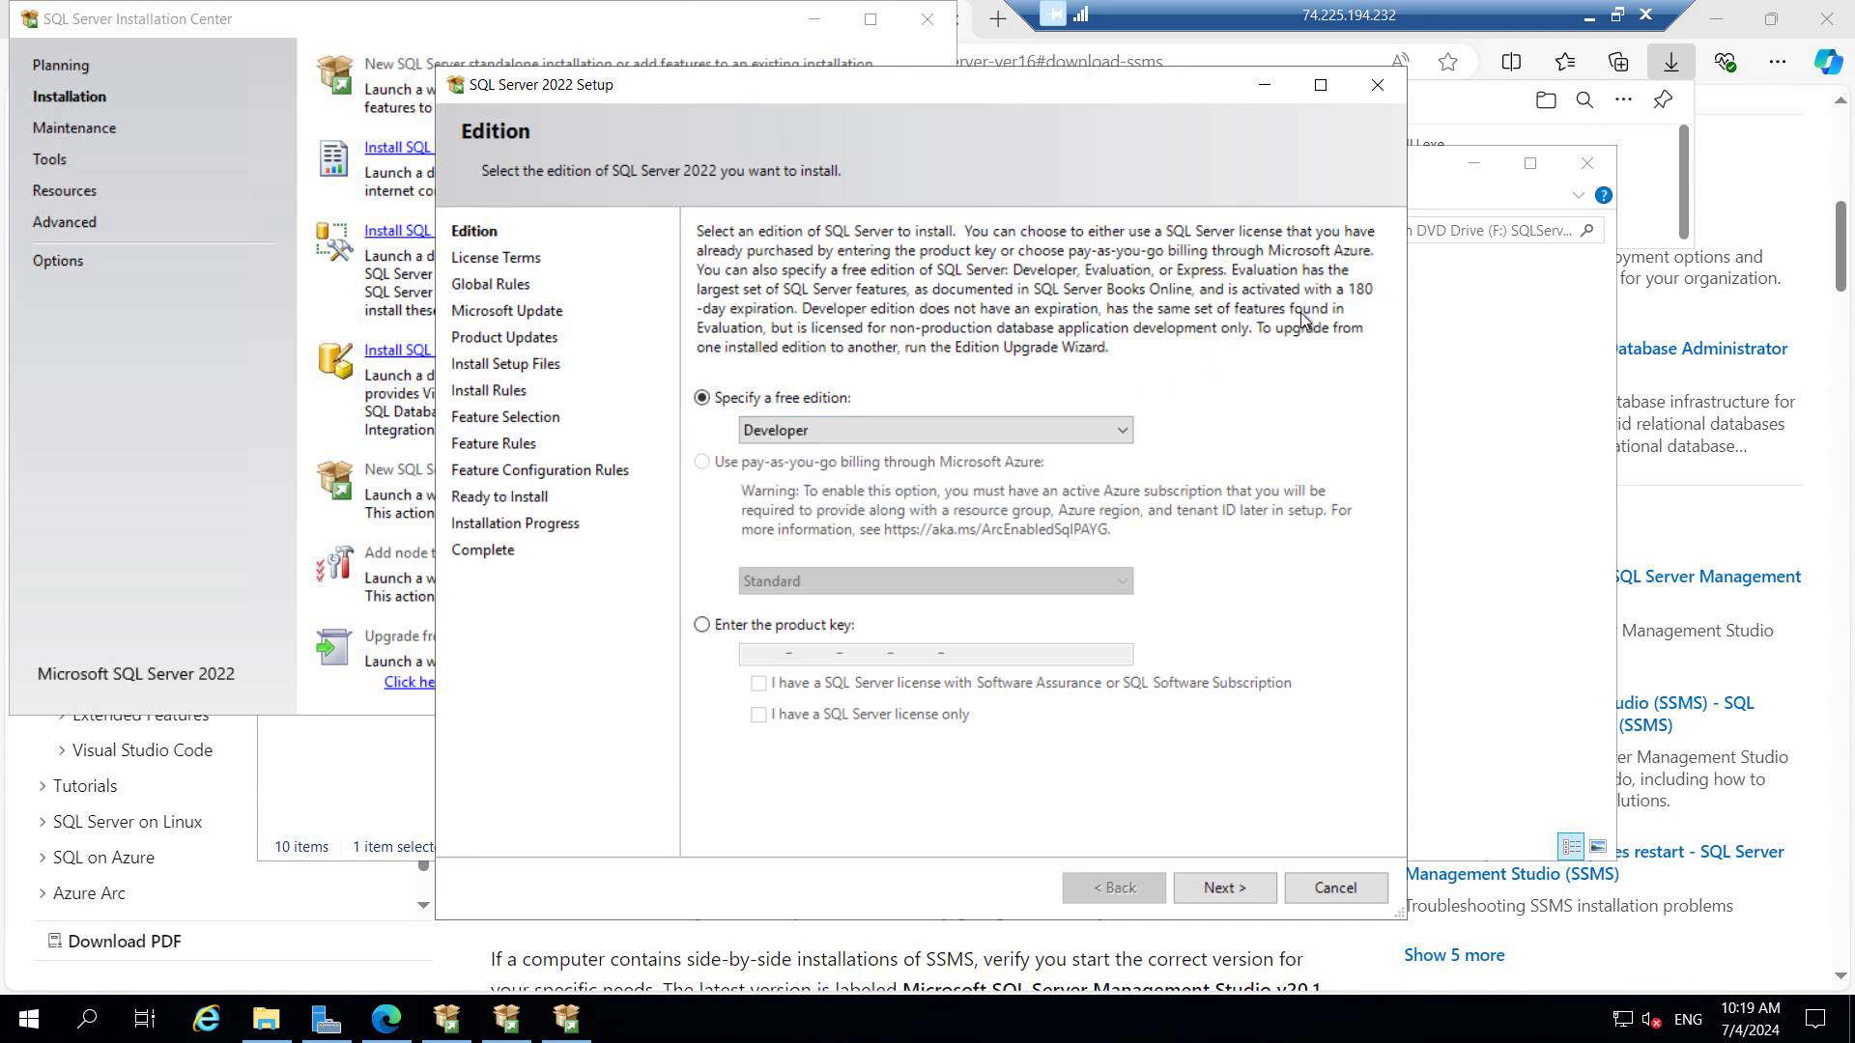
{"action": "left_click", "coordinate": [1219, 890]}
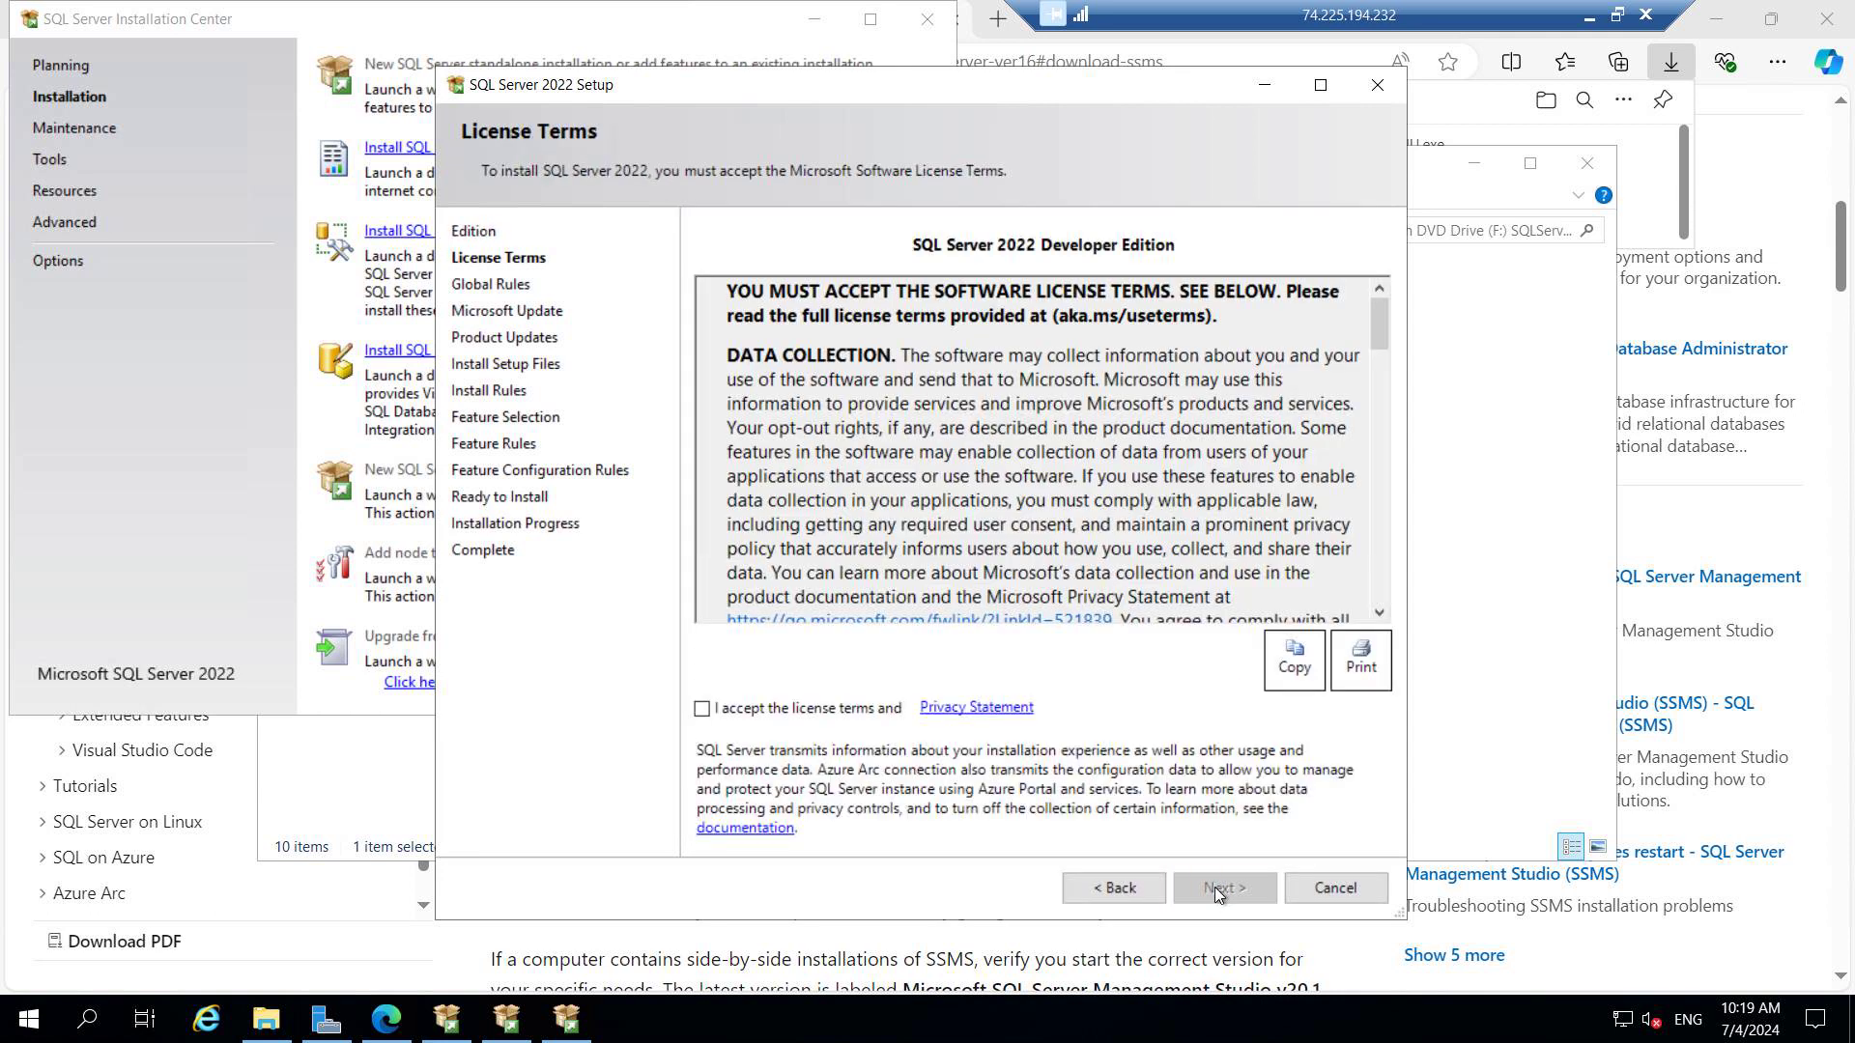
Step: Accept the license terms, leave Microsoft Update checking off and proceed through the install rules to feature selection
{"action": "left_click", "coordinate": [746, 711]}
{"action": "left_click", "coordinate": [1243, 885]}
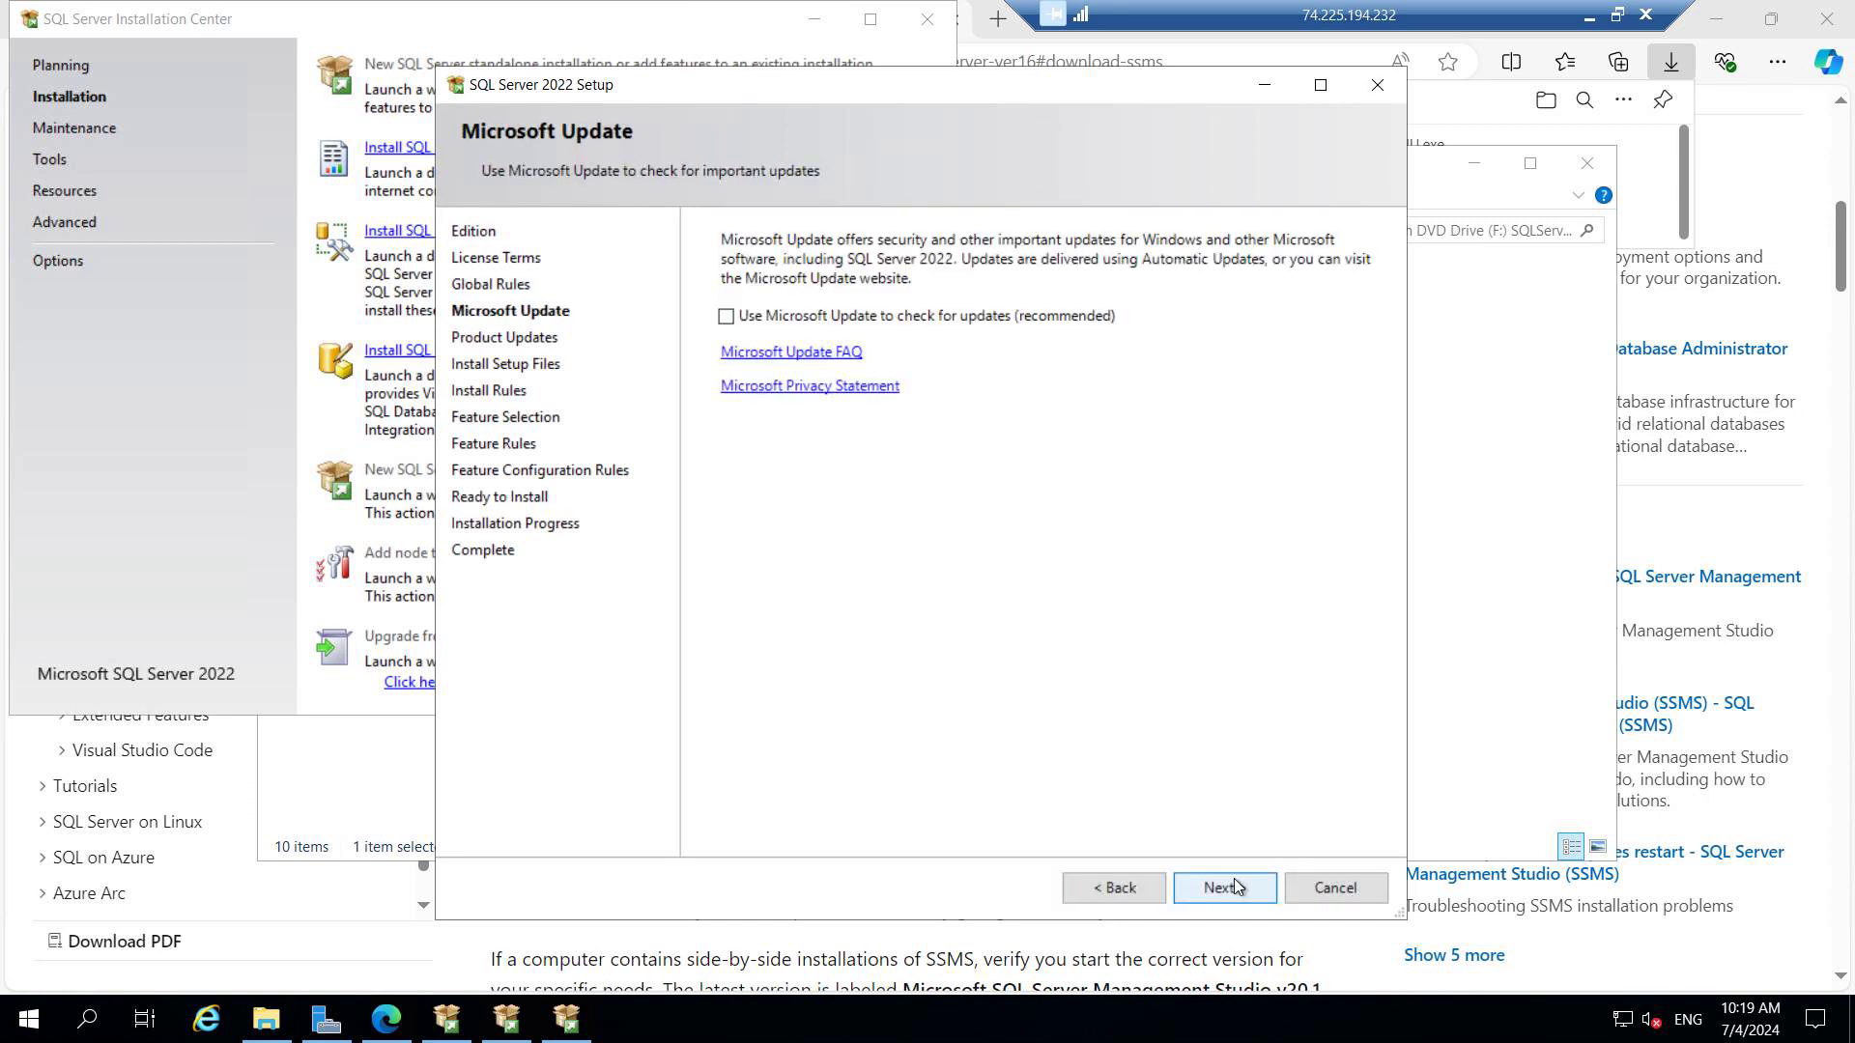
{"action": "left_click", "coordinate": [1235, 887]}
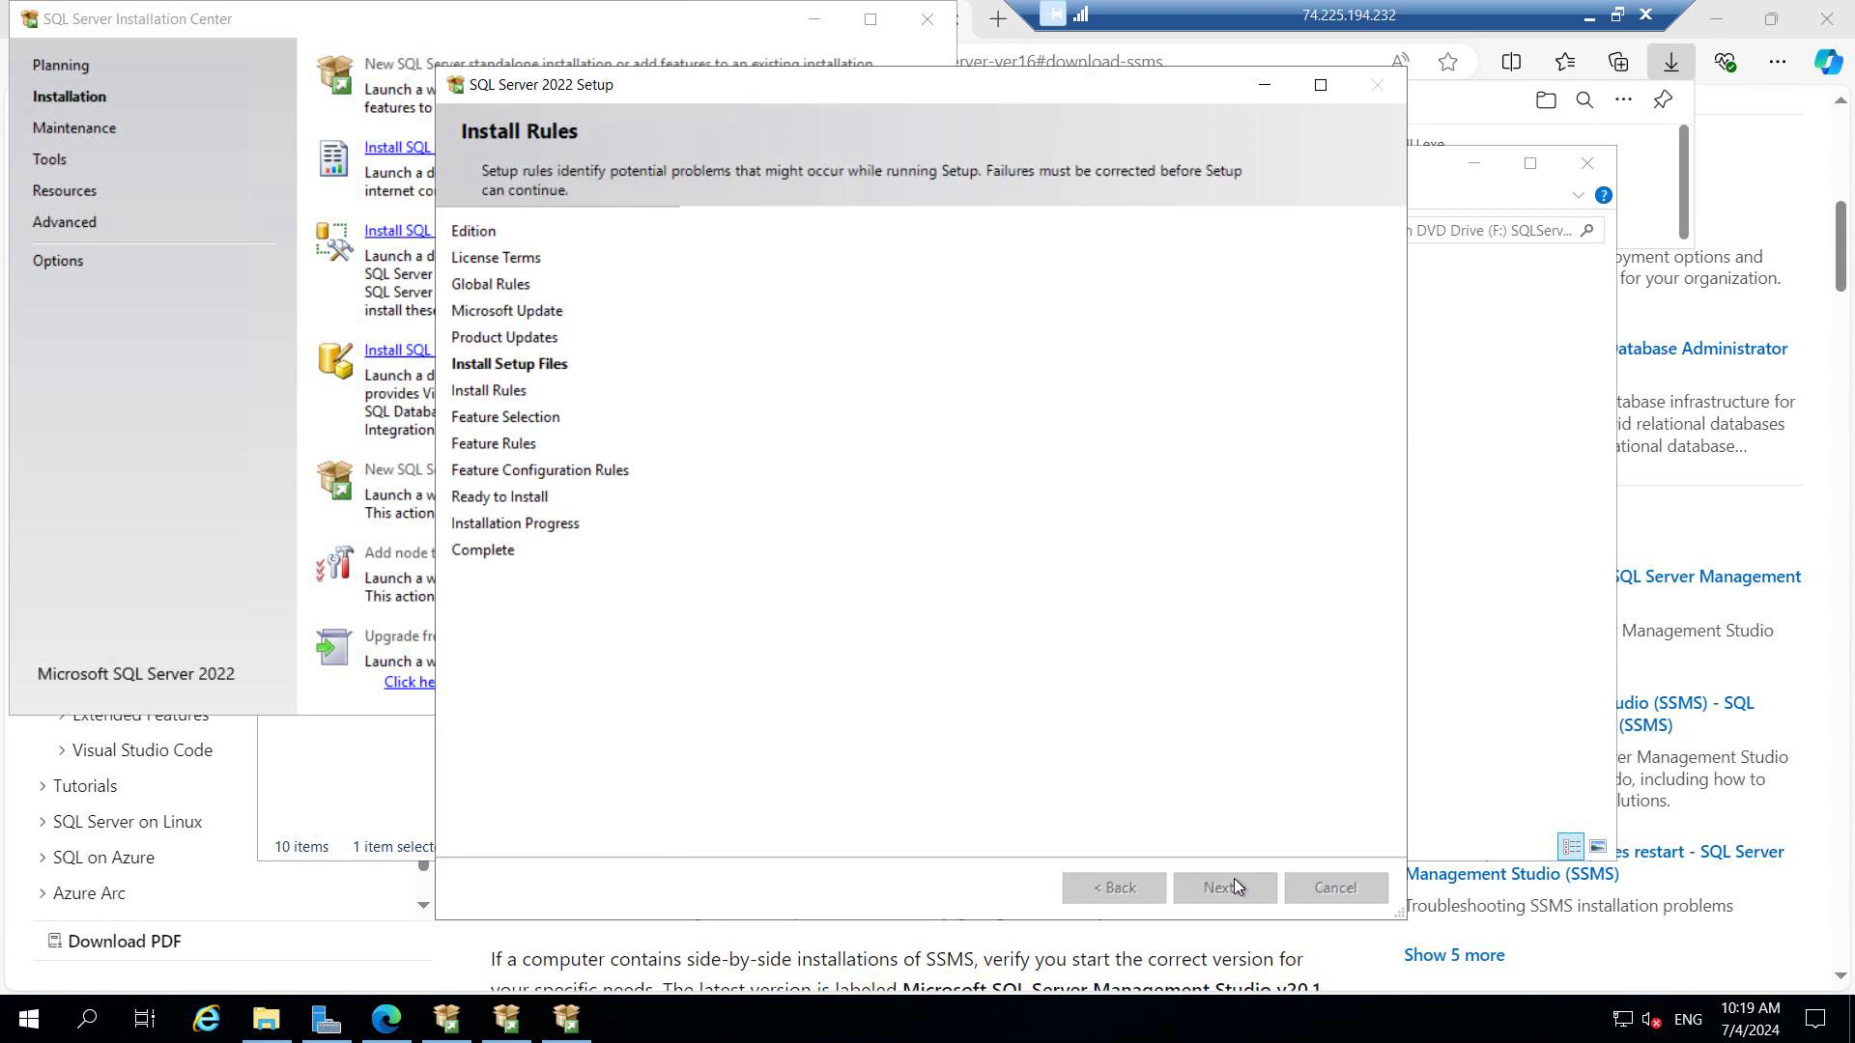
{"action": "left_click", "coordinate": [1234, 881]}
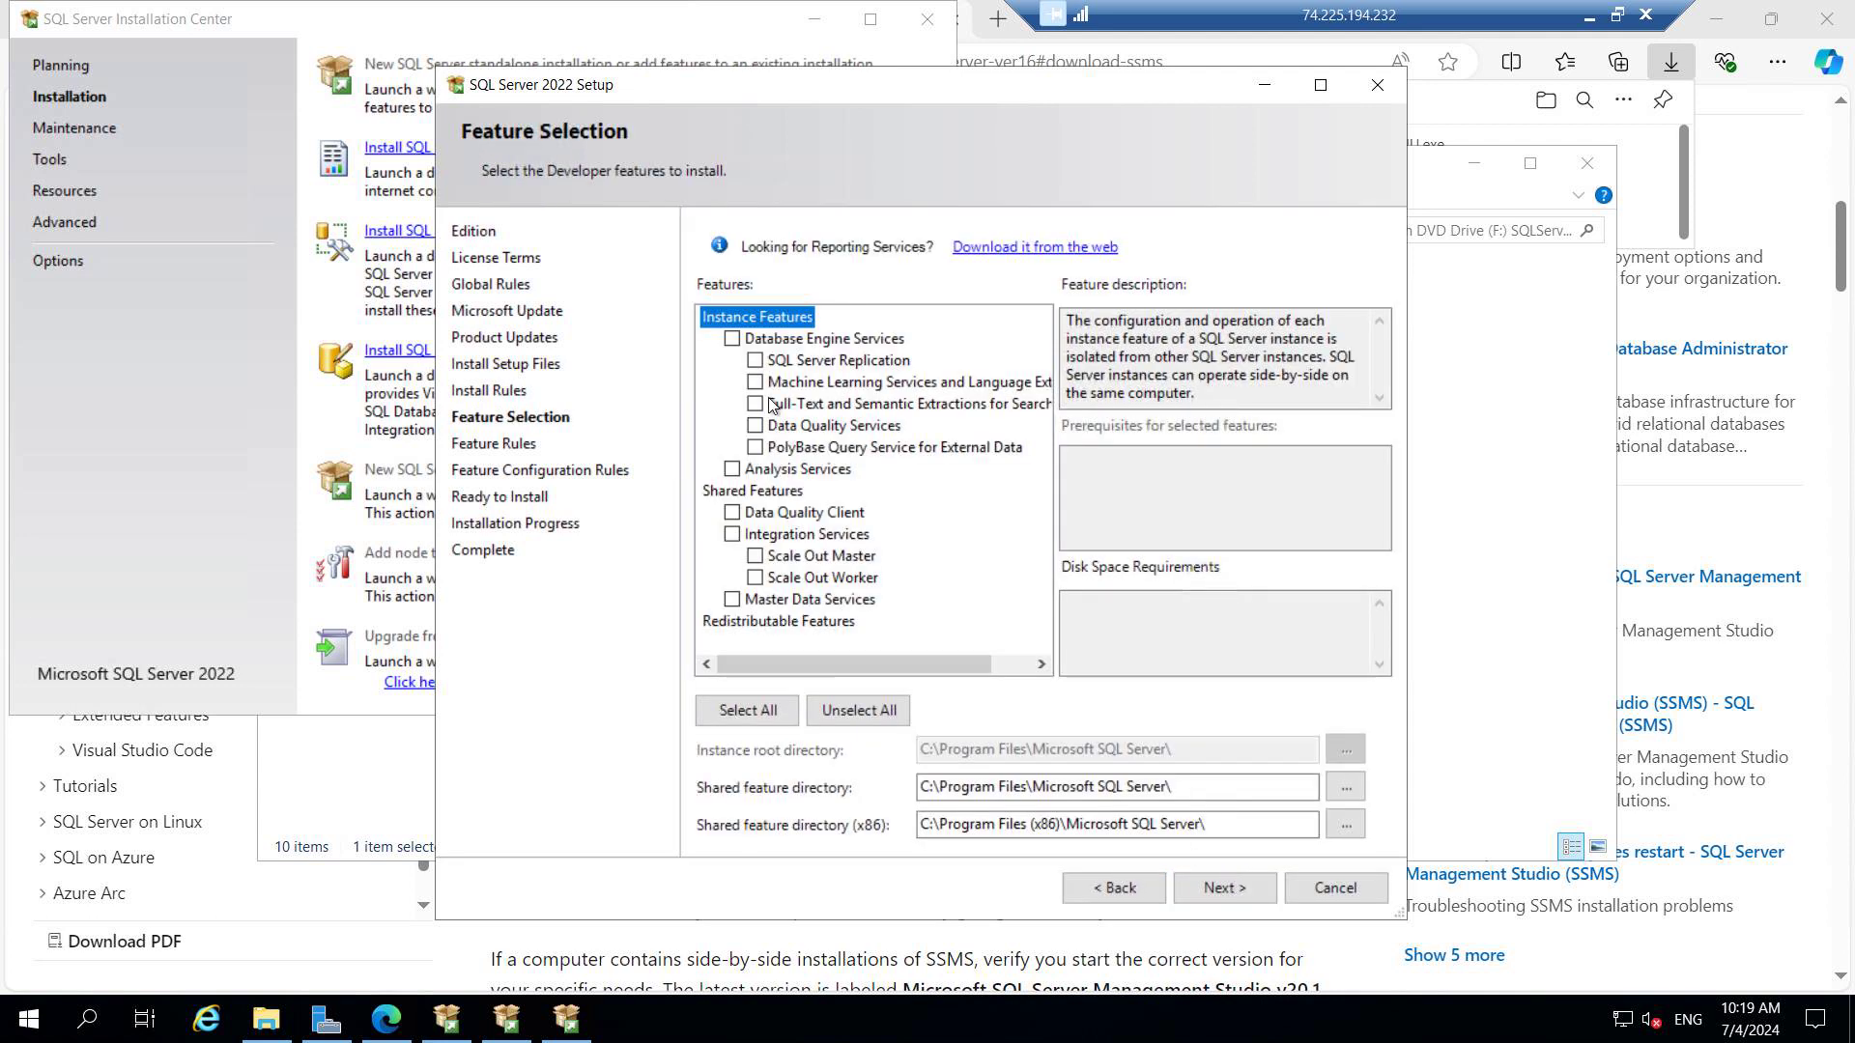
Step: Select the Database Engine Services and SQL Server Replication features for installation
{"action": "left_click", "coordinate": [737, 340]}
{"action": "left_click", "coordinate": [755, 361]}
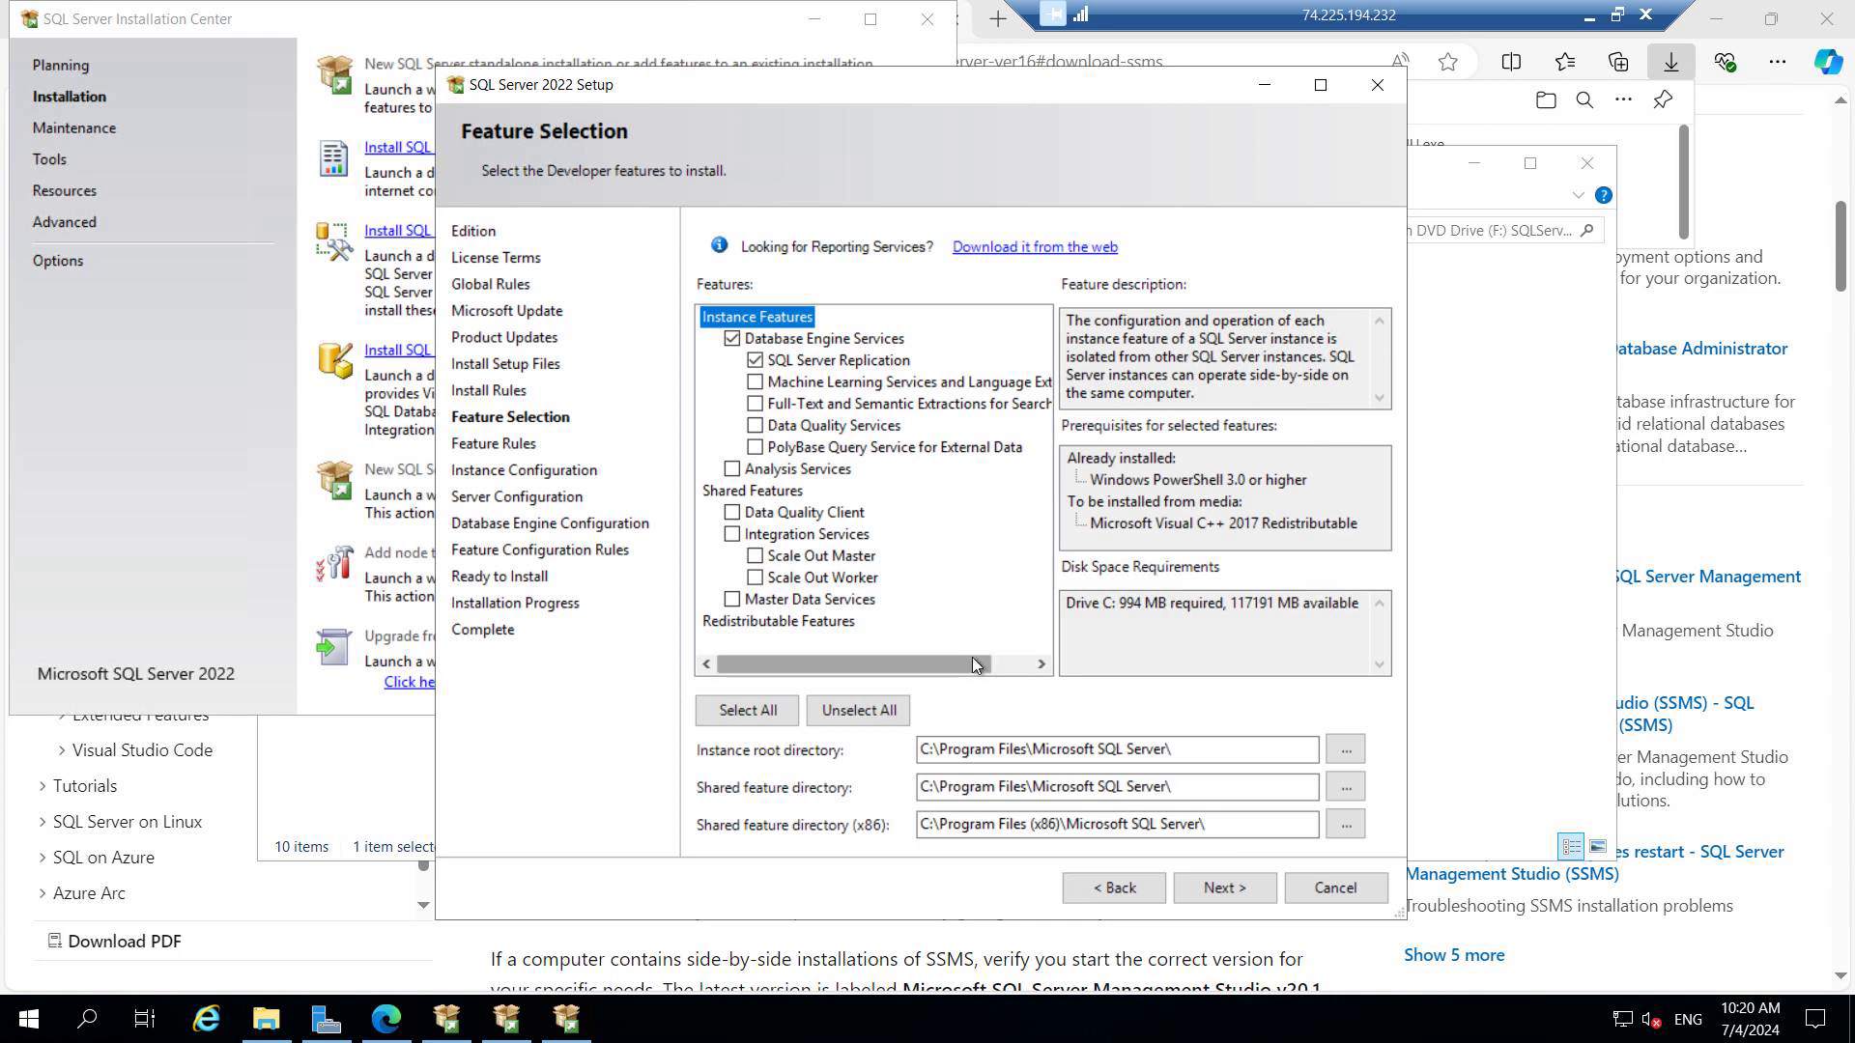
{"action": "left_click_drag", "start_coordinate": [972, 658], "coordinate": [773, 647]}
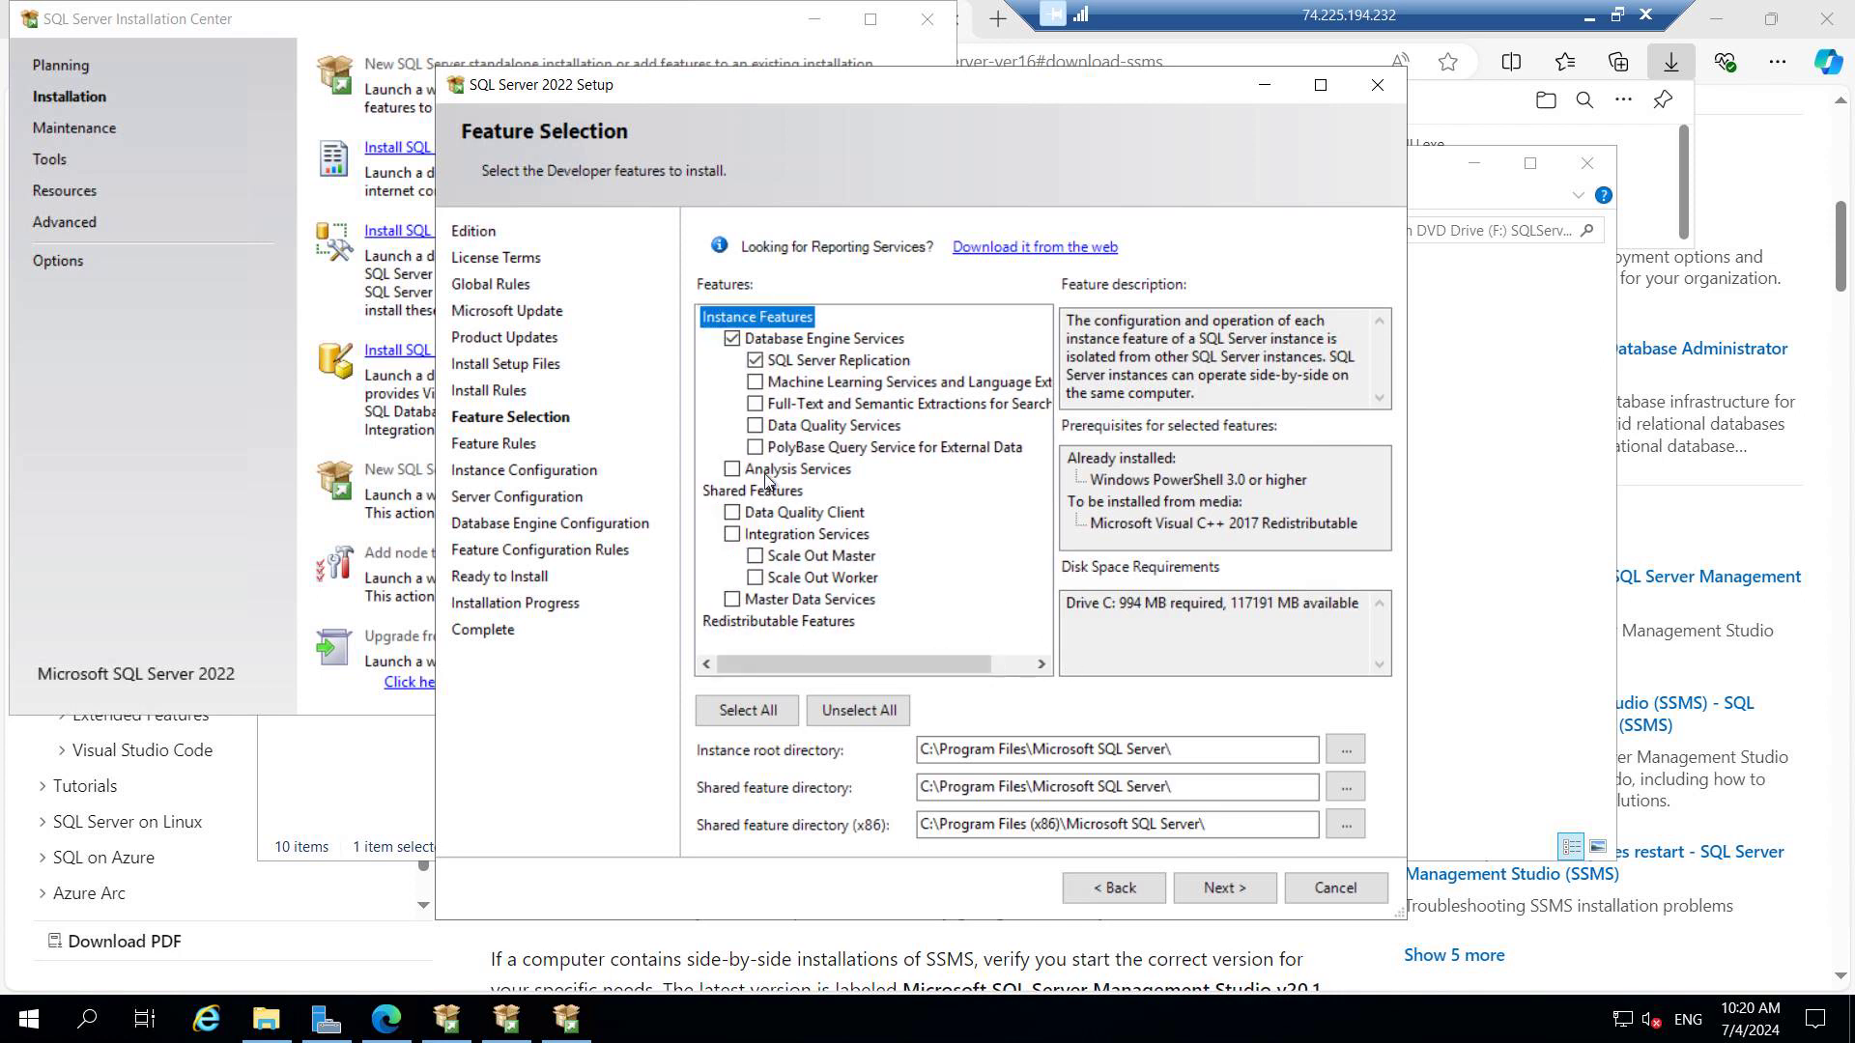
{"action": "left_click", "coordinate": [731, 534]}
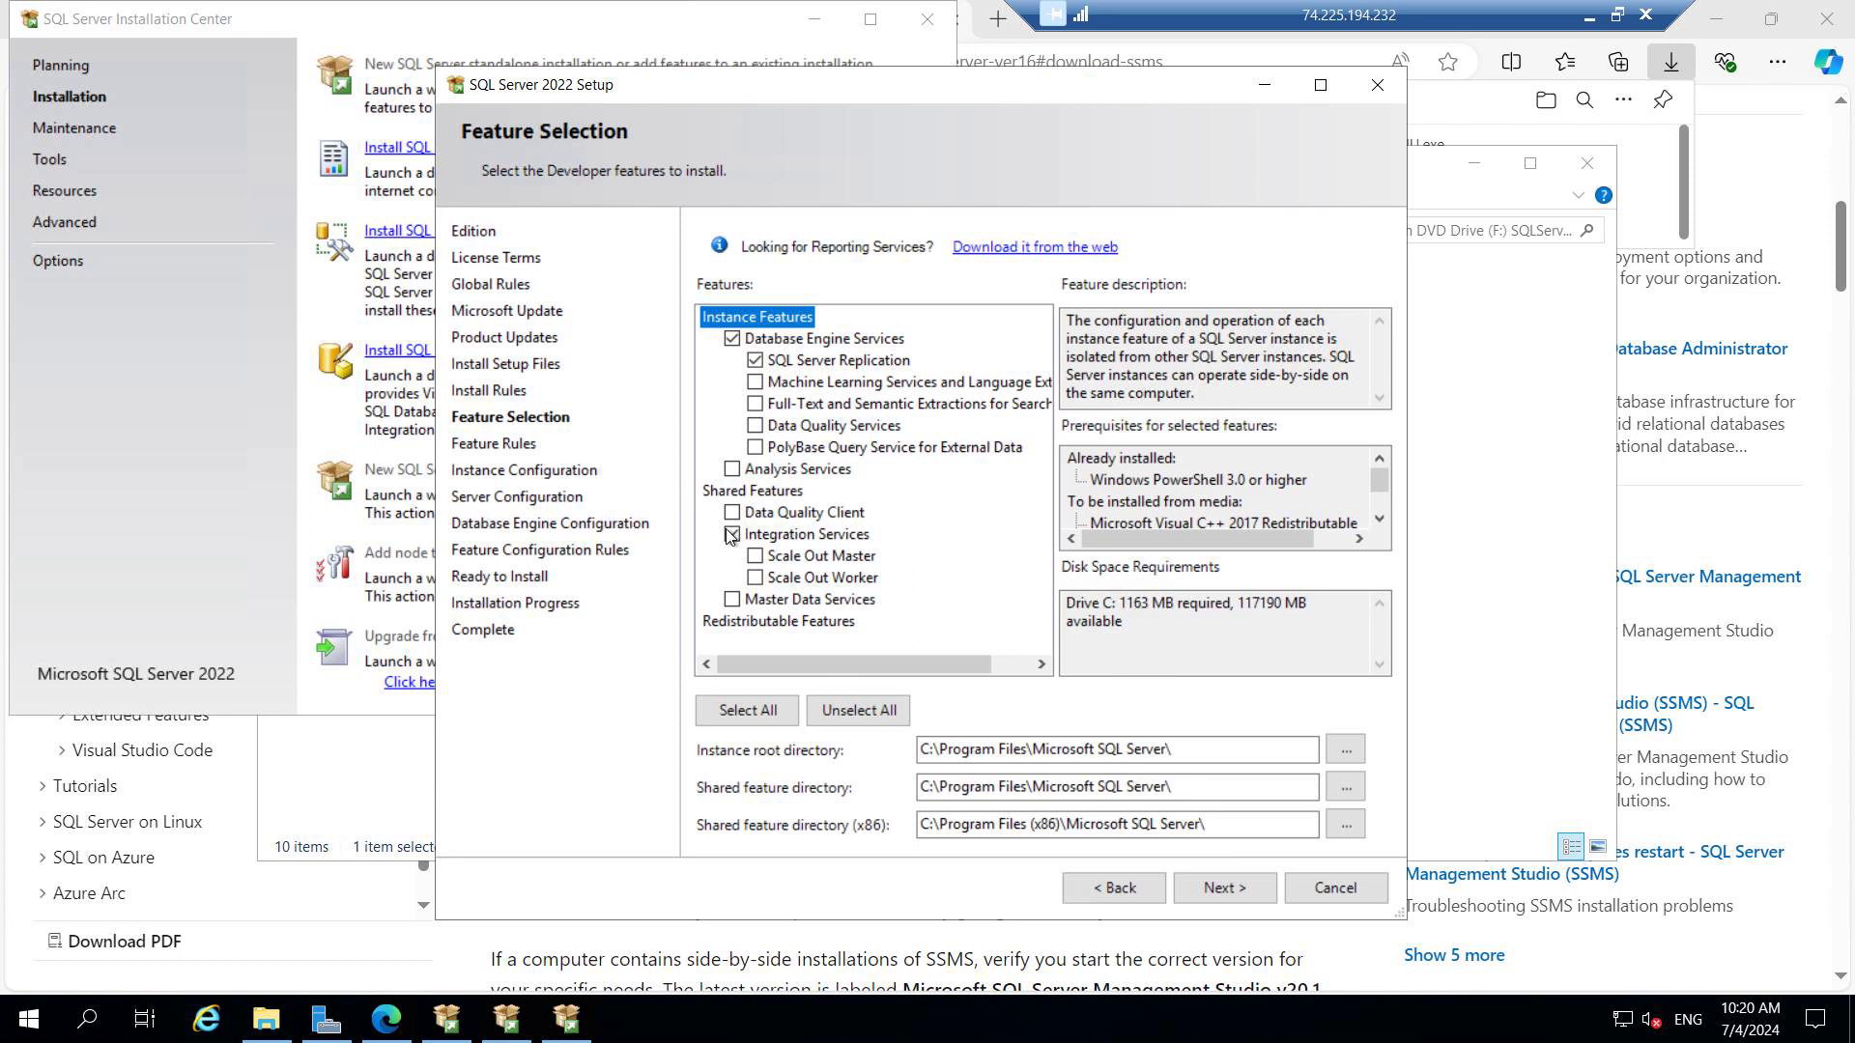
{"action": "left_click", "coordinate": [755, 556]}
{"action": "left_click", "coordinate": [757, 575]}
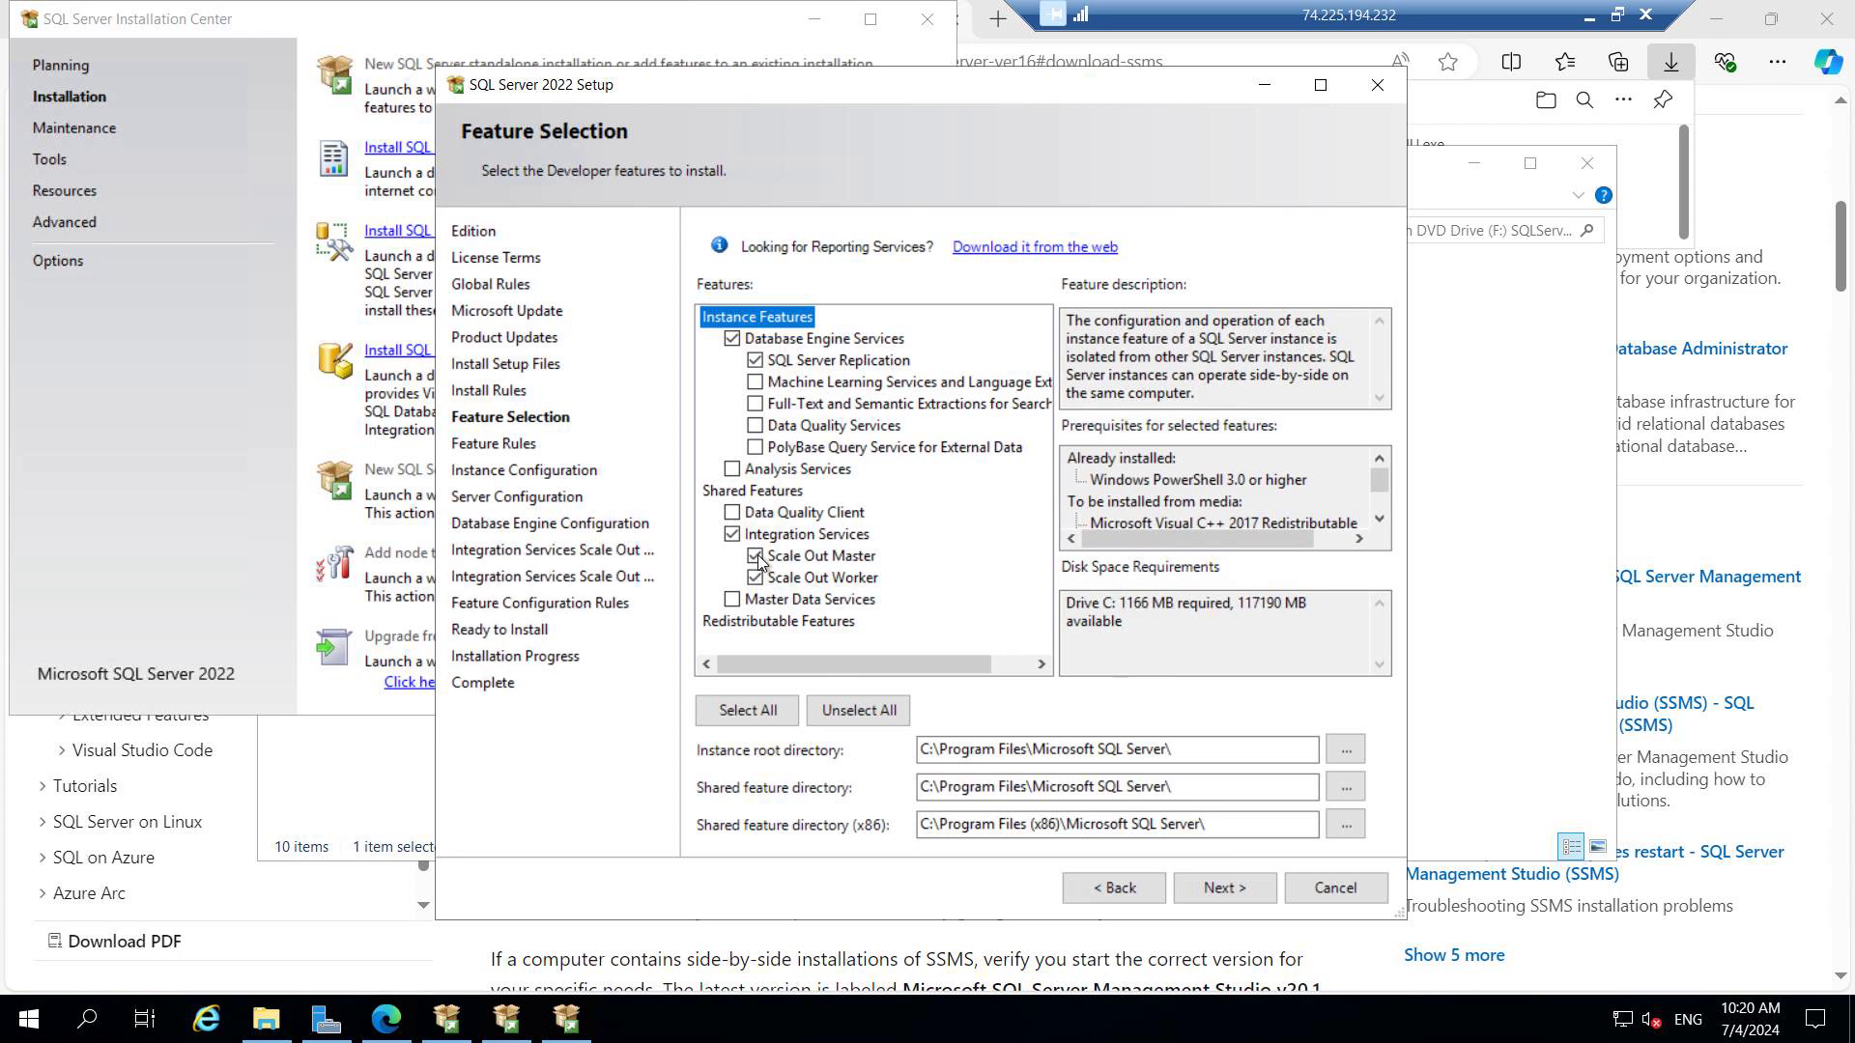
{"action": "left_click", "coordinate": [758, 556]}
{"action": "left_click", "coordinate": [756, 576]}
{"action": "left_click", "coordinate": [732, 536]}
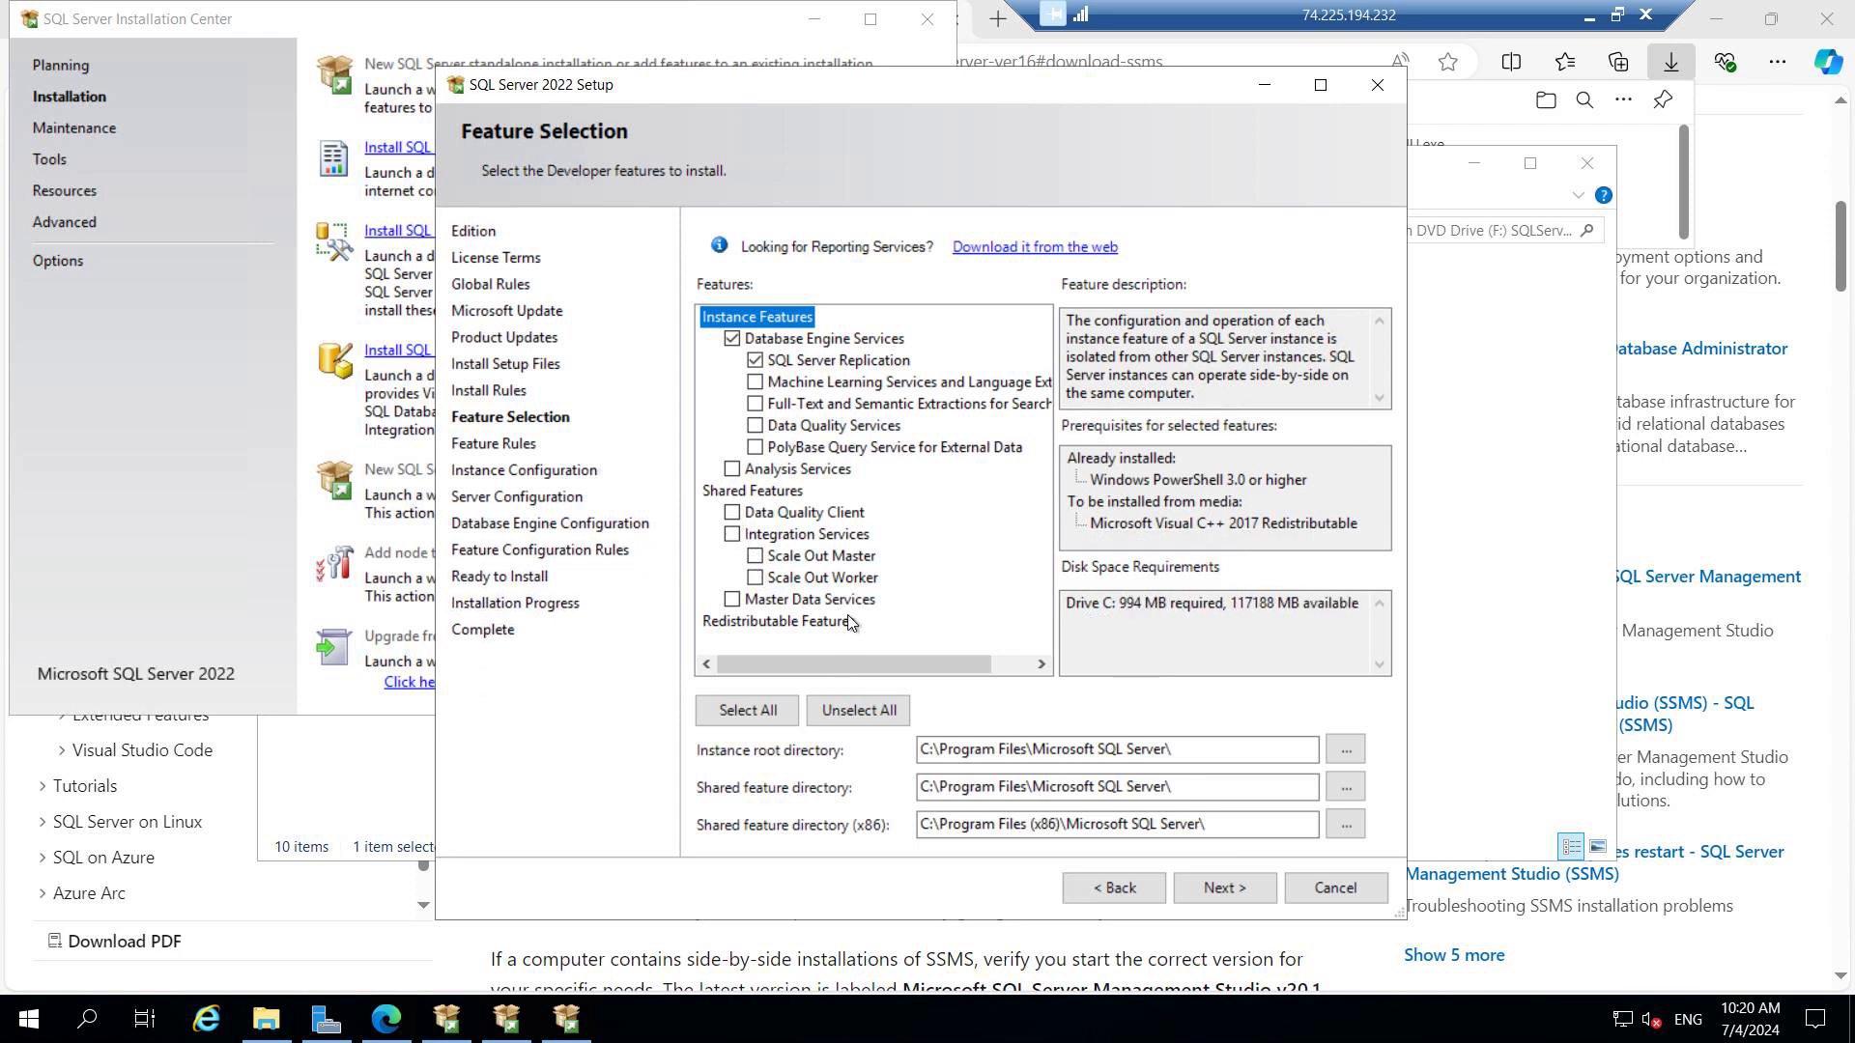
Step: Confirm the selected features and keep the default instance with instance ID MSSQLSERVER
{"action": "left_click_drag", "start_coordinate": [862, 669], "coordinate": [1029, 655]}
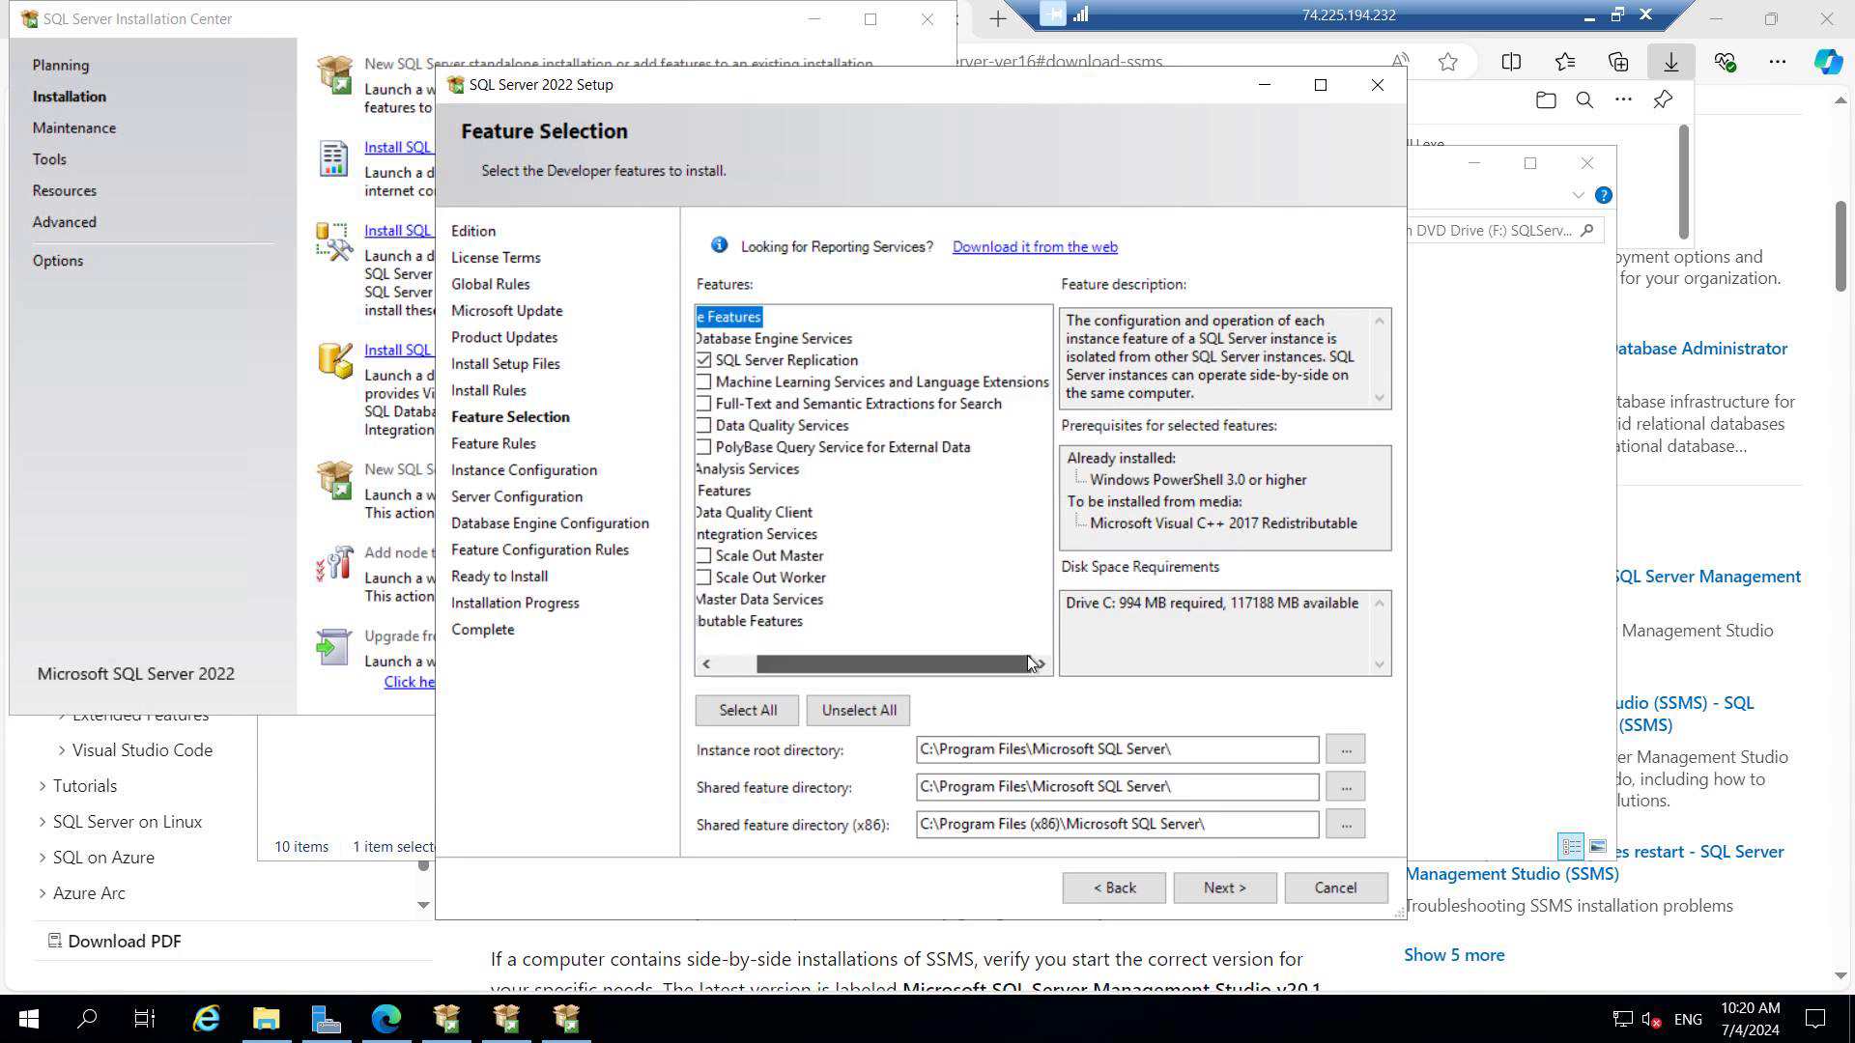
{"action": "left_click", "coordinate": [1222, 895]}
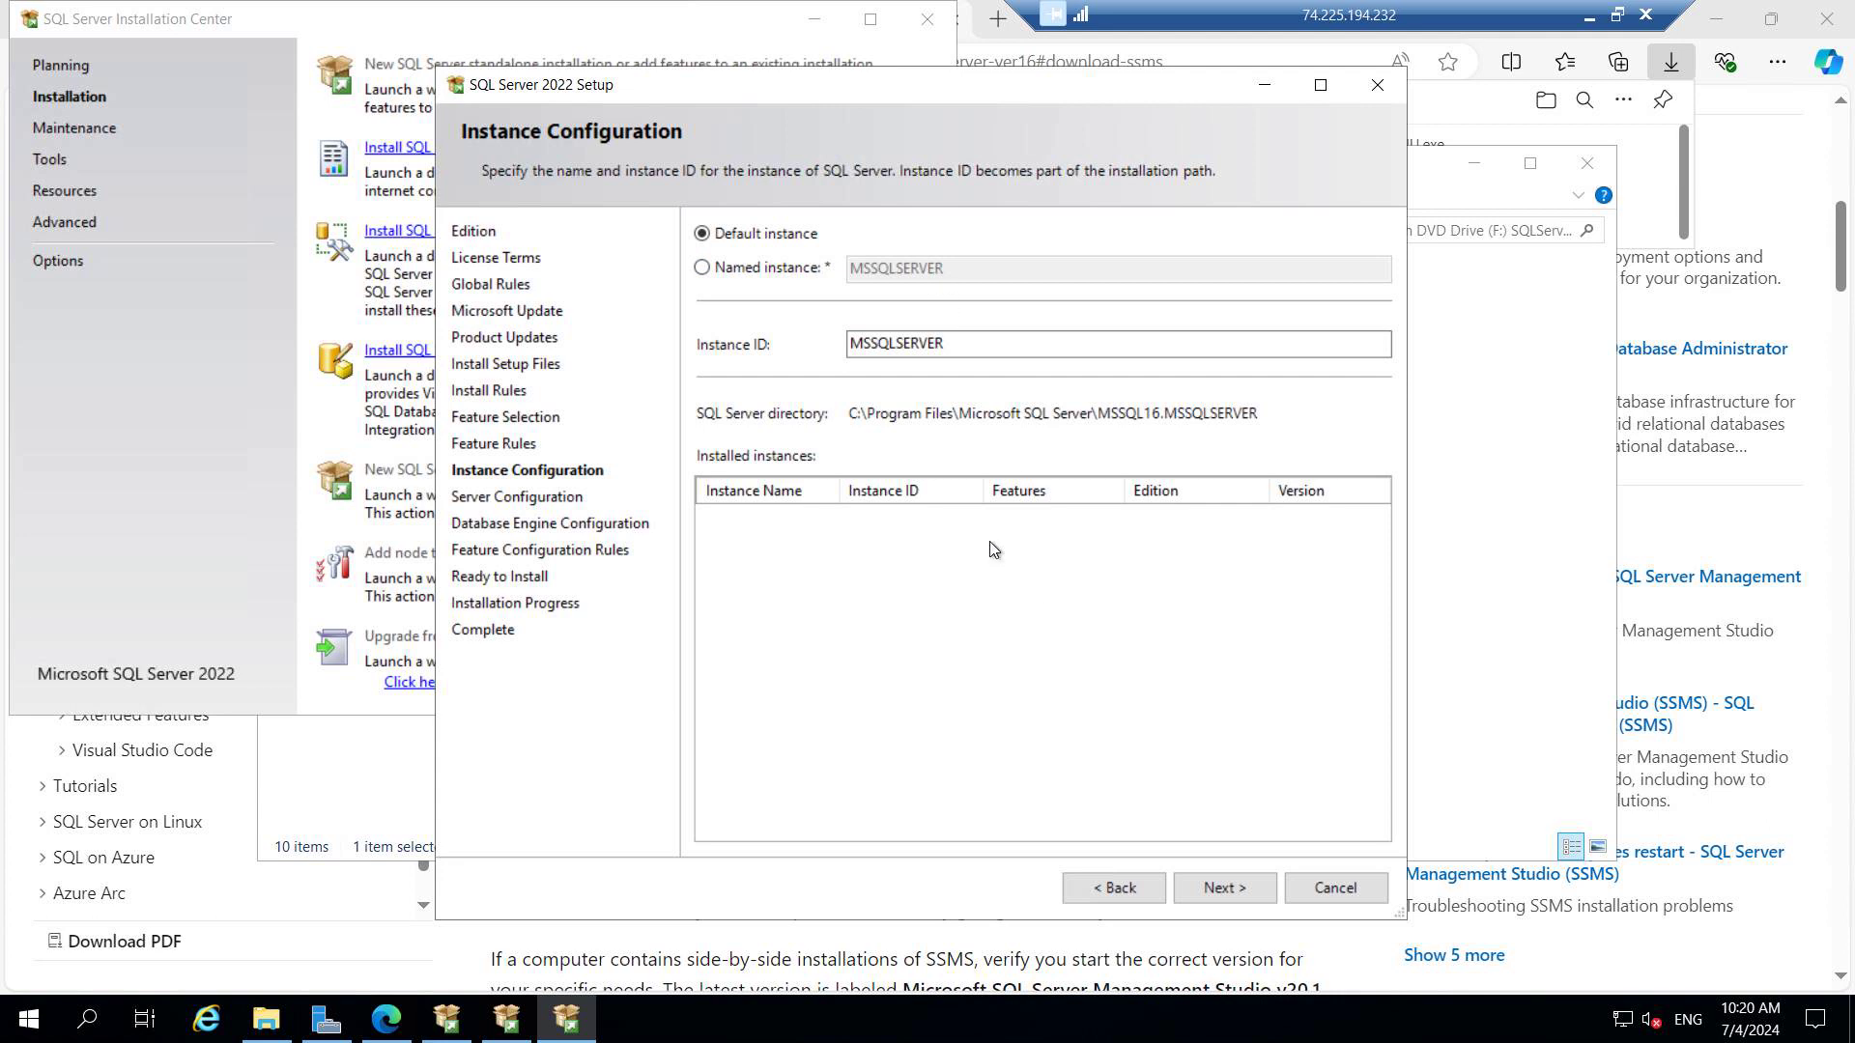
{"action": "left_click", "coordinate": [1214, 896]}
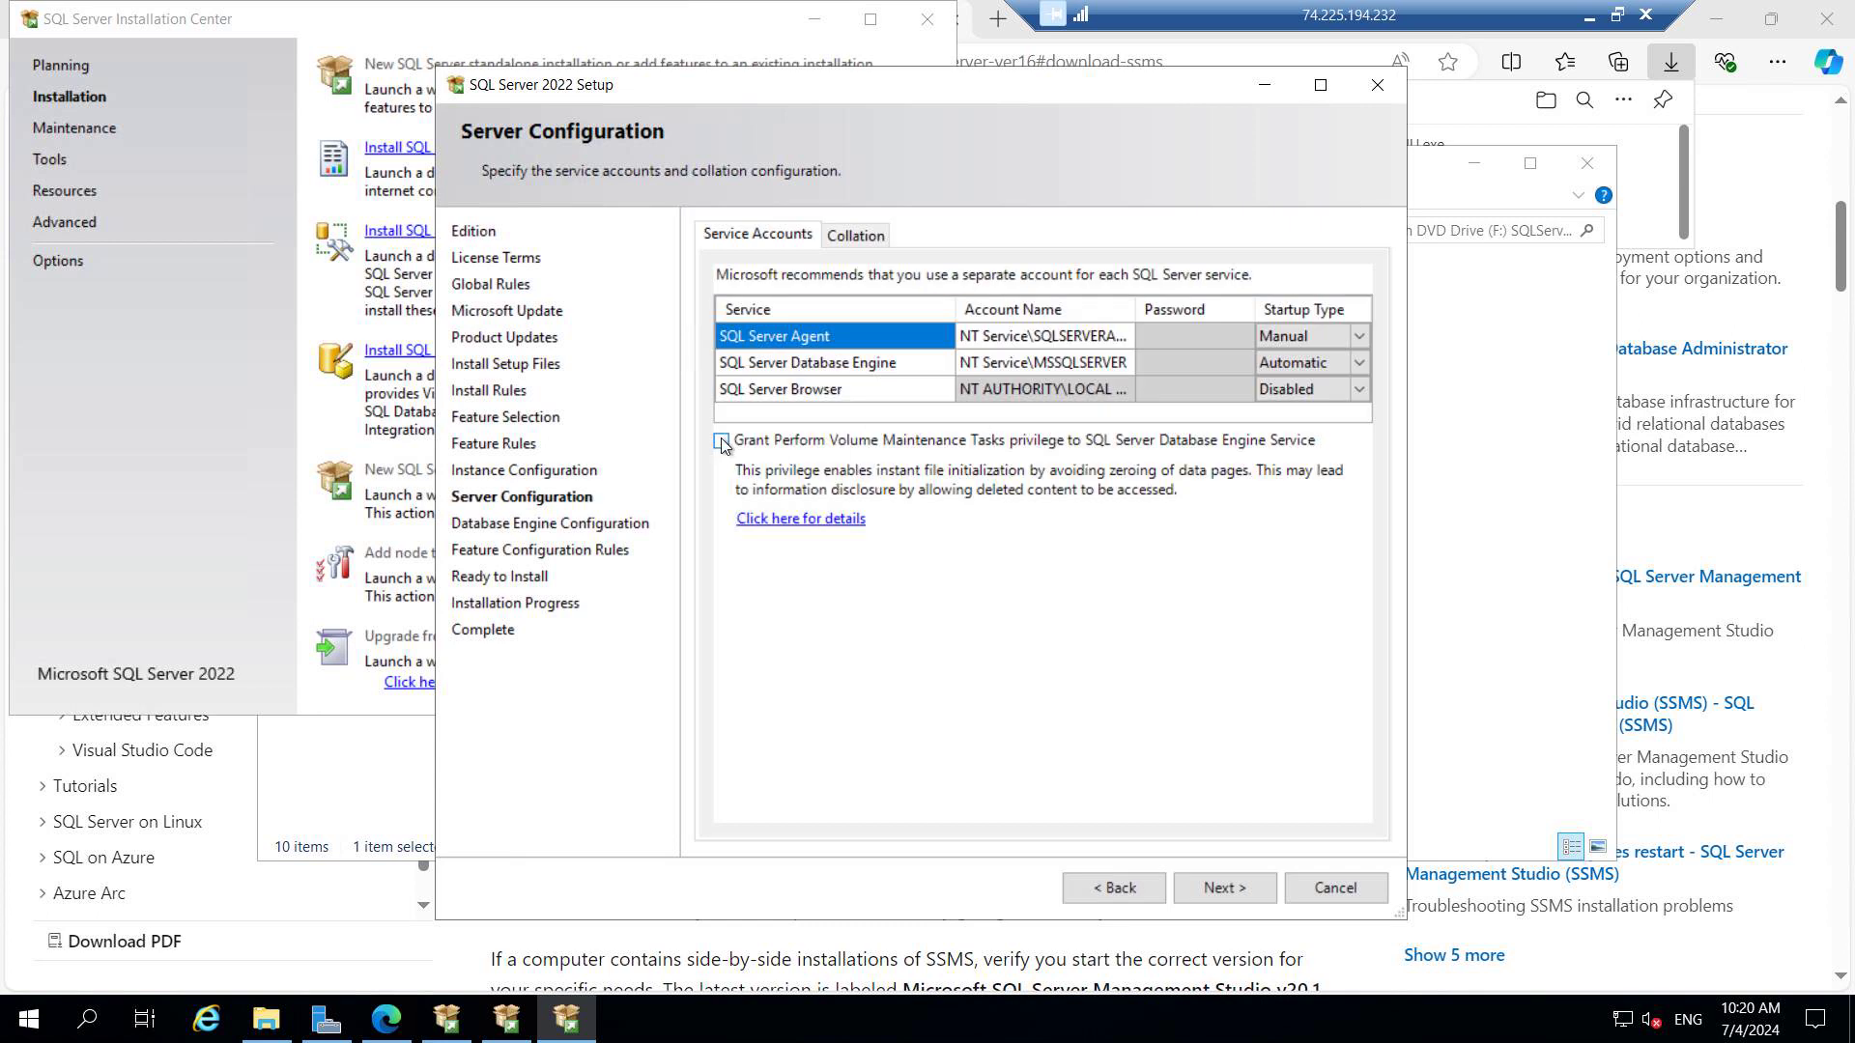
Step: Grant the Perform Volume Maintenance Tasks privilege to the Database Engine service, review the collation and proceed to Database Engine configuration
{"action": "left_click", "coordinate": [720, 441]}
{"action": "left_click", "coordinate": [857, 235]}
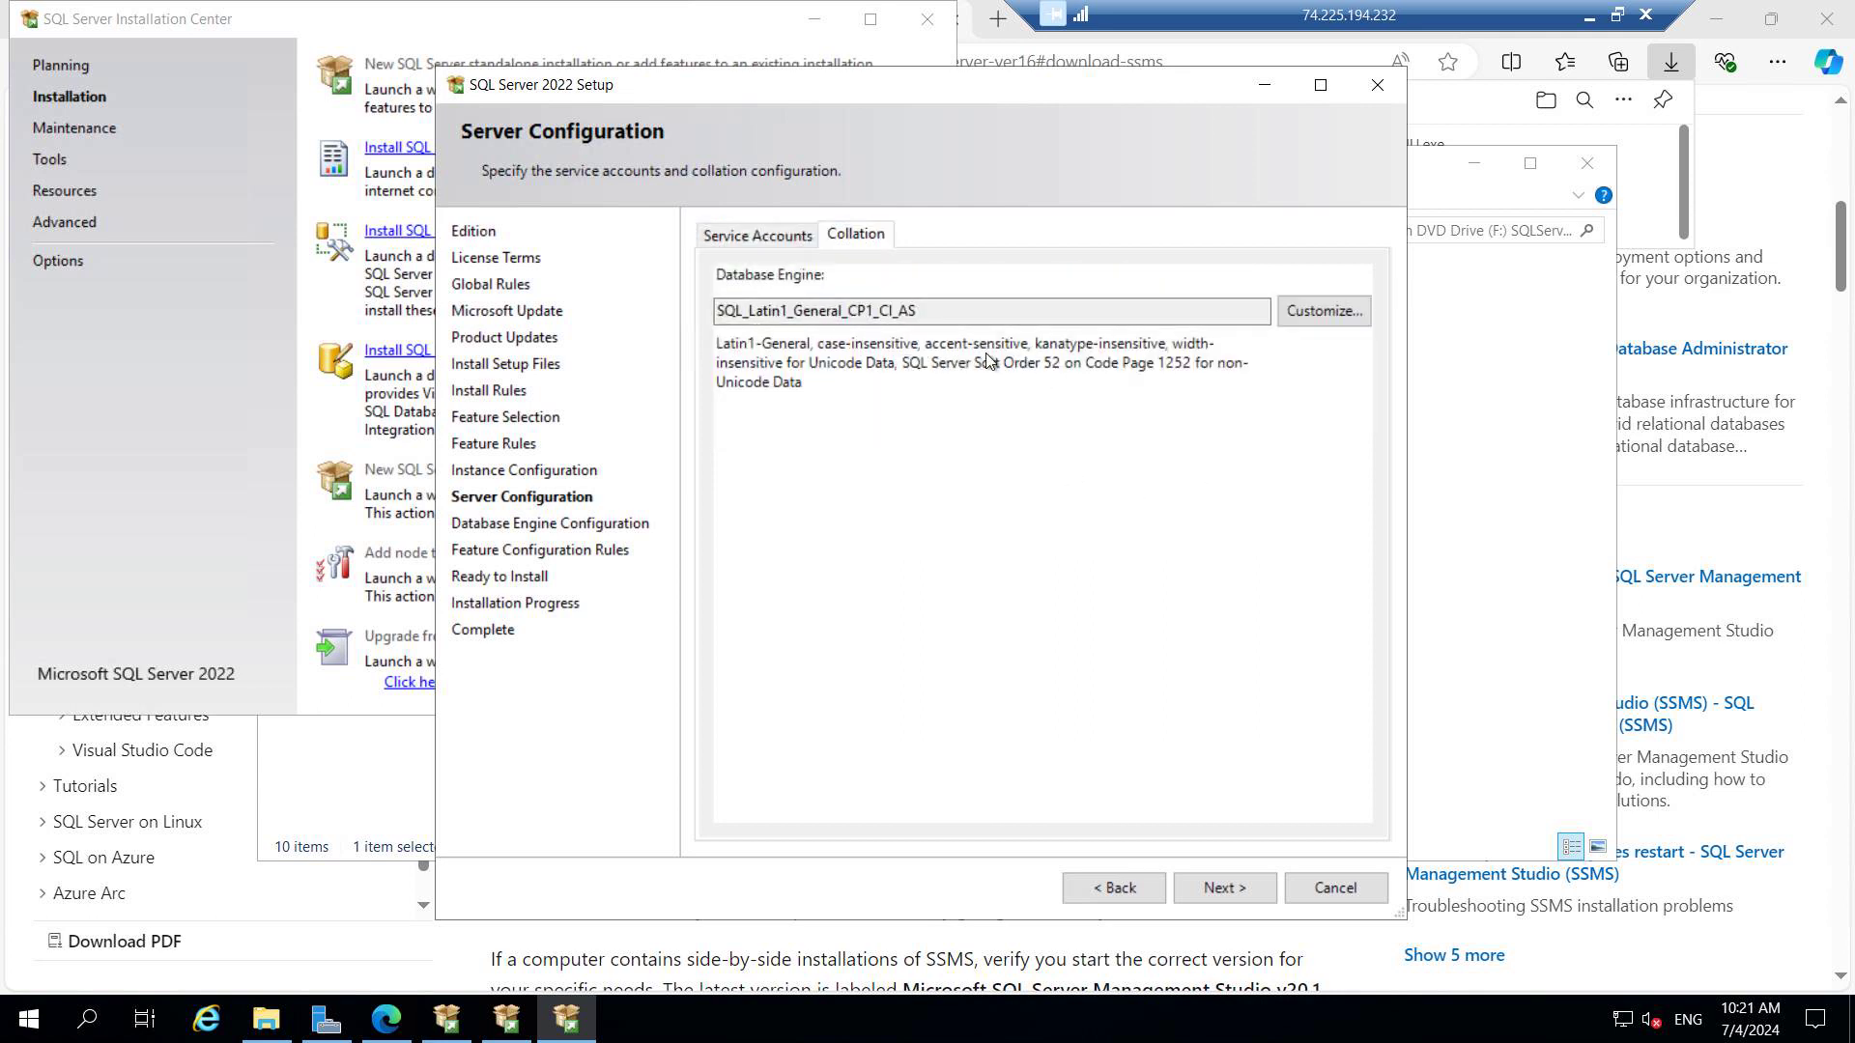
{"action": "left_click", "coordinate": [750, 239]}
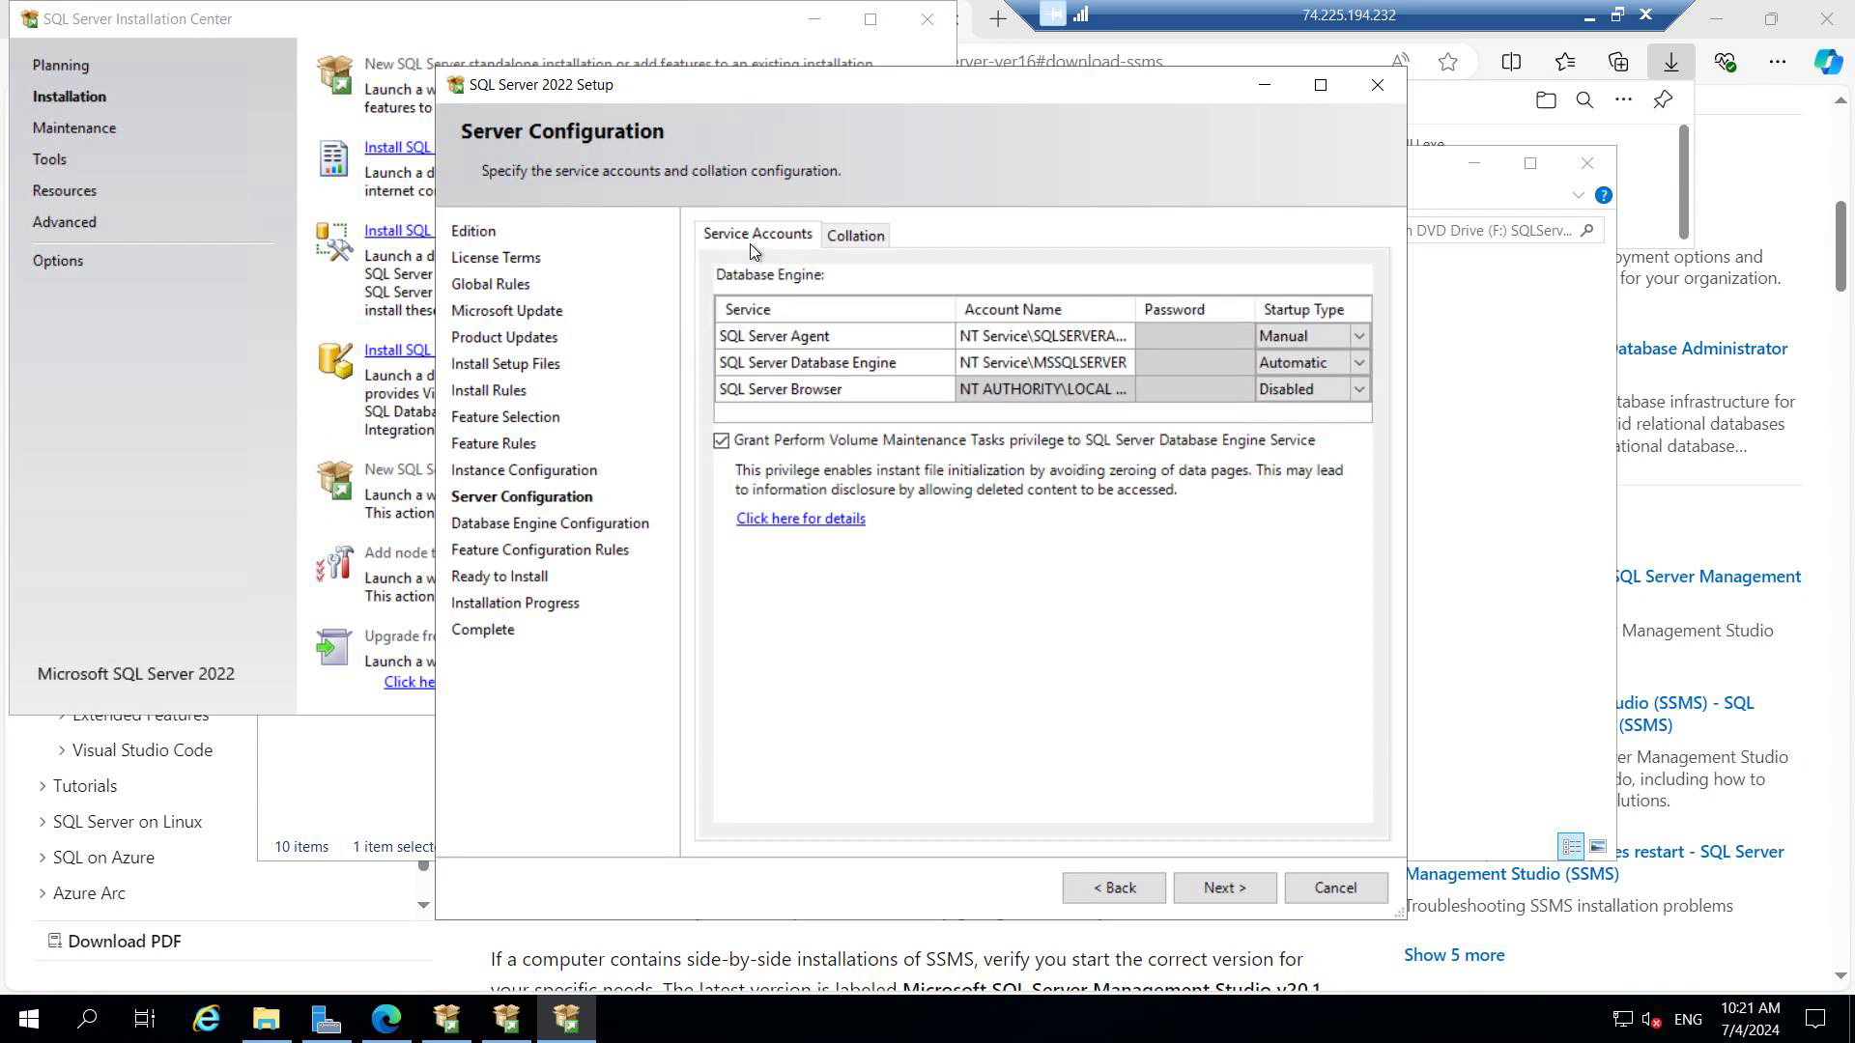
{"action": "left_click", "coordinate": [1240, 890]}
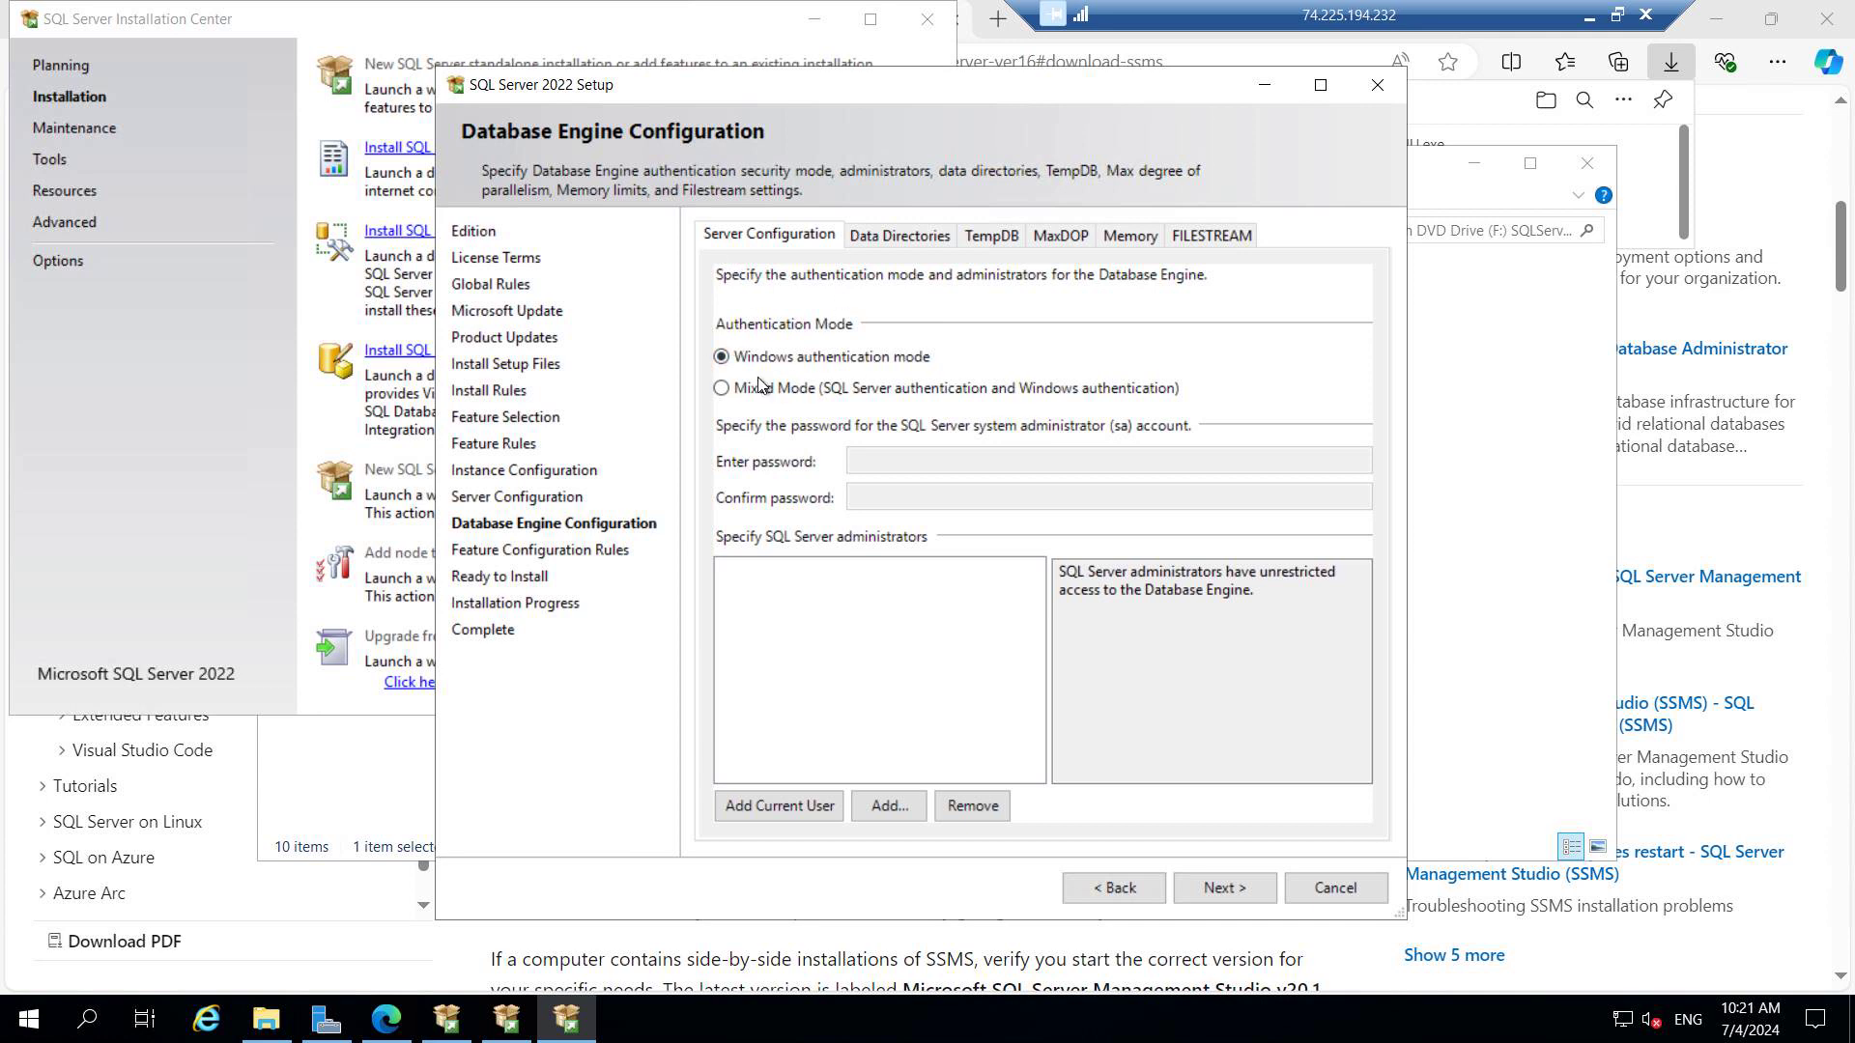
Step: Enable Mixed Mode authentication for the Database Engine, then enter and confirm the password for the sa account
{"action": "left_click", "coordinate": [723, 389]}
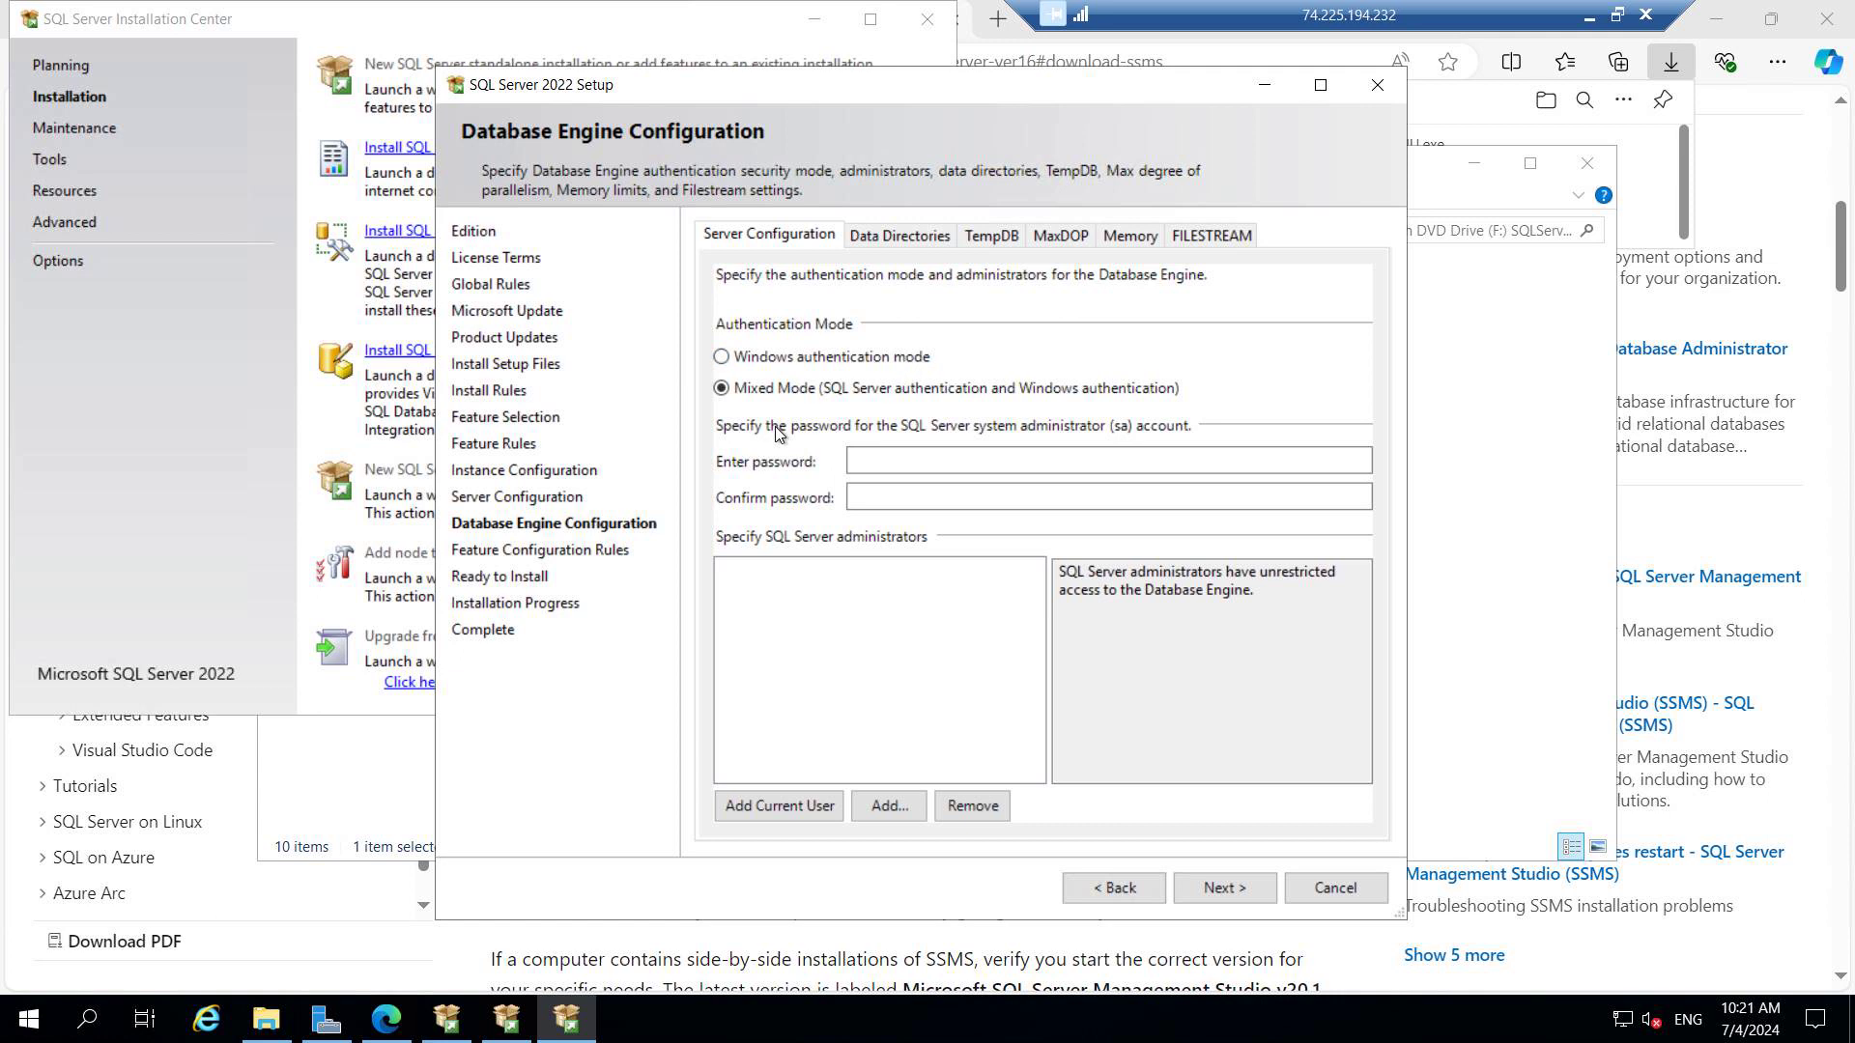
{"action": "left_click", "coordinate": [873, 454]}
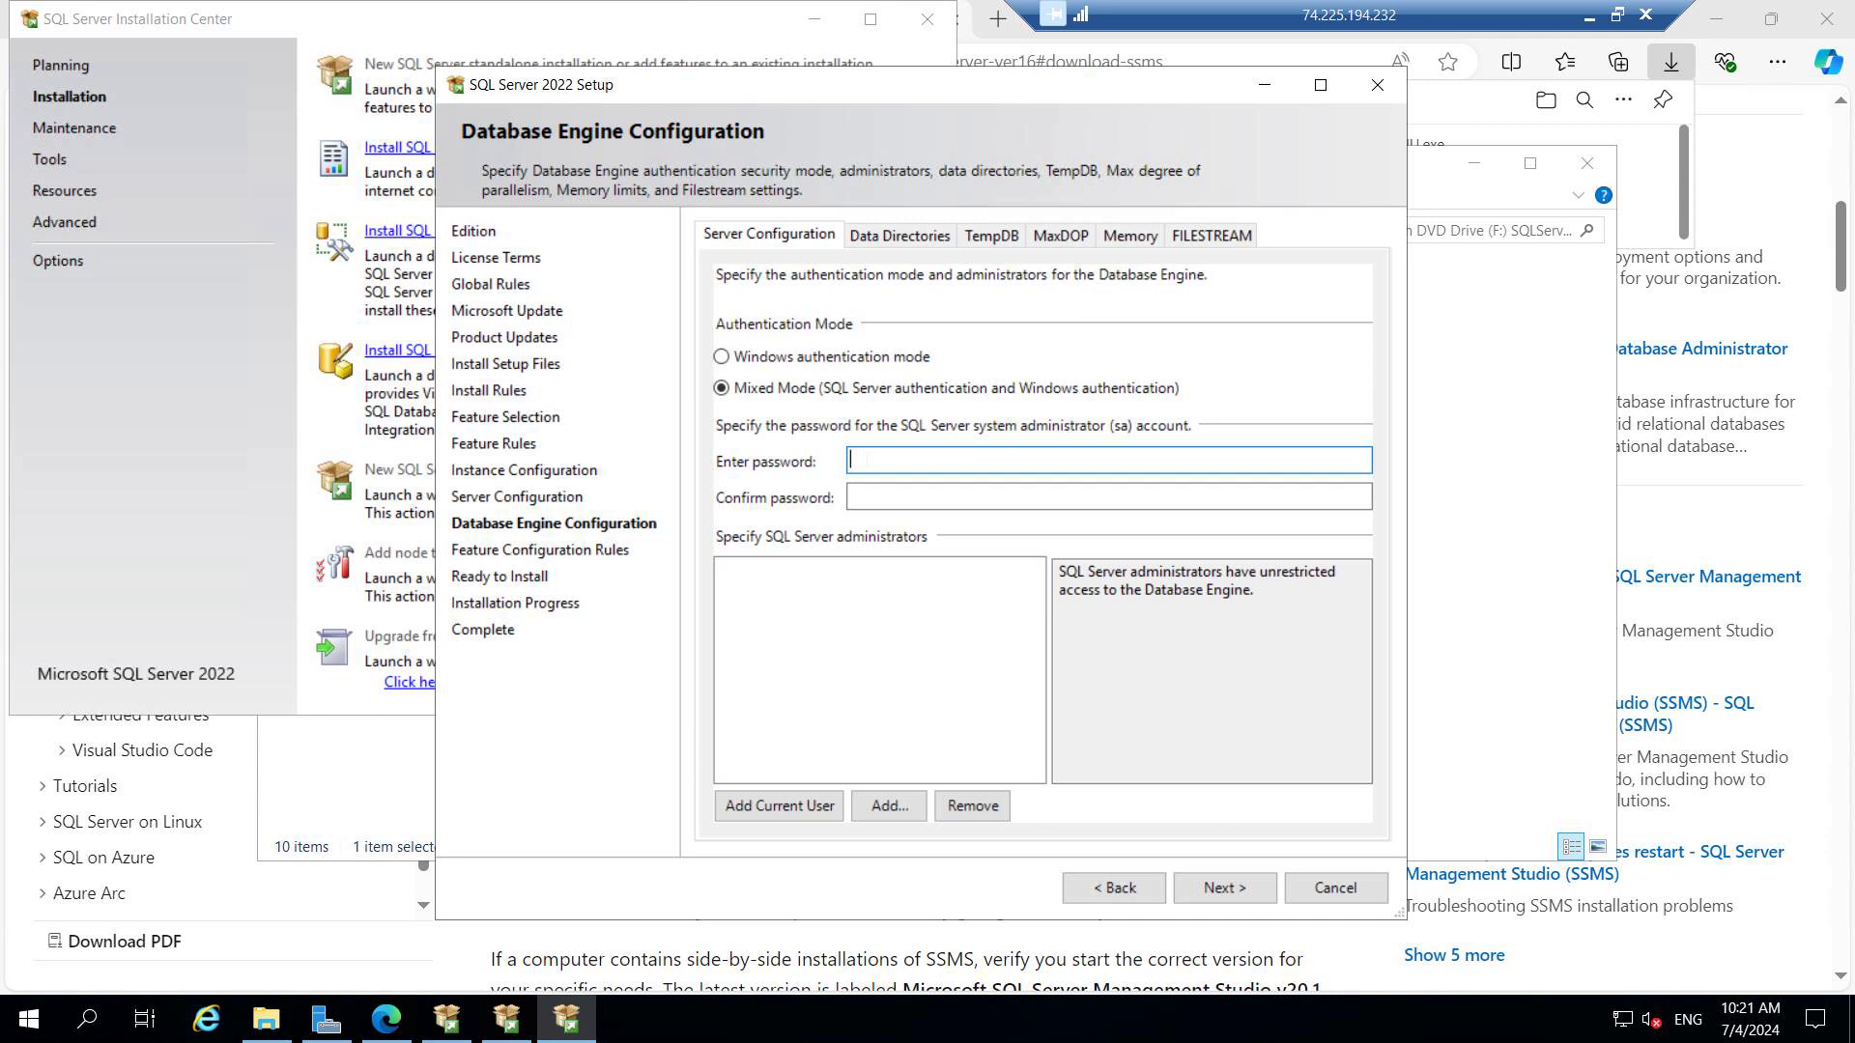
{"action": "type", "text": "••••••"}
{"action": "key", "text": "BackSpace"}
{"action": "key", "text": "BackSpace"}
{"action": "key", "text": "BackSpace"}
{"action": "key", "text": "BackSpace"}
{"action": "key", "text": "BackSpace"}
{"action": "key", "text": "BackSpace"}
{"action": "type", "text": "•••••••••"}
{"action": "left_click", "coordinate": [872, 497]}
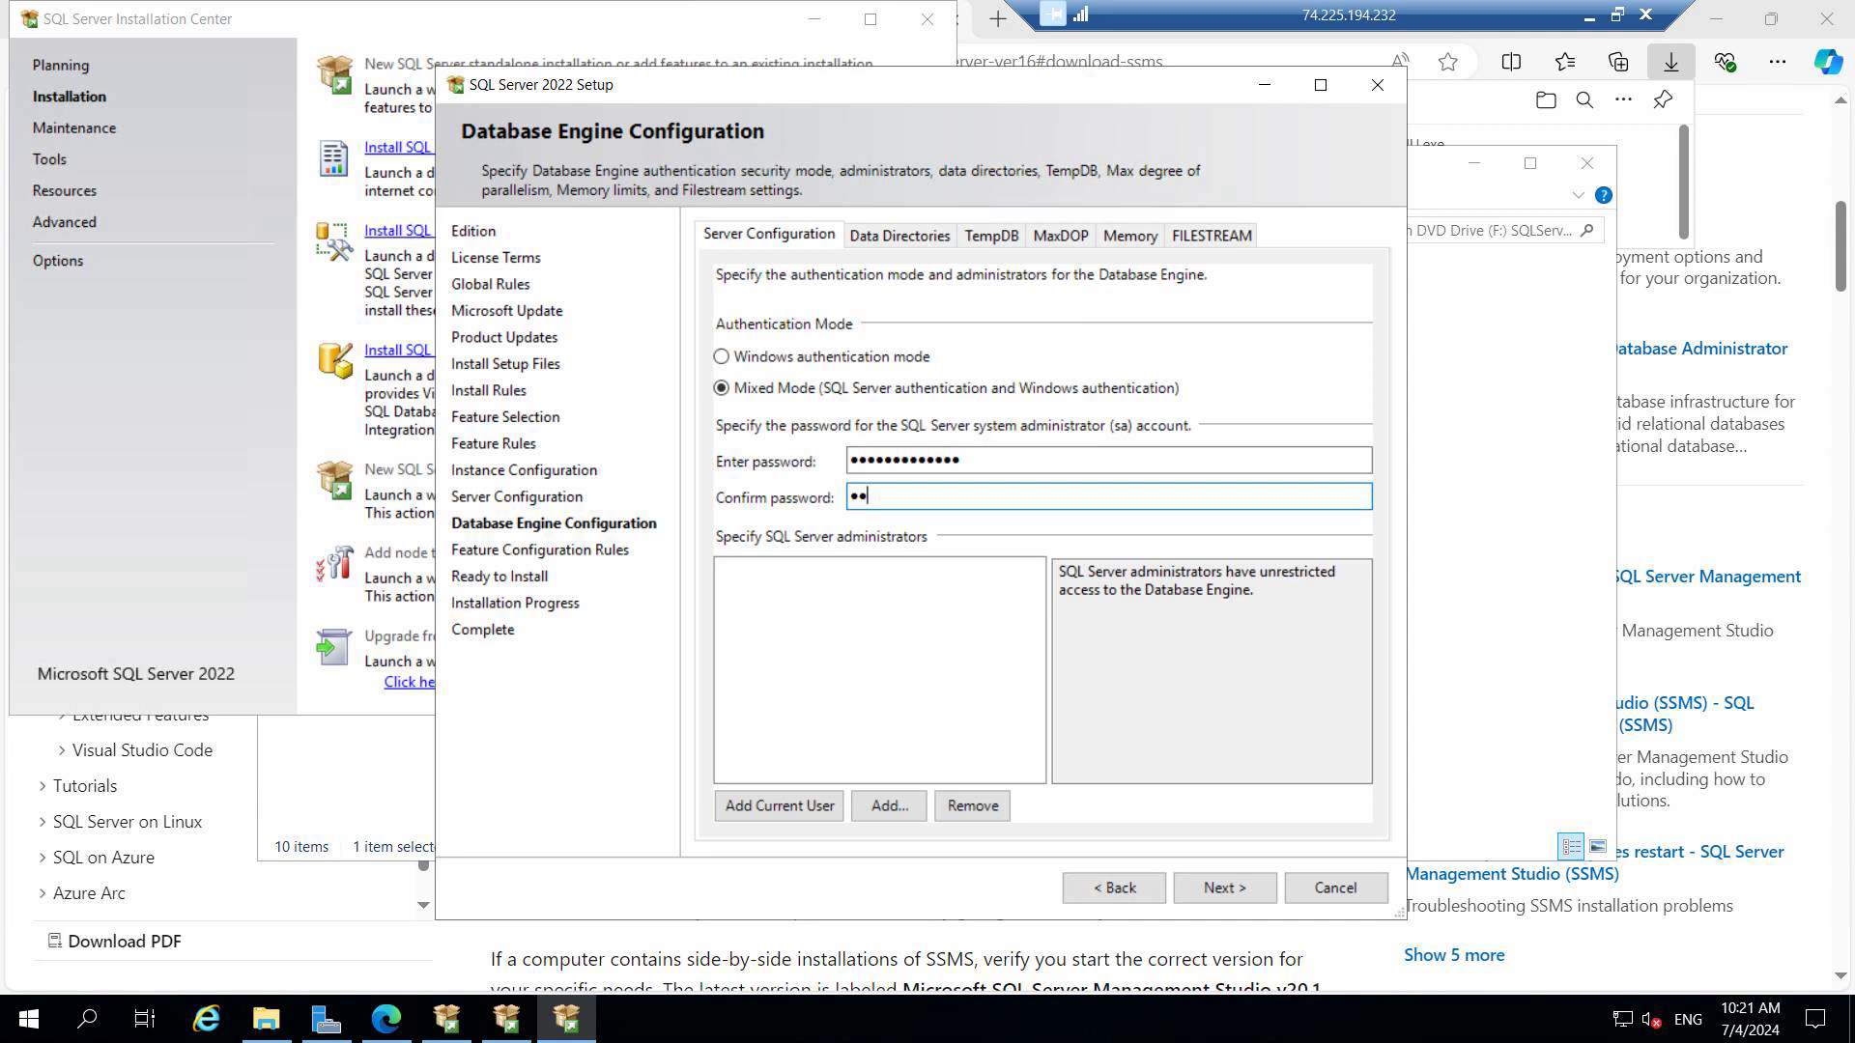
{"action": "type", "text": "••••••••••••"}
Step: Add the current user as a SQL Server administrator and review the data directory and TempDB settings
{"action": "left_click", "coordinate": [797, 792]}
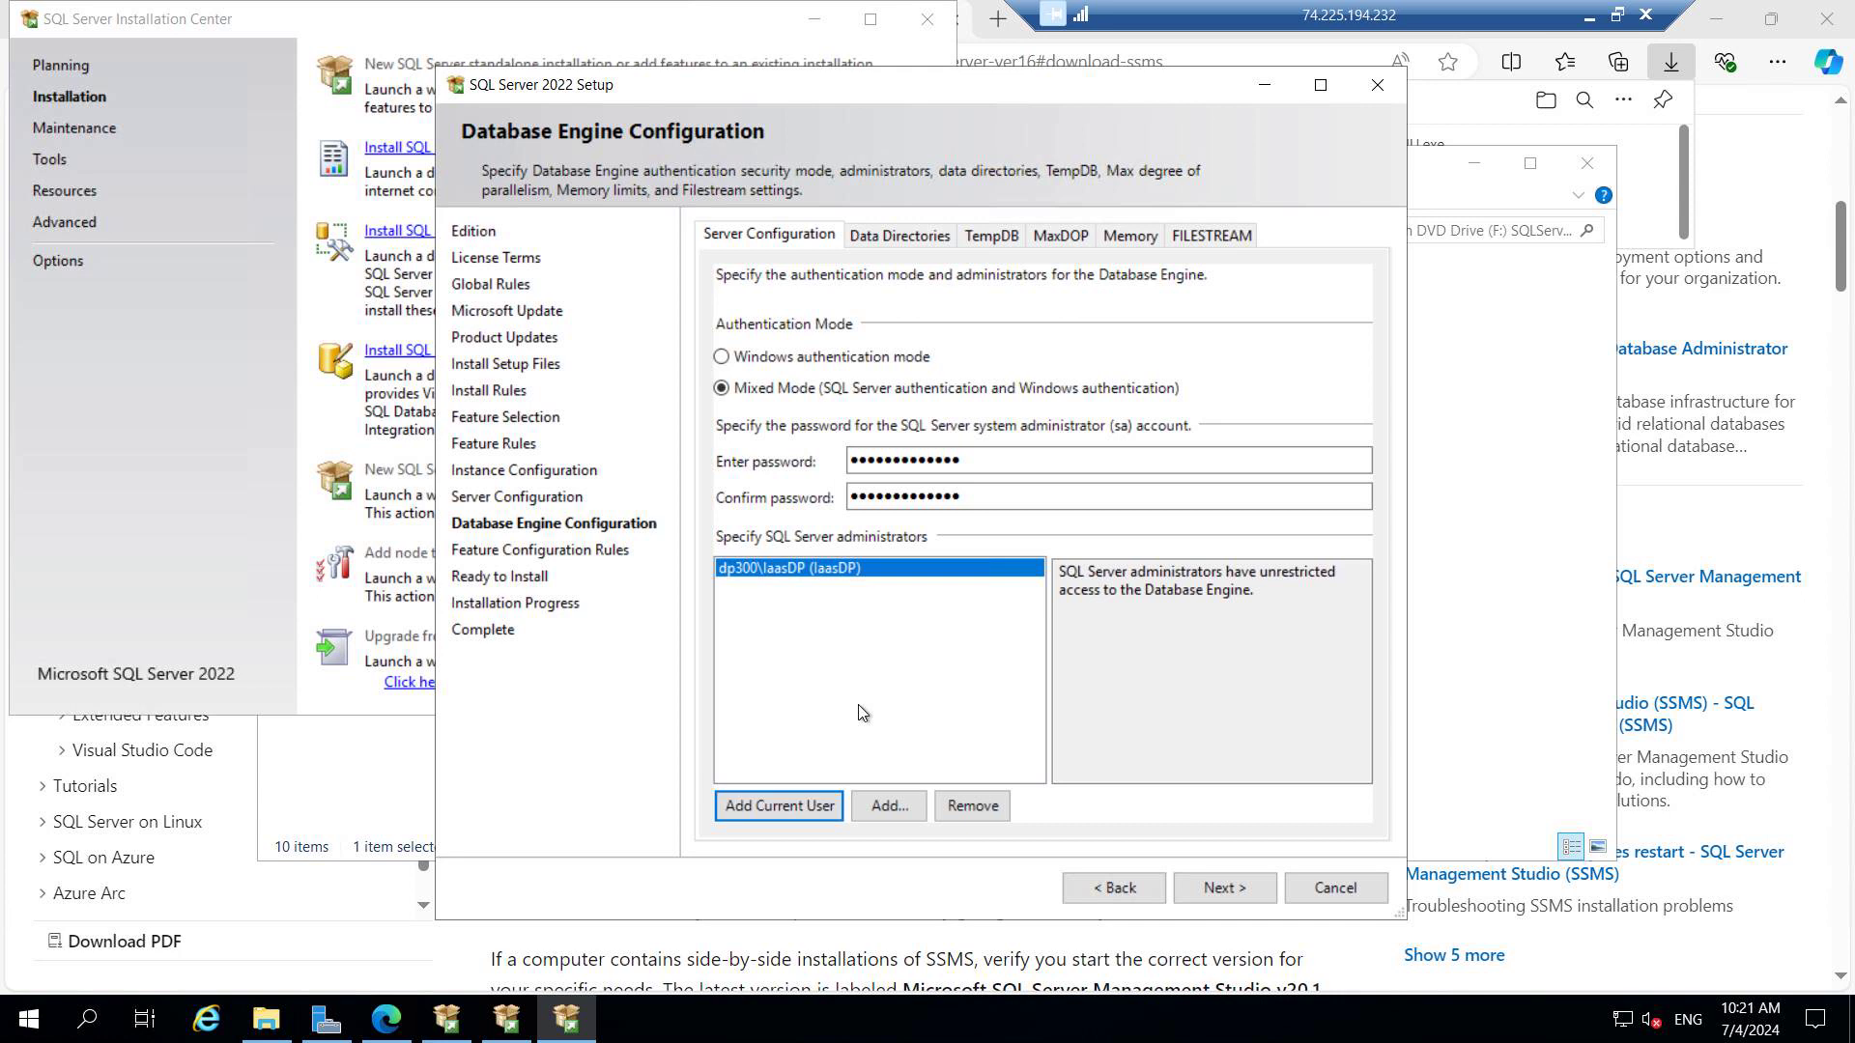
{"action": "left_click", "coordinate": [891, 236]}
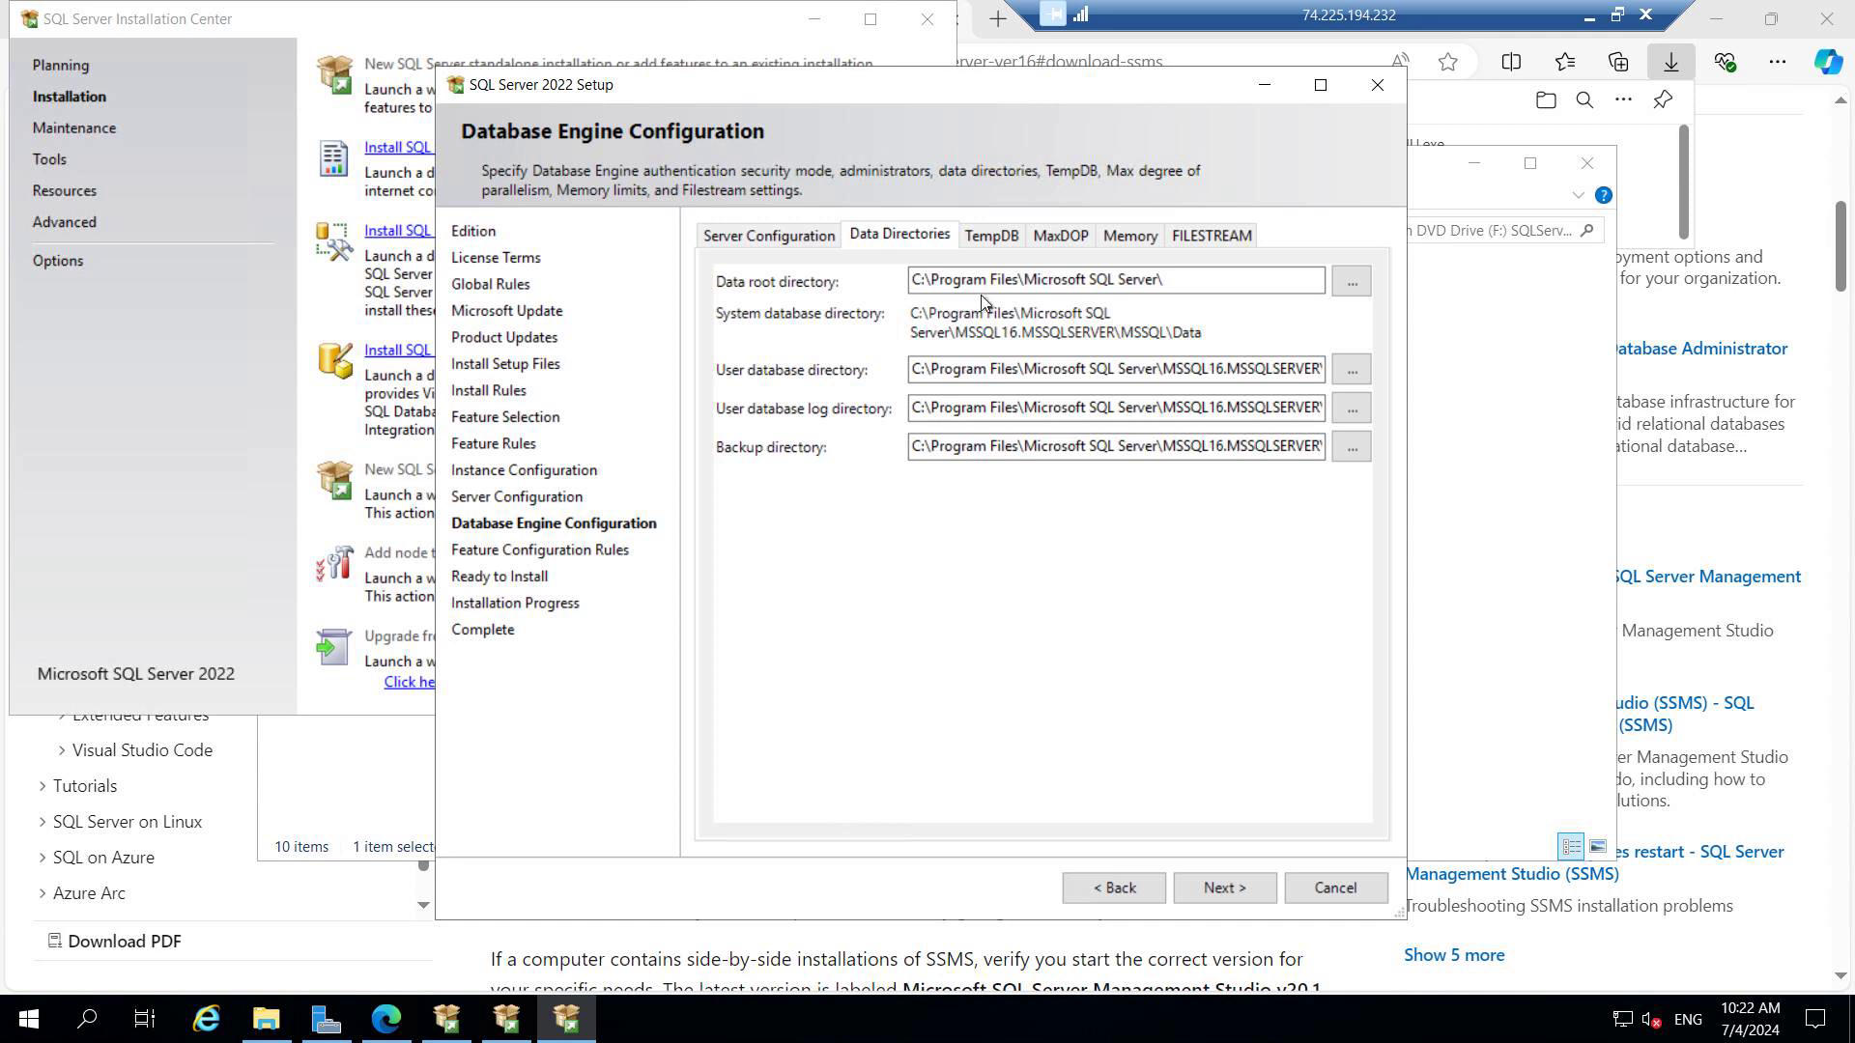
{"action": "left_click", "coordinate": [988, 242]}
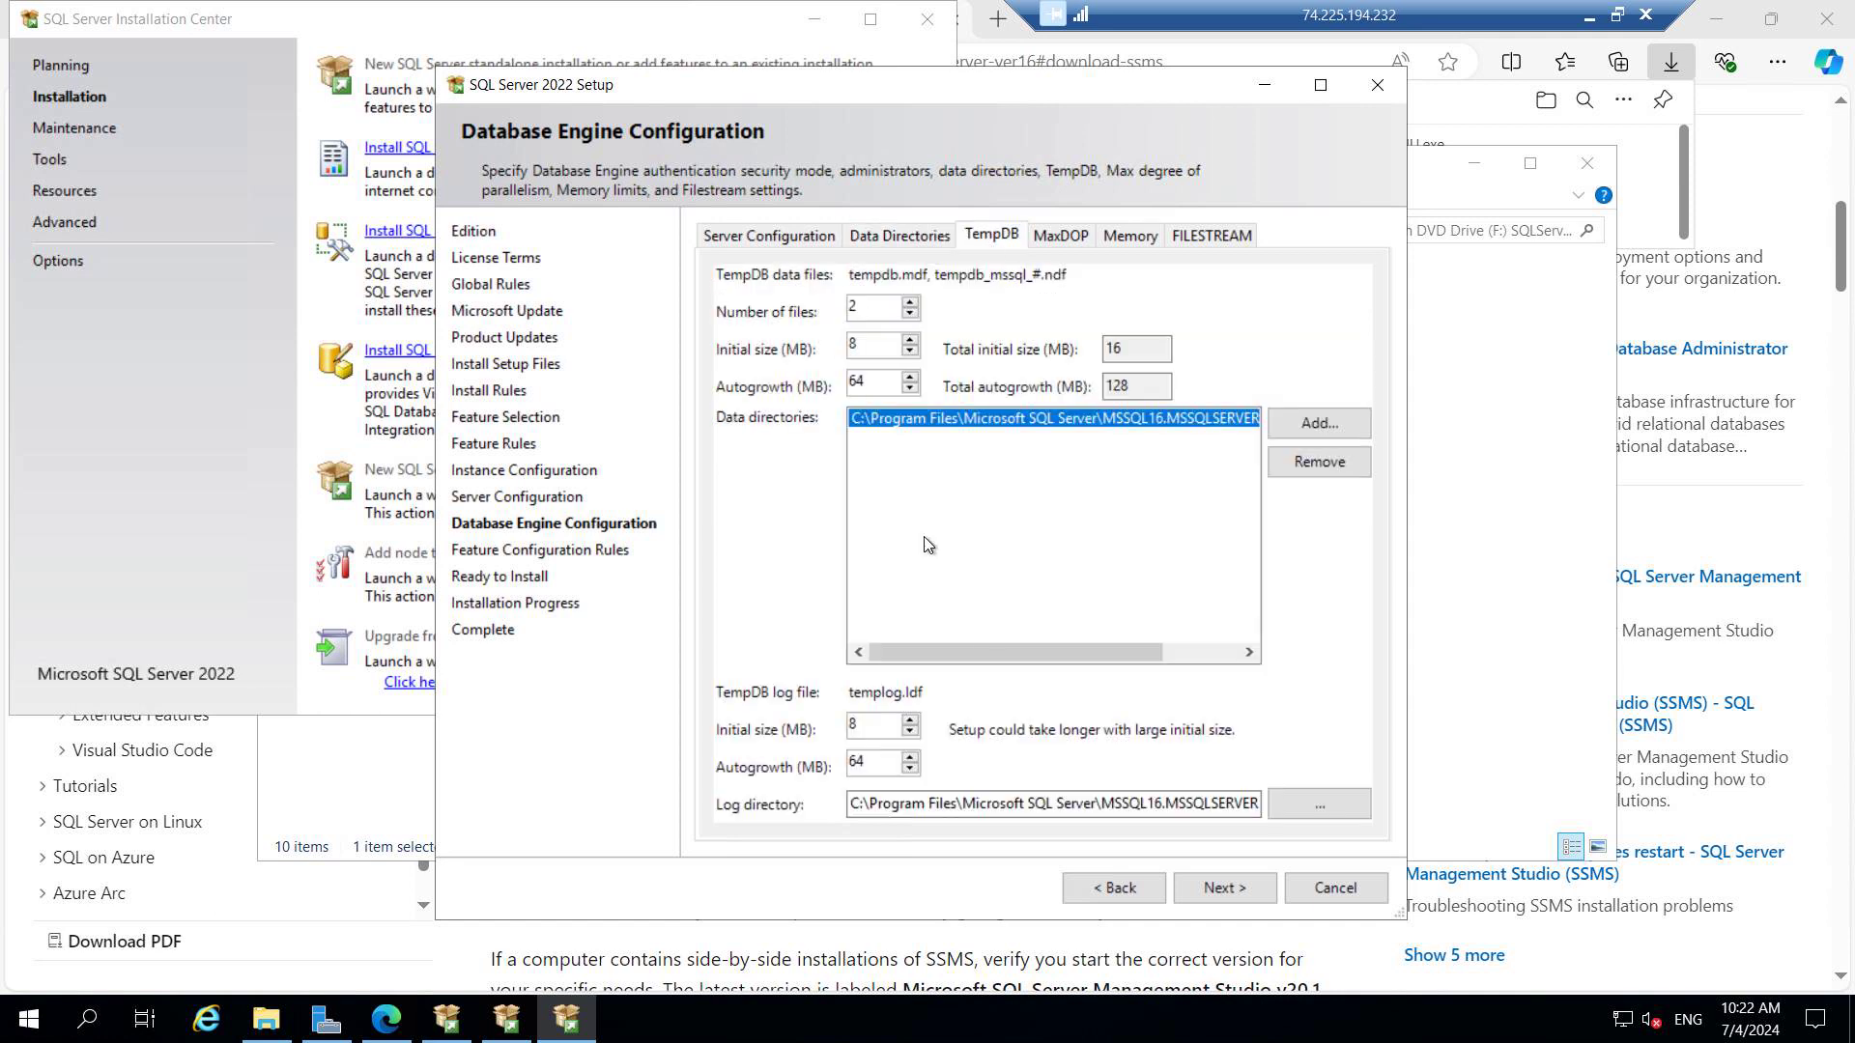
Step: Set the instance's maximum degree of parallelism (MaxDOP) to 1
{"action": "left_click", "coordinate": [1062, 240]}
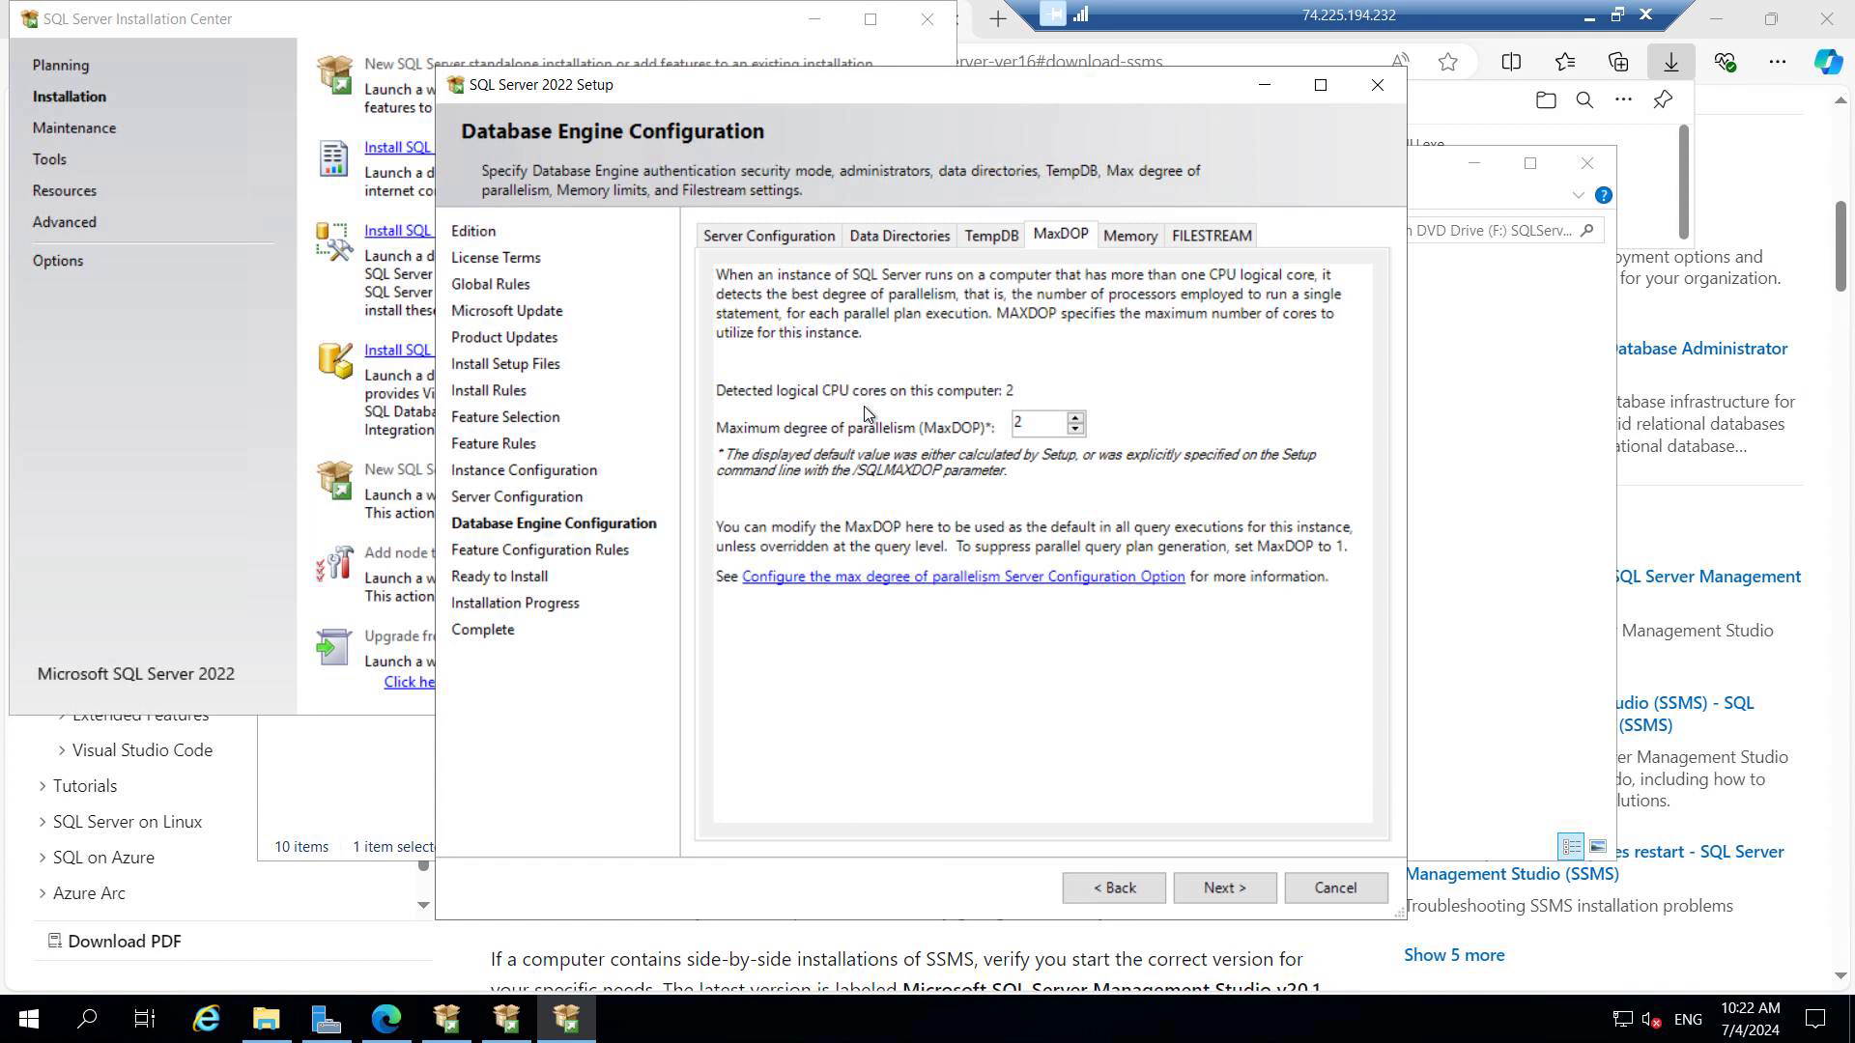
{"action": "double_click", "coordinate": [1017, 422]}
{"action": "type", "text": "1"}
Step: Use the Recommended memory option with both minimum and maximum server memory set to 512 MB
{"action": "left_click", "coordinate": [1140, 242]}
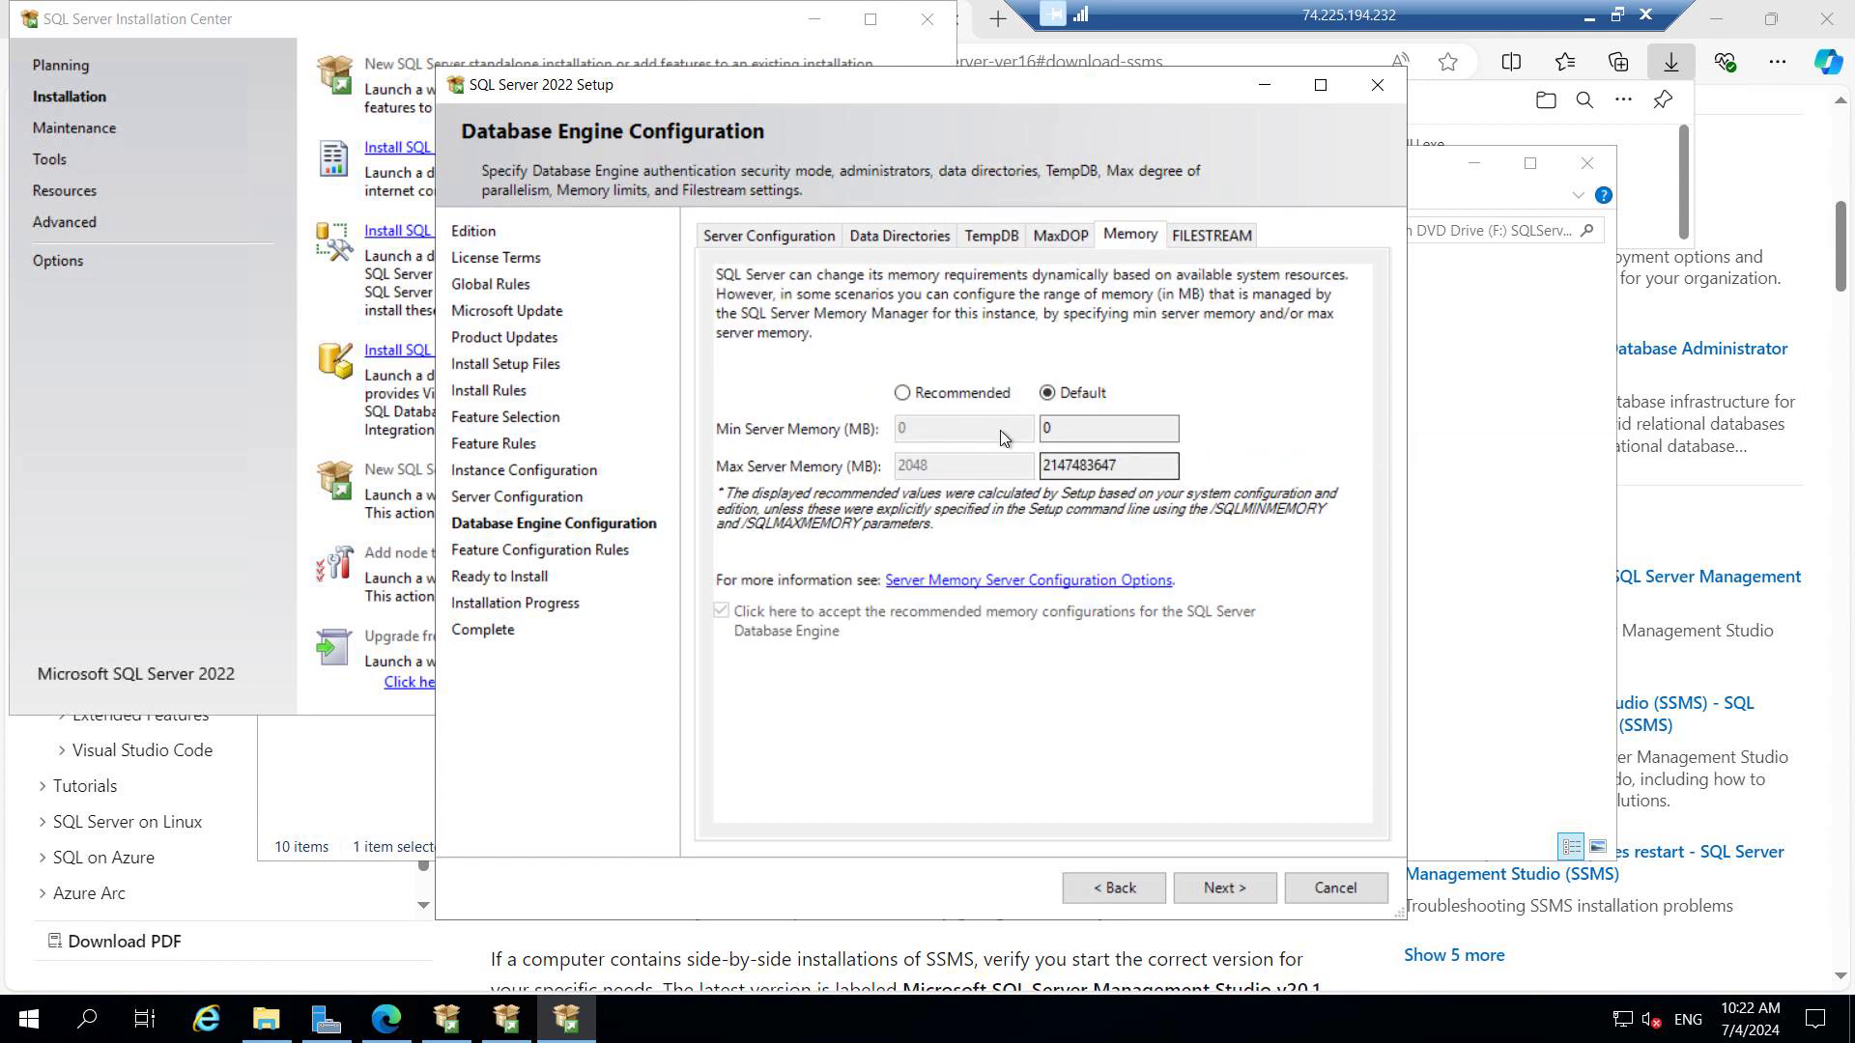
{"action": "left_click", "coordinate": [902, 393]}
{"action": "left_click", "coordinate": [957, 428]}
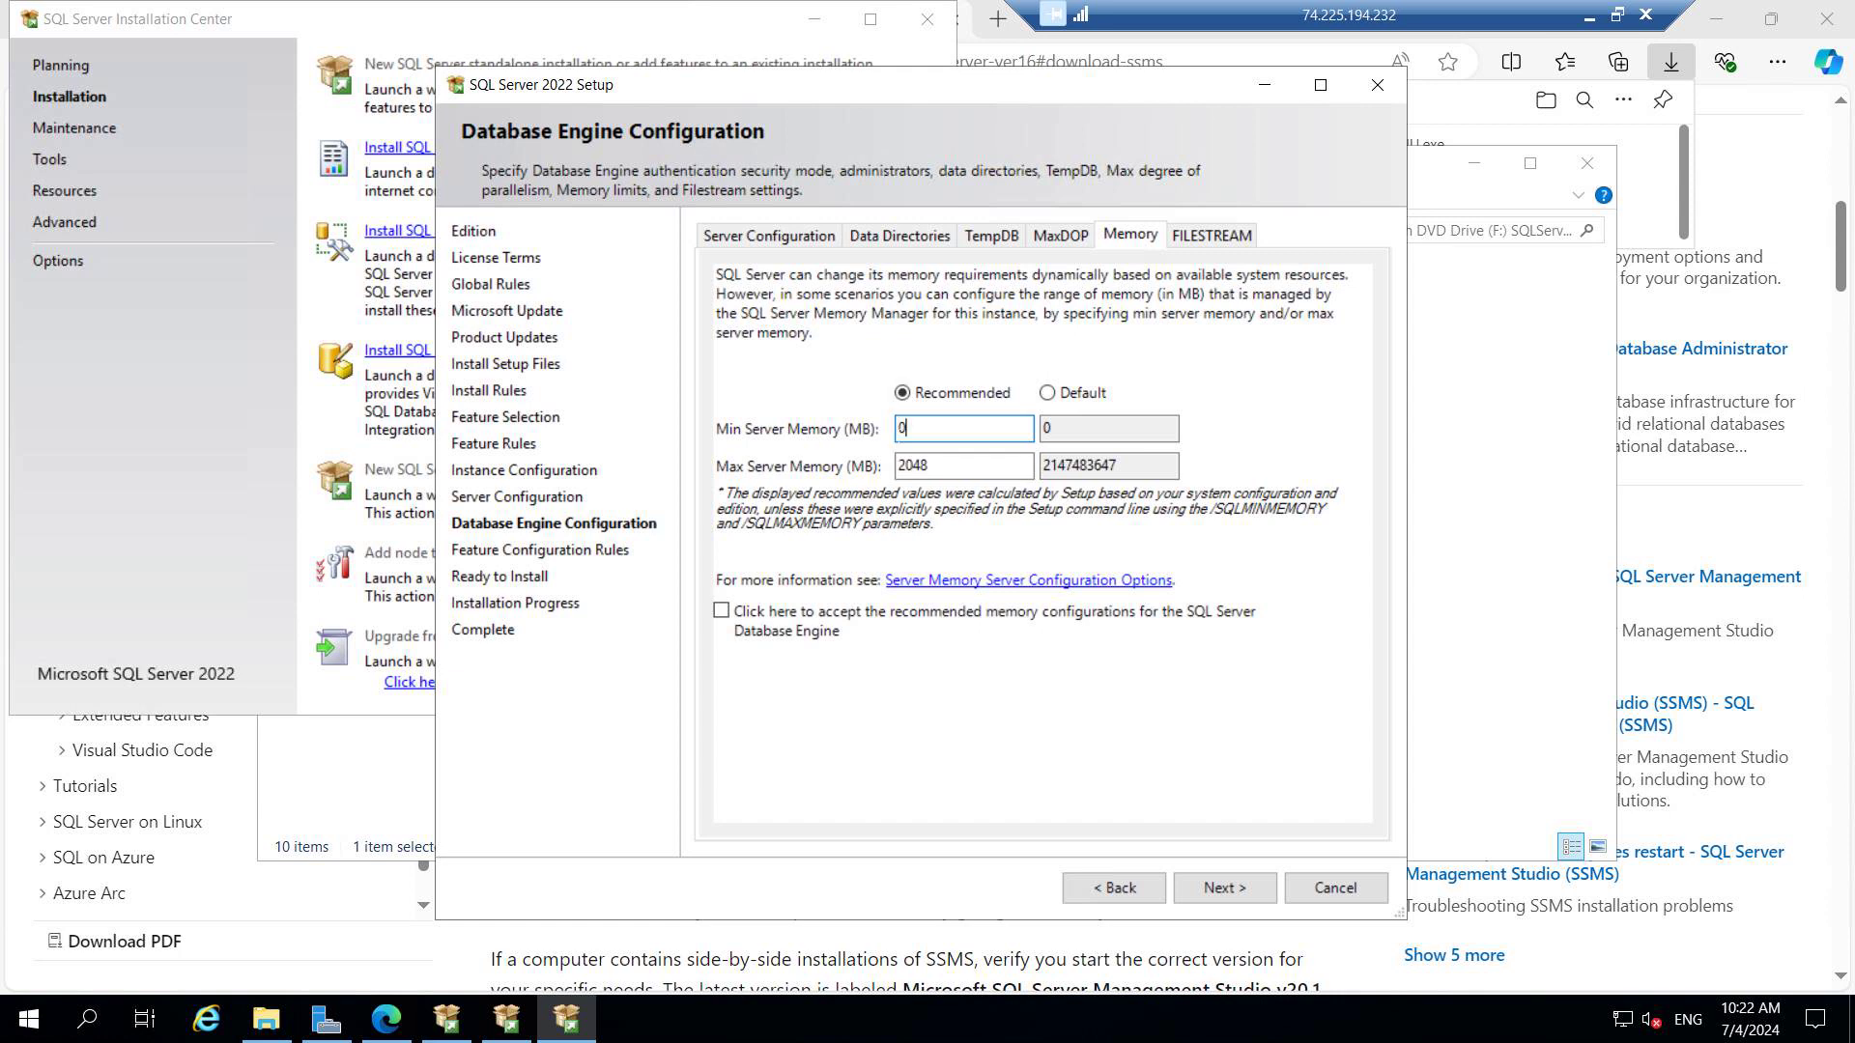
{"action": "double_click", "coordinate": [902, 428]}
{"action": "type", "text": "512"}
{"action": "double_click", "coordinate": [912, 465]}
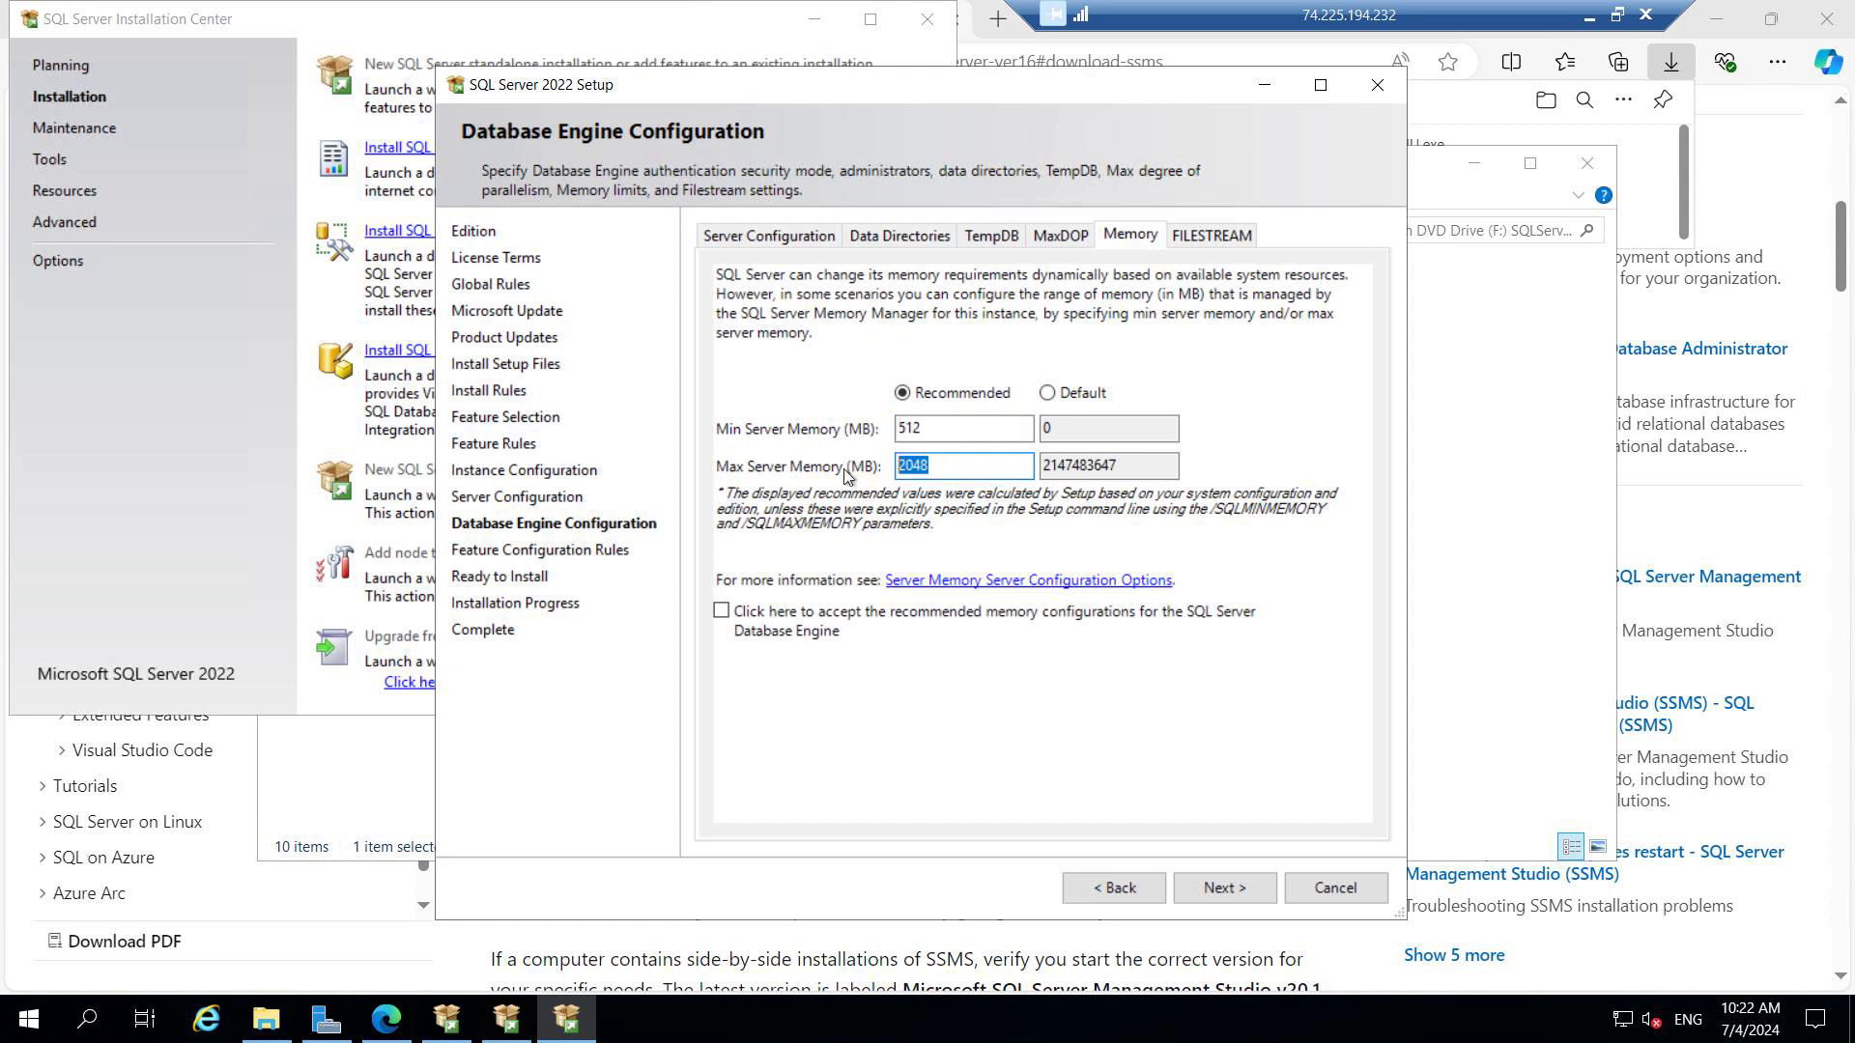
{"action": "type", "text": "512"}
Step: Accept the recommended memory configuration with equal minimum and maximum values and start the SQL Server installation
{"action": "left_click", "coordinate": [725, 612]}
{"action": "left_click", "coordinate": [721, 611]}
{"action": "left_click", "coordinate": [1222, 887]}
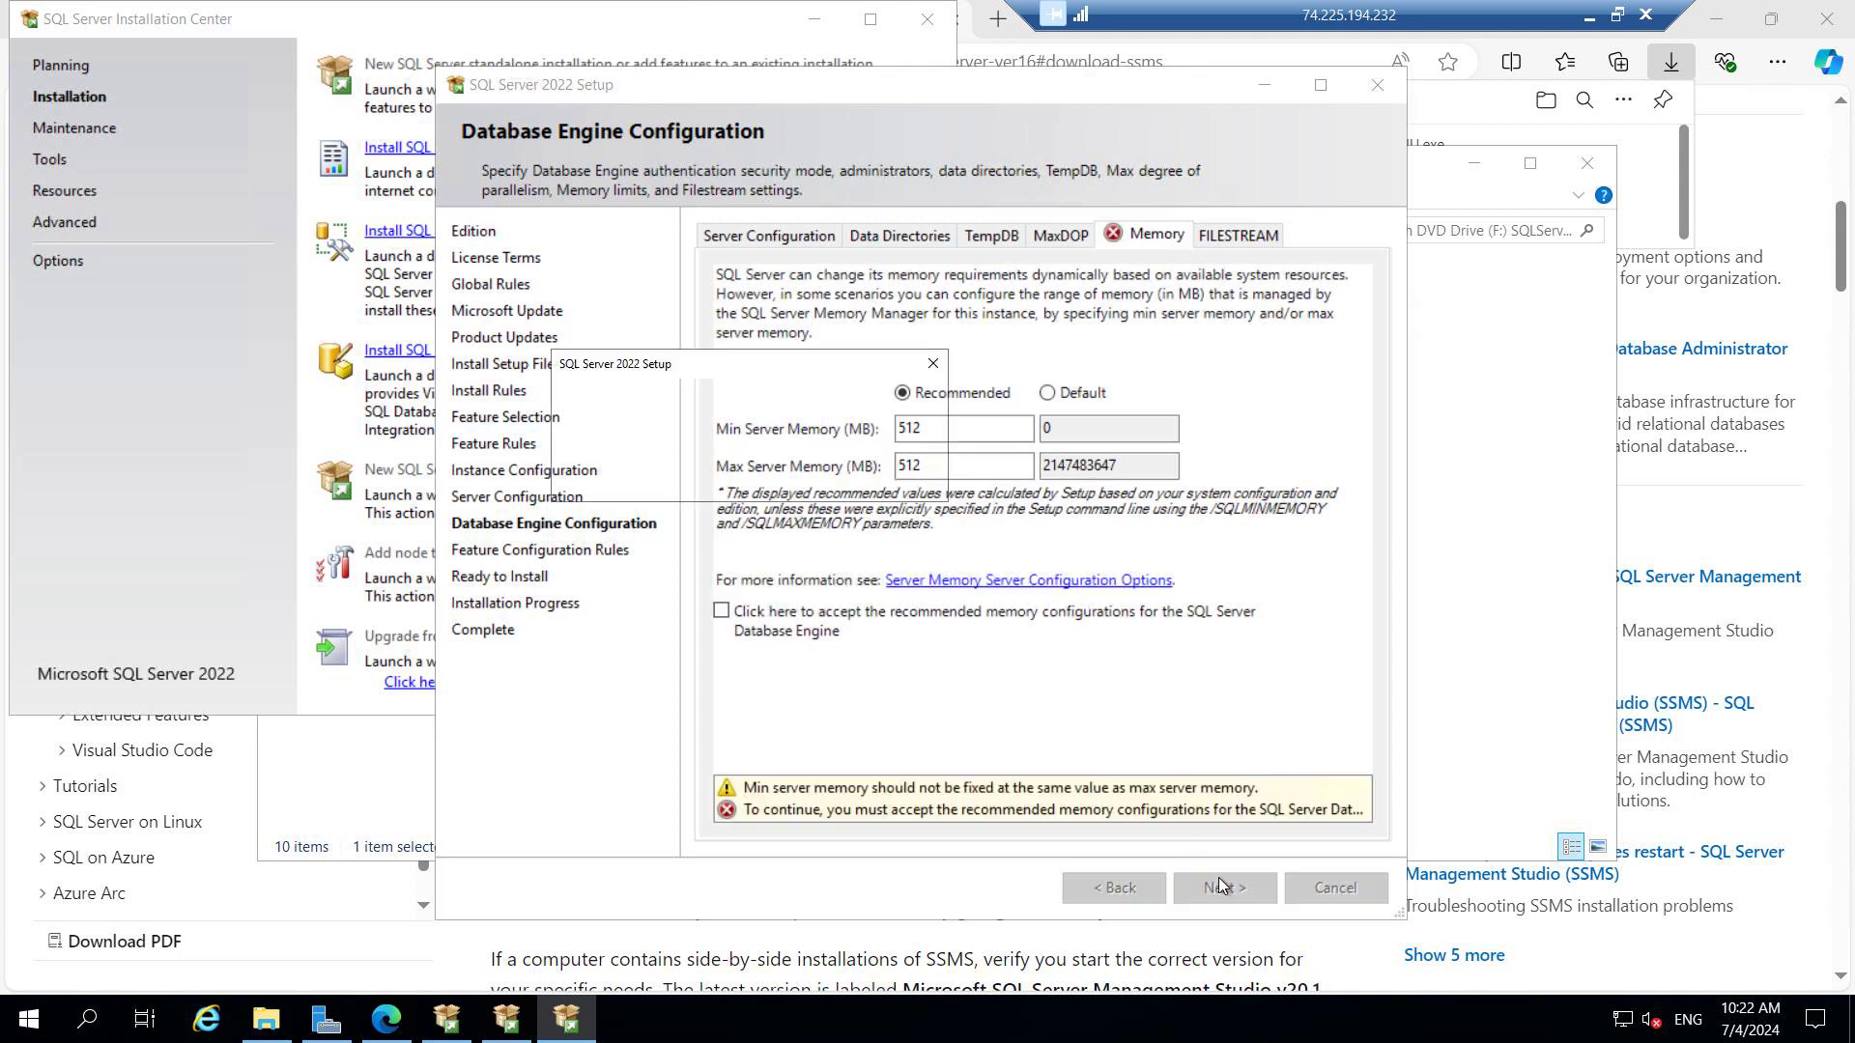
{"action": "left_click", "coordinate": [1121, 601]}
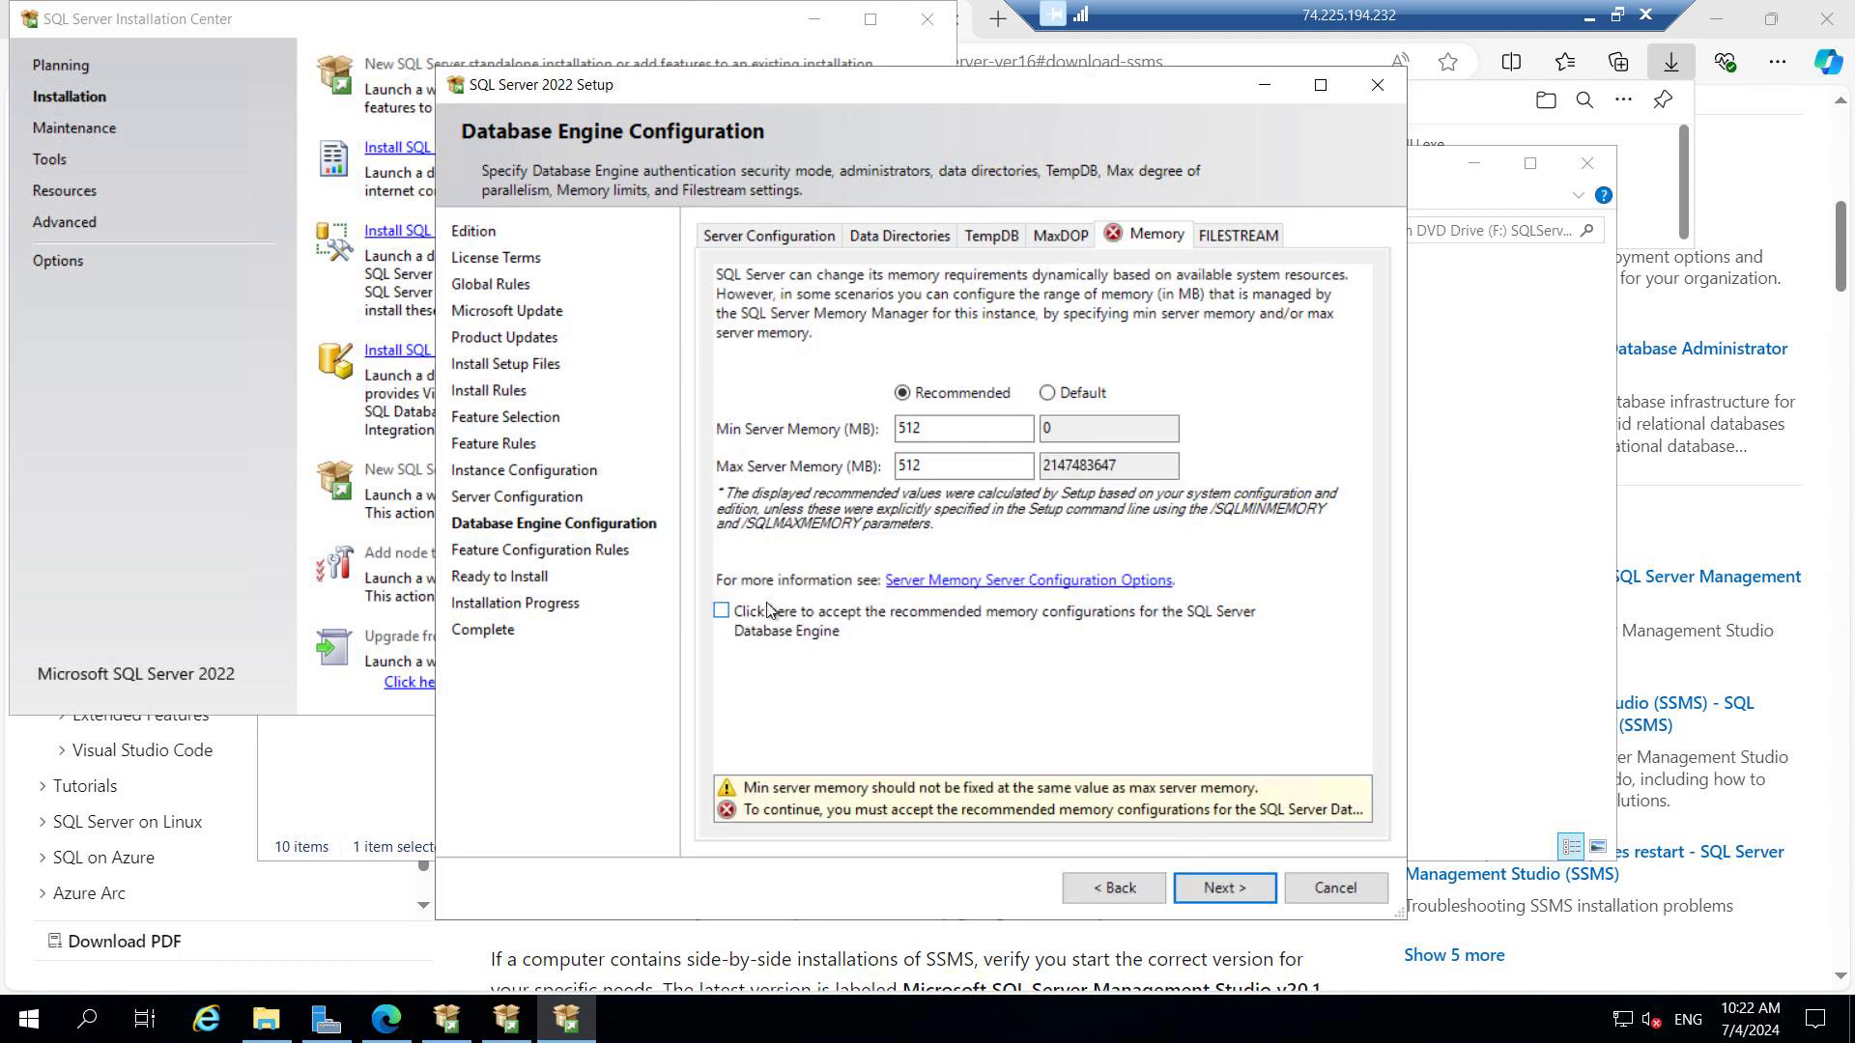
{"action": "left_click", "coordinate": [722, 611]}
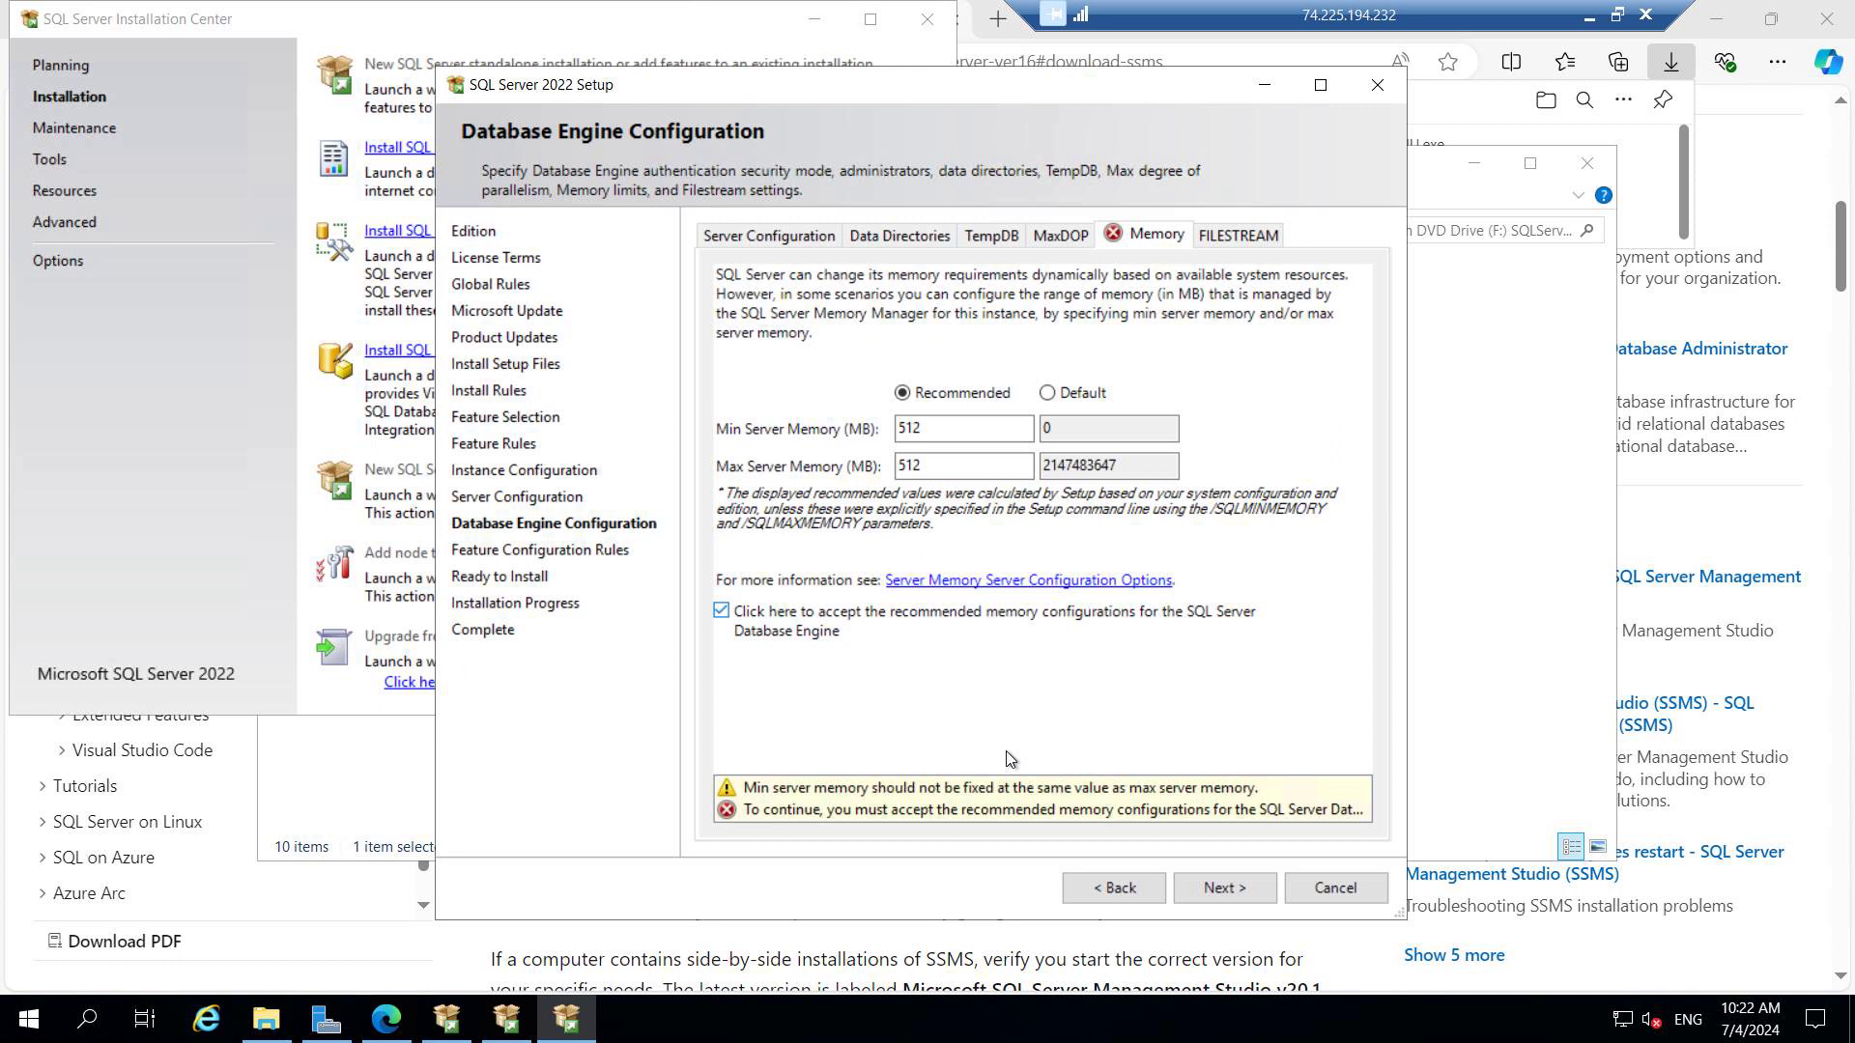
{"action": "left_click", "coordinate": [1208, 881]}
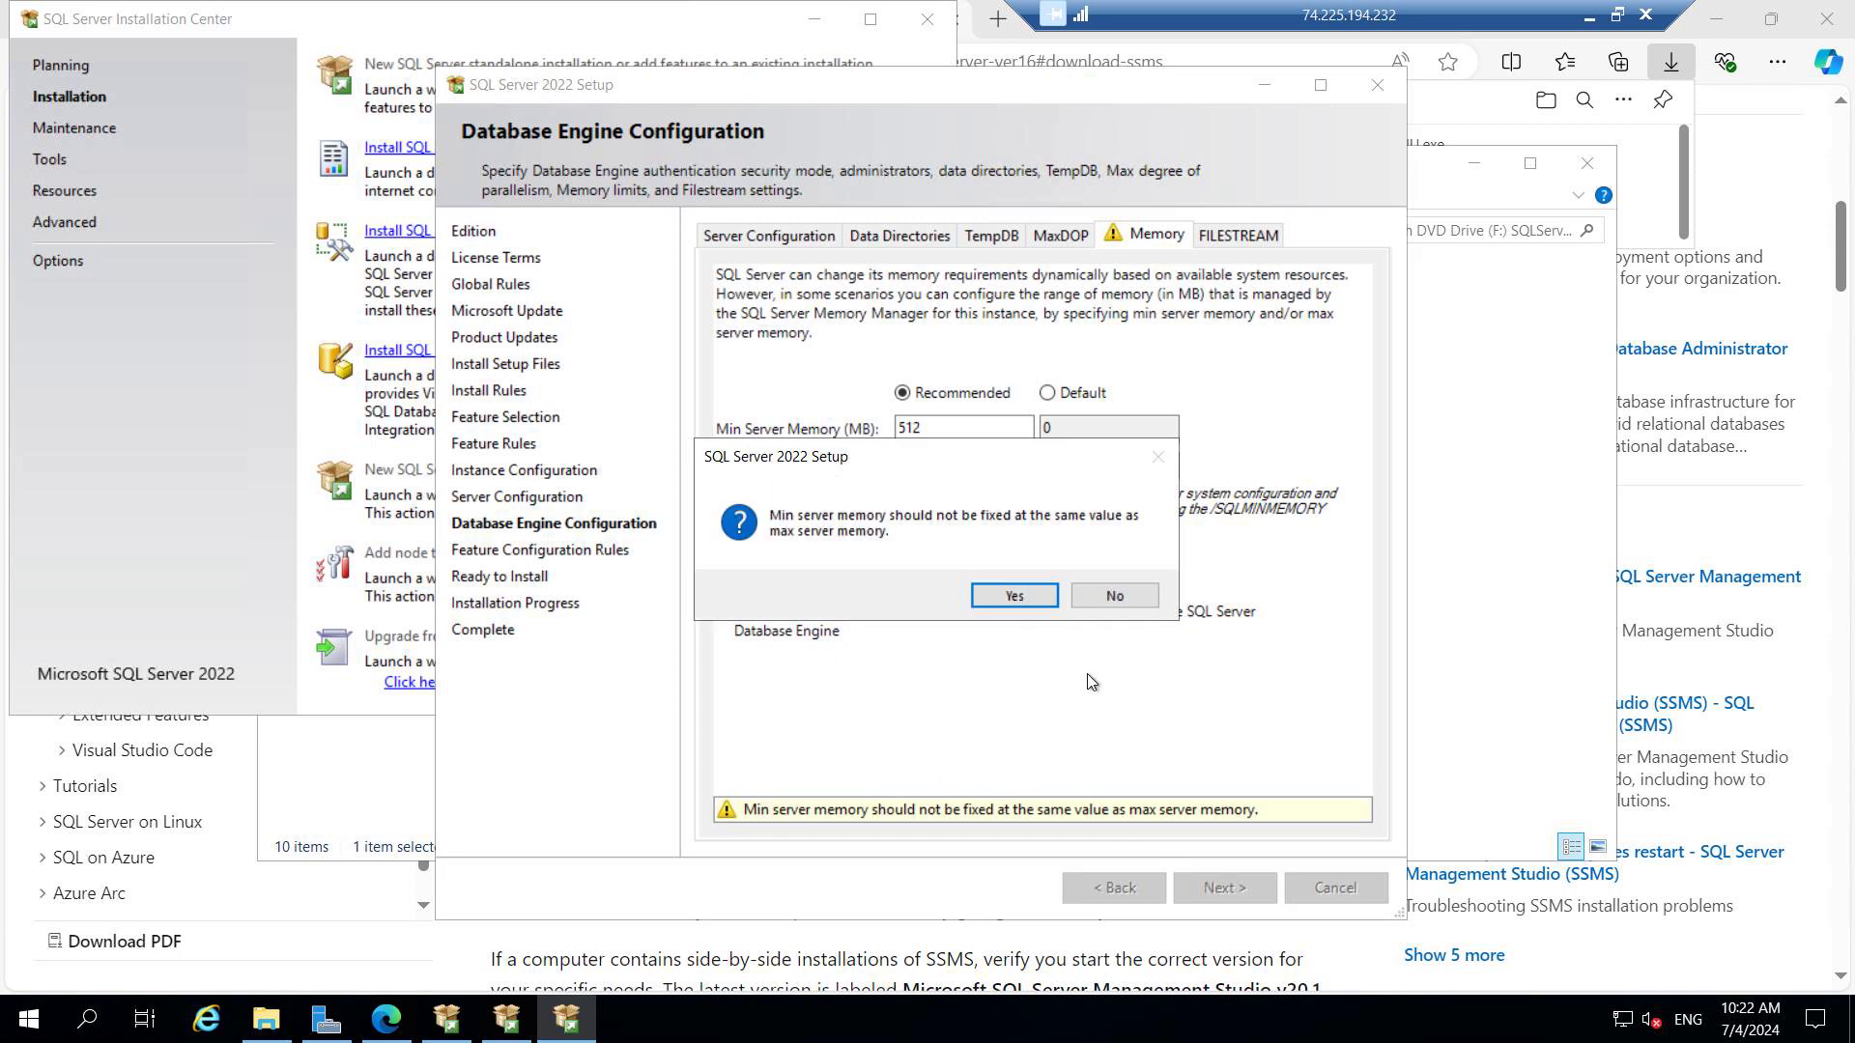
{"action": "left_click", "coordinate": [1013, 596]}
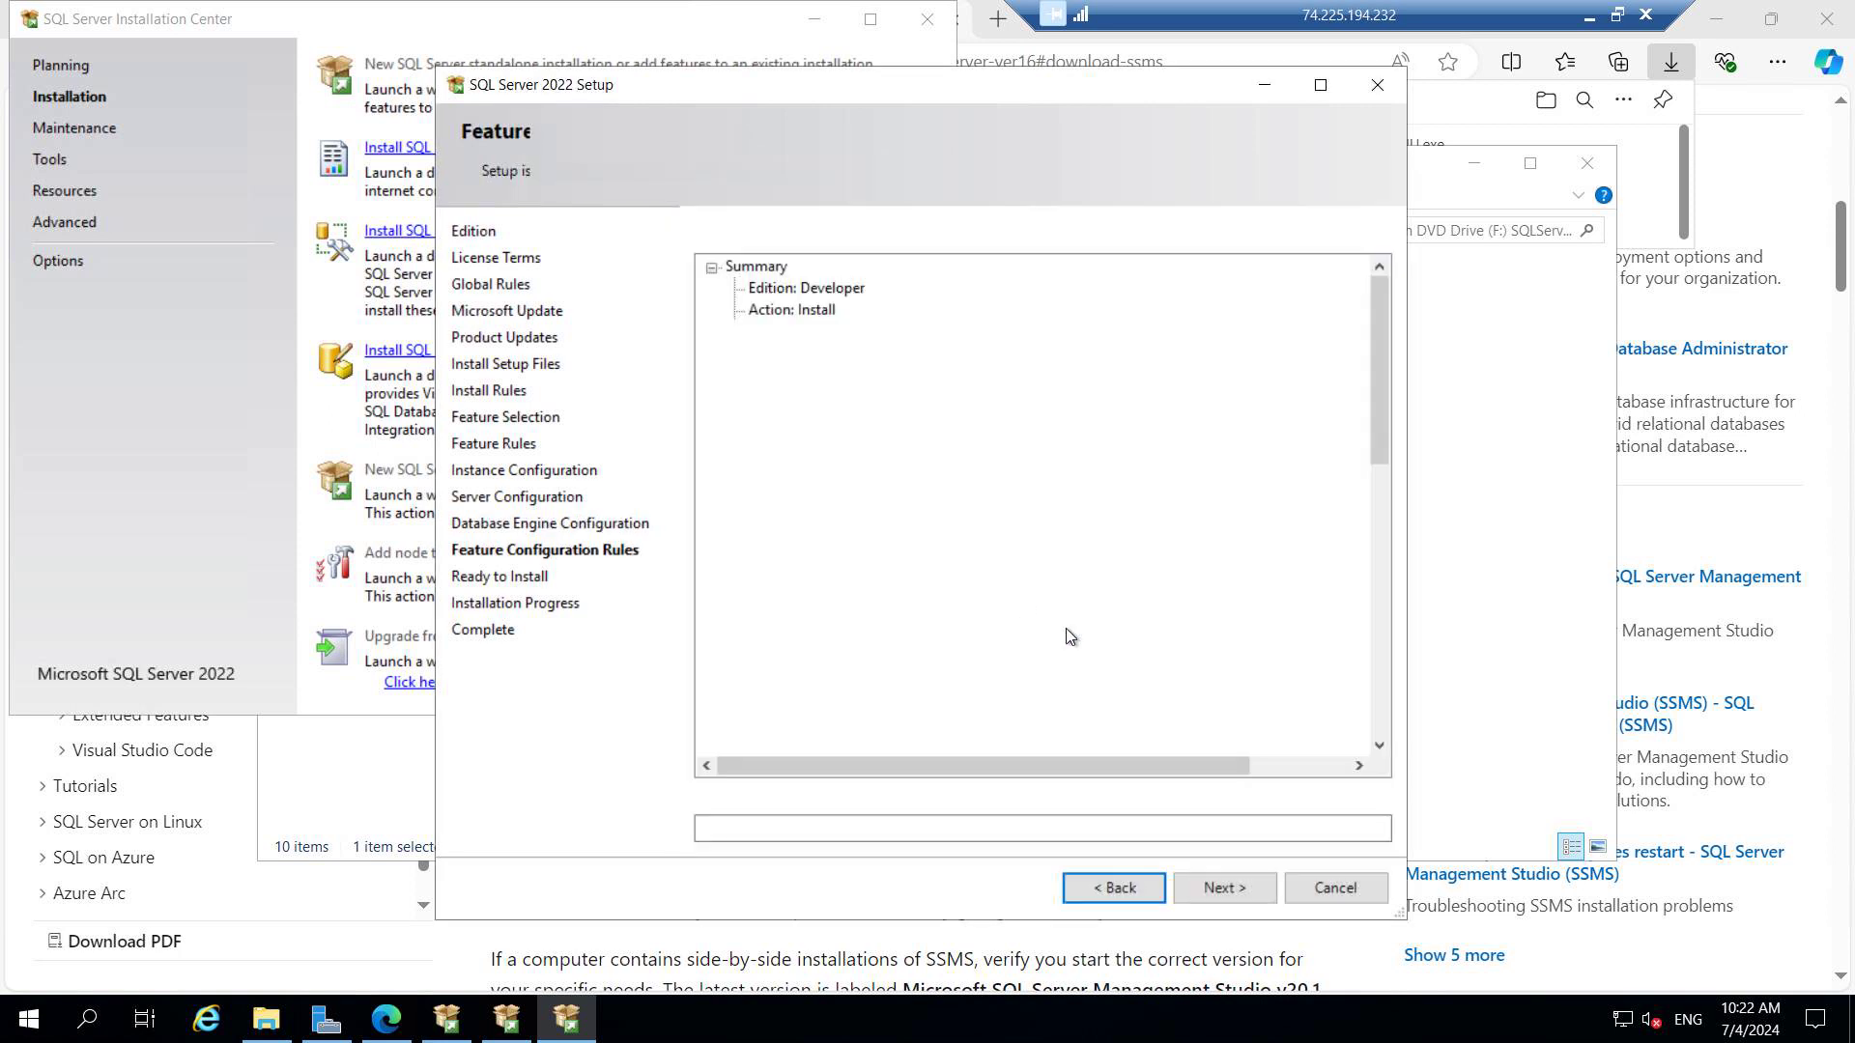
{"action": "left_click", "coordinate": [1222, 890]}
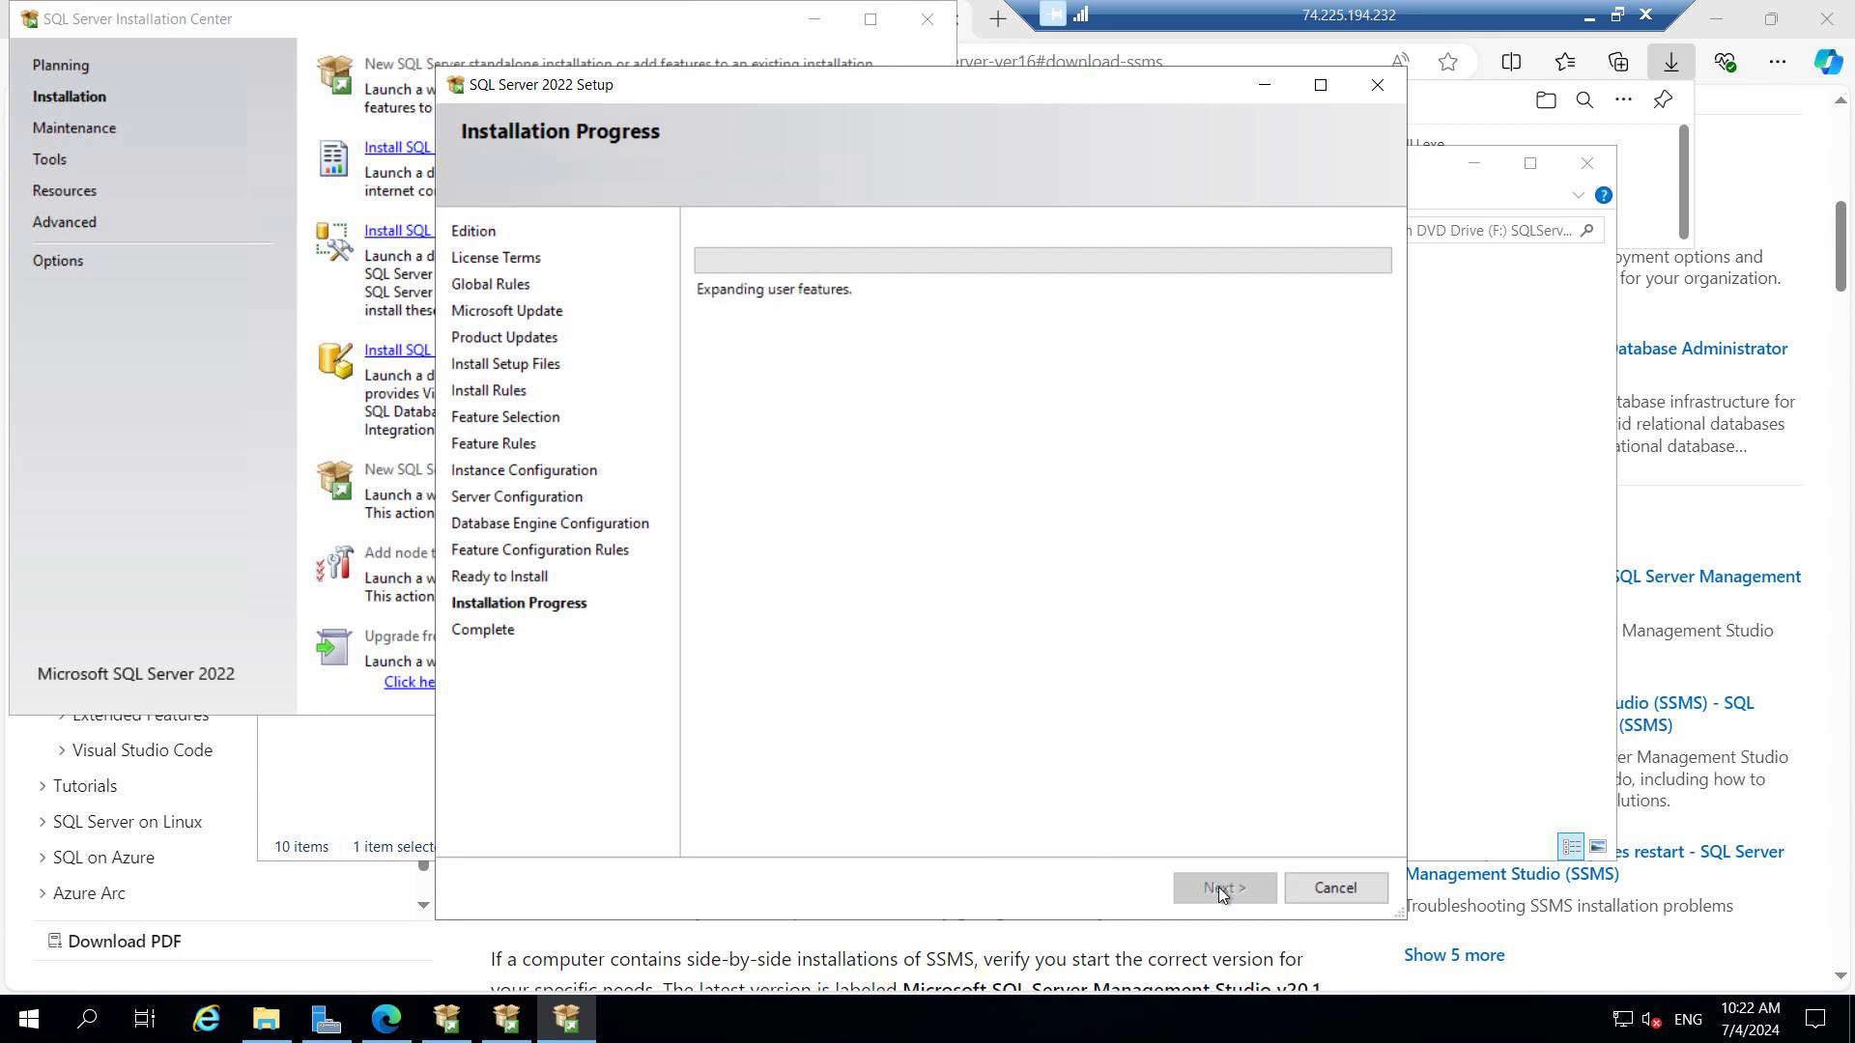
Step: Move the setup window aside and switch to Server Manager's storage pools under File and Storage Services
{"action": "left_click_drag", "start_coordinate": [956, 83], "coordinate": [1191, 96]}
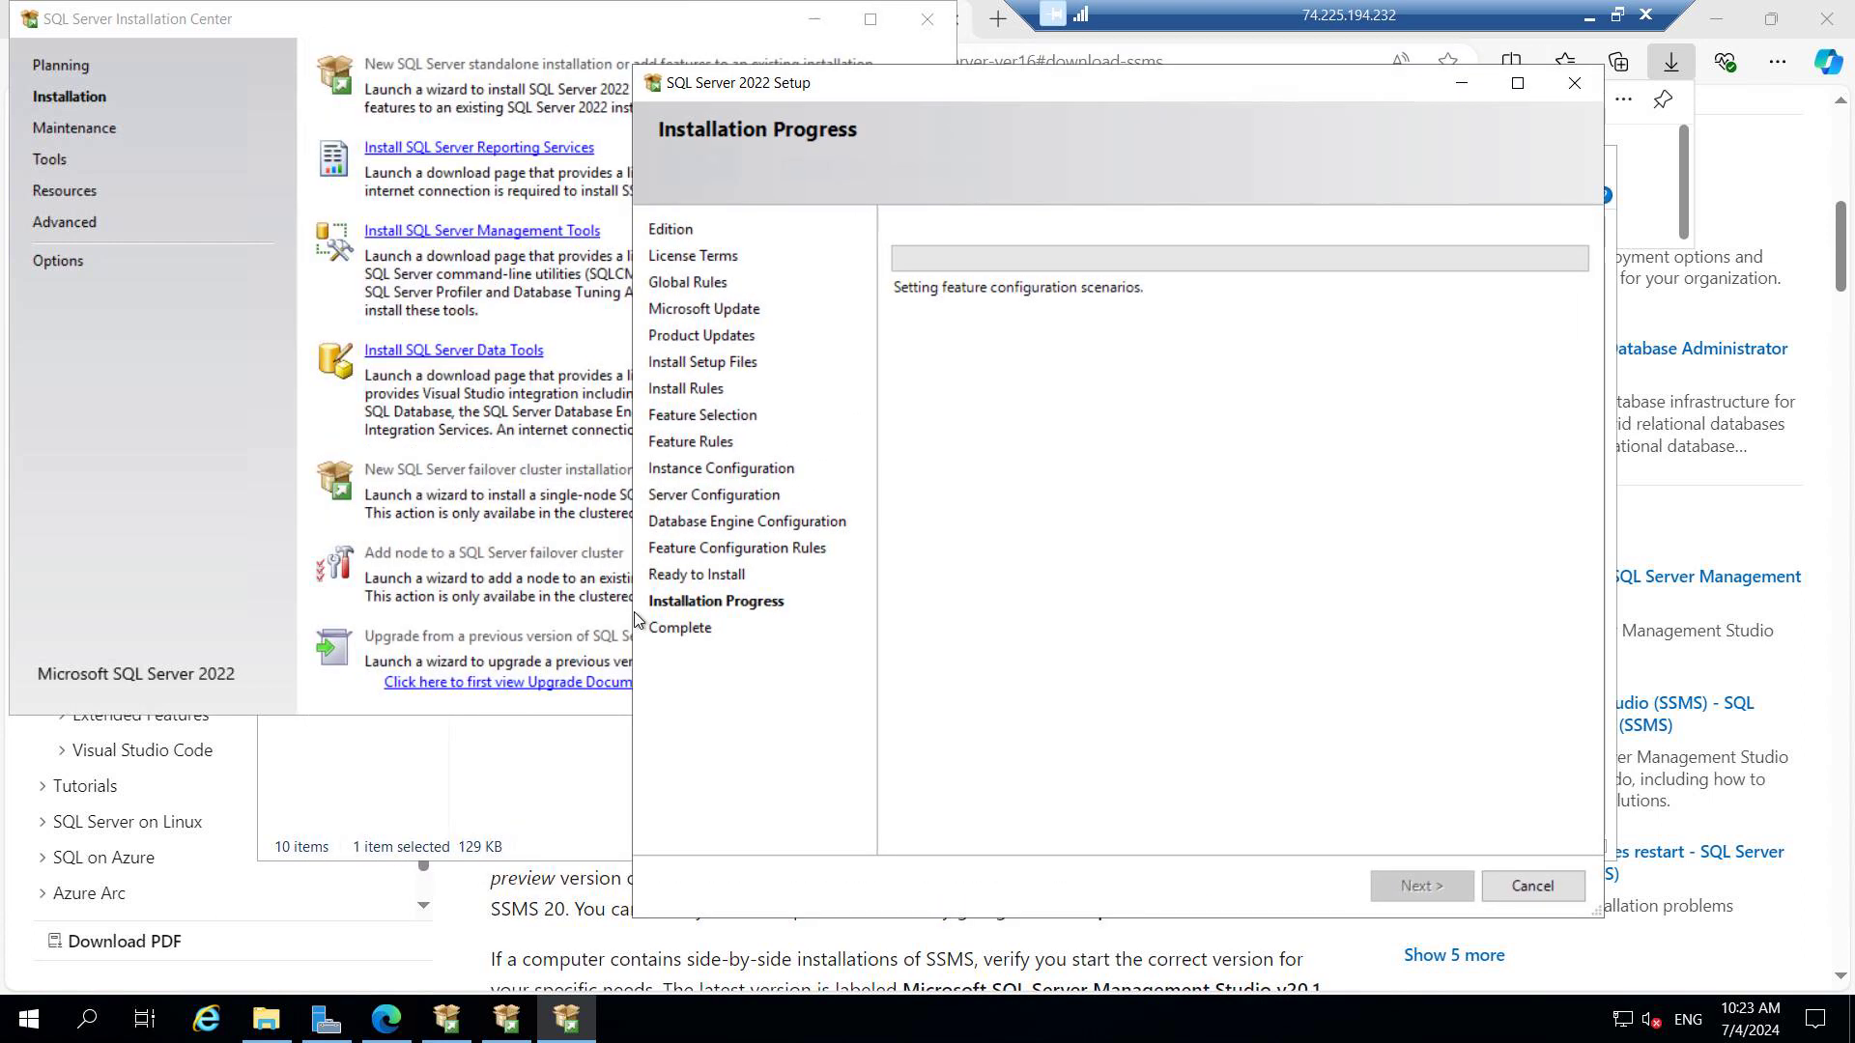
{"action": "left_click", "coordinate": [318, 1021]}
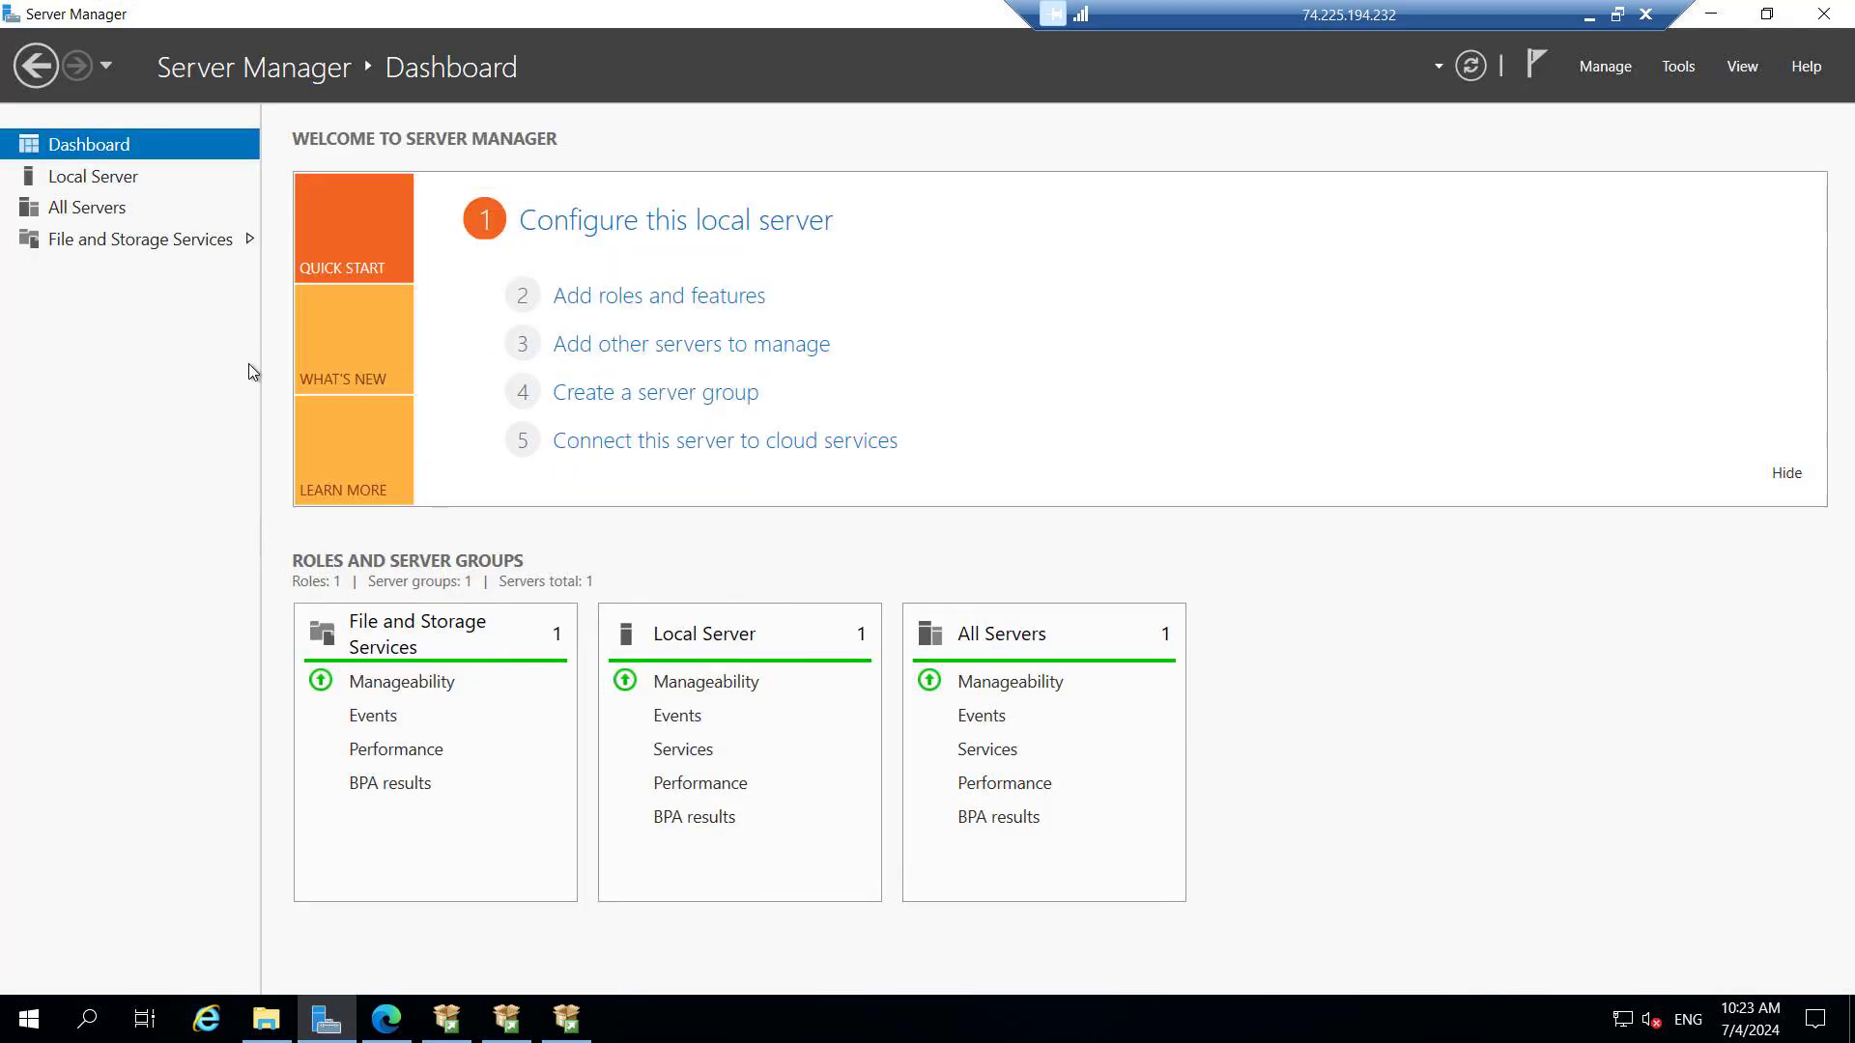
{"action": "left_click", "coordinate": [99, 247]}
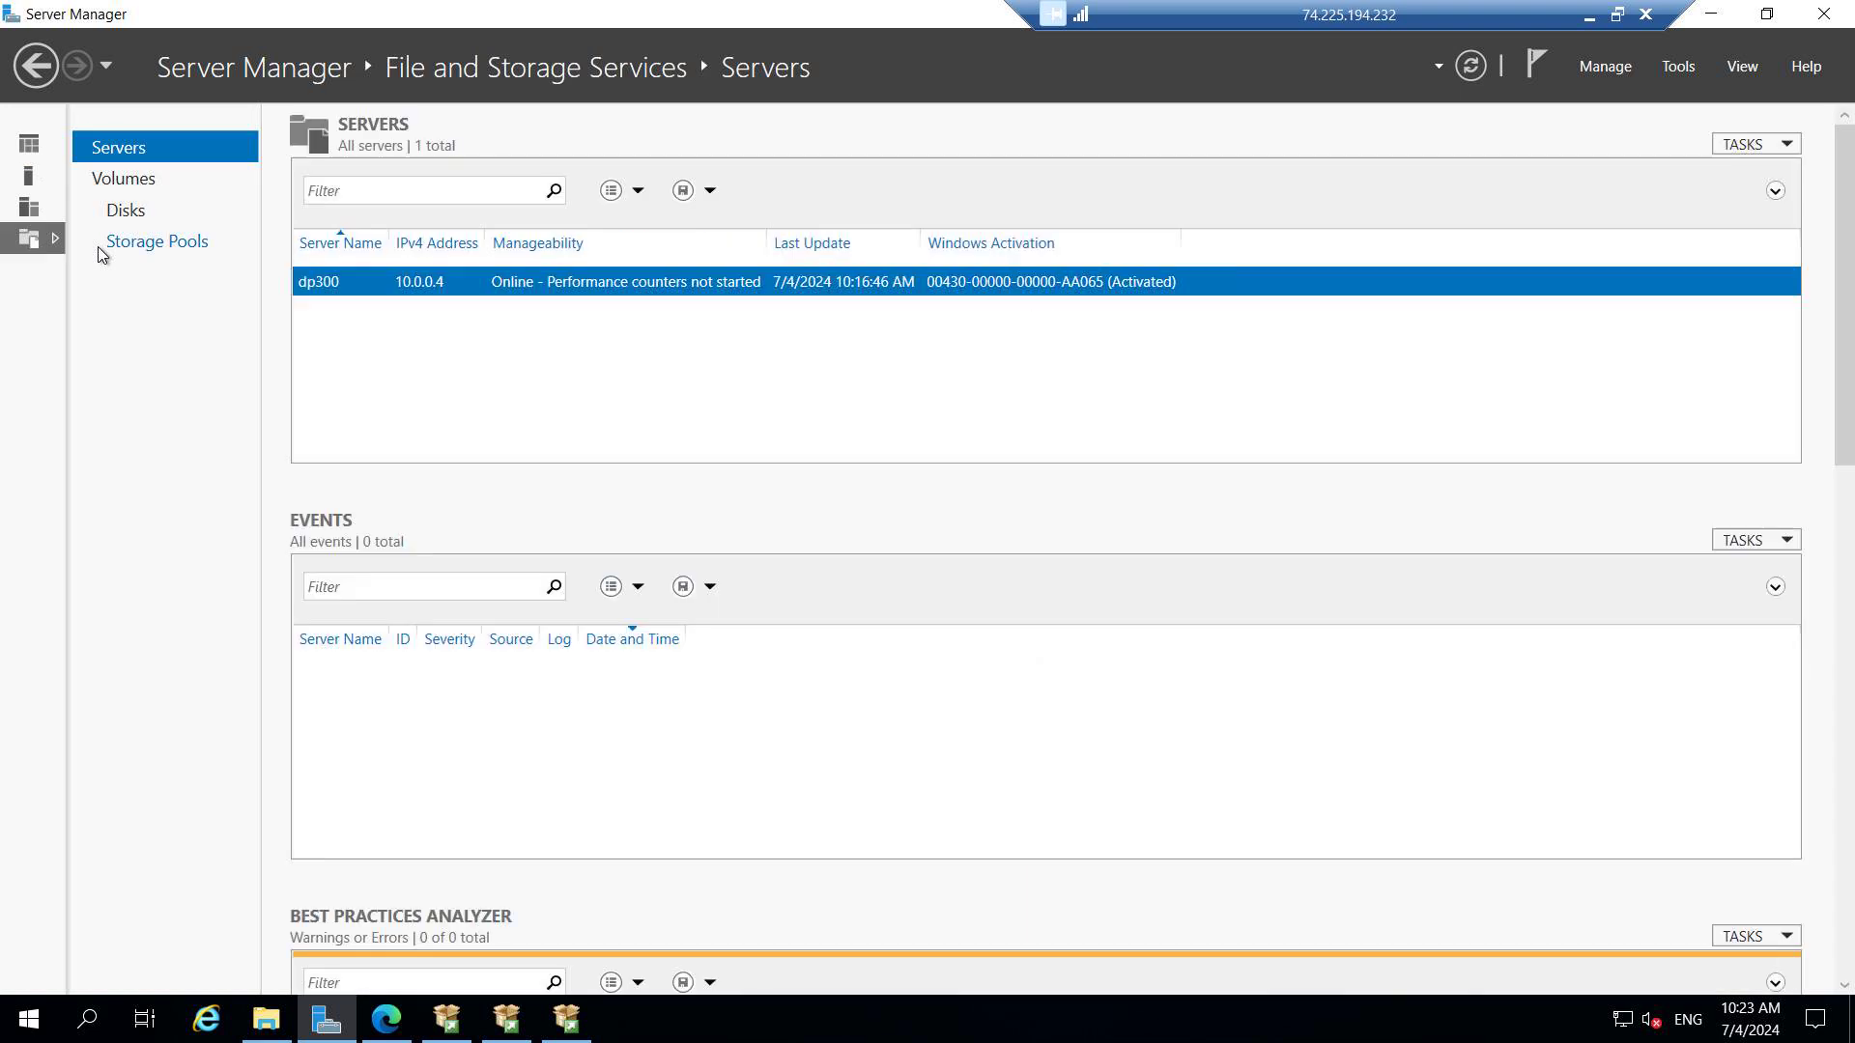
{"action": "left_click", "coordinate": [127, 210]}
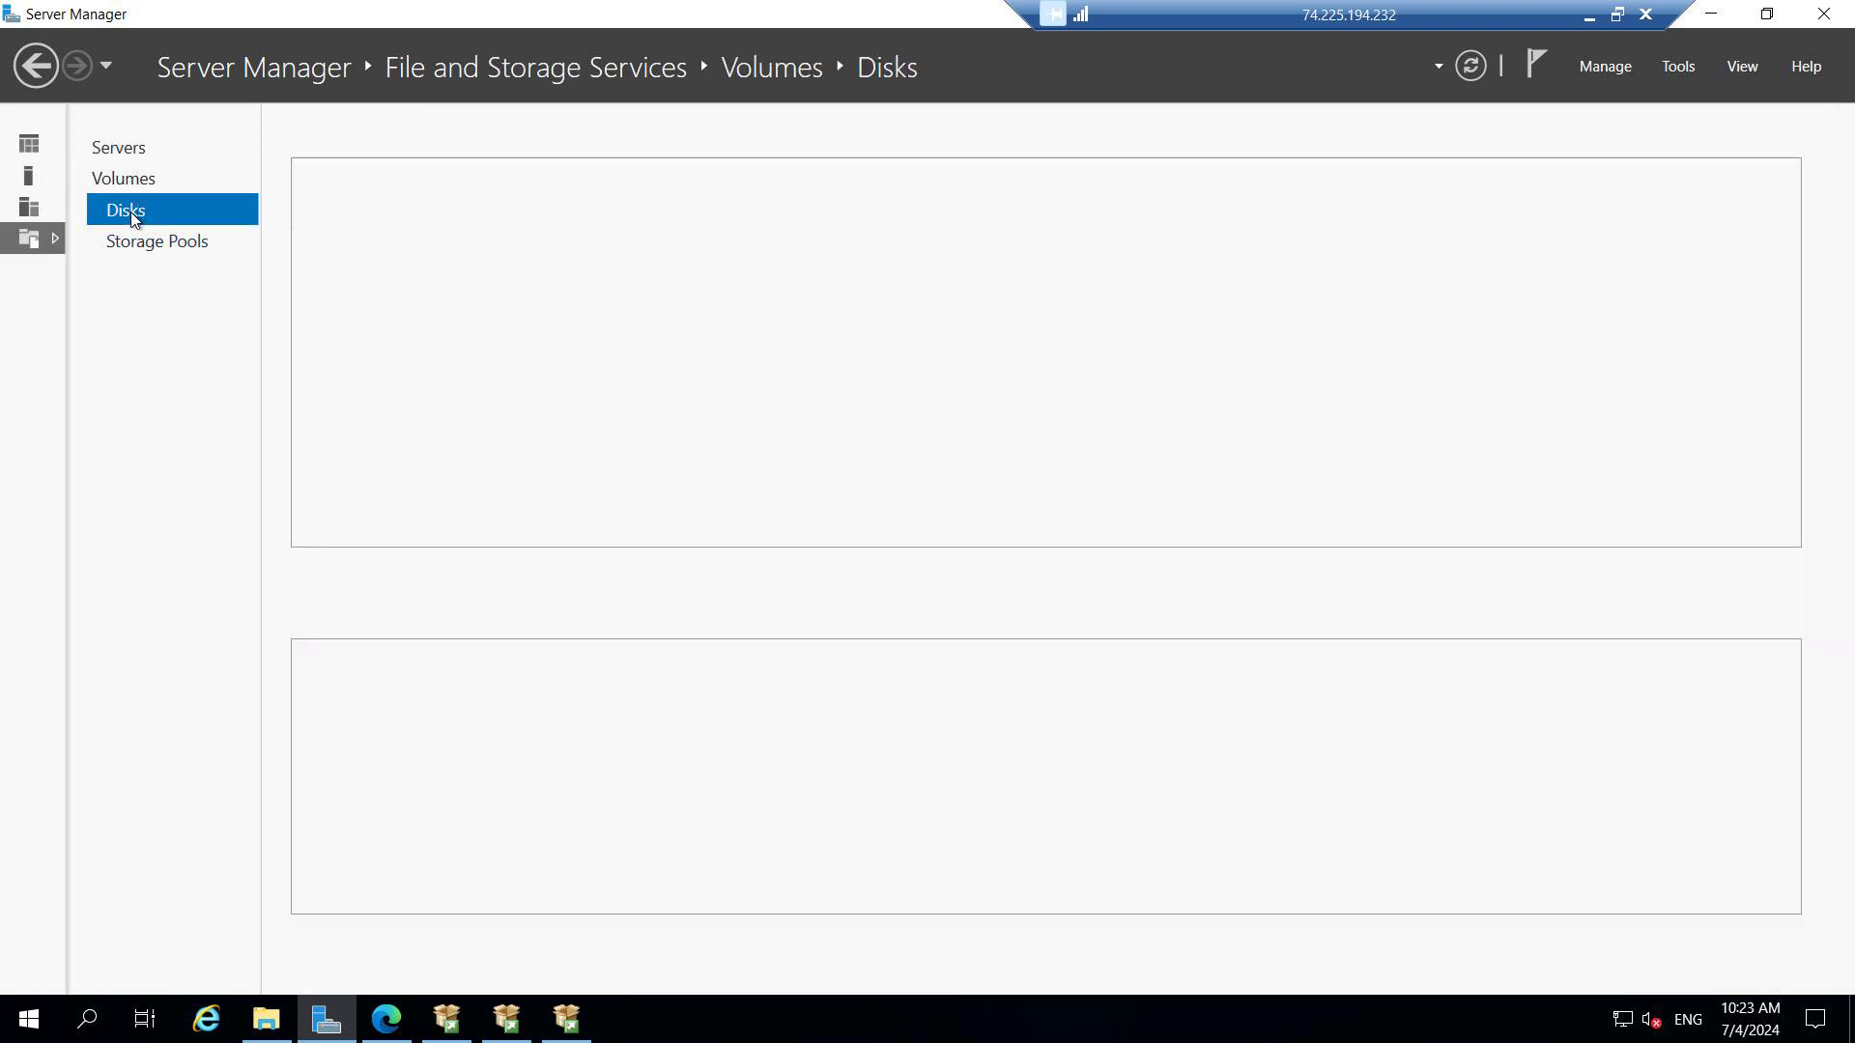
{"action": "left_click", "coordinate": [175, 247]}
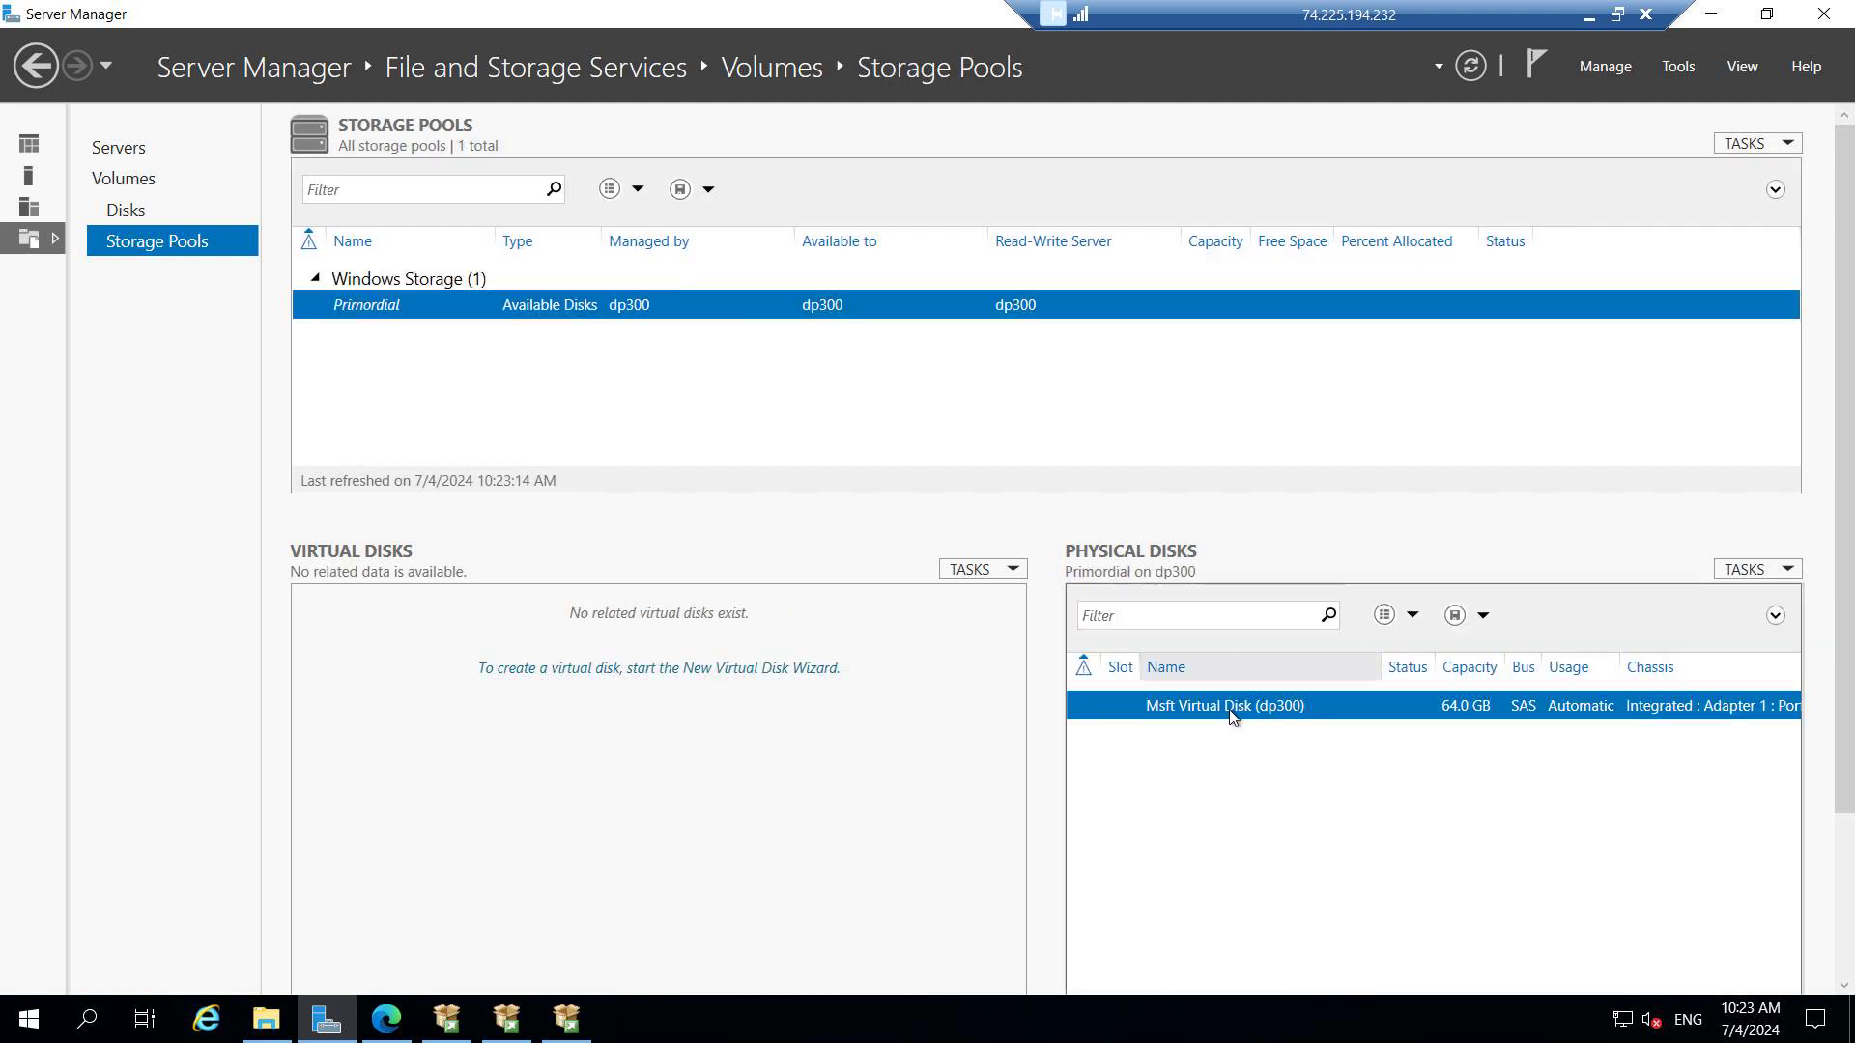
Step: Create a storage pool named data from the 64 GB Msft Virtual Disk with automatic allocation
{"action": "right_click", "coordinate": [1381, 717]}
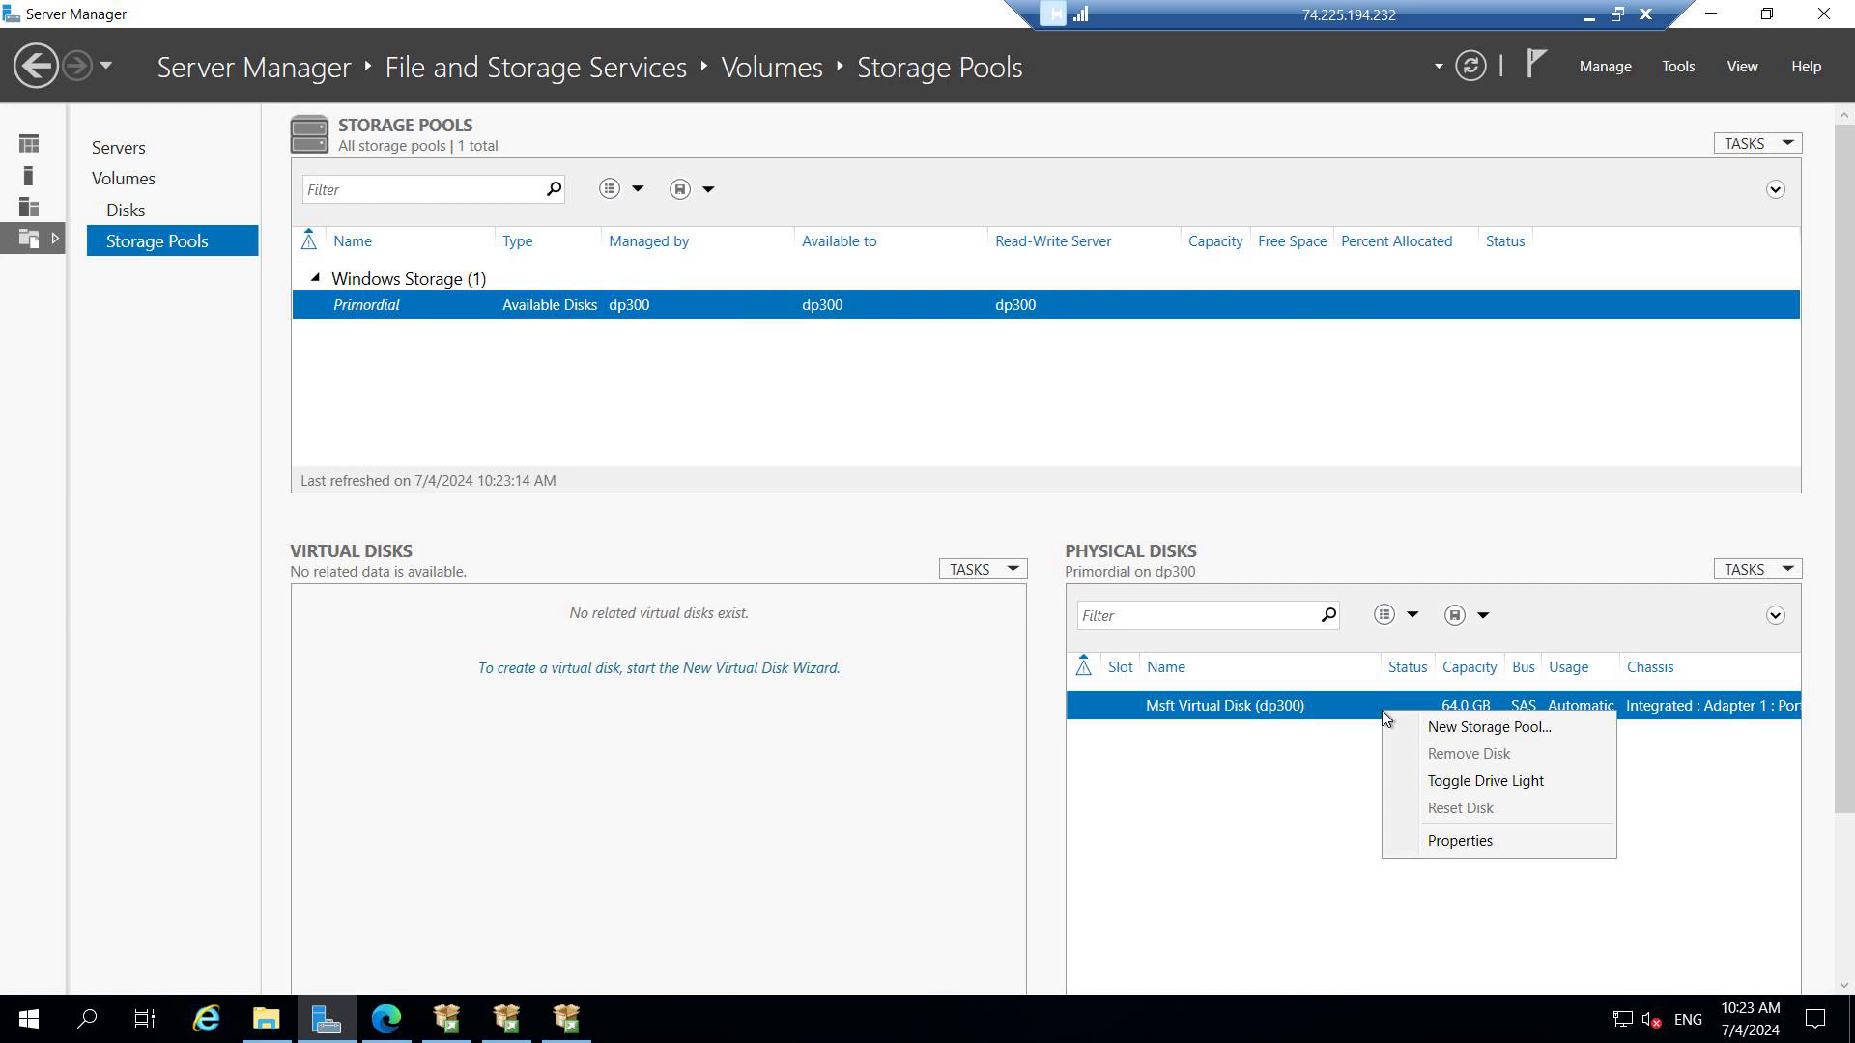
{"action": "left_click", "coordinate": [1459, 732]}
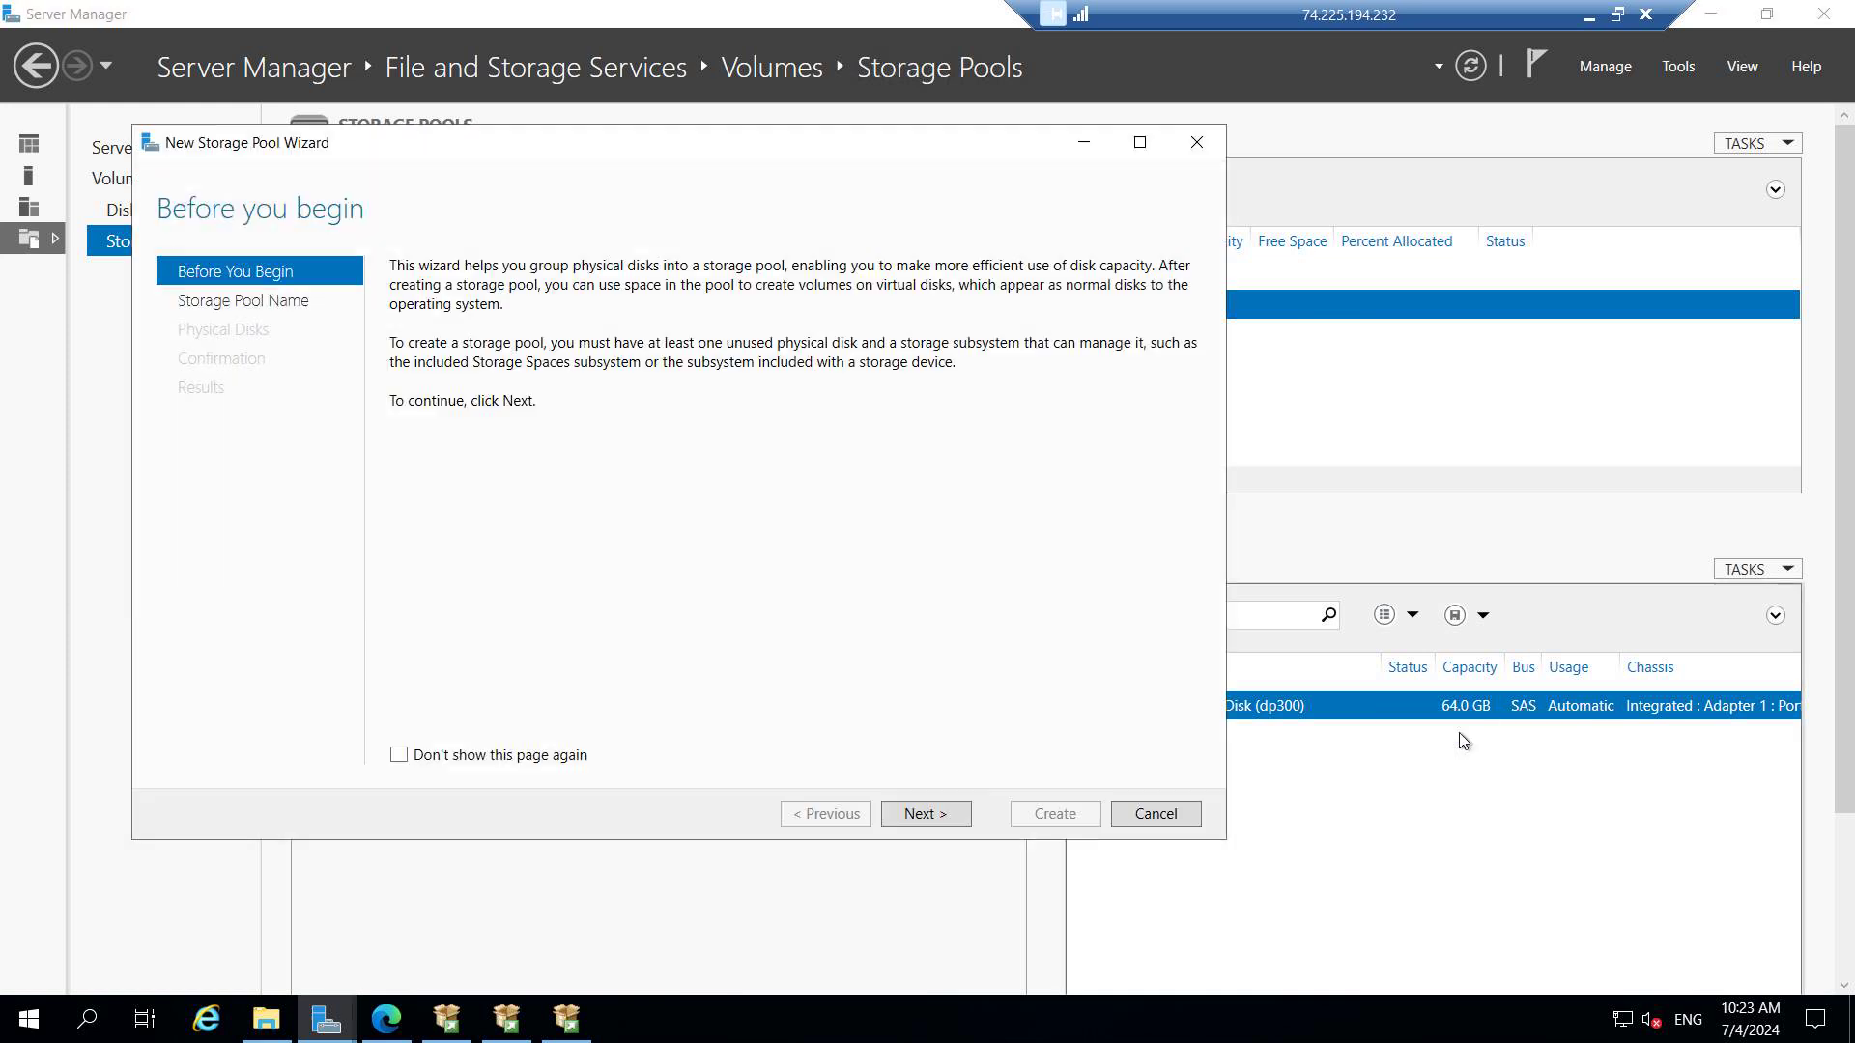
{"action": "left_click", "coordinate": [925, 814]}
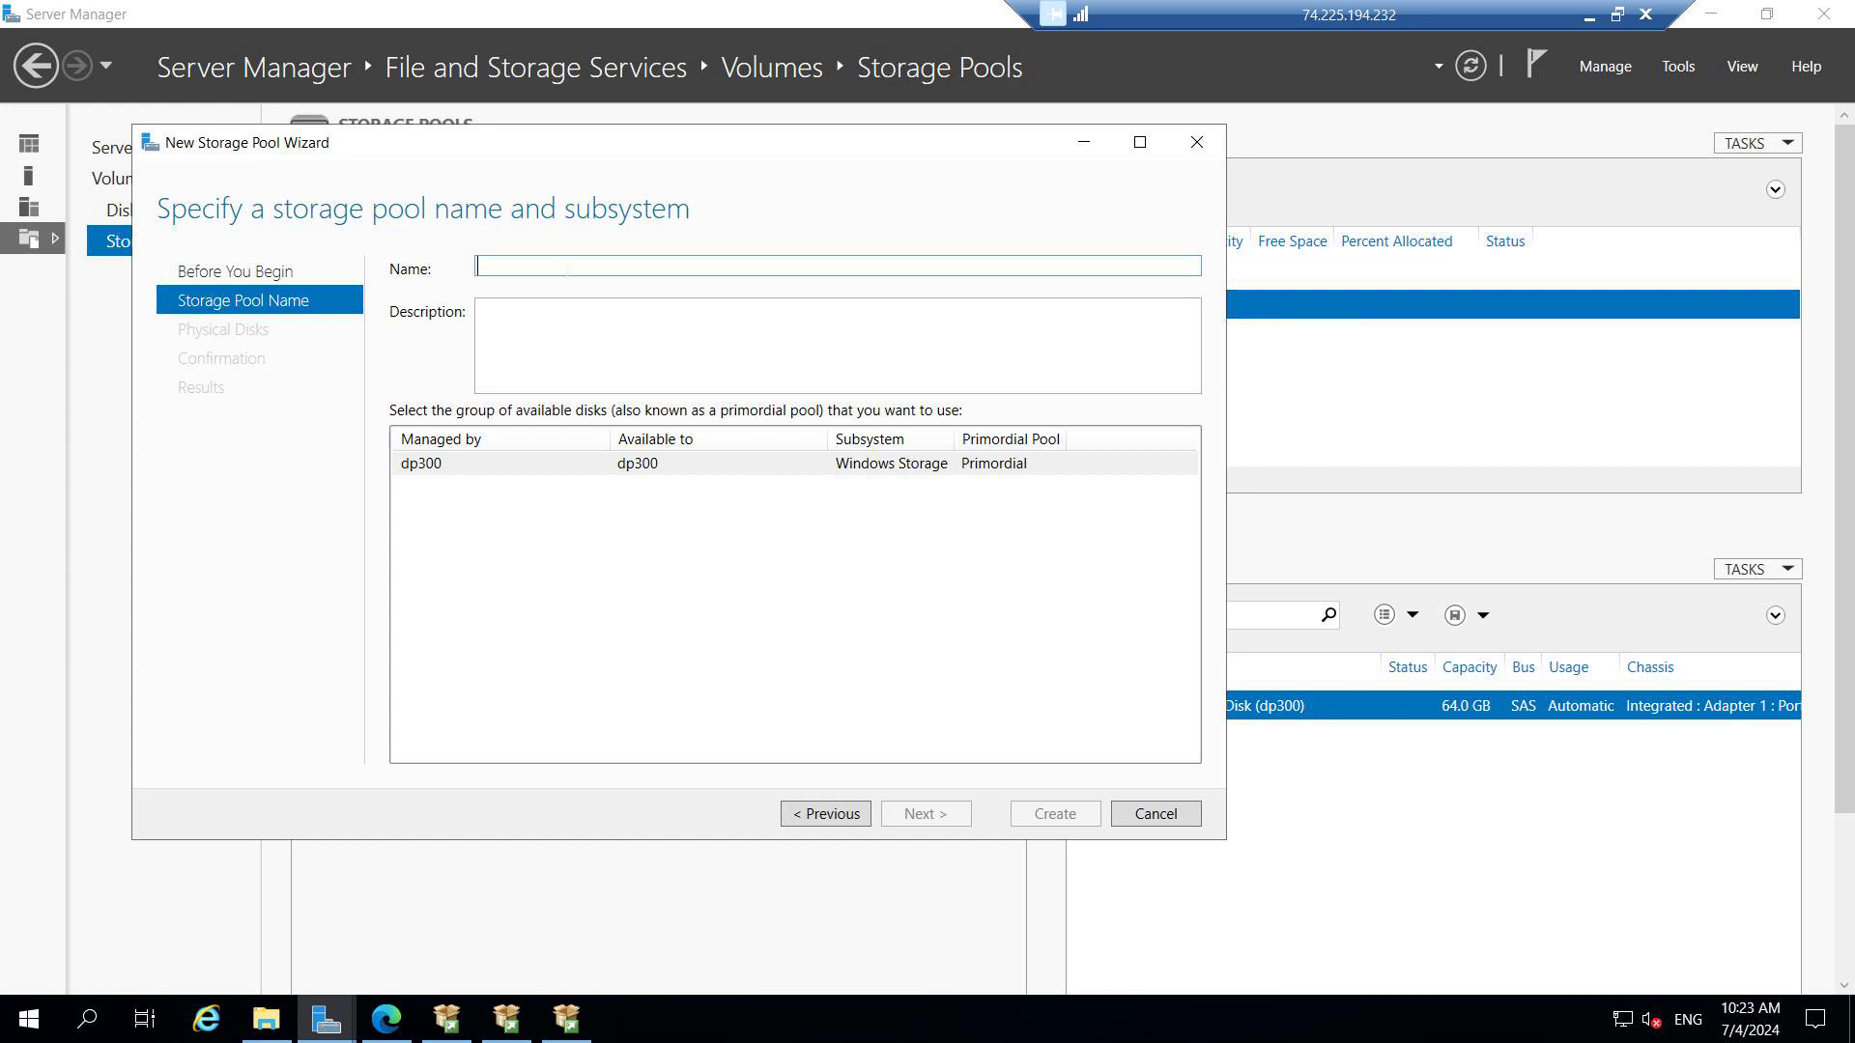
{"action": "type", "text": "data"}
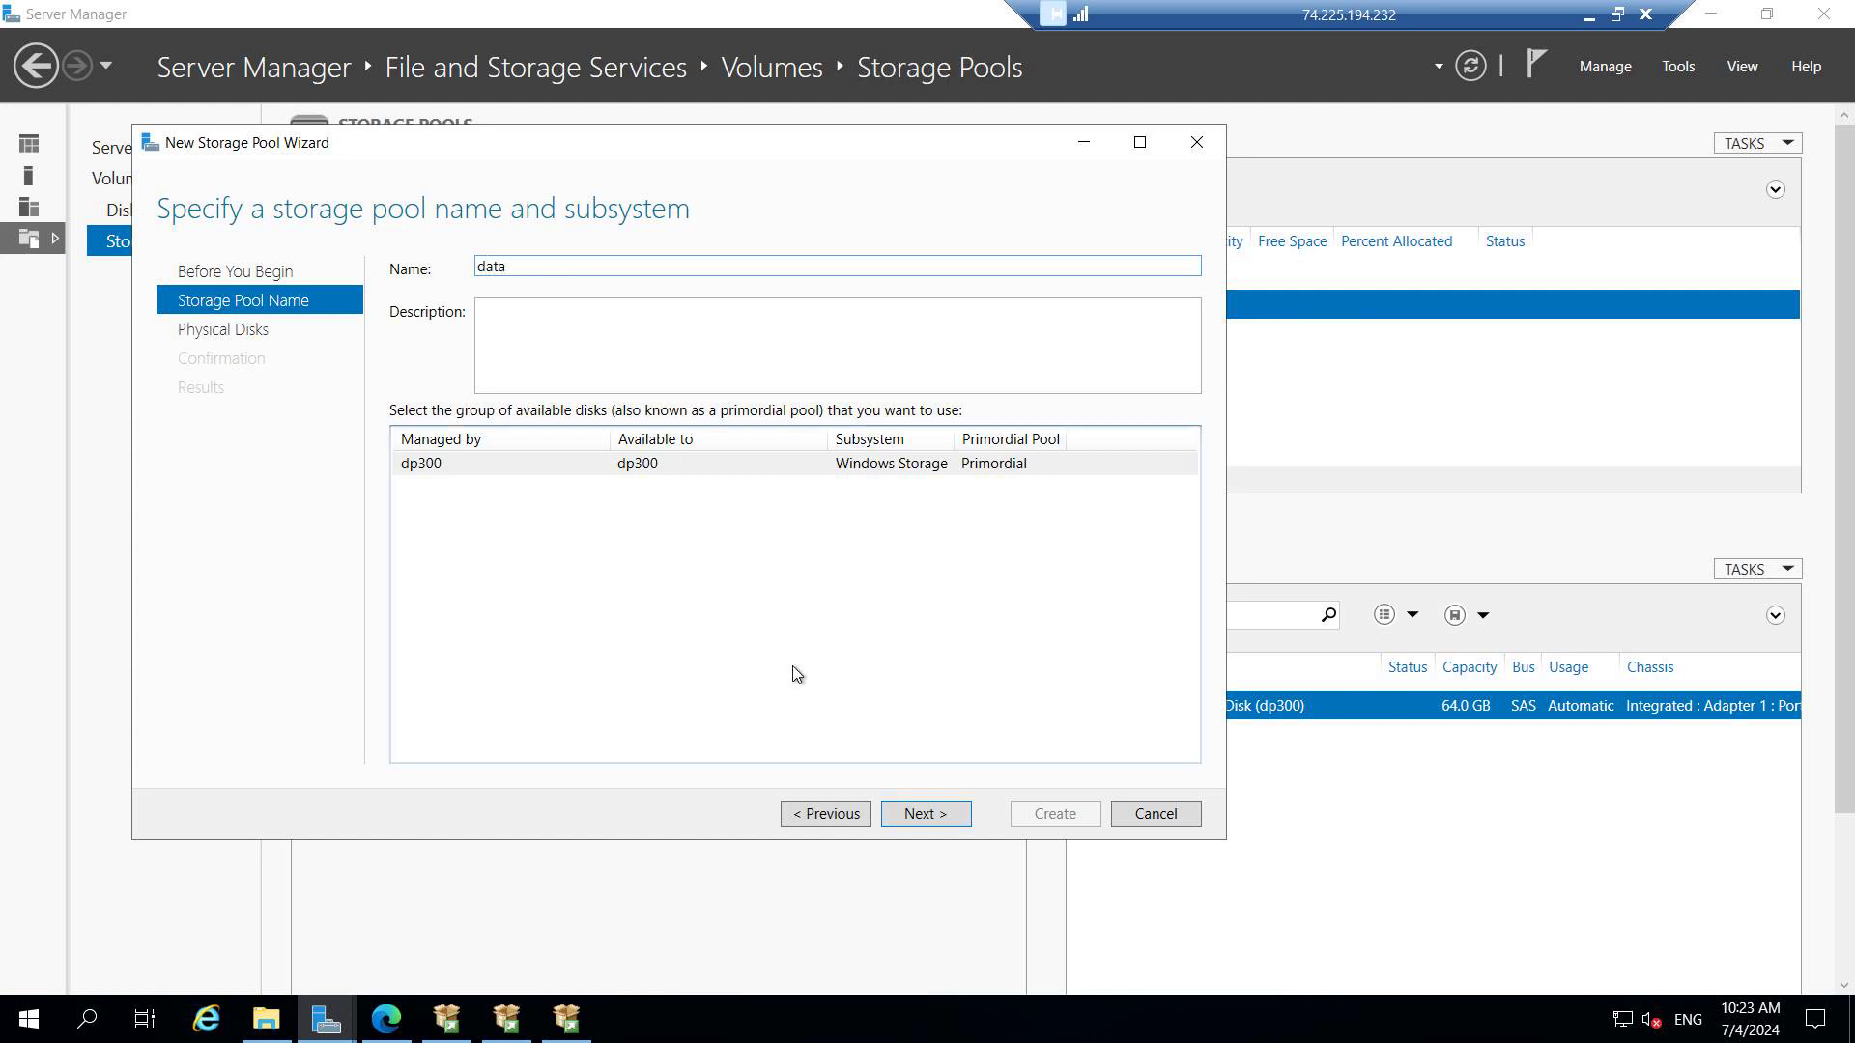
{"action": "left_click", "coordinate": [942, 816]}
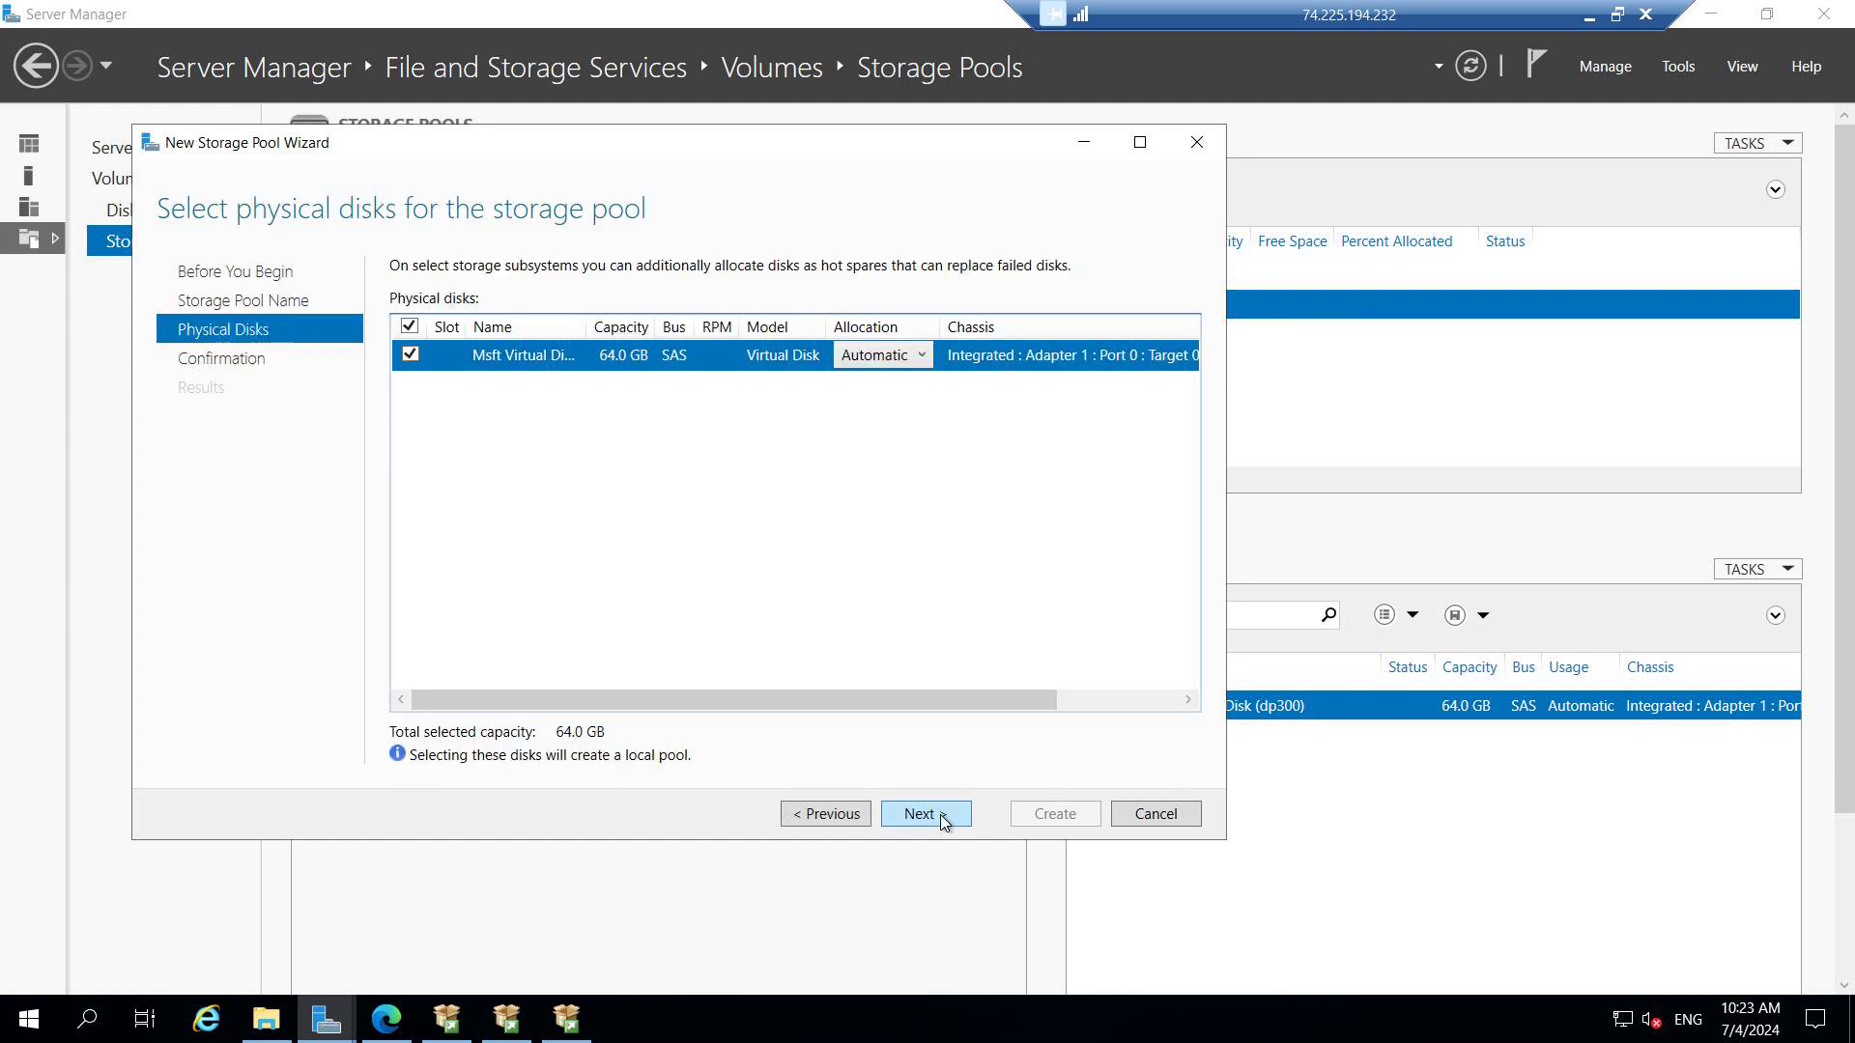
{"action": "left_click", "coordinate": [942, 817]}
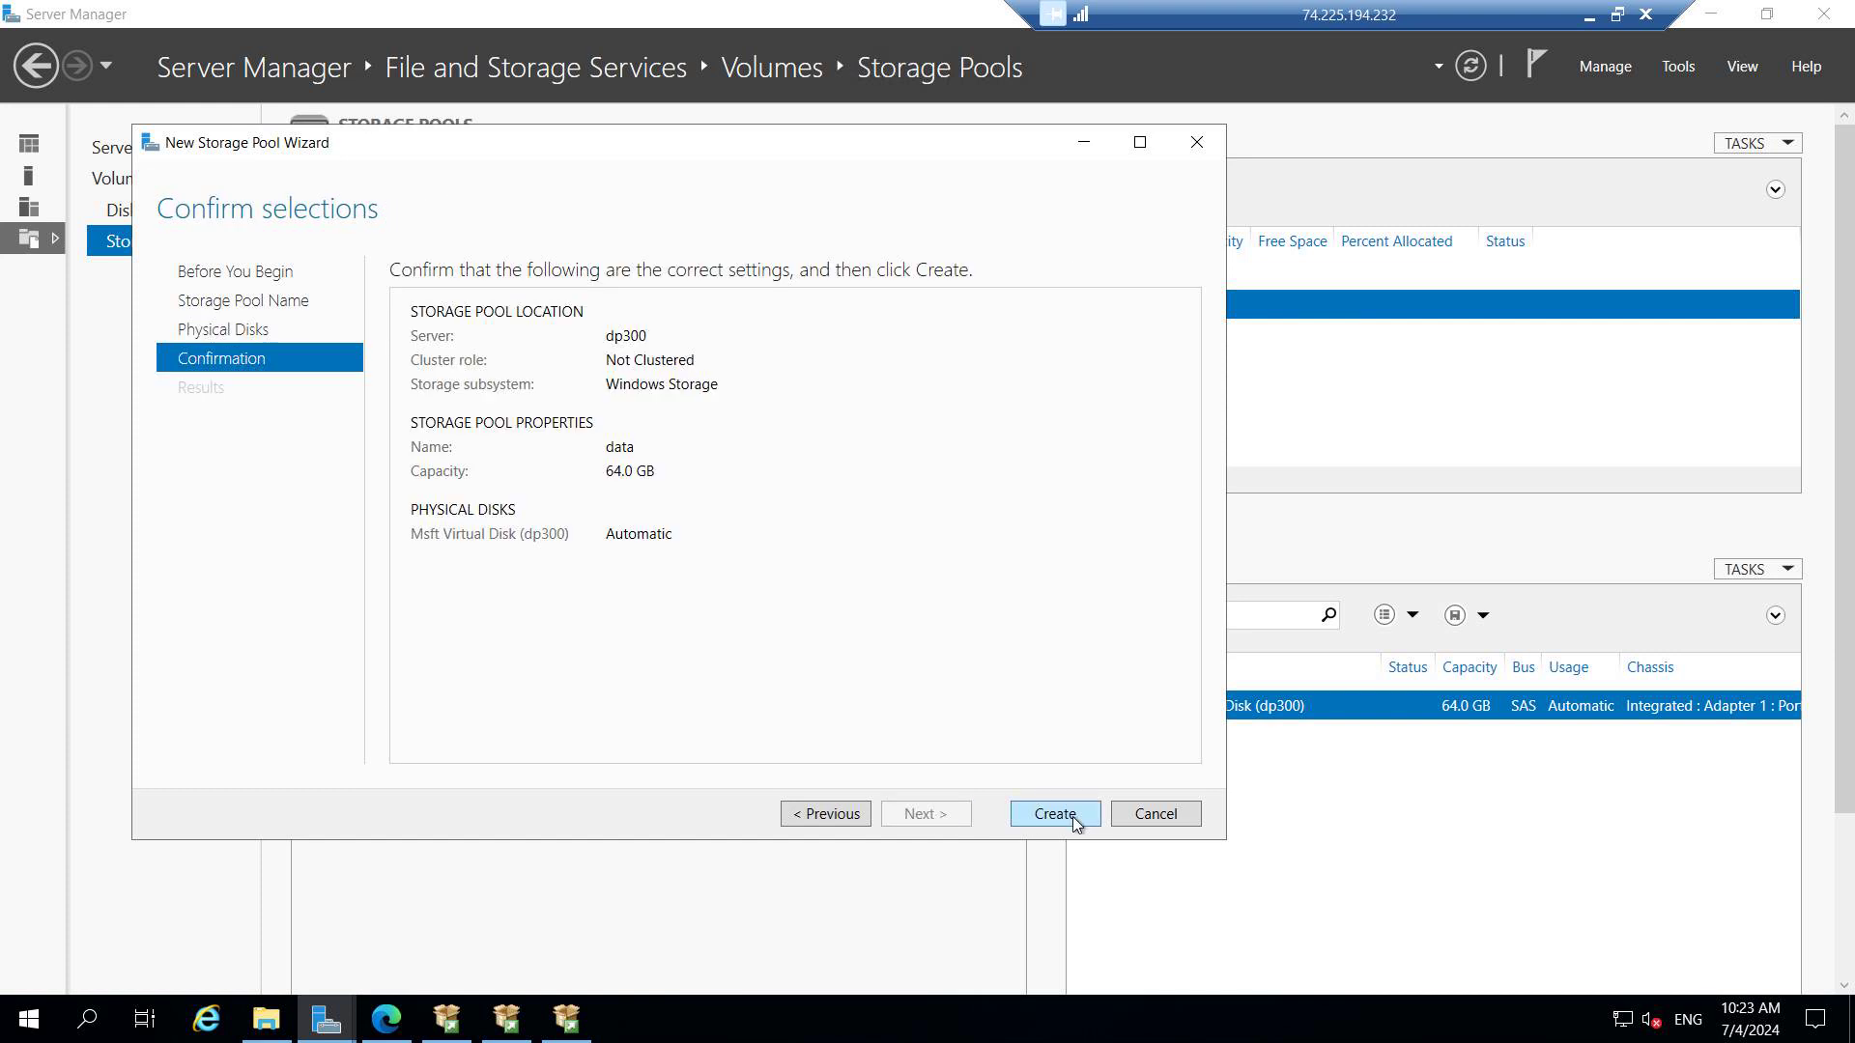
{"action": "left_click", "coordinate": [1073, 815]}
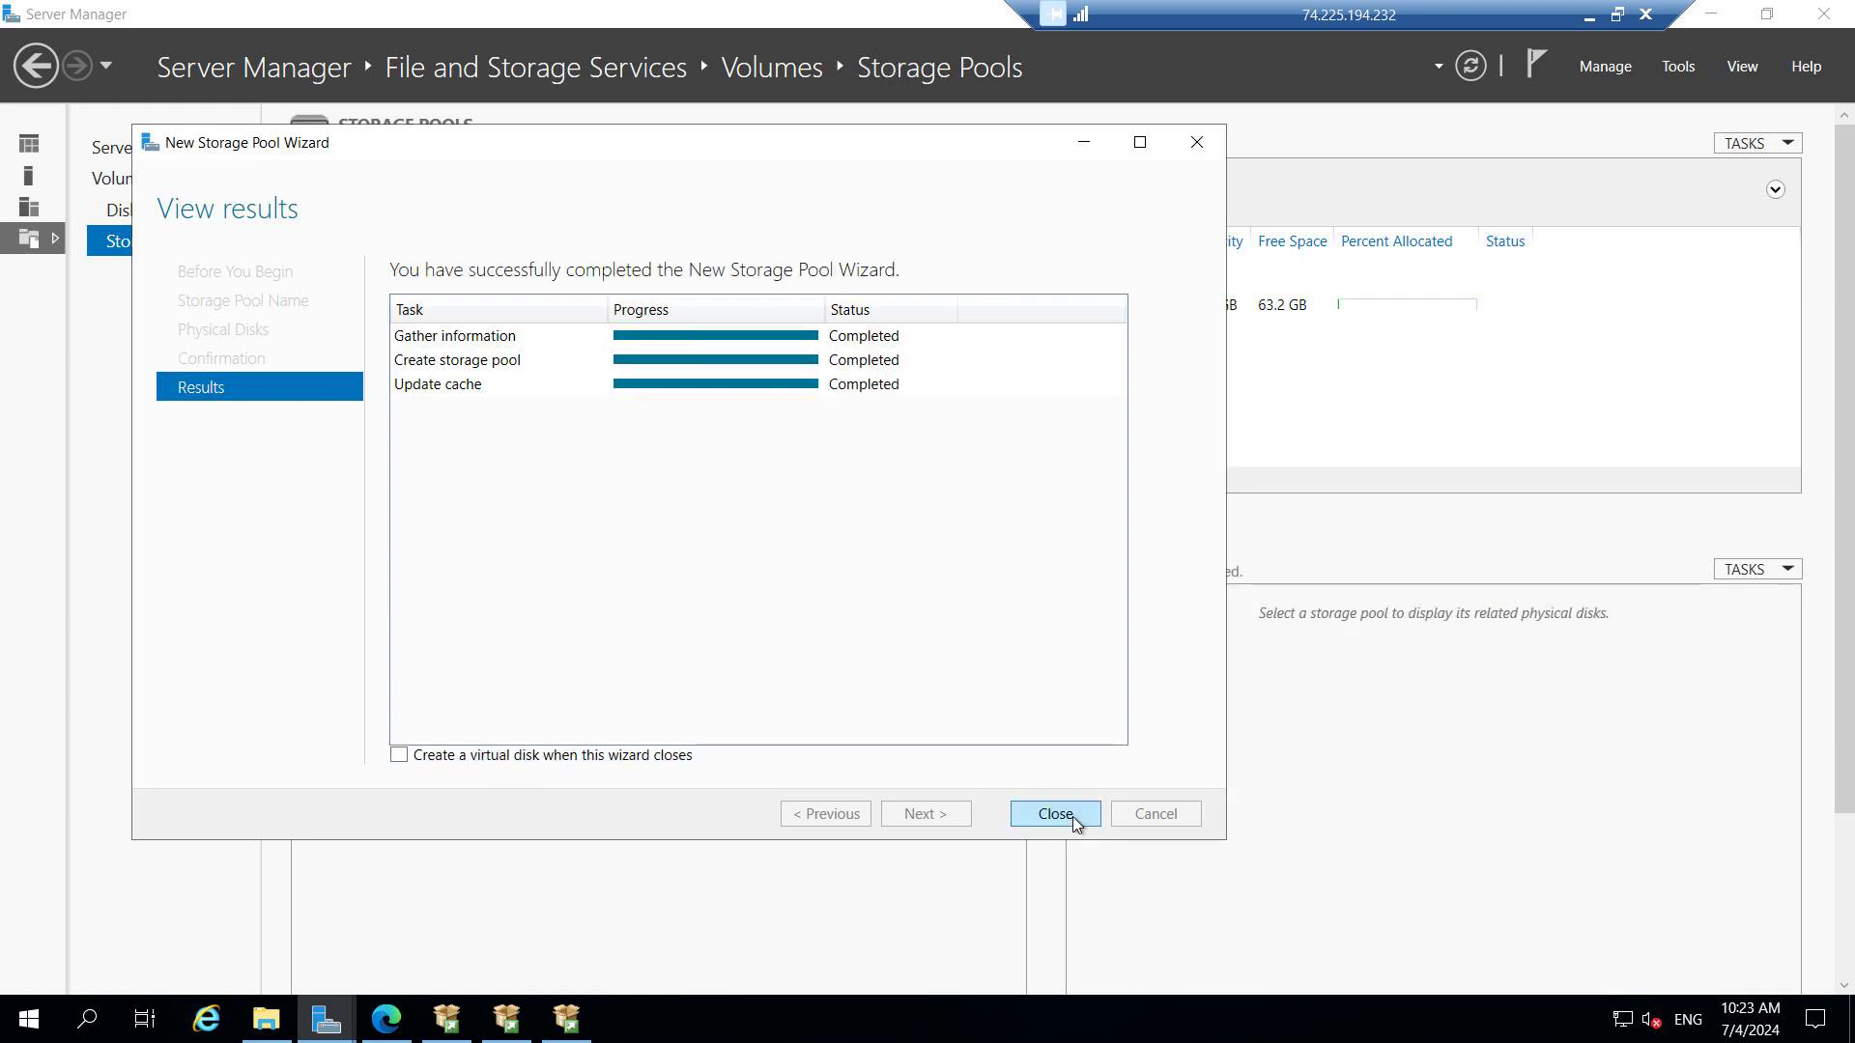
{"action": "left_click", "coordinate": [1072, 815]}
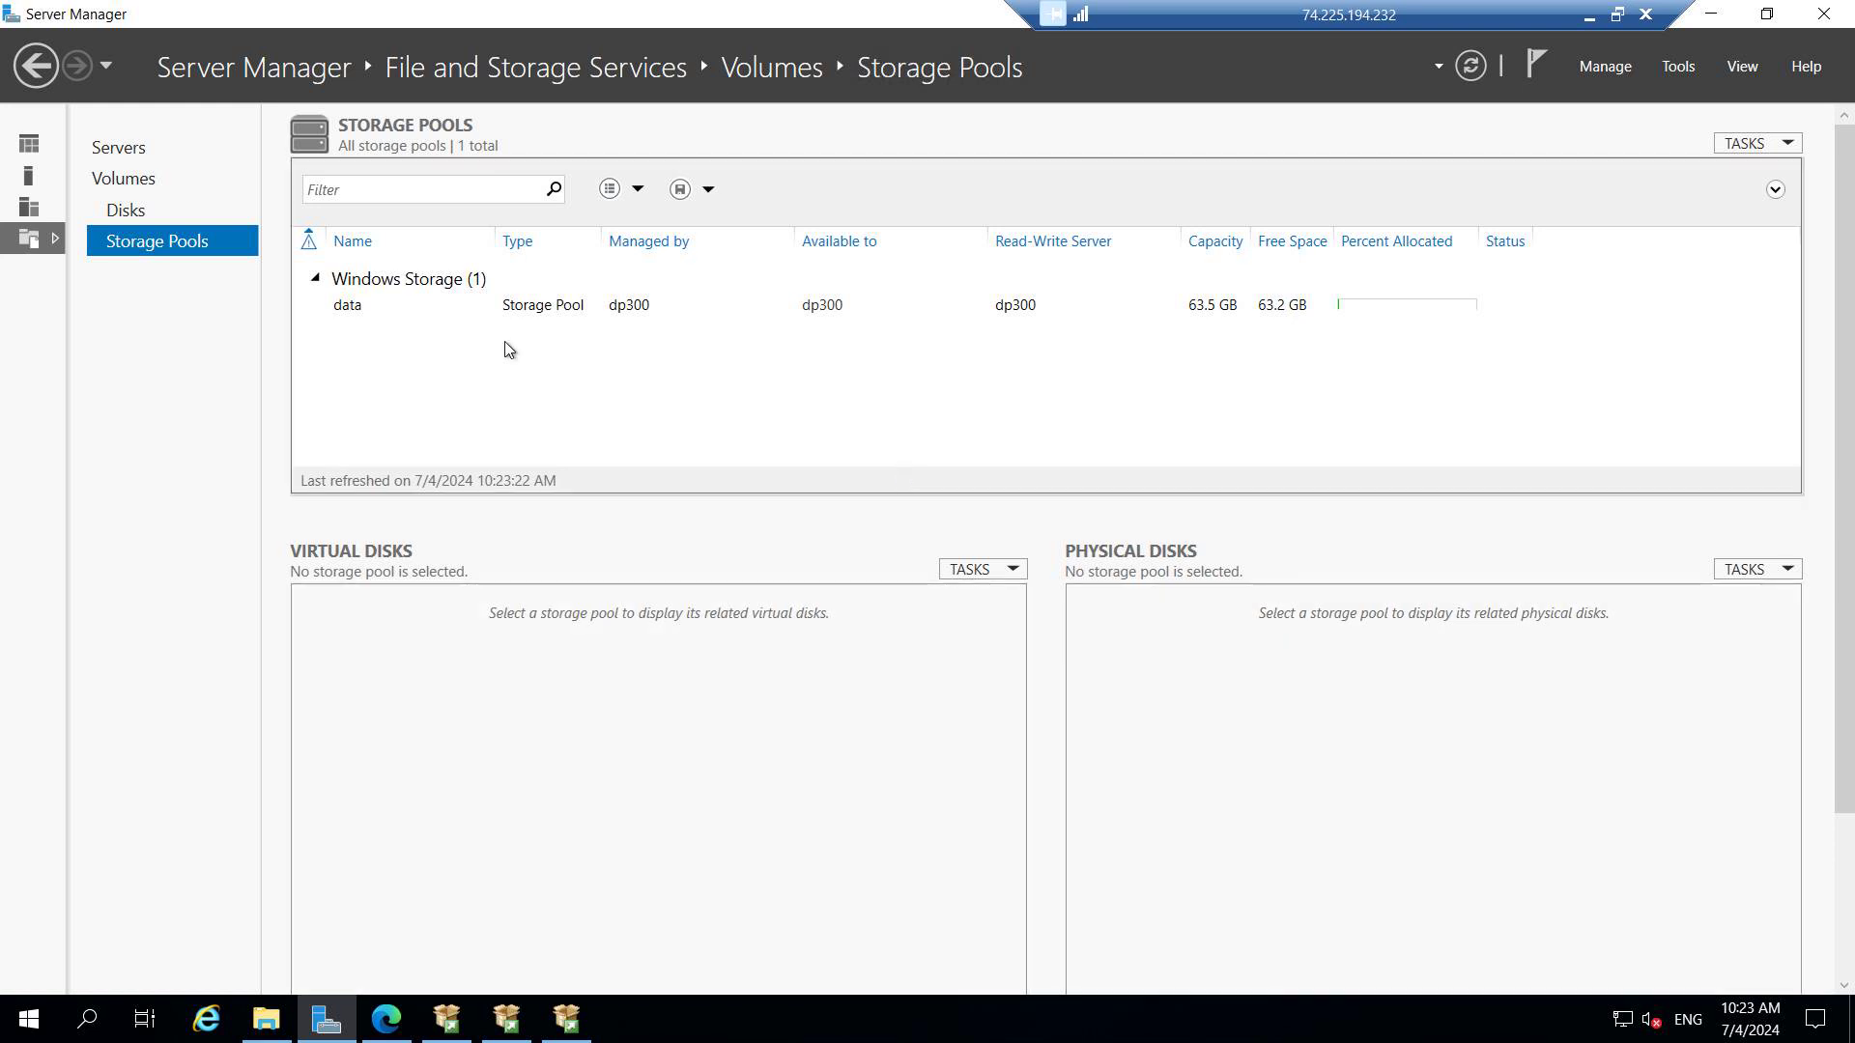
Step: Examine the server's disks, their related volumes and the overall volume list
{"action": "left_click", "coordinate": [141, 215]}
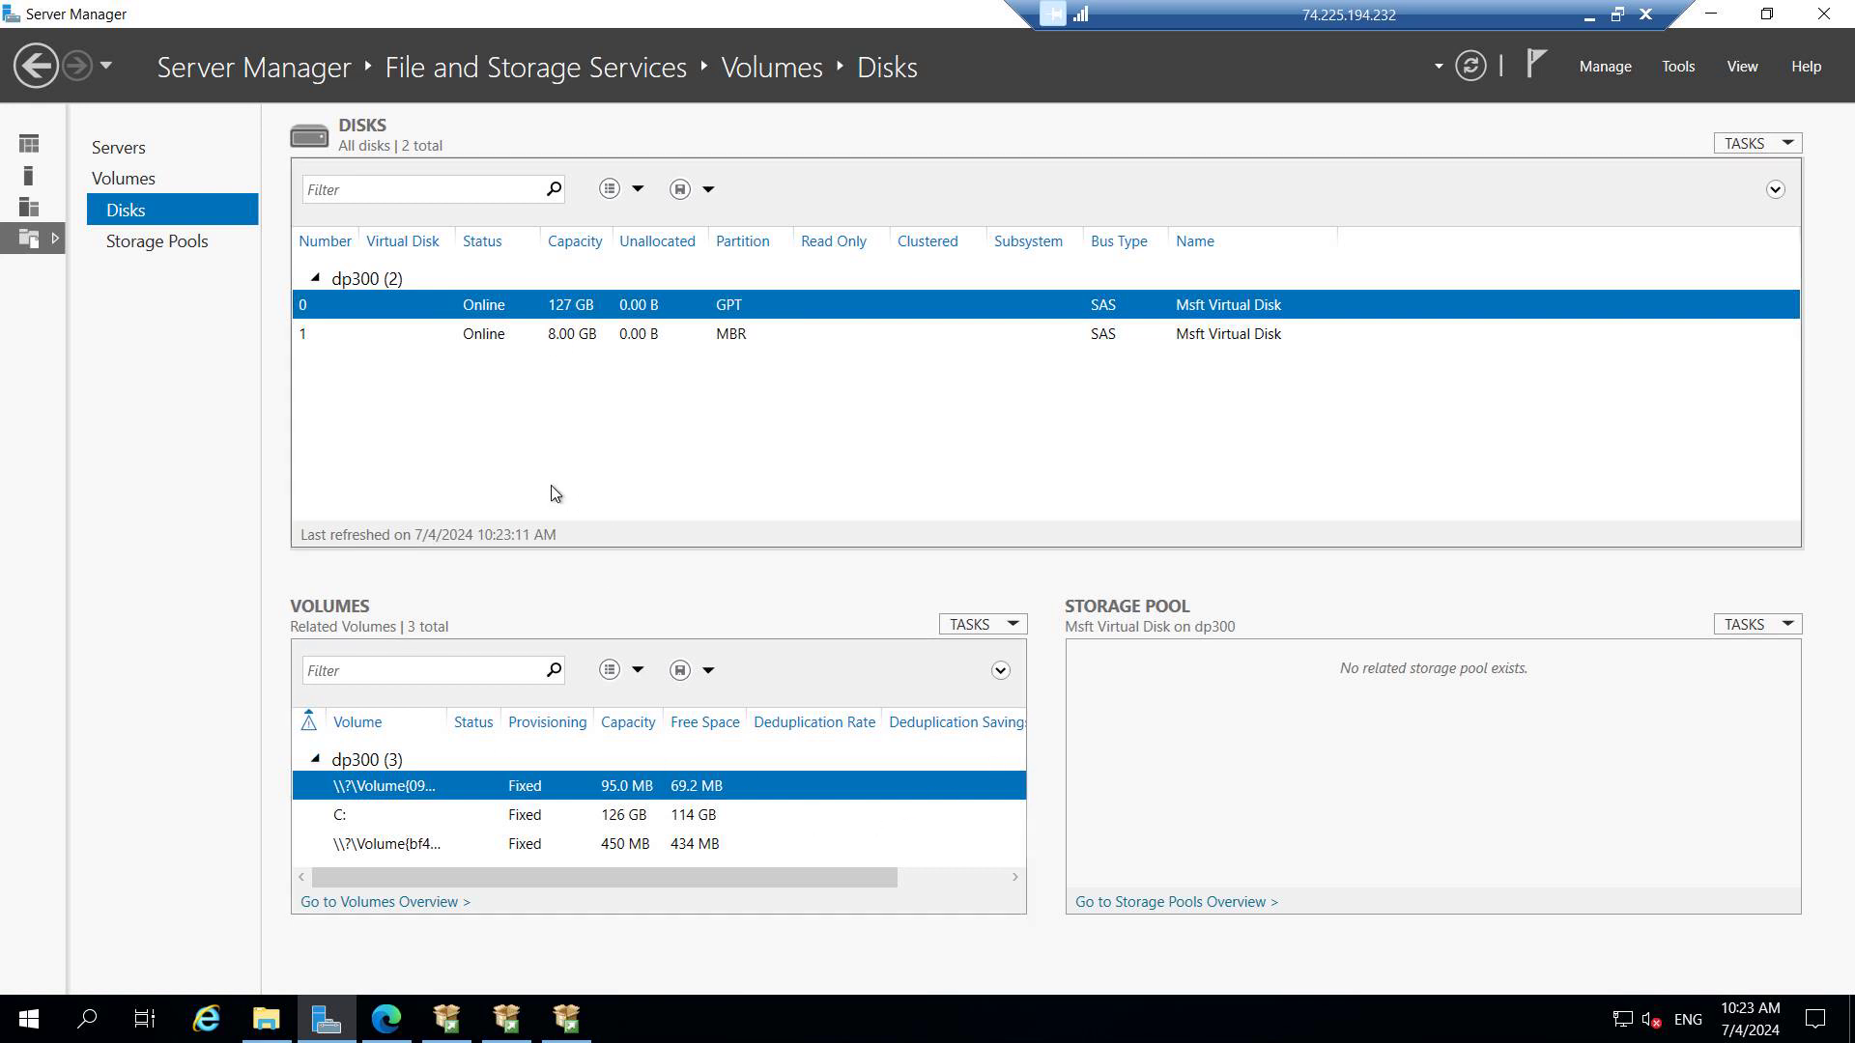
{"action": "left_click", "coordinate": [629, 847]}
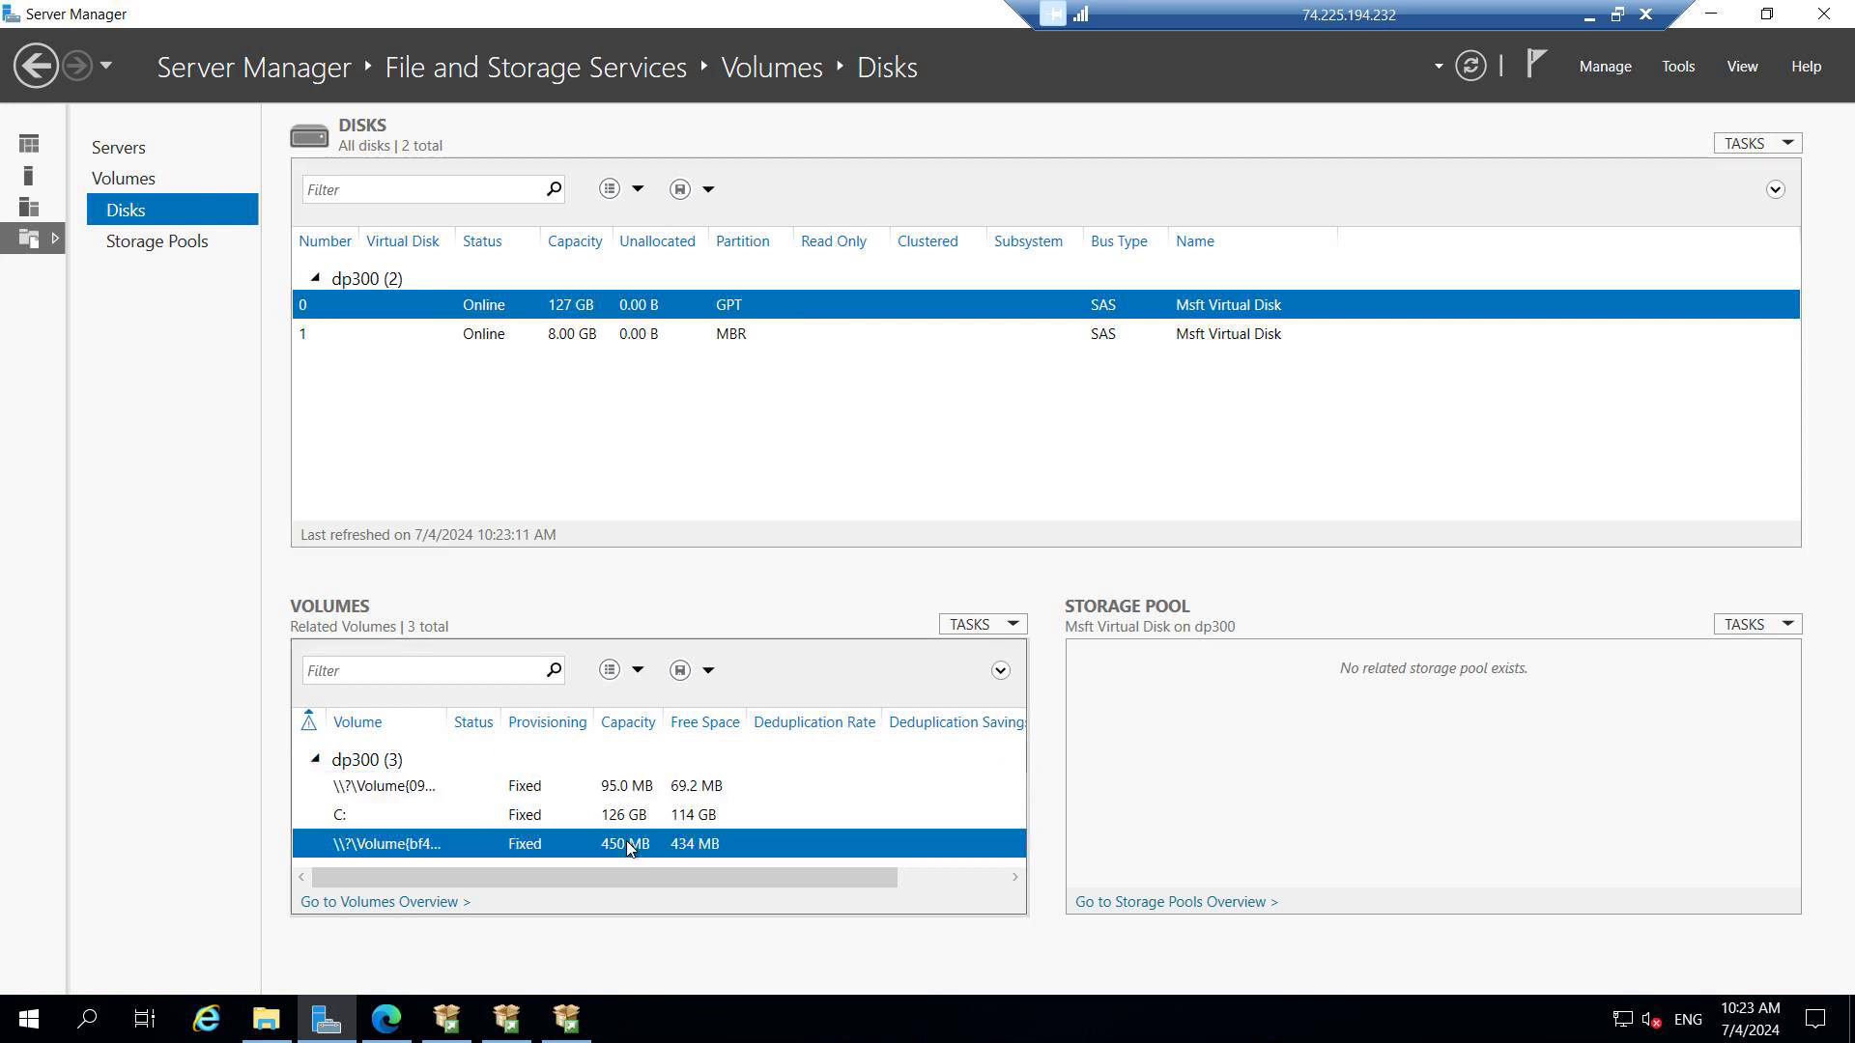
{"action": "left_click", "coordinate": [634, 819]}
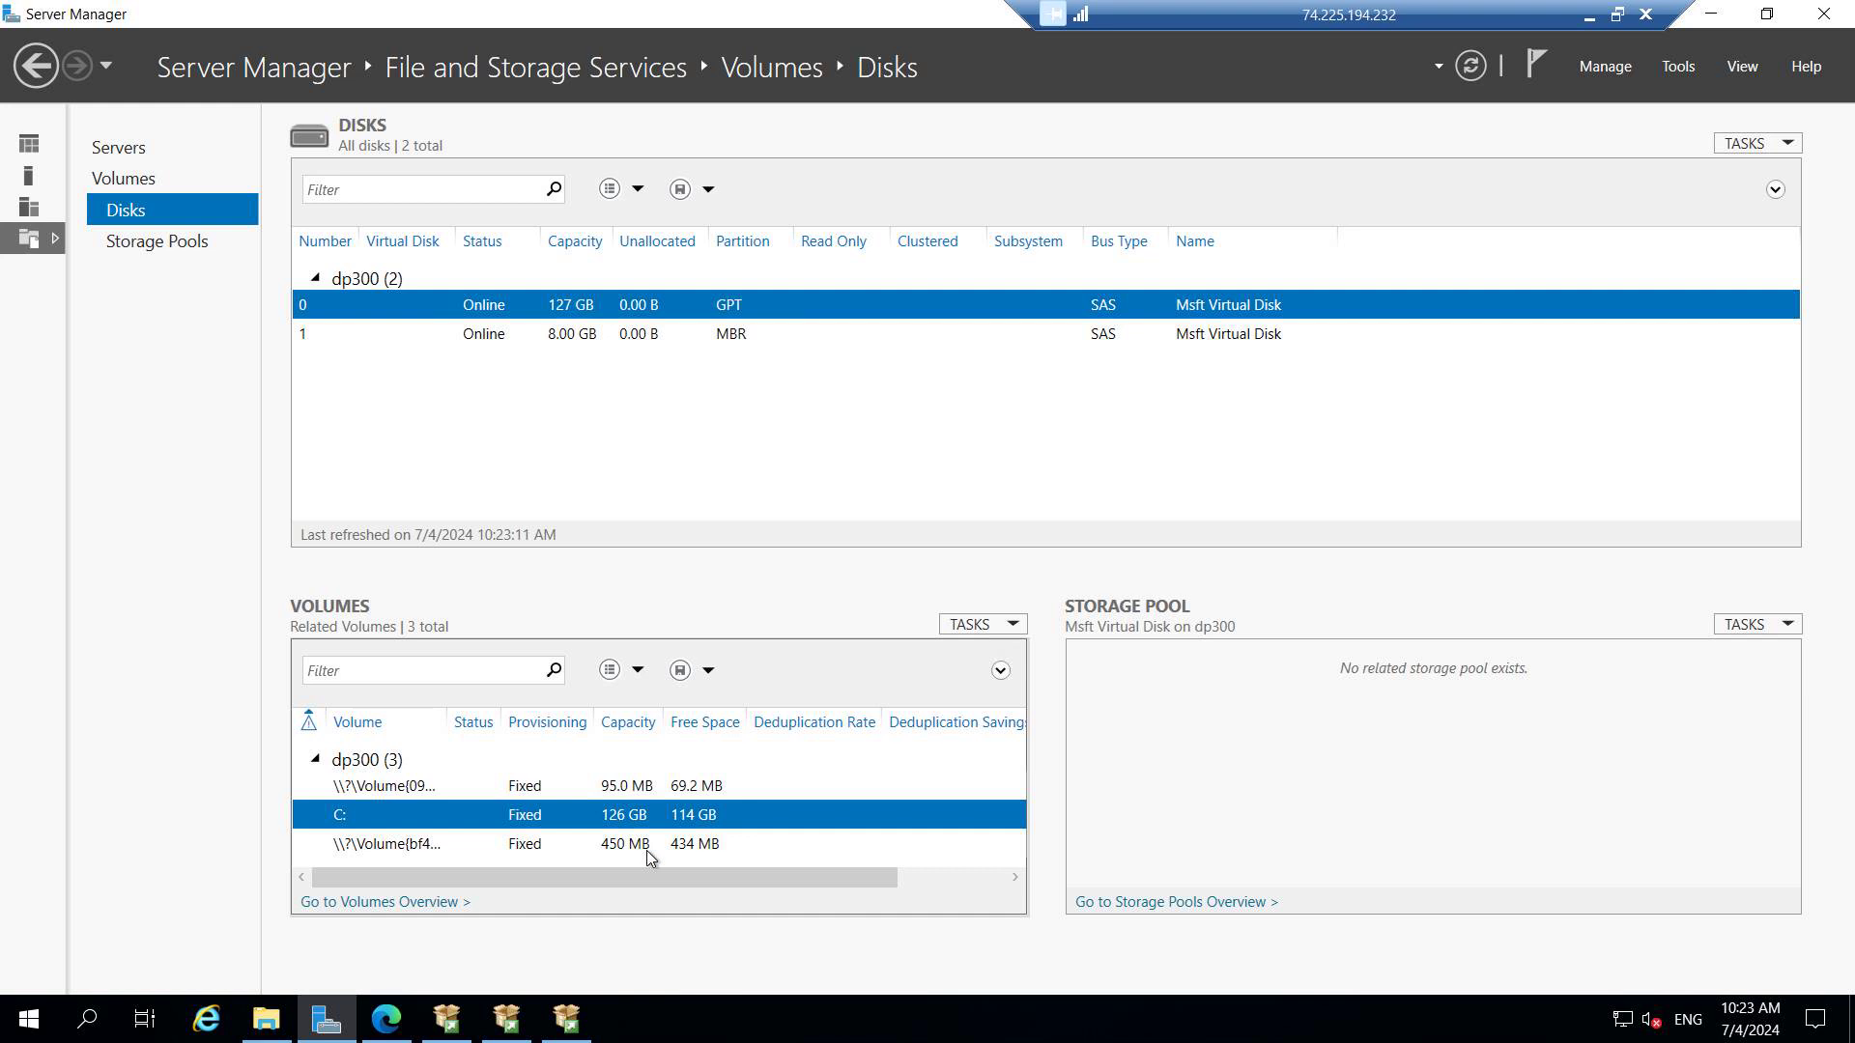
{"action": "left_click", "coordinate": [123, 188]}
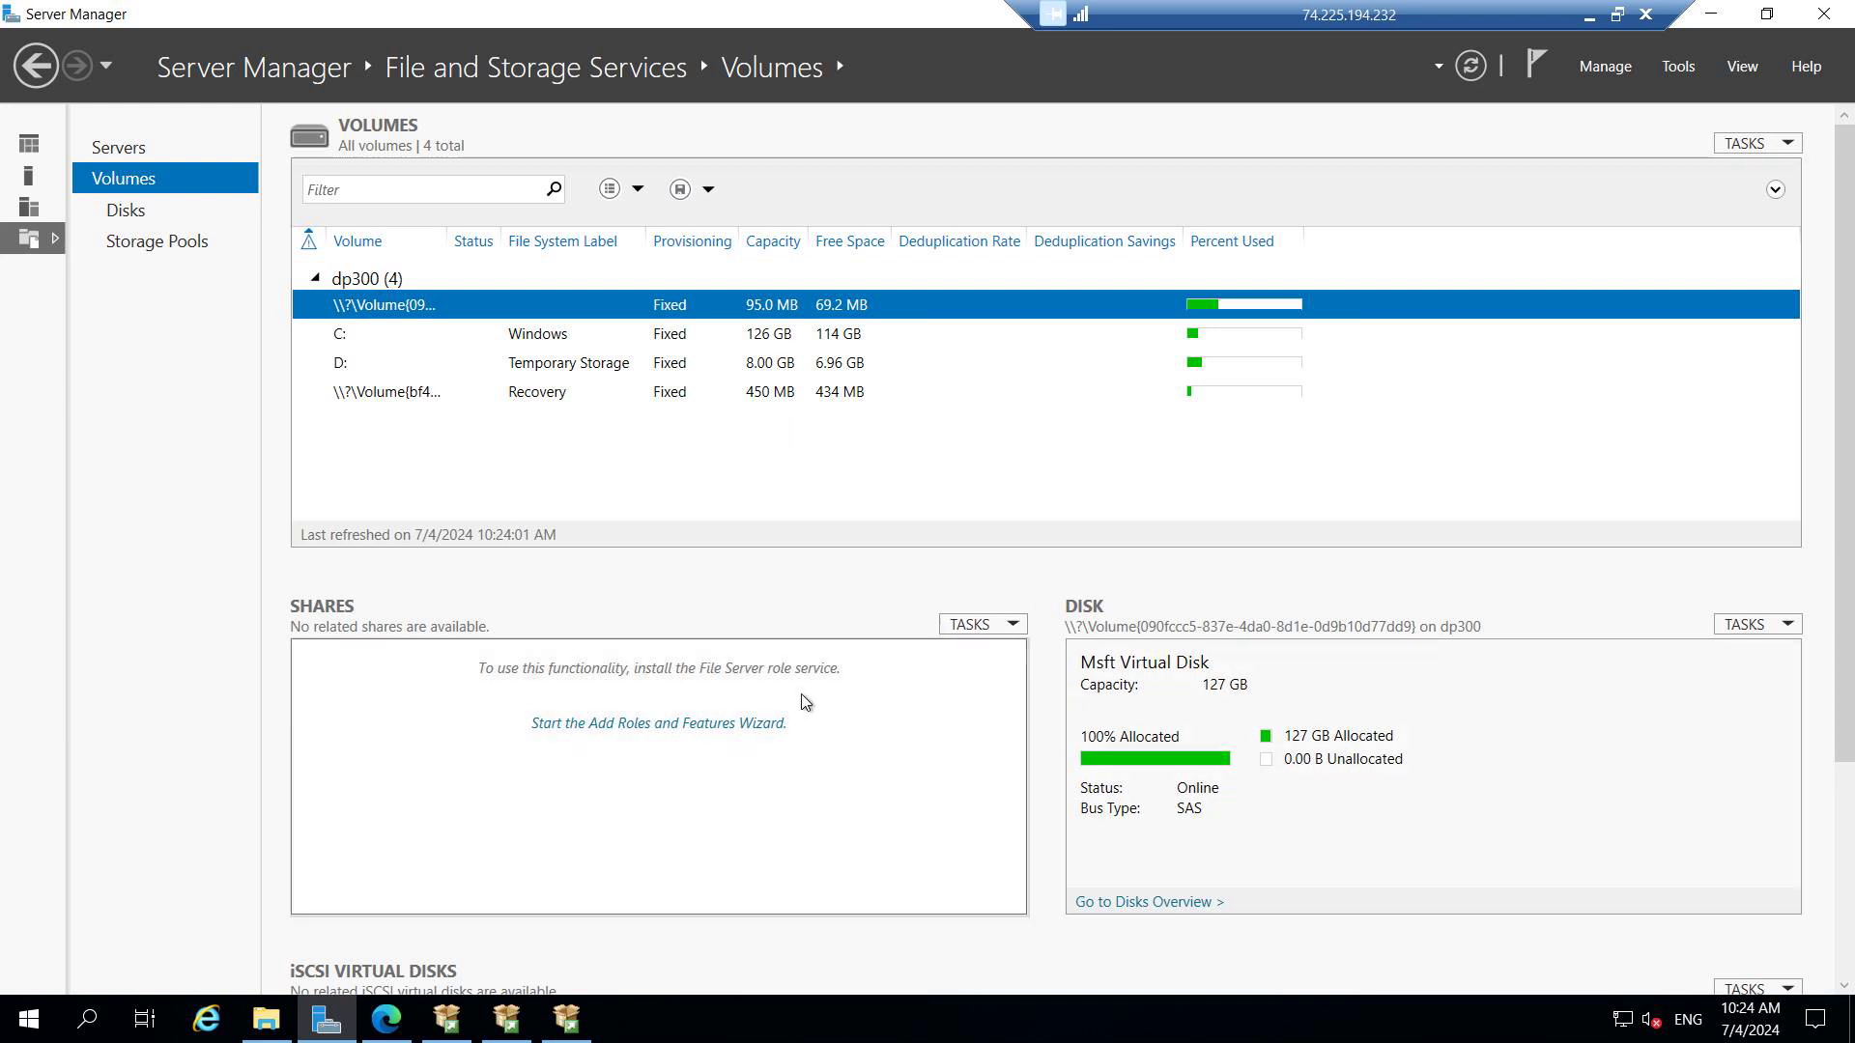
Step: Start a new virtual disk in the data storage pool and name it DMF
{"action": "left_click", "coordinate": [155, 243]}
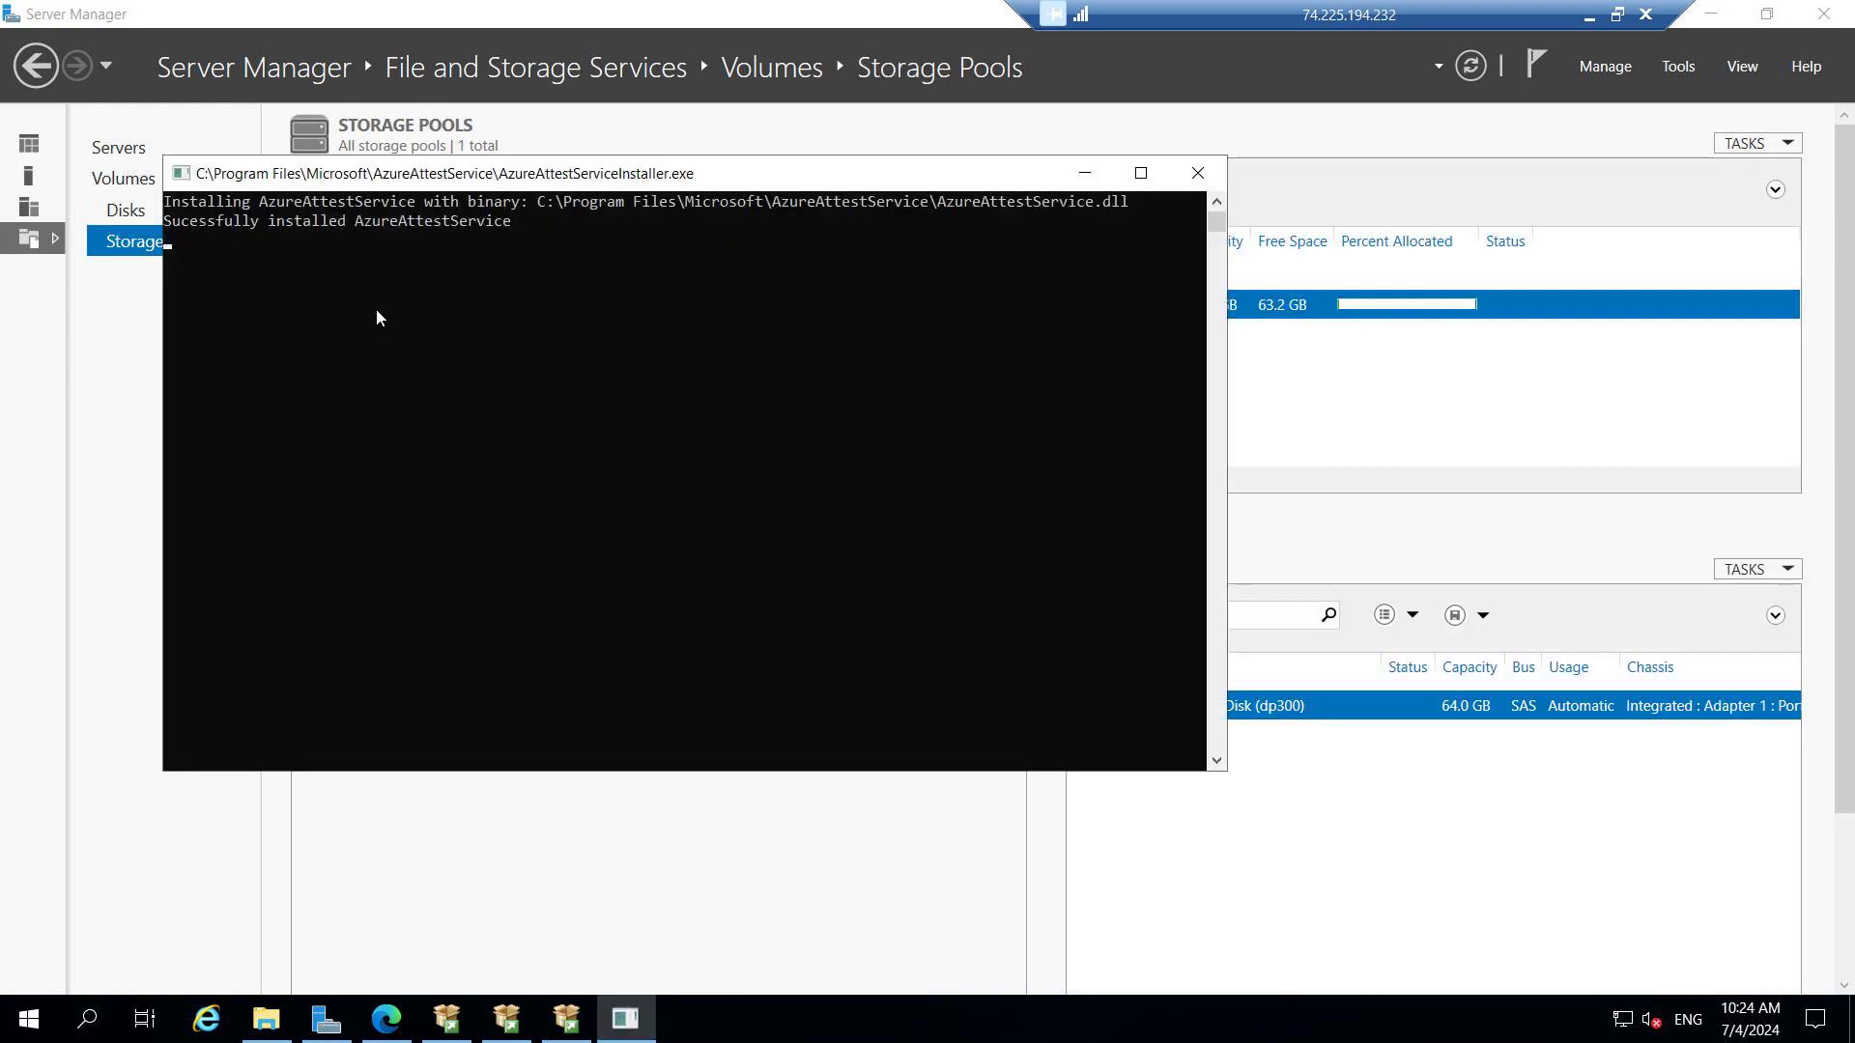
{"action": "right_click", "coordinate": [377, 311]}
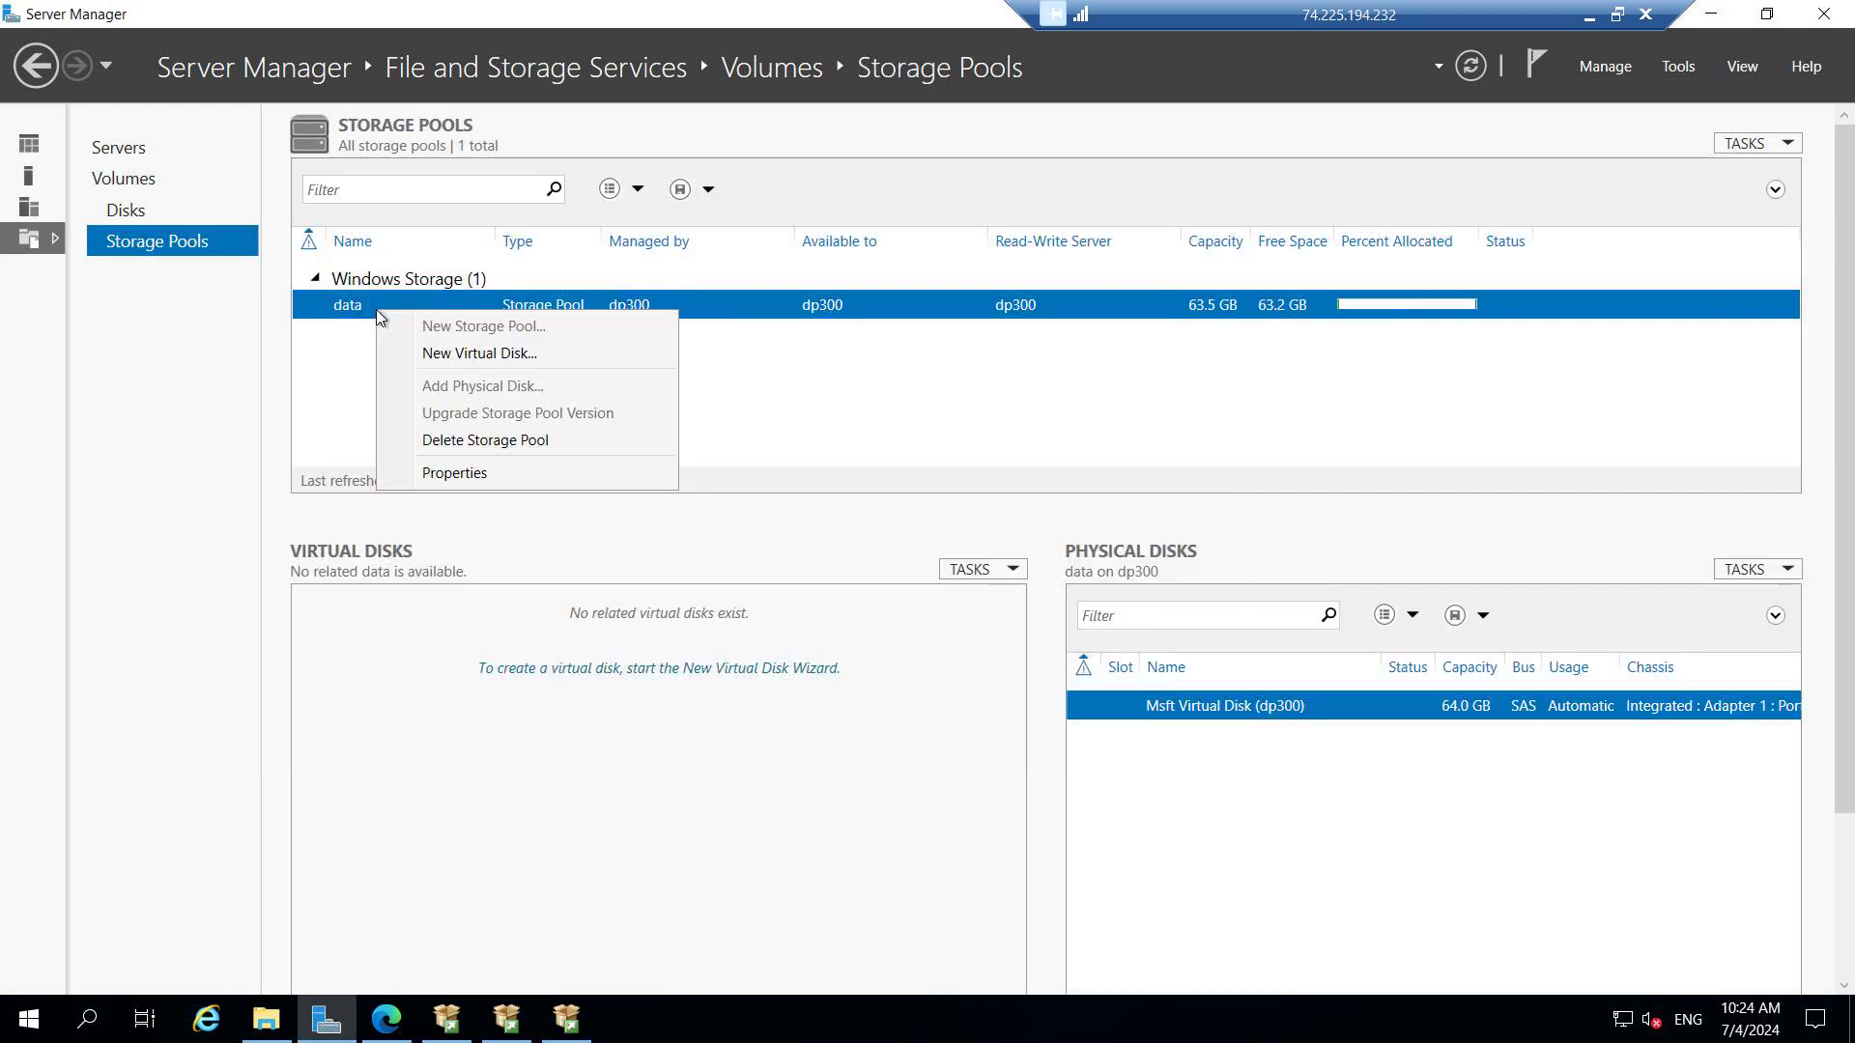
{"action": "left_click", "coordinate": [481, 353]}
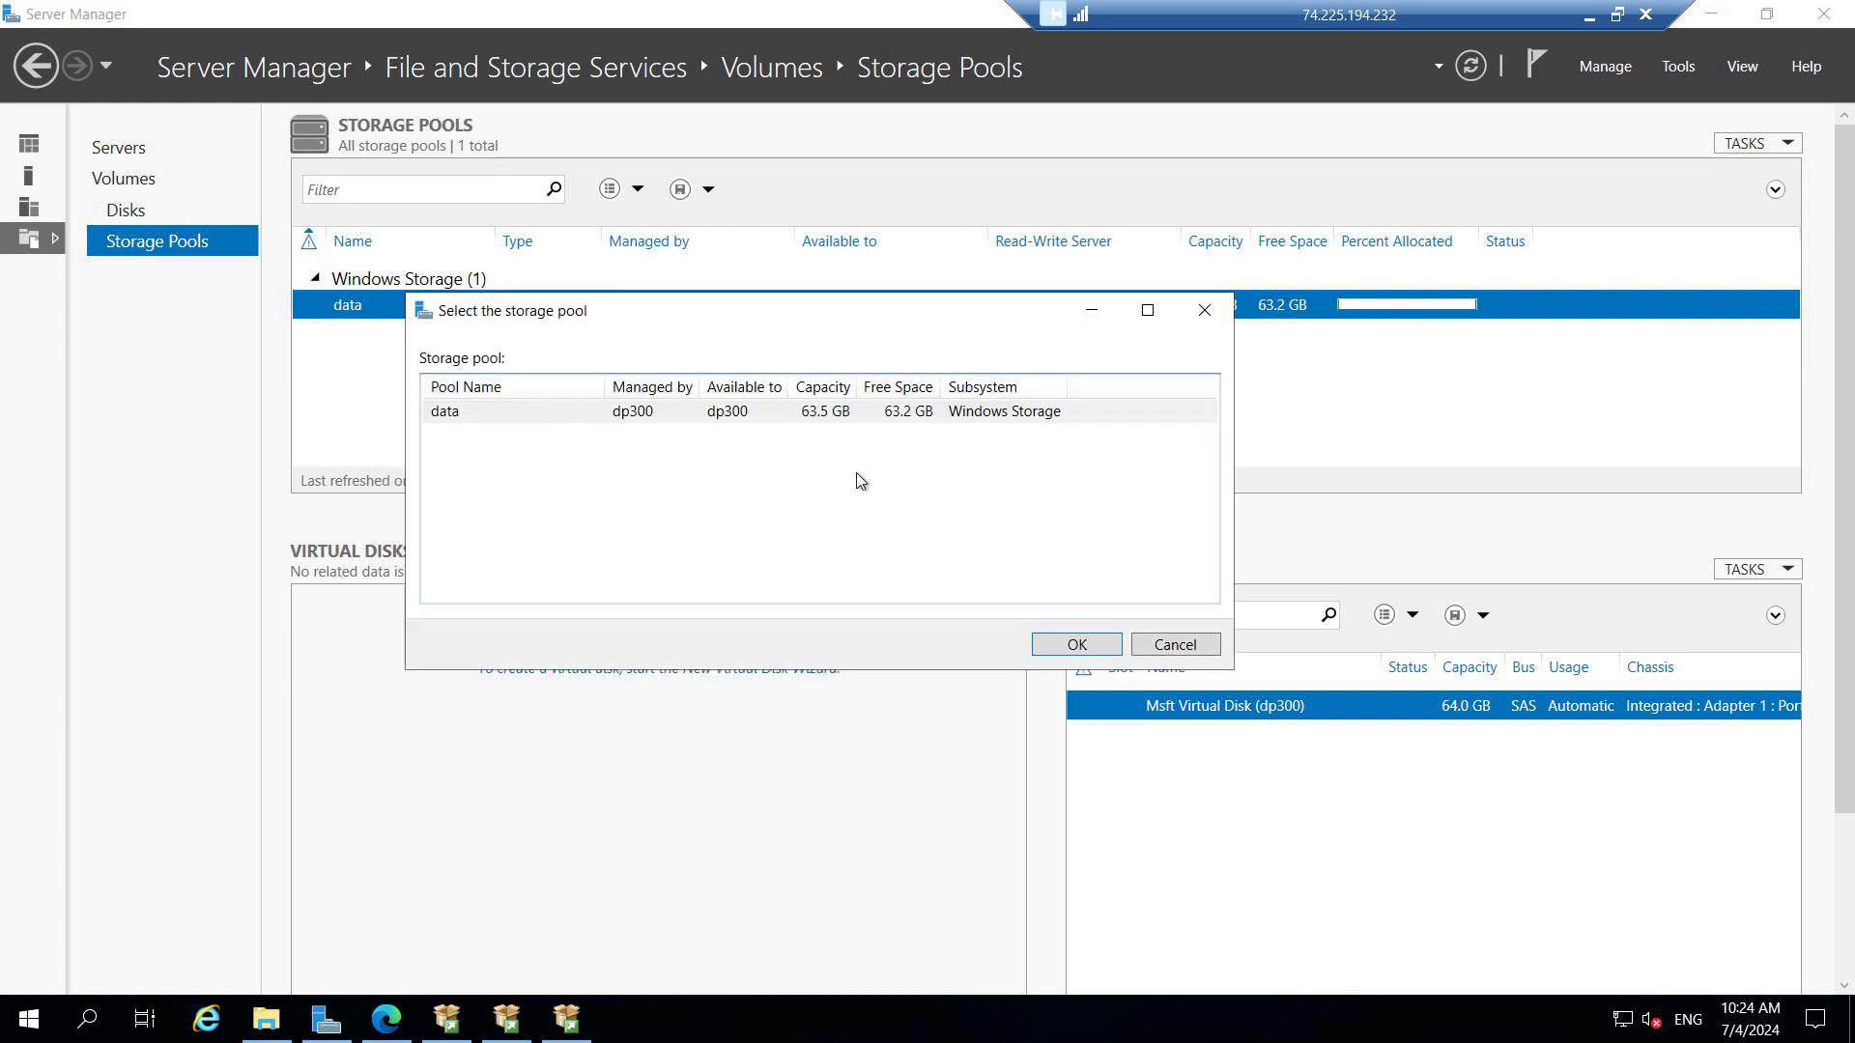
{"action": "left_click", "coordinate": [869, 412]}
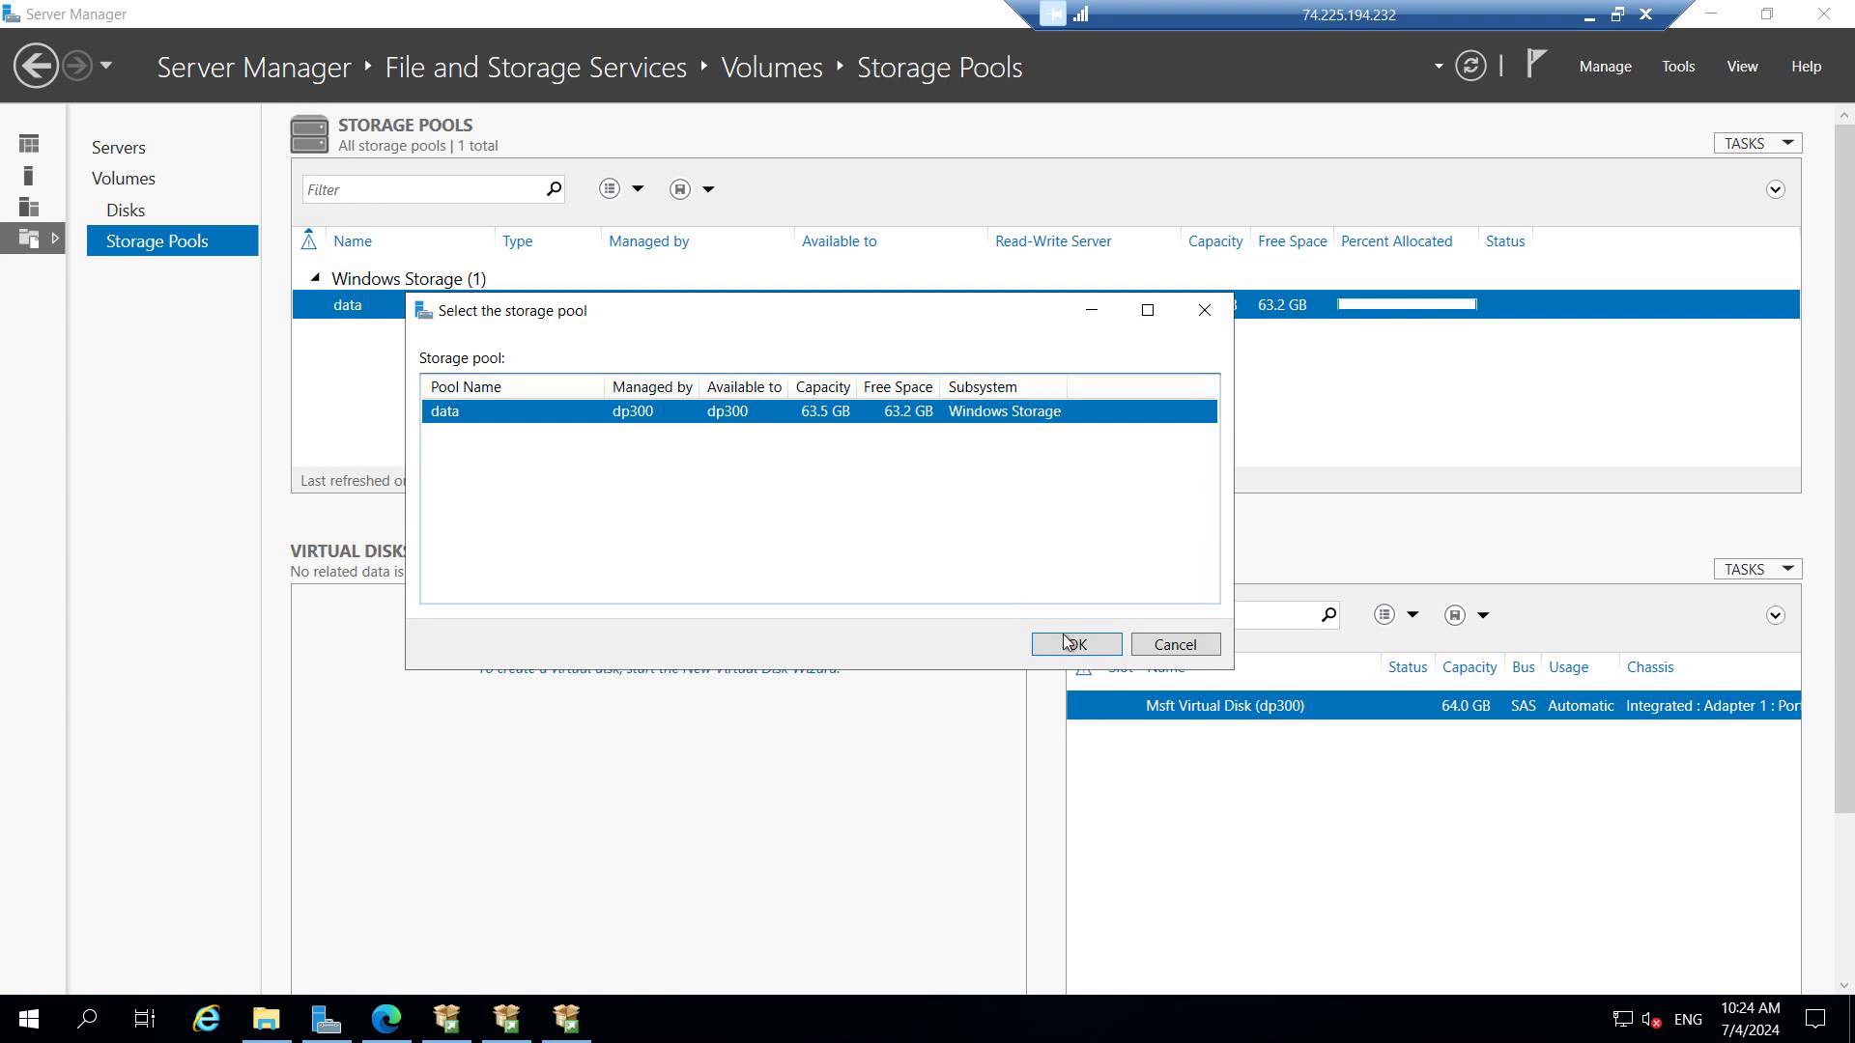
{"action": "left_click", "coordinate": [1073, 645]}
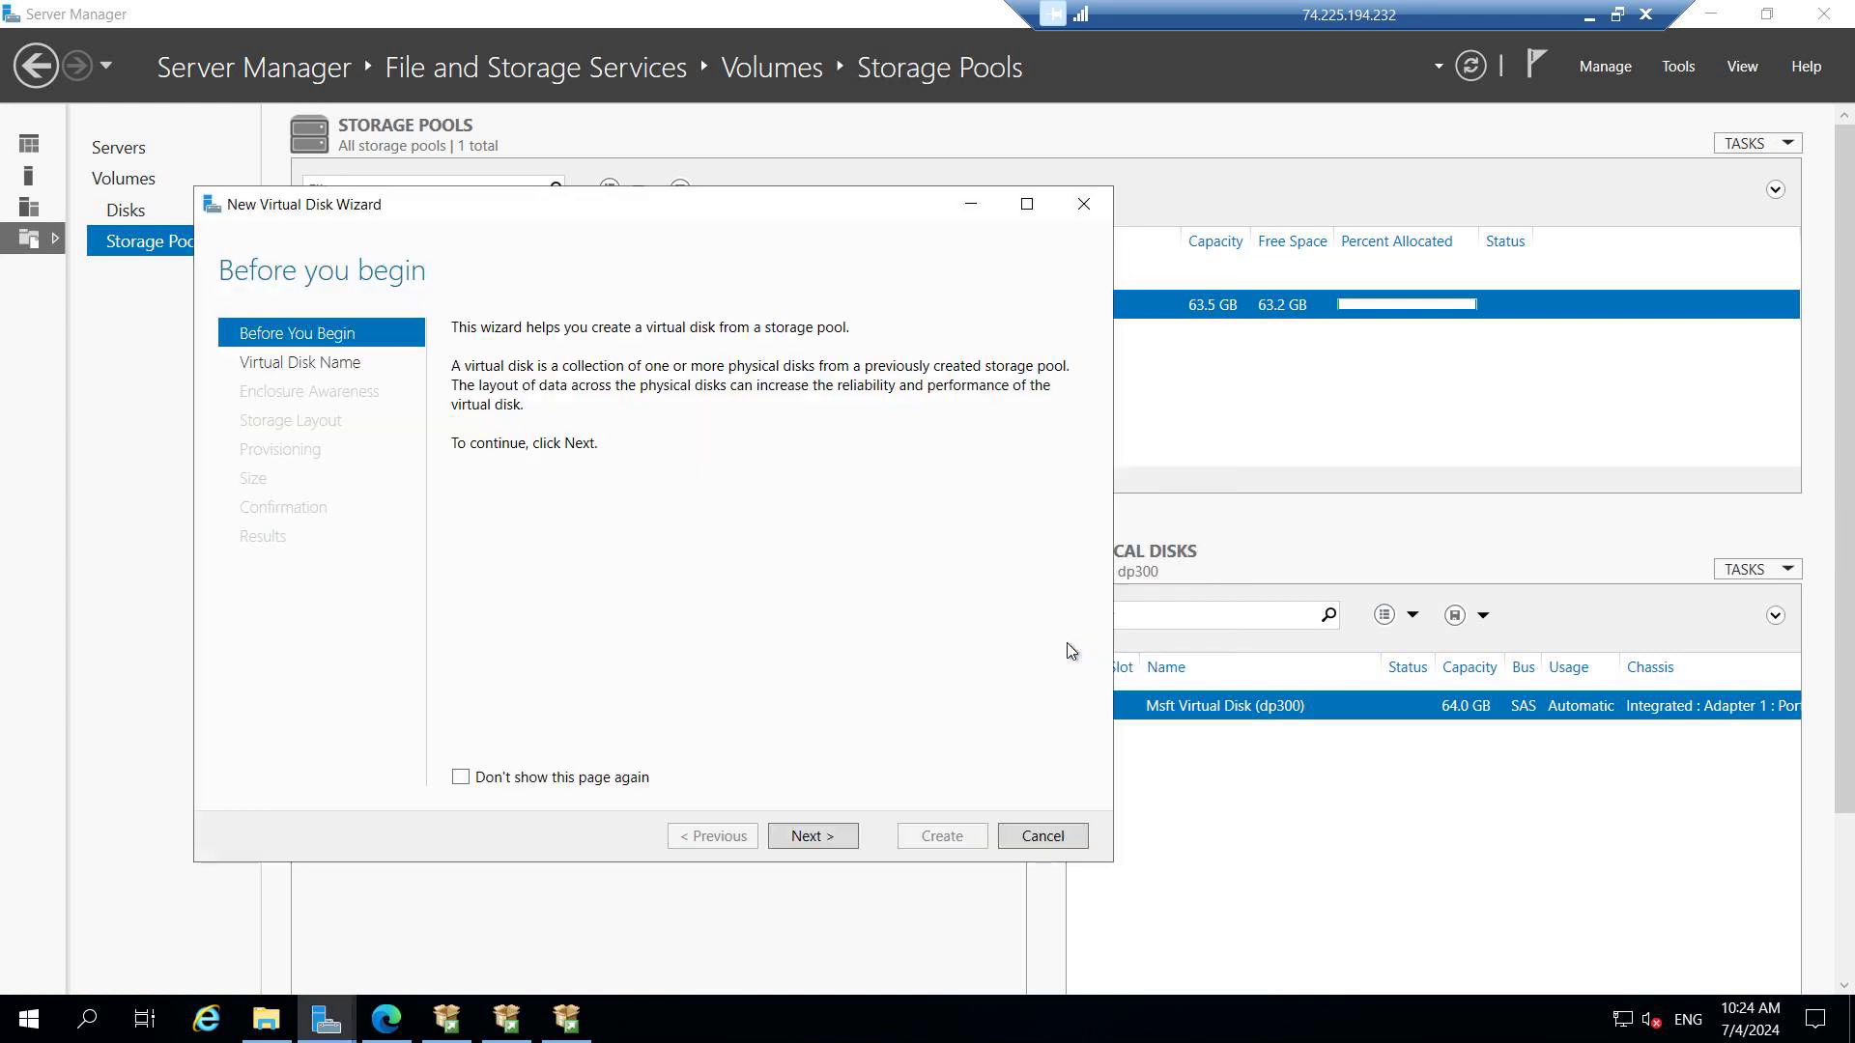
{"action": "left_click", "coordinate": [837, 850]}
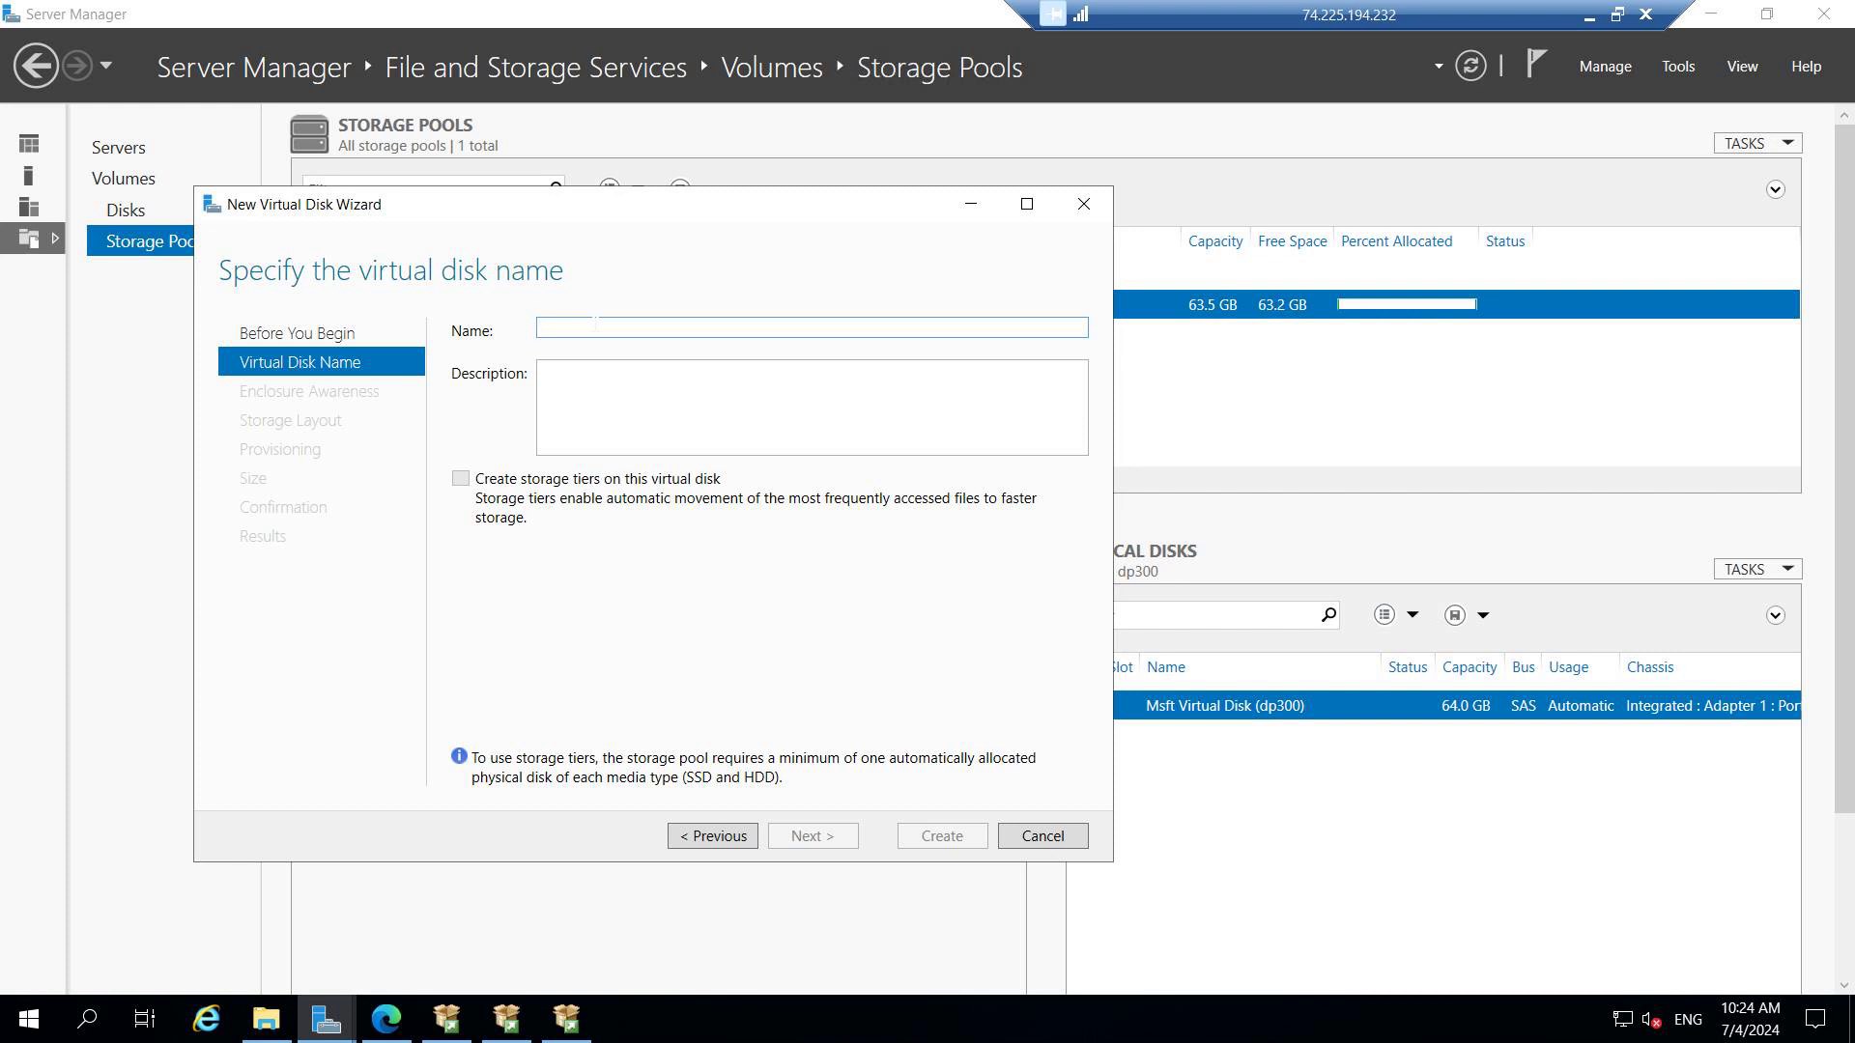
{"action": "type", "text": "DMF"}
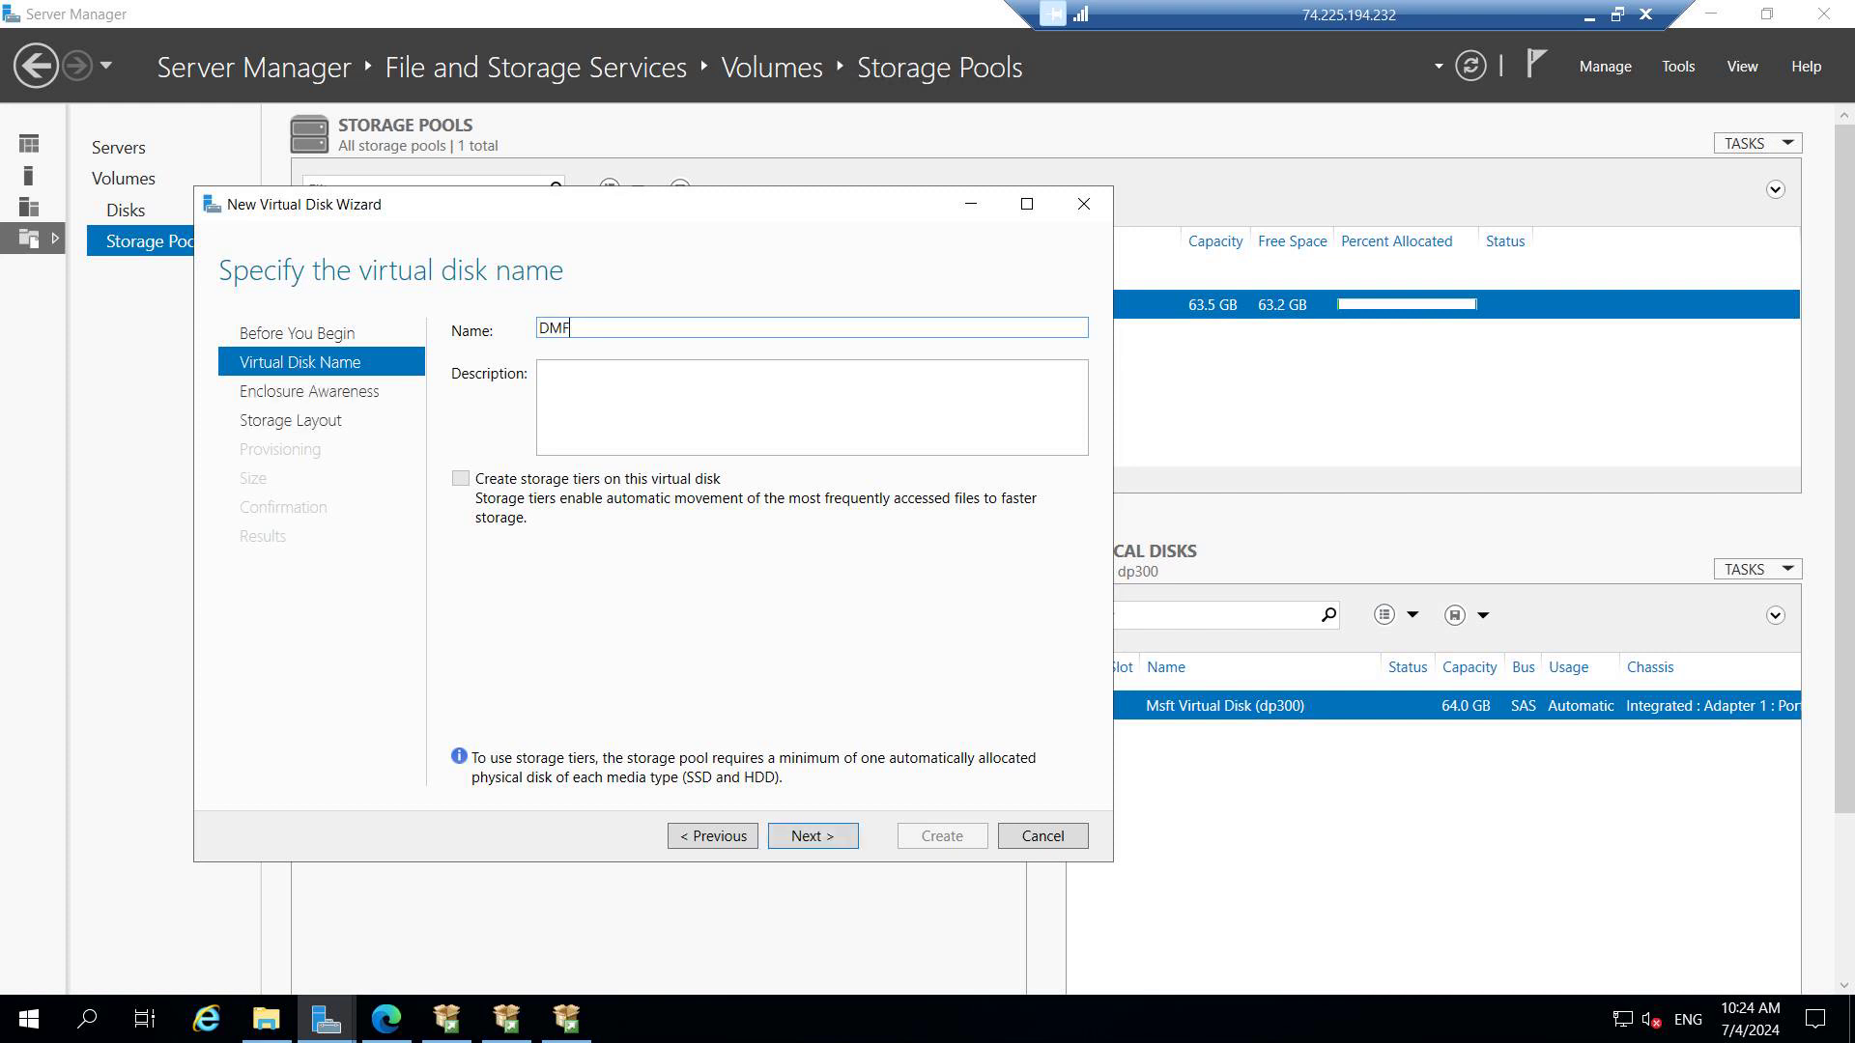
{"action": "left_click", "coordinate": [807, 843]}
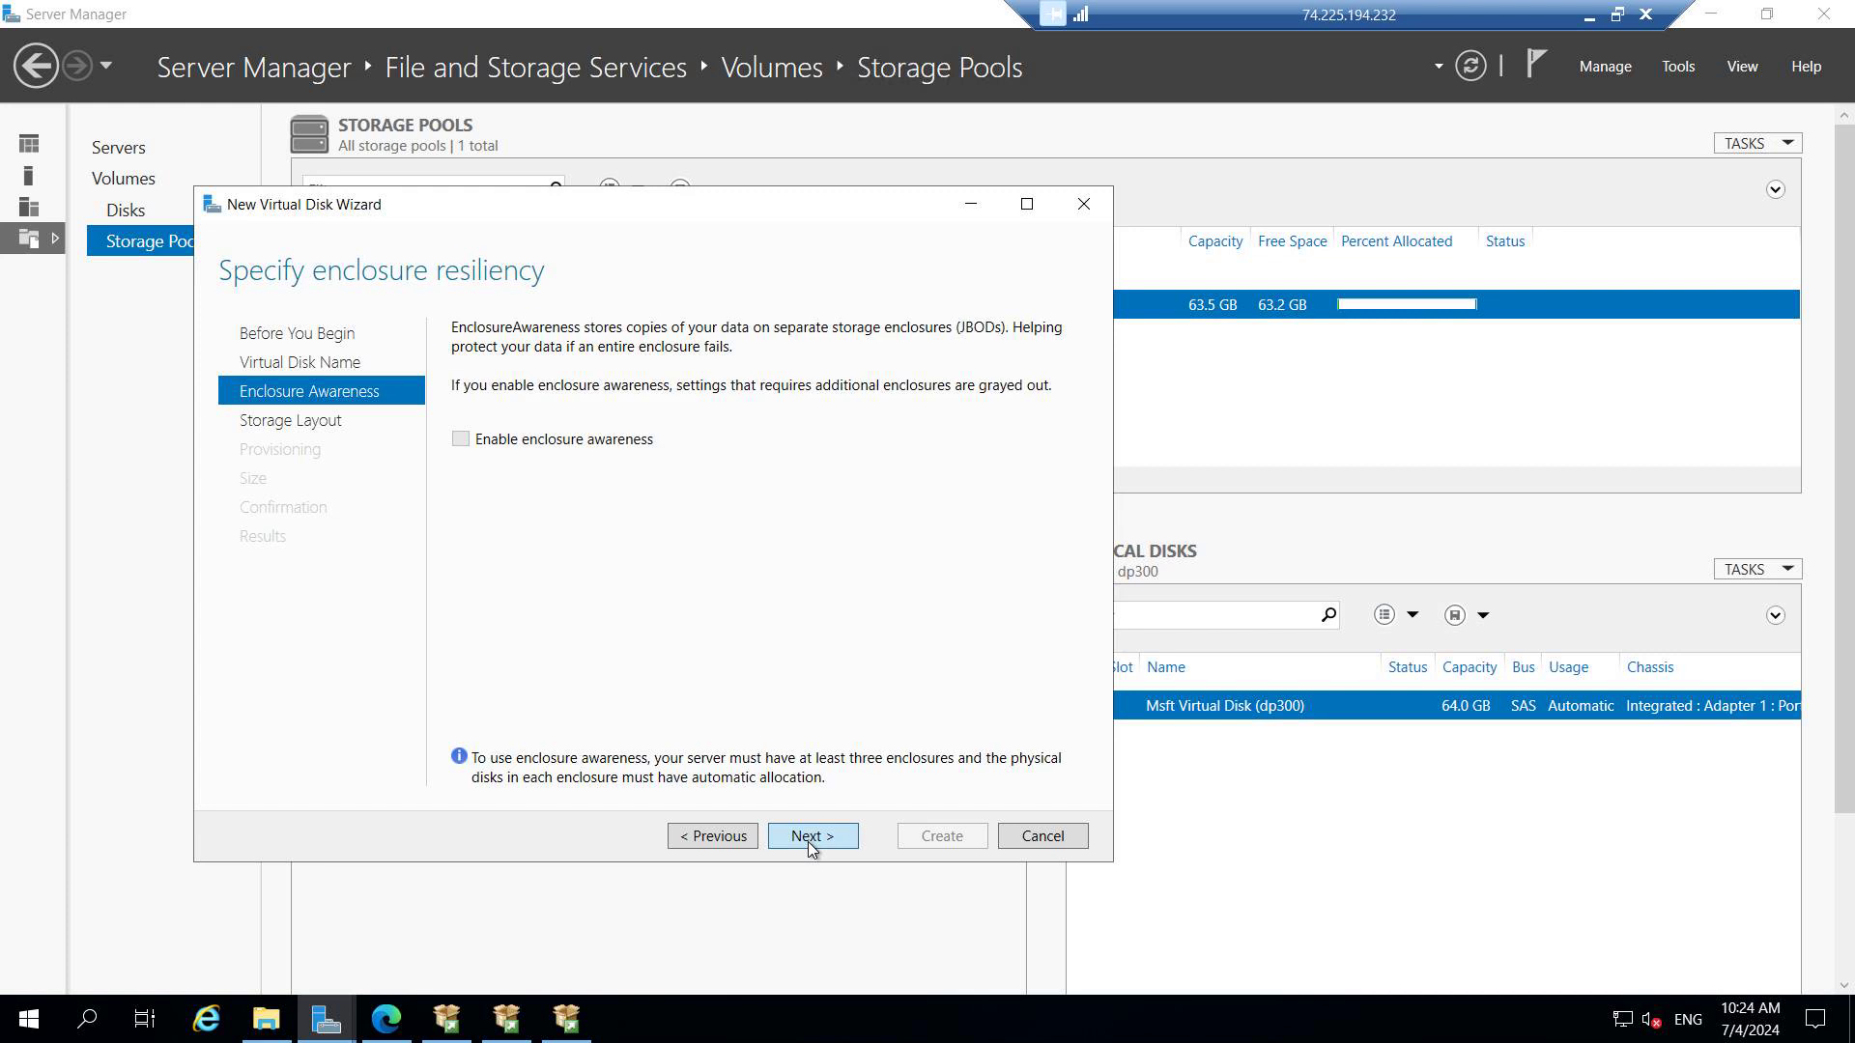
Step: Create the virtual disk with the Simple layout, Fixed provisioning and maximum size, and continue to volume creation
{"action": "left_click", "coordinate": [808, 842]}
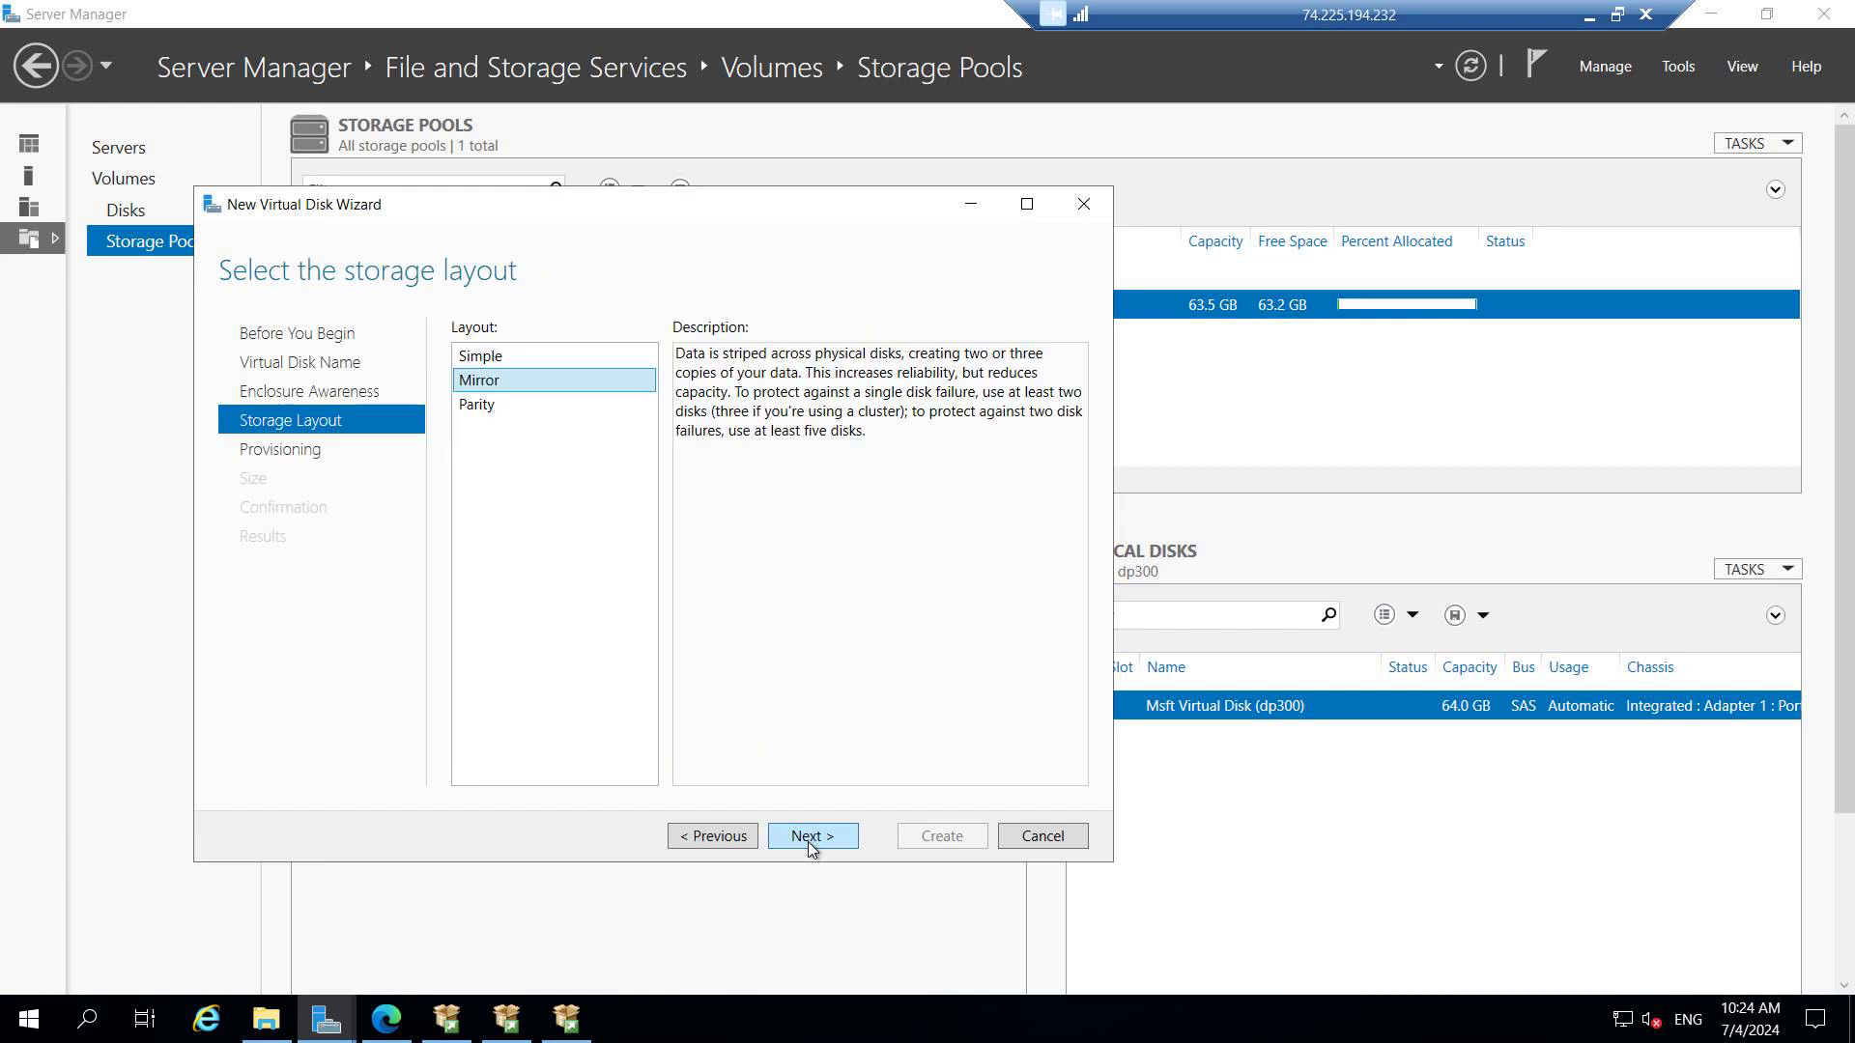
{"action": "left_click", "coordinate": [477, 365]}
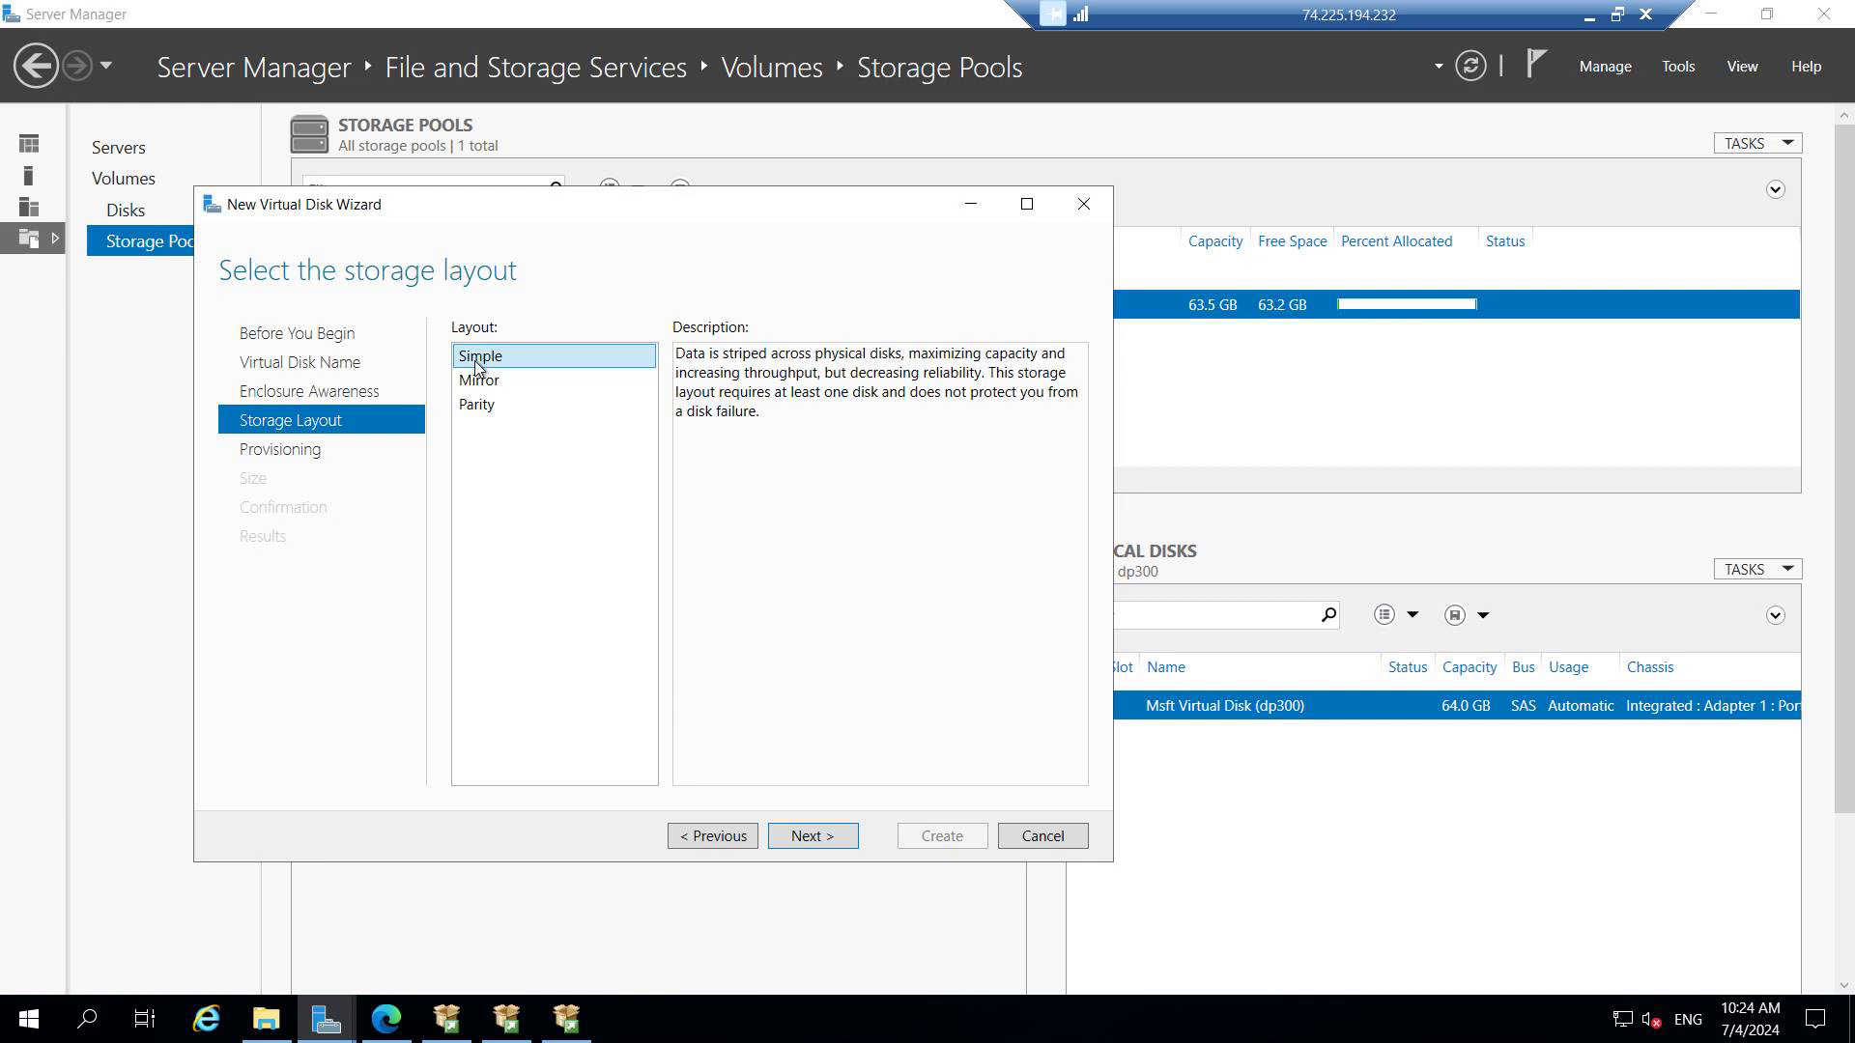
{"action": "left_click", "coordinate": [813, 838]}
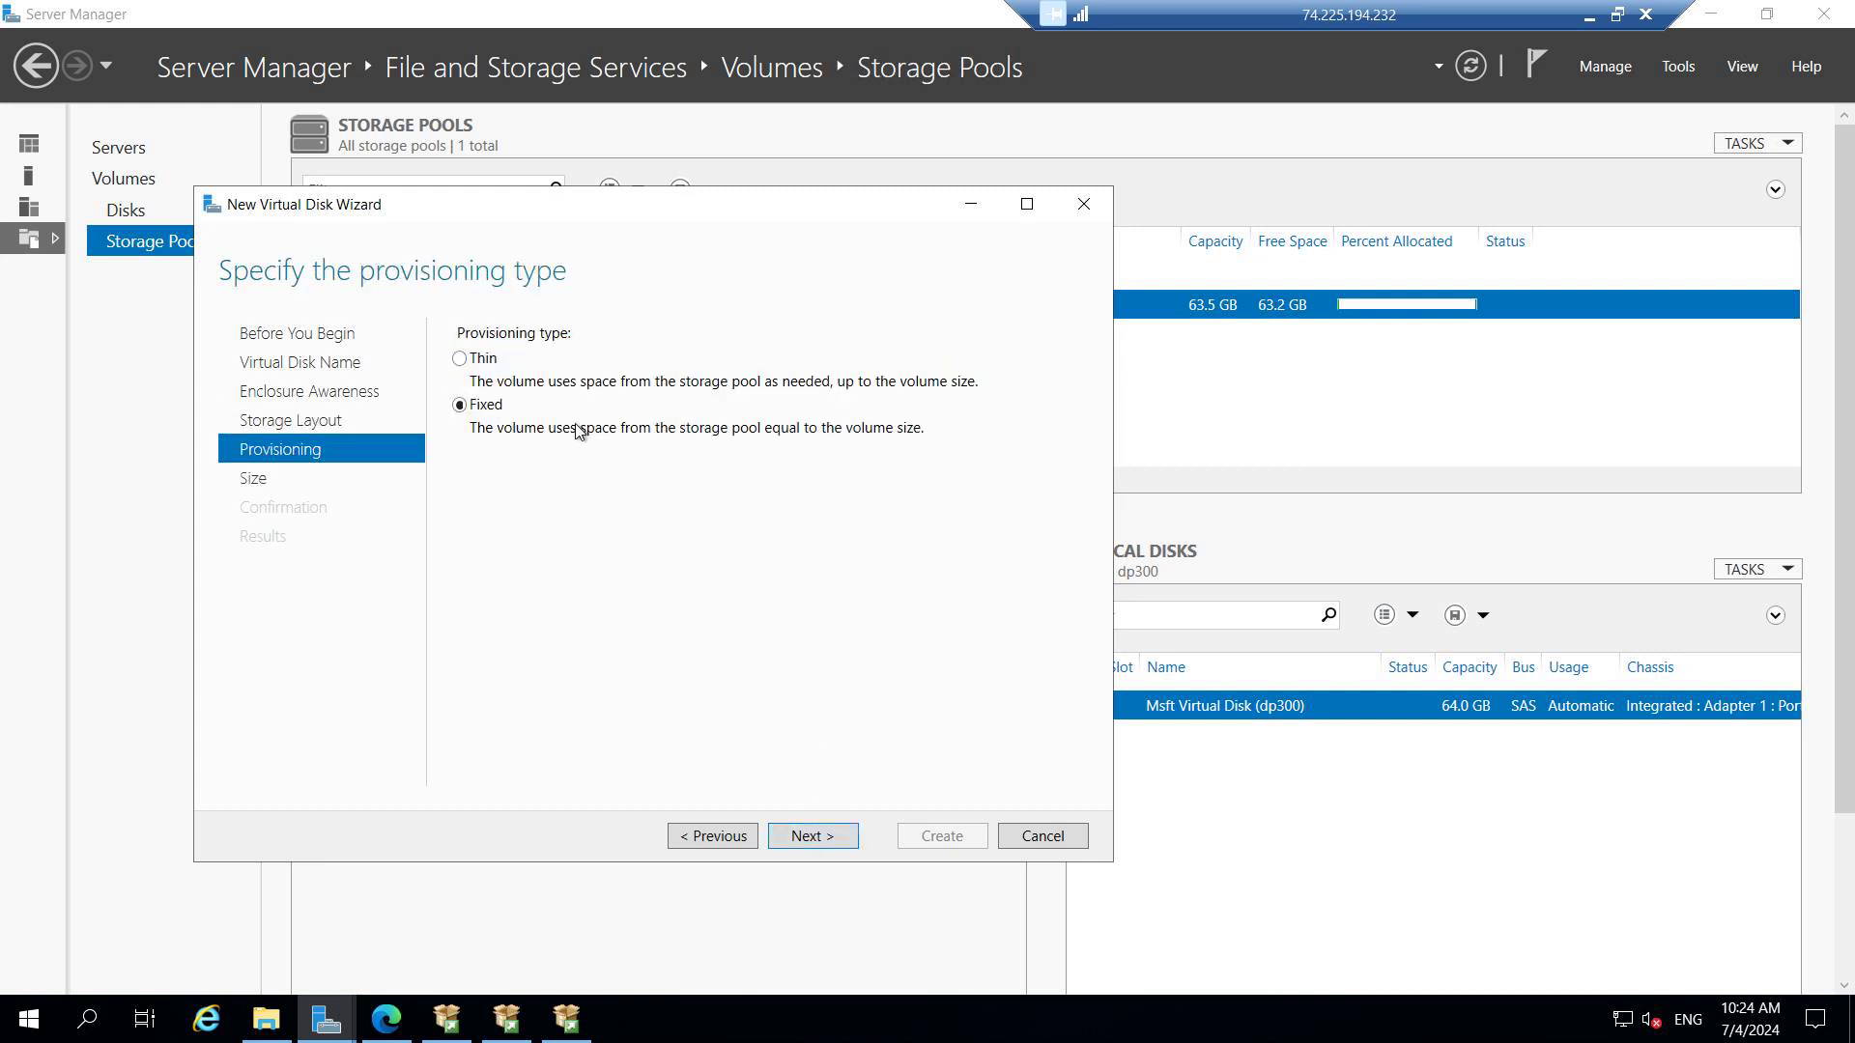
{"action": "left_click", "coordinate": [814, 837]}
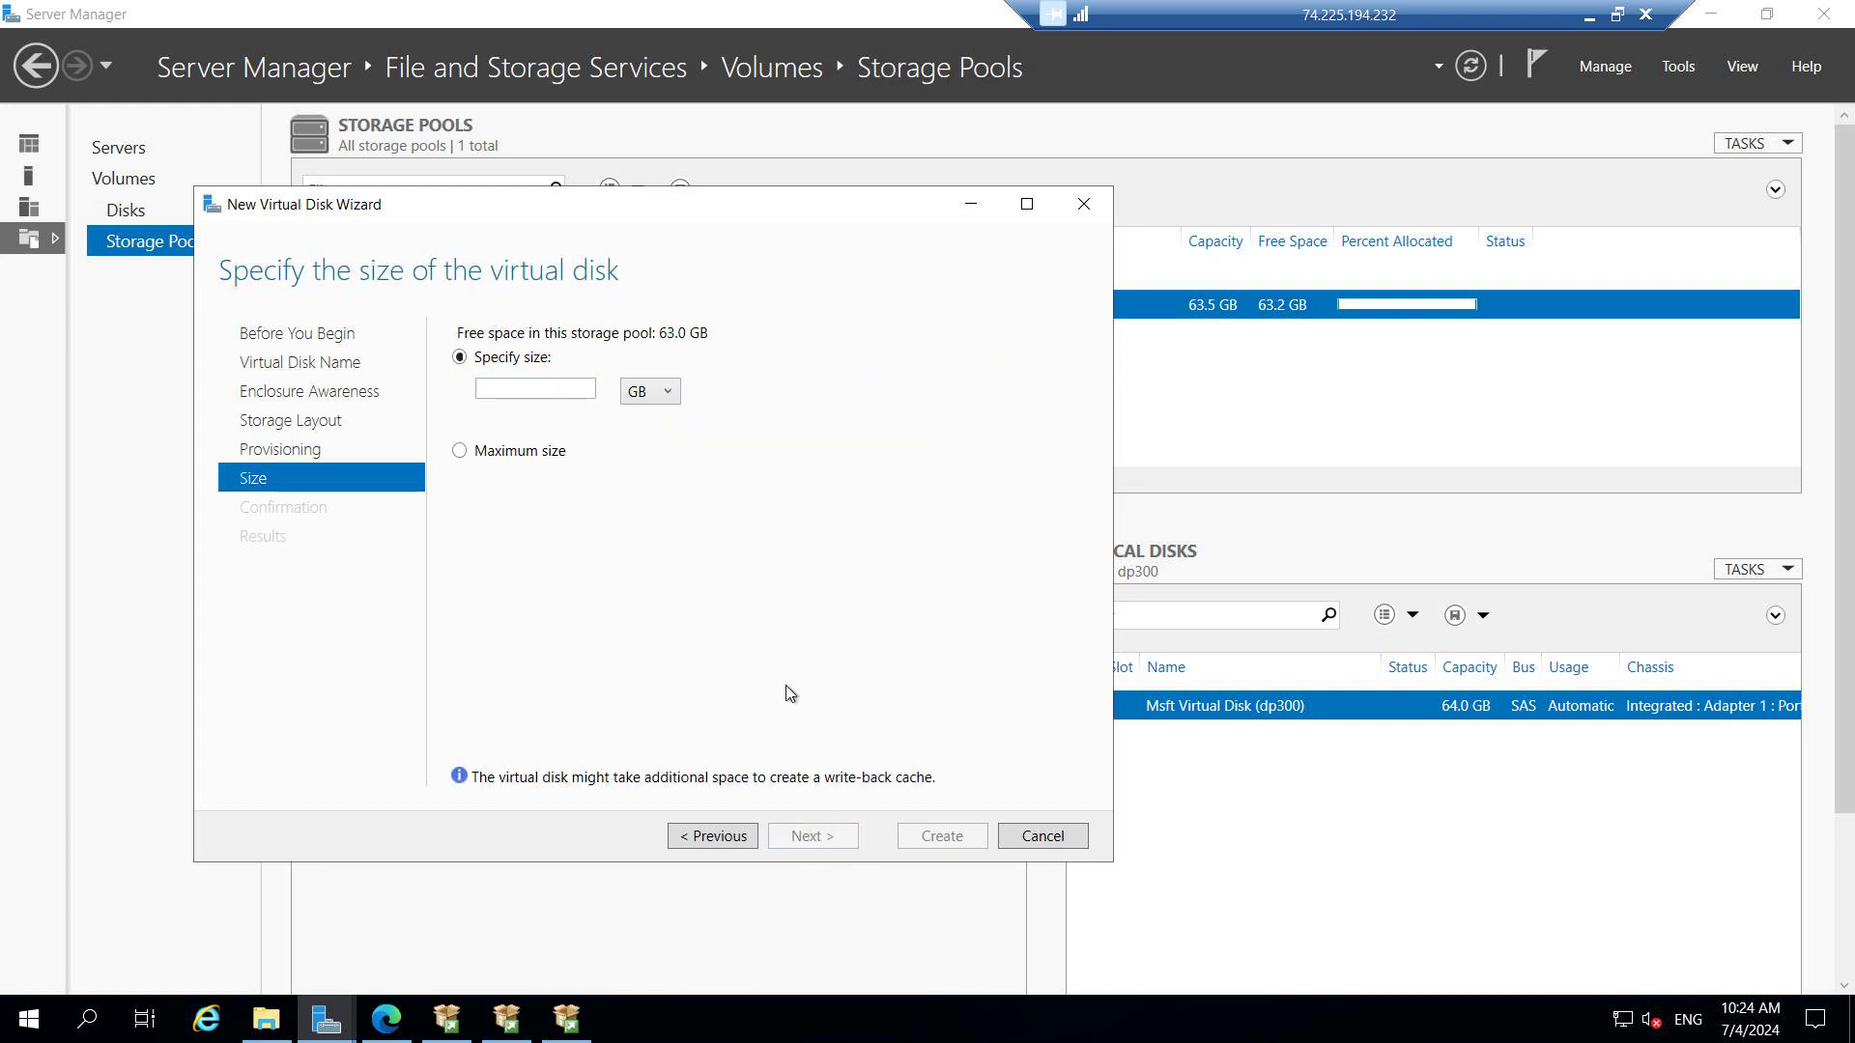
{"action": "left_click", "coordinate": [572, 386]}
{"action": "left_click", "coordinate": [494, 448]}
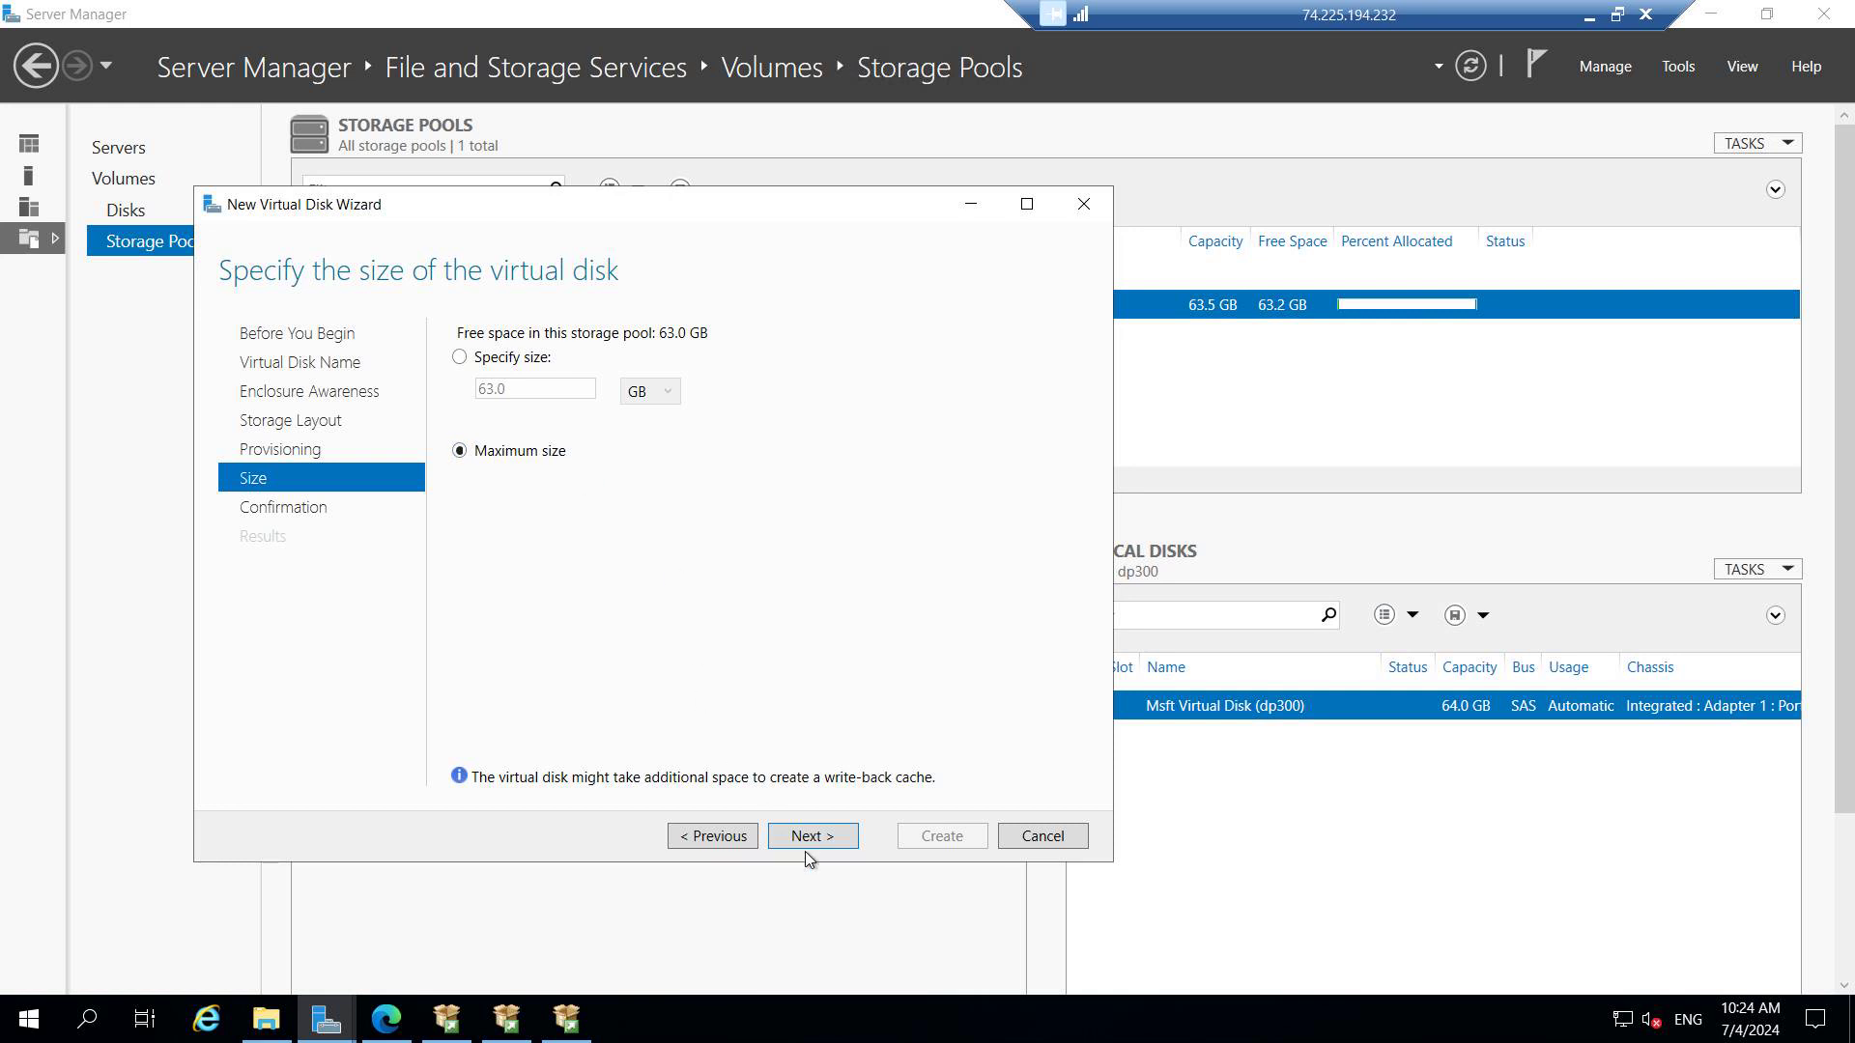
{"action": "left_click", "coordinate": [820, 839]}
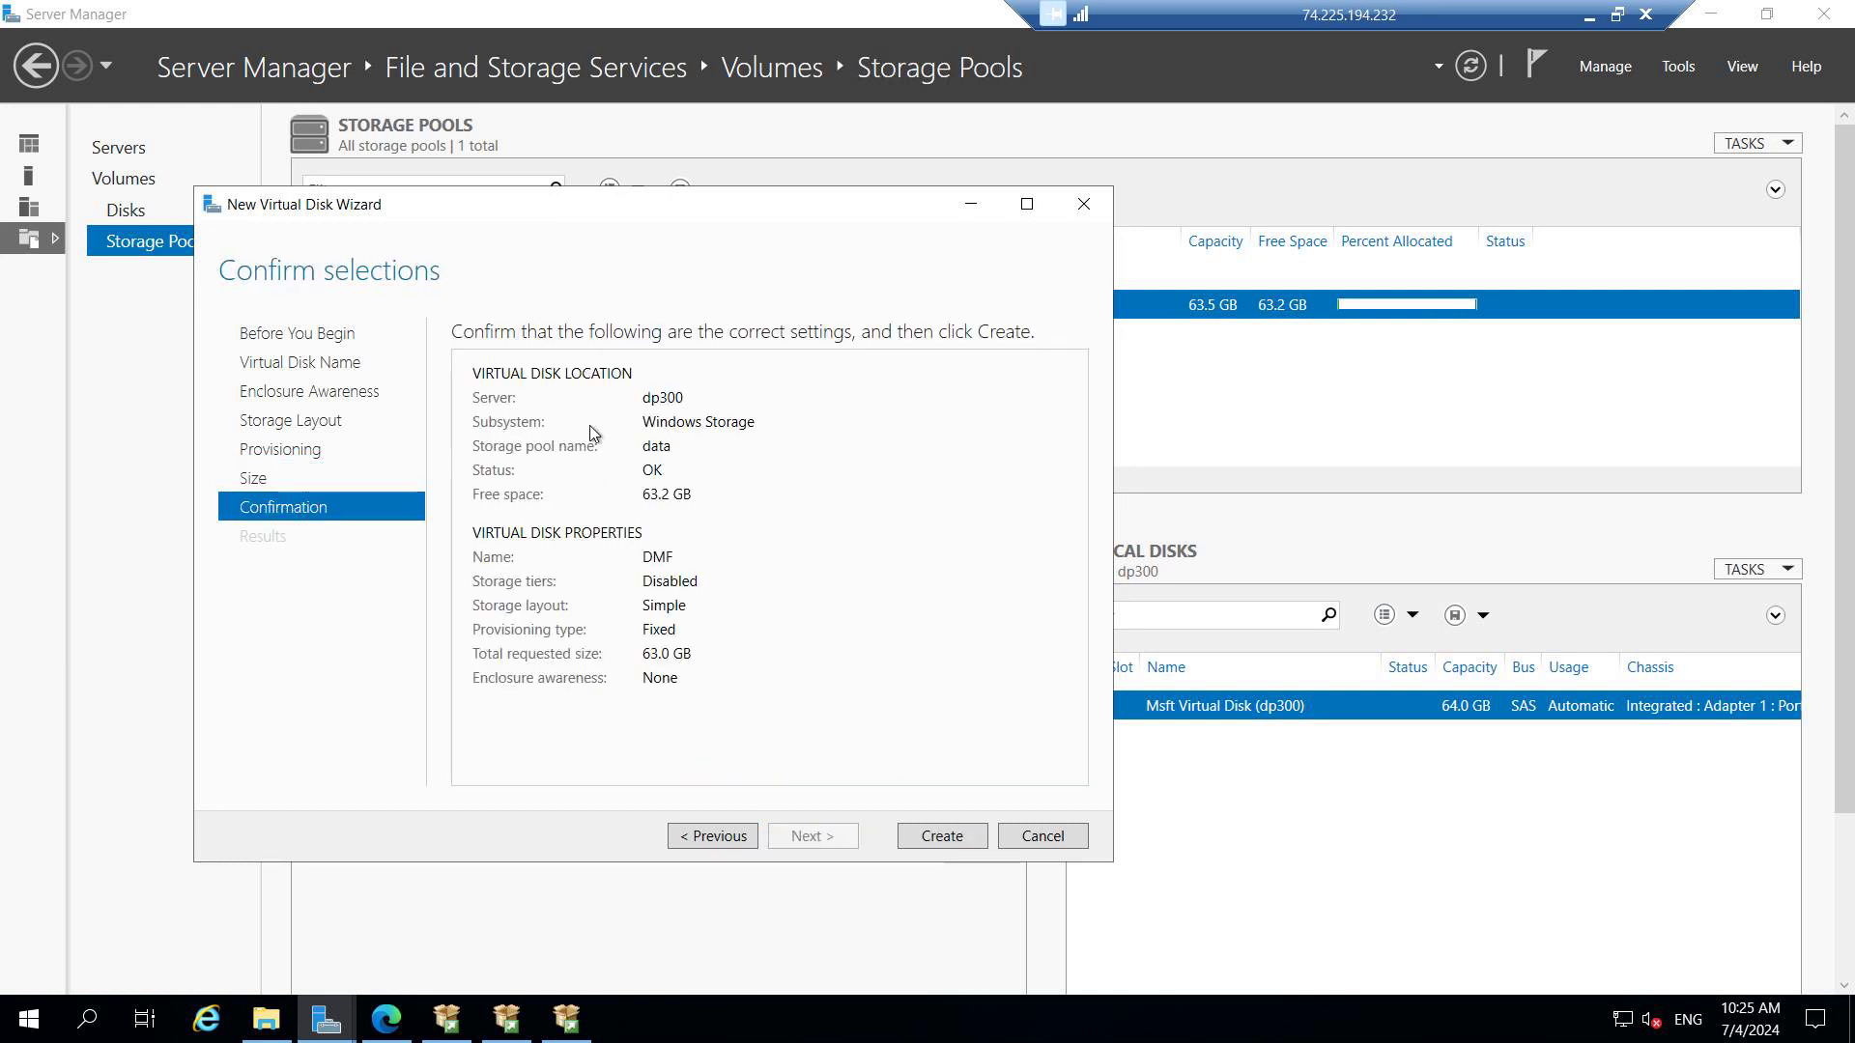
{"action": "left_click", "coordinate": [935, 835]}
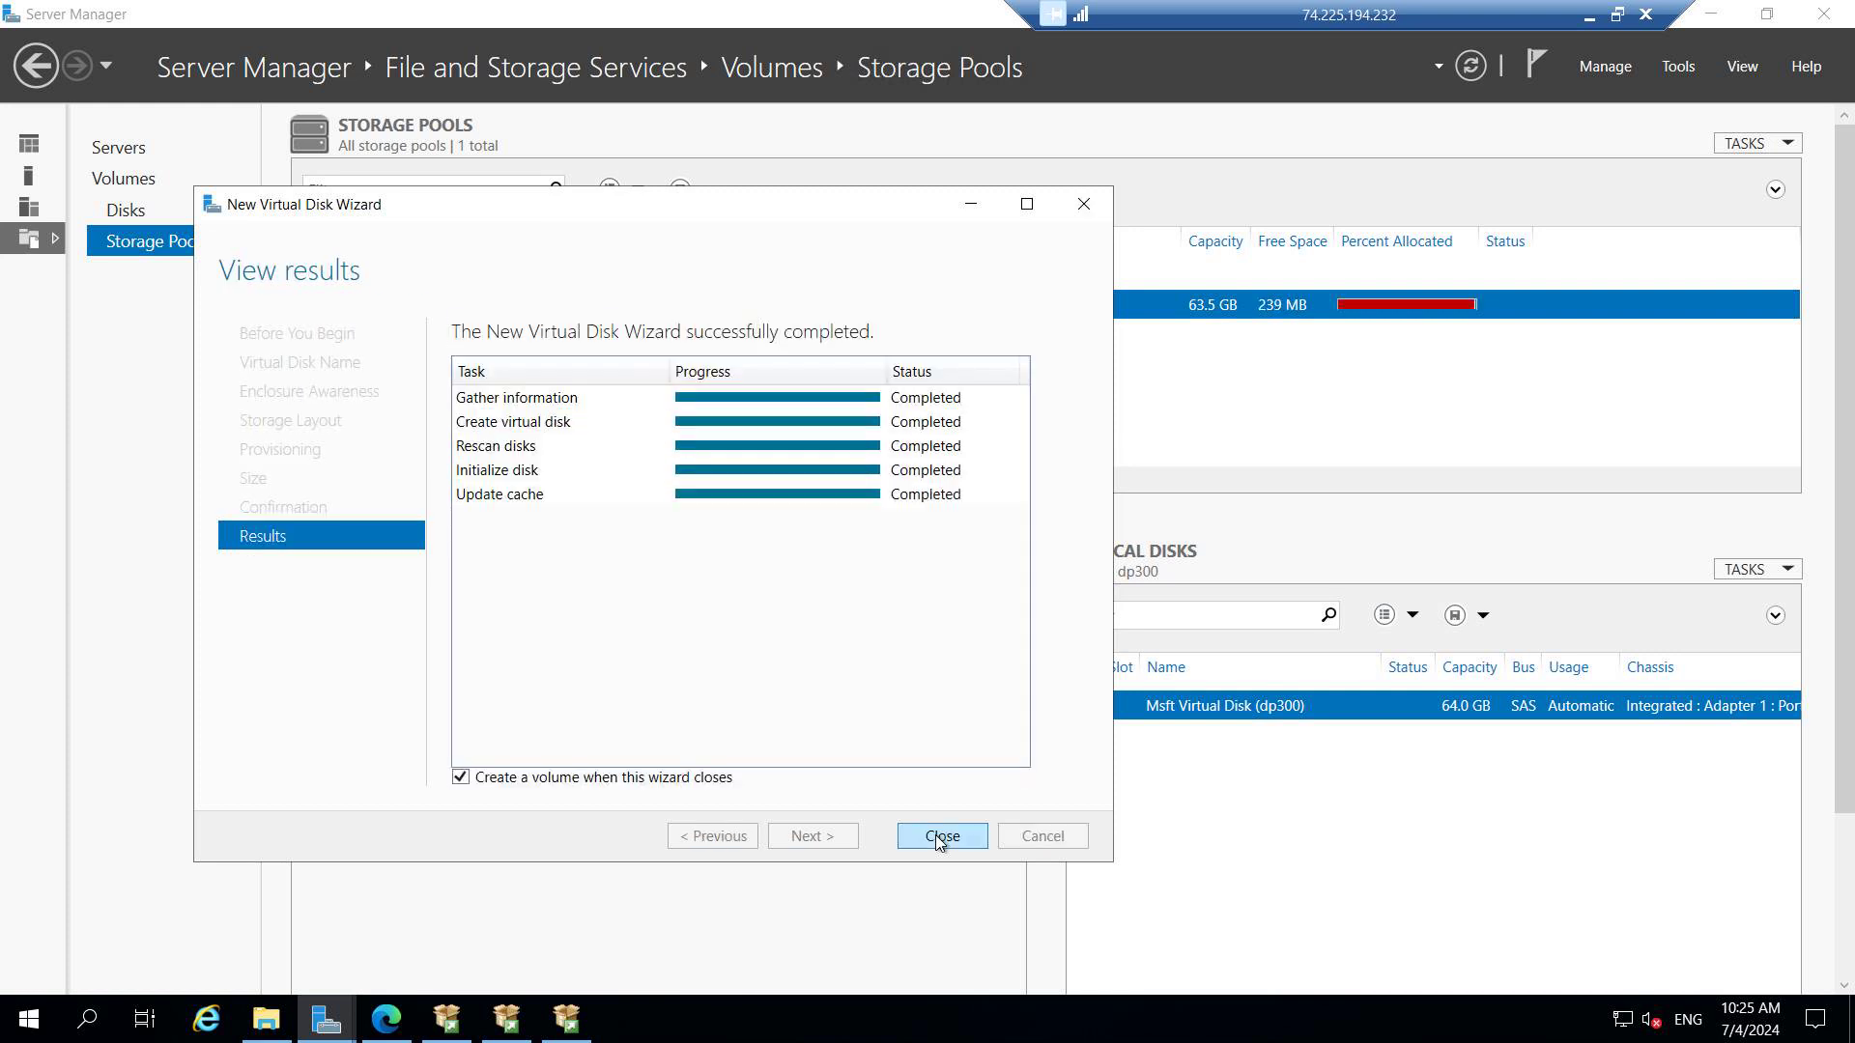
{"action": "left_click", "coordinate": [937, 837]}
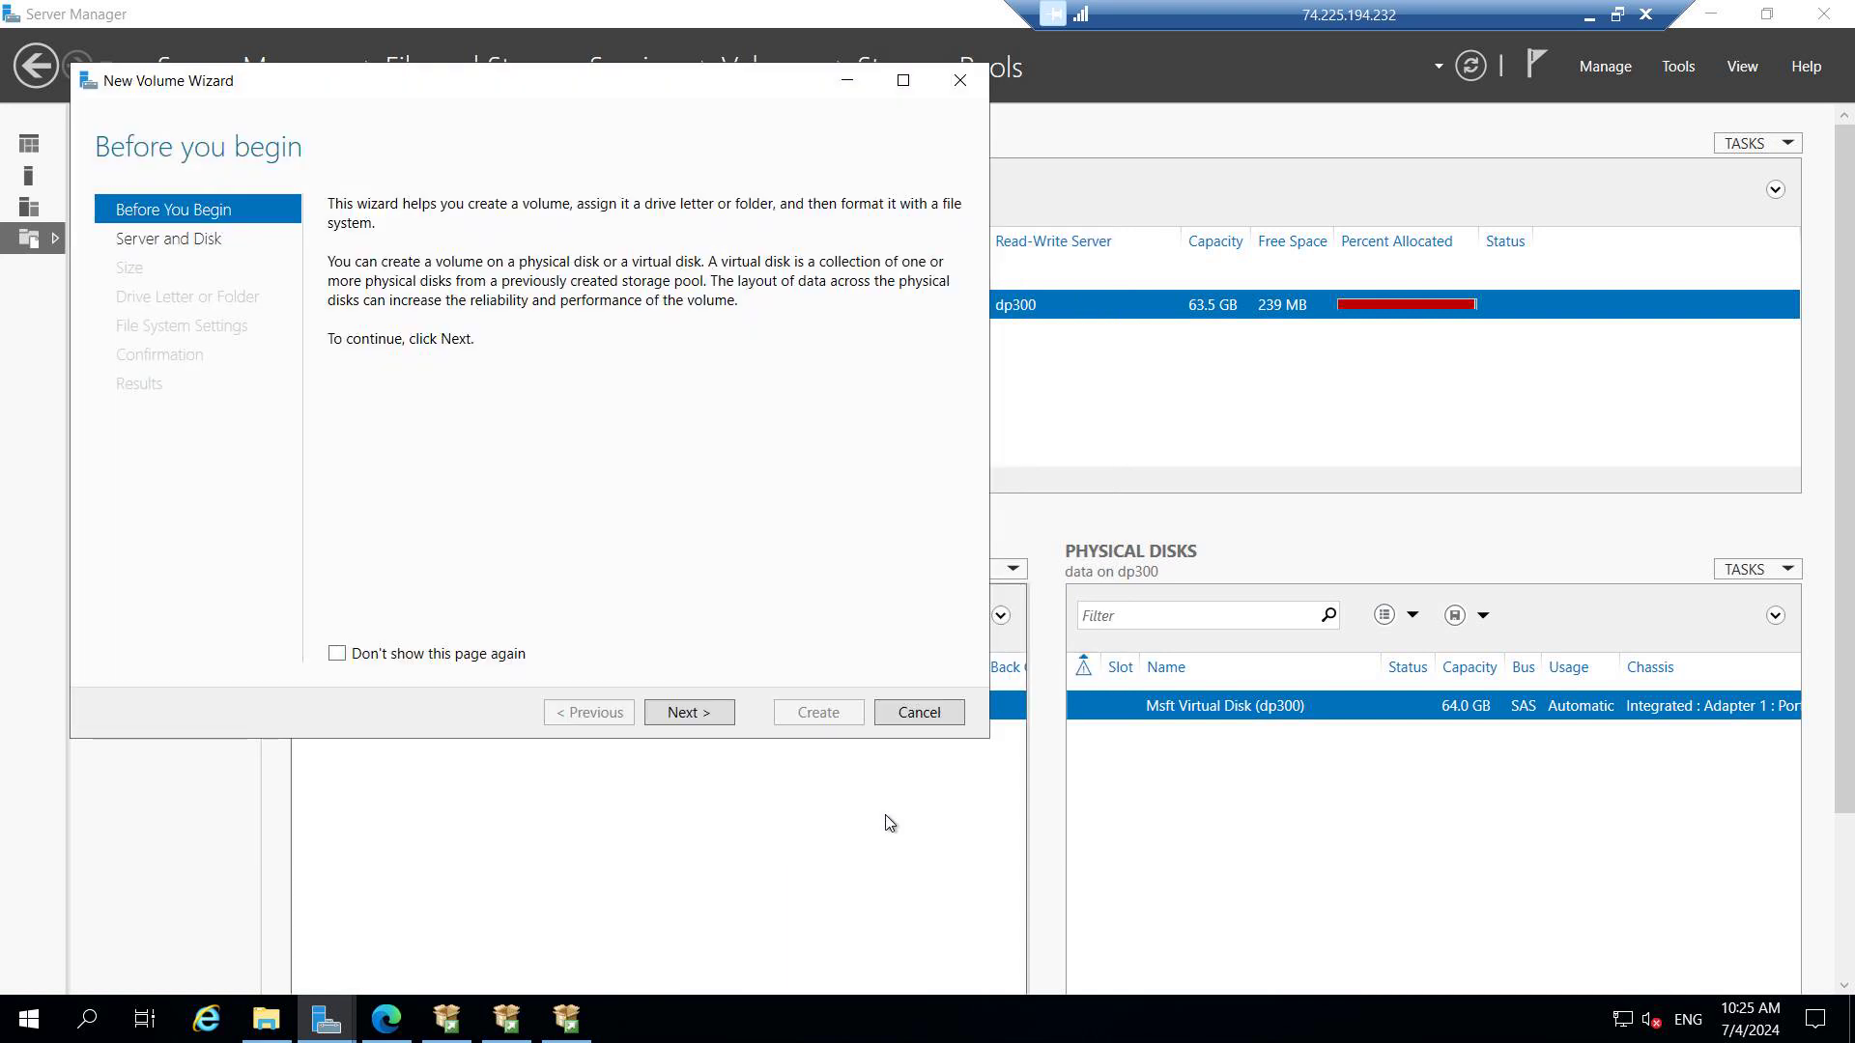
Step: Set up a 63.0 GB volume on virtual disk DMF of server dp300 with drive letter G
{"action": "left_click", "coordinate": [674, 711]}
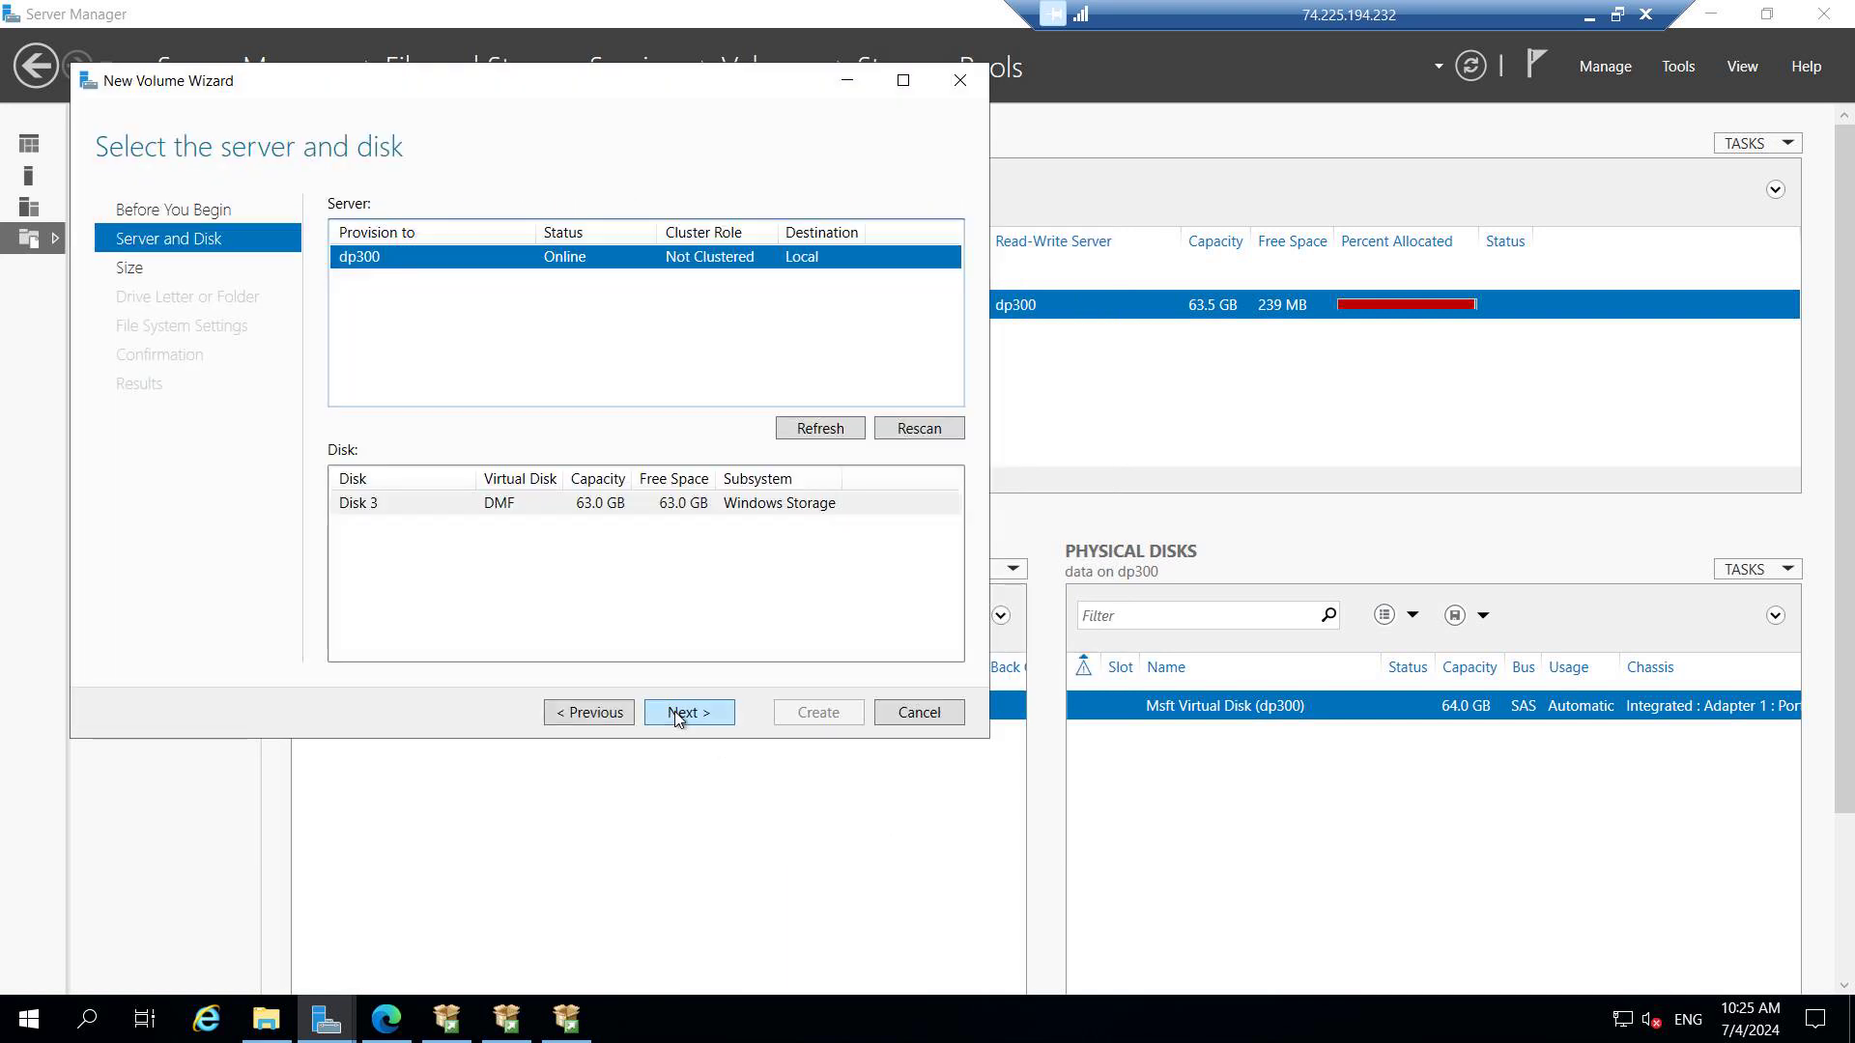
{"action": "left_click", "coordinate": [688, 712]}
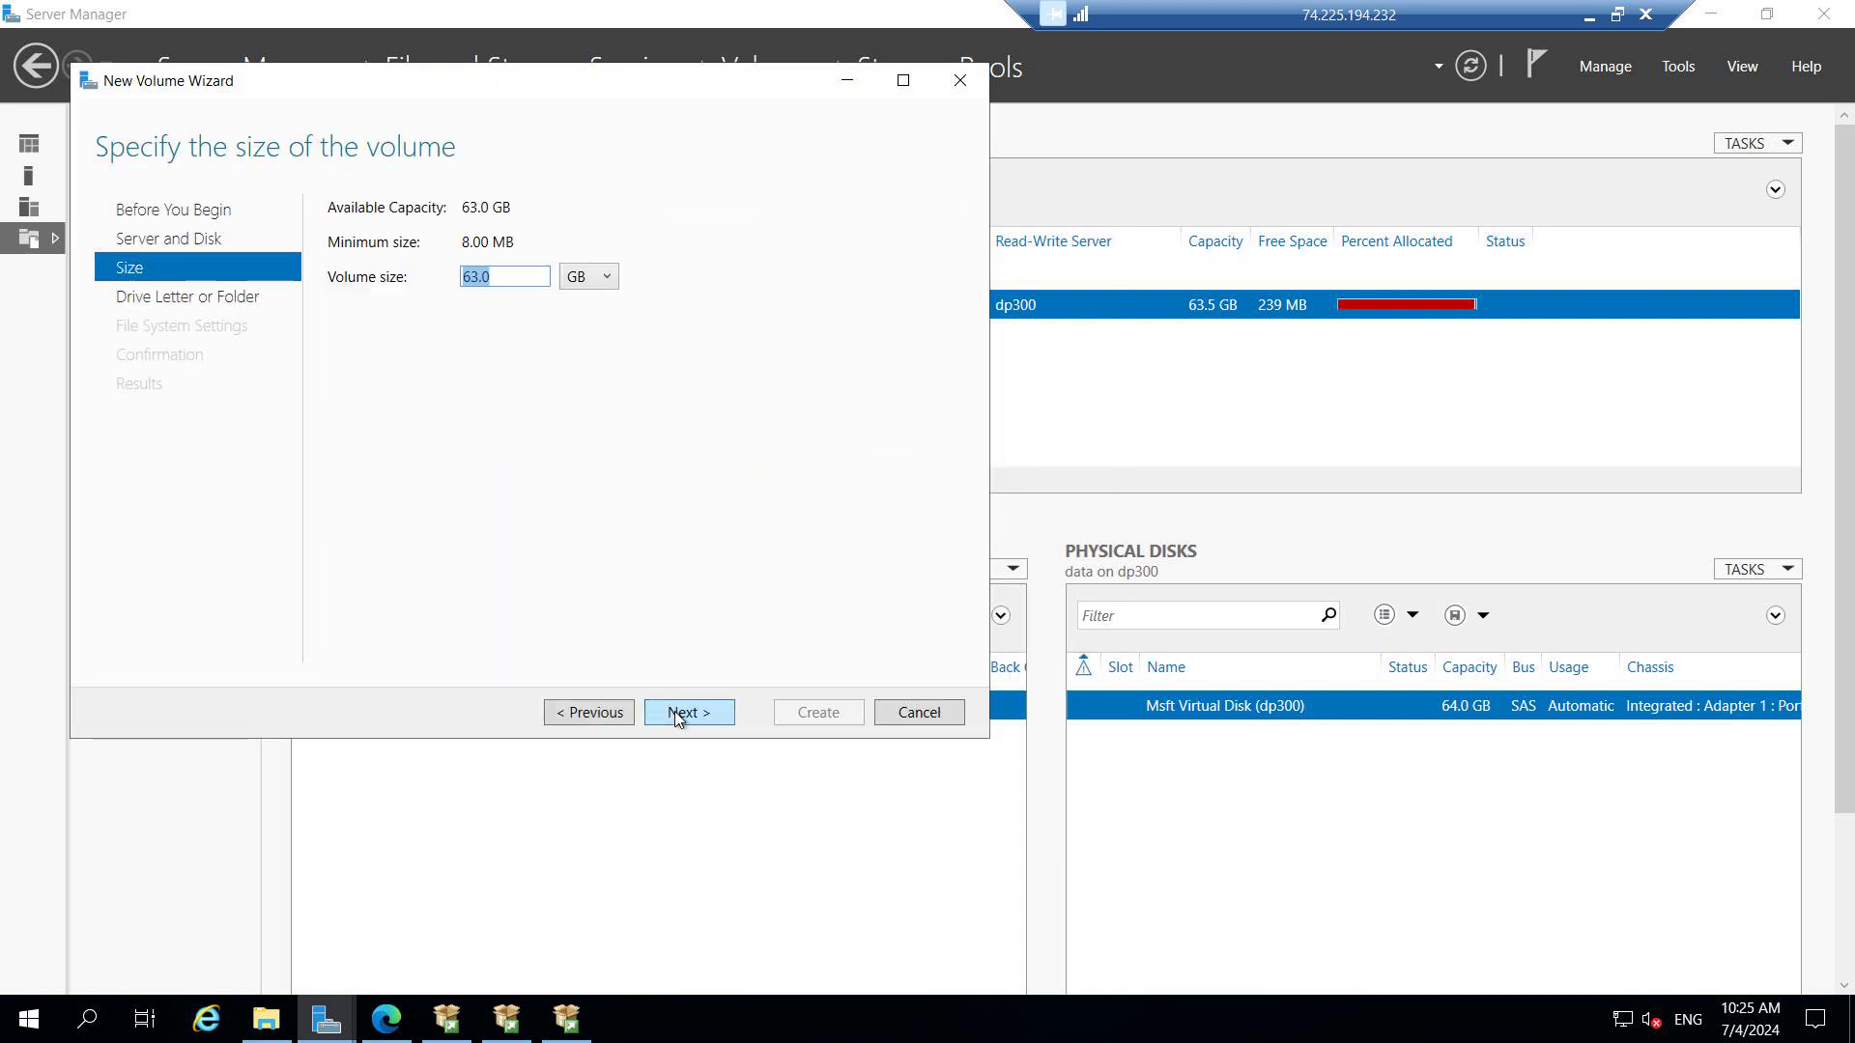
{"action": "left_click", "coordinate": [682, 712]}
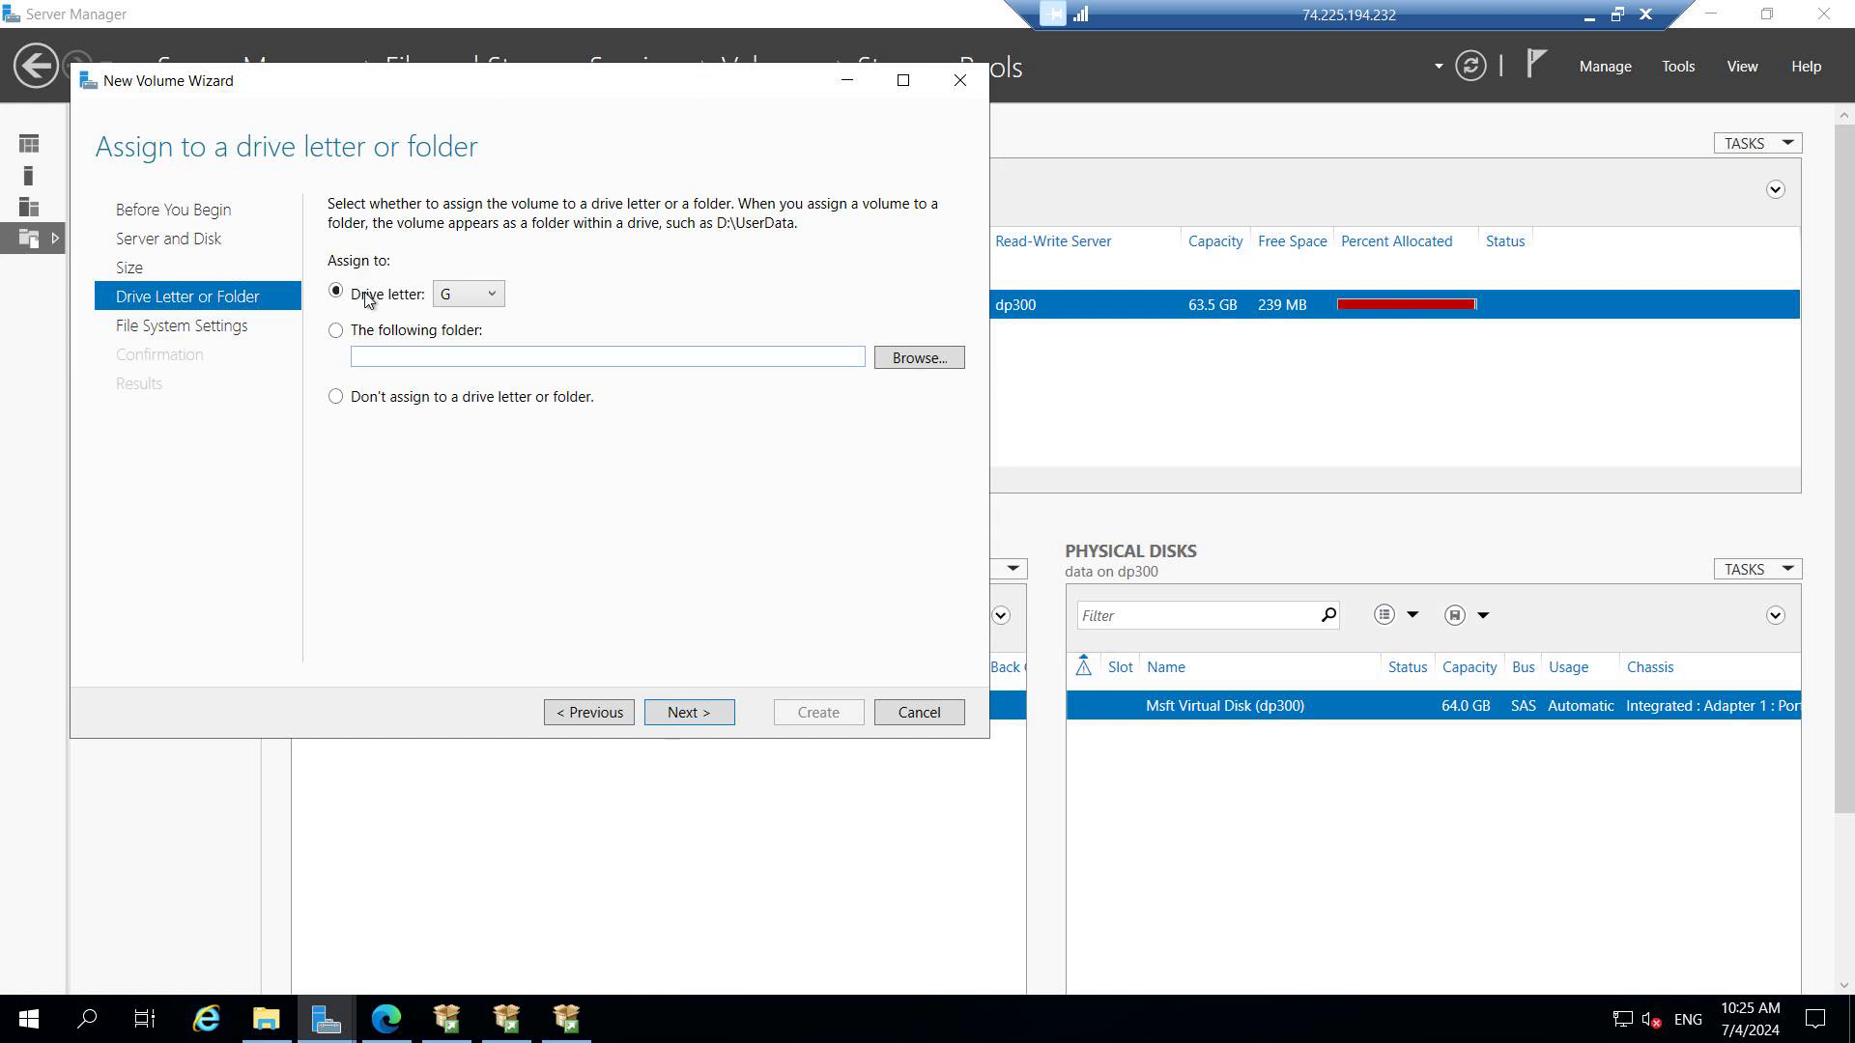
{"action": "left_click", "coordinate": [686, 712]}
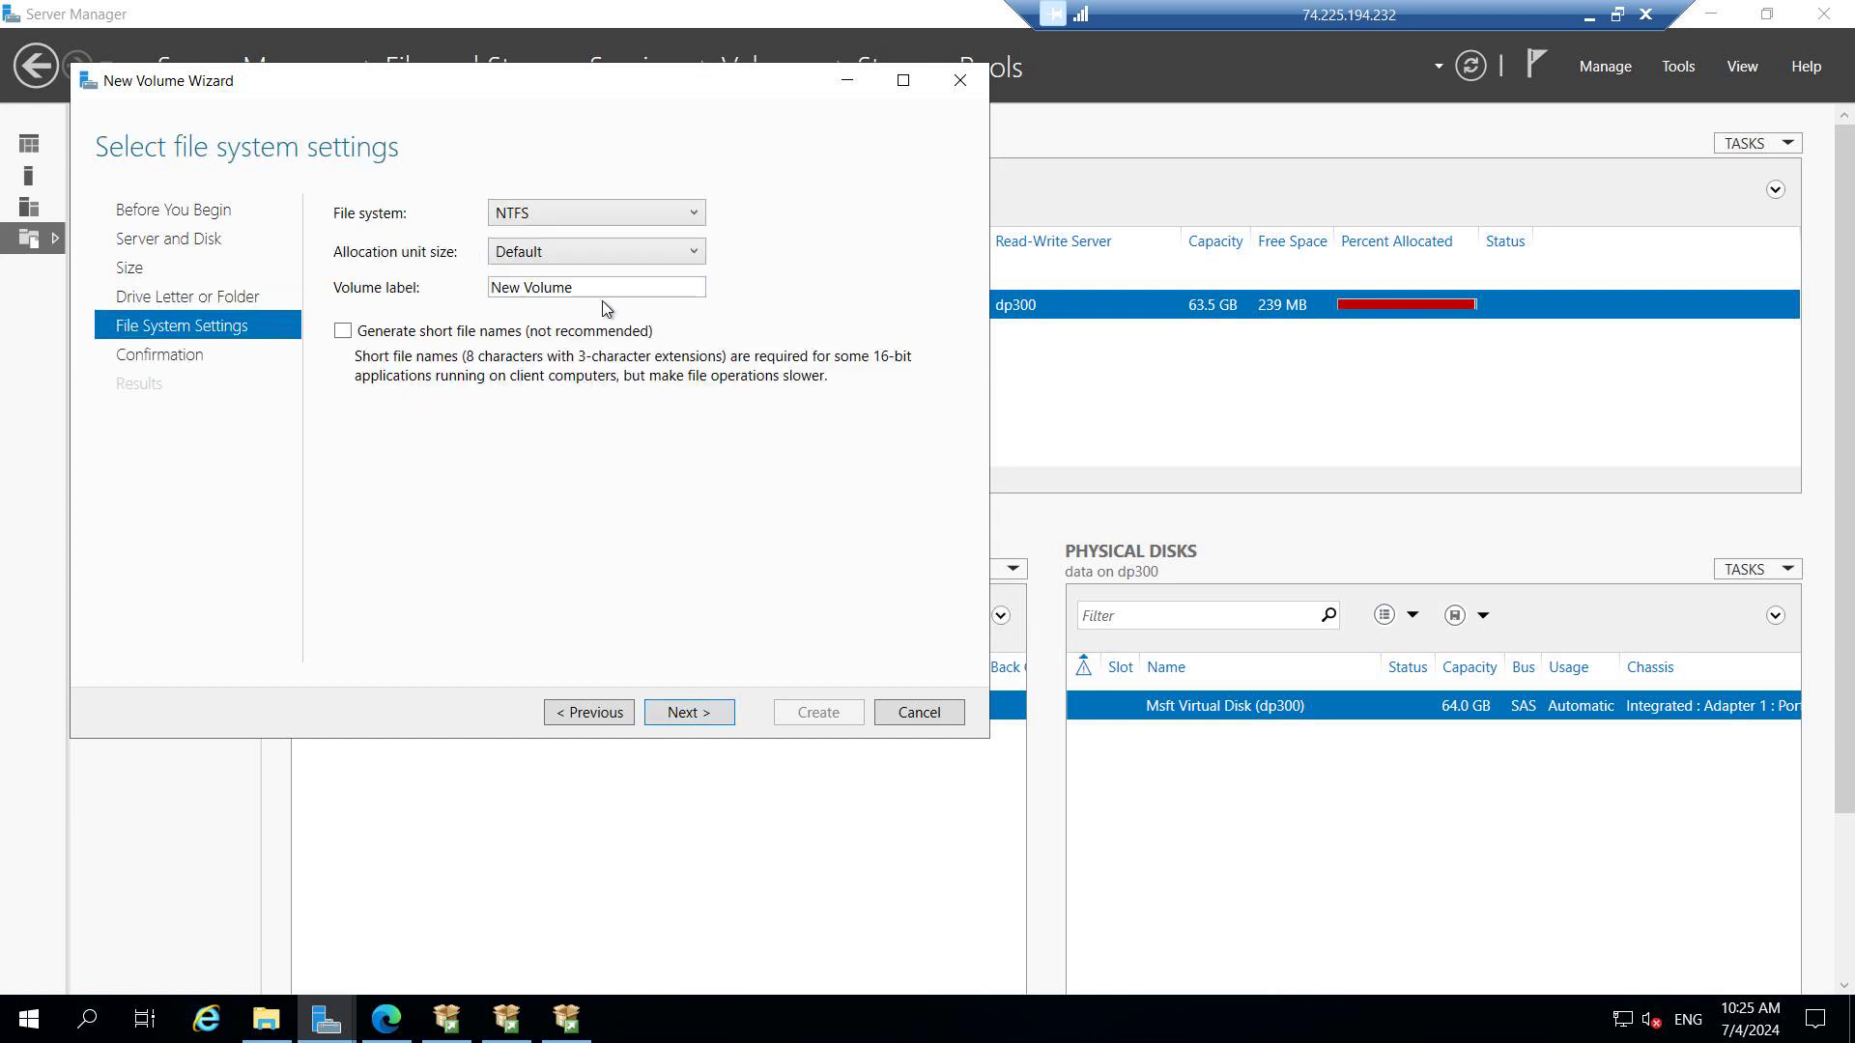
Step: Label the volume DataFile and create it with NTFS and the default allocation unit size
{"action": "left_click_drag", "start_coordinate": [592, 288], "coordinate": [423, 285]}
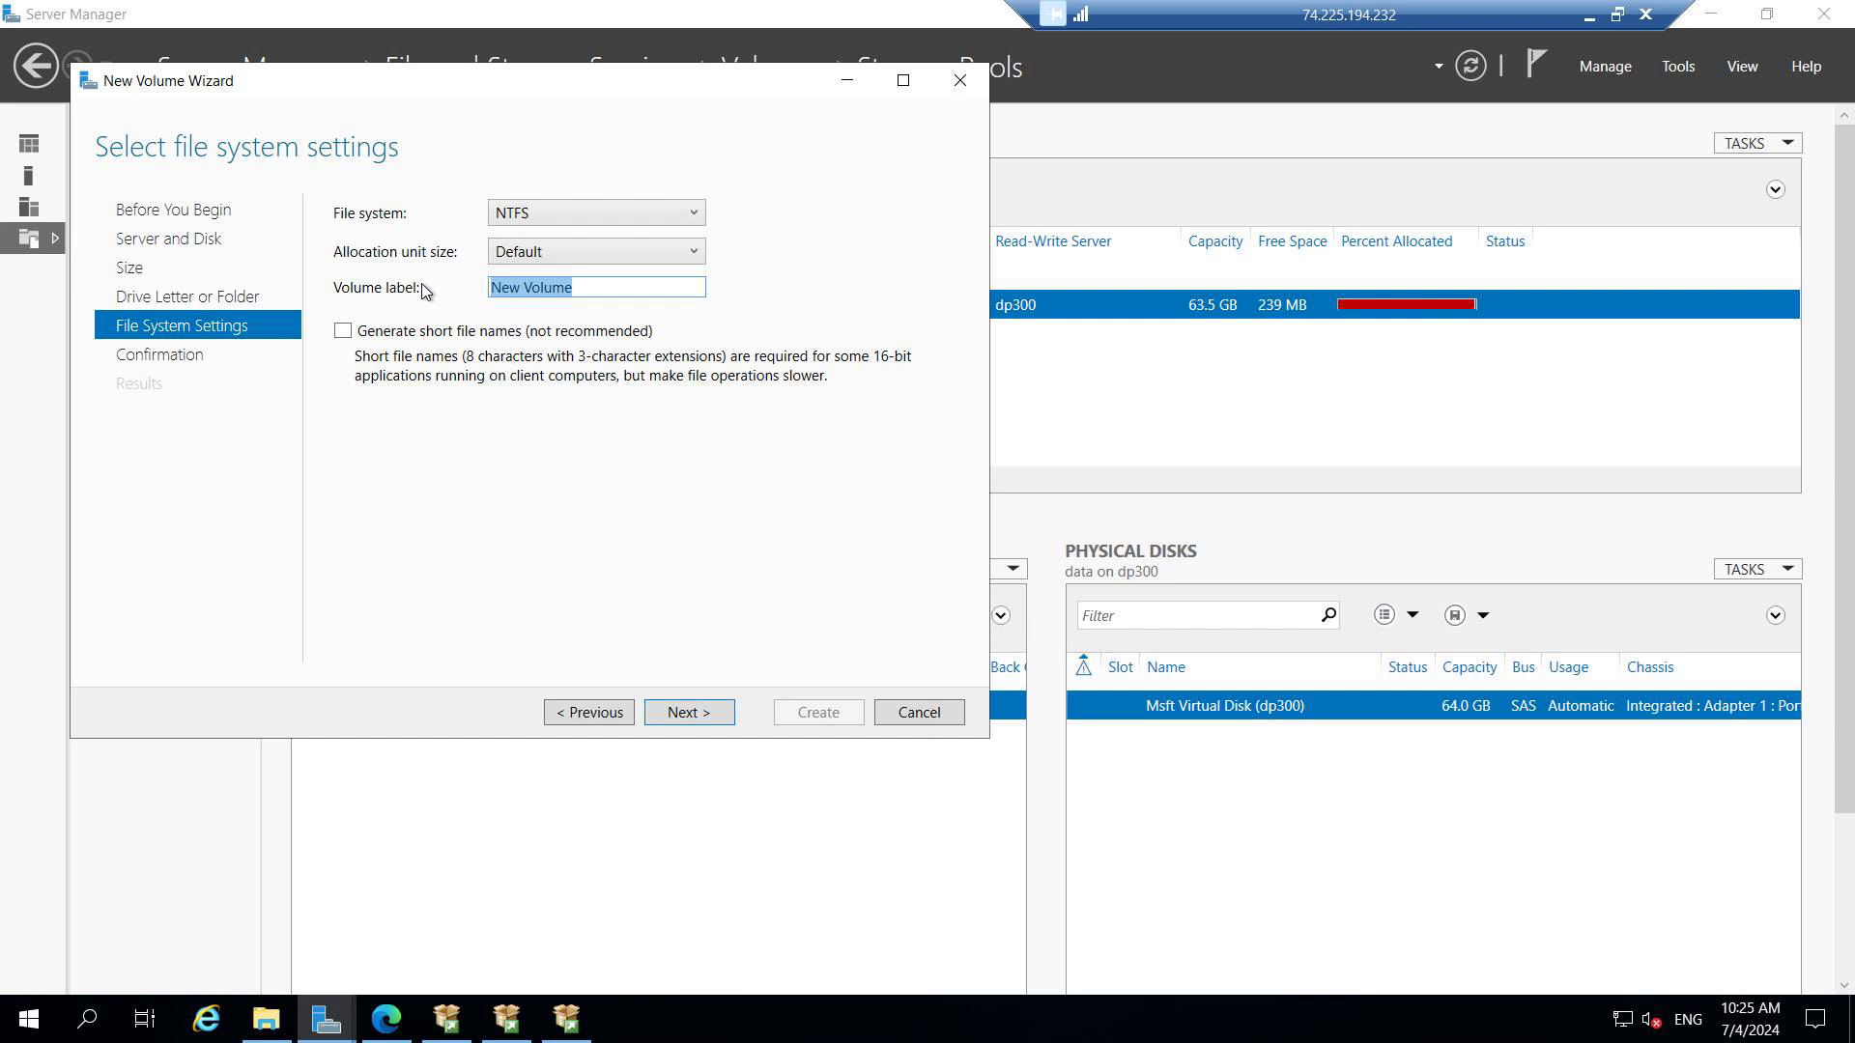
{"action": "type", "text": "DataFile"}
{"action": "left_click", "coordinate": [706, 714]}
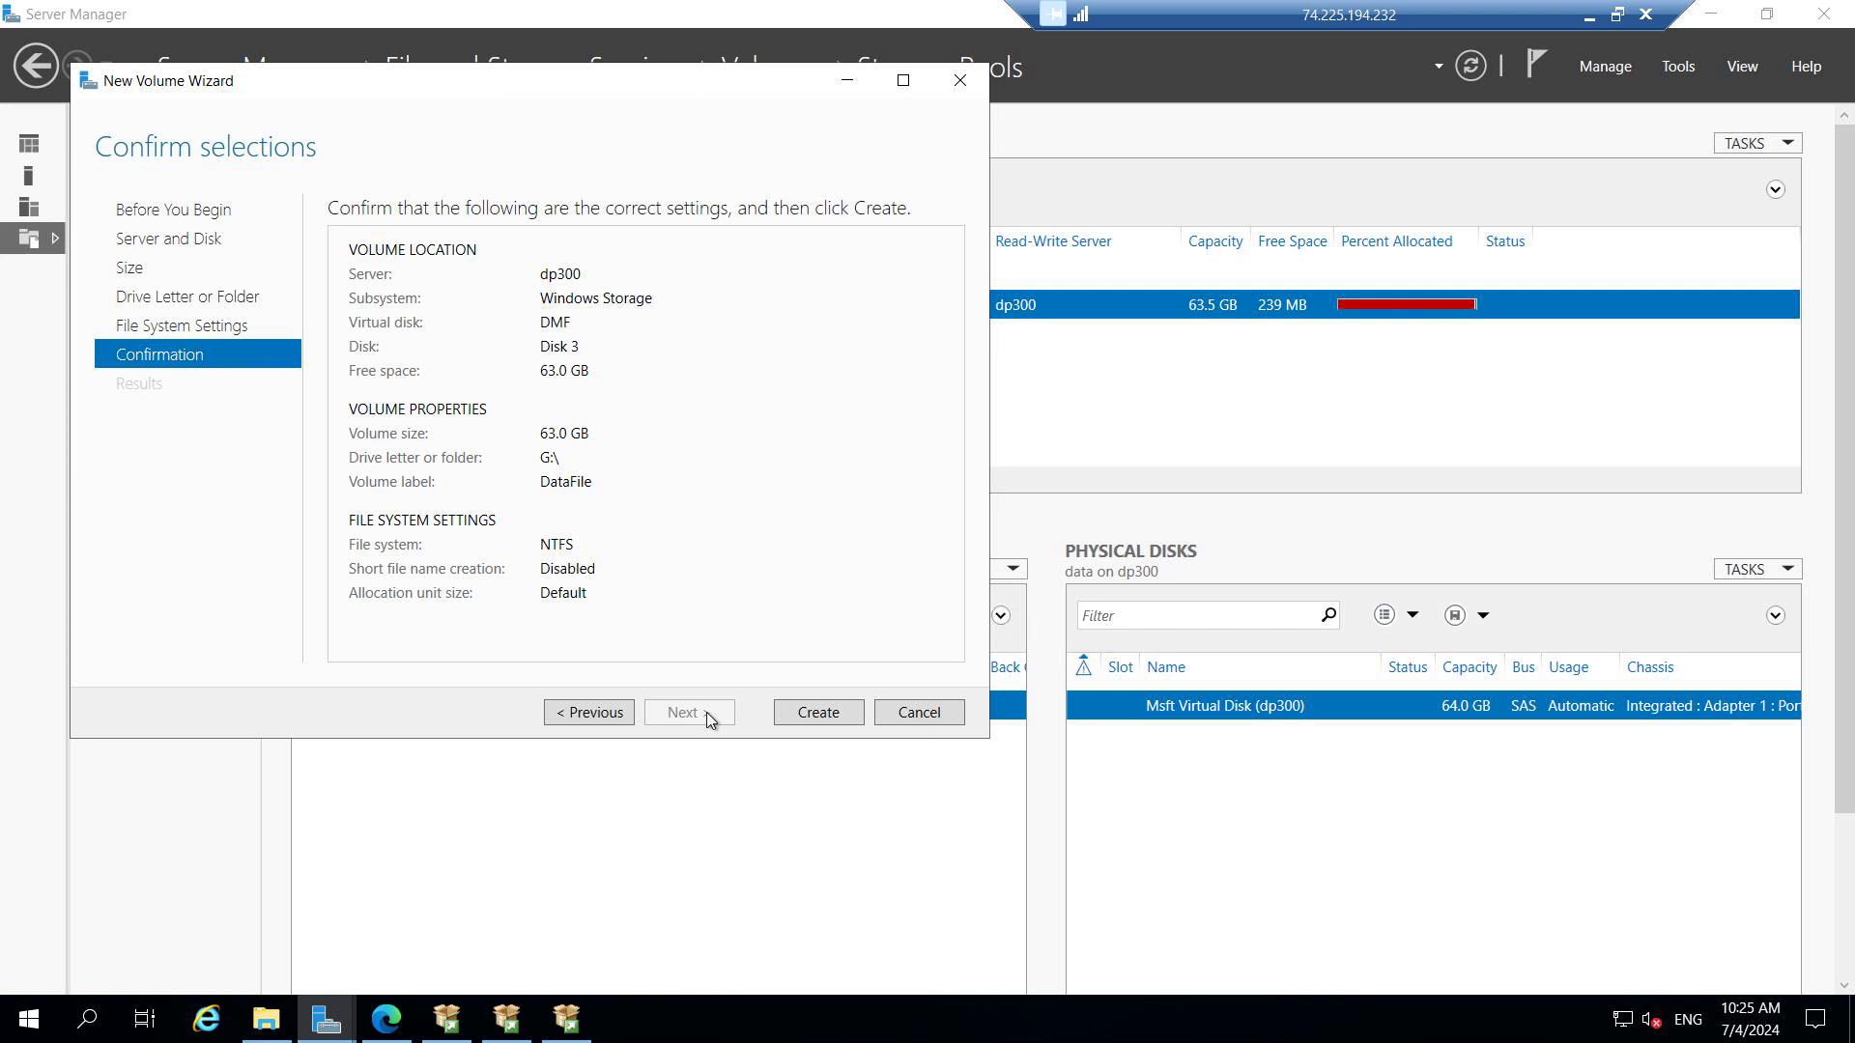
{"action": "left_click", "coordinate": [819, 715]}
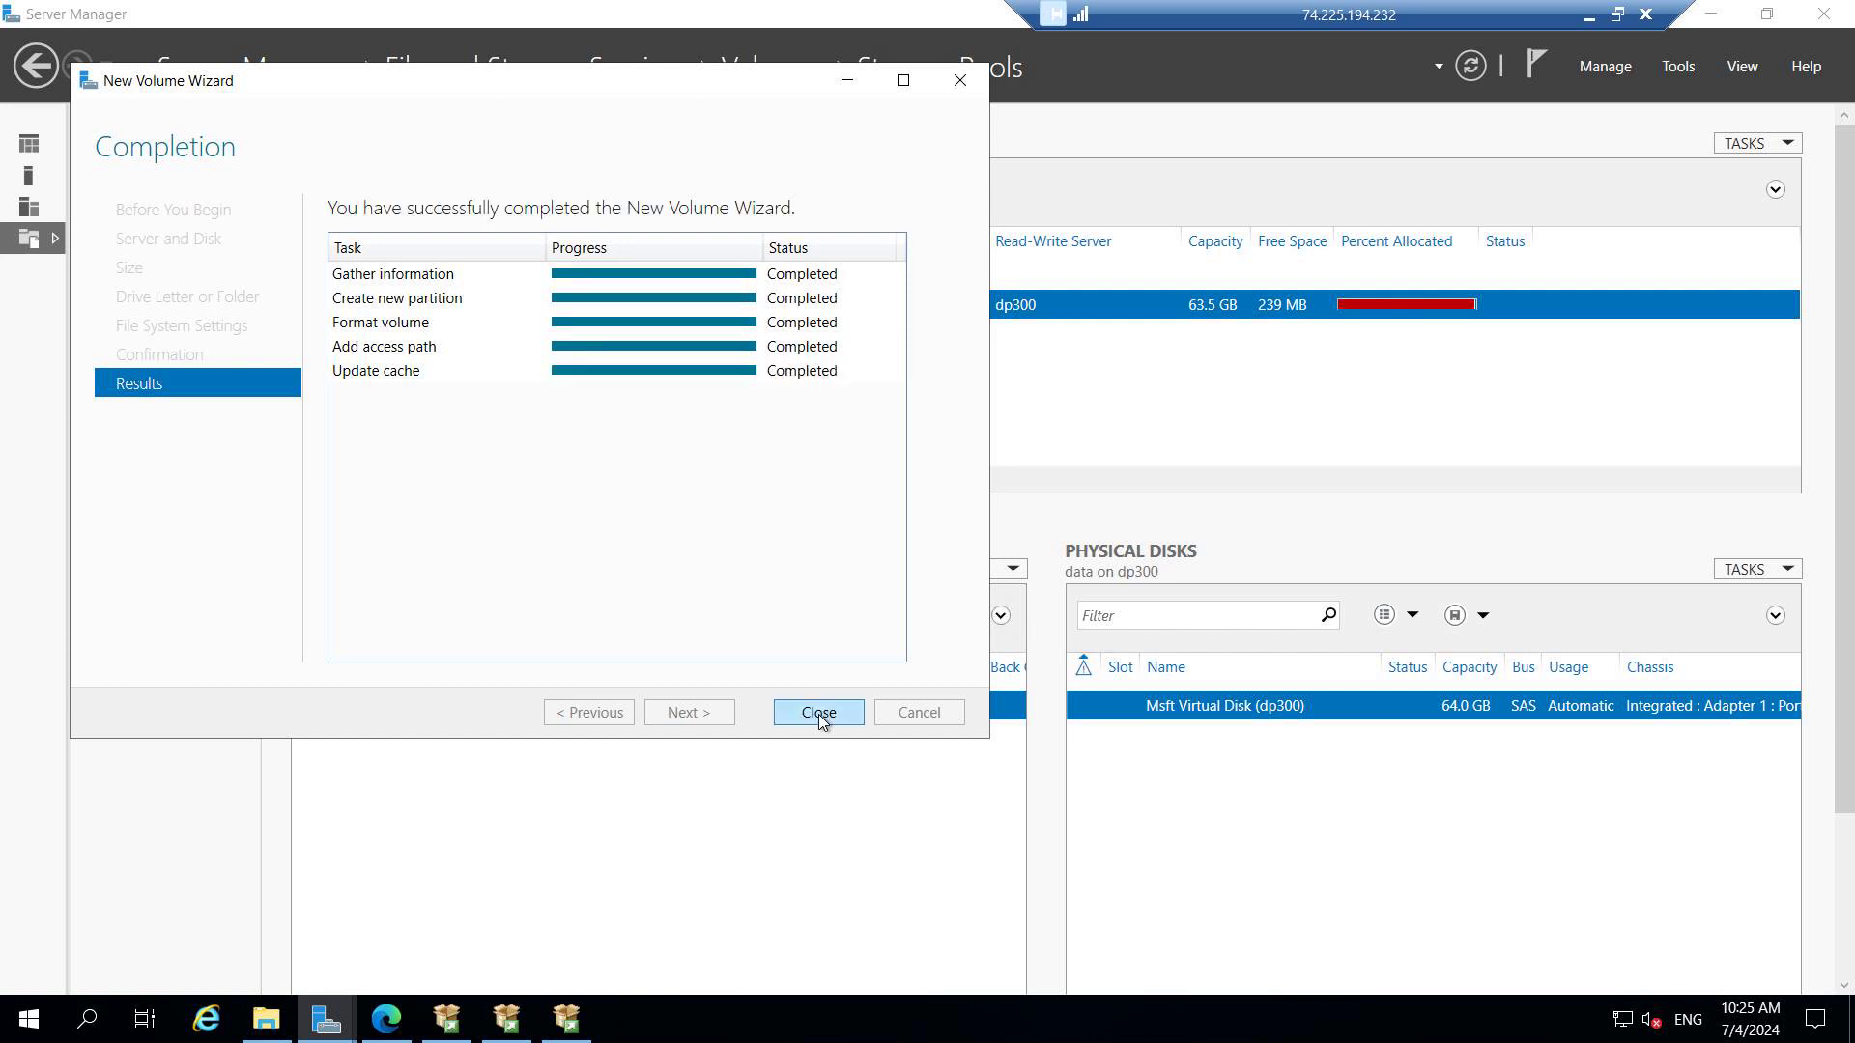
{"action": "left_click", "coordinate": [819, 715]}
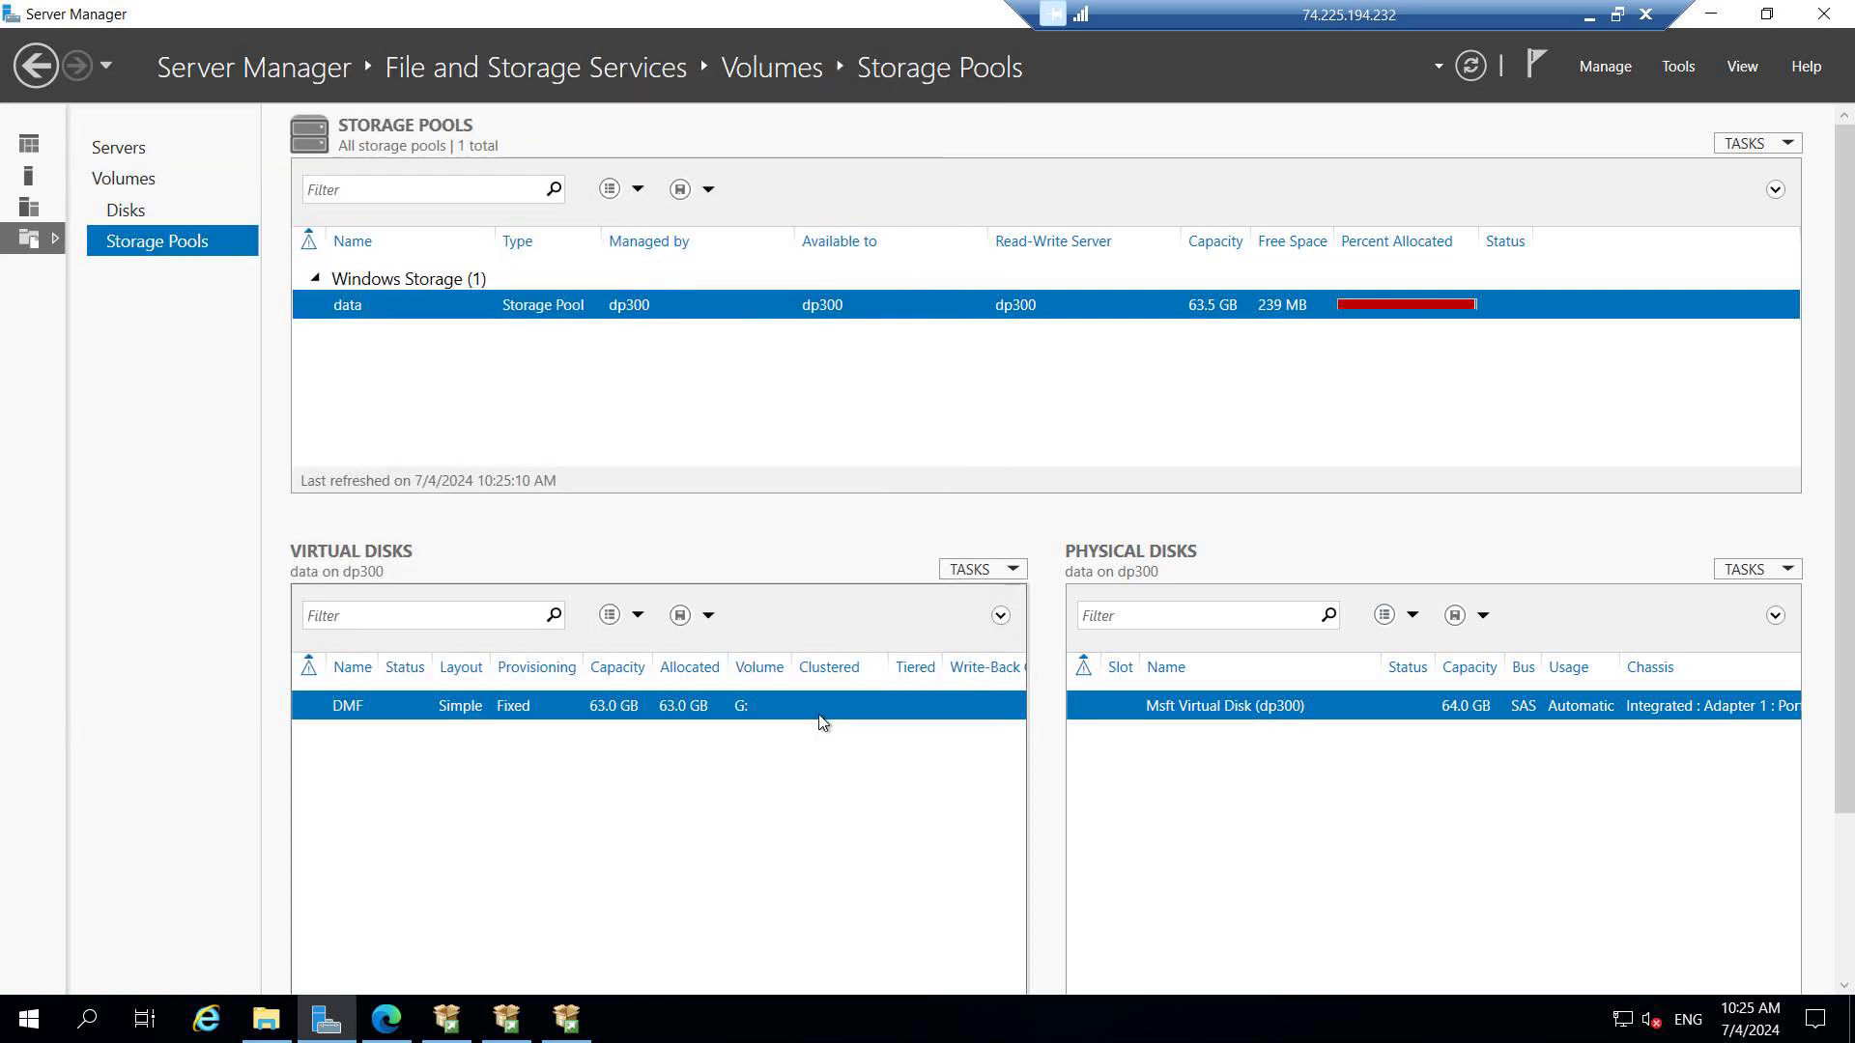
Step: Examine the server's disk list and the DataFile volume's disk details, and close Server Manager
{"action": "left_click", "coordinate": [127, 211]}
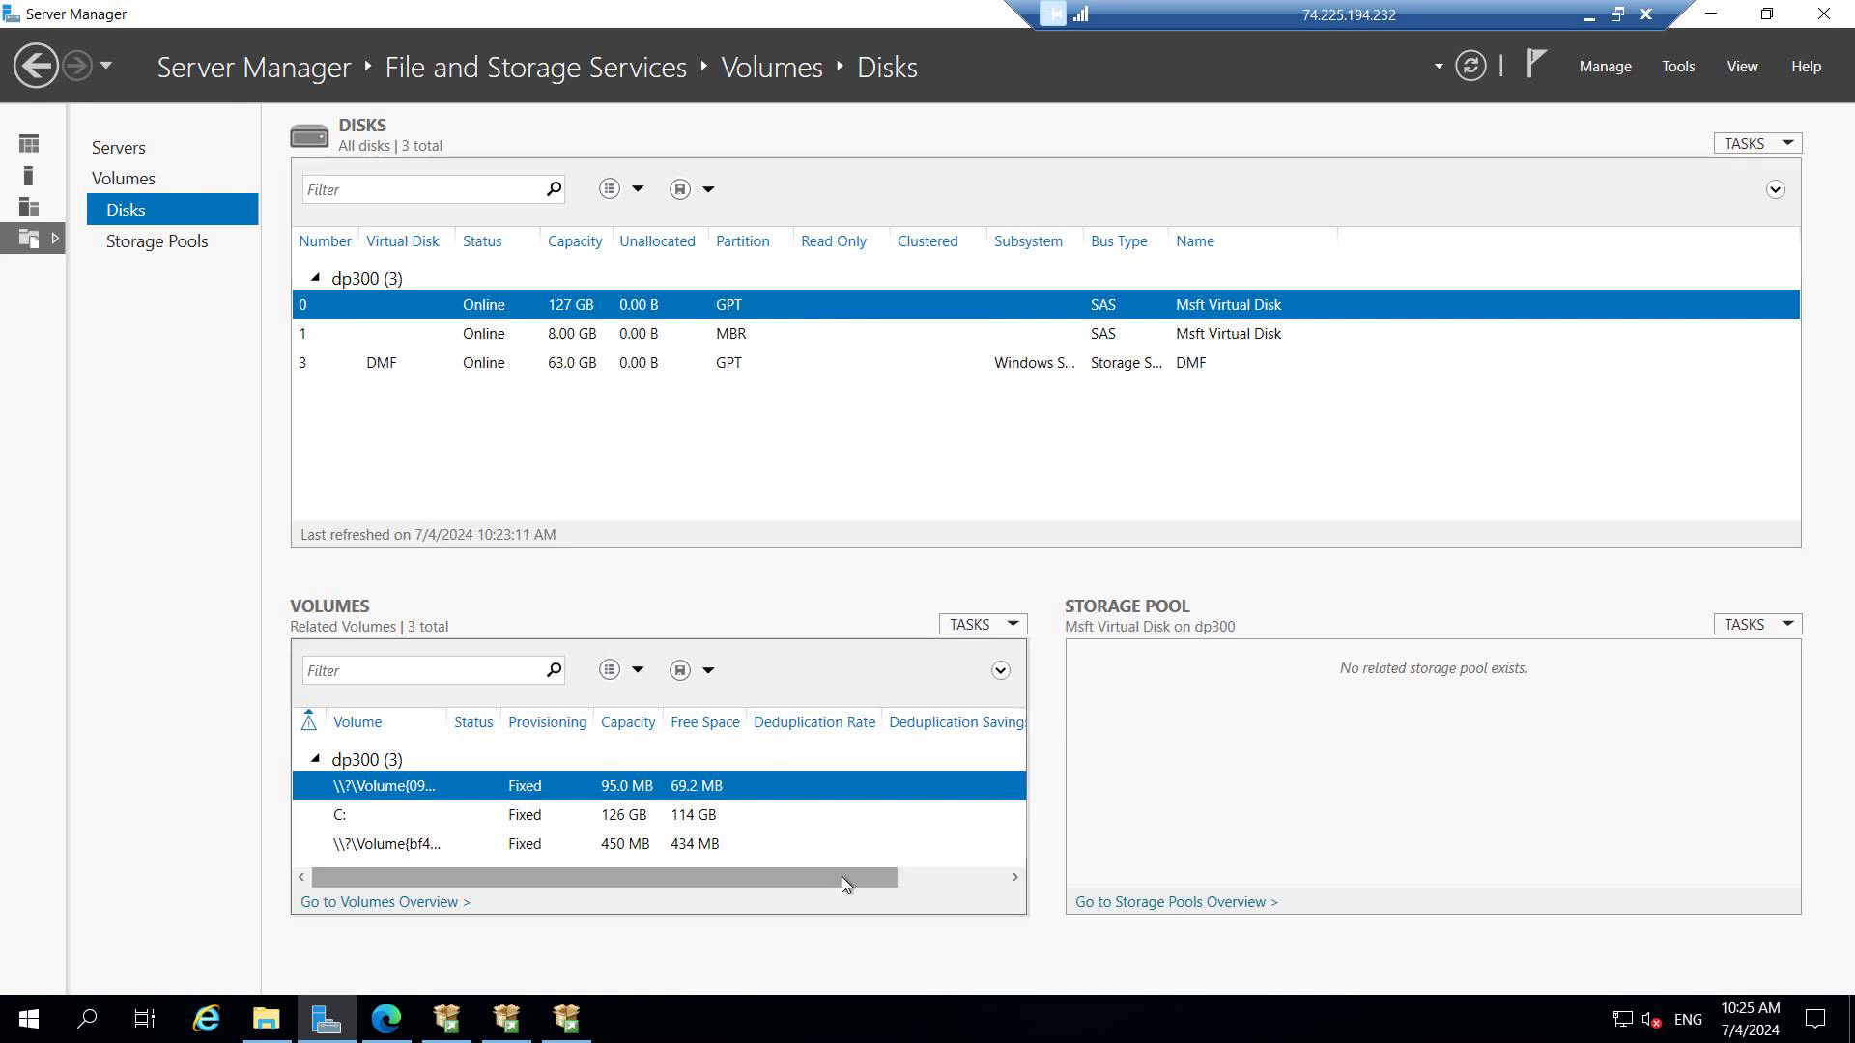
{"action": "left_click_drag", "start_coordinate": [843, 877], "coordinate": [716, 878]}
{"action": "left_click", "coordinate": [124, 184]}
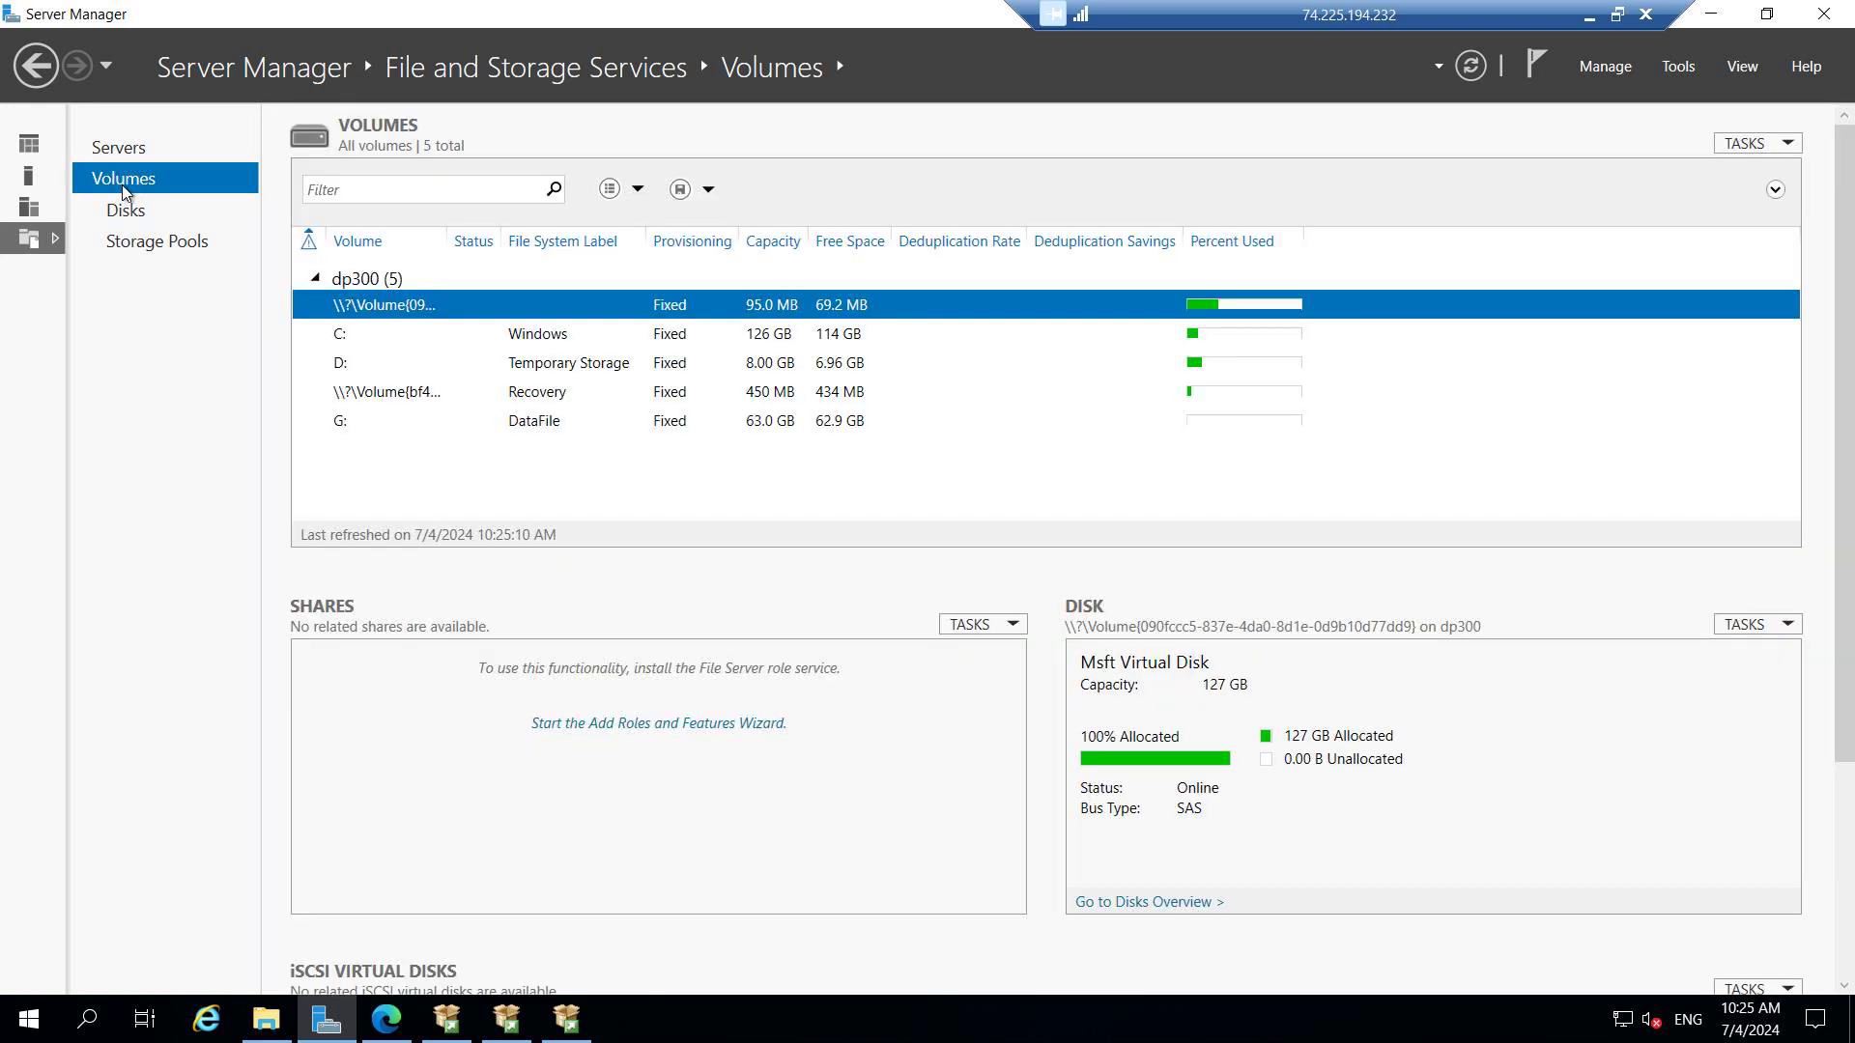
{"action": "left_click", "coordinate": [536, 432]}
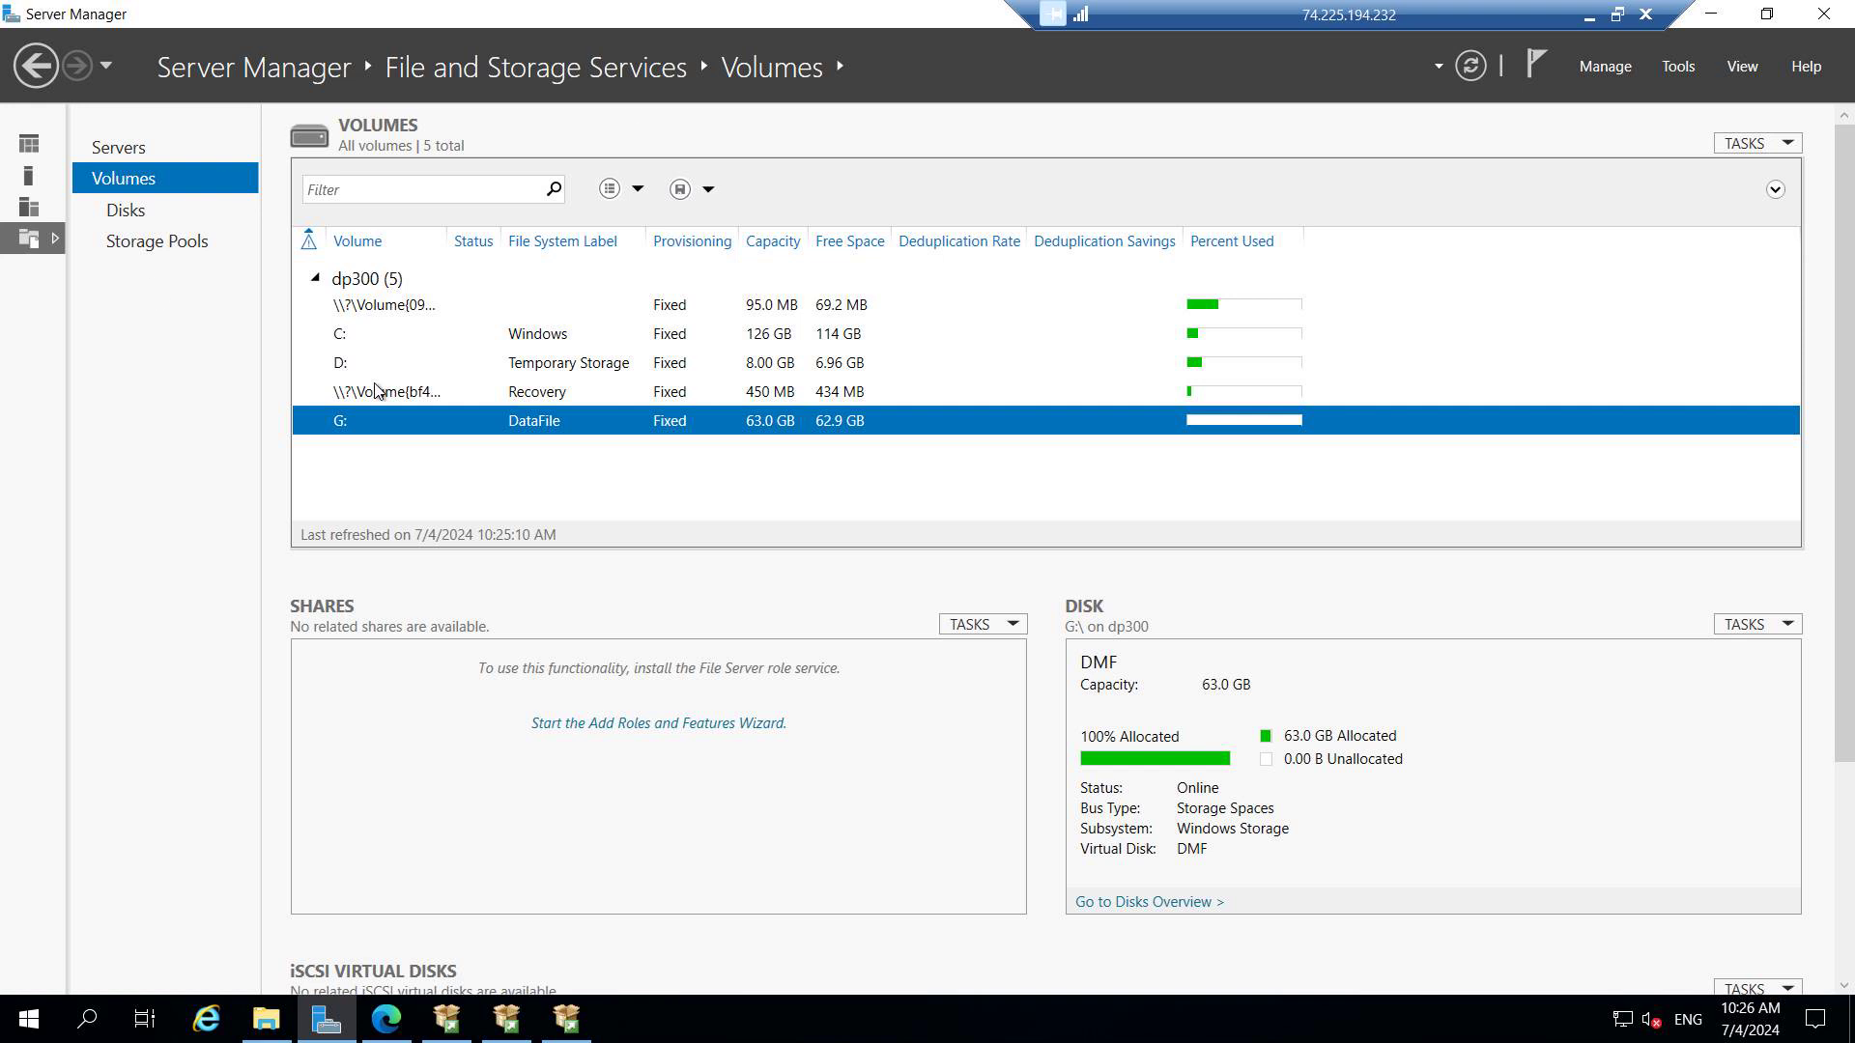
{"action": "left_click", "coordinate": [1823, 15]}
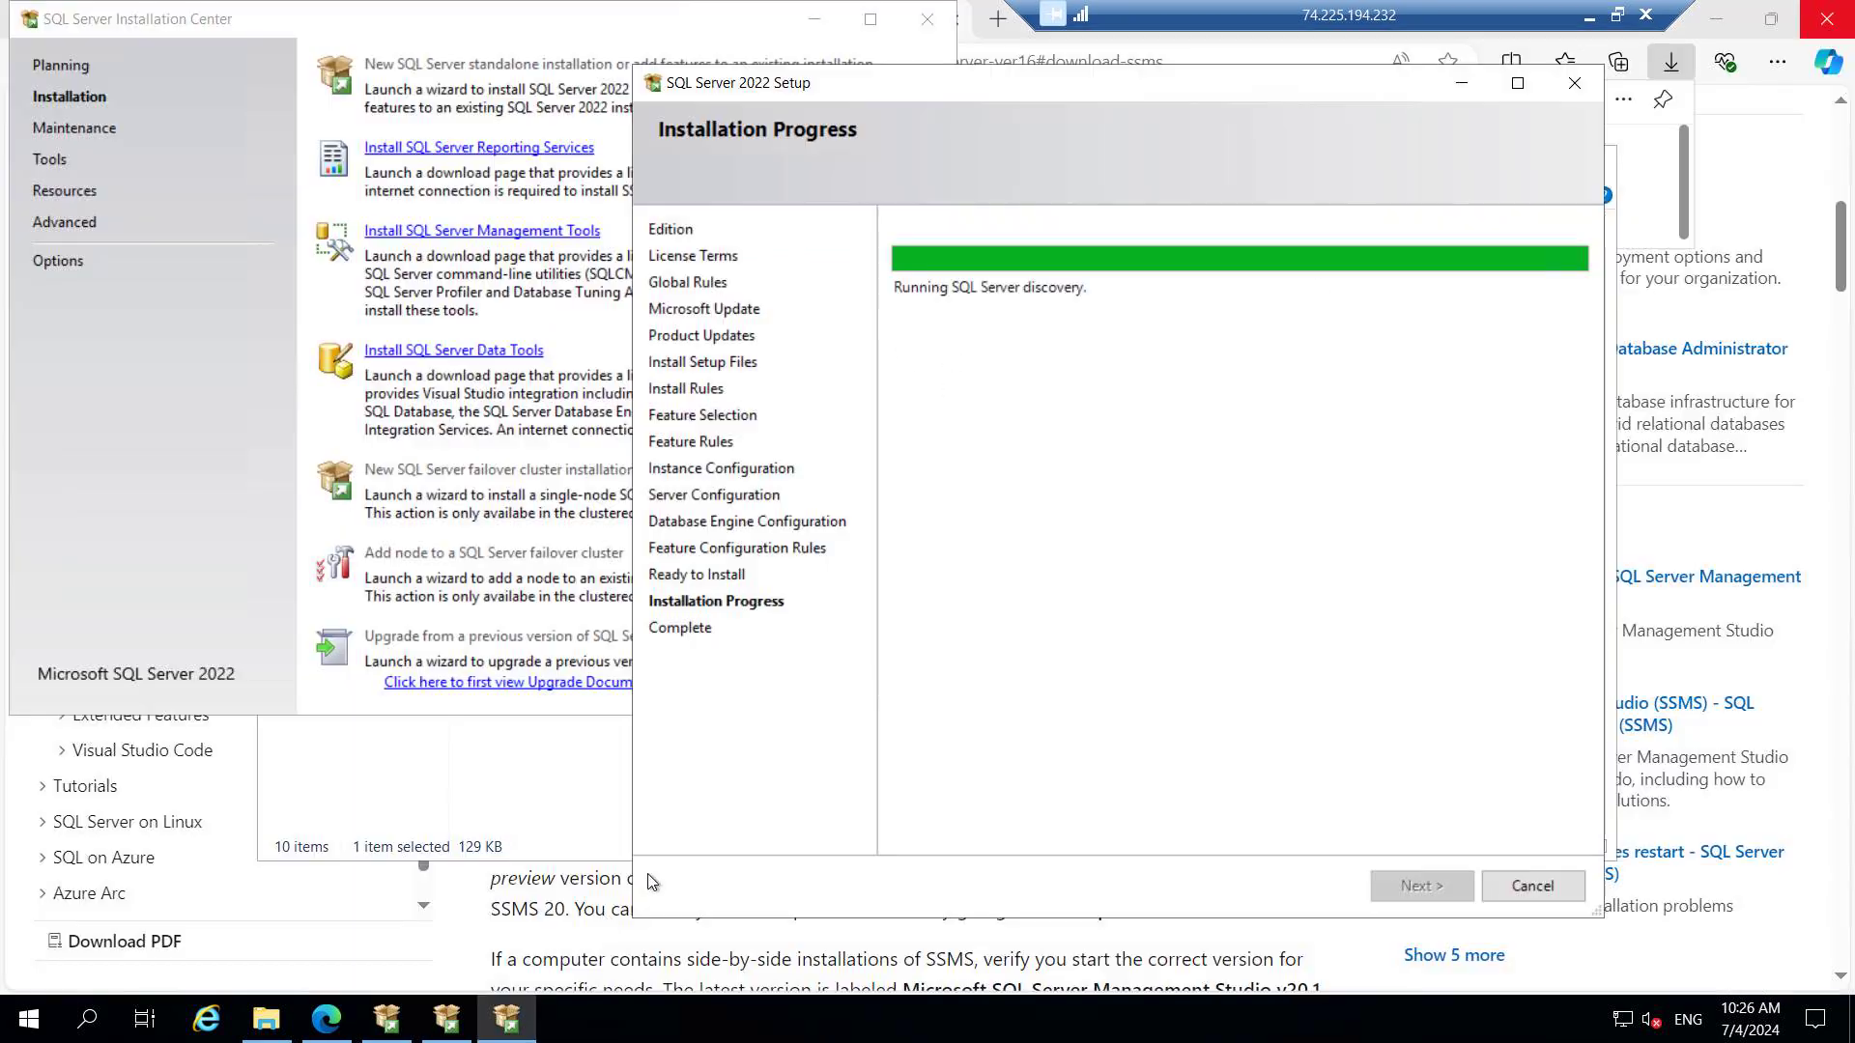
Step: Inspect the contents of the Temporary Storage (D:) and DataFile (G:) drives in File Explorer
{"action": "left_click", "coordinate": [268, 1026]}
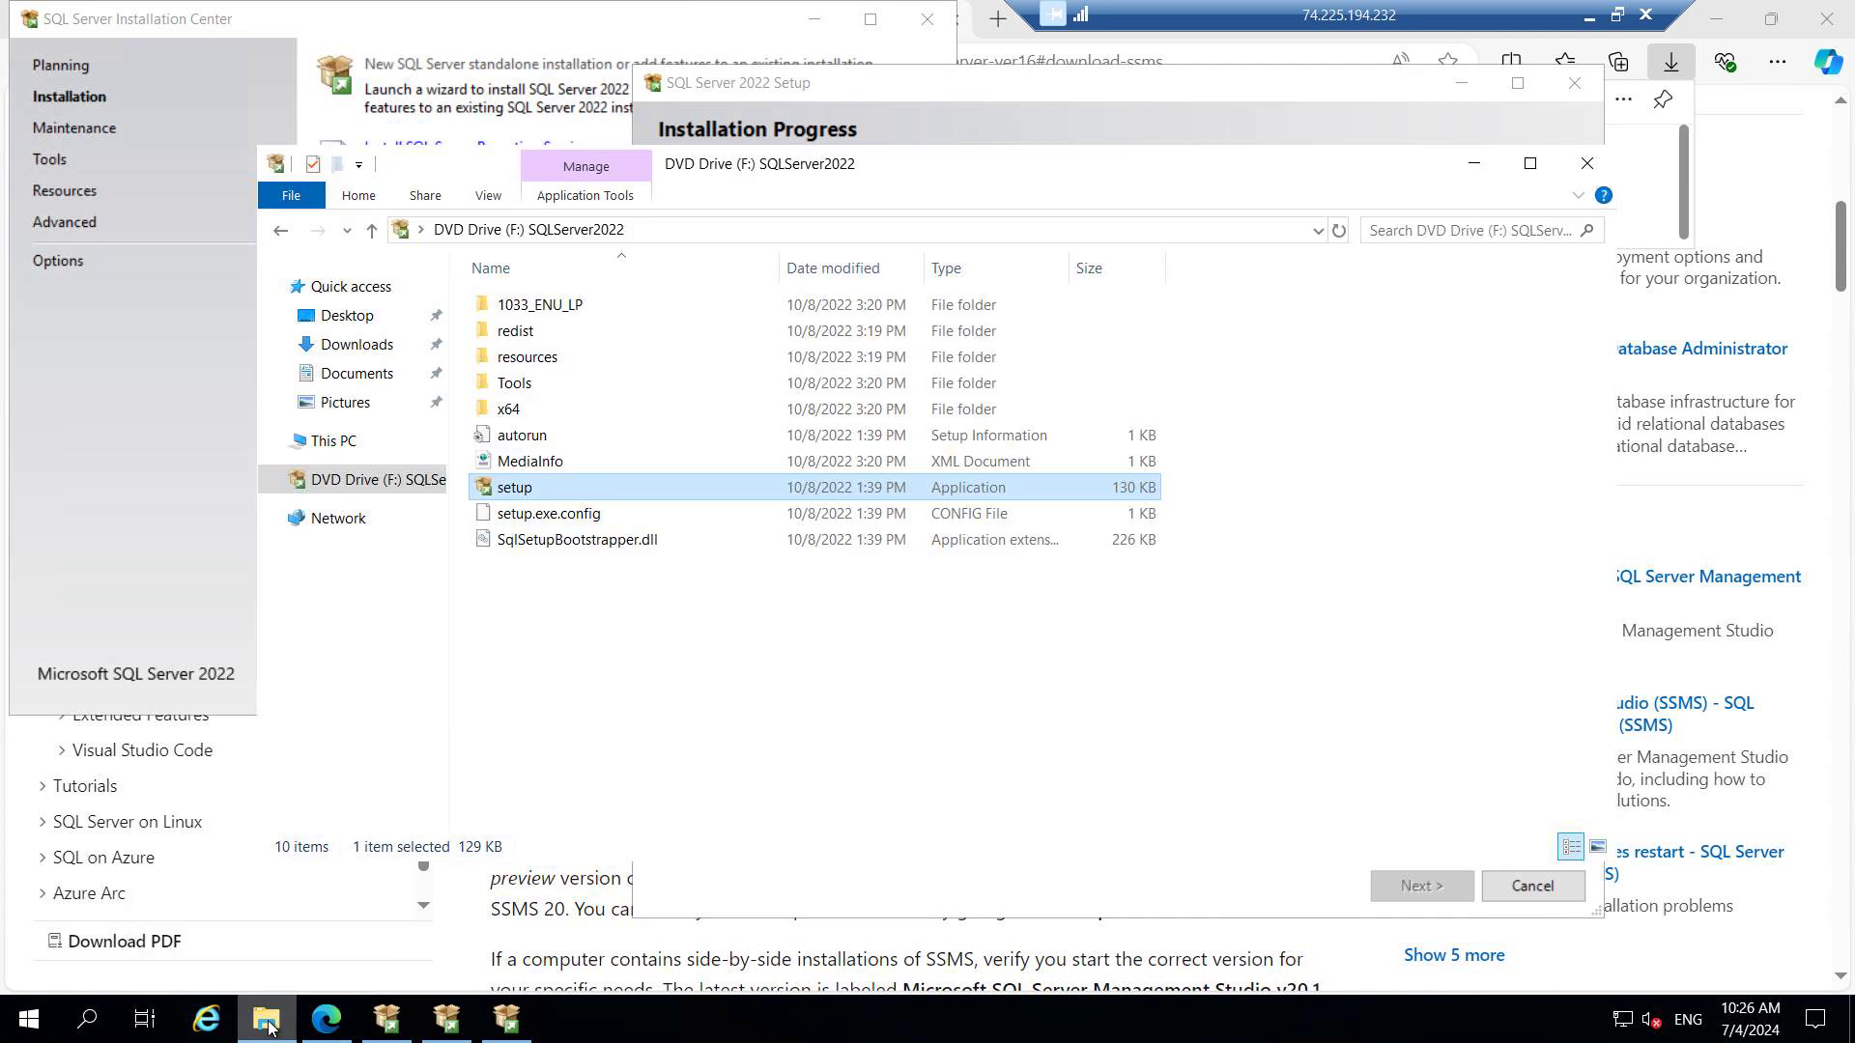
{"action": "left_click", "coordinate": [337, 447]}
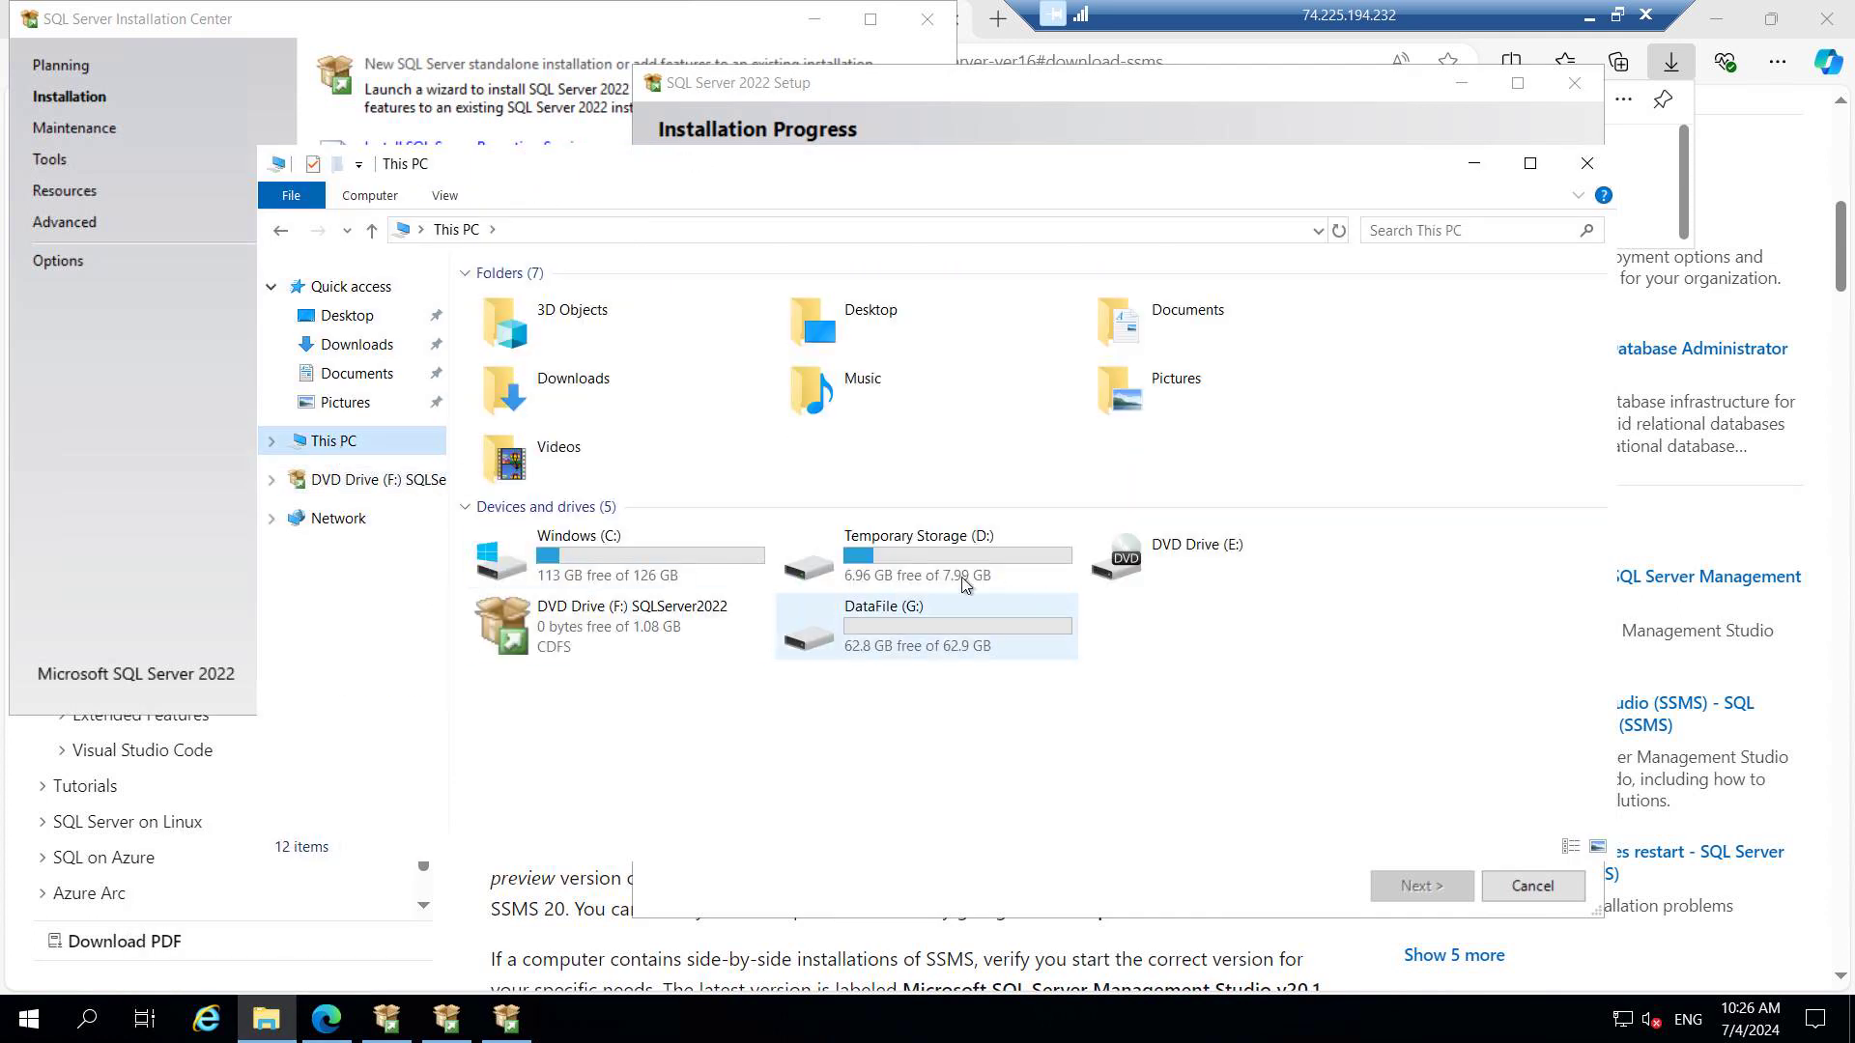
{"action": "double_click", "coordinate": [917, 572]}
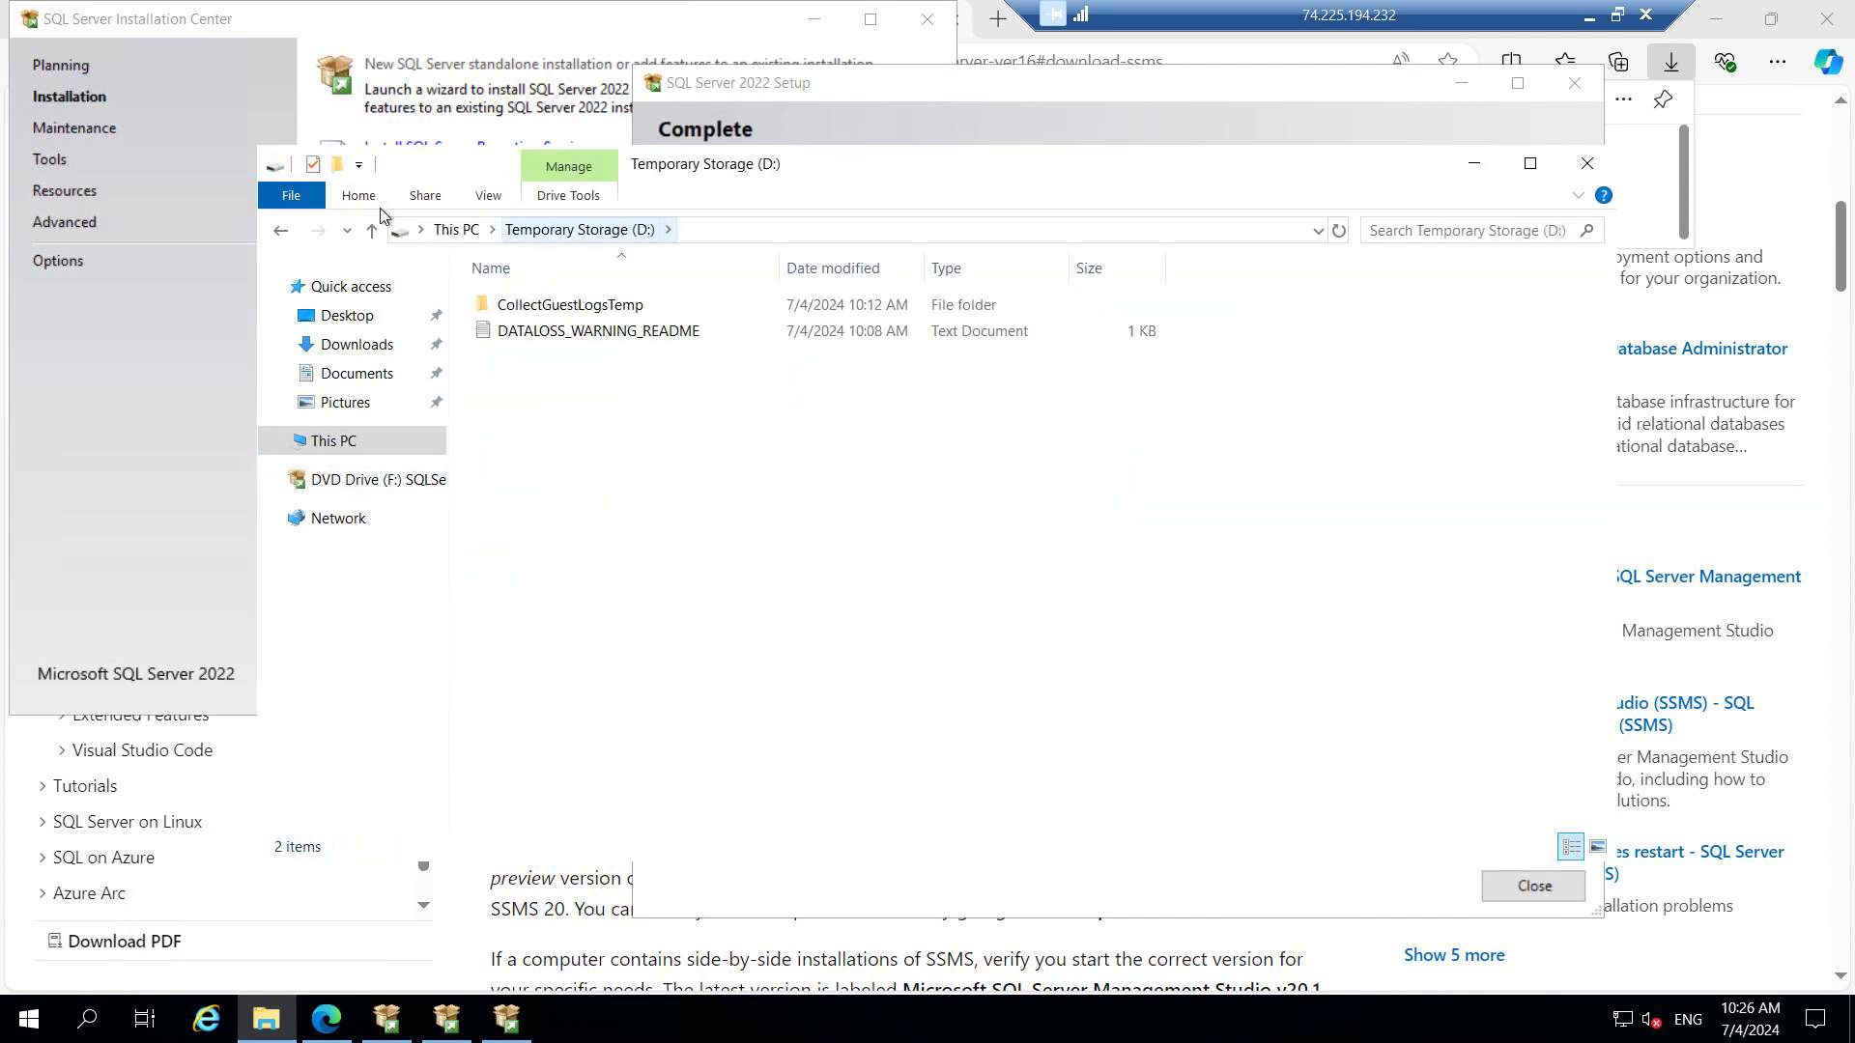
{"action": "left_click", "coordinate": [280, 230]}
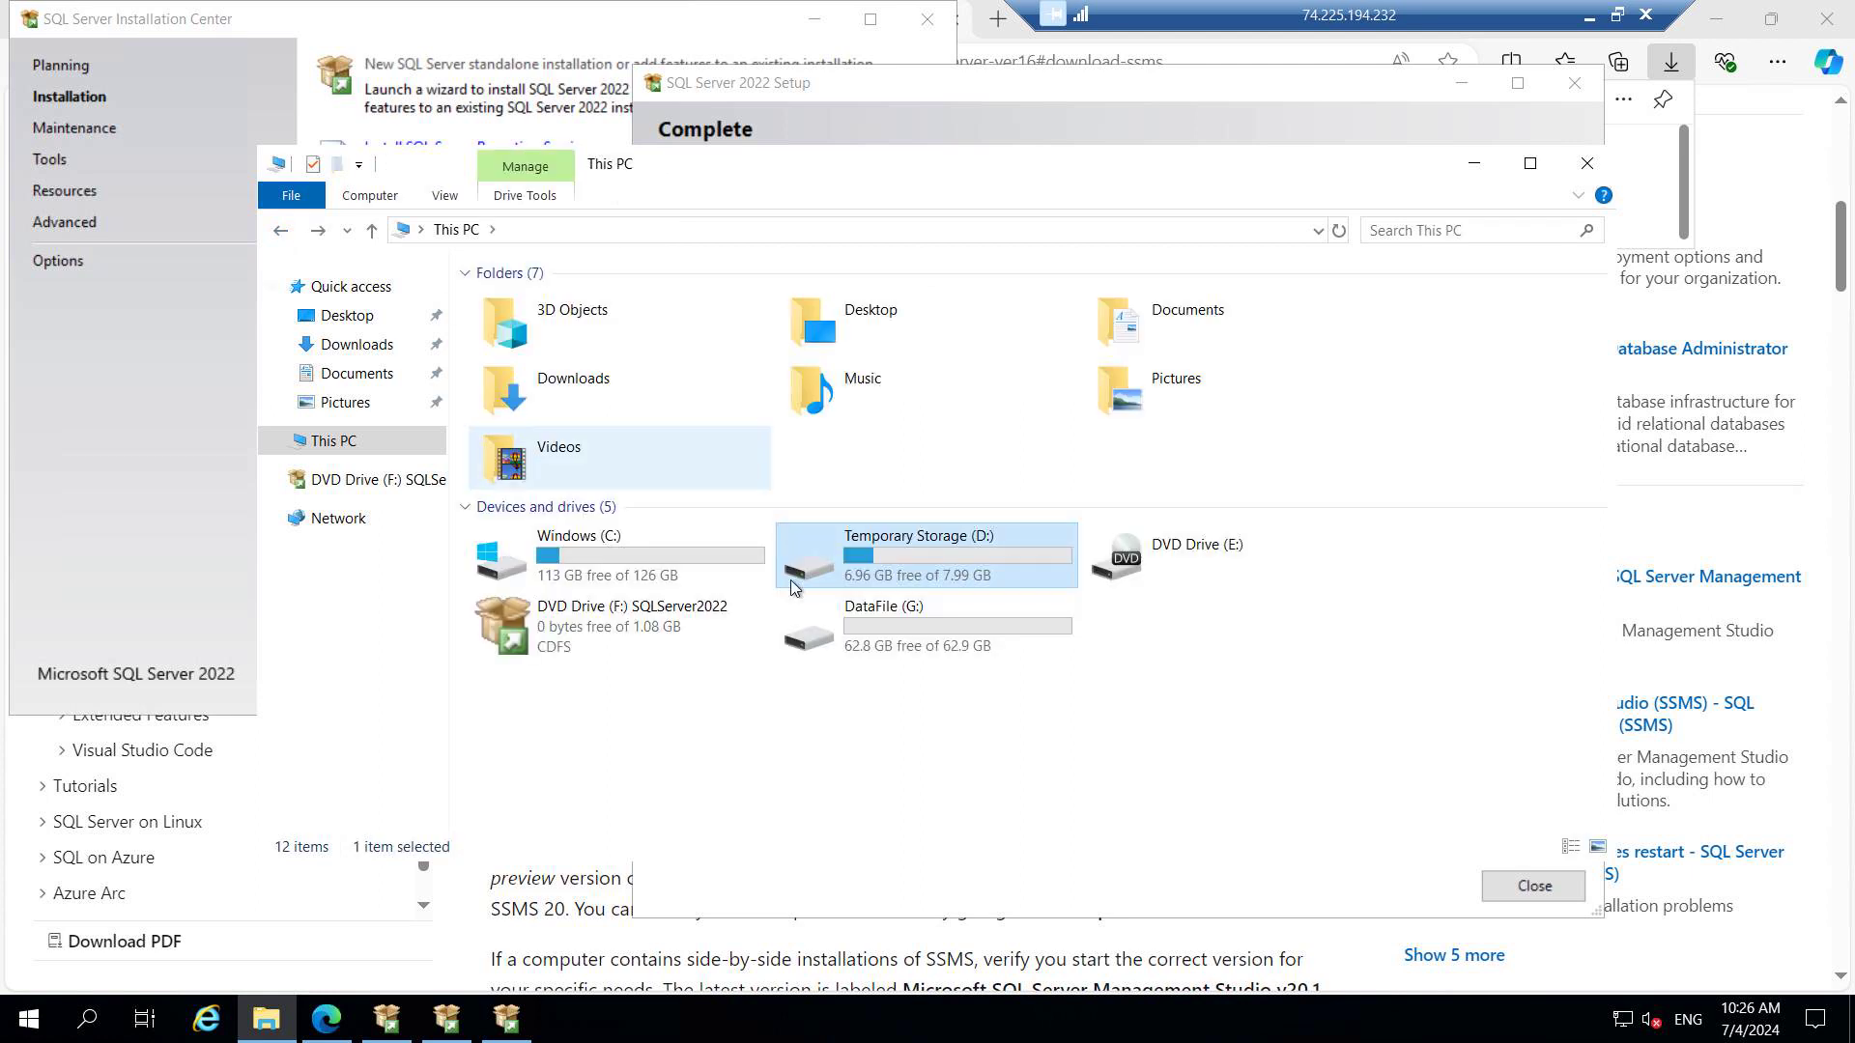
{"action": "double_click", "coordinate": [879, 630]}
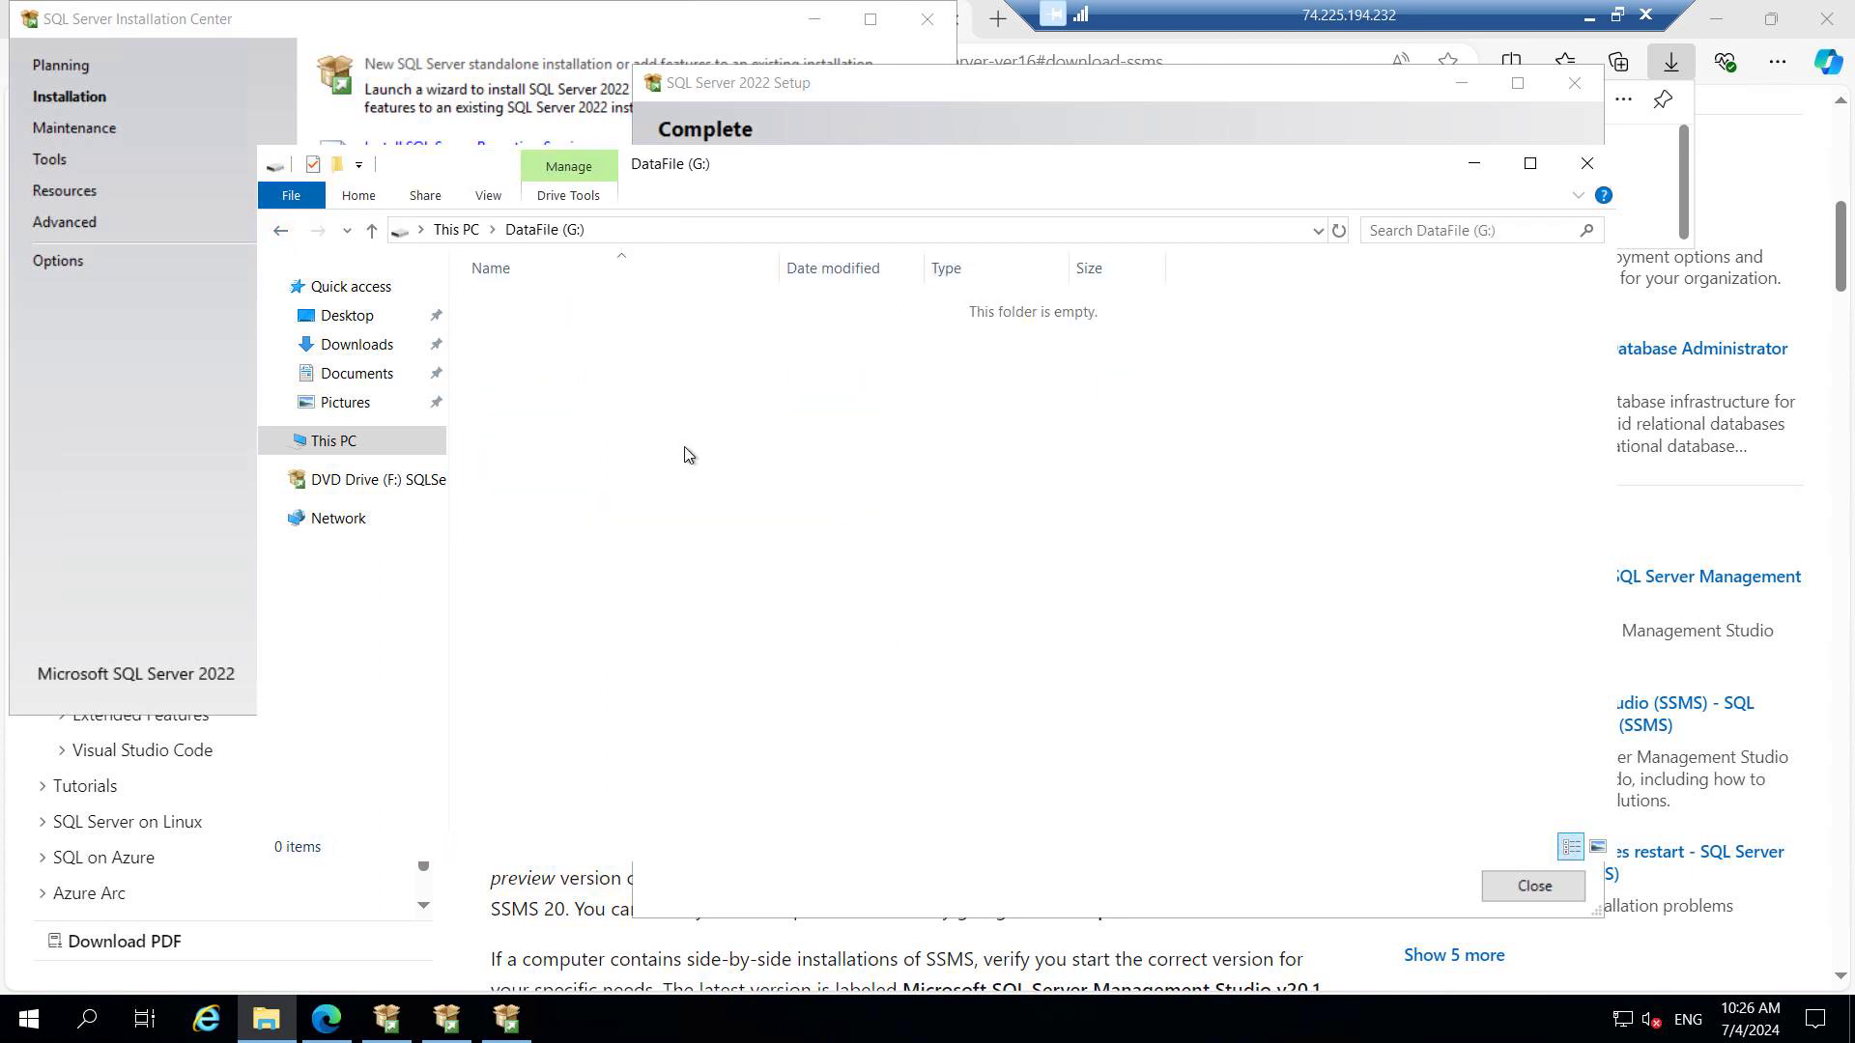
{"action": "right_click", "coordinate": [674, 500]}
{"action": "left_click", "coordinate": [748, 592]}
Step: Close File Explorer and the completed SQL Server 2022 setup wizard
{"action": "left_click", "coordinate": [1596, 170]}
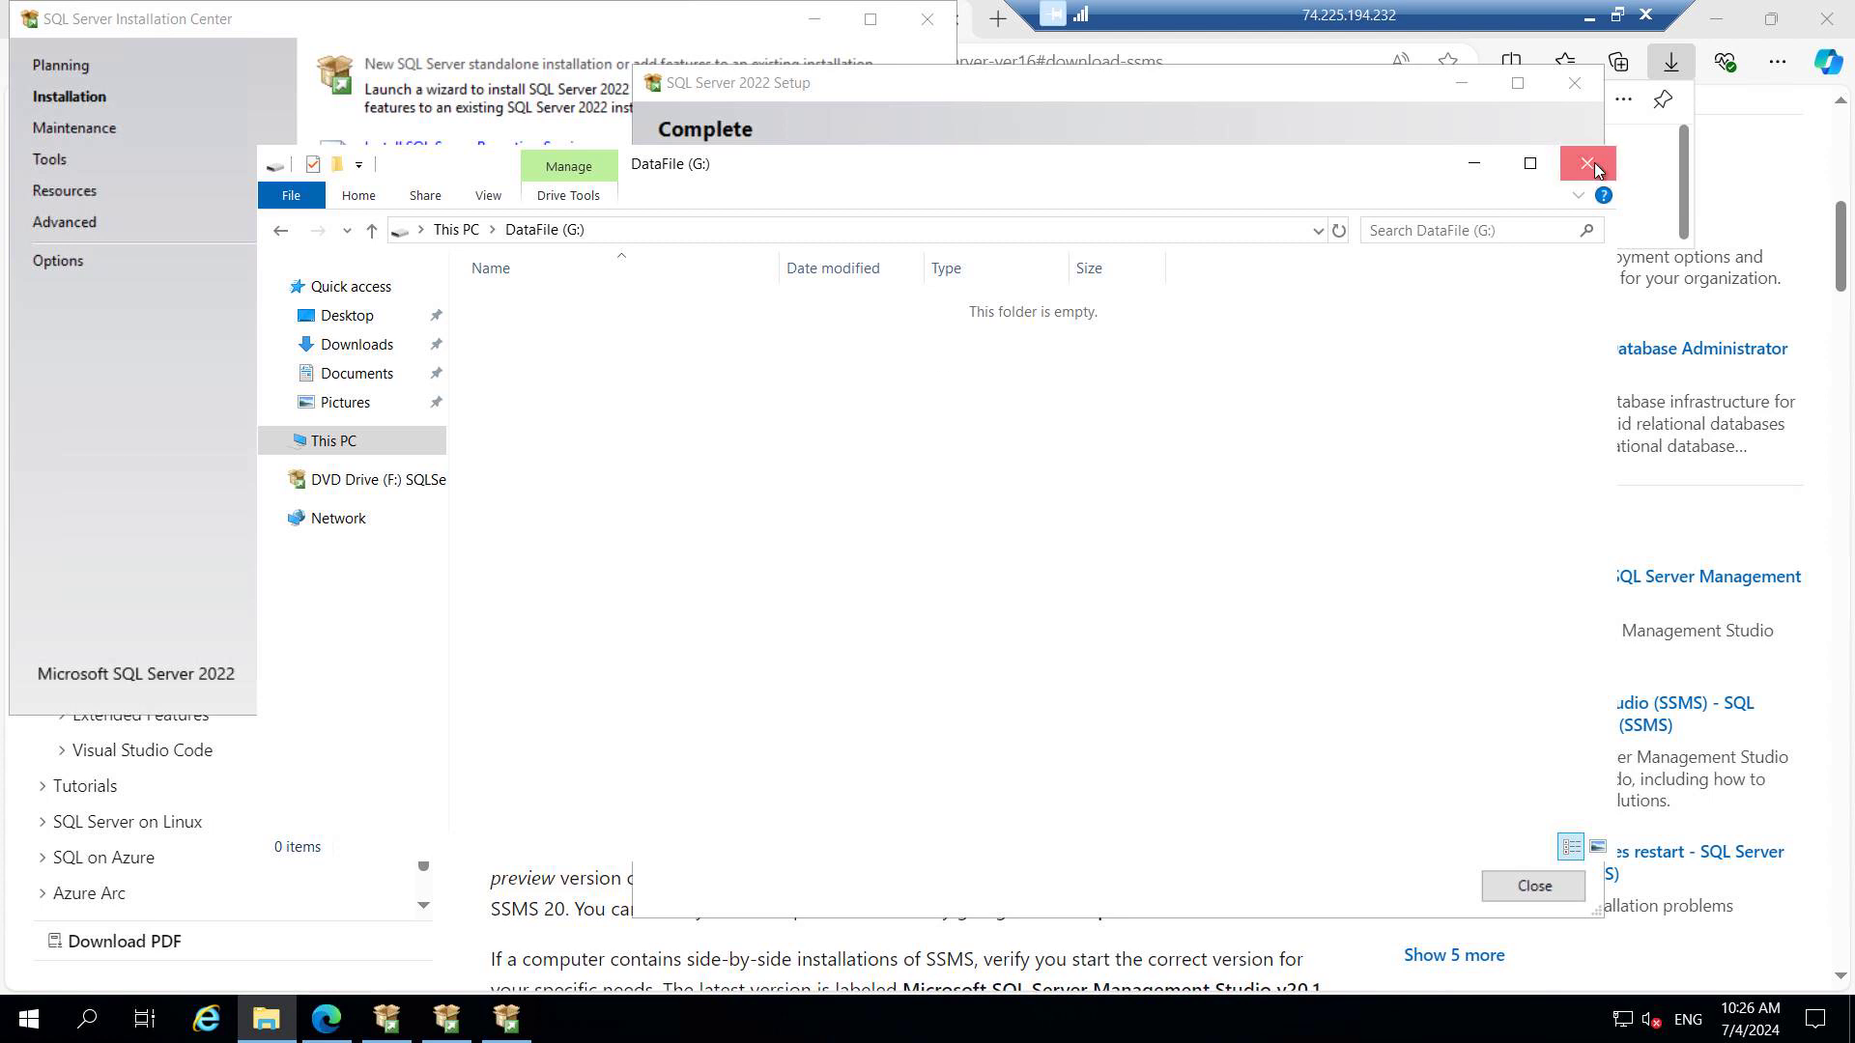
{"action": "left_click", "coordinate": [1524, 893]}
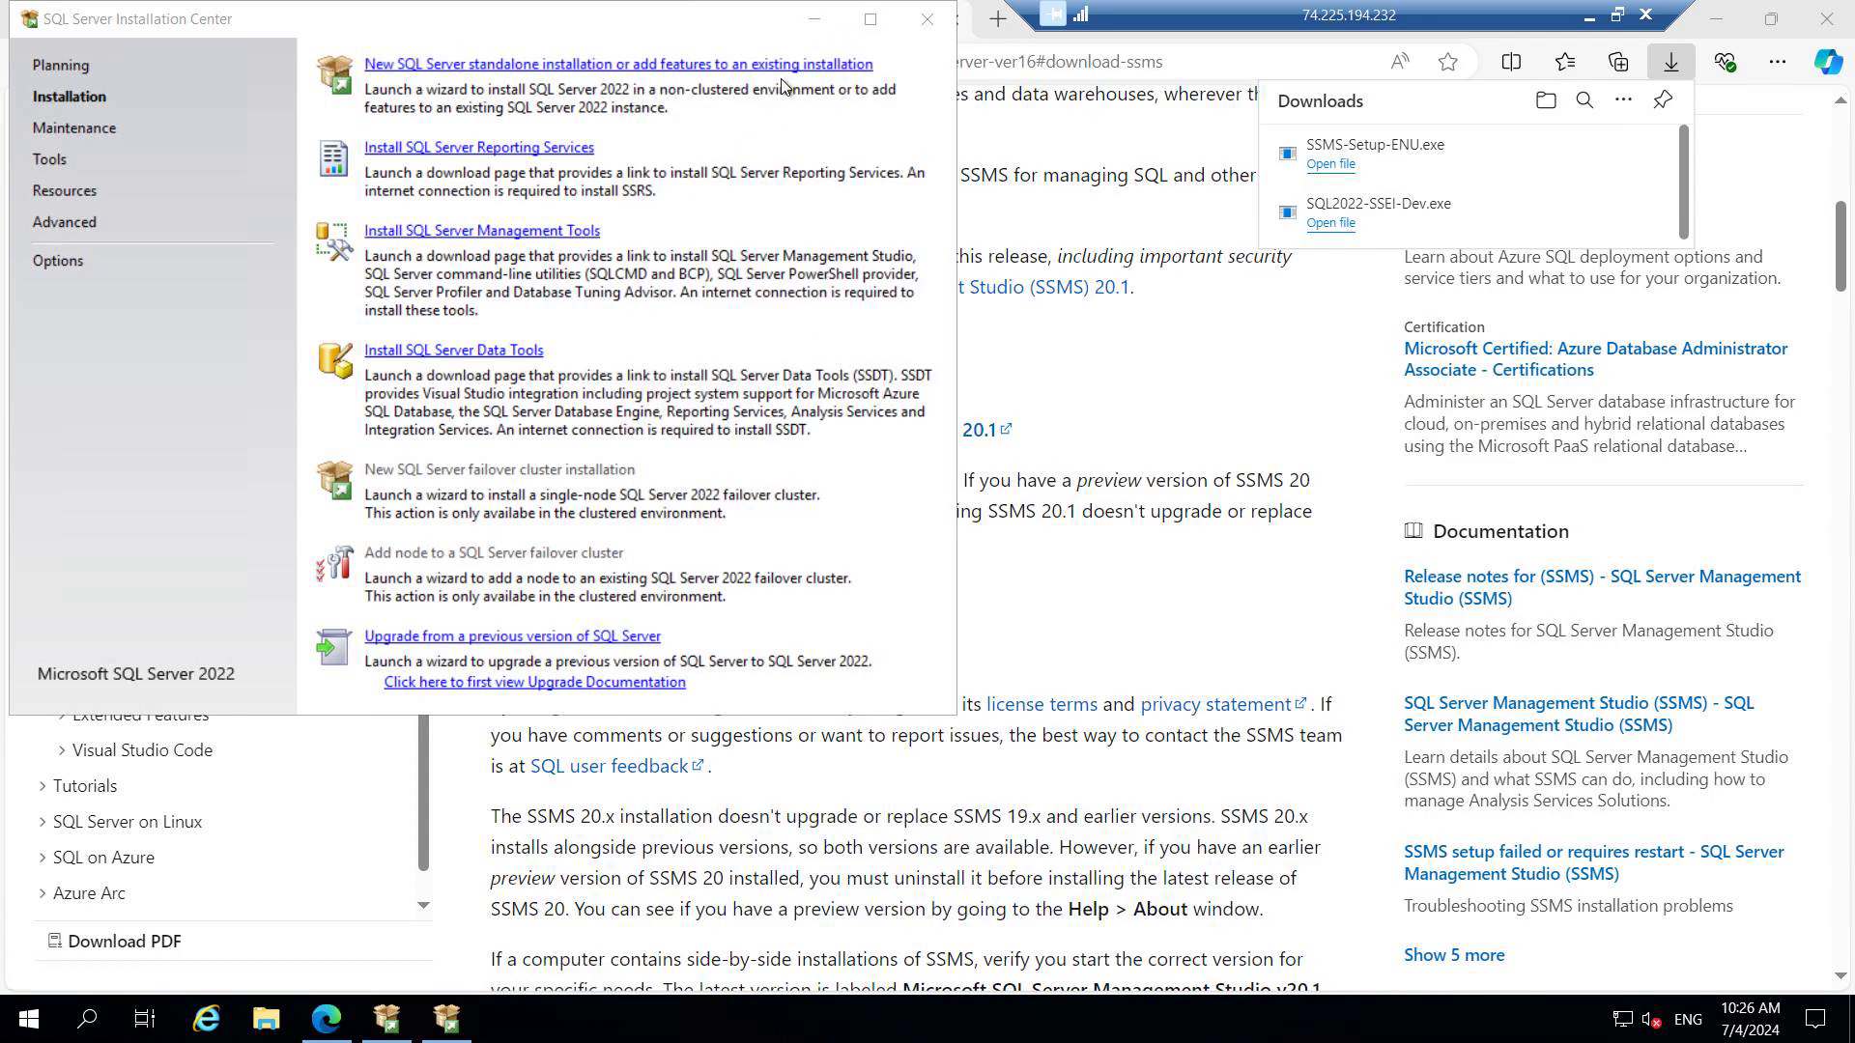
Step: Launch the downloaded SSMS-Setup-ENU.exe and install SQL Server Management Studio 20.1 in the default location
{"action": "left_click", "coordinate": [1332, 168]}
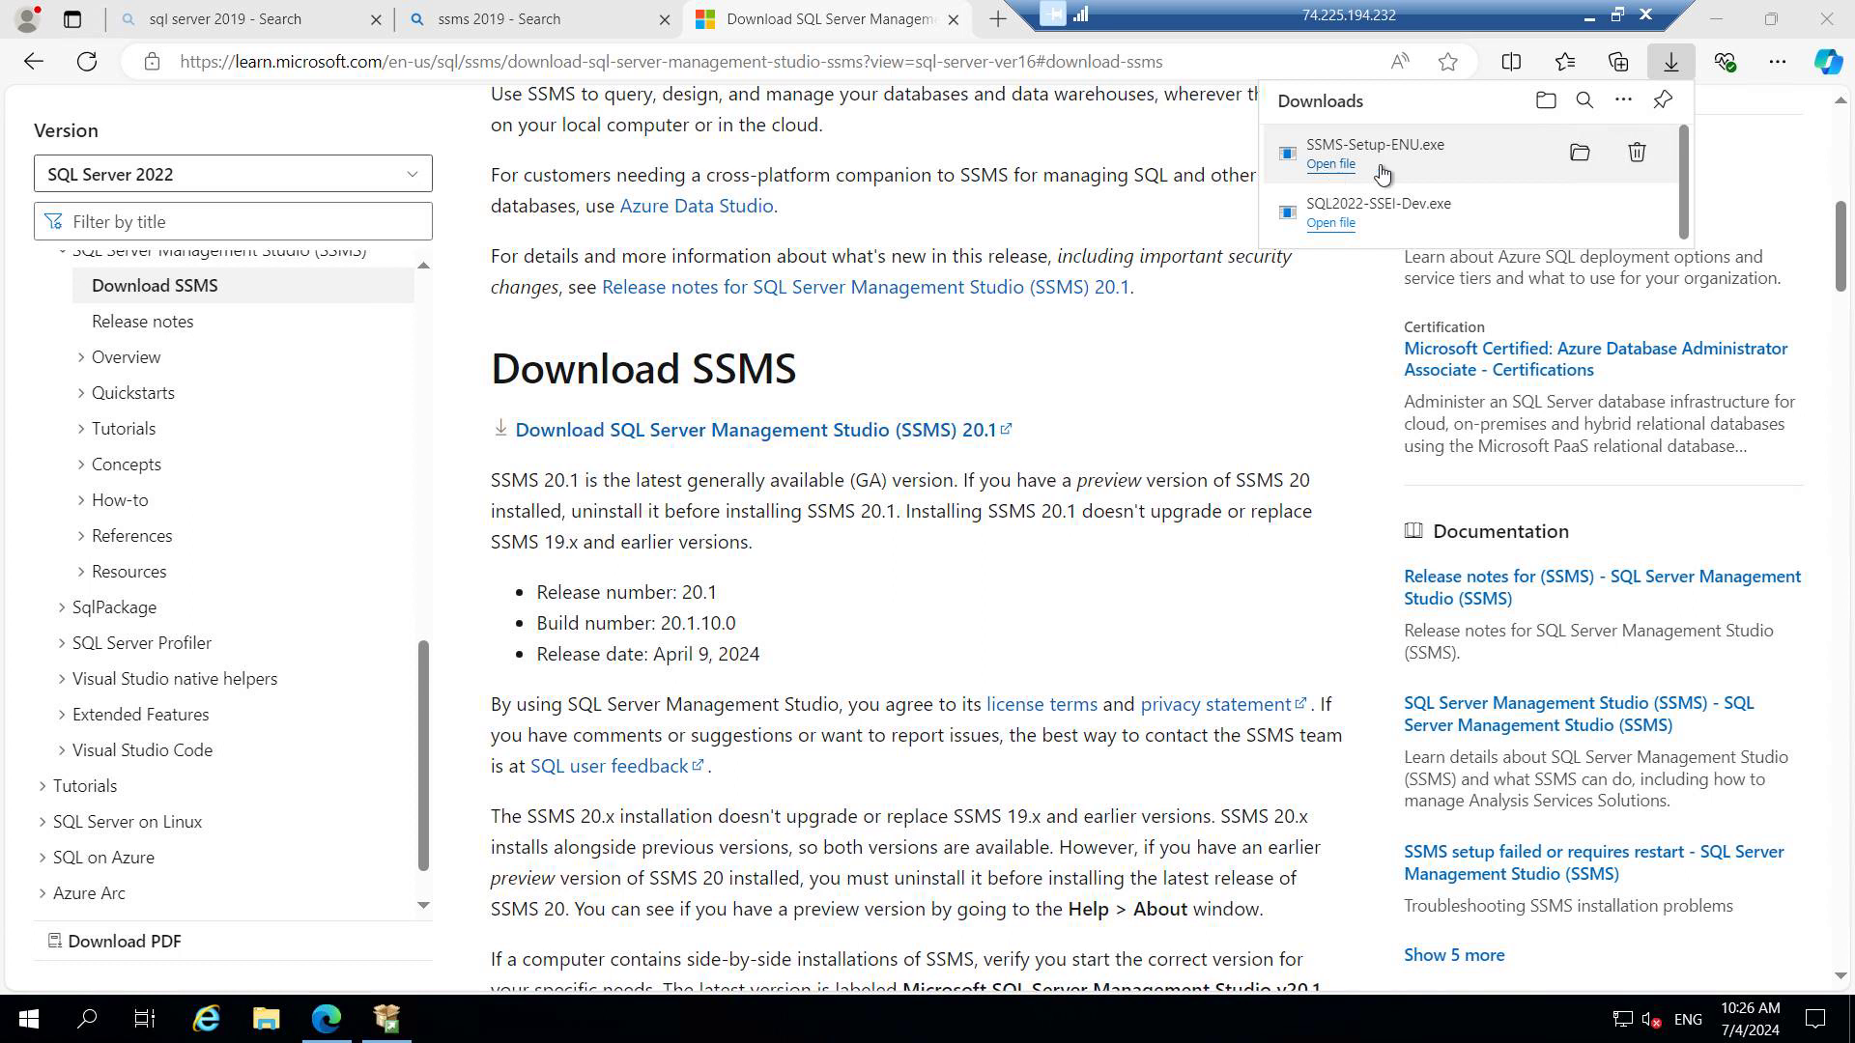
{"action": "left_click", "coordinate": [1582, 157]}
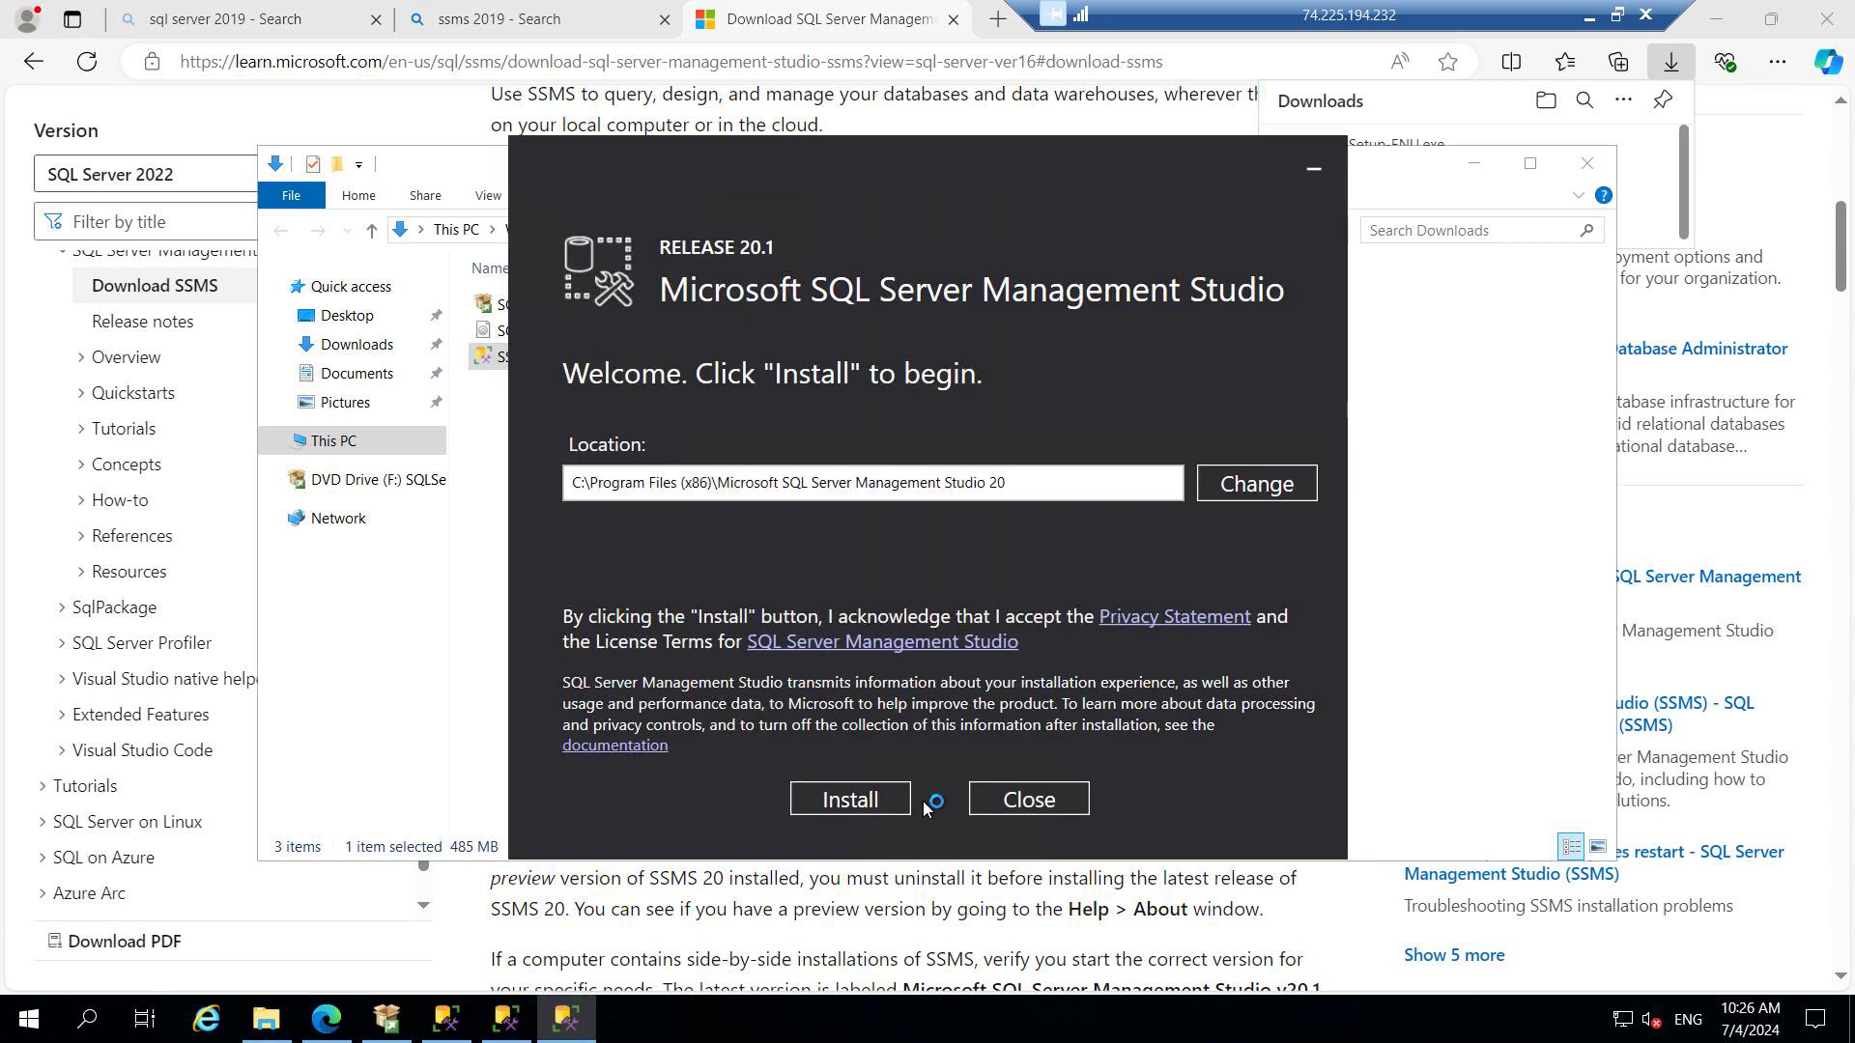
{"action": "left_click", "coordinate": [860, 800]}
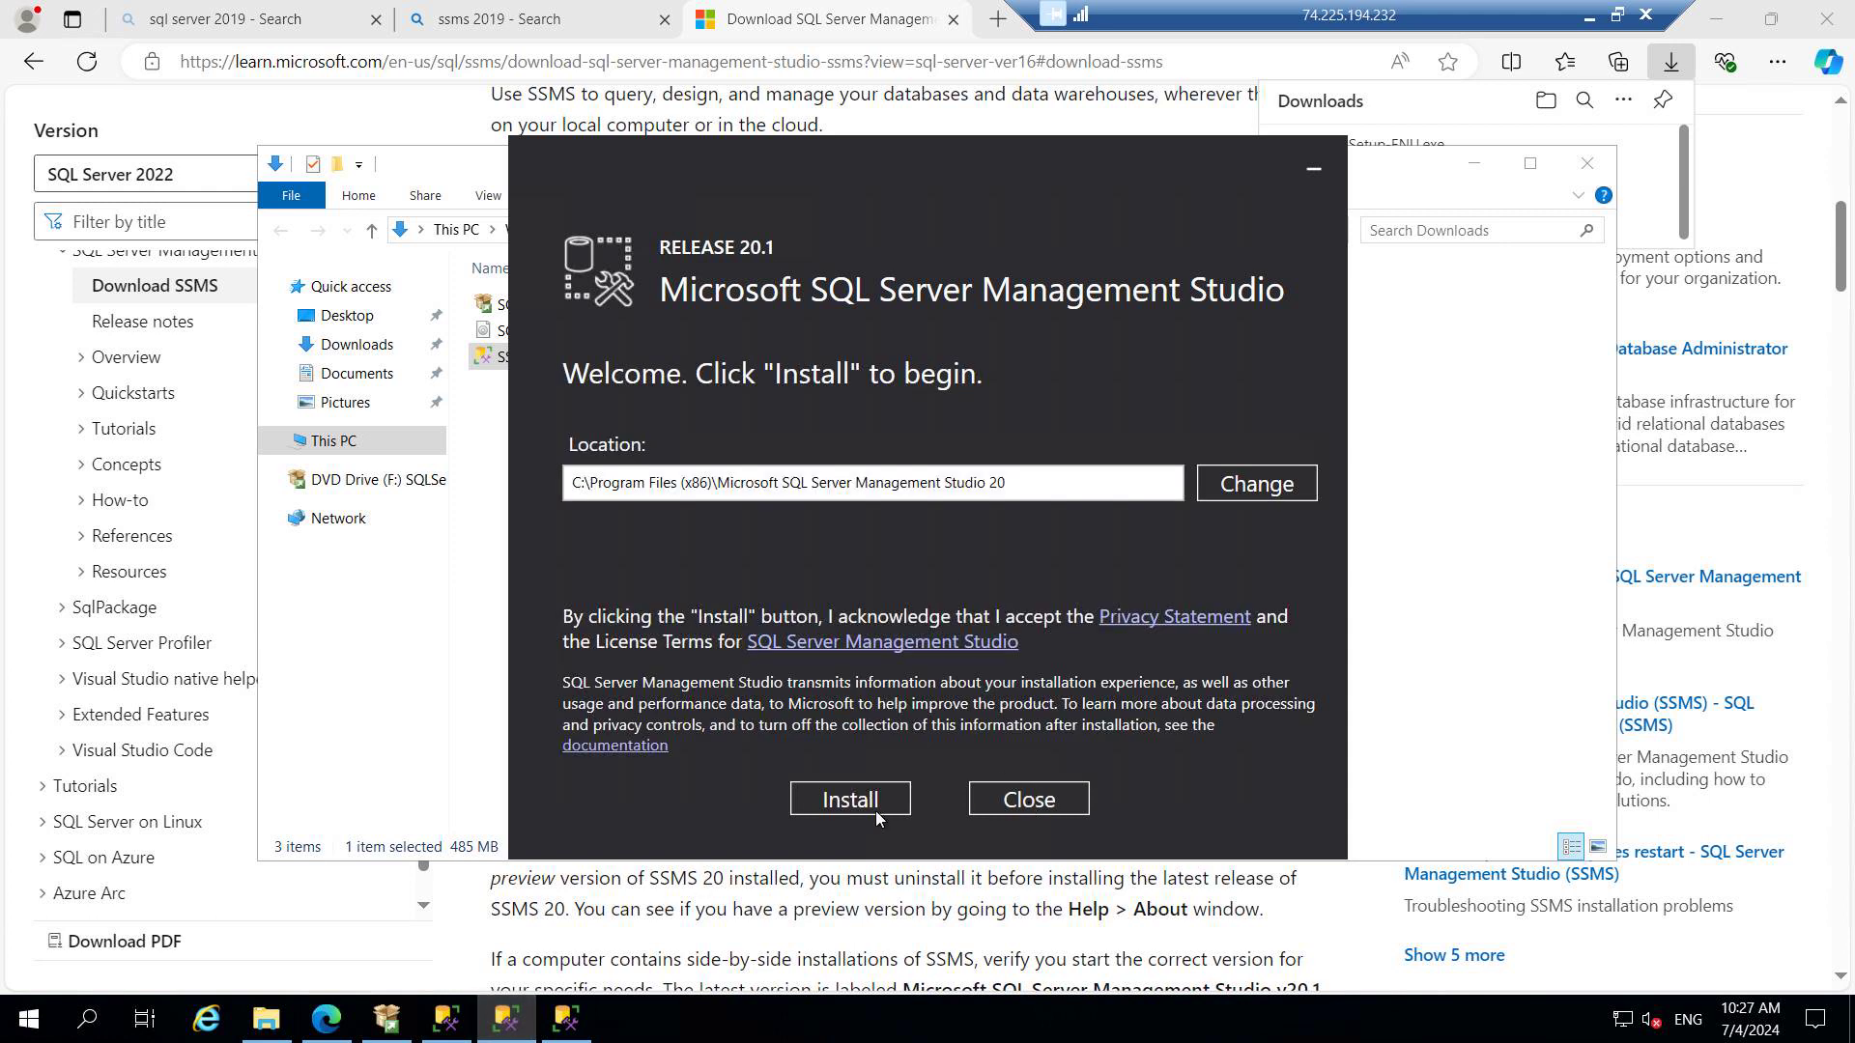
Step: Close the duplicate SSMS installer, the finished SQL Server 2022 Developer download window and the VM's browser
{"action": "left_click", "coordinate": [451, 1020]}
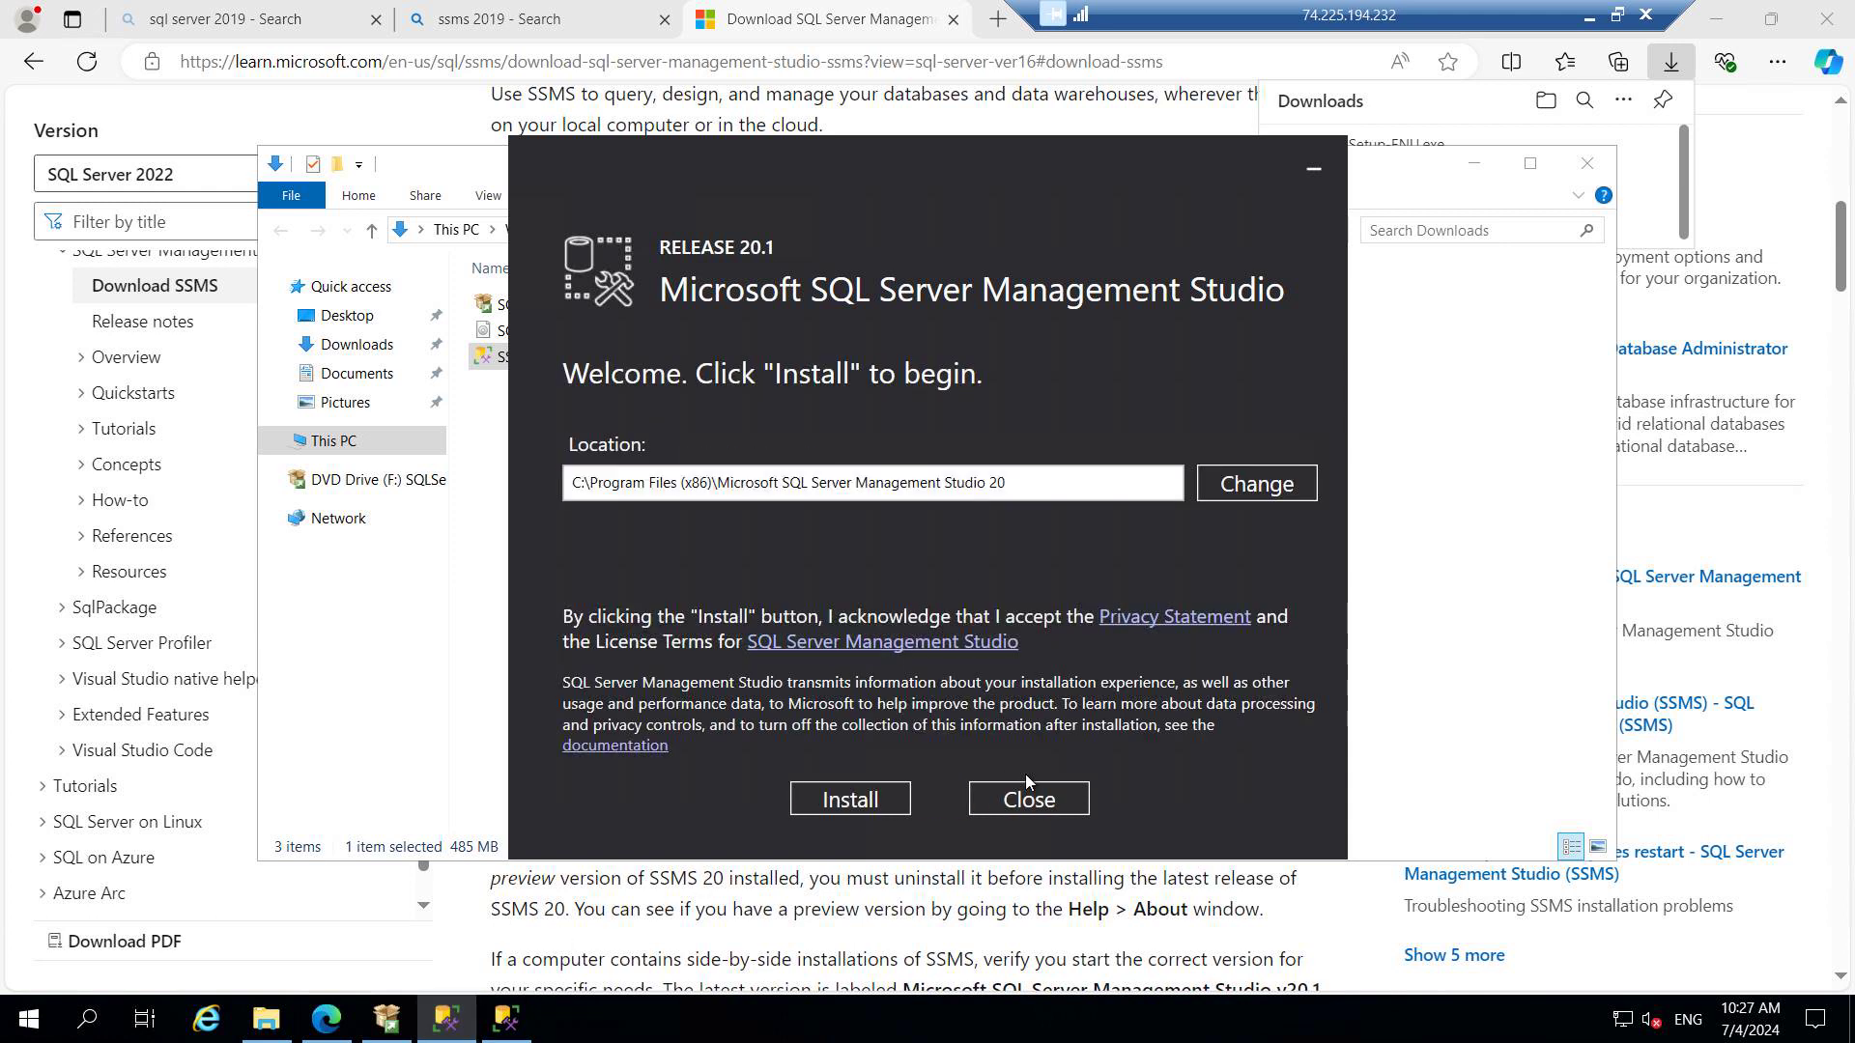
{"action": "left_click", "coordinate": [1029, 802]}
{"action": "left_click", "coordinate": [386, 1024]}
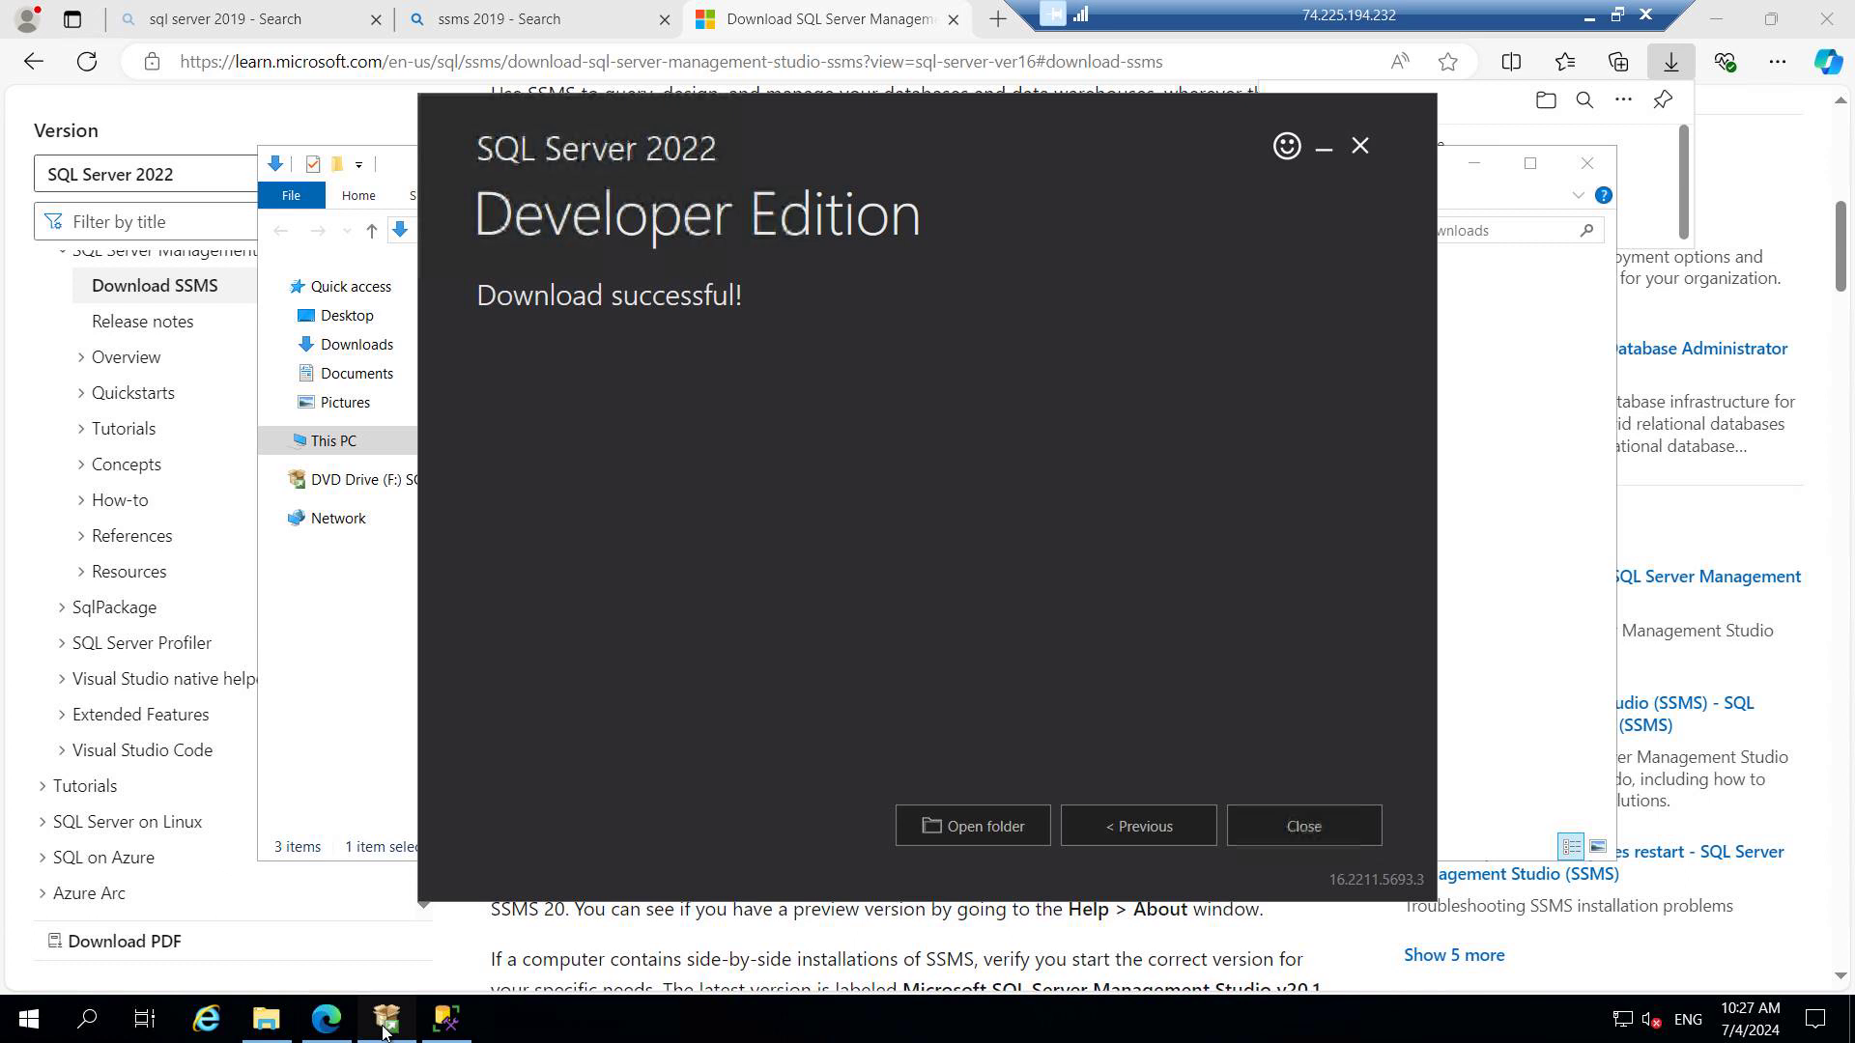
{"action": "left_click", "coordinate": [1262, 823]}
{"action": "left_click", "coordinate": [923, 557]}
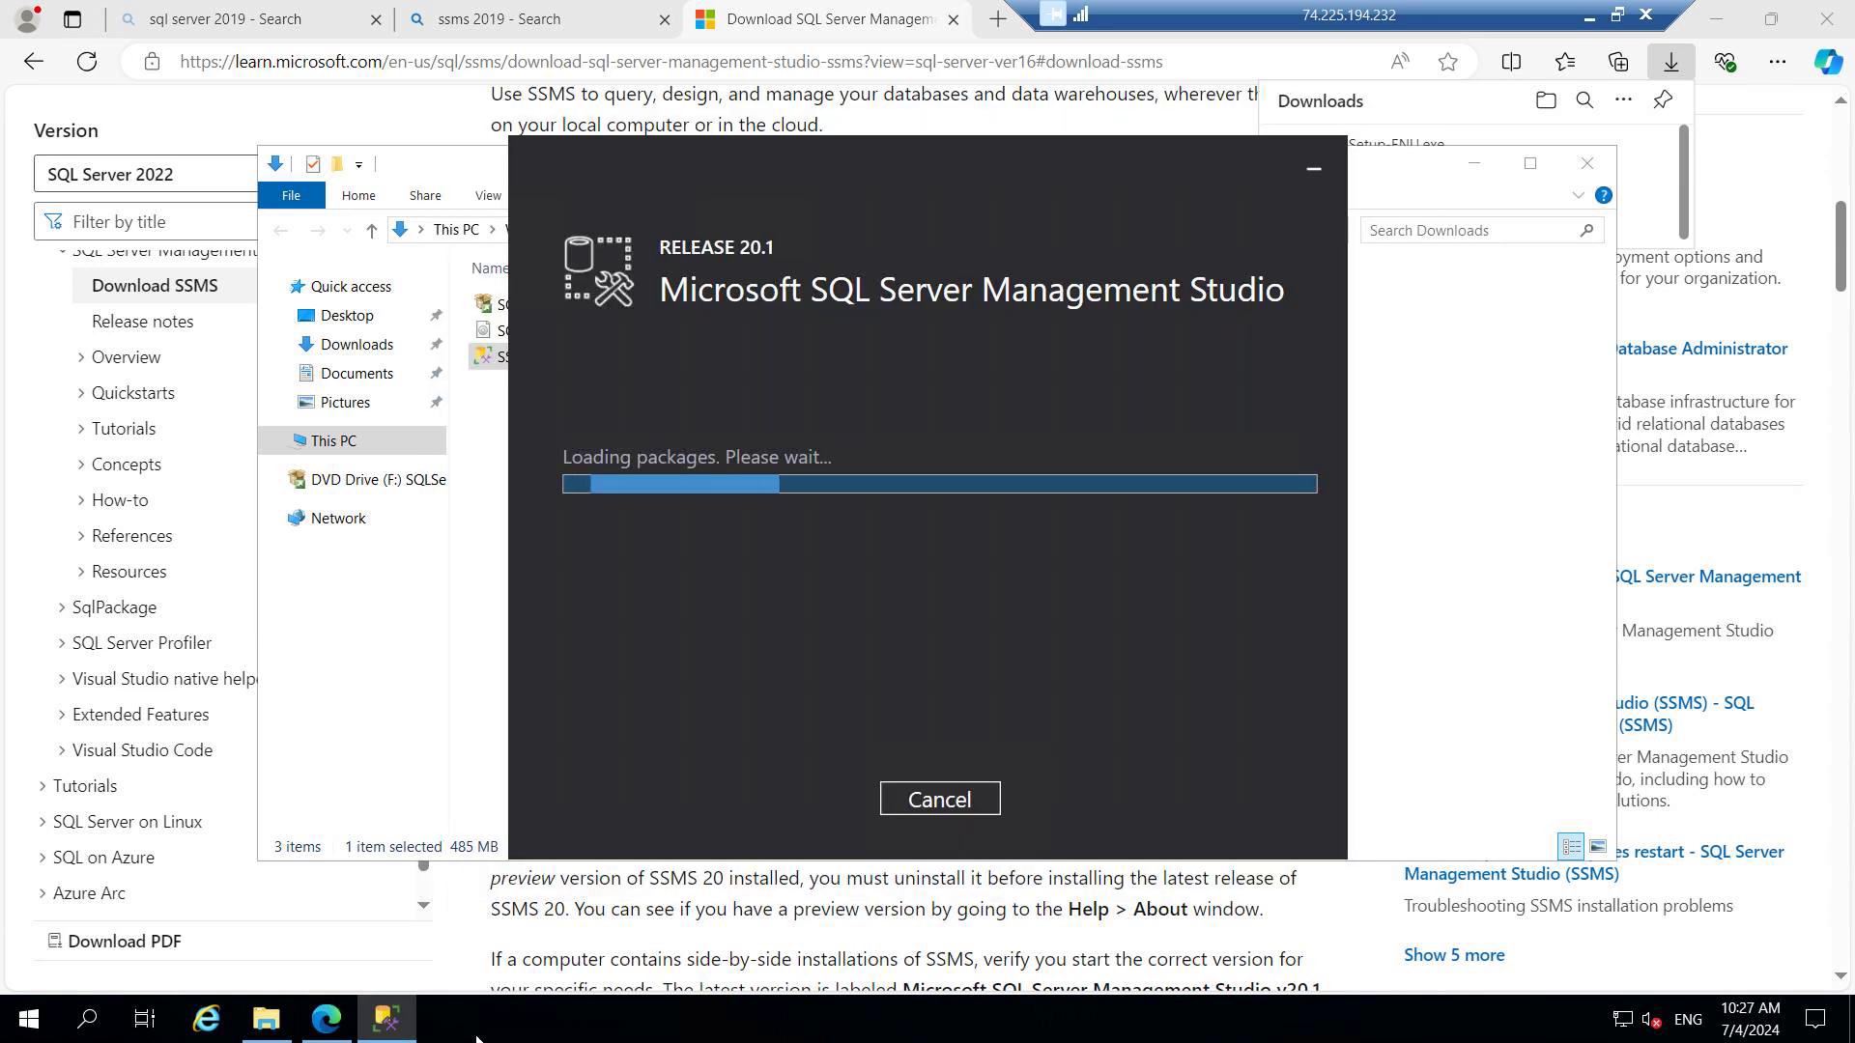
{"action": "left_click", "coordinate": [314, 1029]}
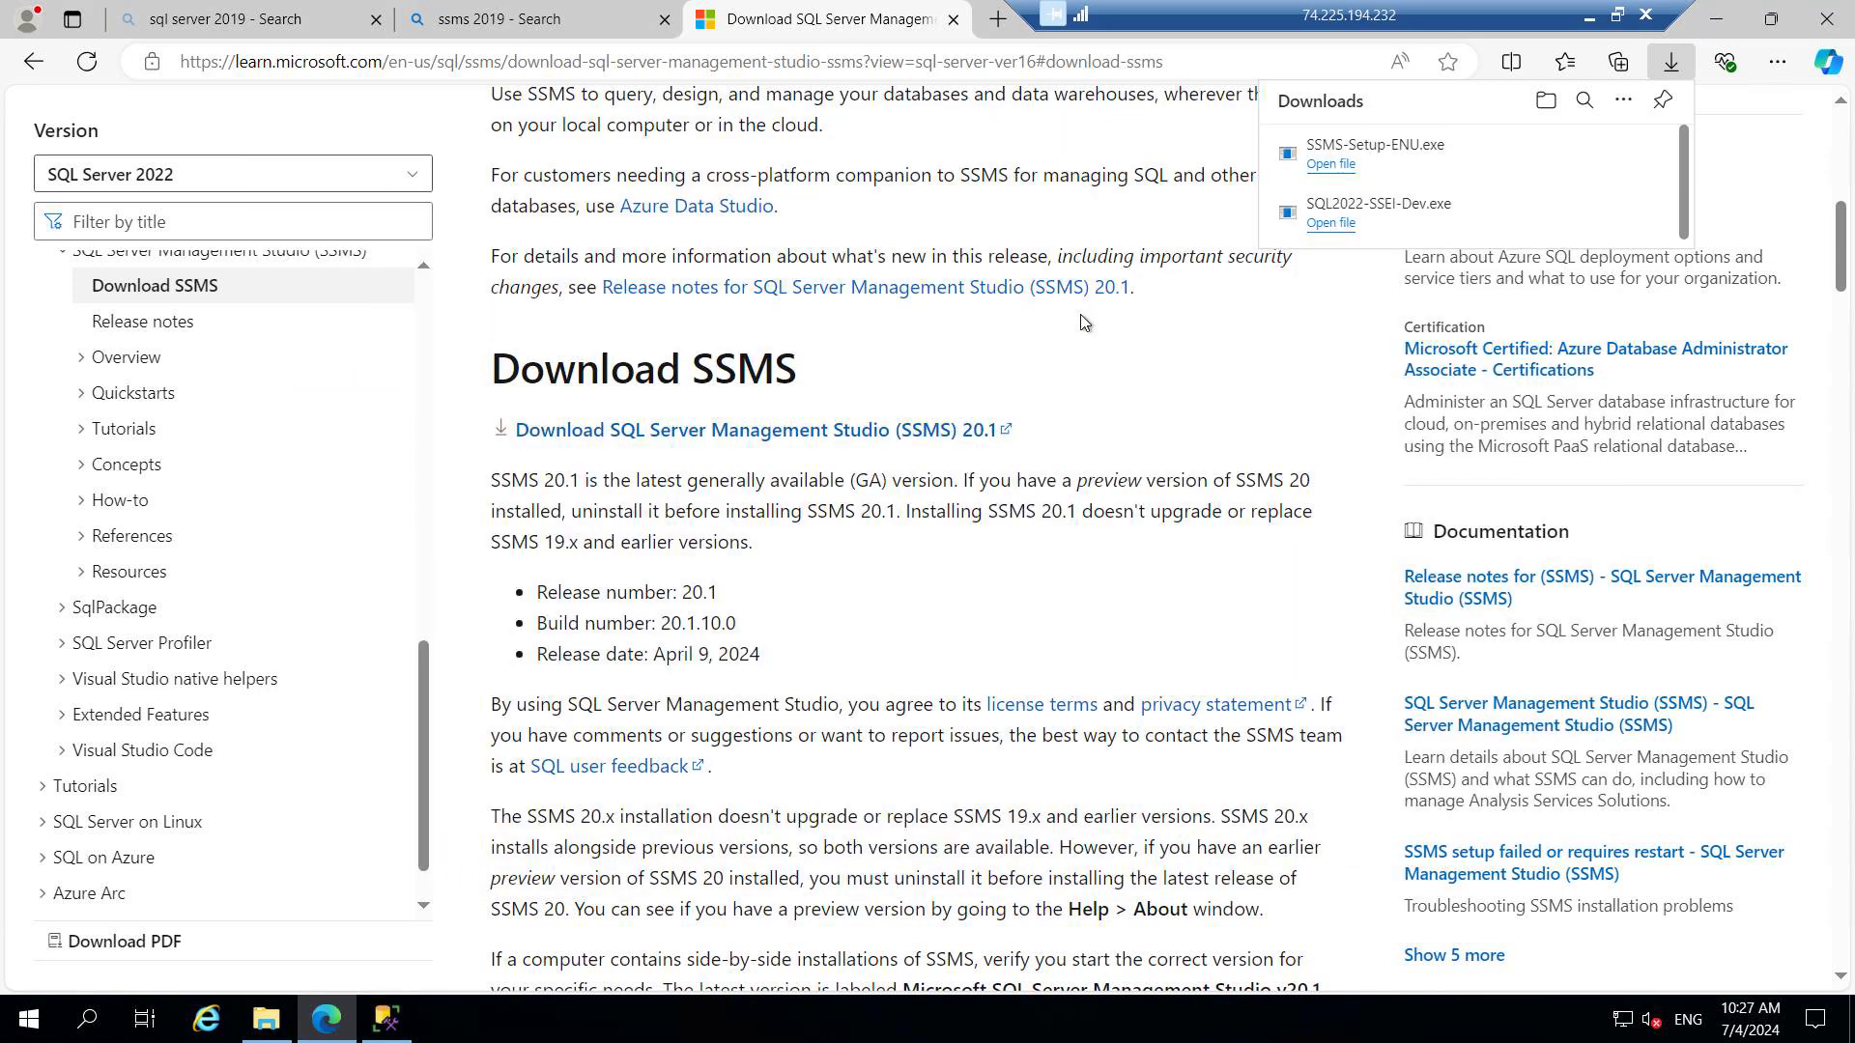
{"action": "left_click", "coordinate": [1827, 21]}
{"action": "left_click", "coordinate": [1829, 26]}
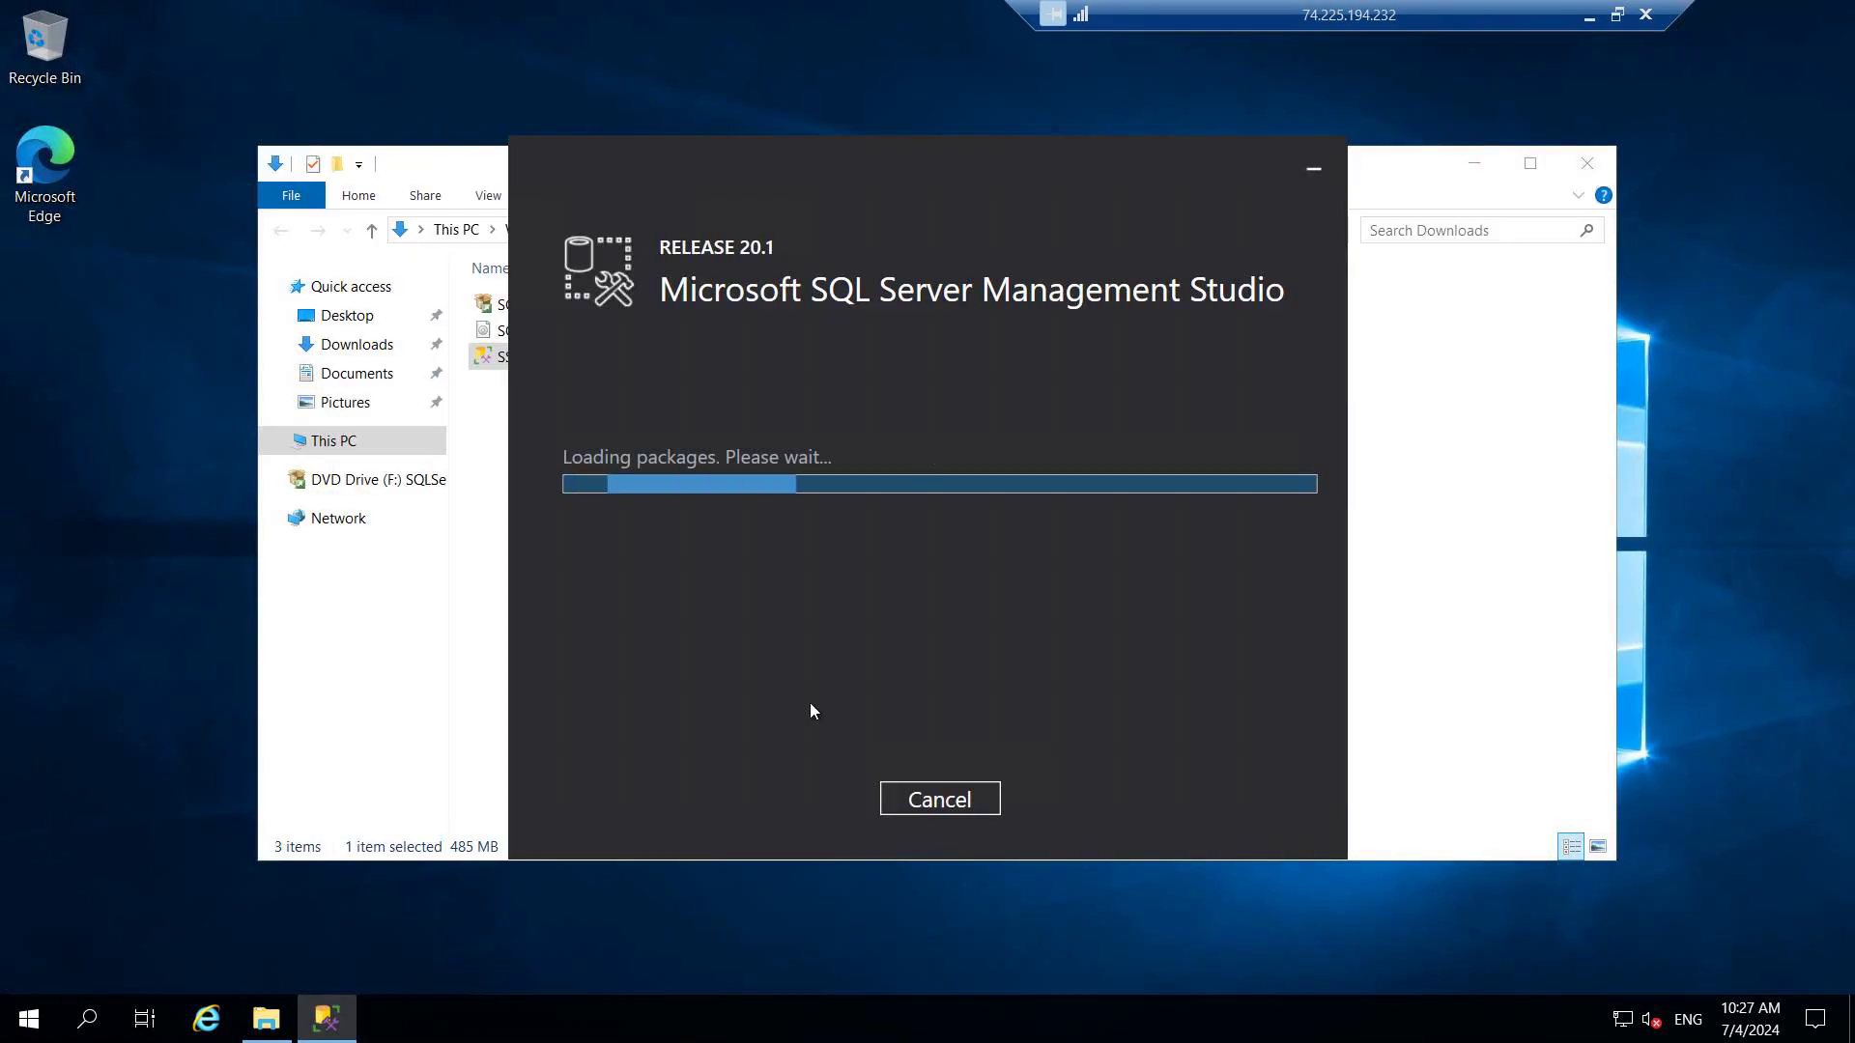
Step: Switch to the Azure portal in Chrome and review the dp300 overview properties and auto-shutdown settings
{"action": "left_click", "coordinate": [1617, 13]}
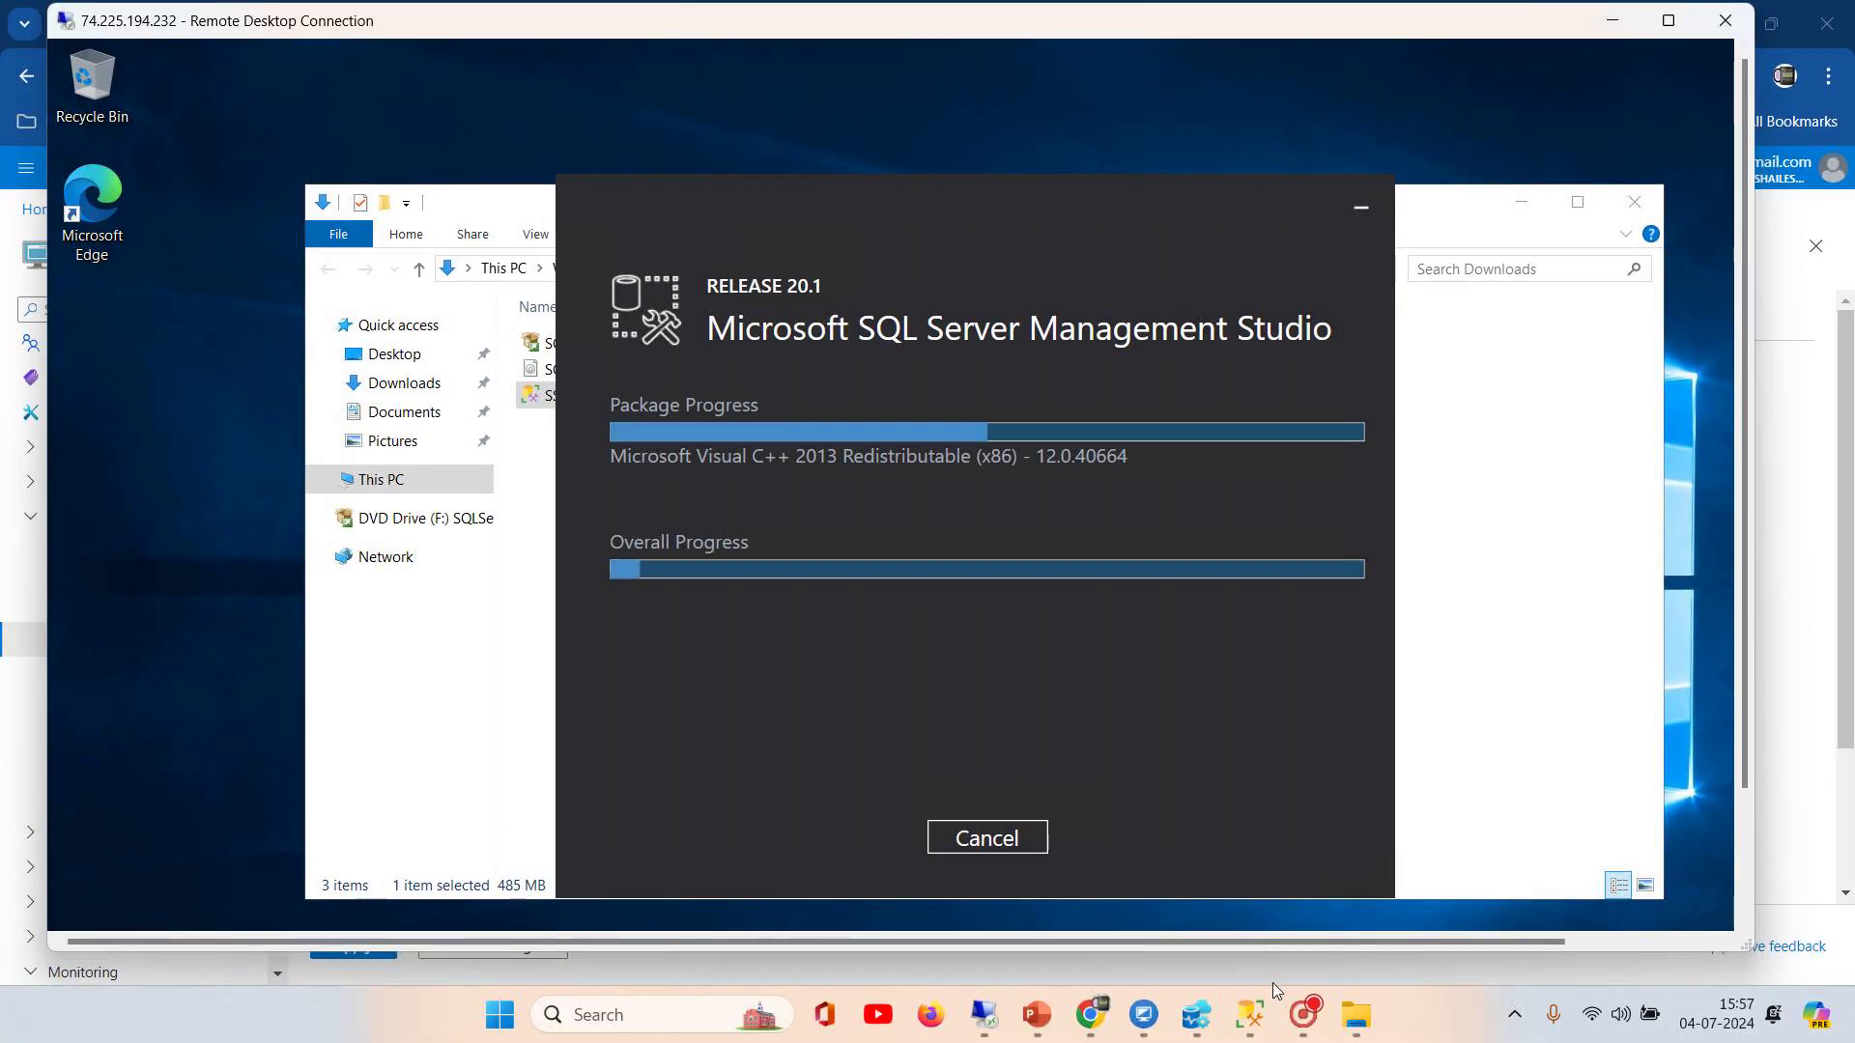
{"action": "mouse_move", "coordinate": [1090, 1022]}
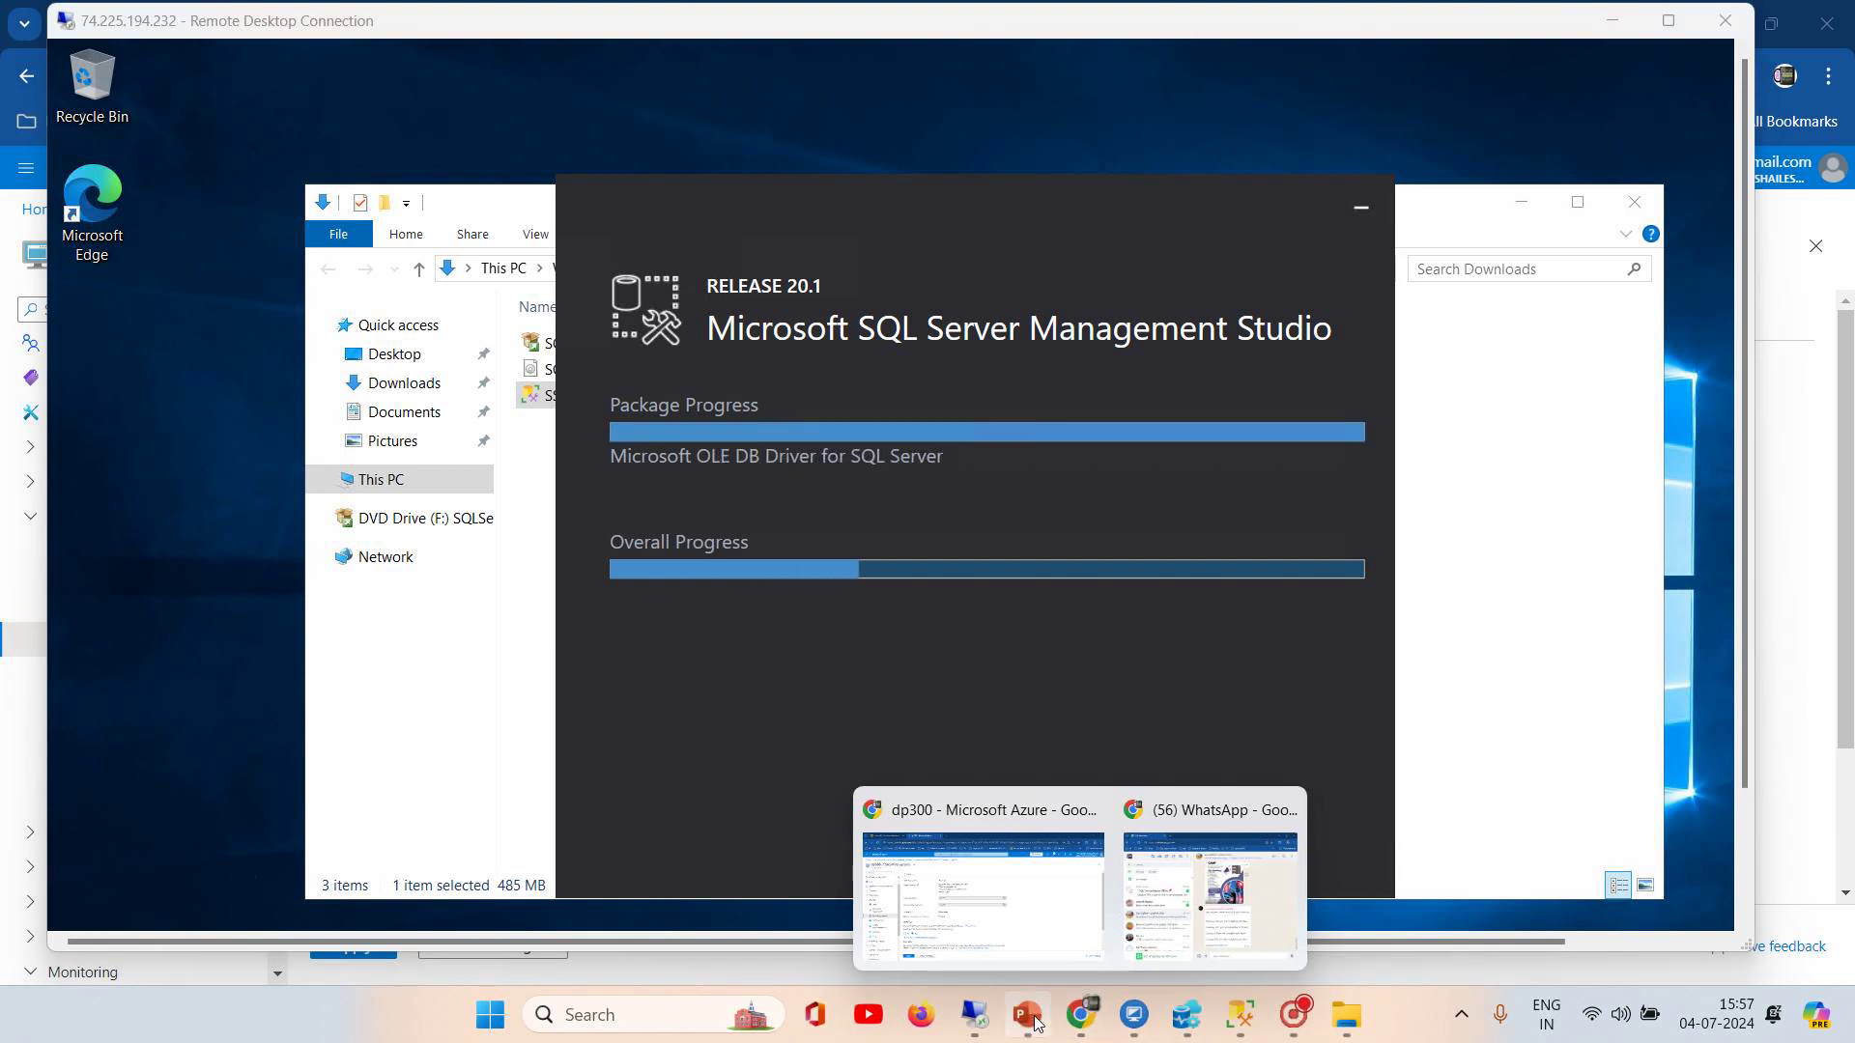
{"action": "left_click", "coordinate": [995, 904]}
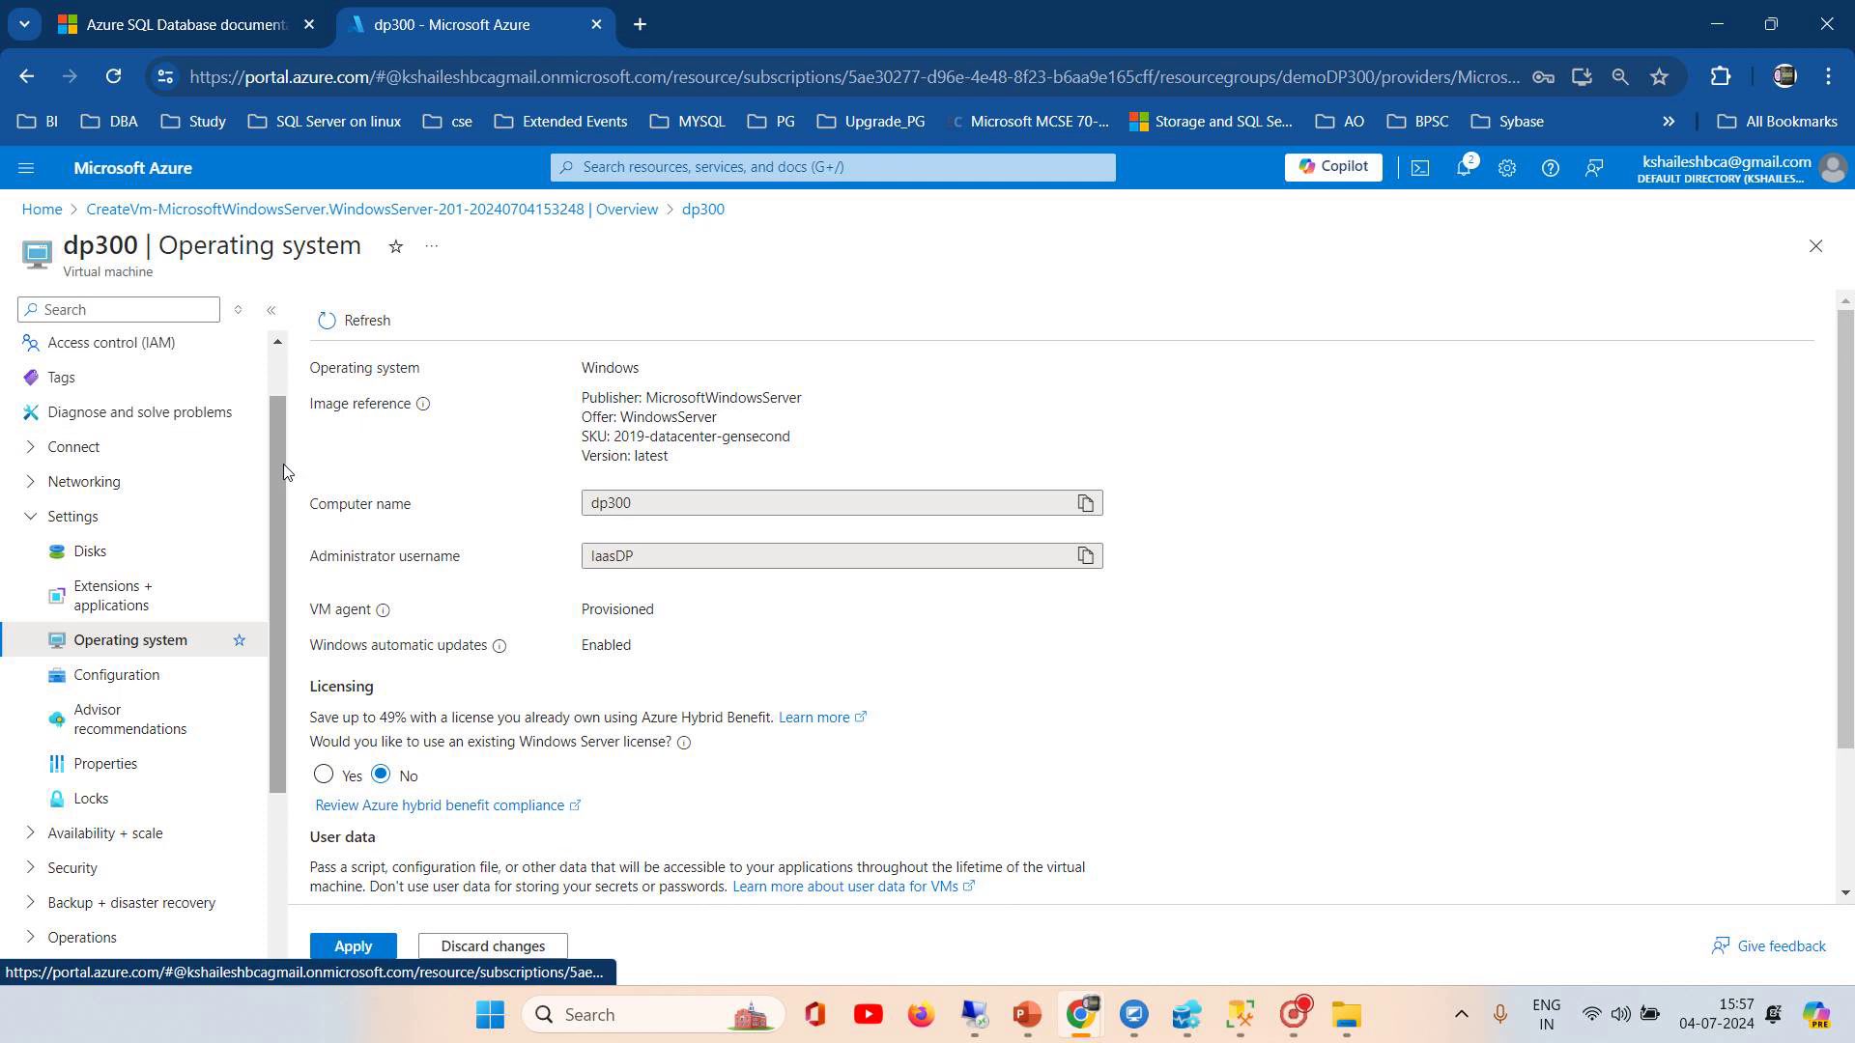
{"action": "scroll", "coordinate": [282, 464], "scroll_direction": "up", "scroll_amount": 2}
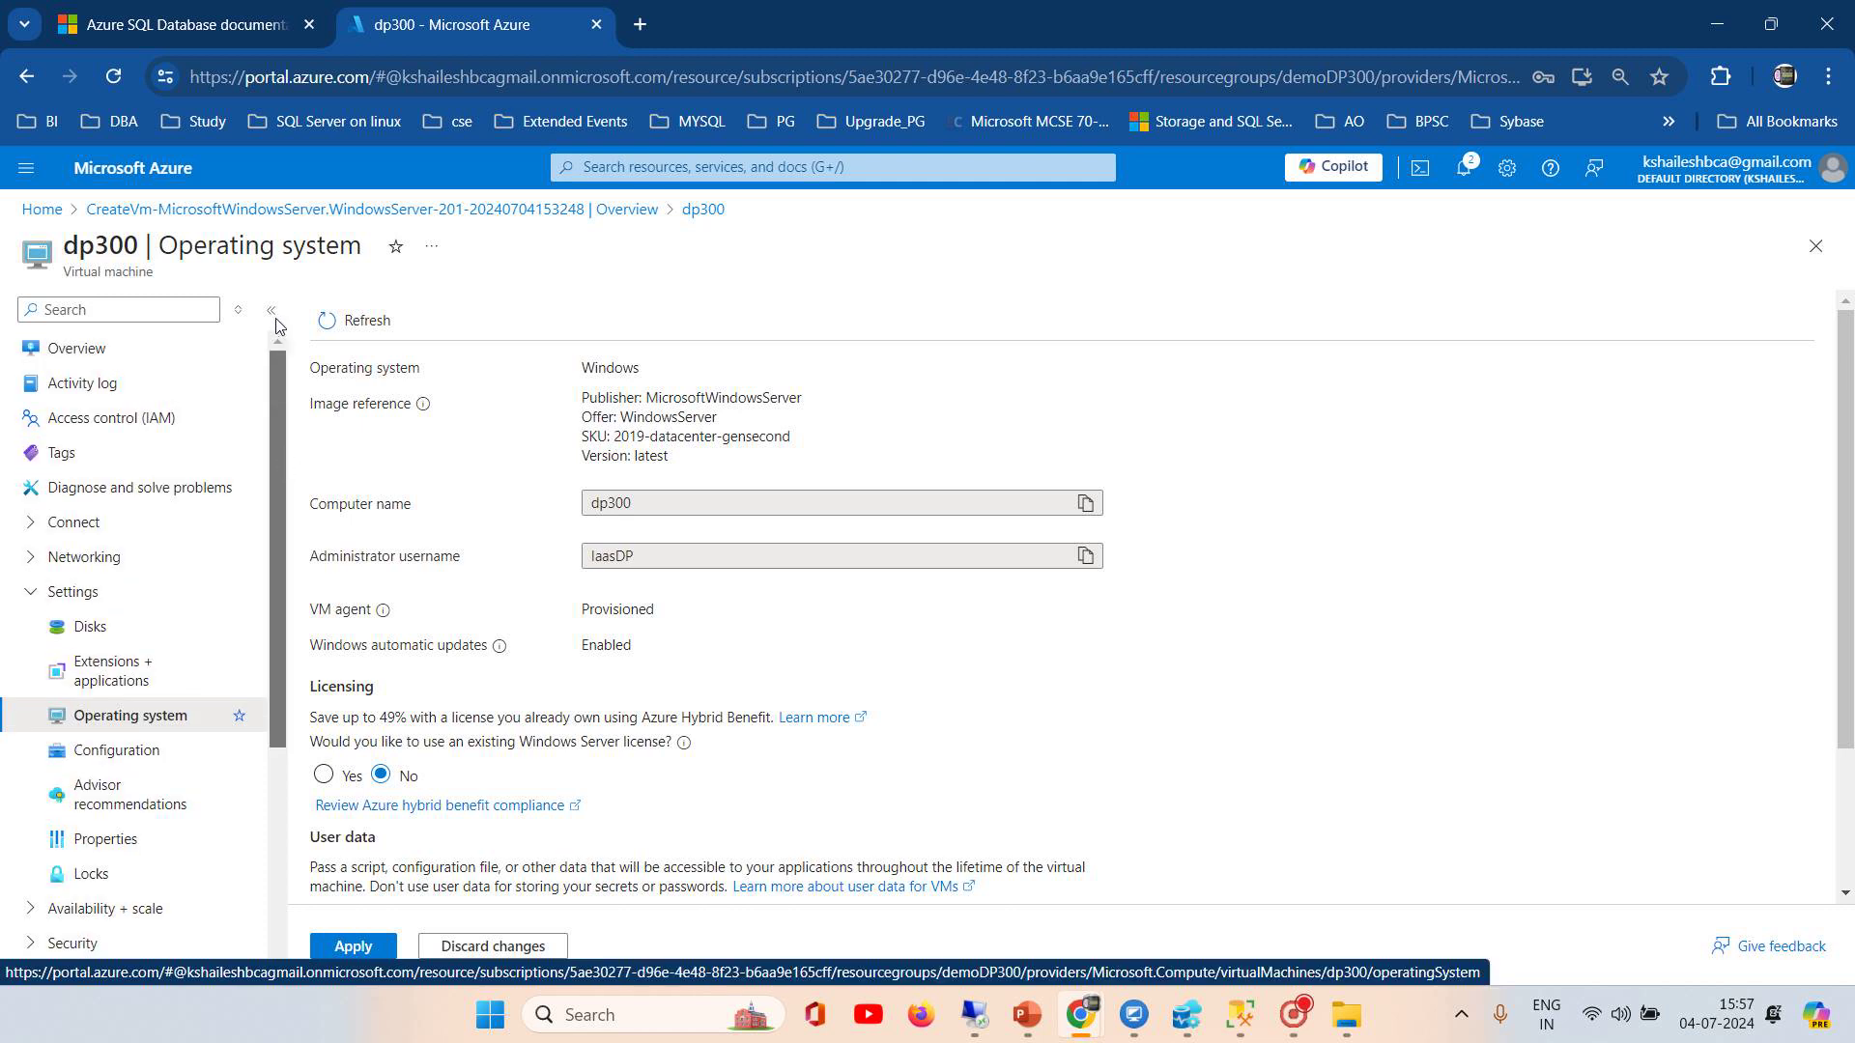
{"action": "left_click", "coordinate": [73, 351]}
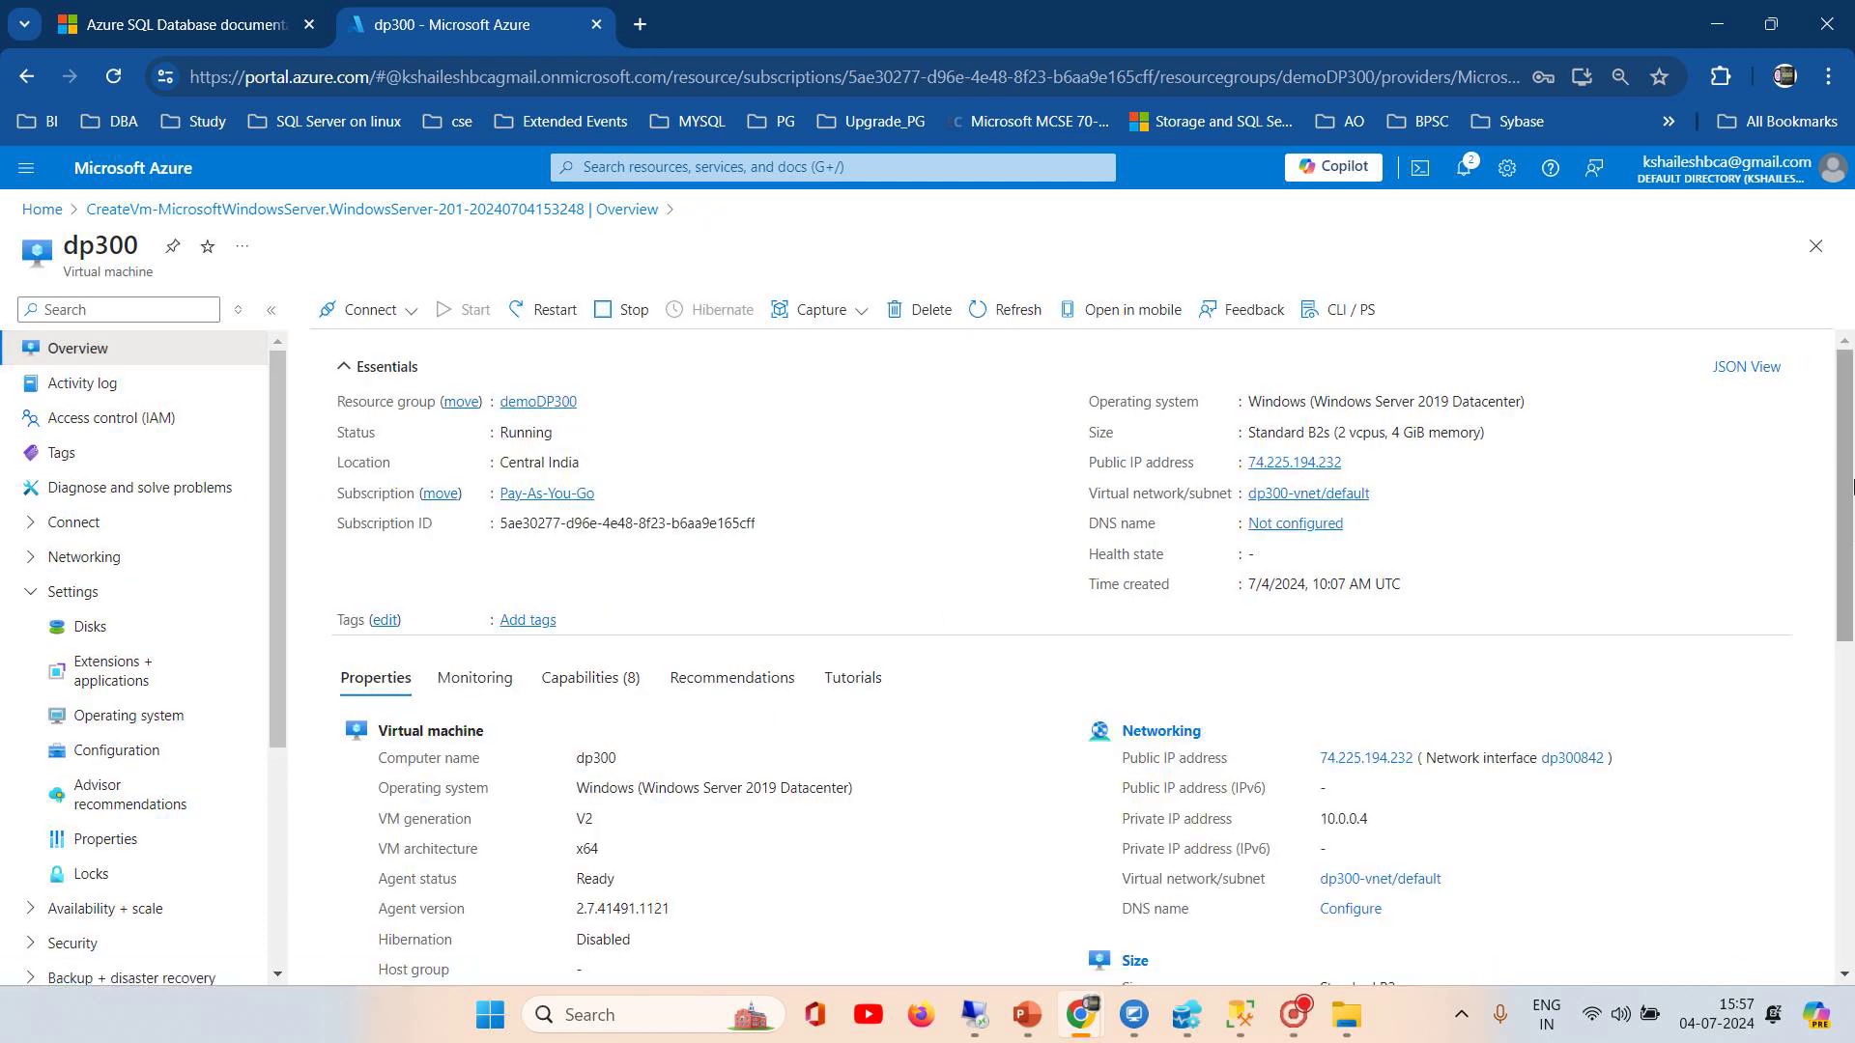
{"action": "left_click_drag", "start_coordinate": [1850, 486], "coordinate": [1809, 735]}
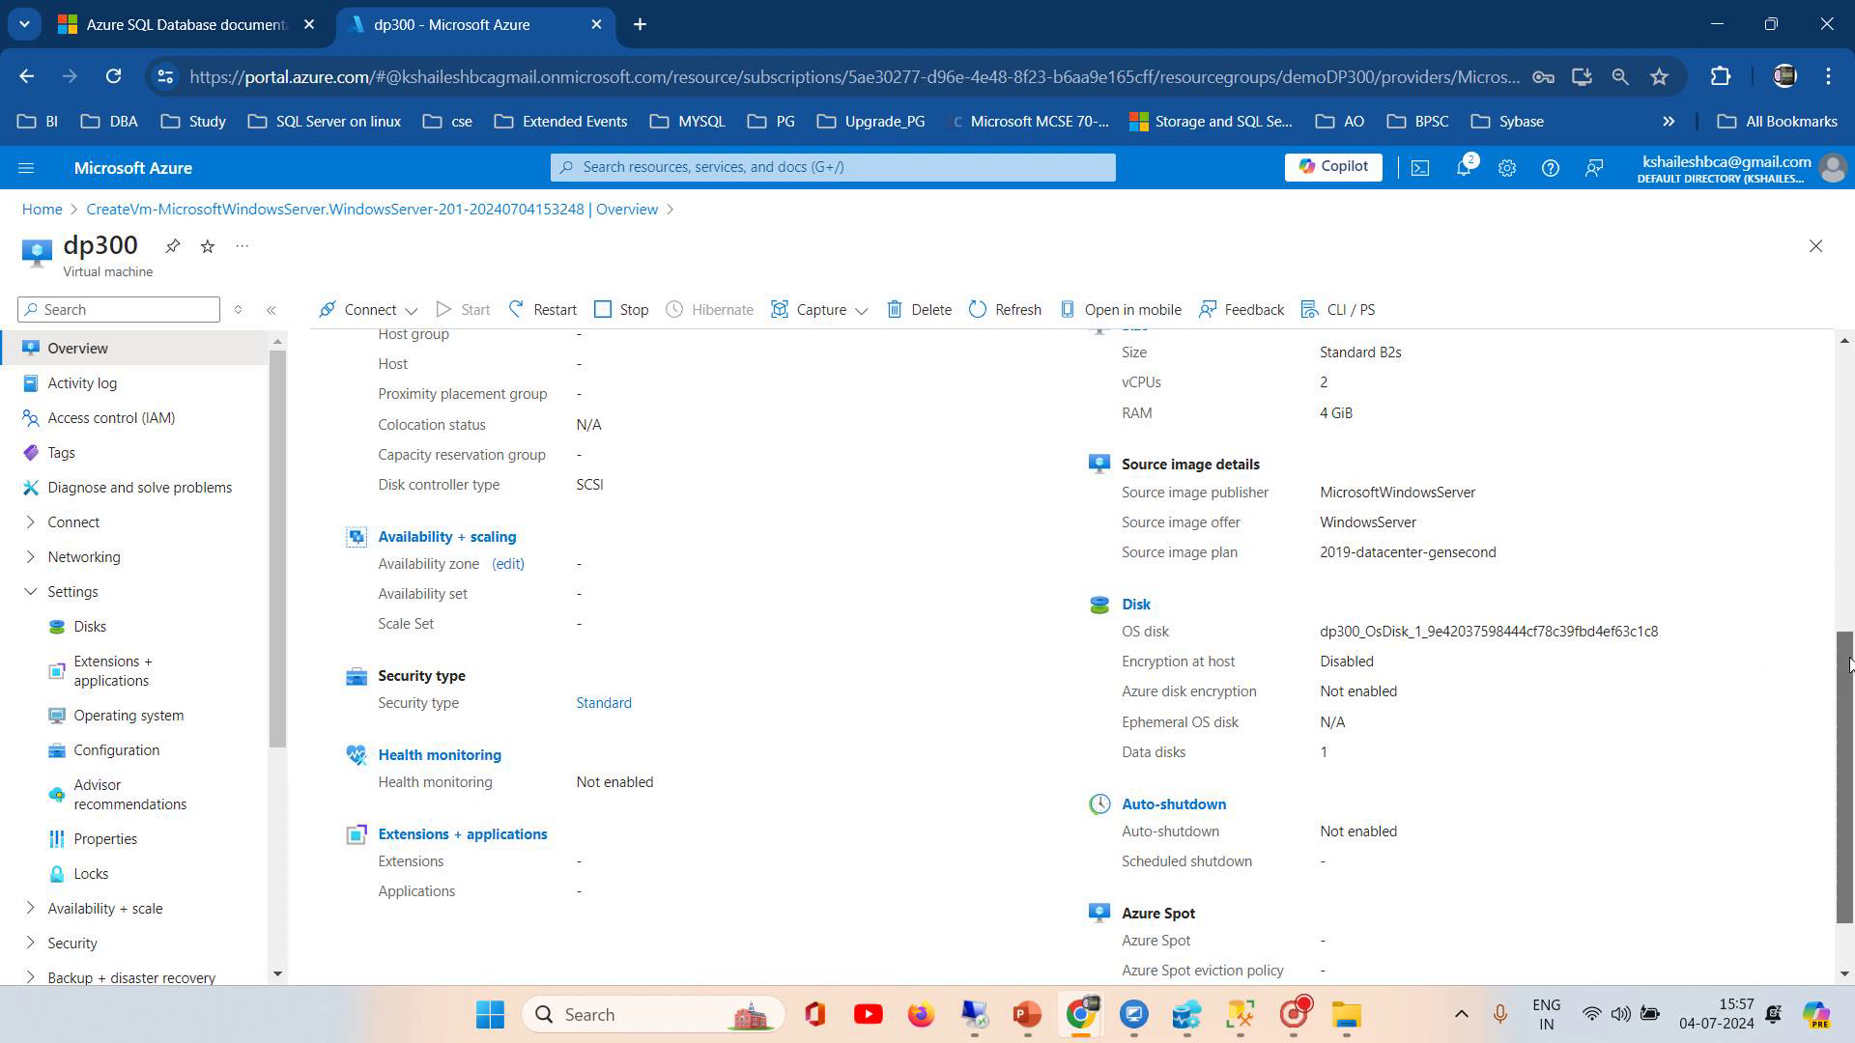
{"action": "scroll", "coordinate": [1836, 725], "scroll_direction": "down", "scroll_amount": 1}
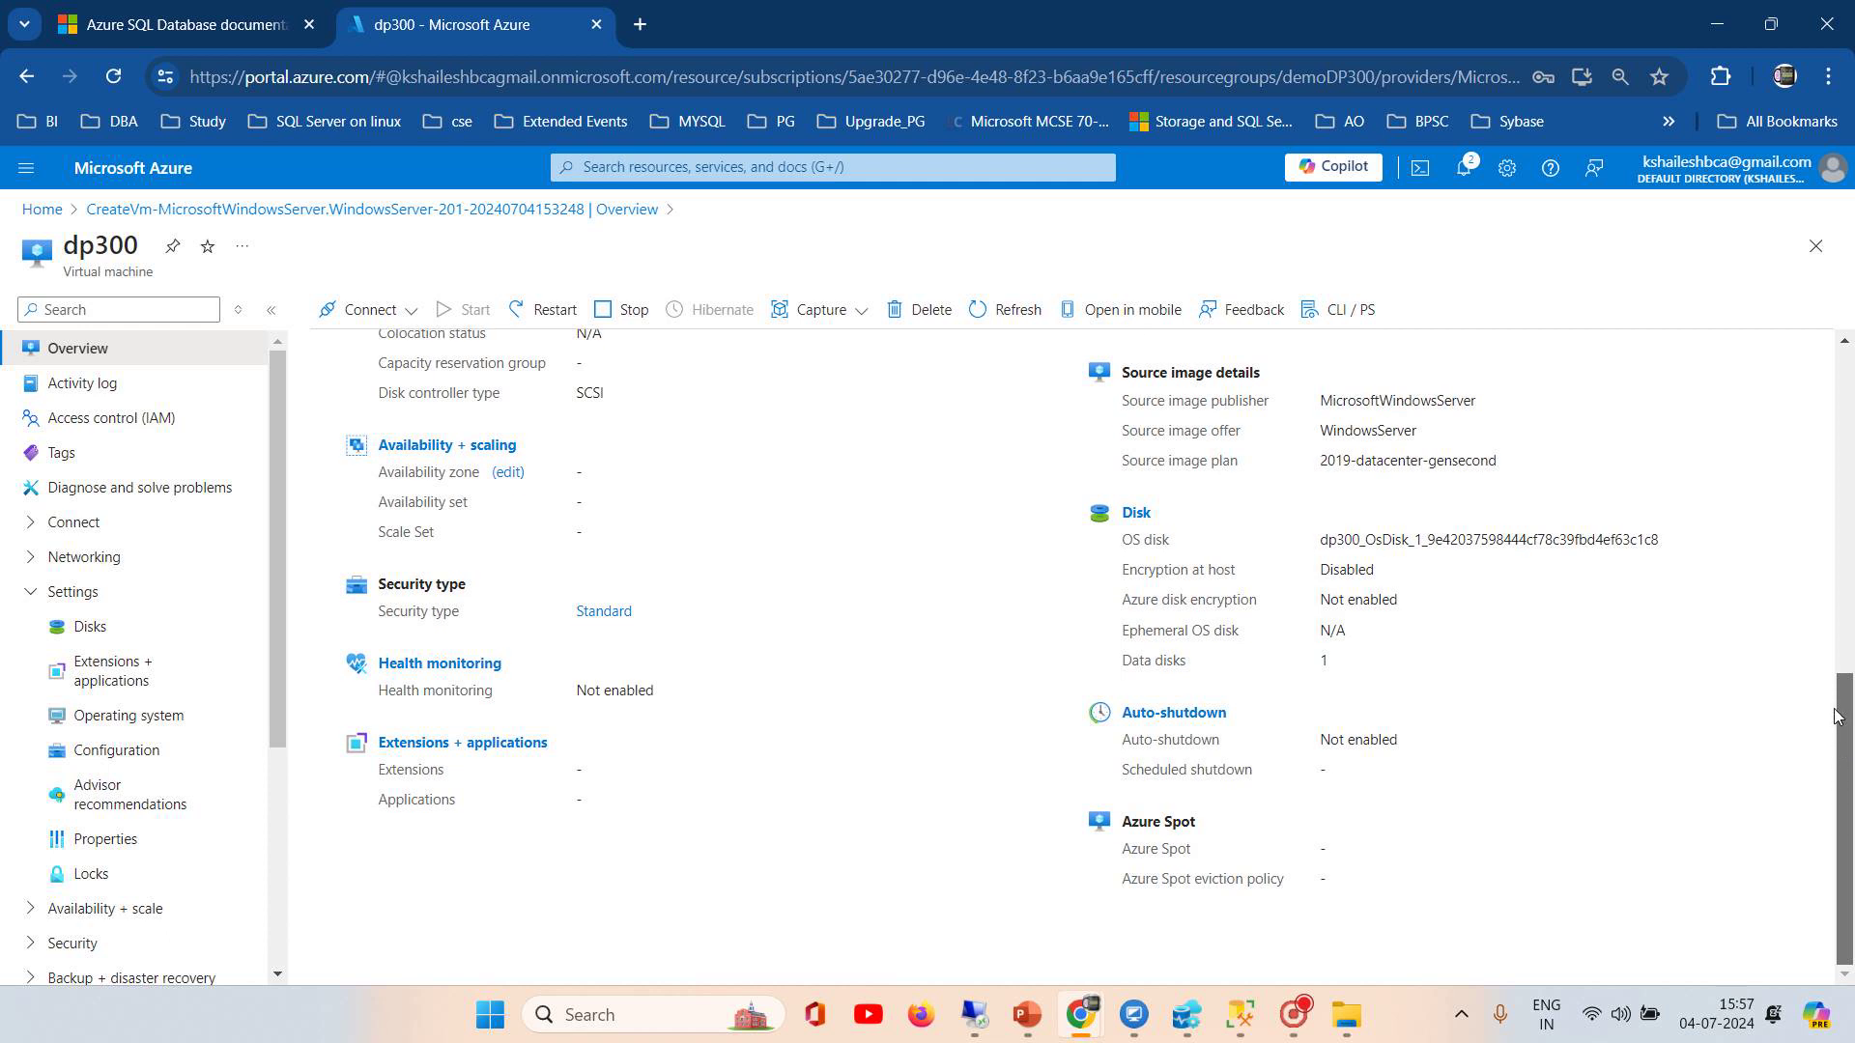
{"action": "left_click", "coordinate": [1172, 720]}
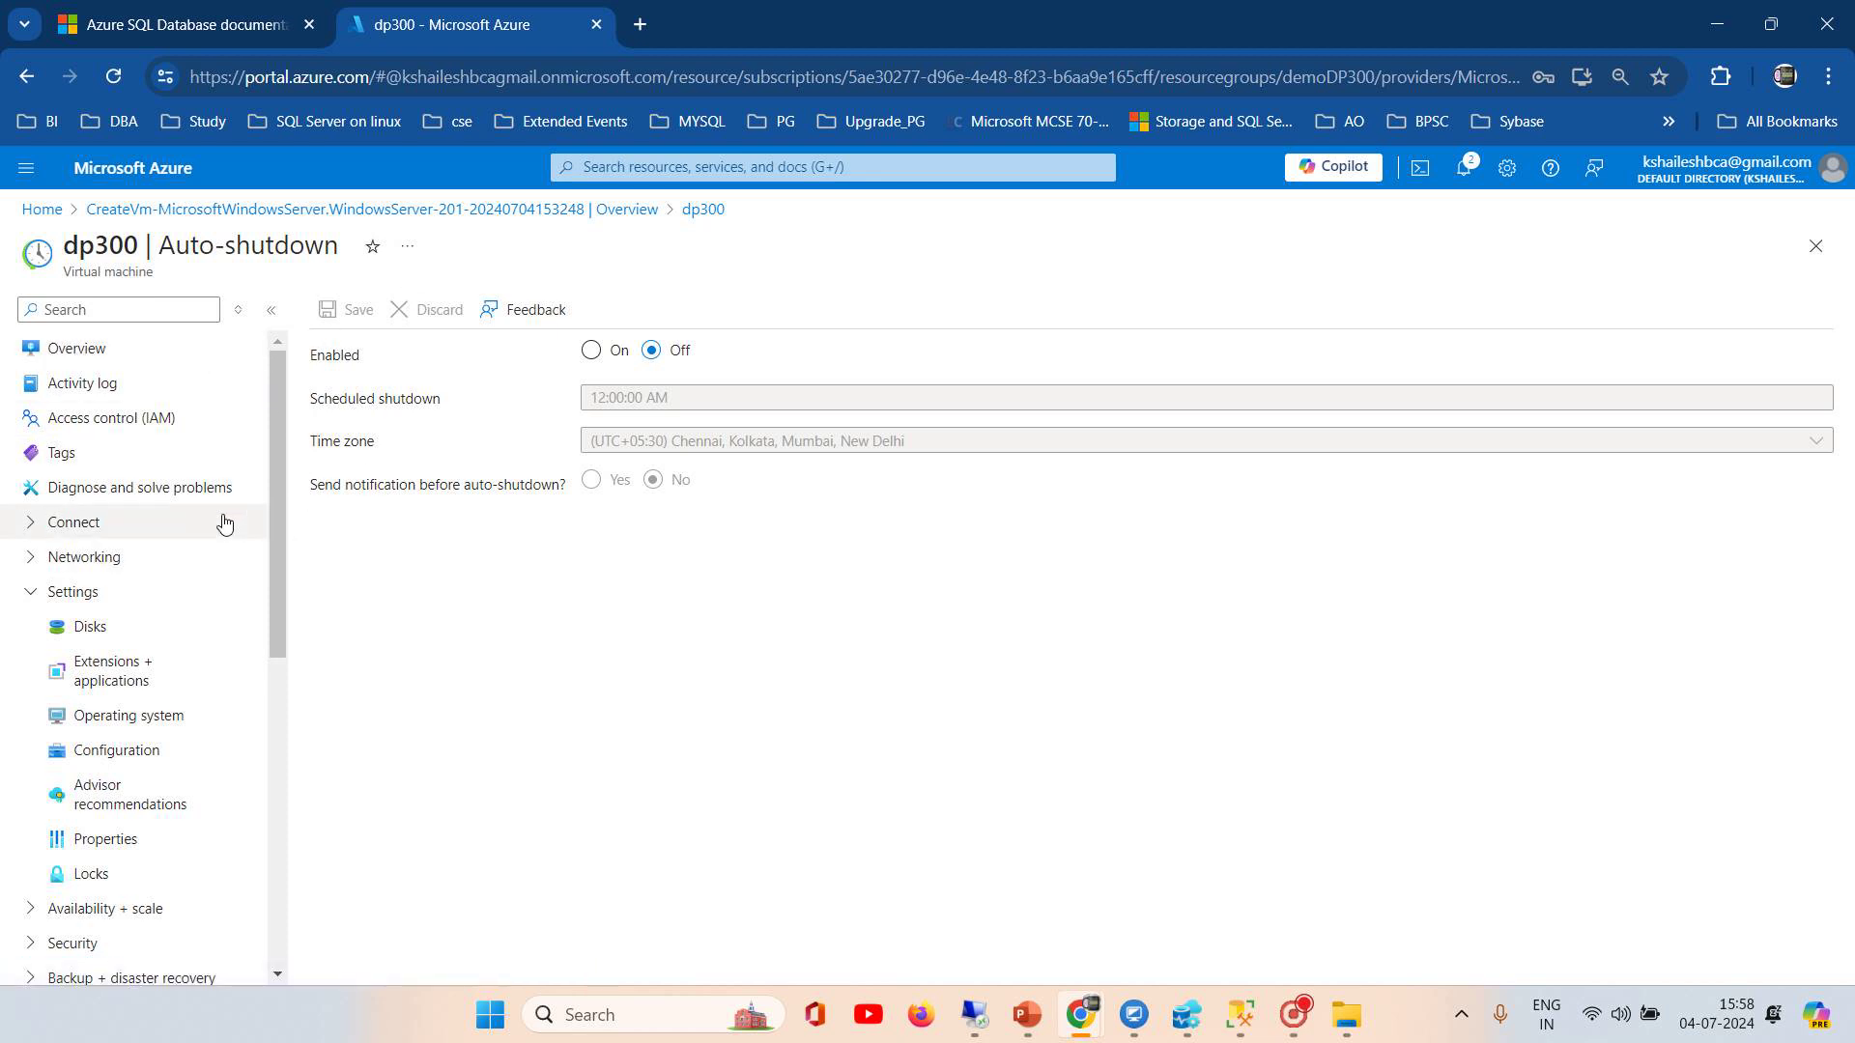
Step: Inspect dp300's attached disks and its network settings, including the inbound port rules of dp300-nsg
{"action": "left_click", "coordinate": [92, 627]}
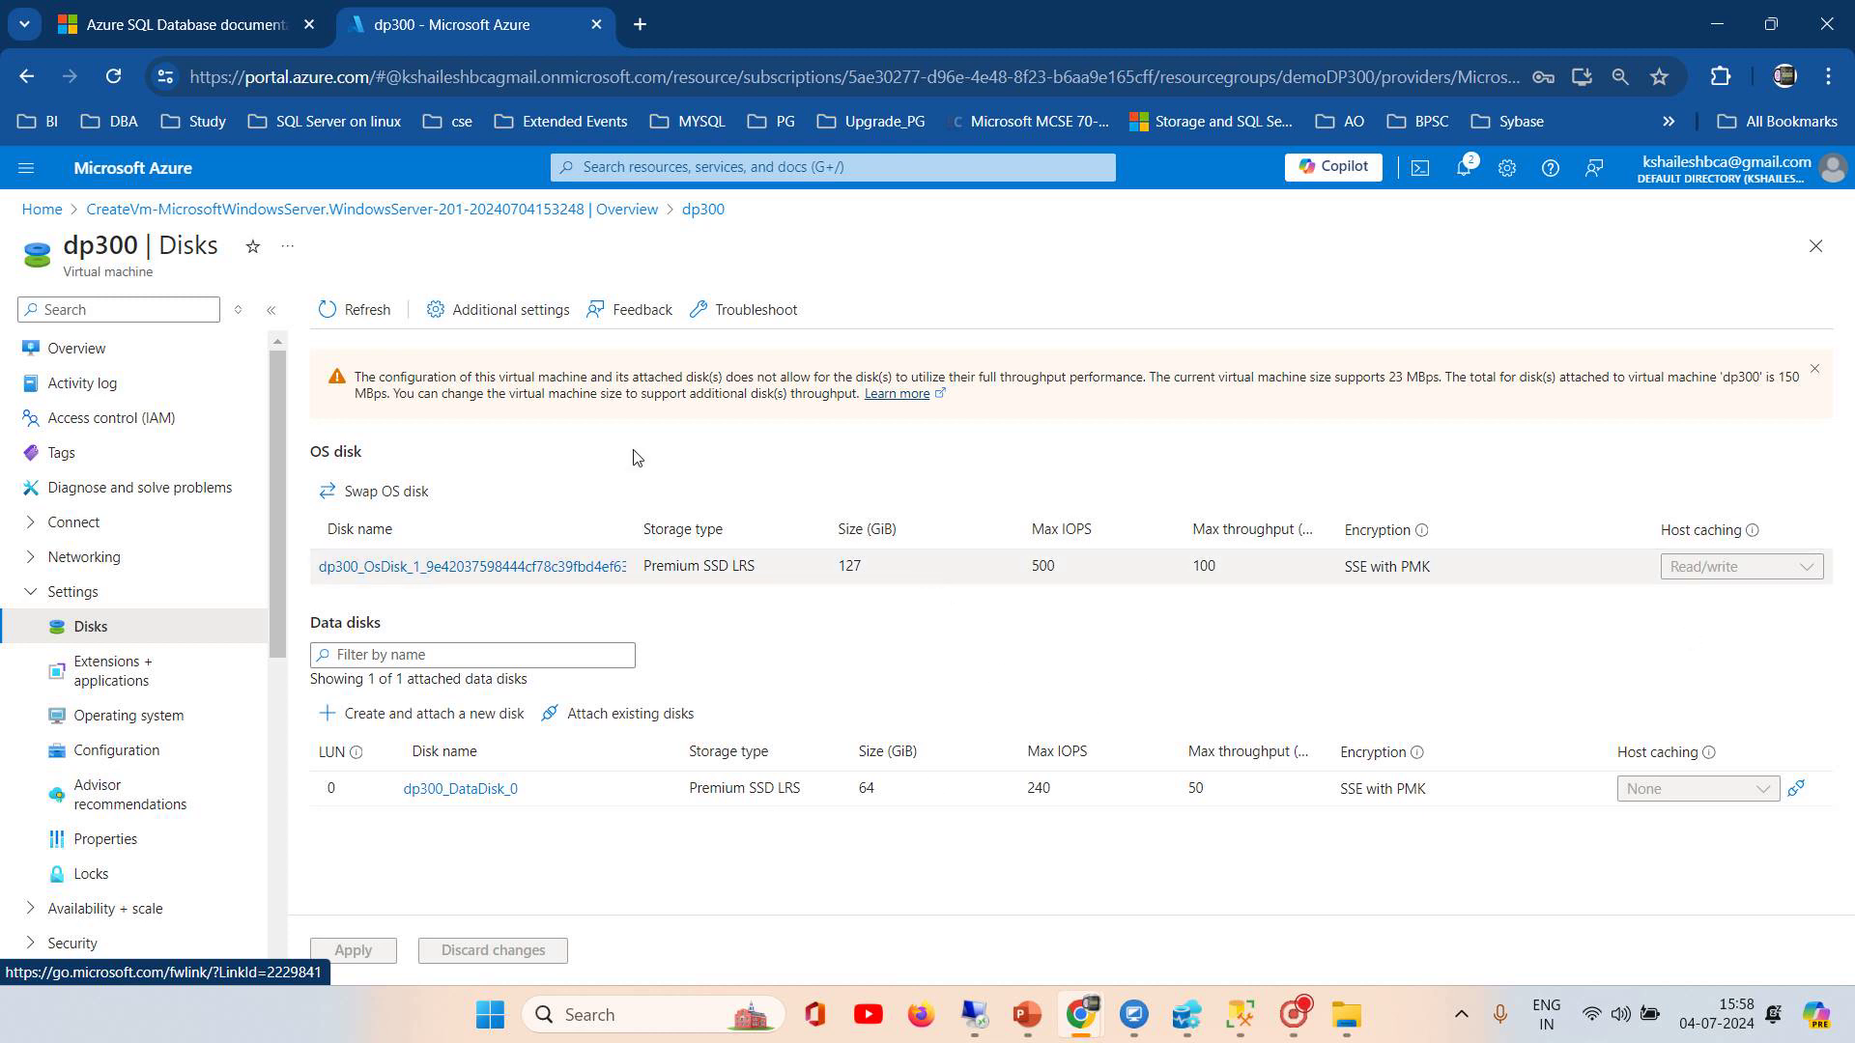
{"action": "left_click", "coordinate": [372, 310]}
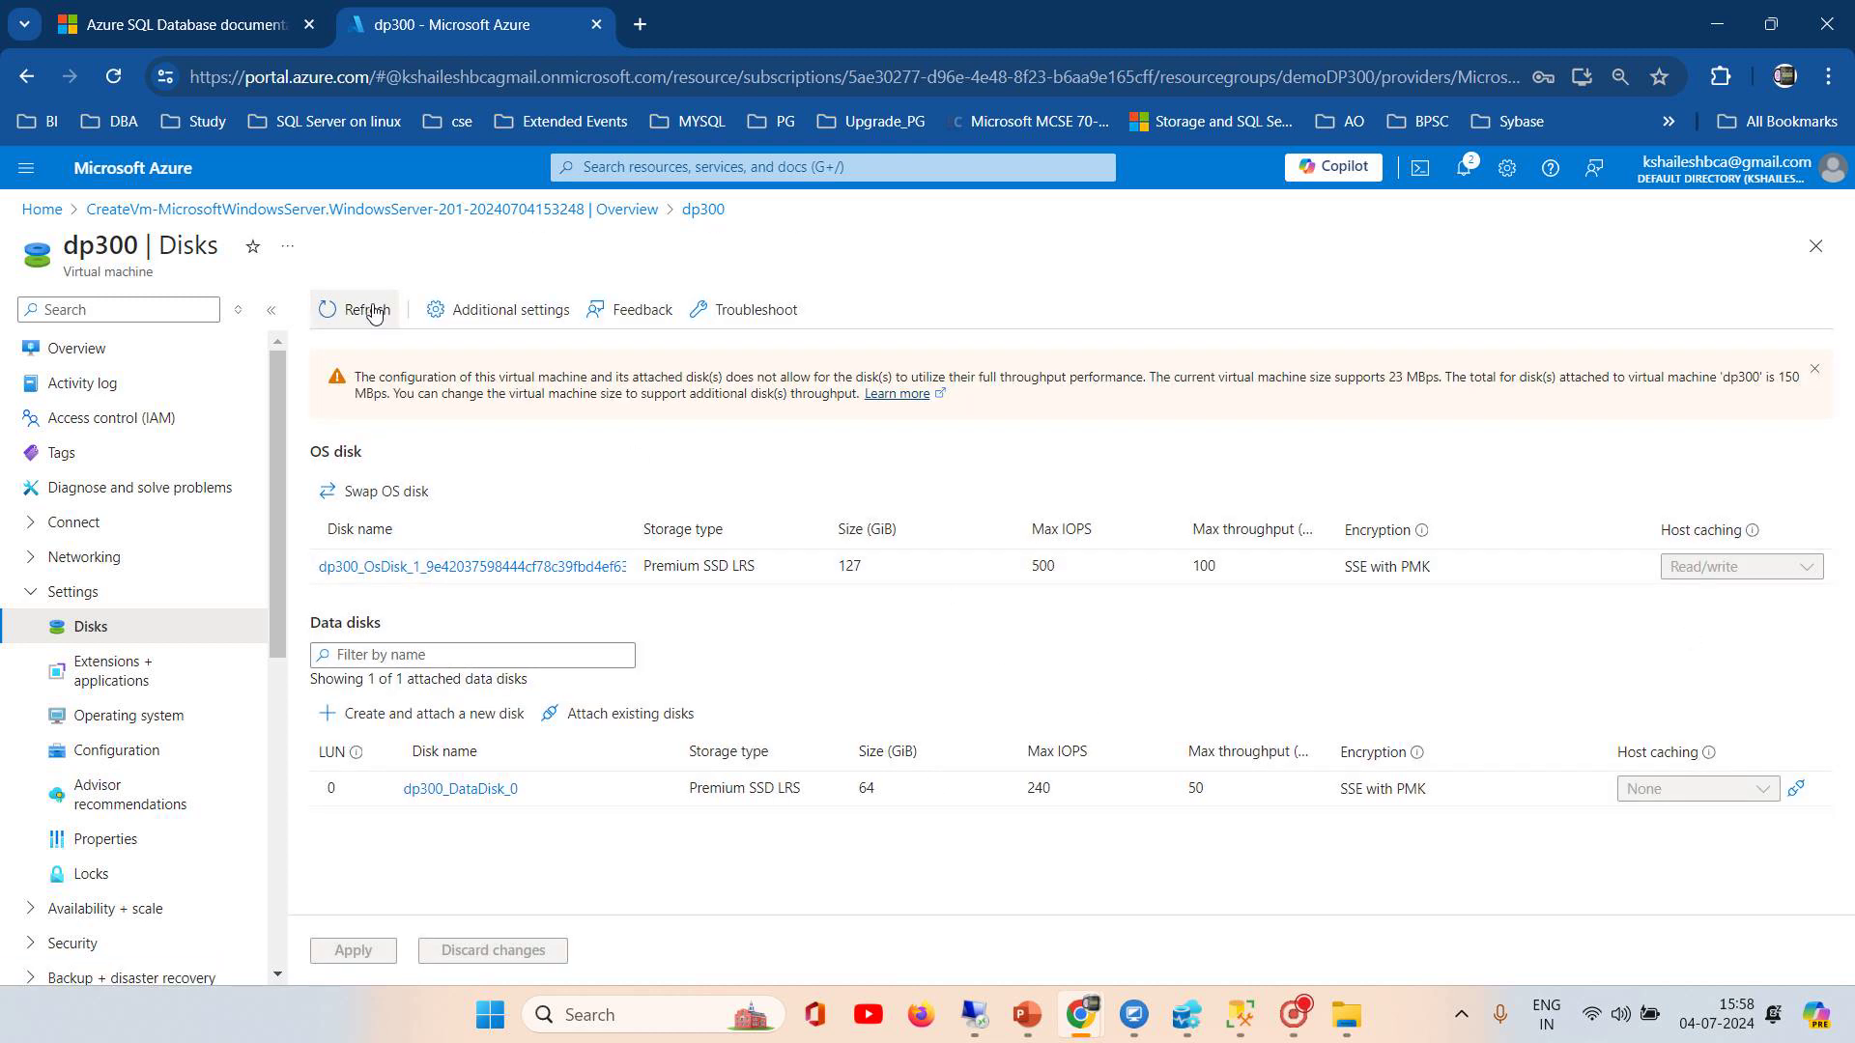
{"action": "left_click", "coordinate": [87, 560]}
{"action": "left_click", "coordinate": [112, 599]}
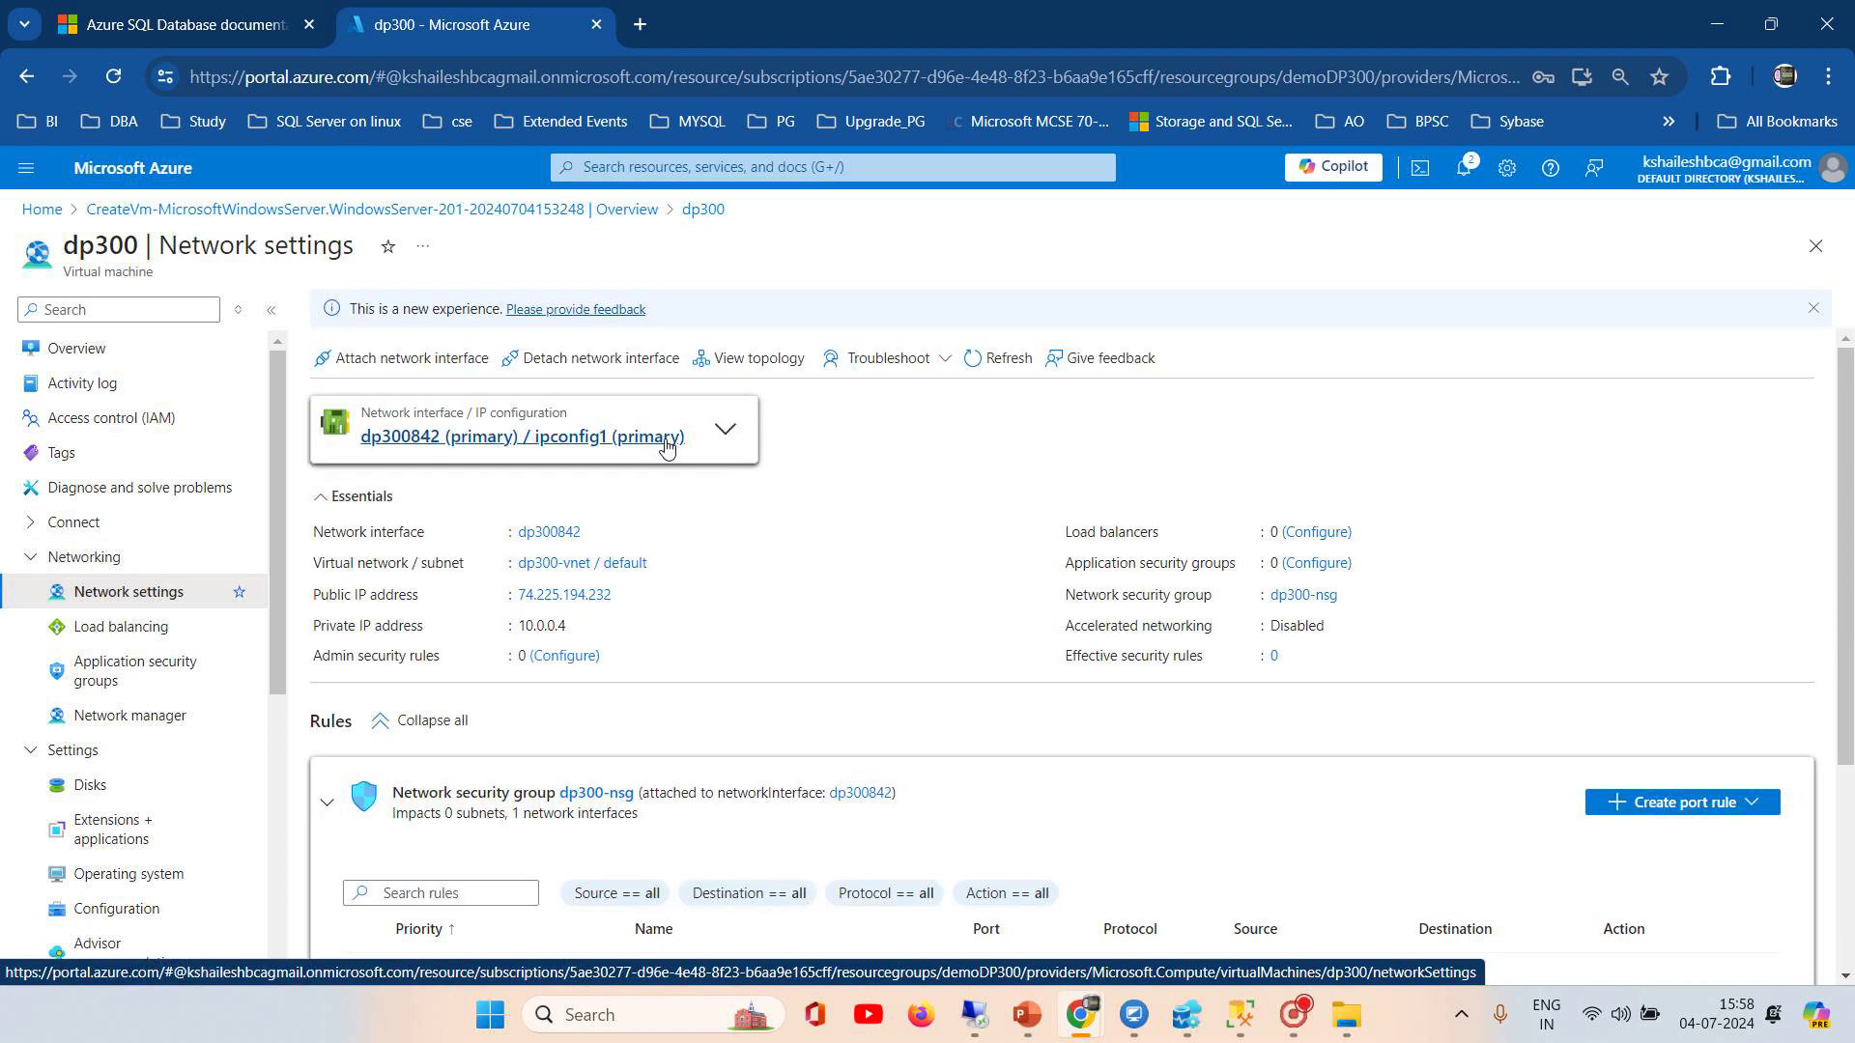
{"action": "left_click_drag", "start_coordinate": [1851, 583], "coordinate": [1854, 777]}
{"action": "left_click_drag", "start_coordinate": [1850, 625], "coordinate": [1853, 798]}
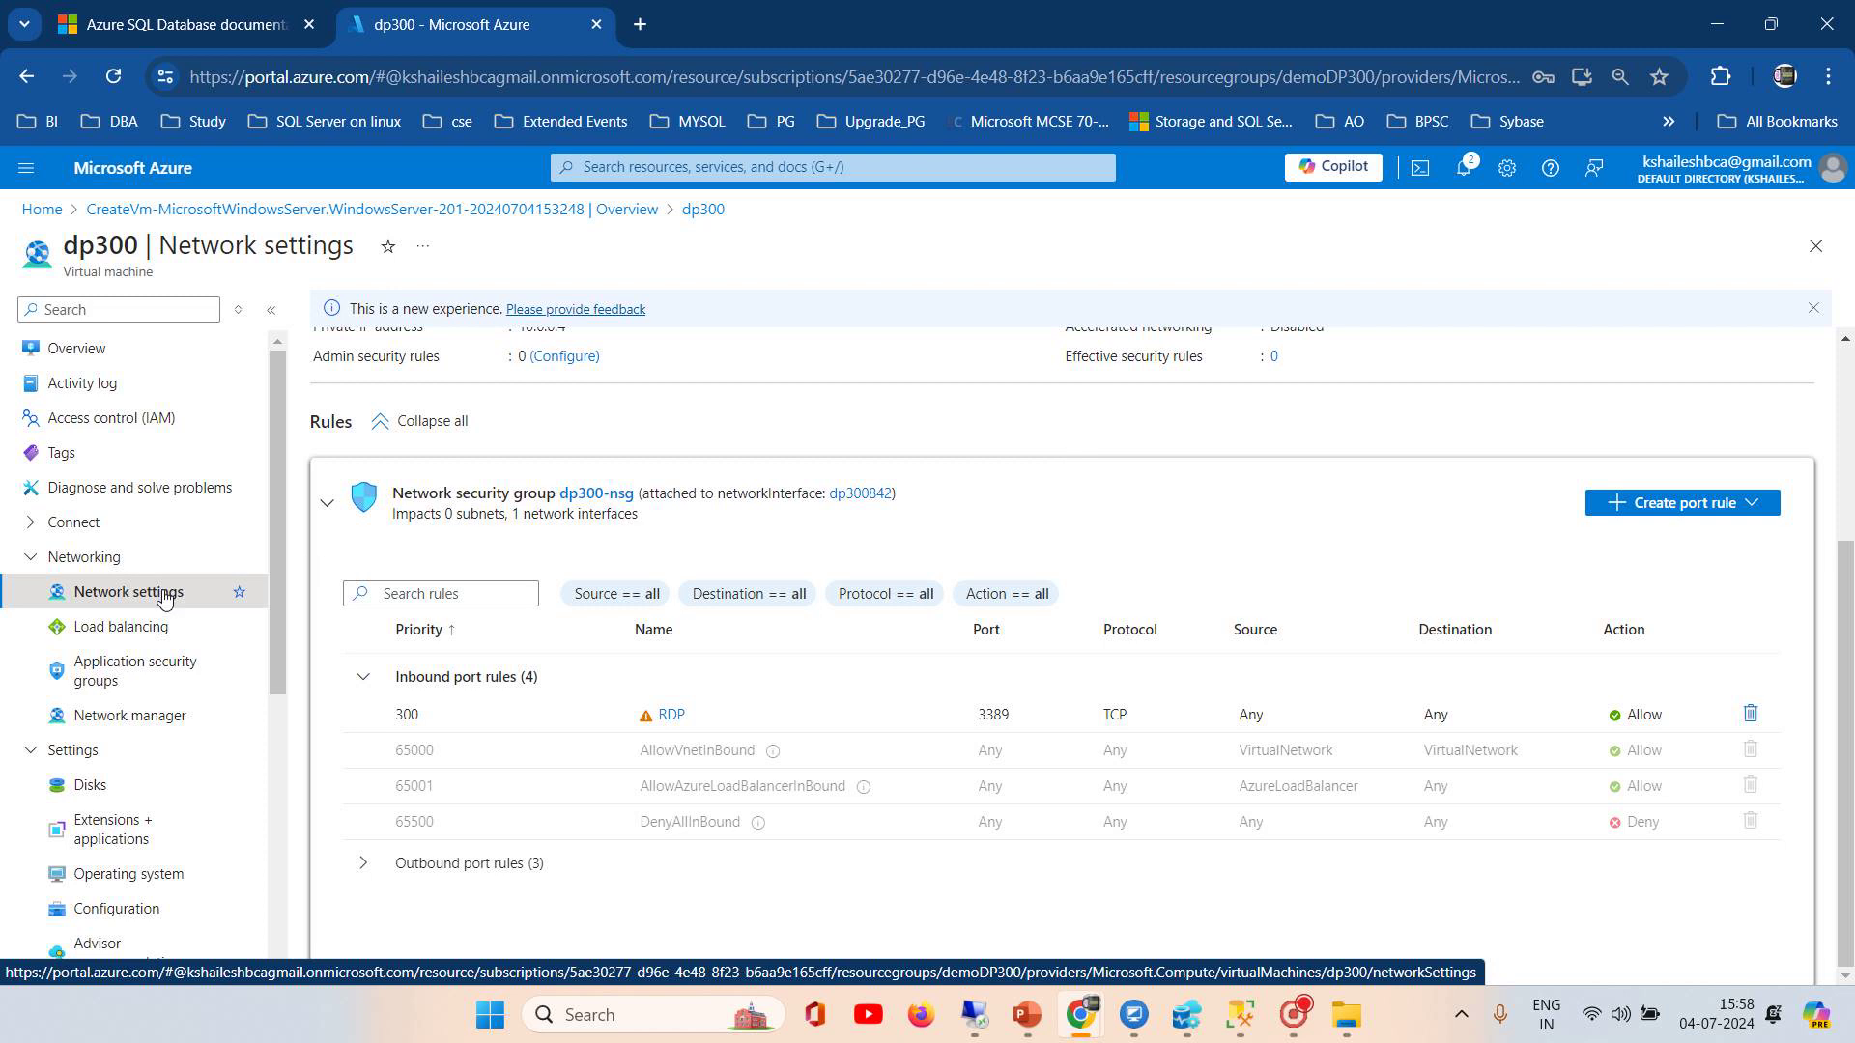
Step: Review dp300's load balancing and network manager pages and its available connection methods
{"action": "left_click", "coordinate": [120, 630]}
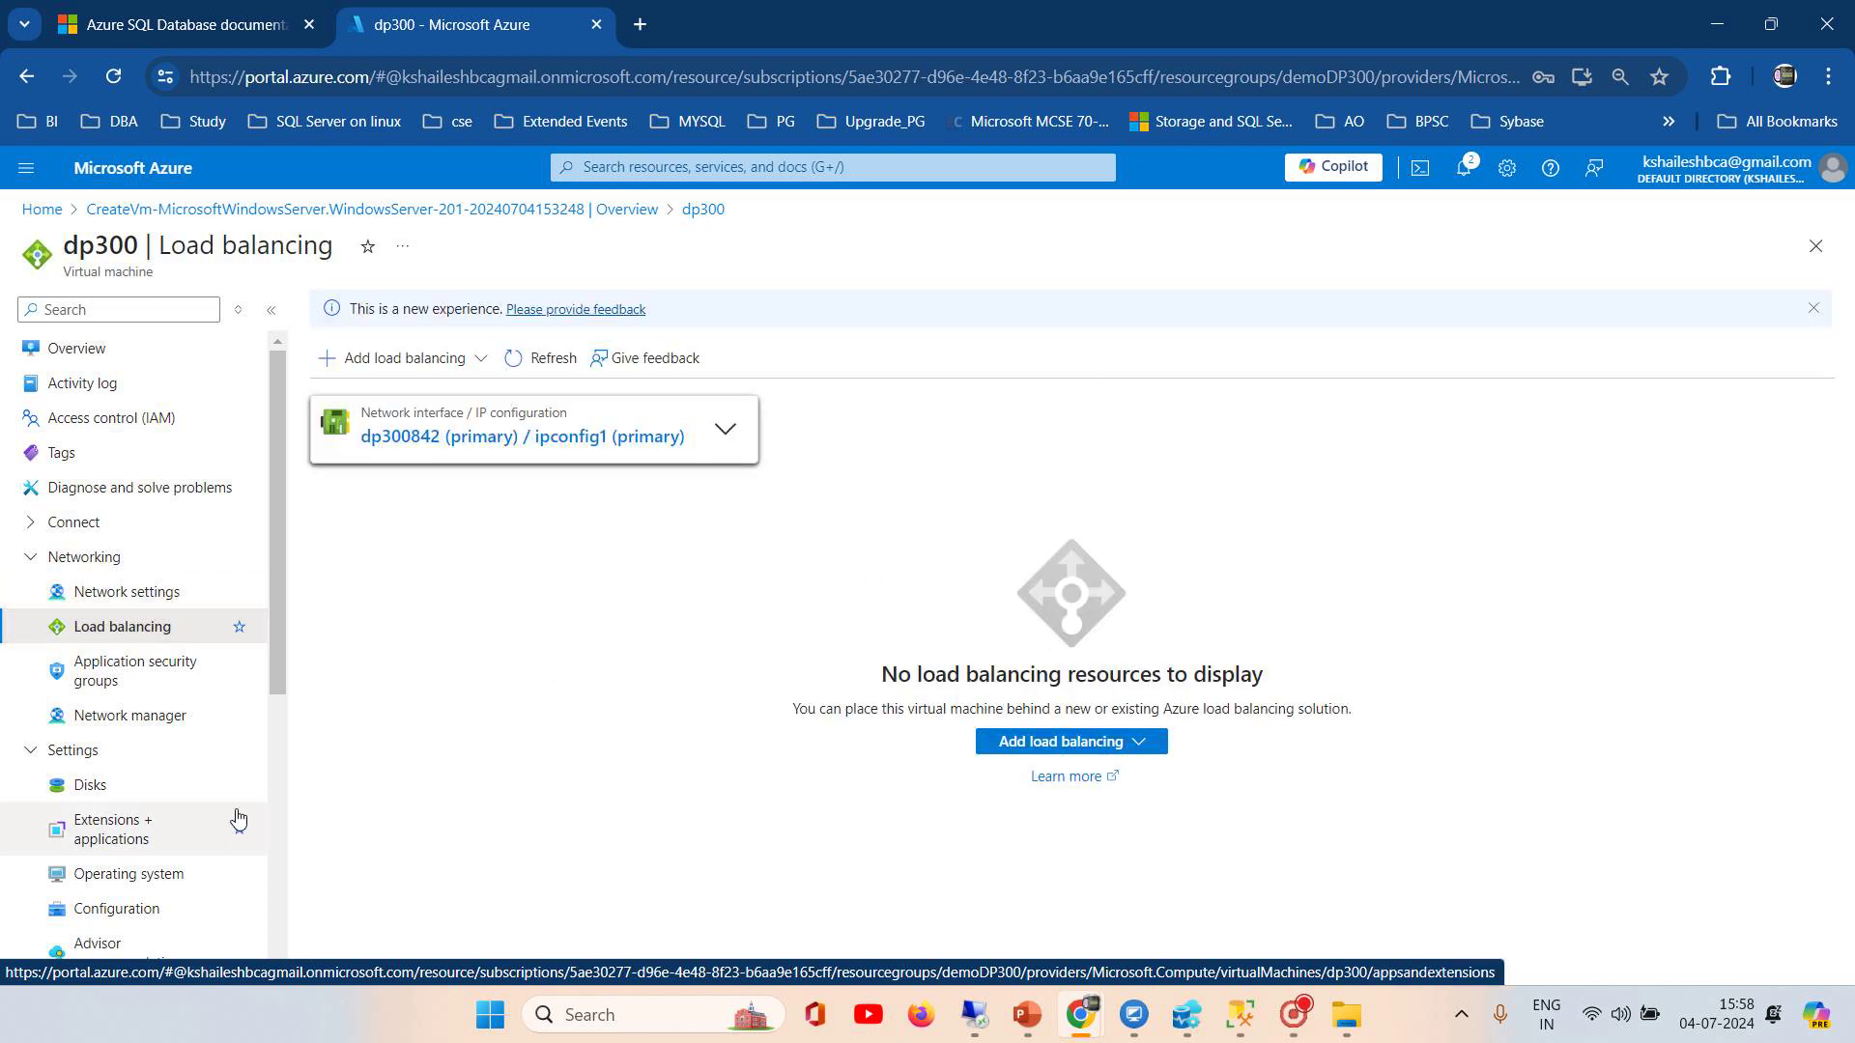
{"action": "left_click", "coordinate": [153, 720]}
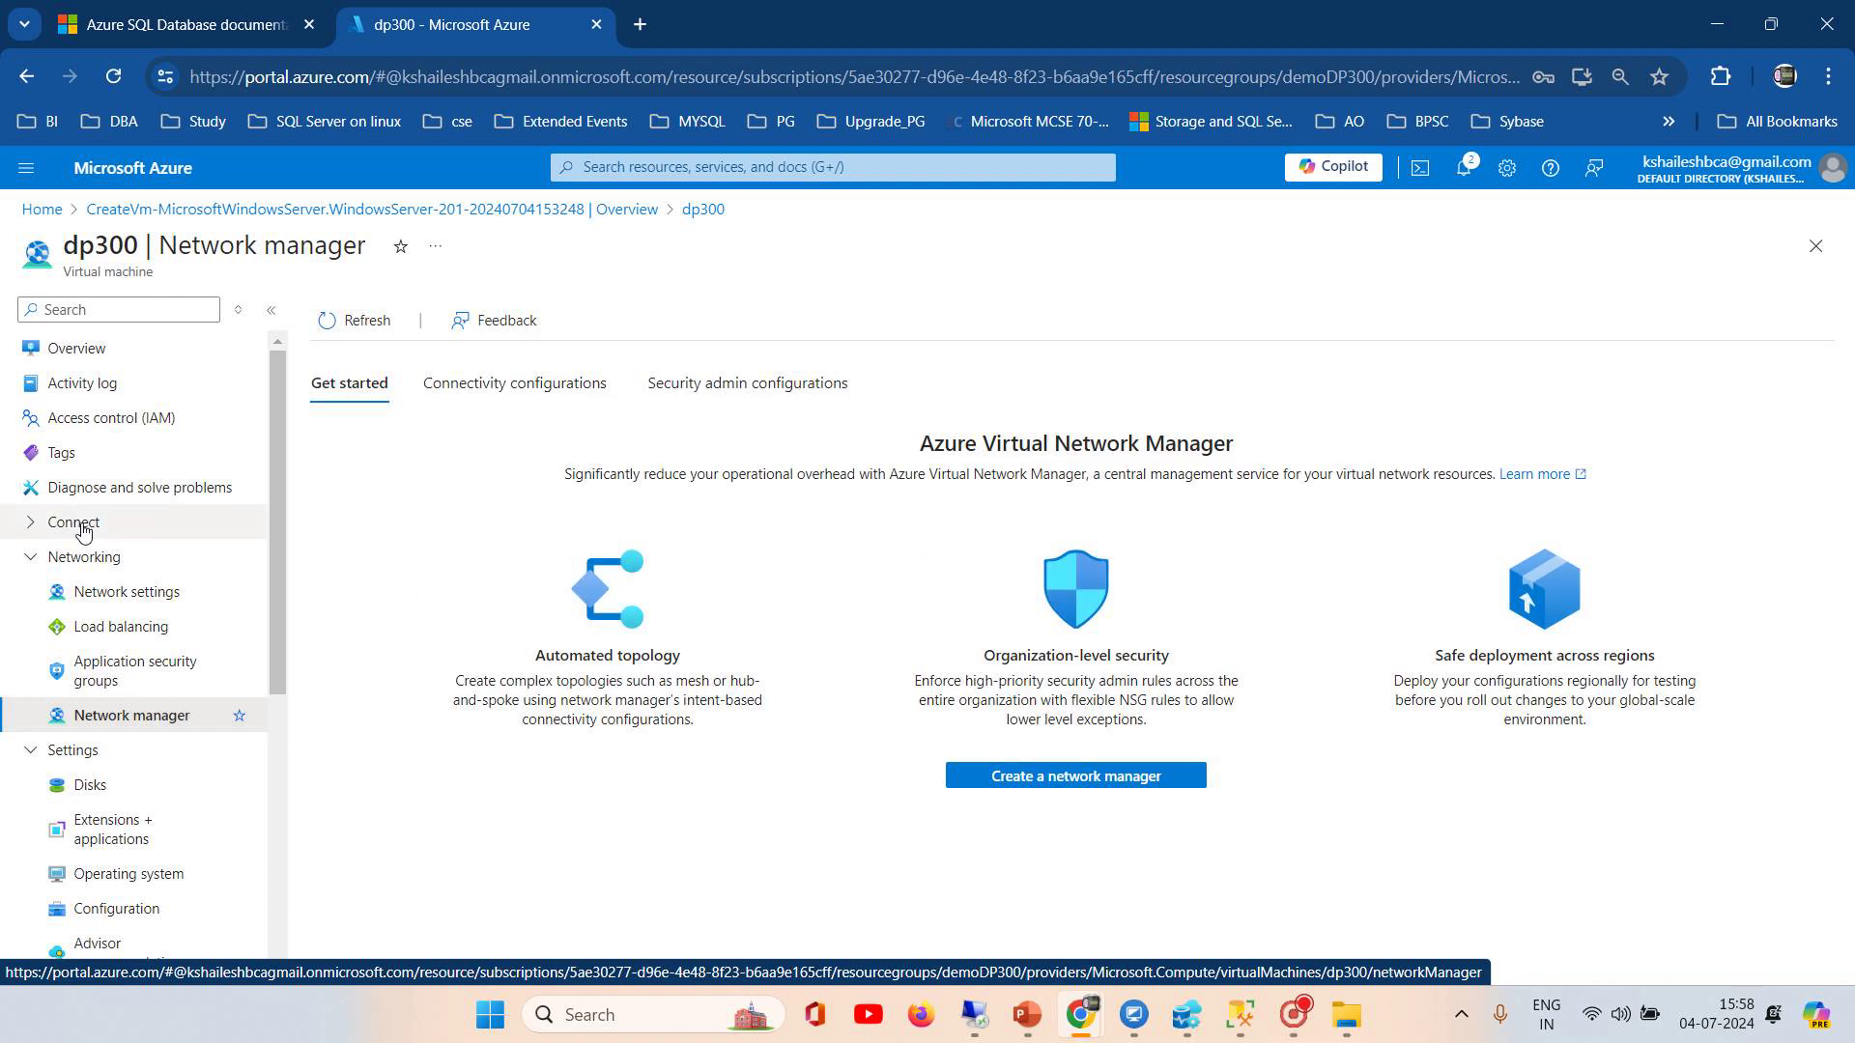
{"action": "left_click", "coordinate": [38, 530]}
{"action": "left_click", "coordinate": [39, 529]}
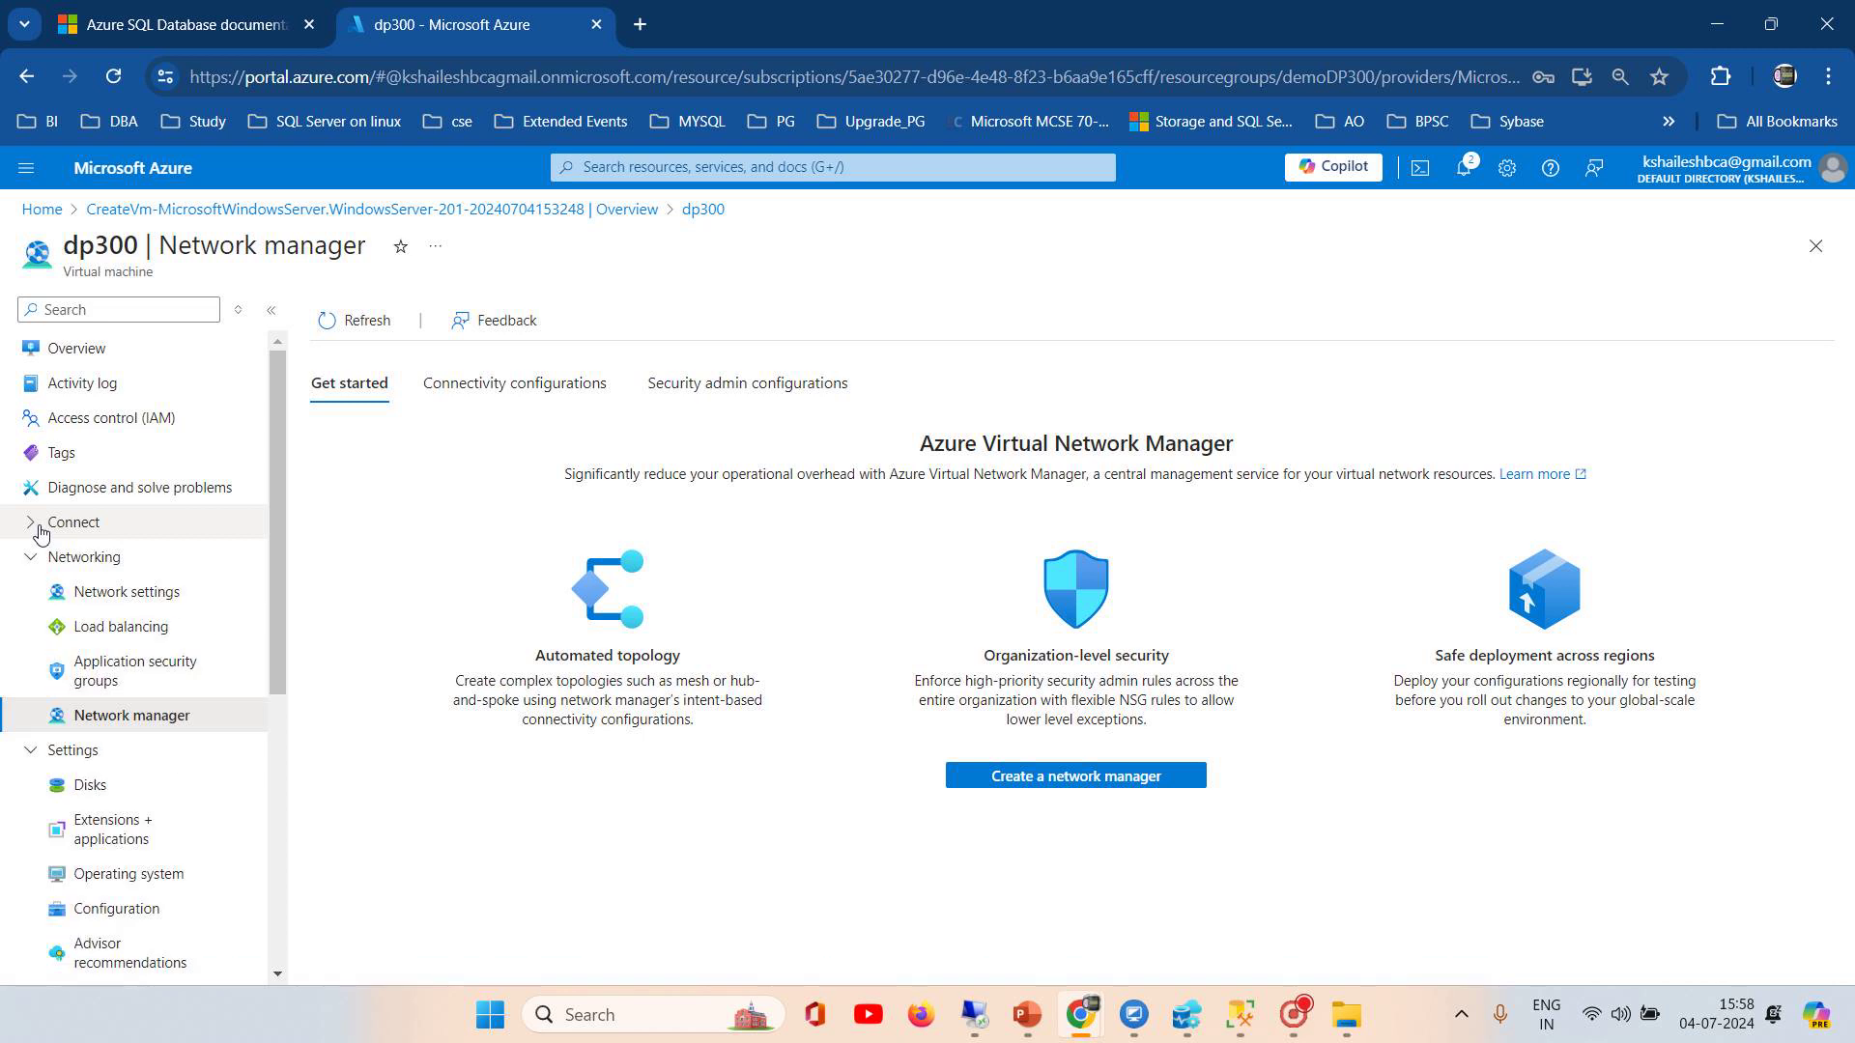
{"action": "left_click", "coordinate": [17, 530]}
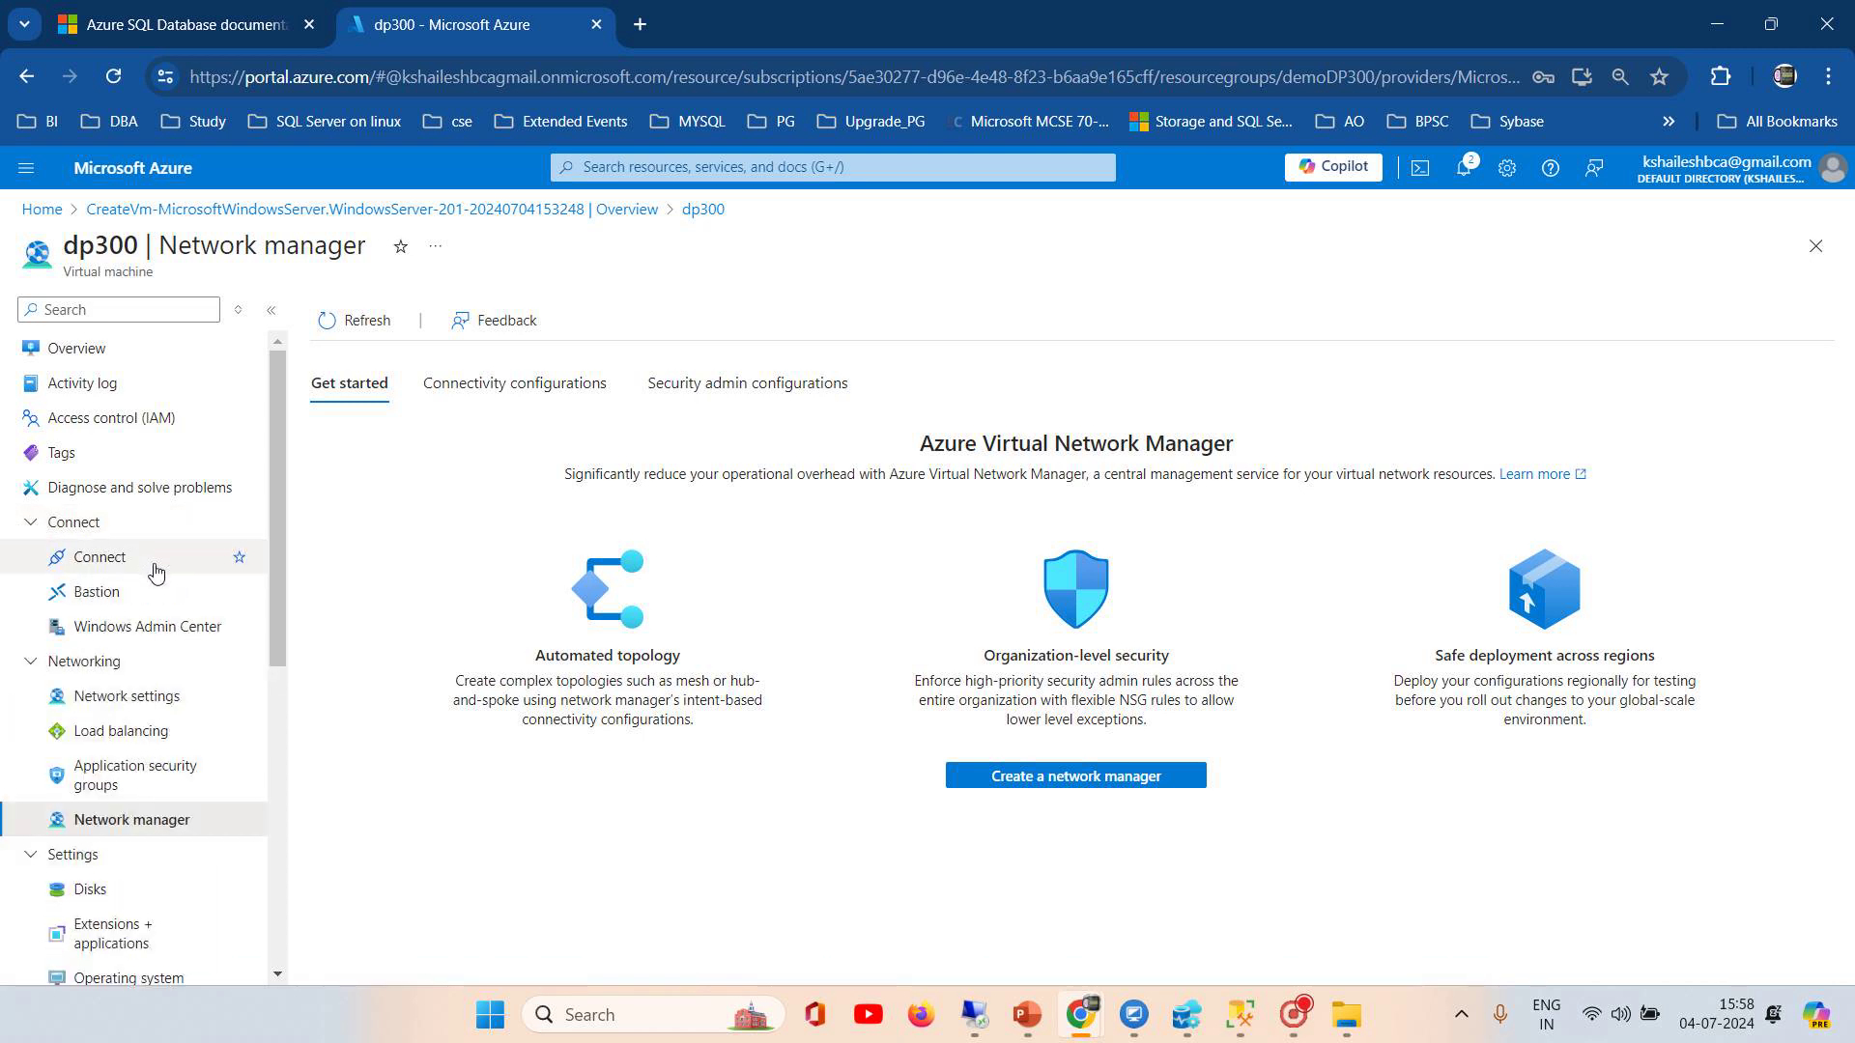
{"action": "left_click", "coordinate": [155, 571]}
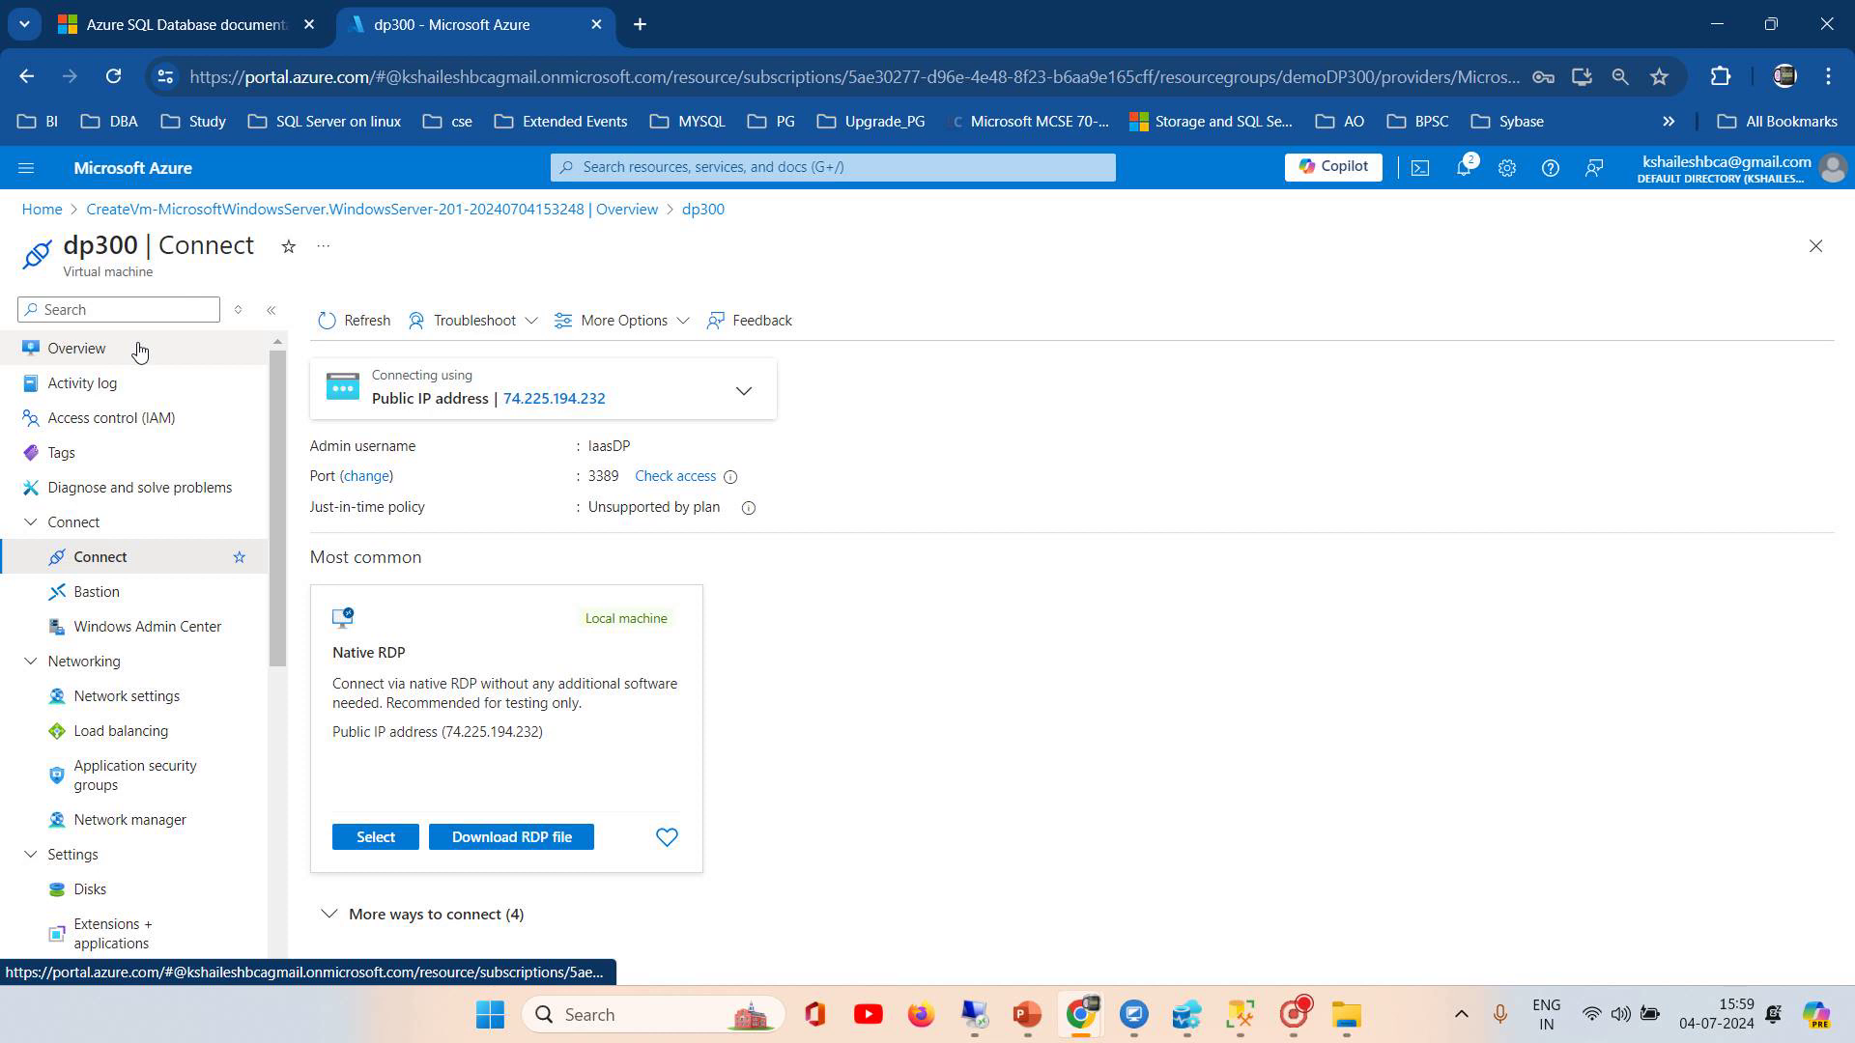
Step: Examine the management options dp300 offers under Security, Backup + disaster recovery and Operations
{"action": "left_click_drag", "start_coordinate": [276, 385], "coordinate": [263, 765]}
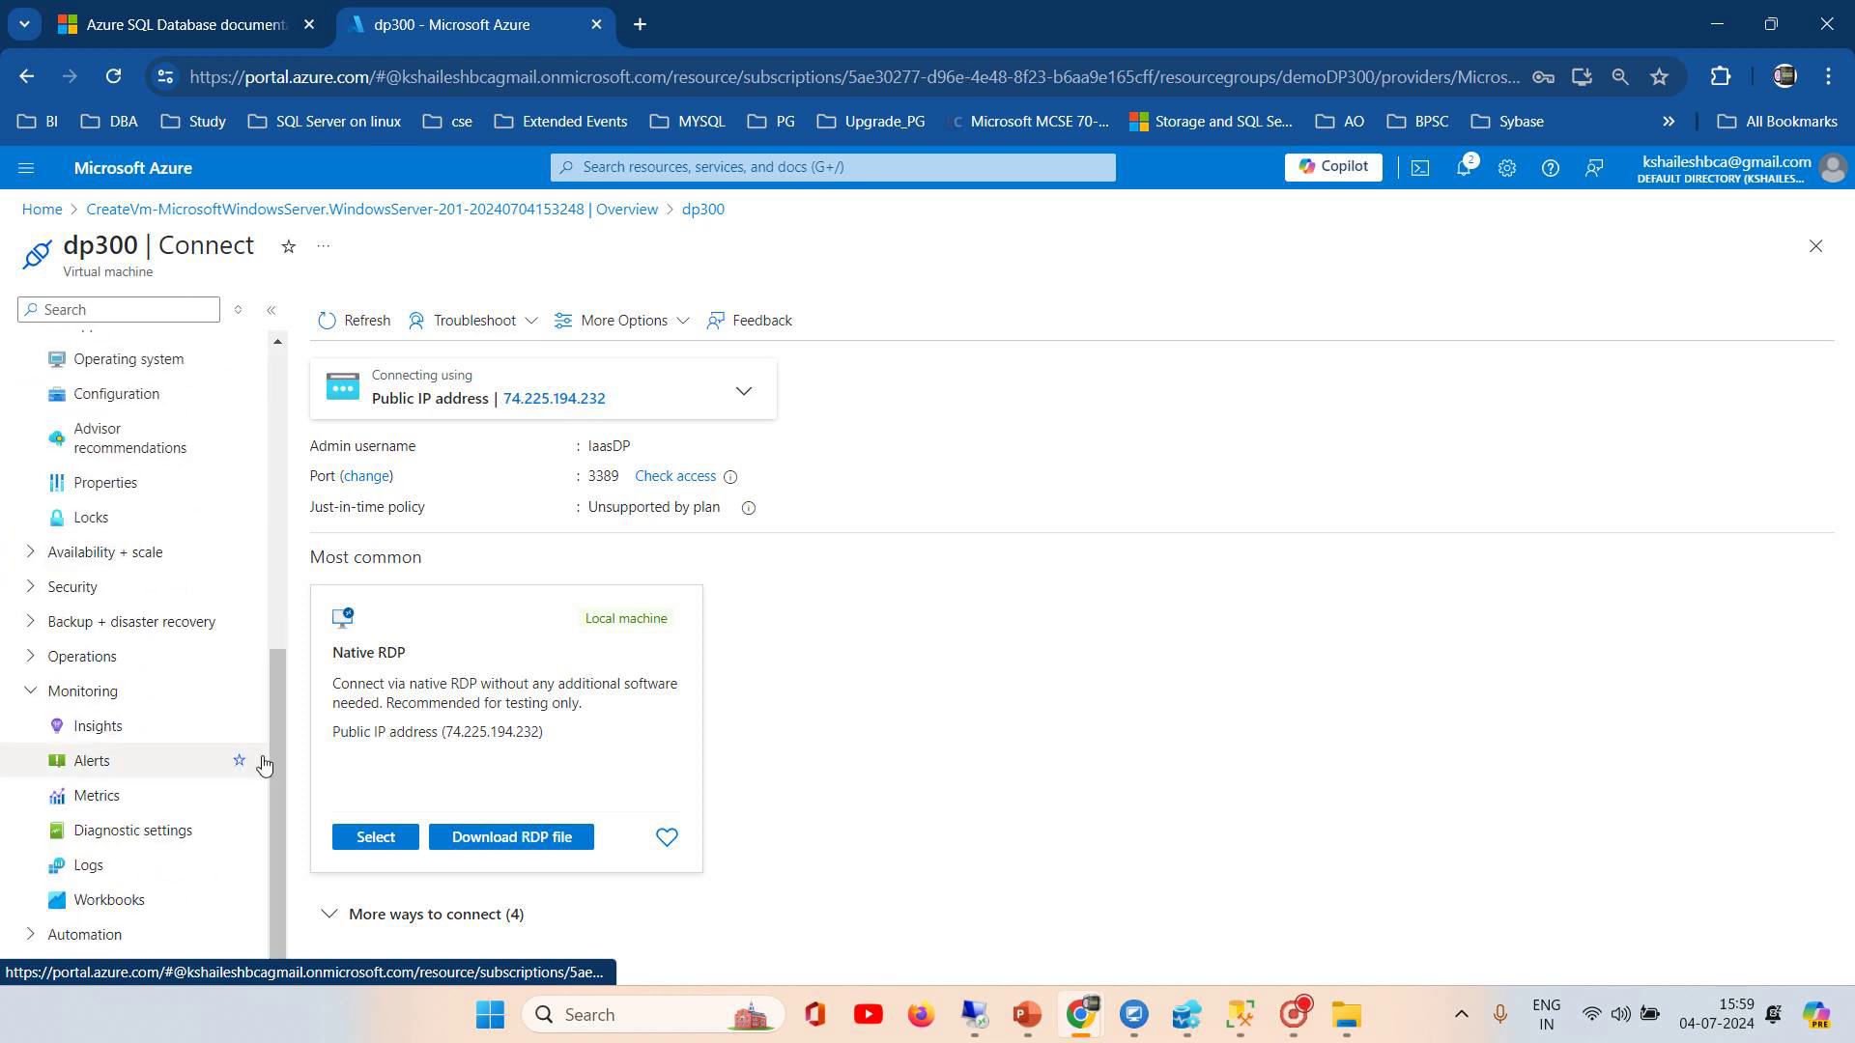
{"action": "left_click", "coordinate": [32, 590]}
{"action": "left_click", "coordinate": [35, 713]}
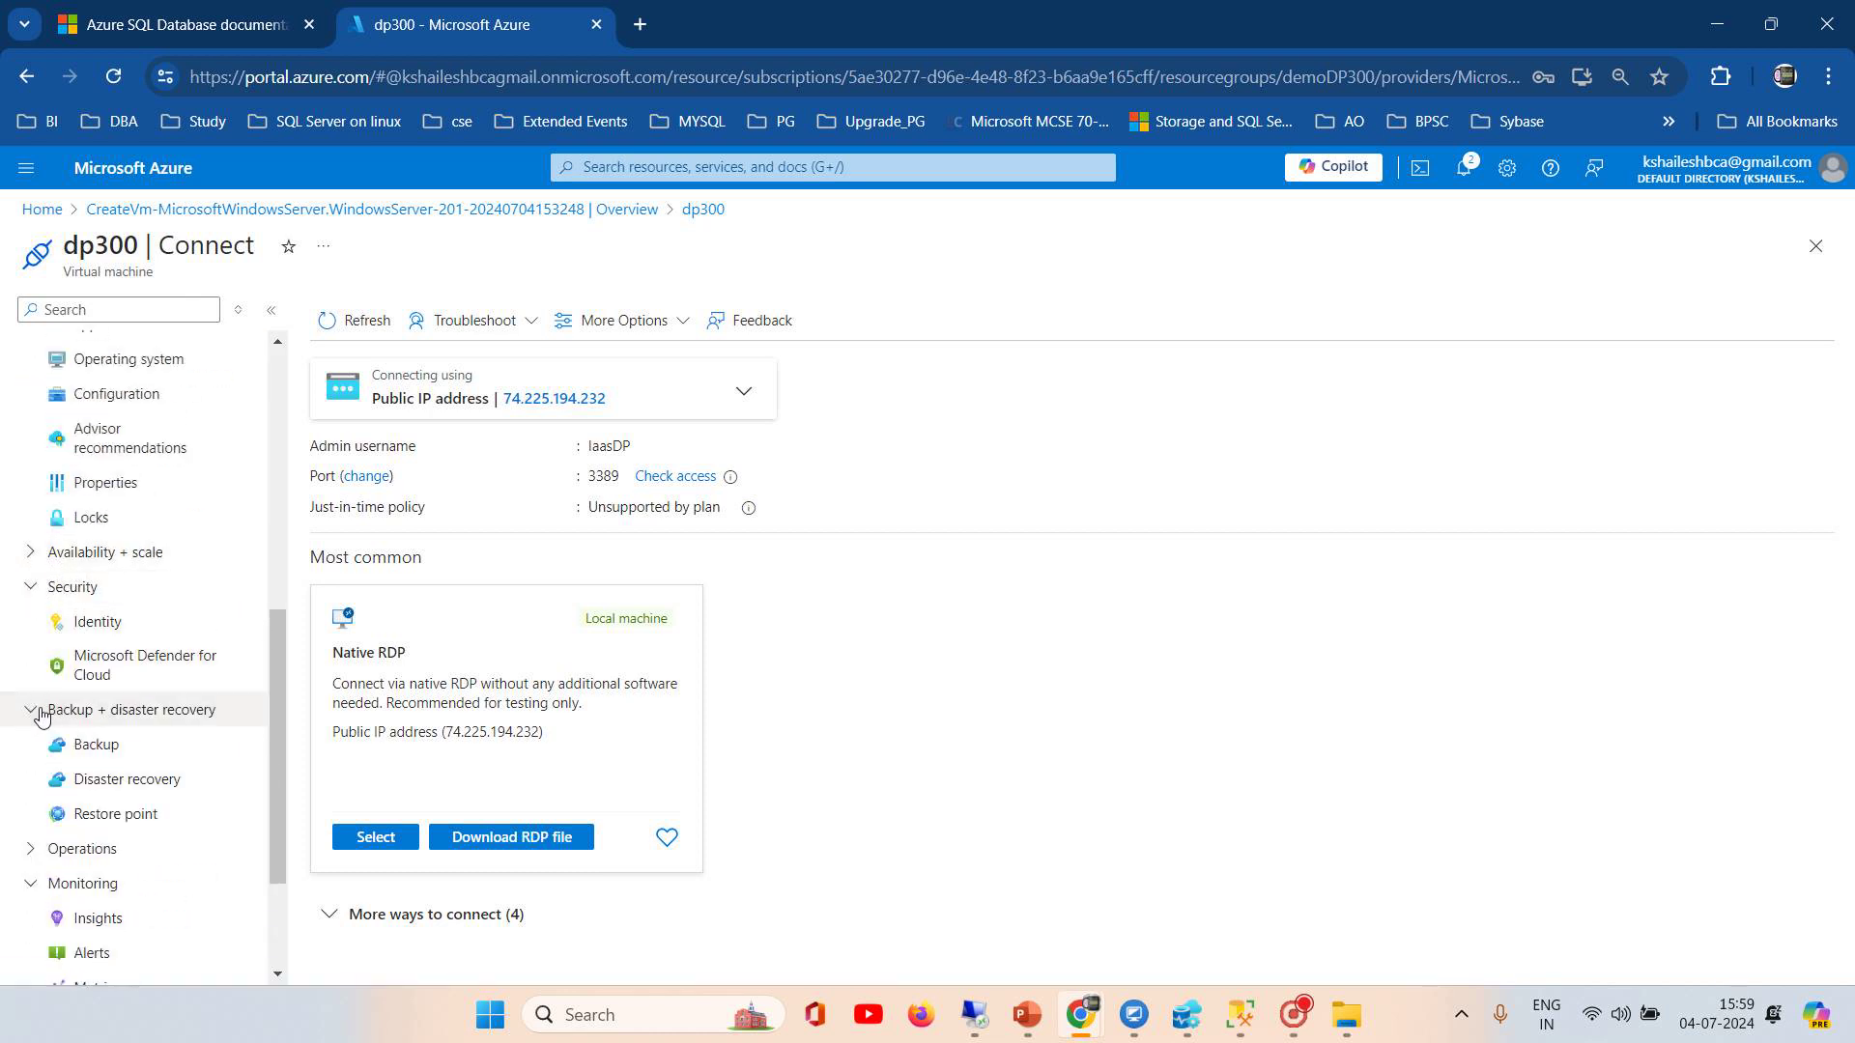
{"action": "left_click_drag", "start_coordinate": [276, 715], "coordinate": [263, 797]}
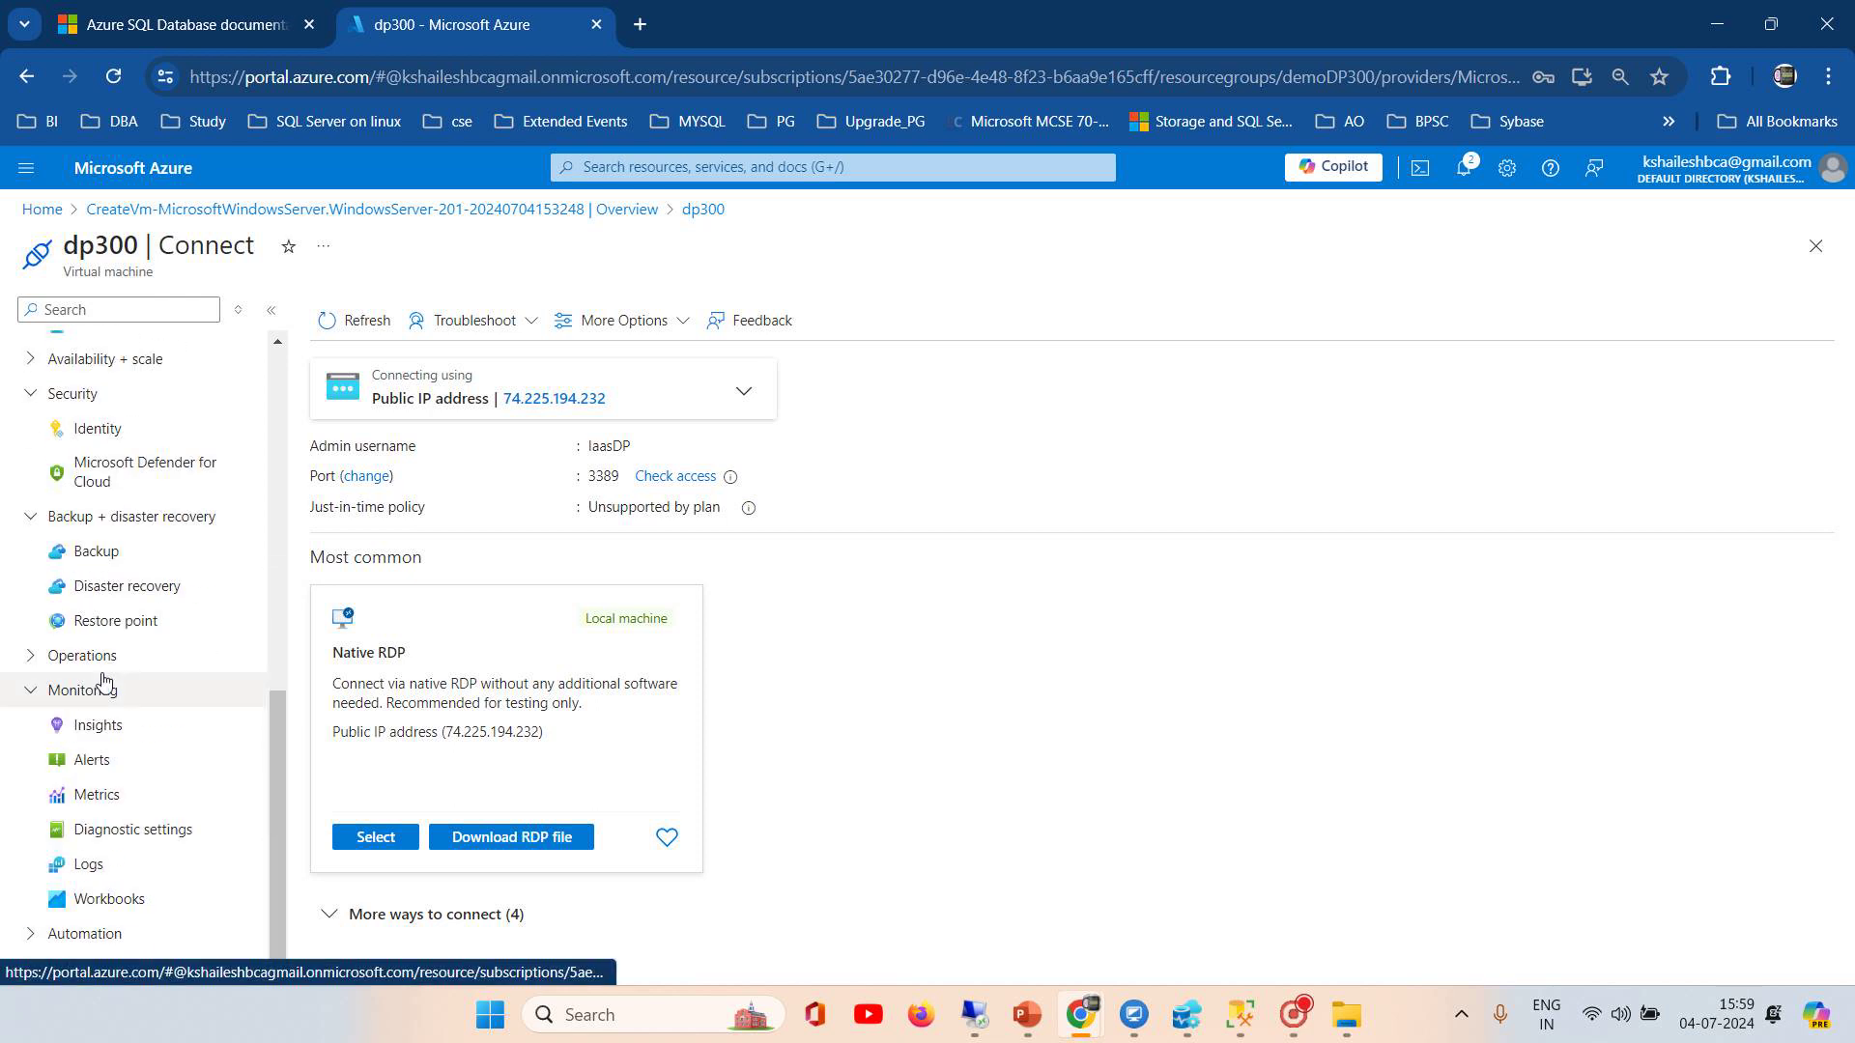
{"action": "left_click", "coordinate": [30, 662]}
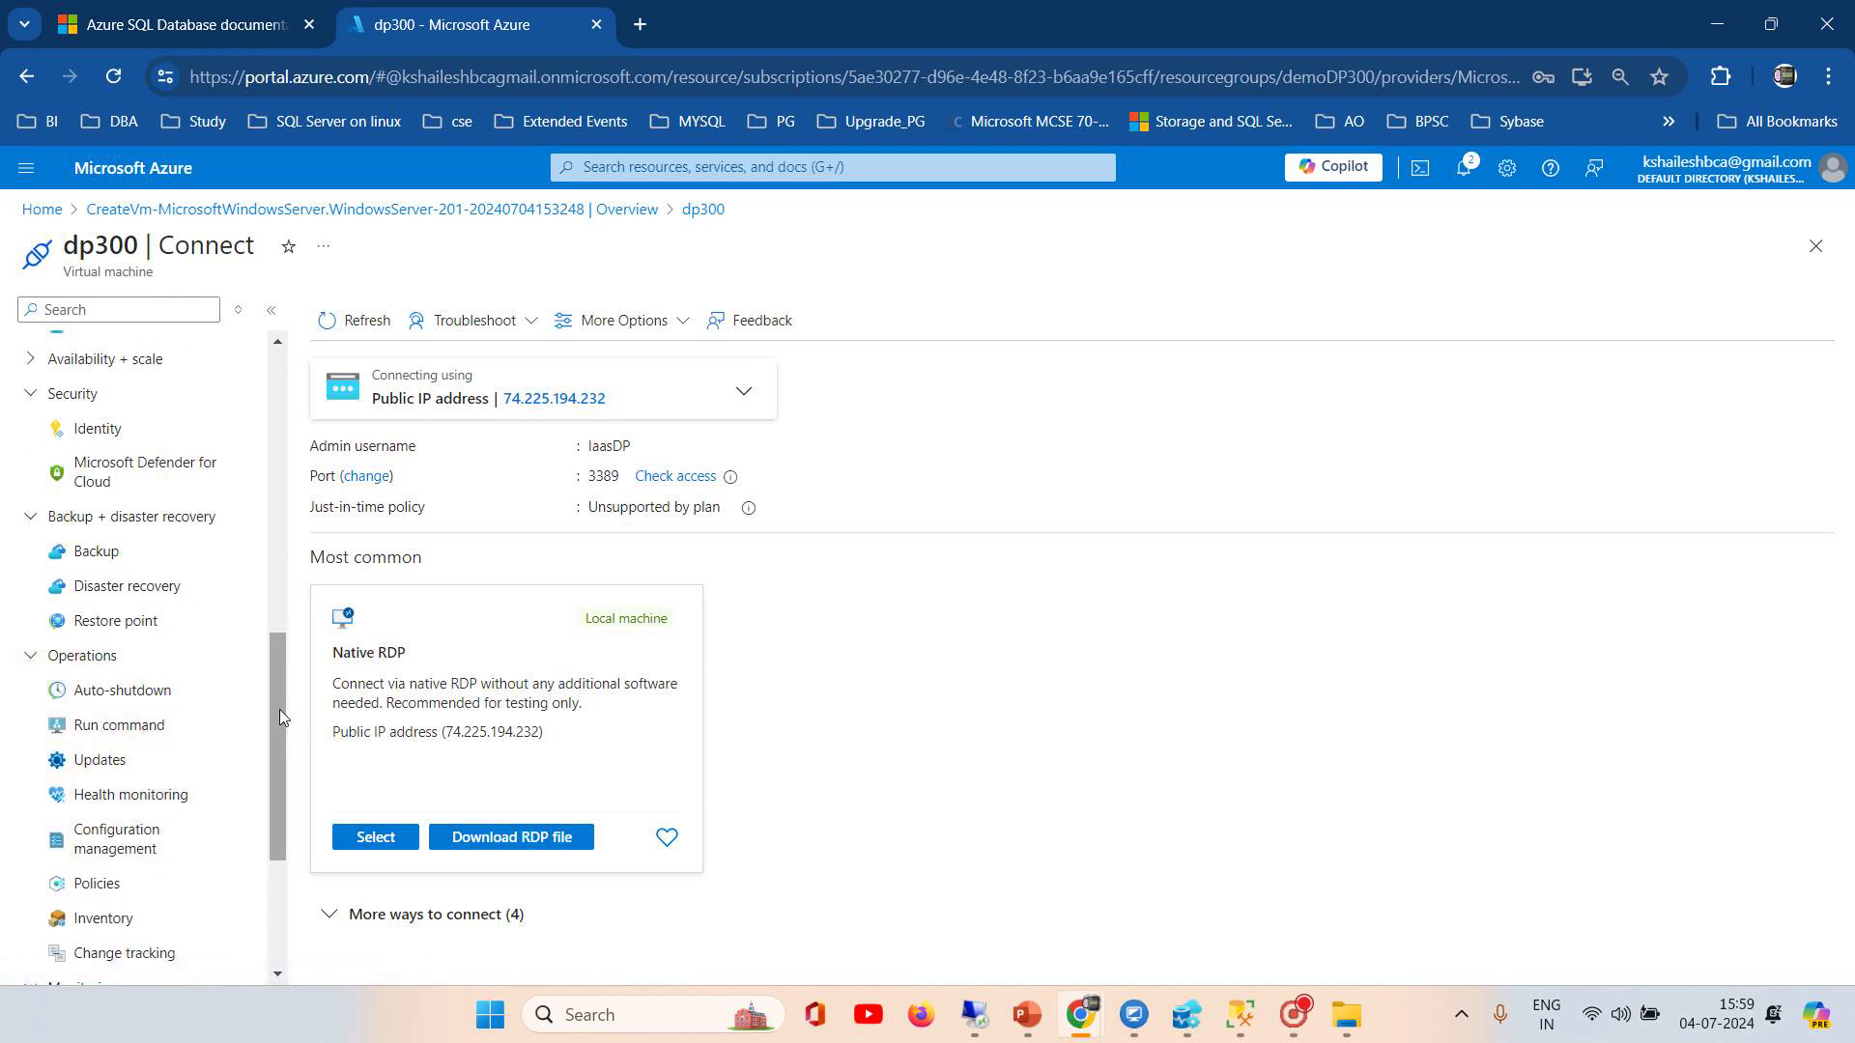
{"action": "left_click_drag", "start_coordinate": [279, 710], "coordinate": [253, 825]}
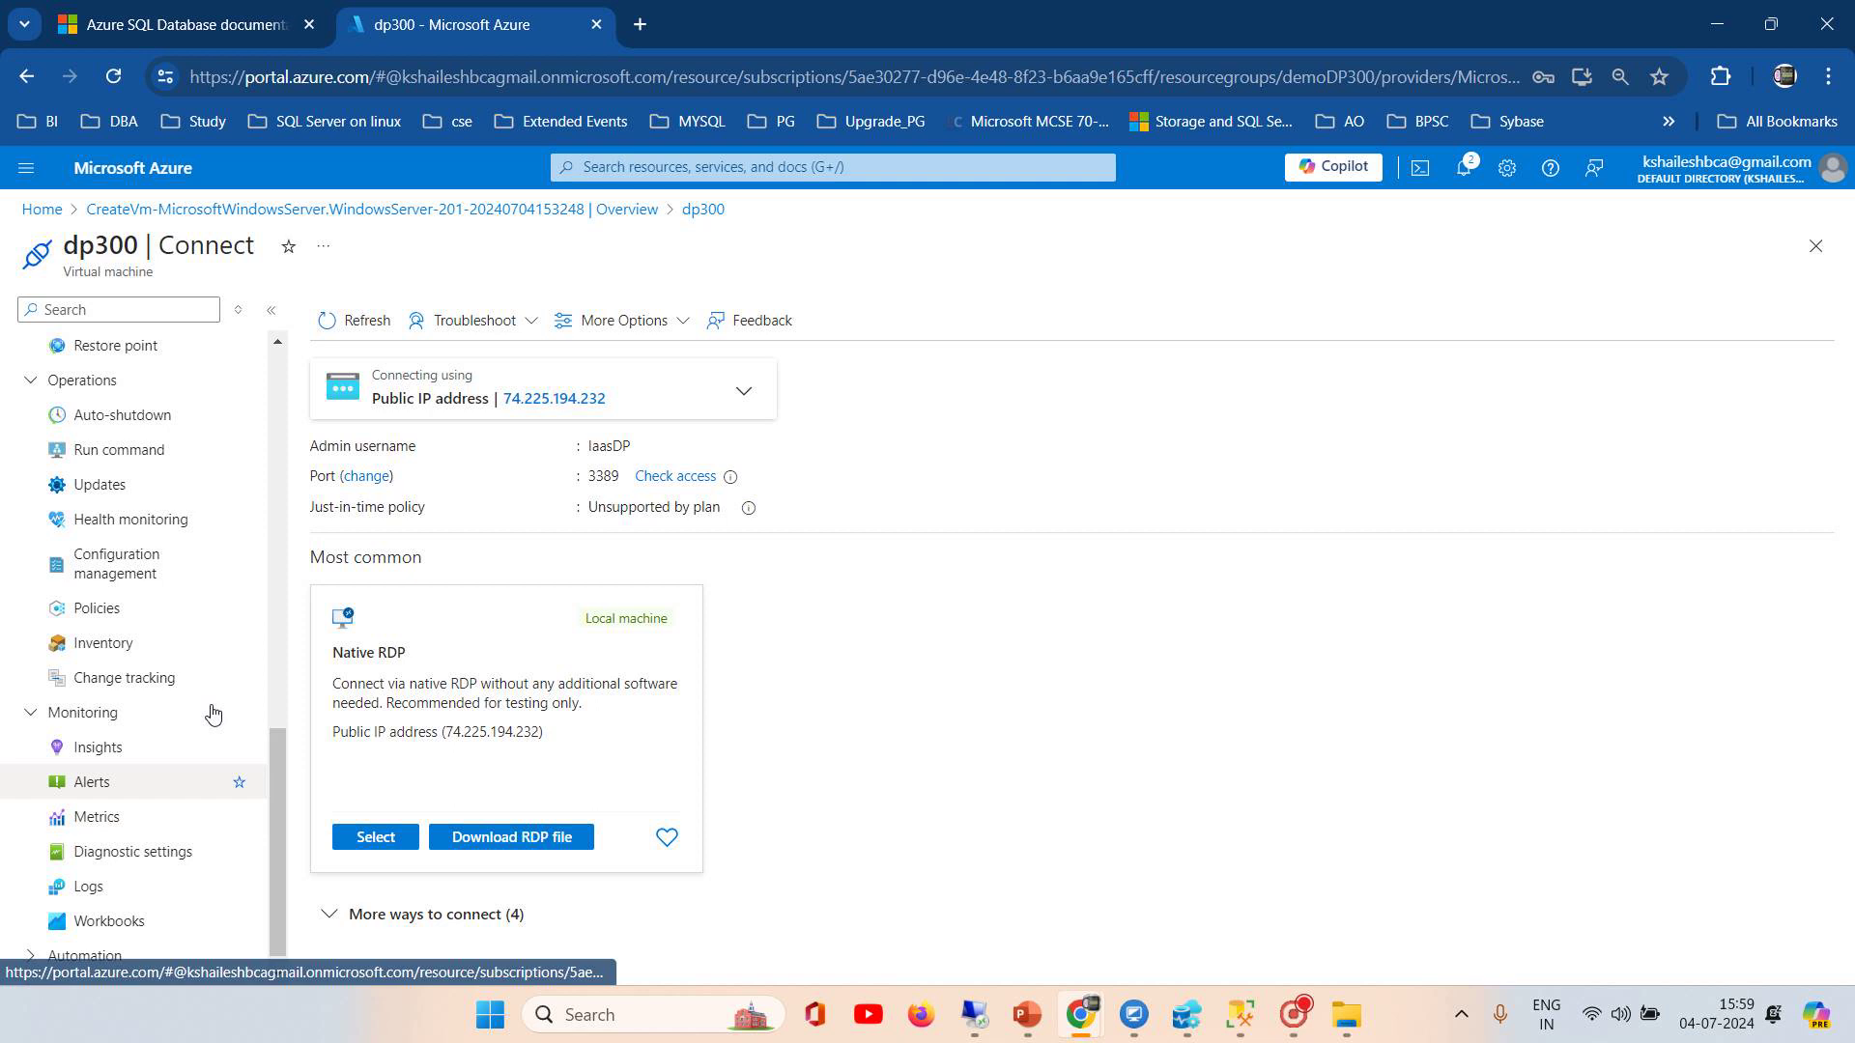
Step: View dp300's monitoring Insights page and the options listed under Automation
{"action": "left_click", "coordinate": [109, 757]}
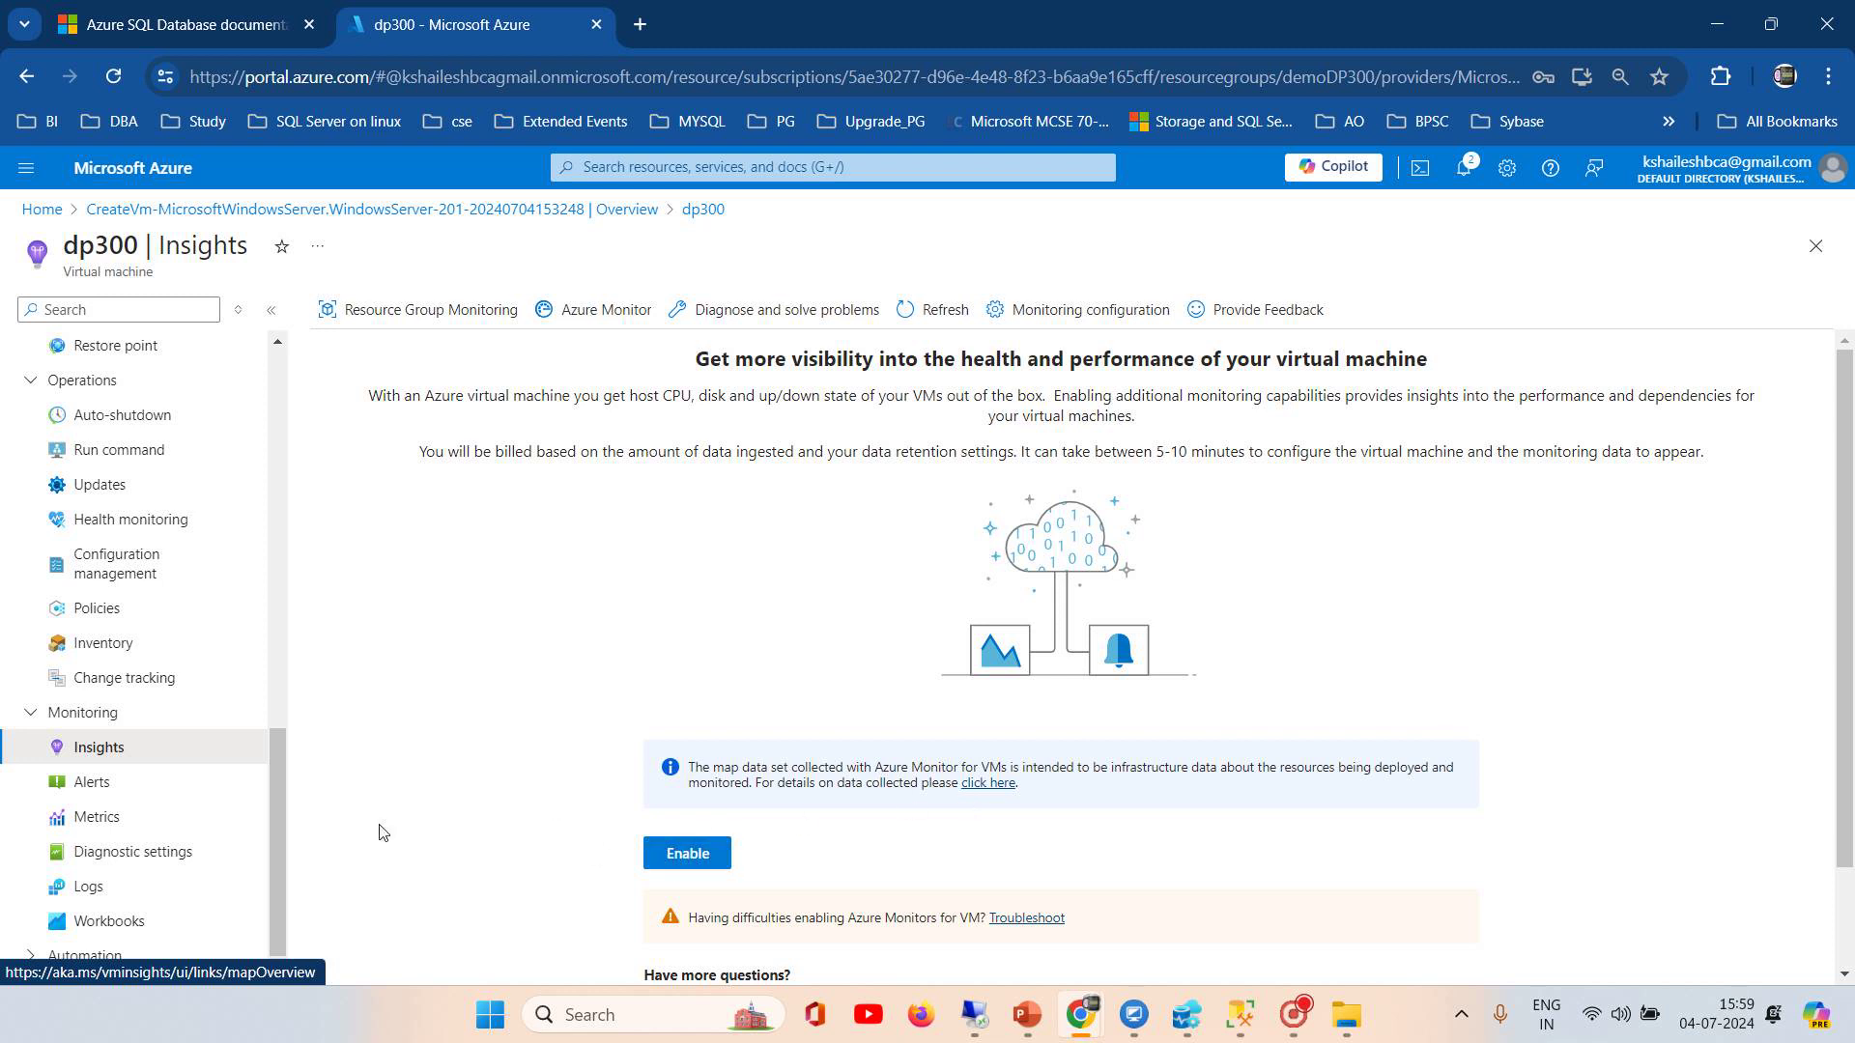
{"action": "left_click_drag", "start_coordinate": [295, 804], "coordinate": [259, 994]}
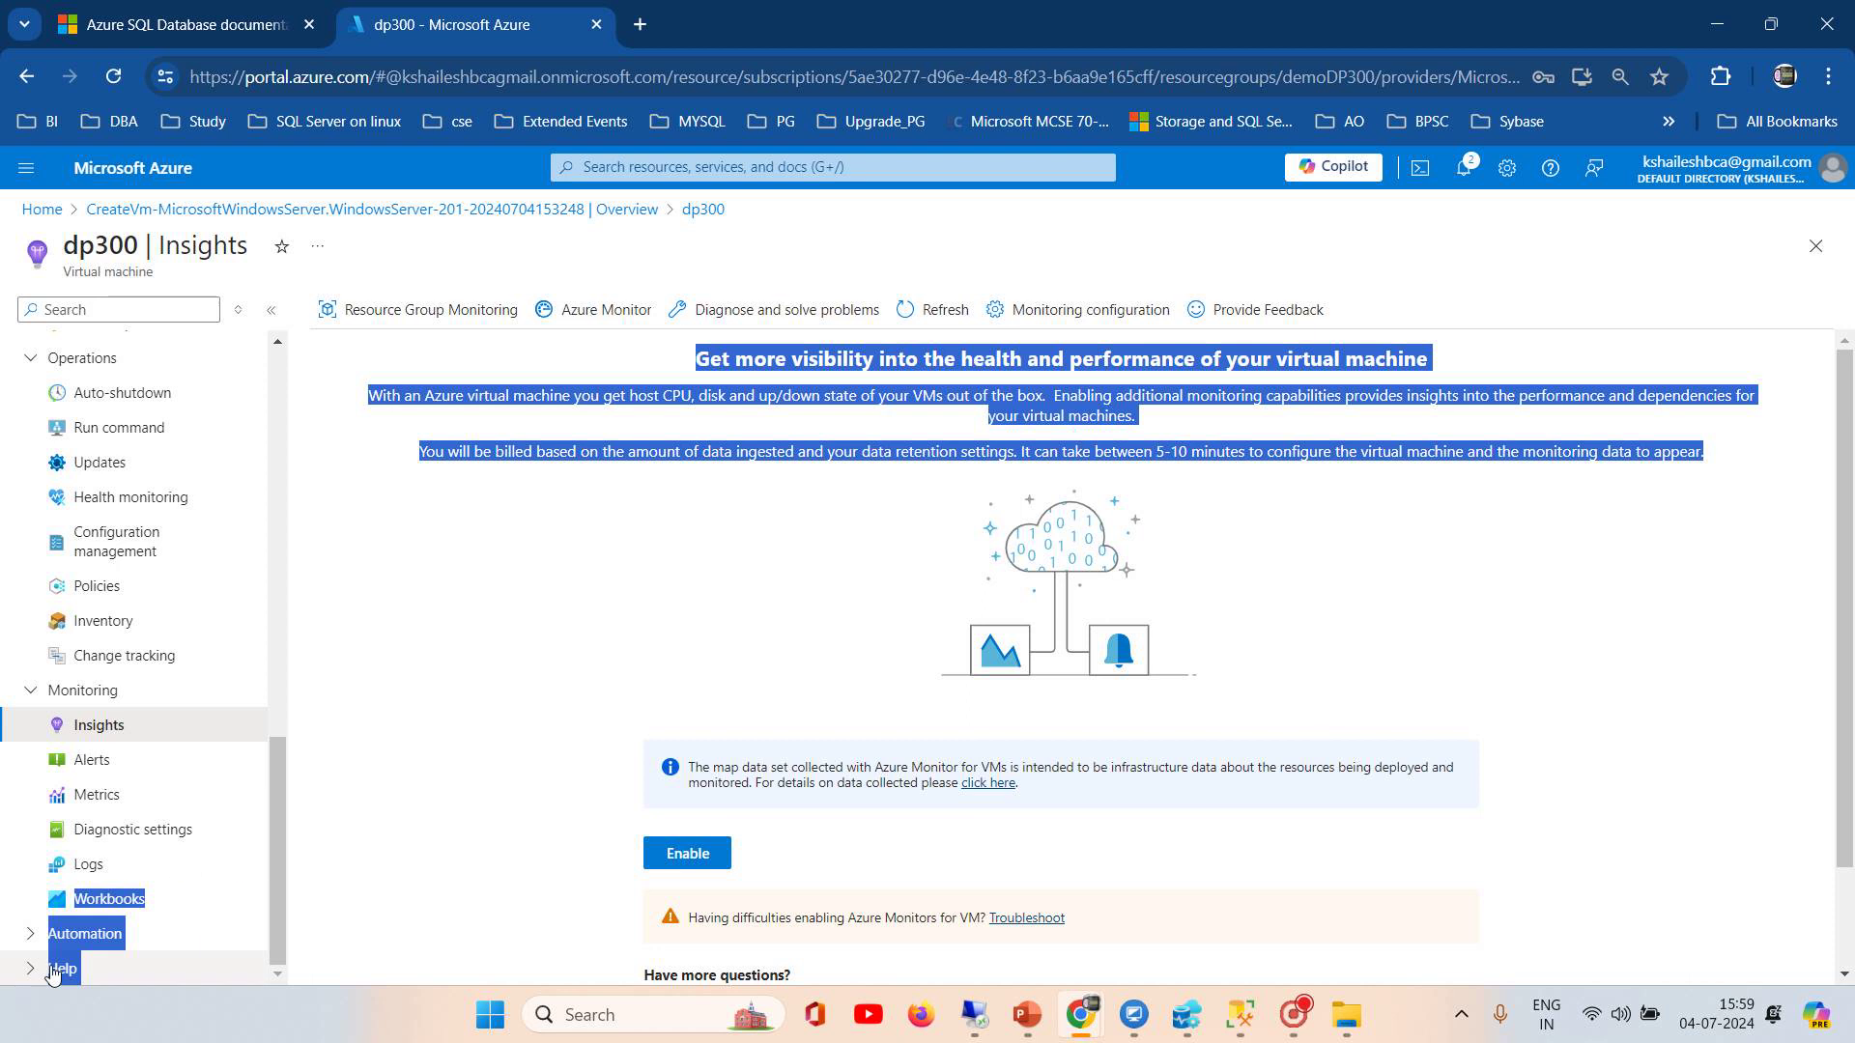
{"action": "left_click", "coordinate": [30, 933]}
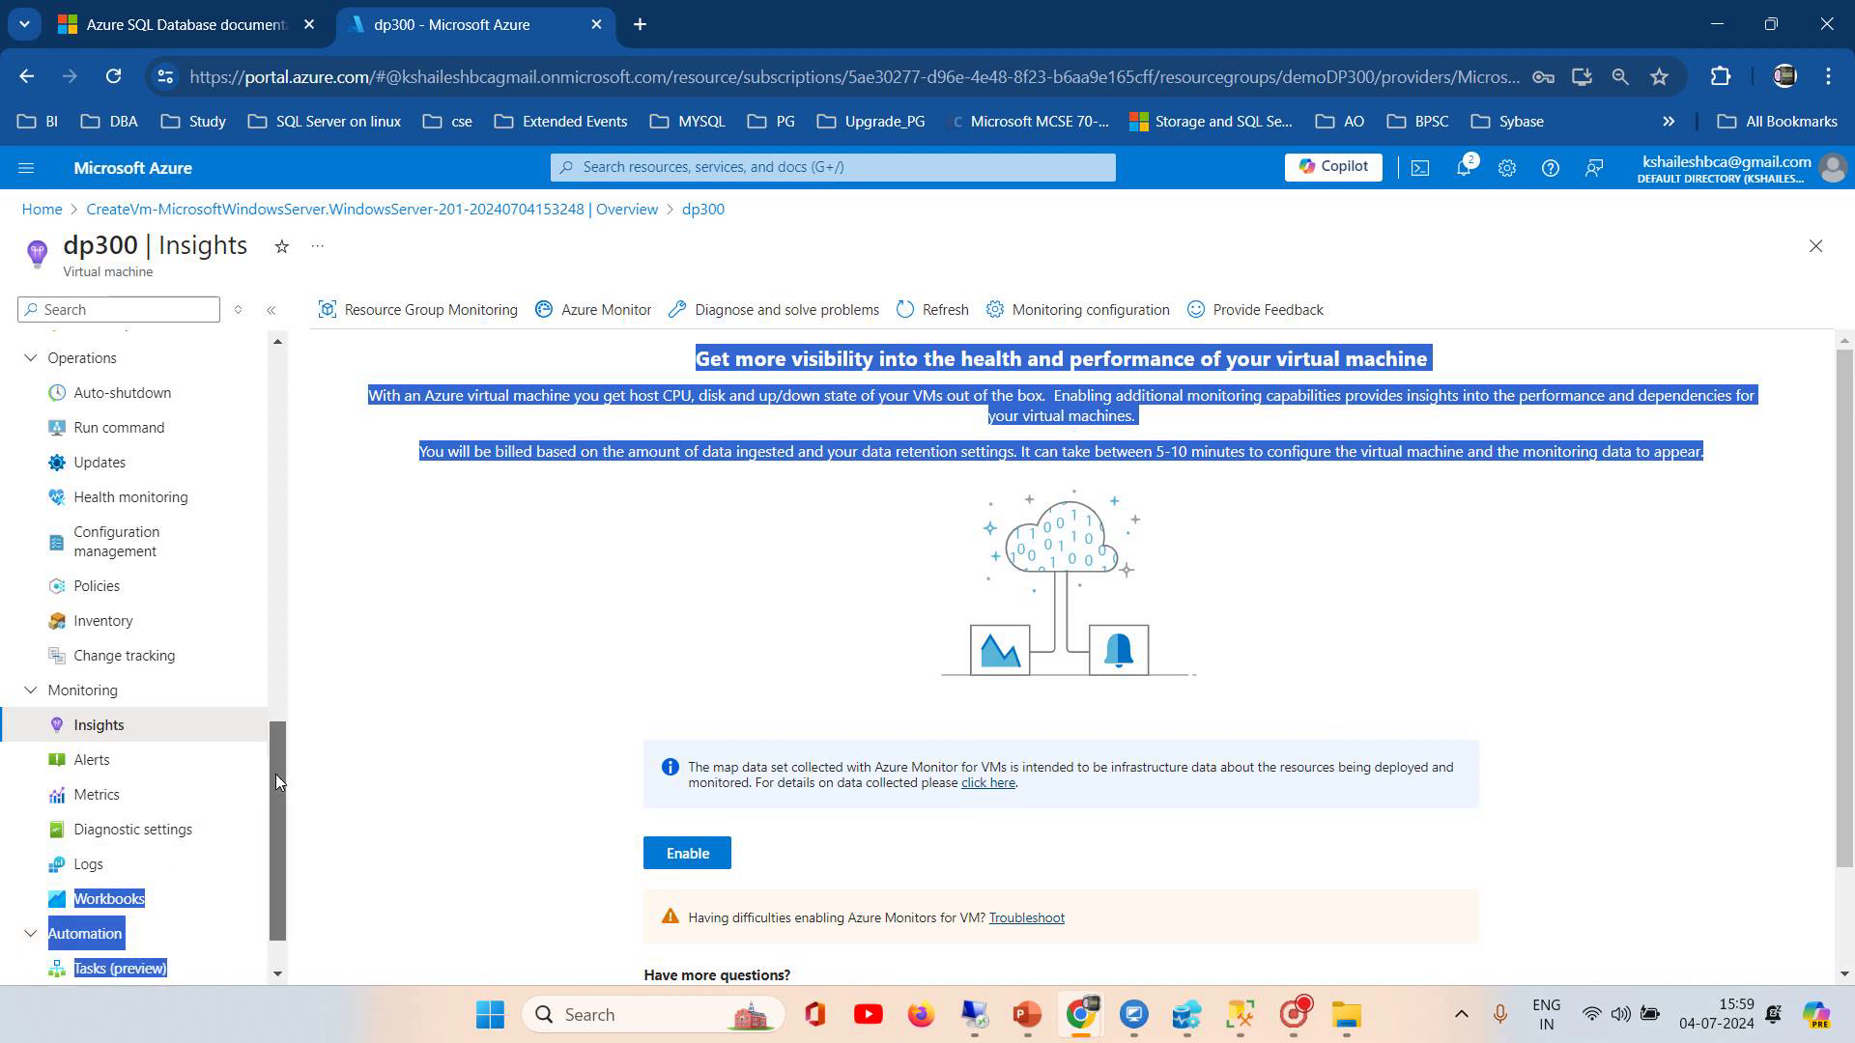
{"action": "scroll", "coordinate": [267, 868], "scroll_direction": "down", "scroll_amount": 1}
{"action": "left_click", "coordinate": [442, 752]}
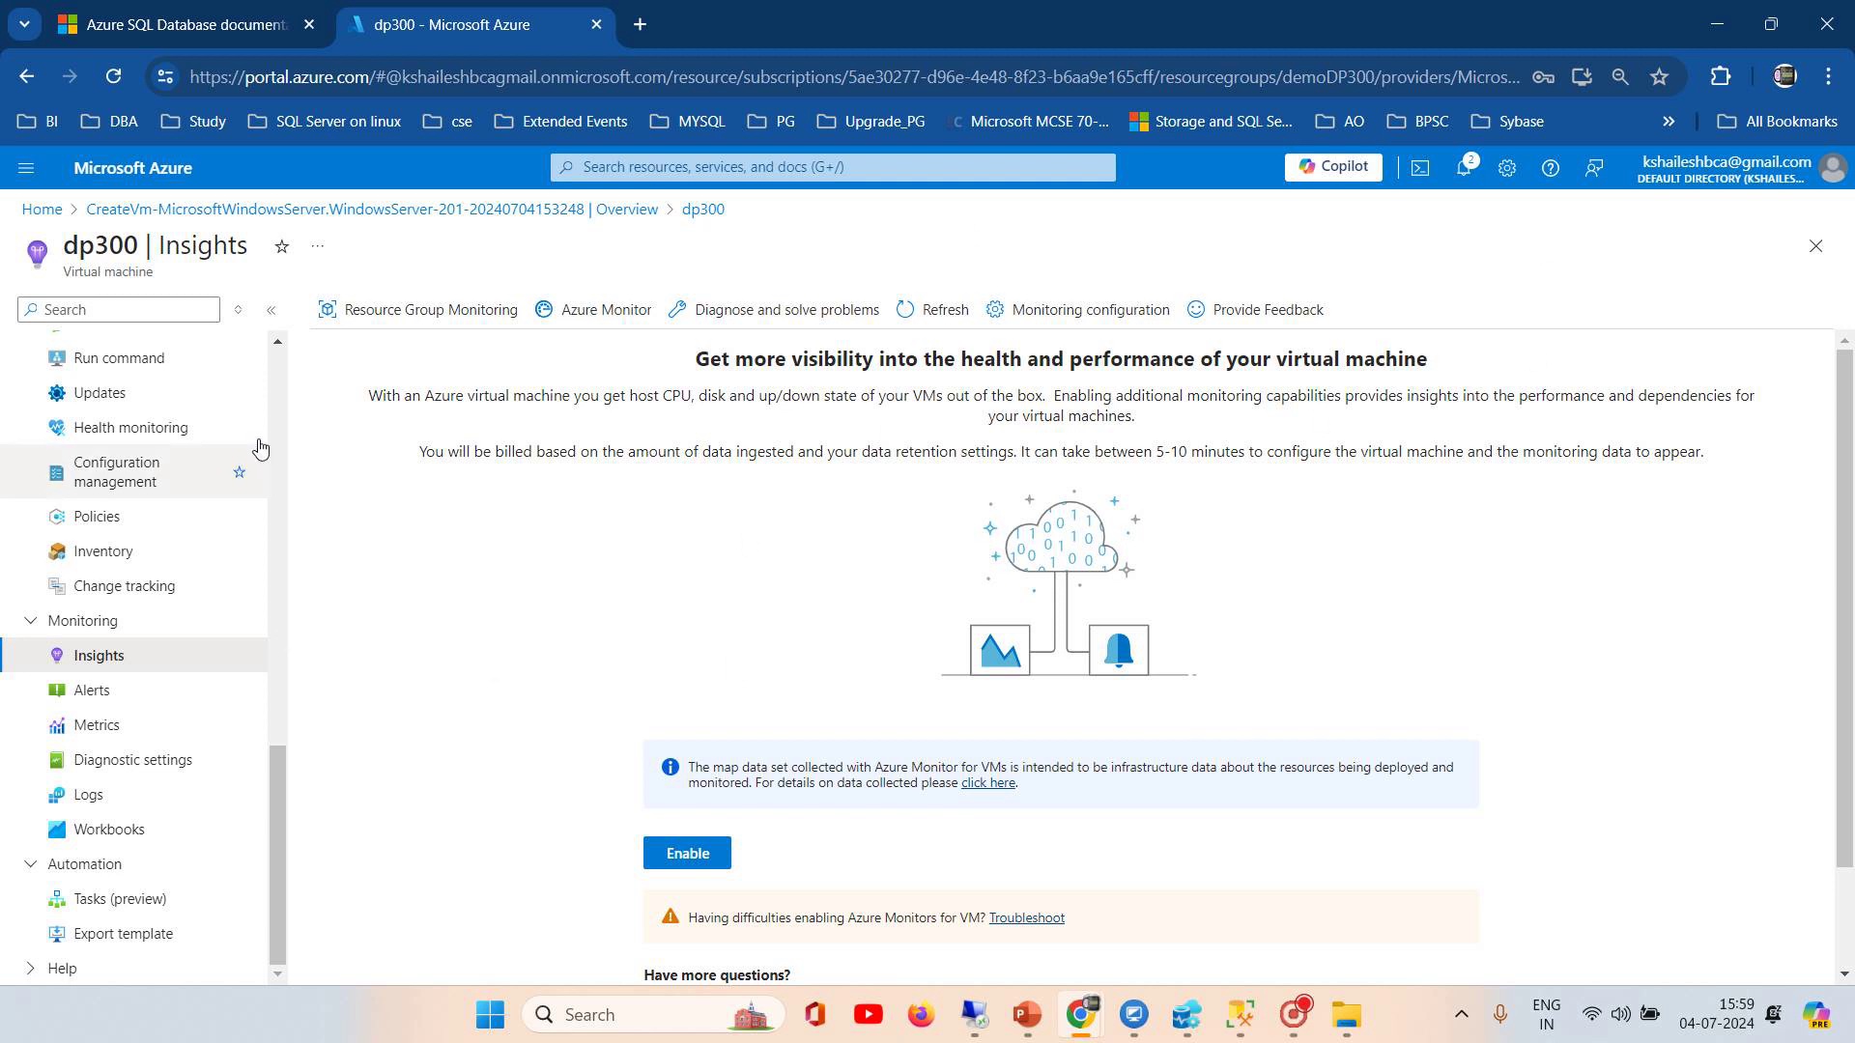
{"action": "scroll", "coordinate": [277, 404], "scroll_direction": "up", "scroll_amount": 12}
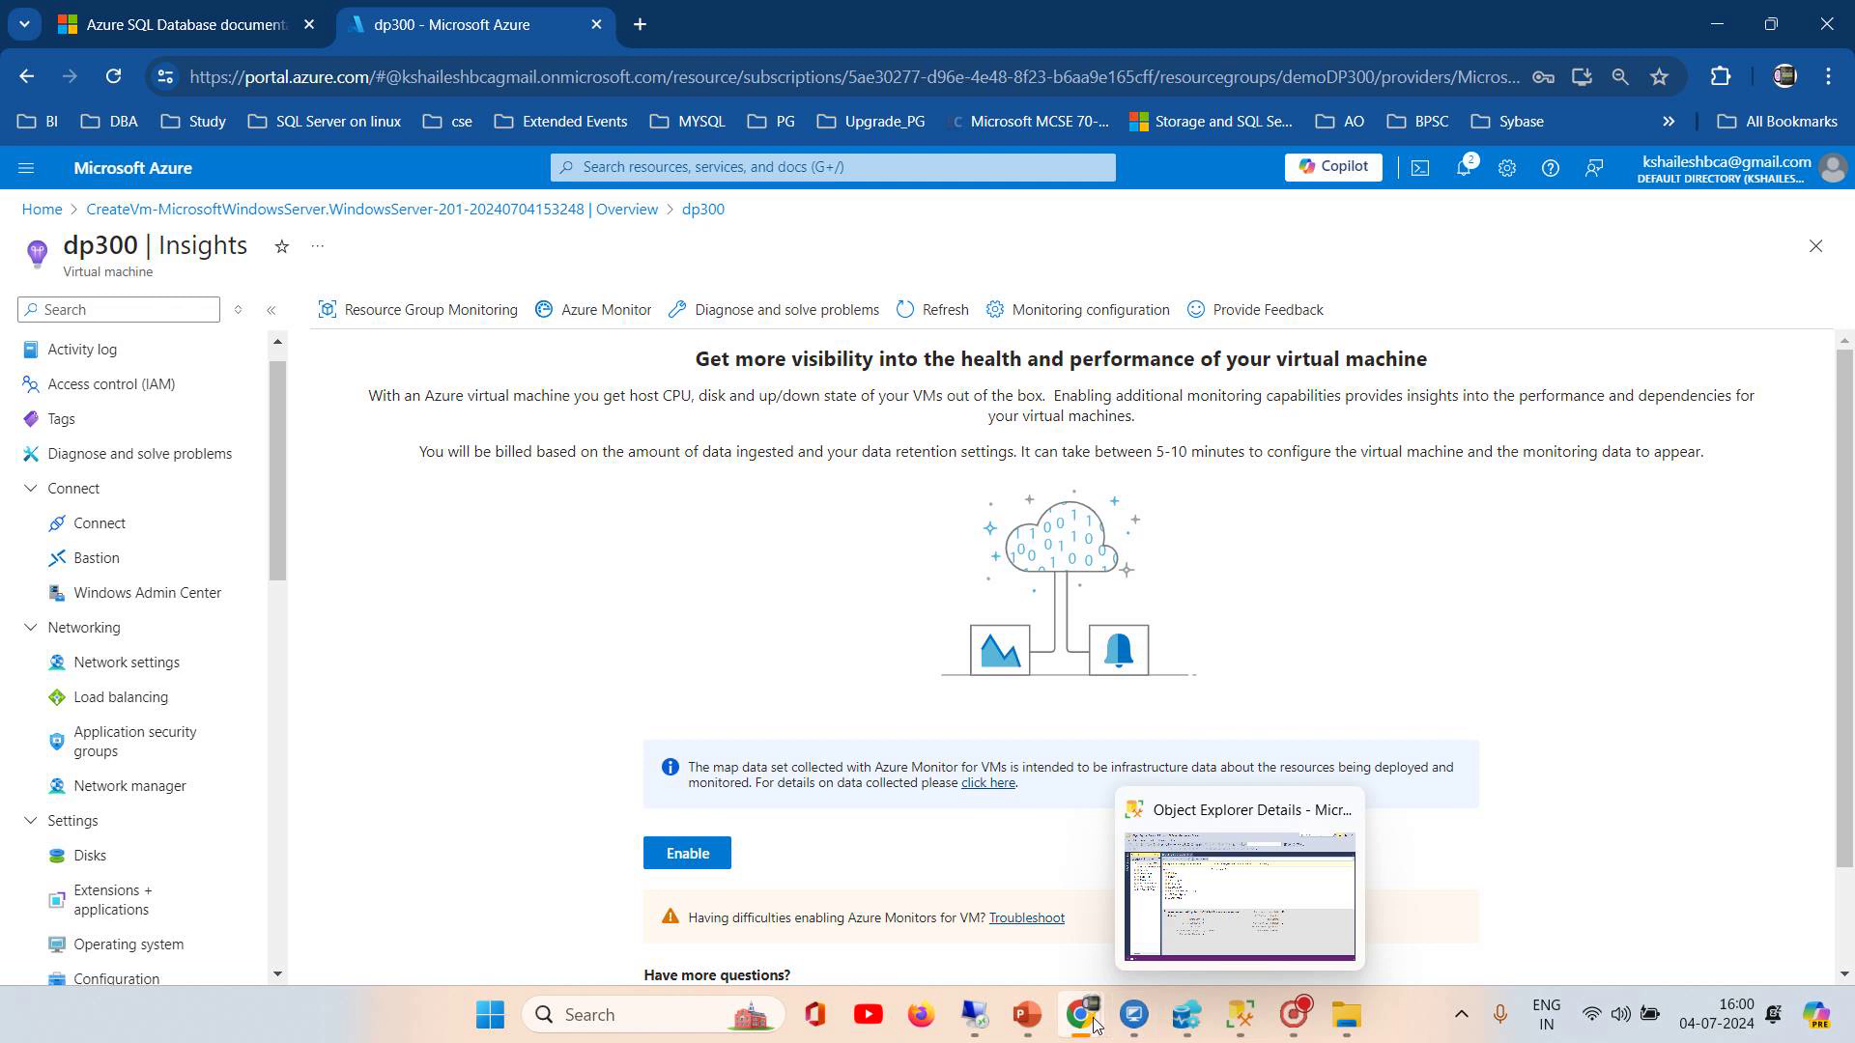
Step: Switch to the Remote Desktop session, close the completed SSMS setup and show the session full screen
{"action": "left_click", "coordinate": [974, 1014]}
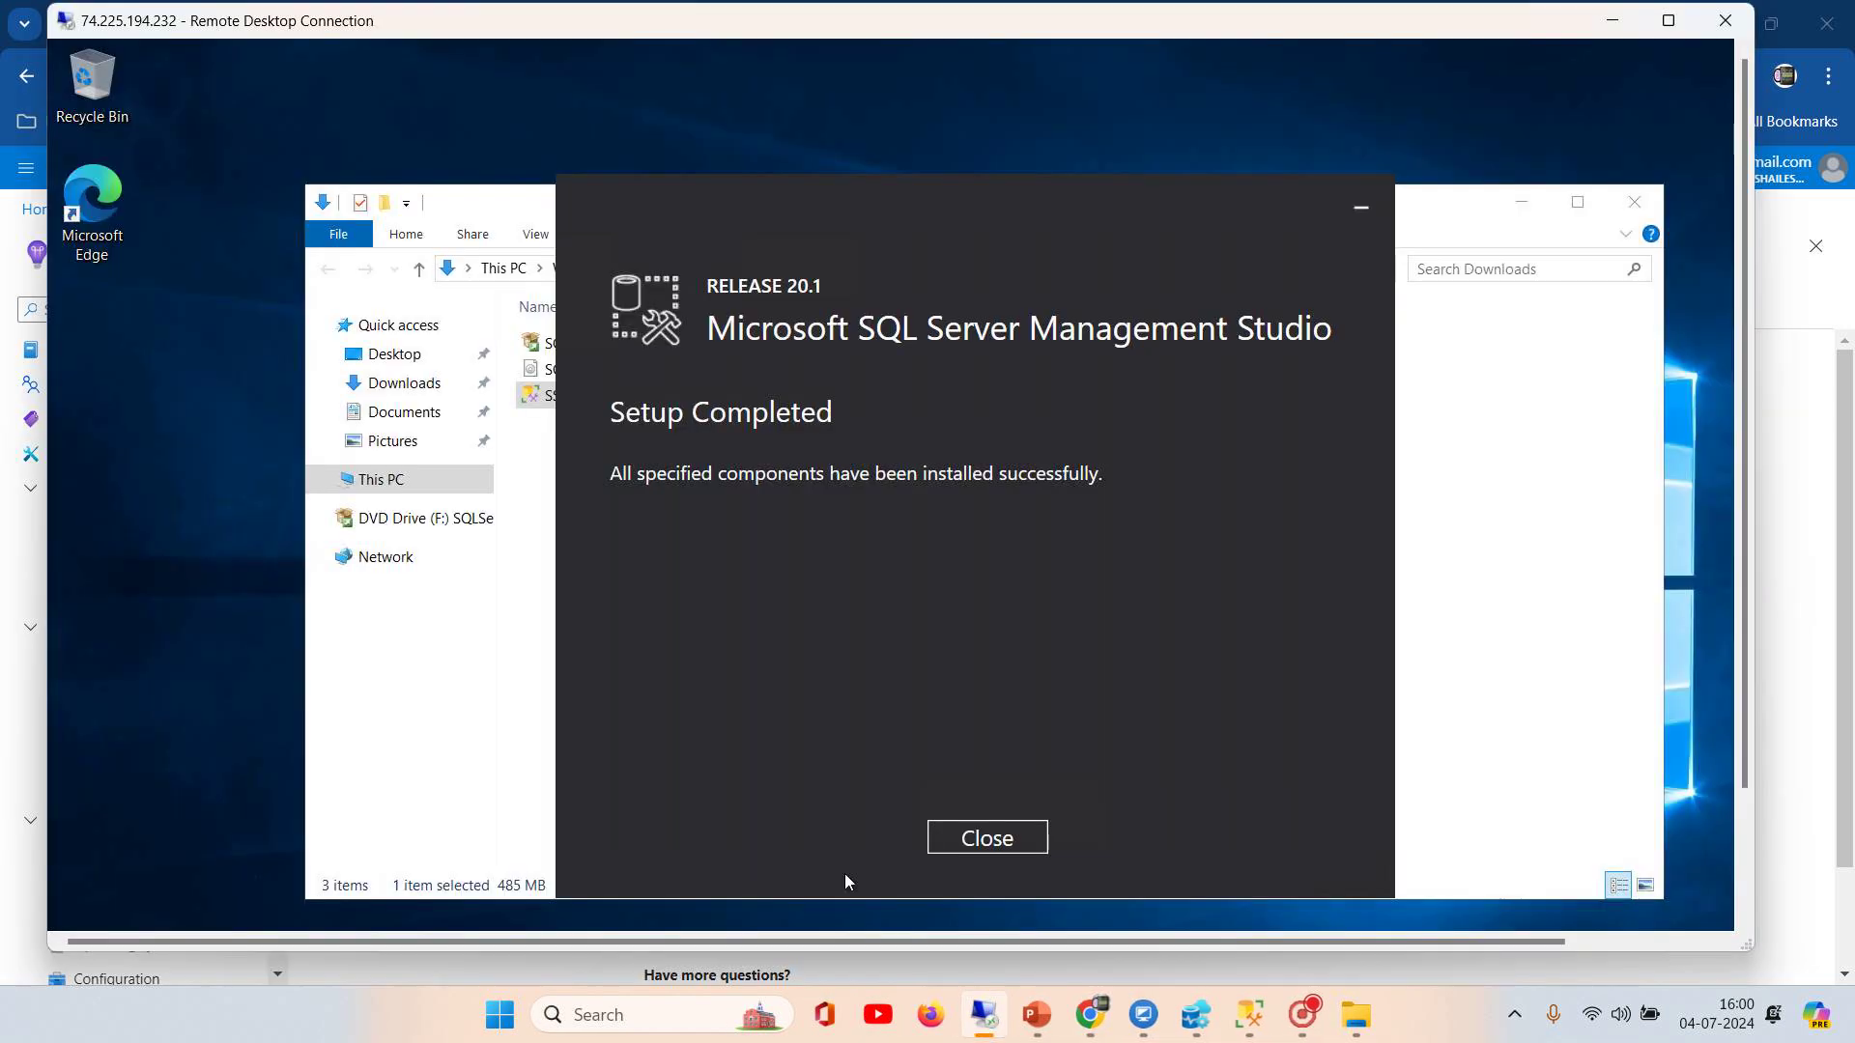
{"action": "left_click", "coordinate": [978, 840]}
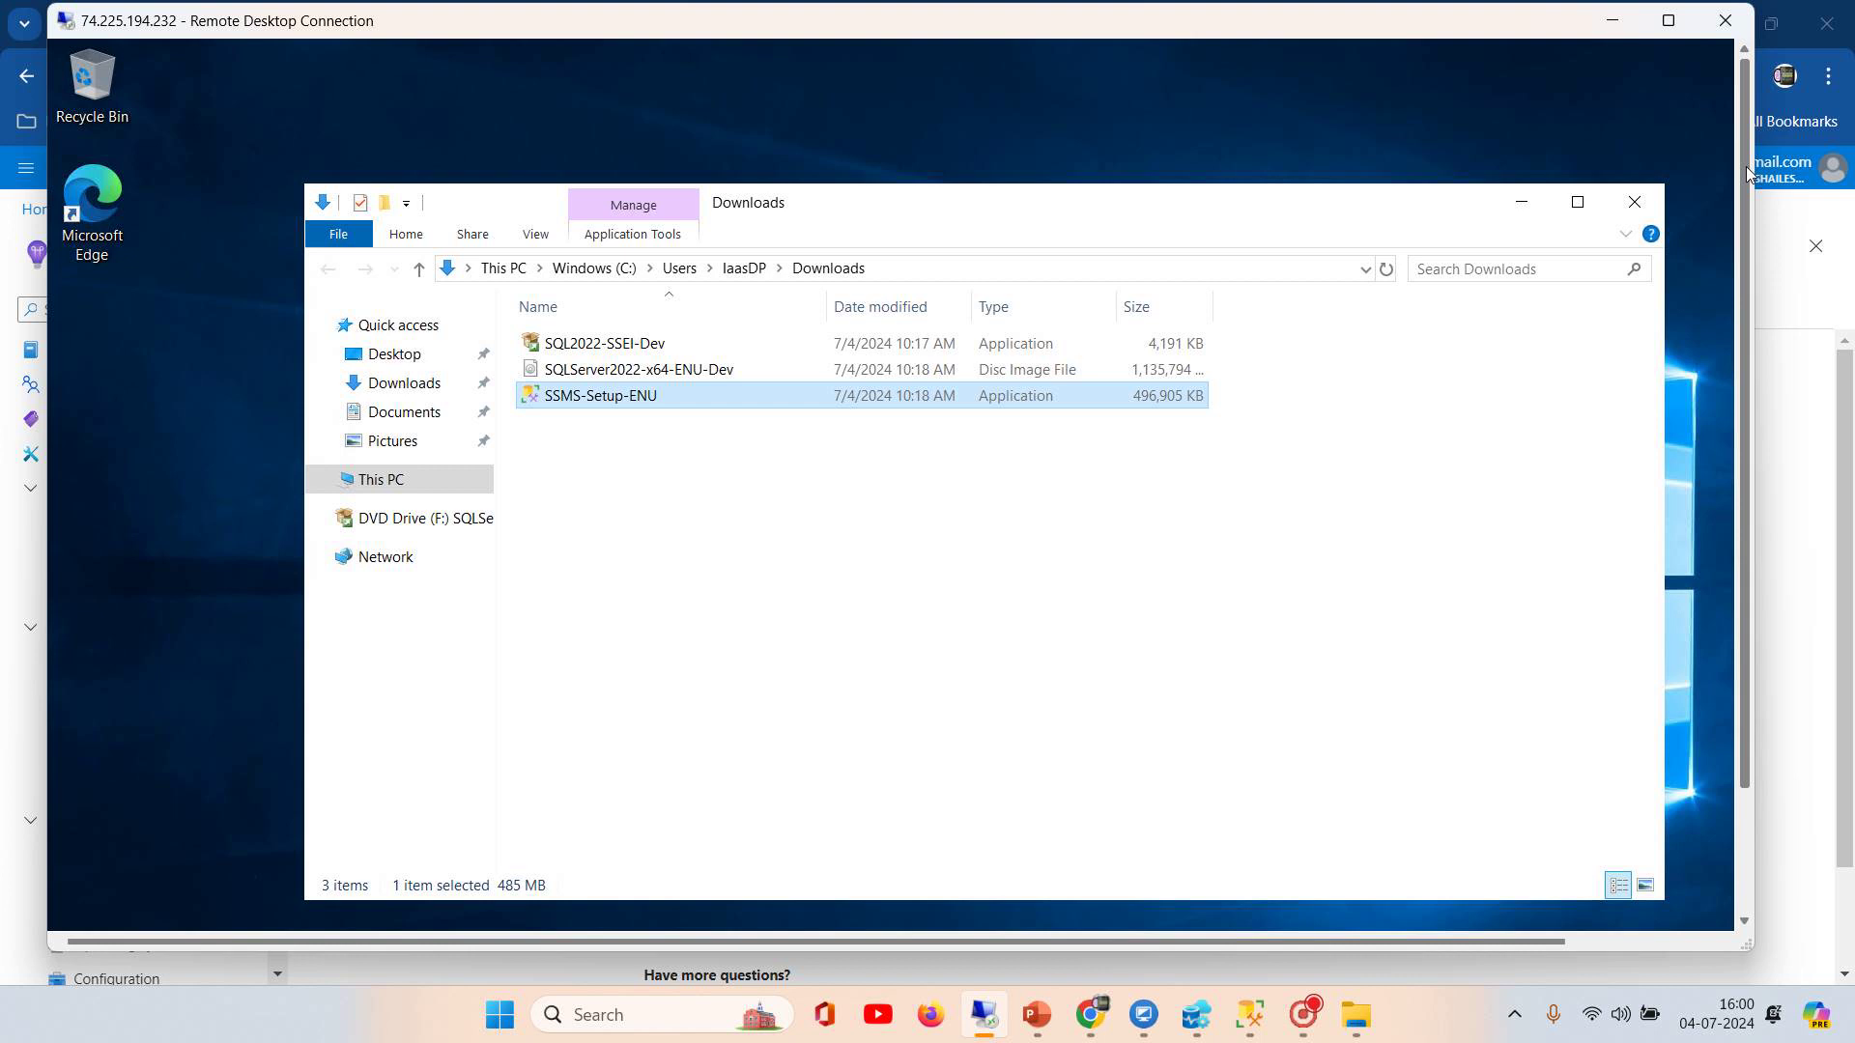
{"action": "left_click_drag", "start_coordinate": [1745, 311], "coordinate": [1720, 537]}
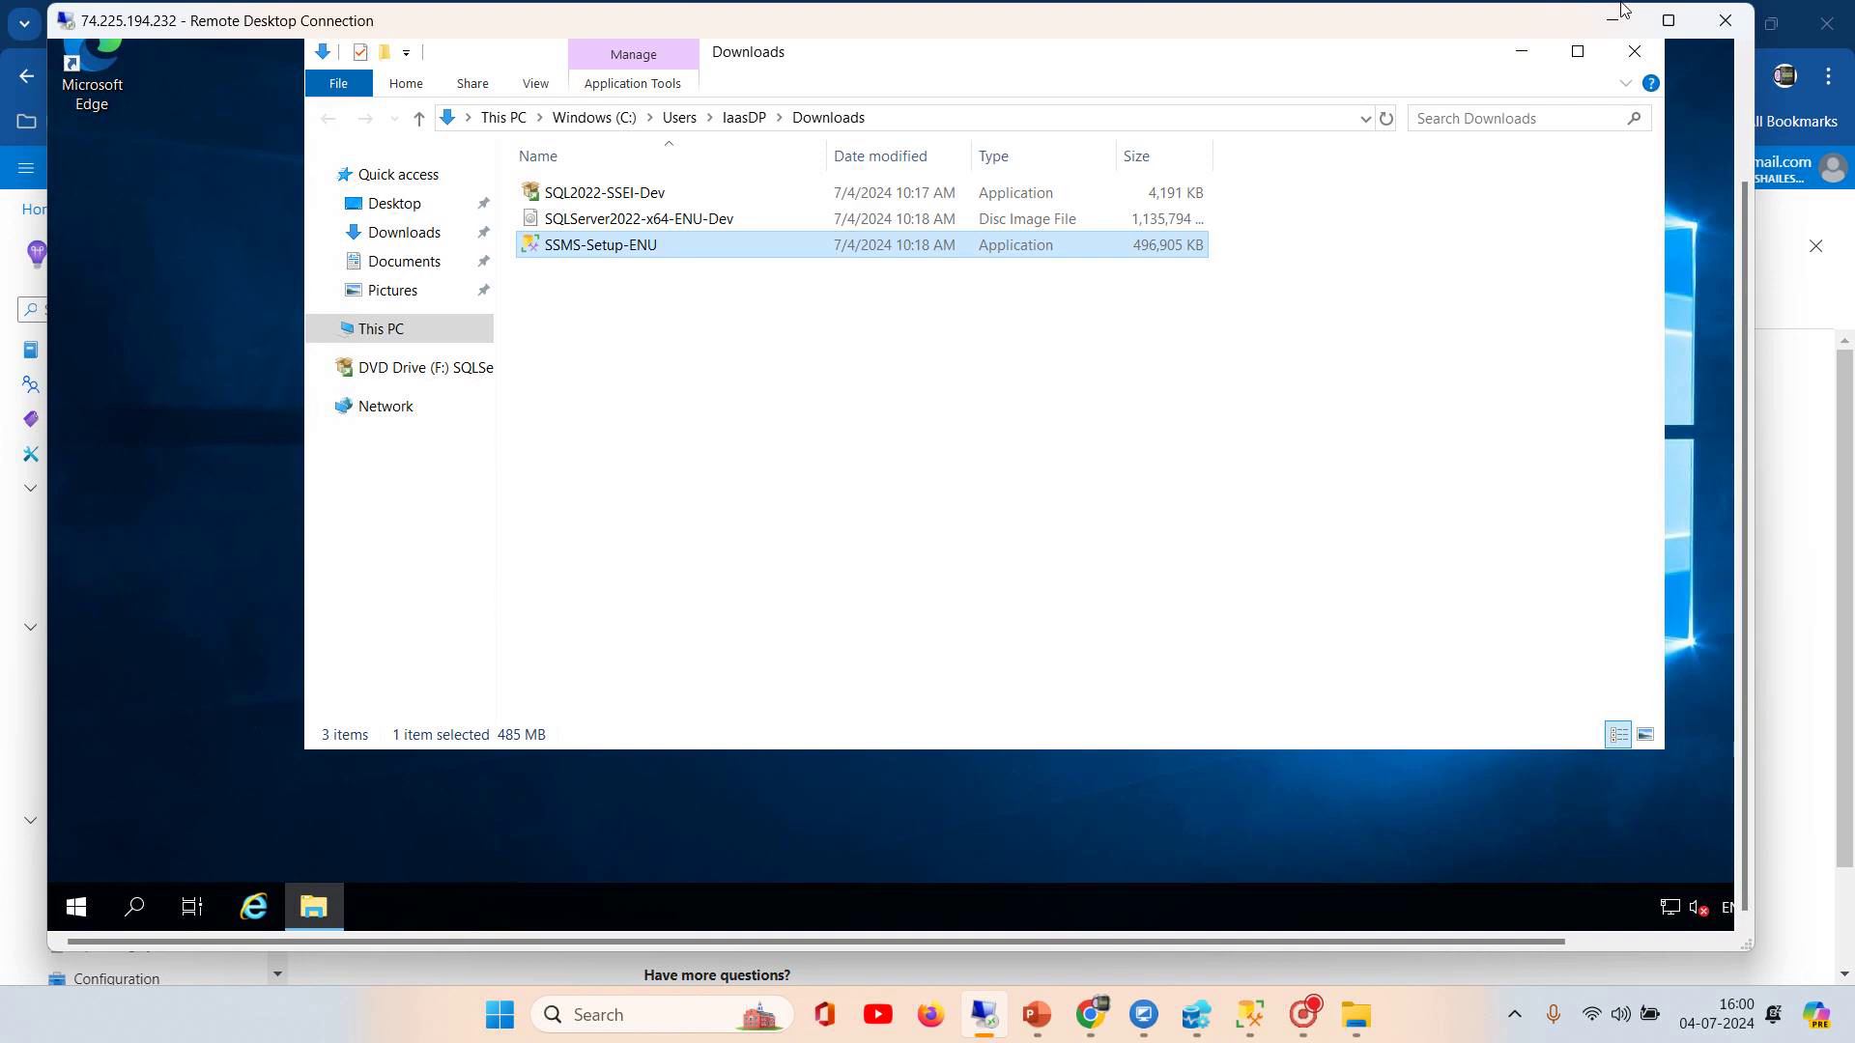
{"action": "left_click", "coordinate": [1679, 26]}
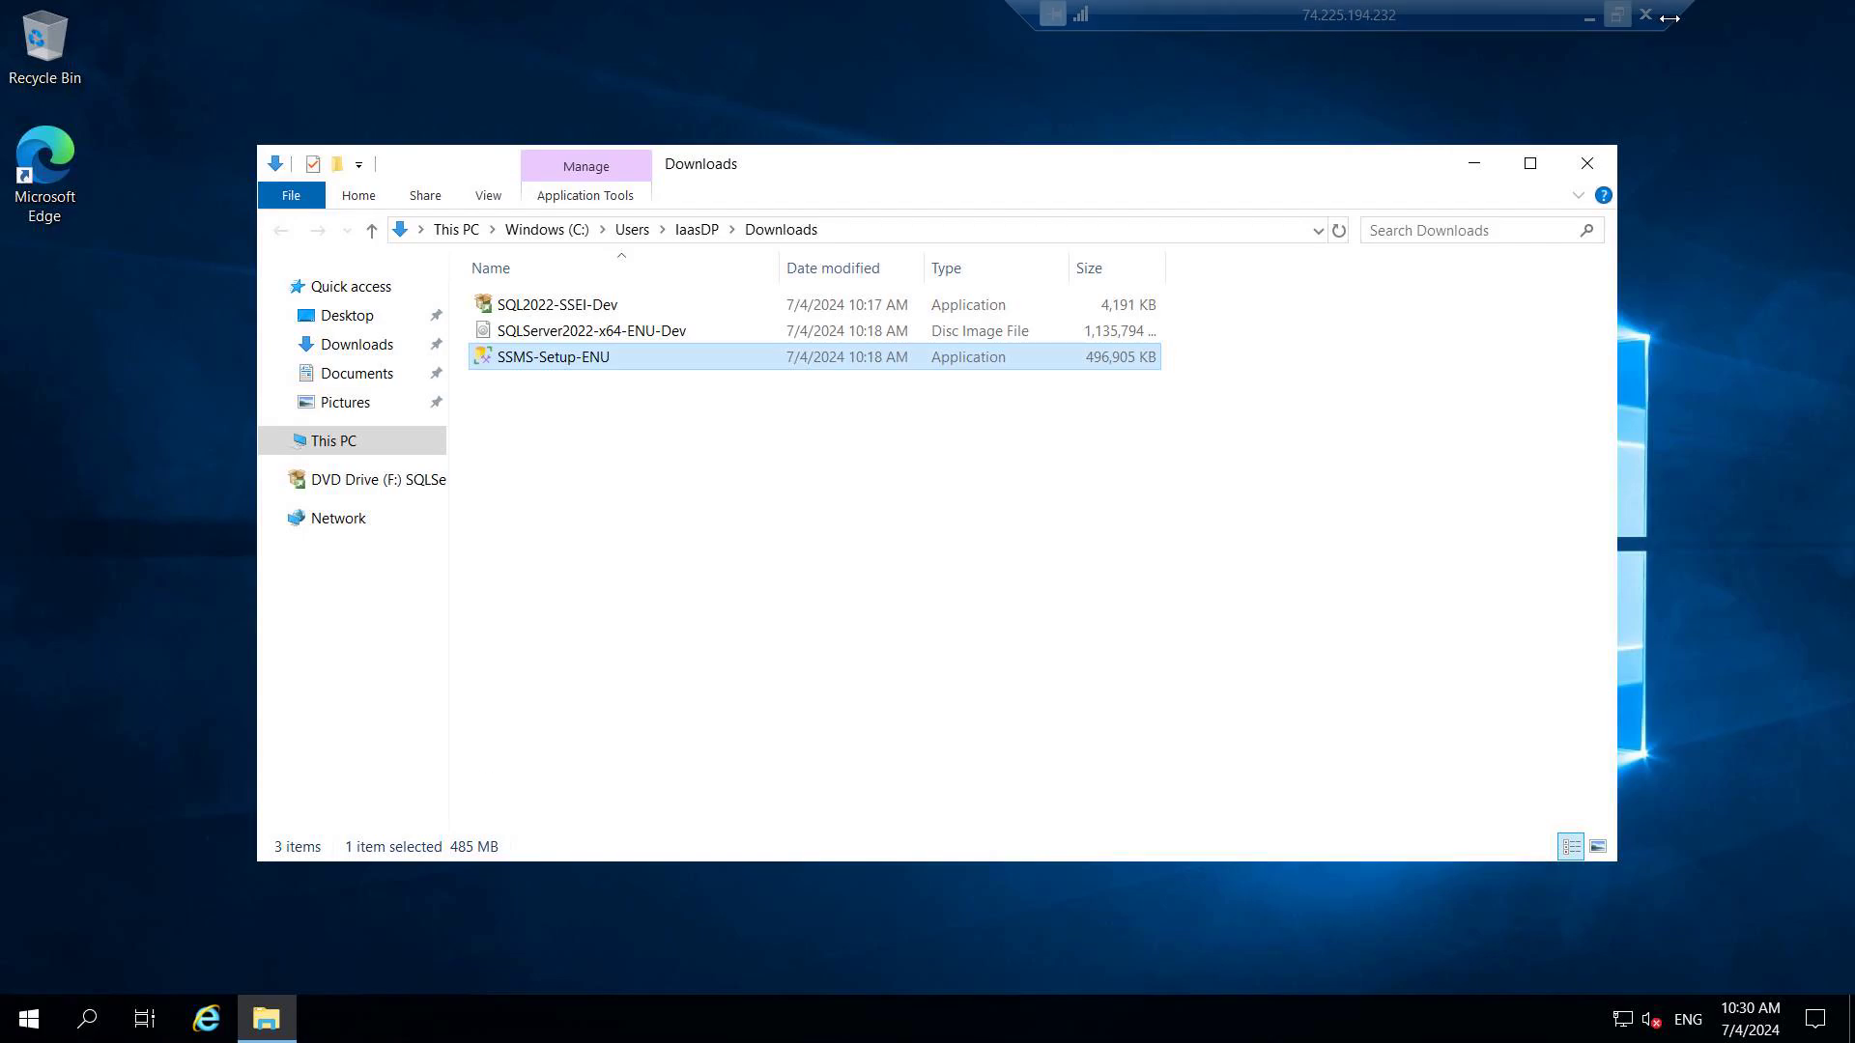
Step: Search the remote machine for ssms and launch SQL Server Management Studio 20
{"action": "left_click", "coordinate": [86, 1022]}
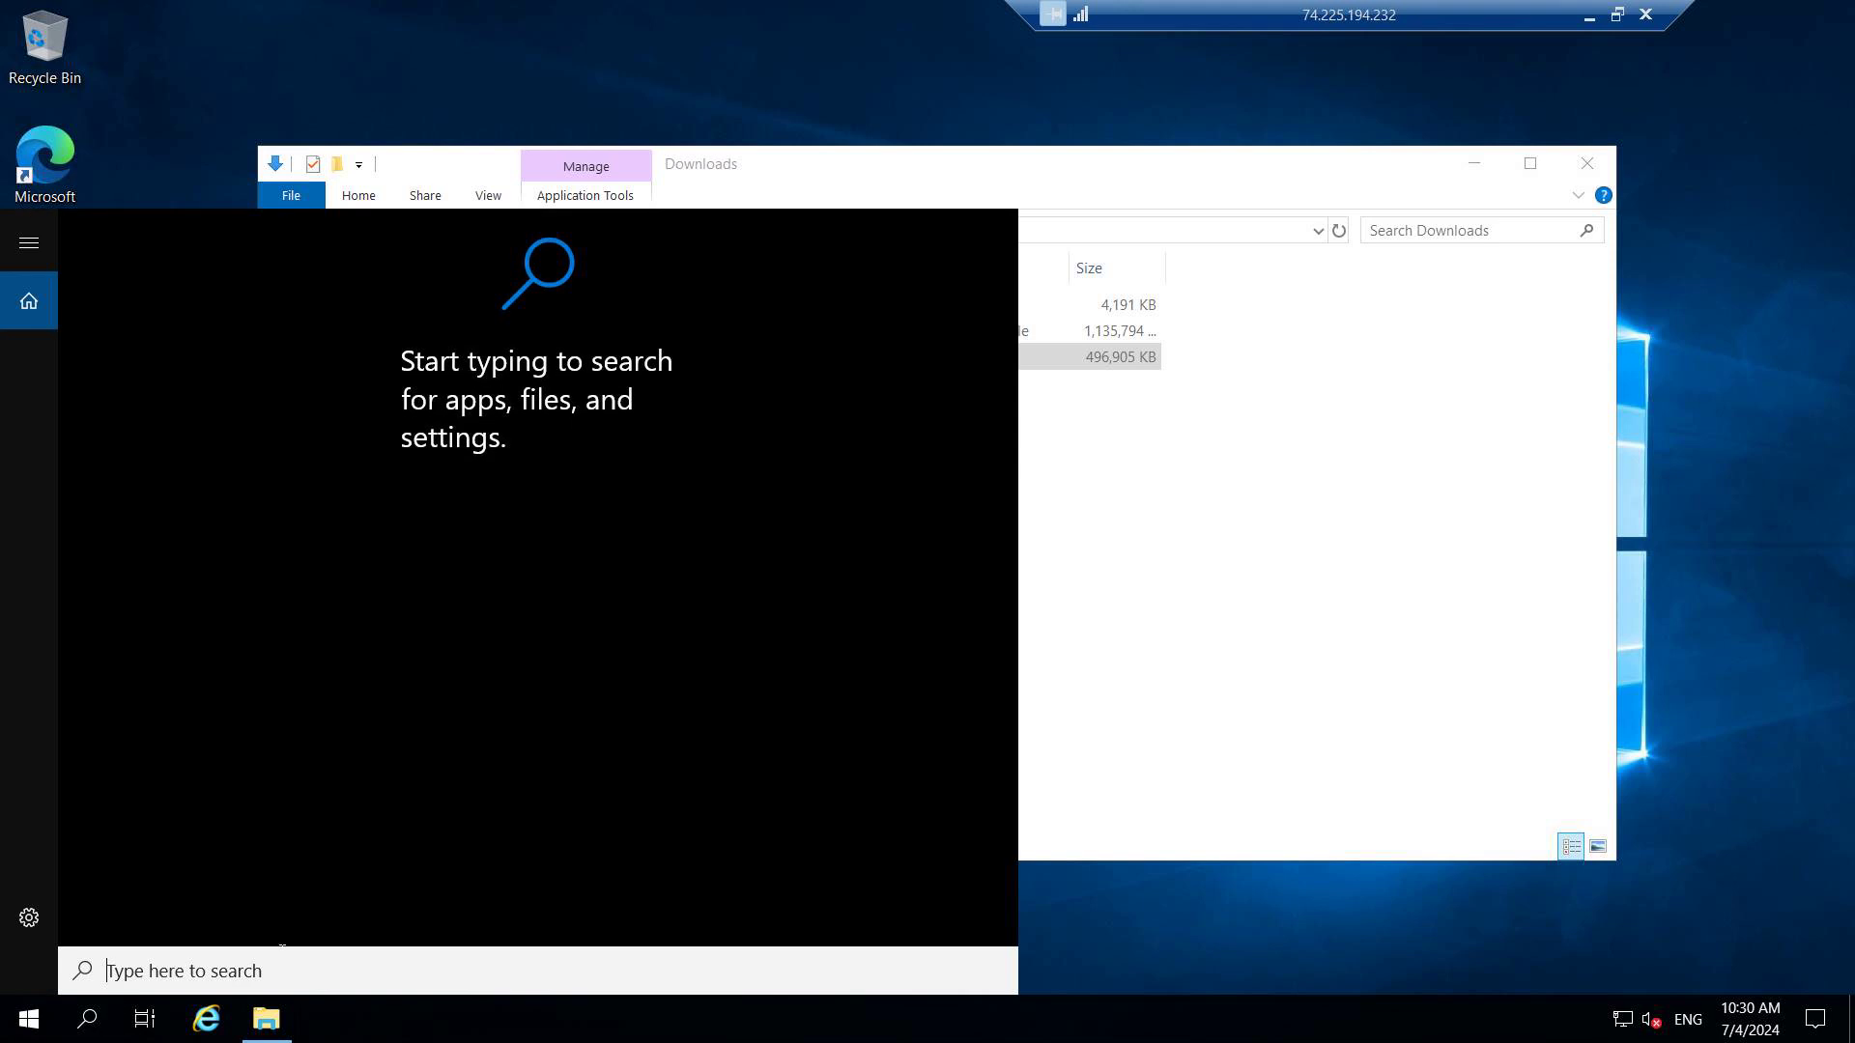
{"action": "type", "text": "ssms"}
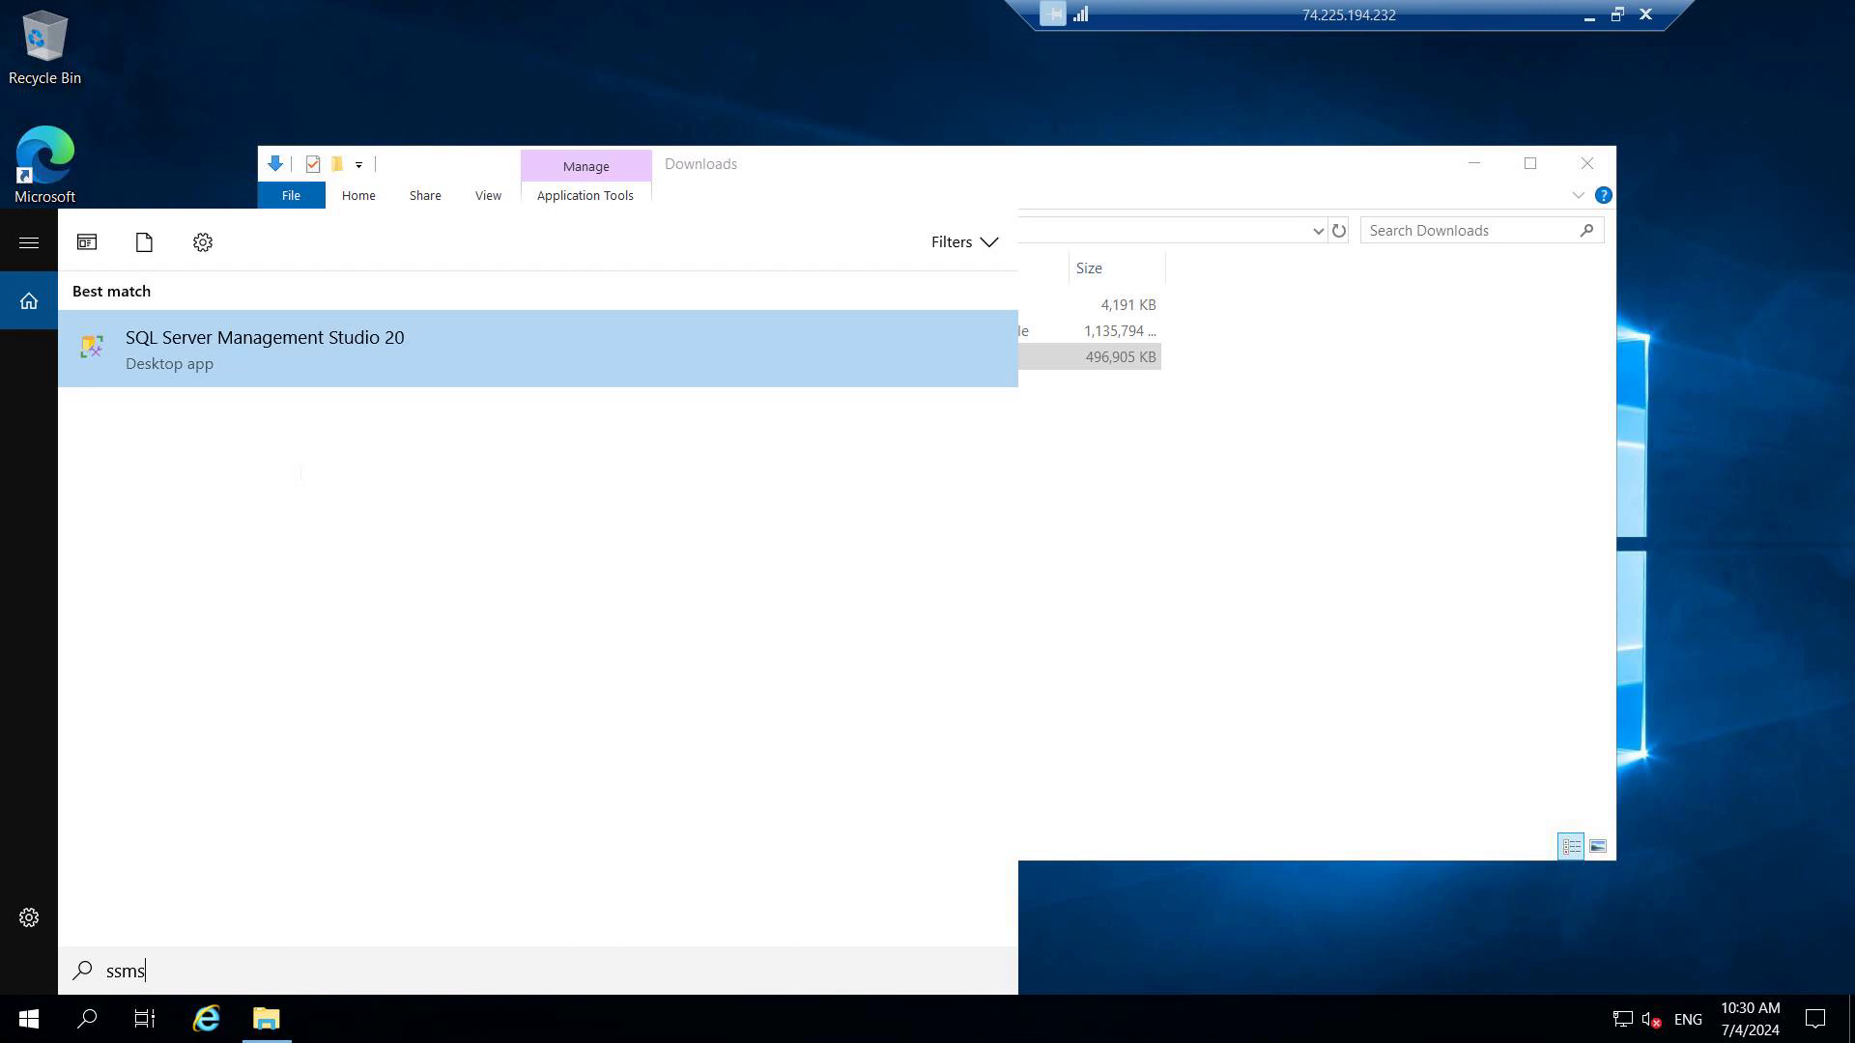
{"action": "left_click", "coordinate": [297, 351]}
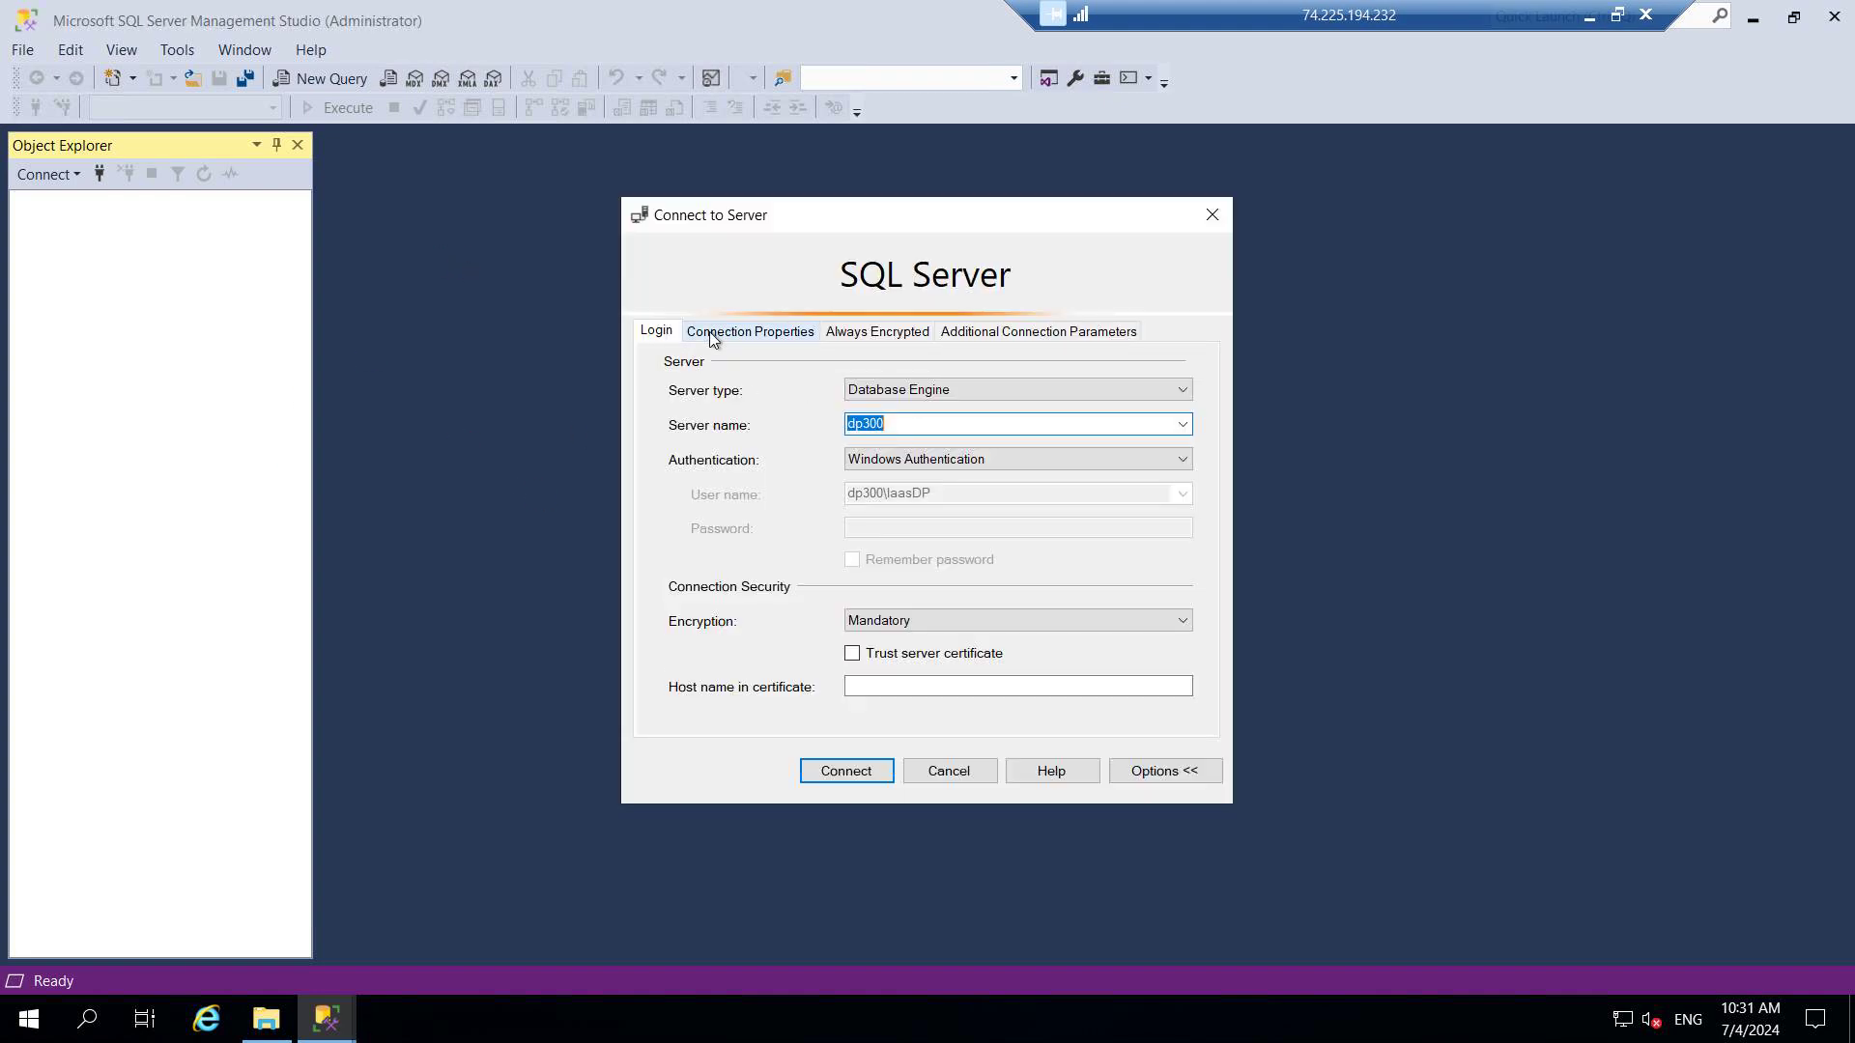
Step: Connect to the dp300 Database Engine with Windows Authentication and Mandatory encryption, trusting the server certificate
{"action": "left_click", "coordinate": [713, 336]}
{"action": "left_click", "coordinate": [653, 333]}
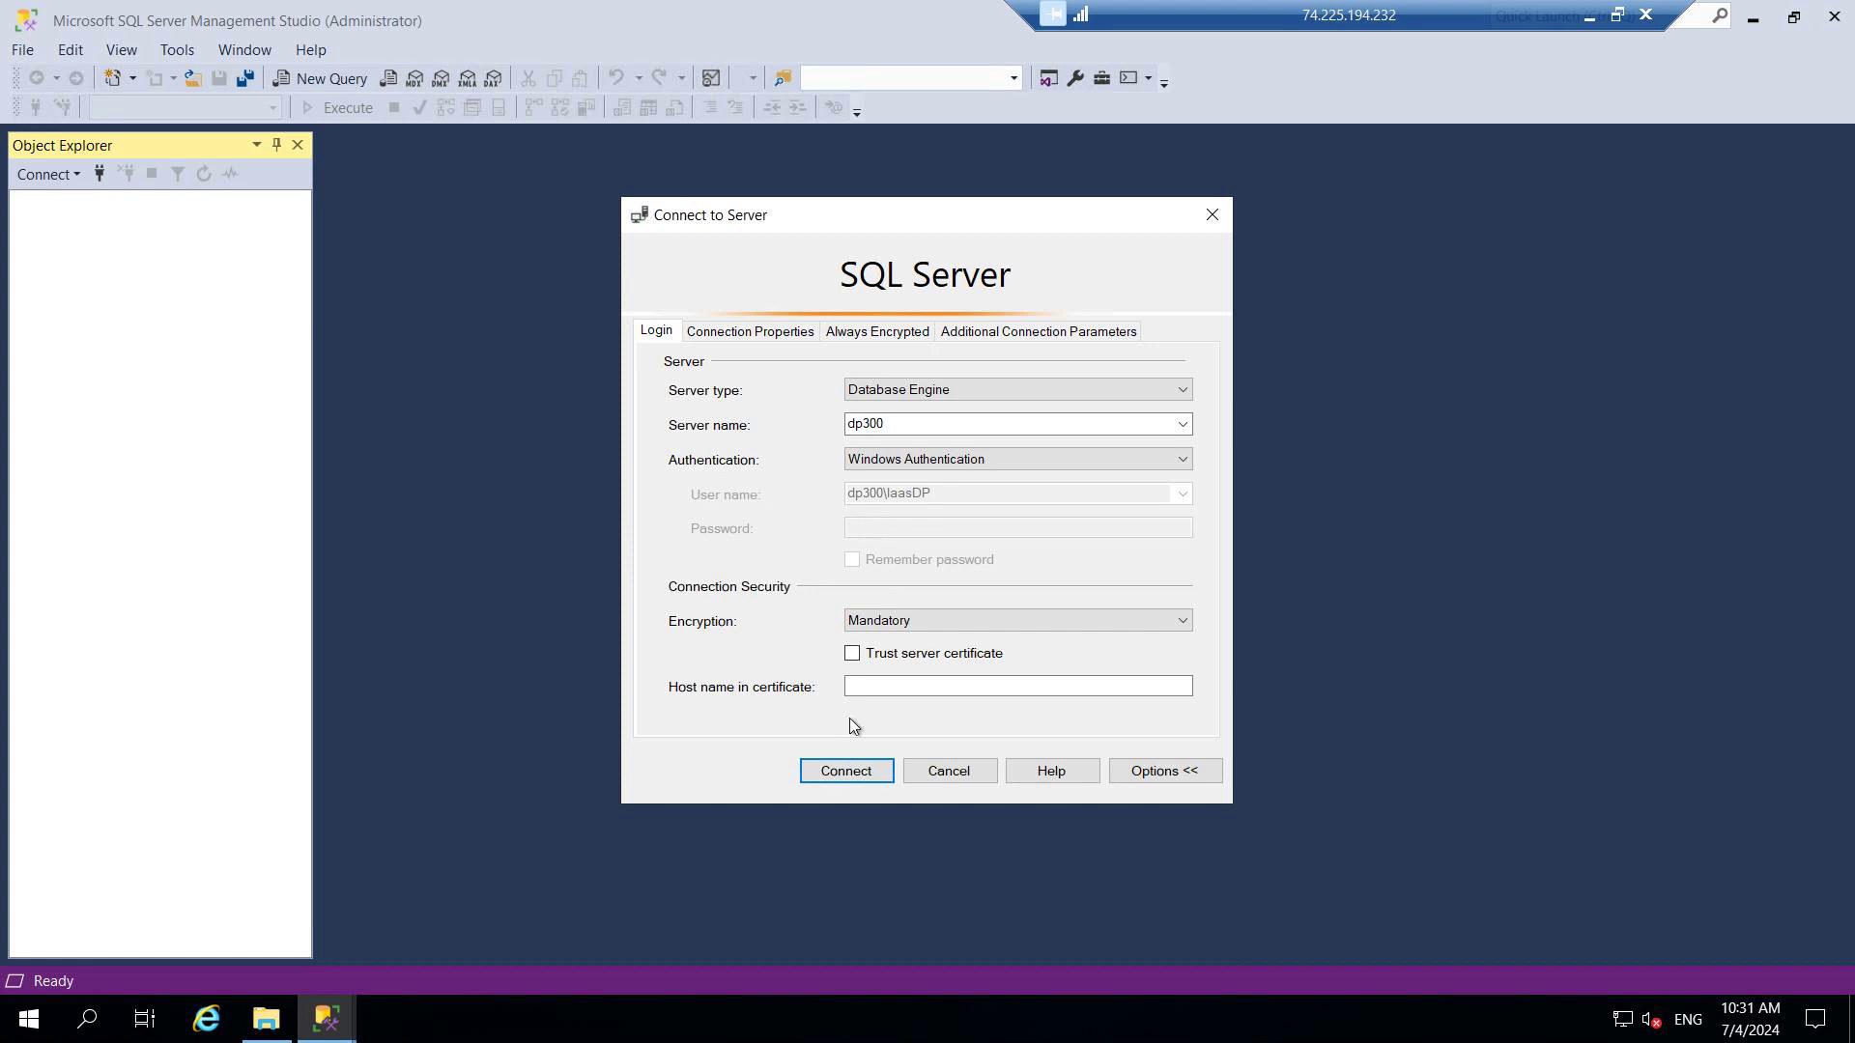
{"action": "left_click", "coordinate": [834, 773]}
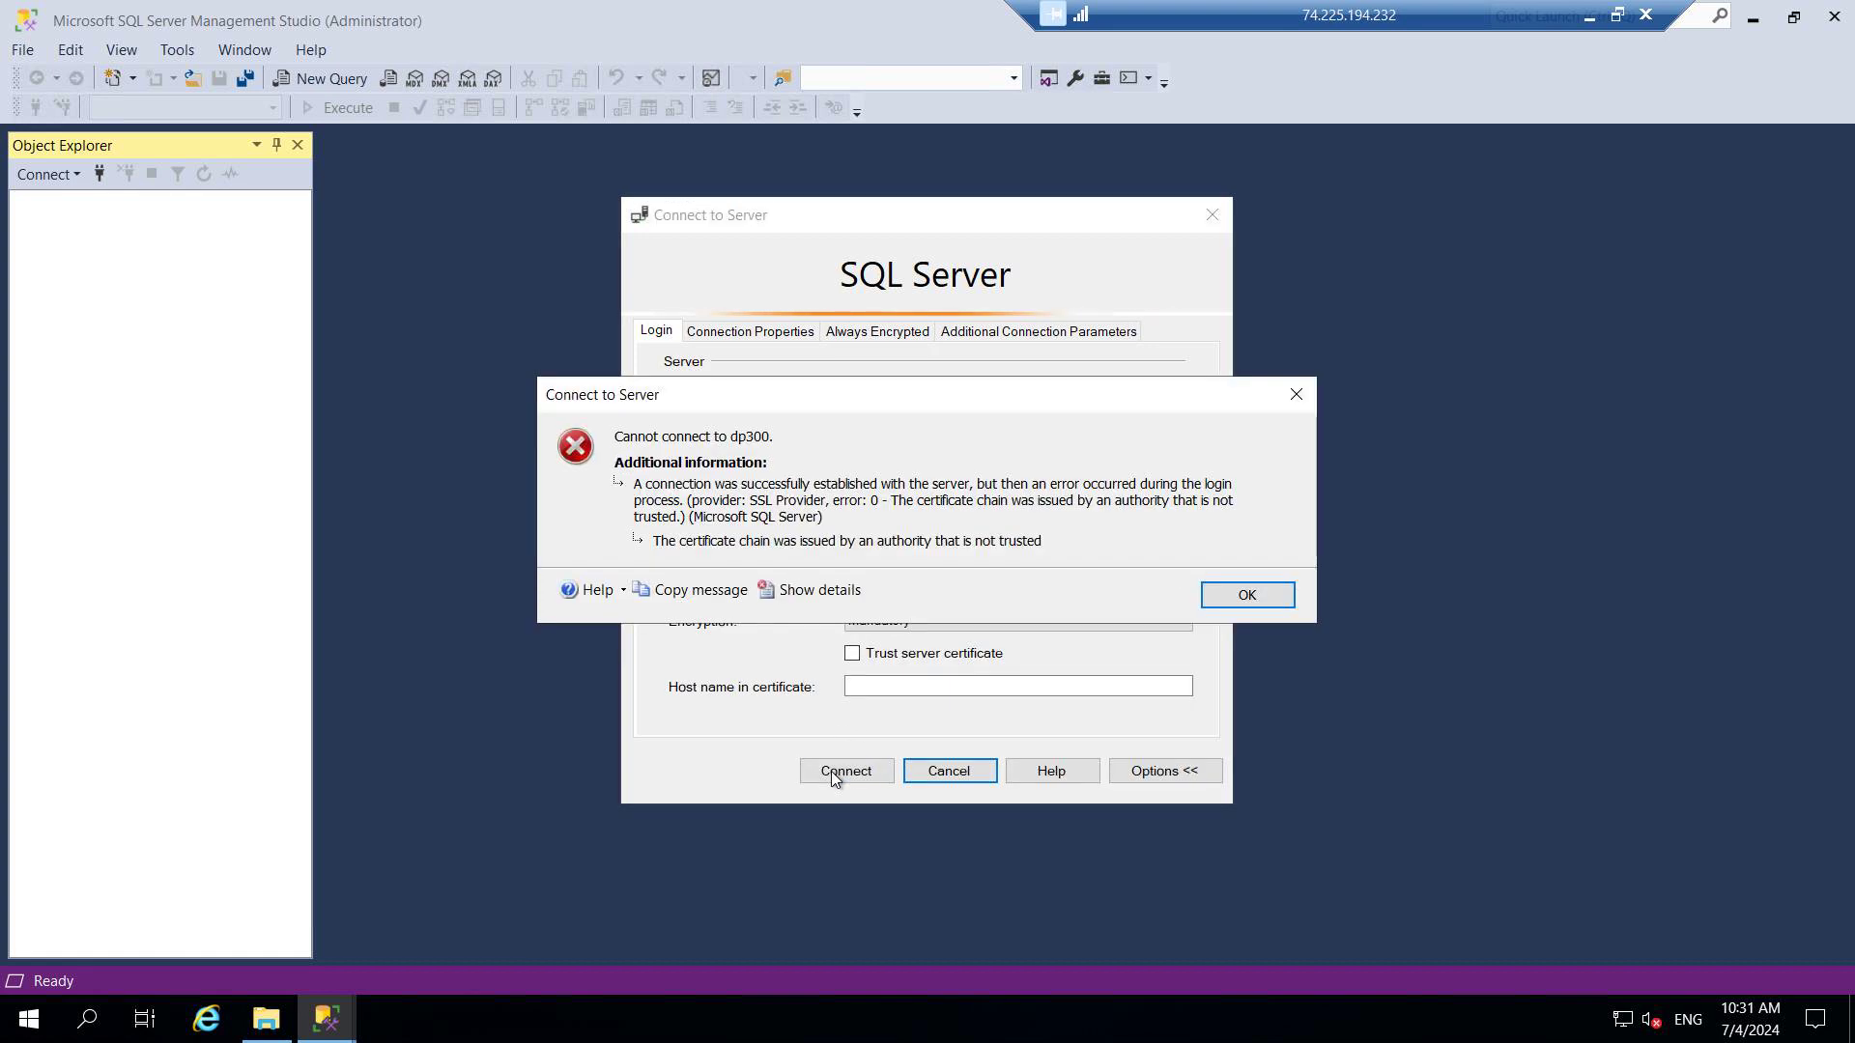
{"action": "left_click", "coordinate": [1250, 597]}
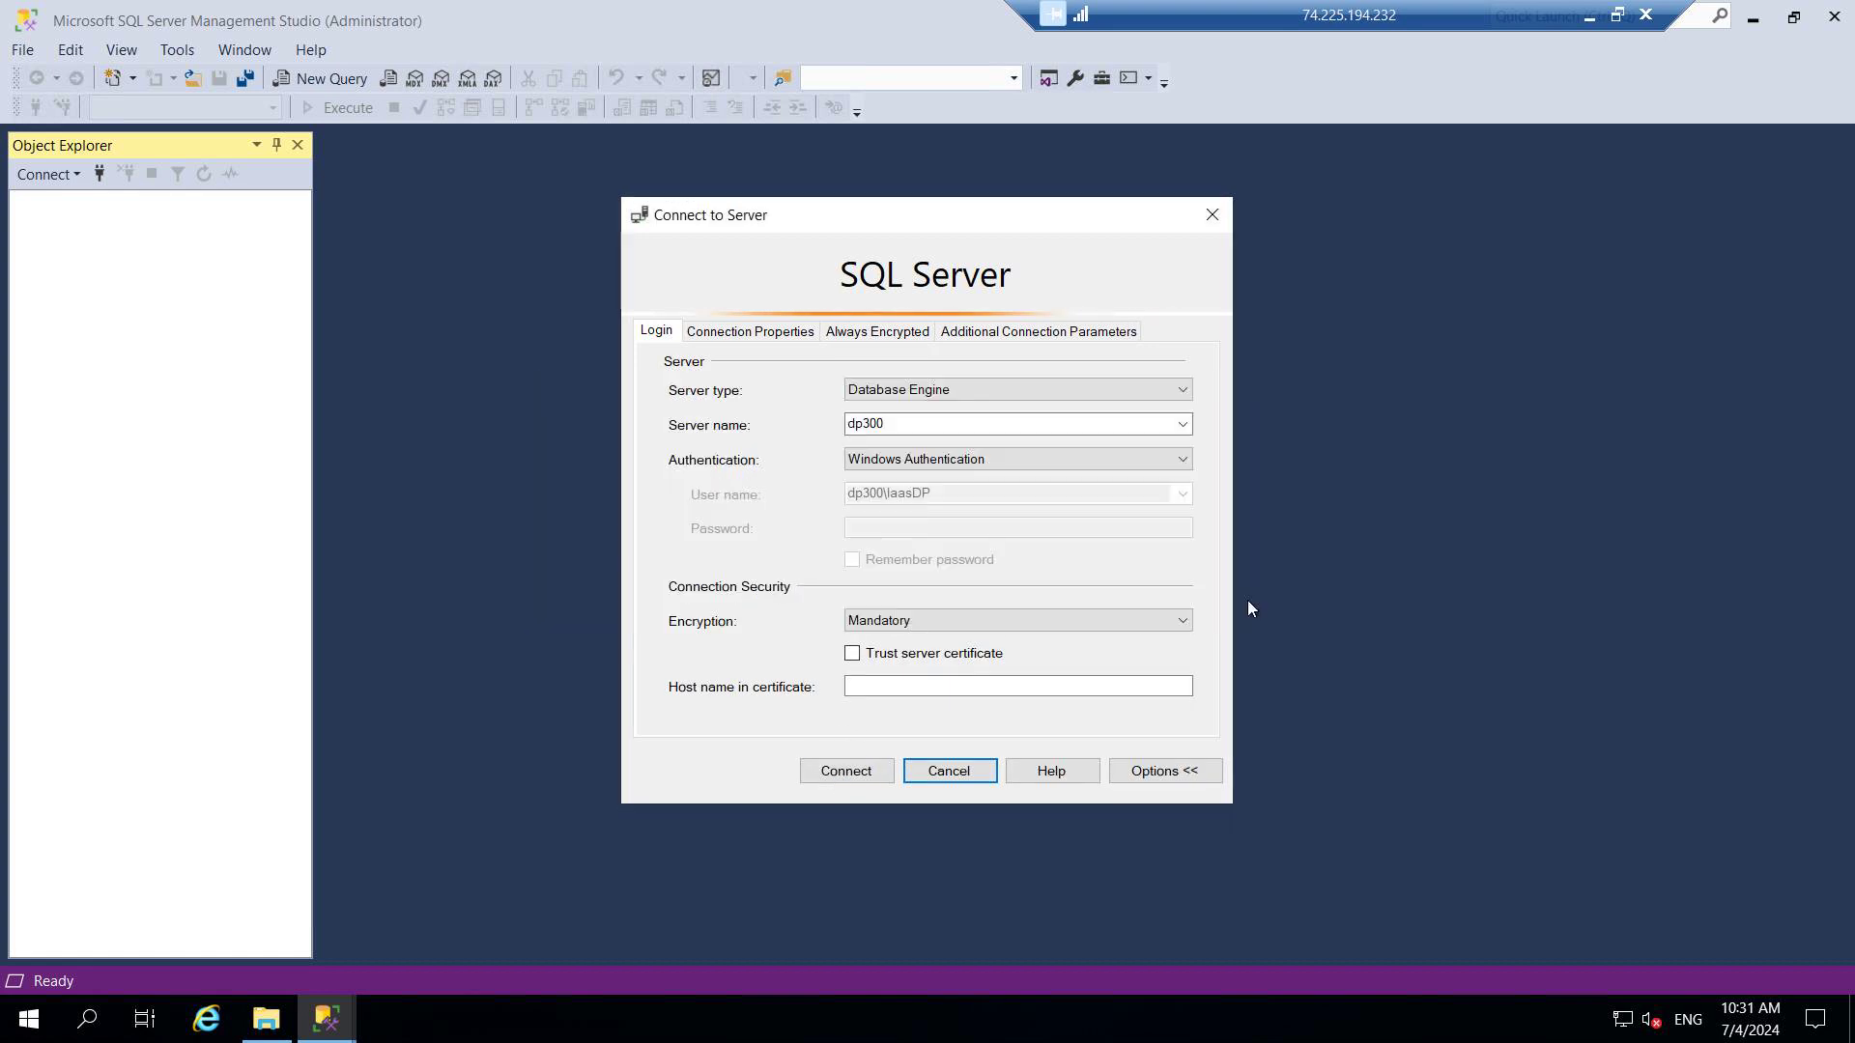
{"action": "left_click", "coordinate": [891, 657]}
{"action": "left_click", "coordinate": [847, 774]}
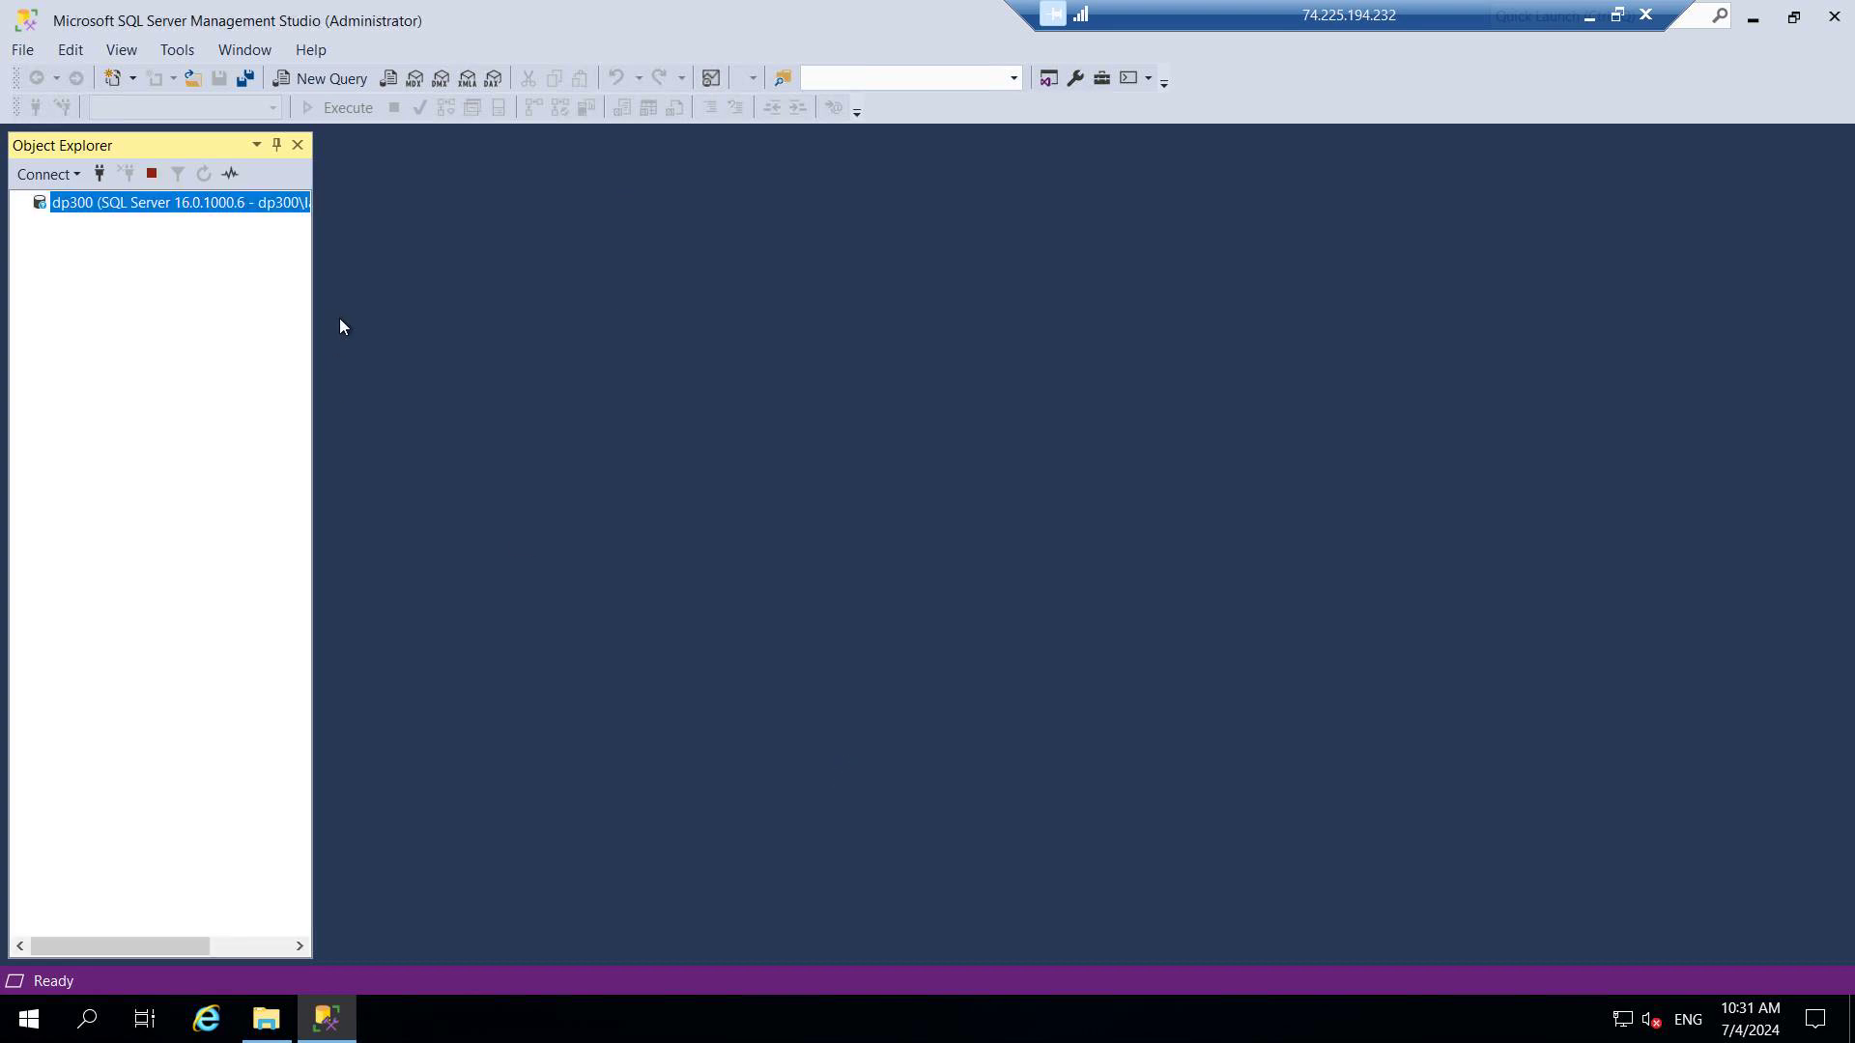
Step: Expand dp300's Databases, Security, Server Objects and Replication folders, try Always On High Availability, and widen the Object Explorer
{"action": "left_click", "coordinate": [39, 224]}
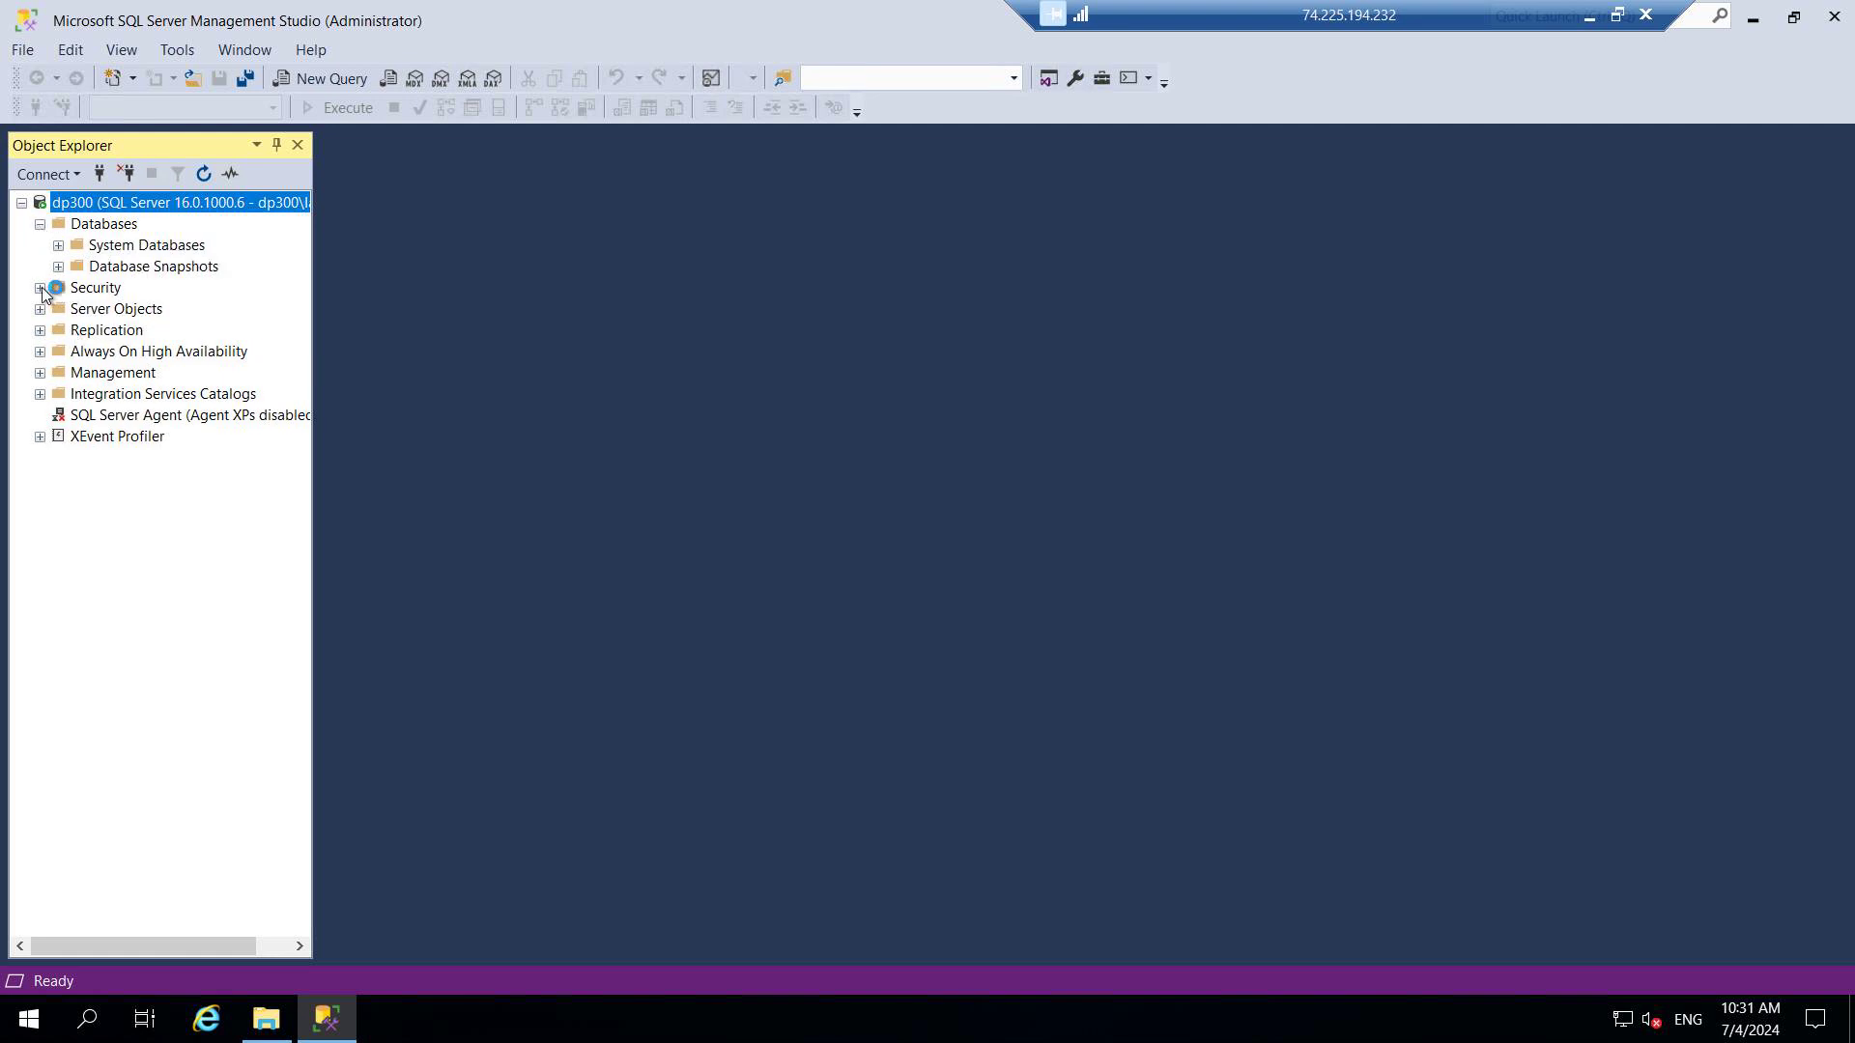
{"action": "left_click", "coordinate": [40, 288]}
{"action": "left_click", "coordinate": [40, 437]}
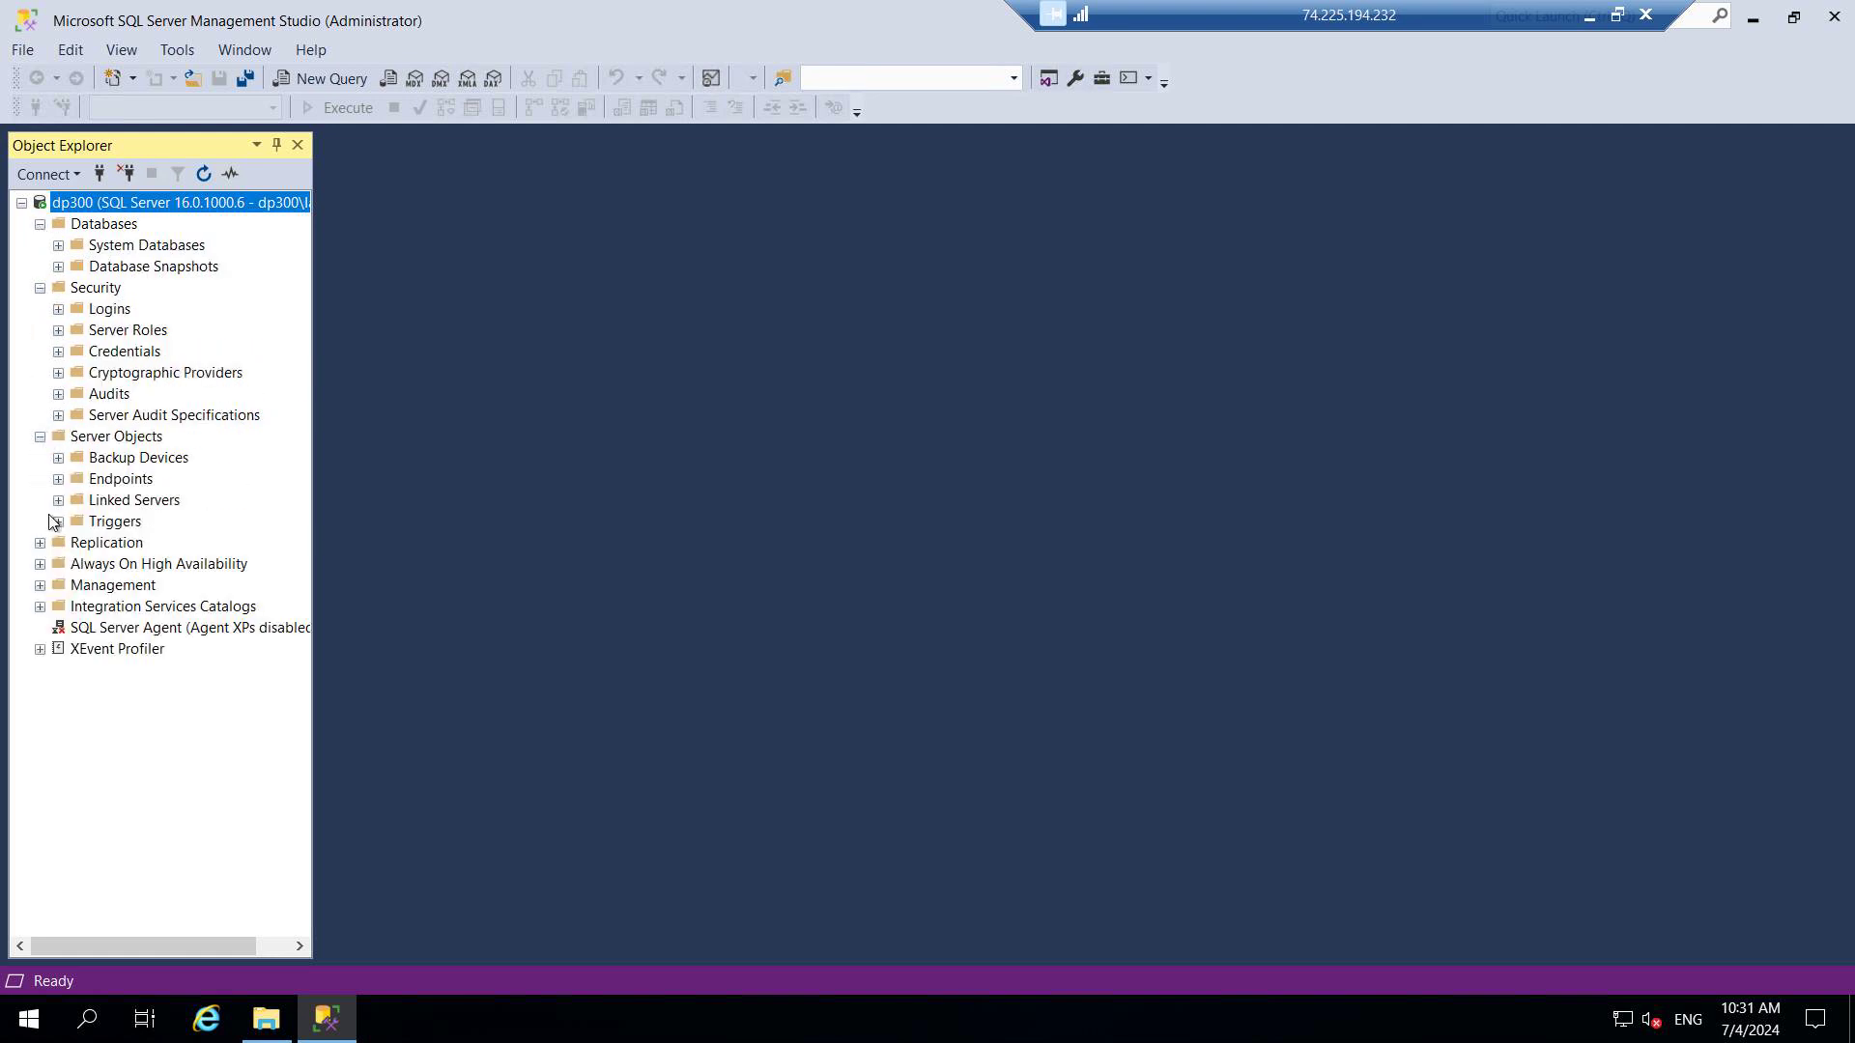
{"action": "left_click", "coordinate": [39, 543]}
{"action": "left_click", "coordinate": [39, 607]}
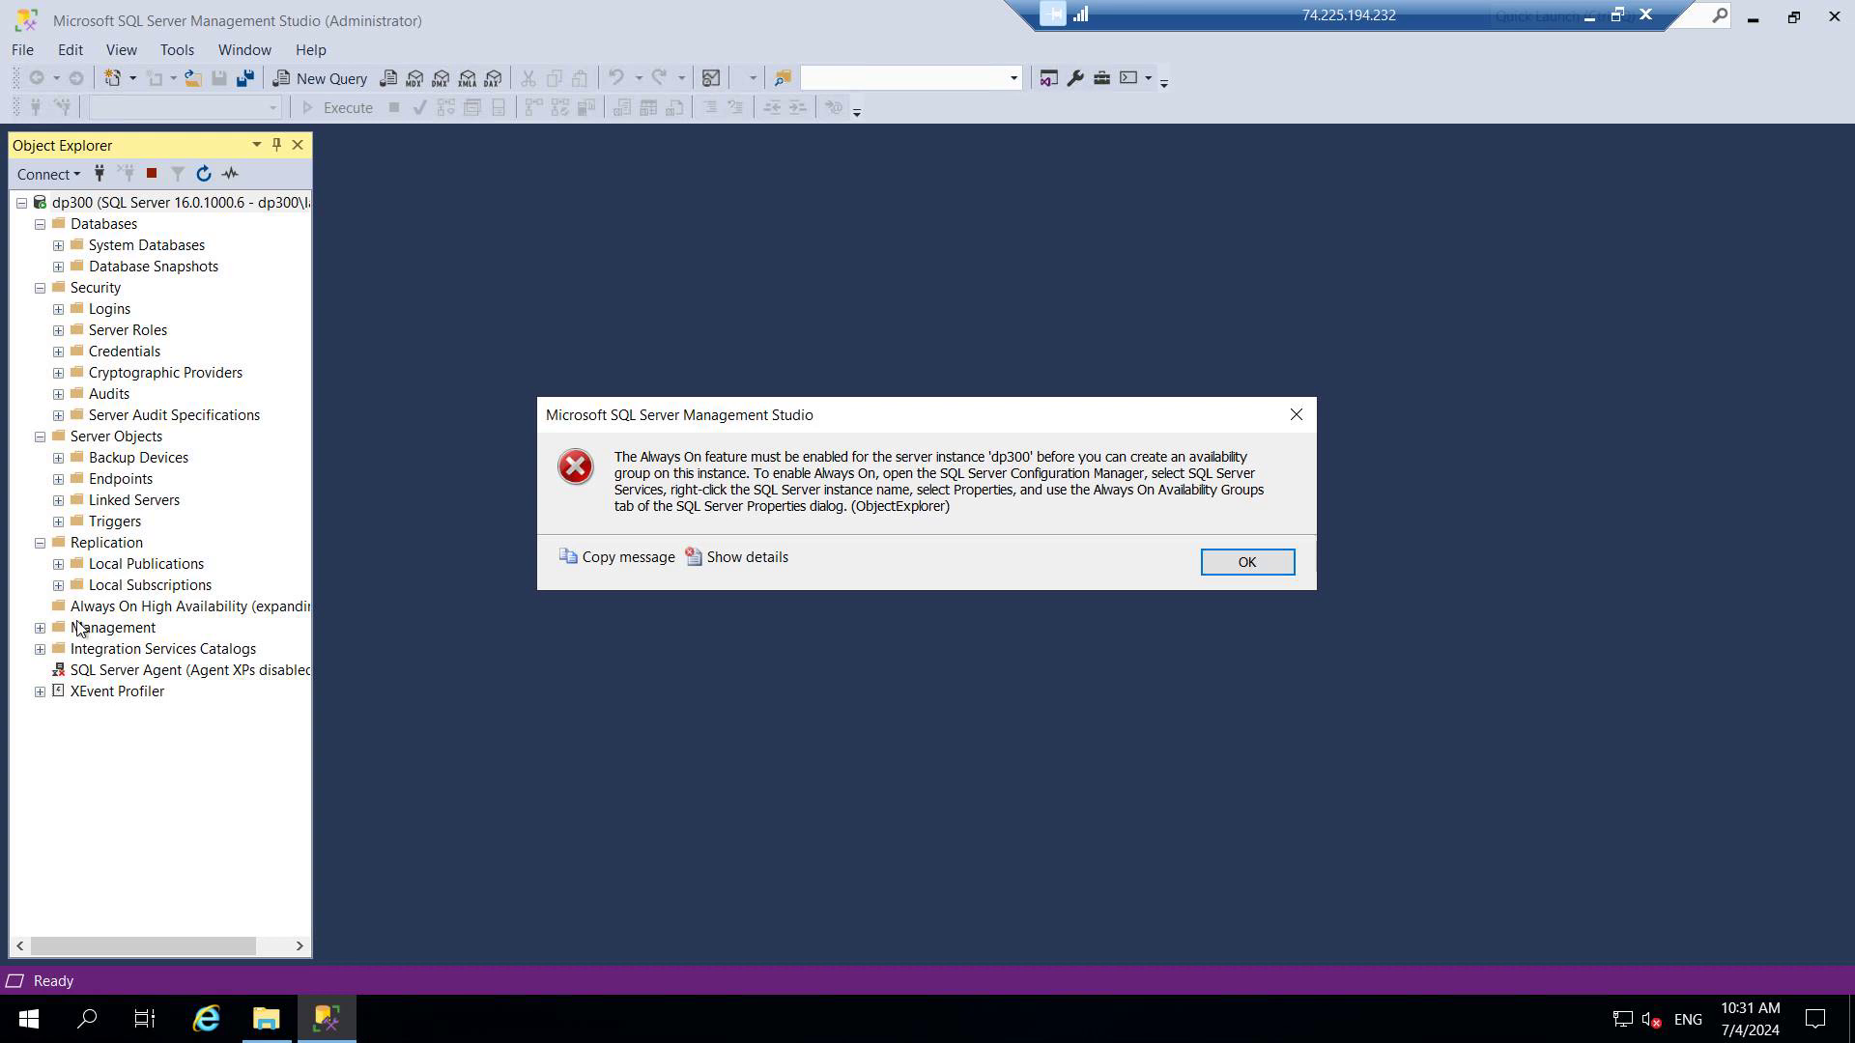
{"action": "left_click", "coordinate": [1236, 560]}
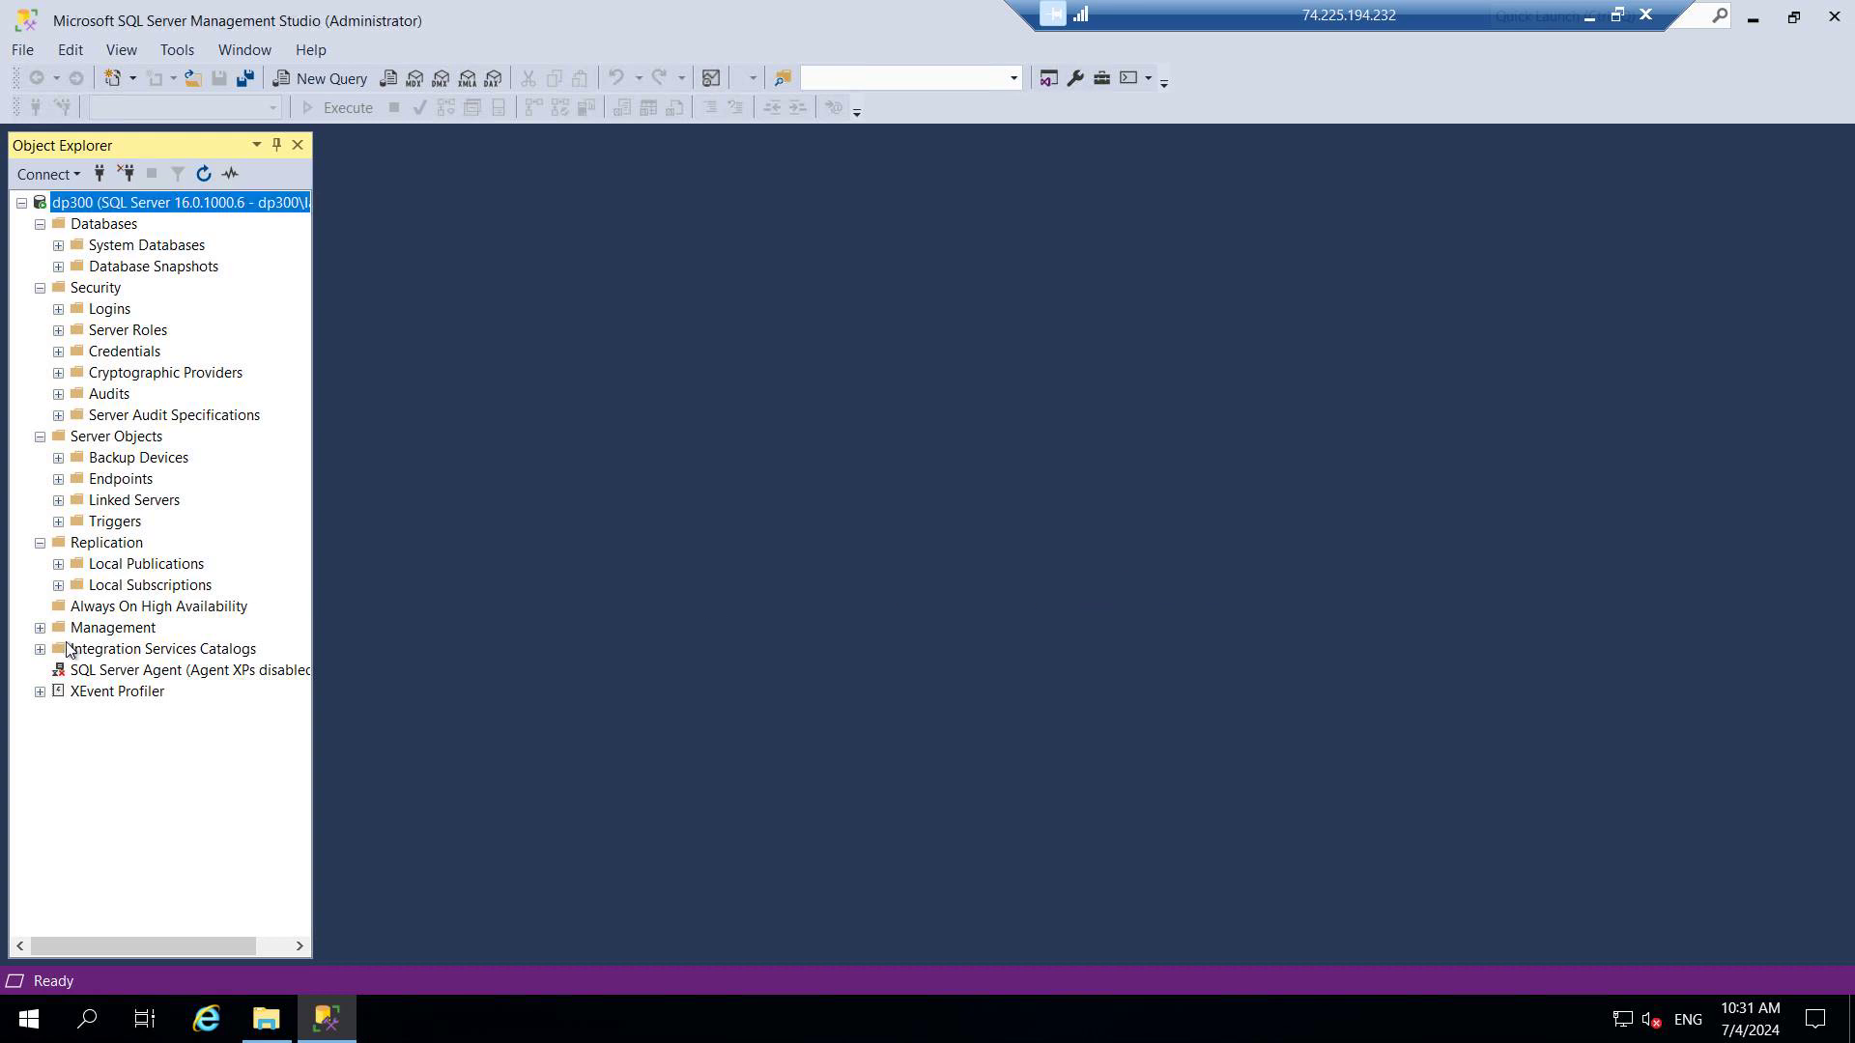
{"action": "left_click_drag", "start_coordinate": [316, 534], "coordinate": [522, 534]}
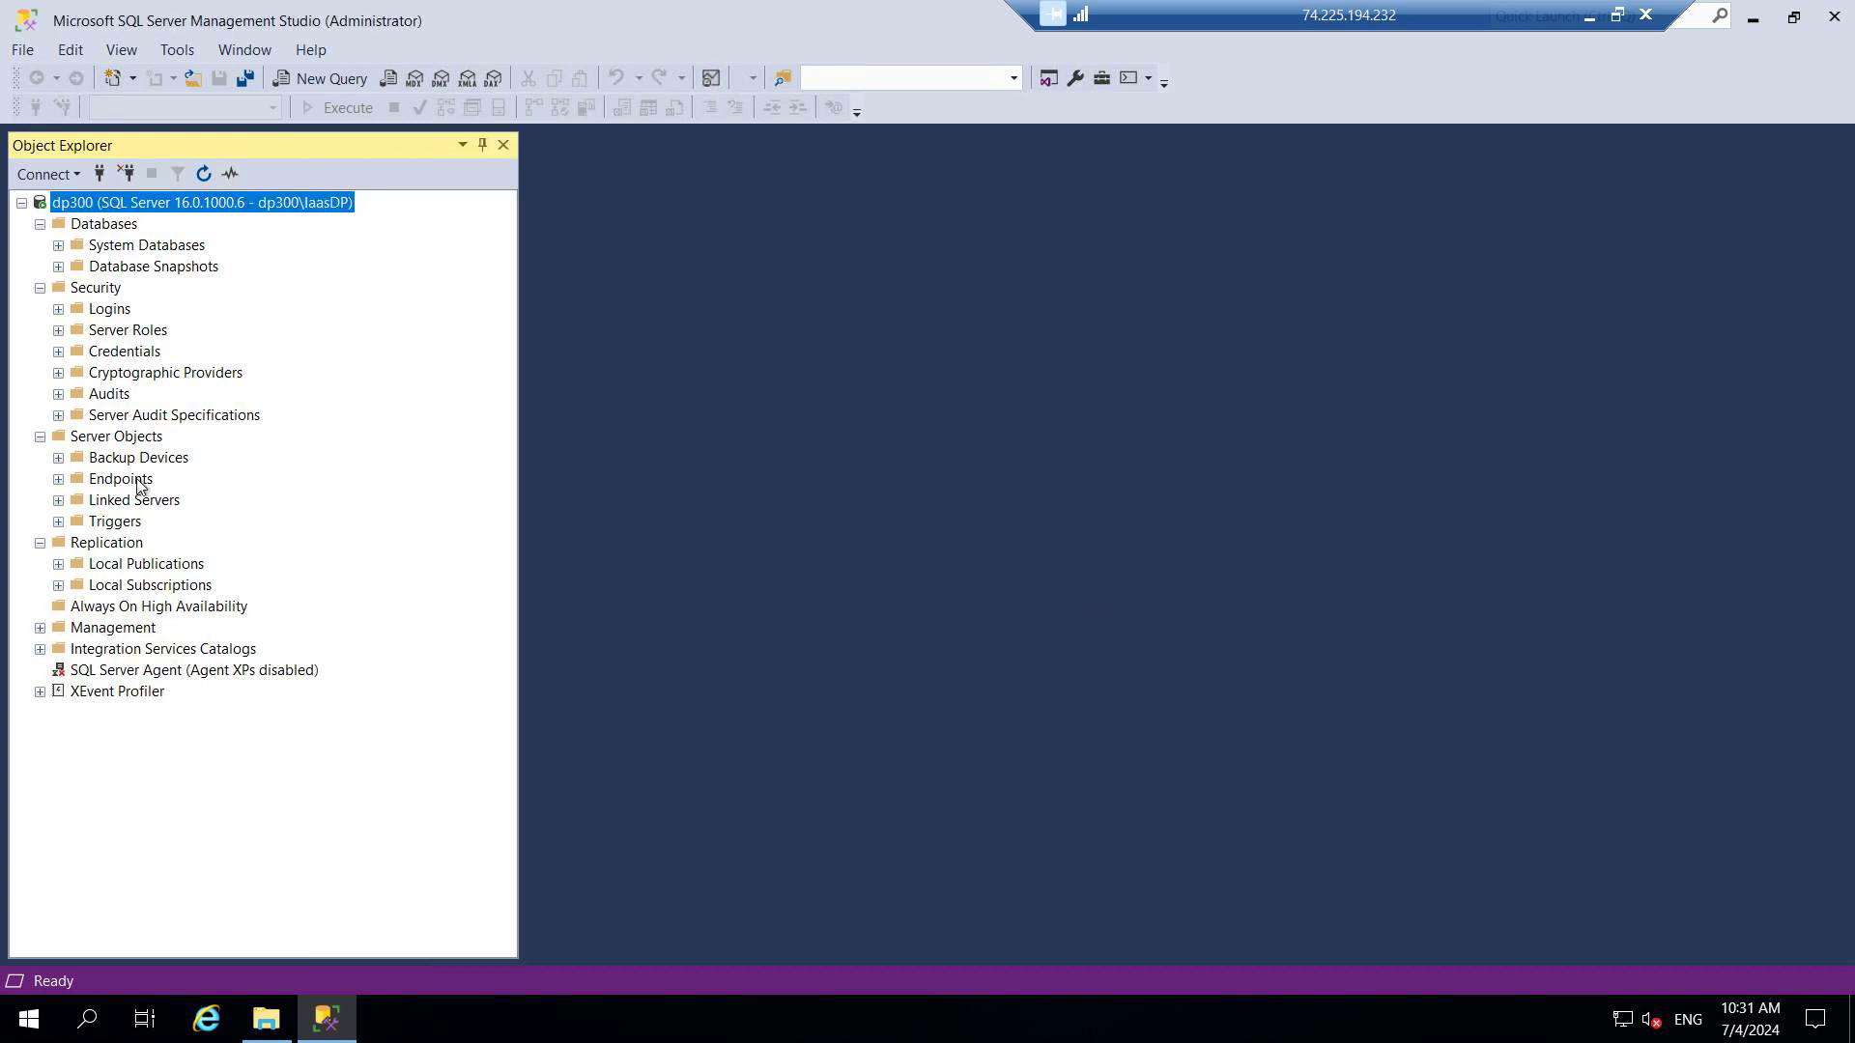
Step: Start a new database on dp300 and name it dp300IaaSDemo
{"action": "right_click", "coordinate": [108, 227]}
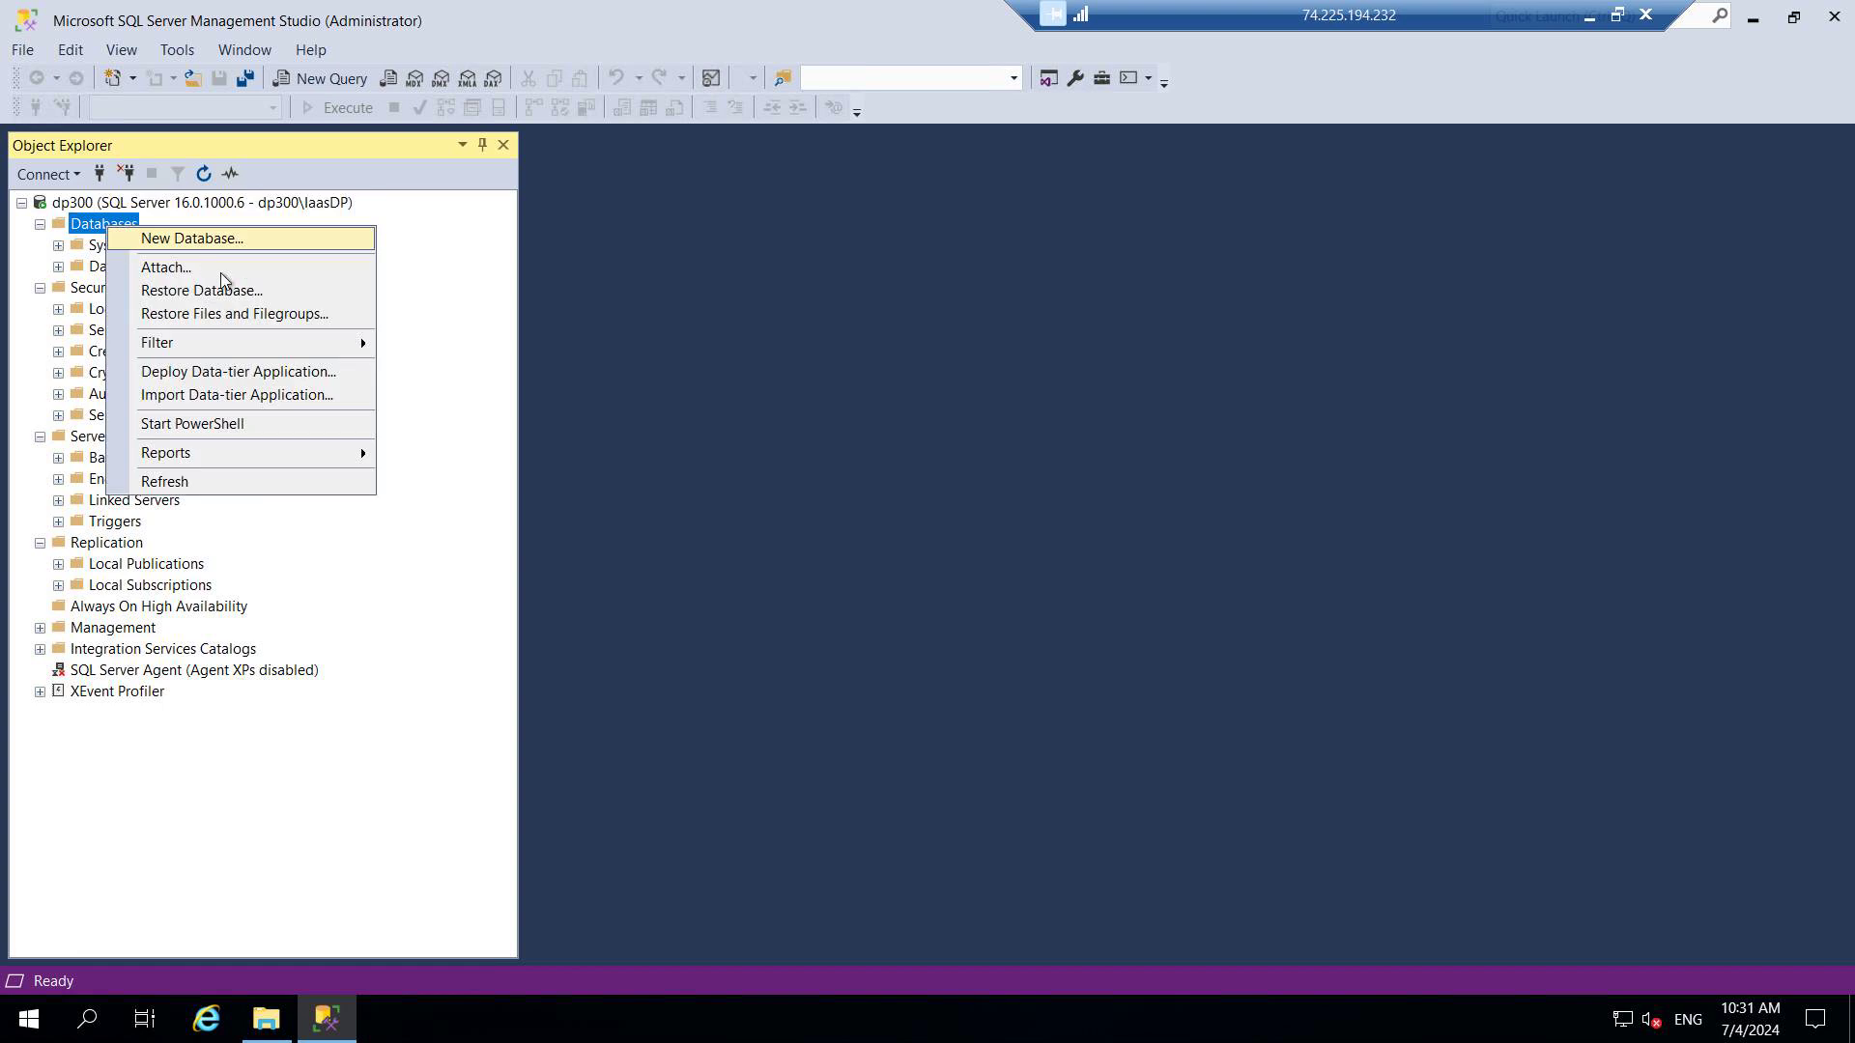
{"action": "left_click", "coordinate": [198, 238]}
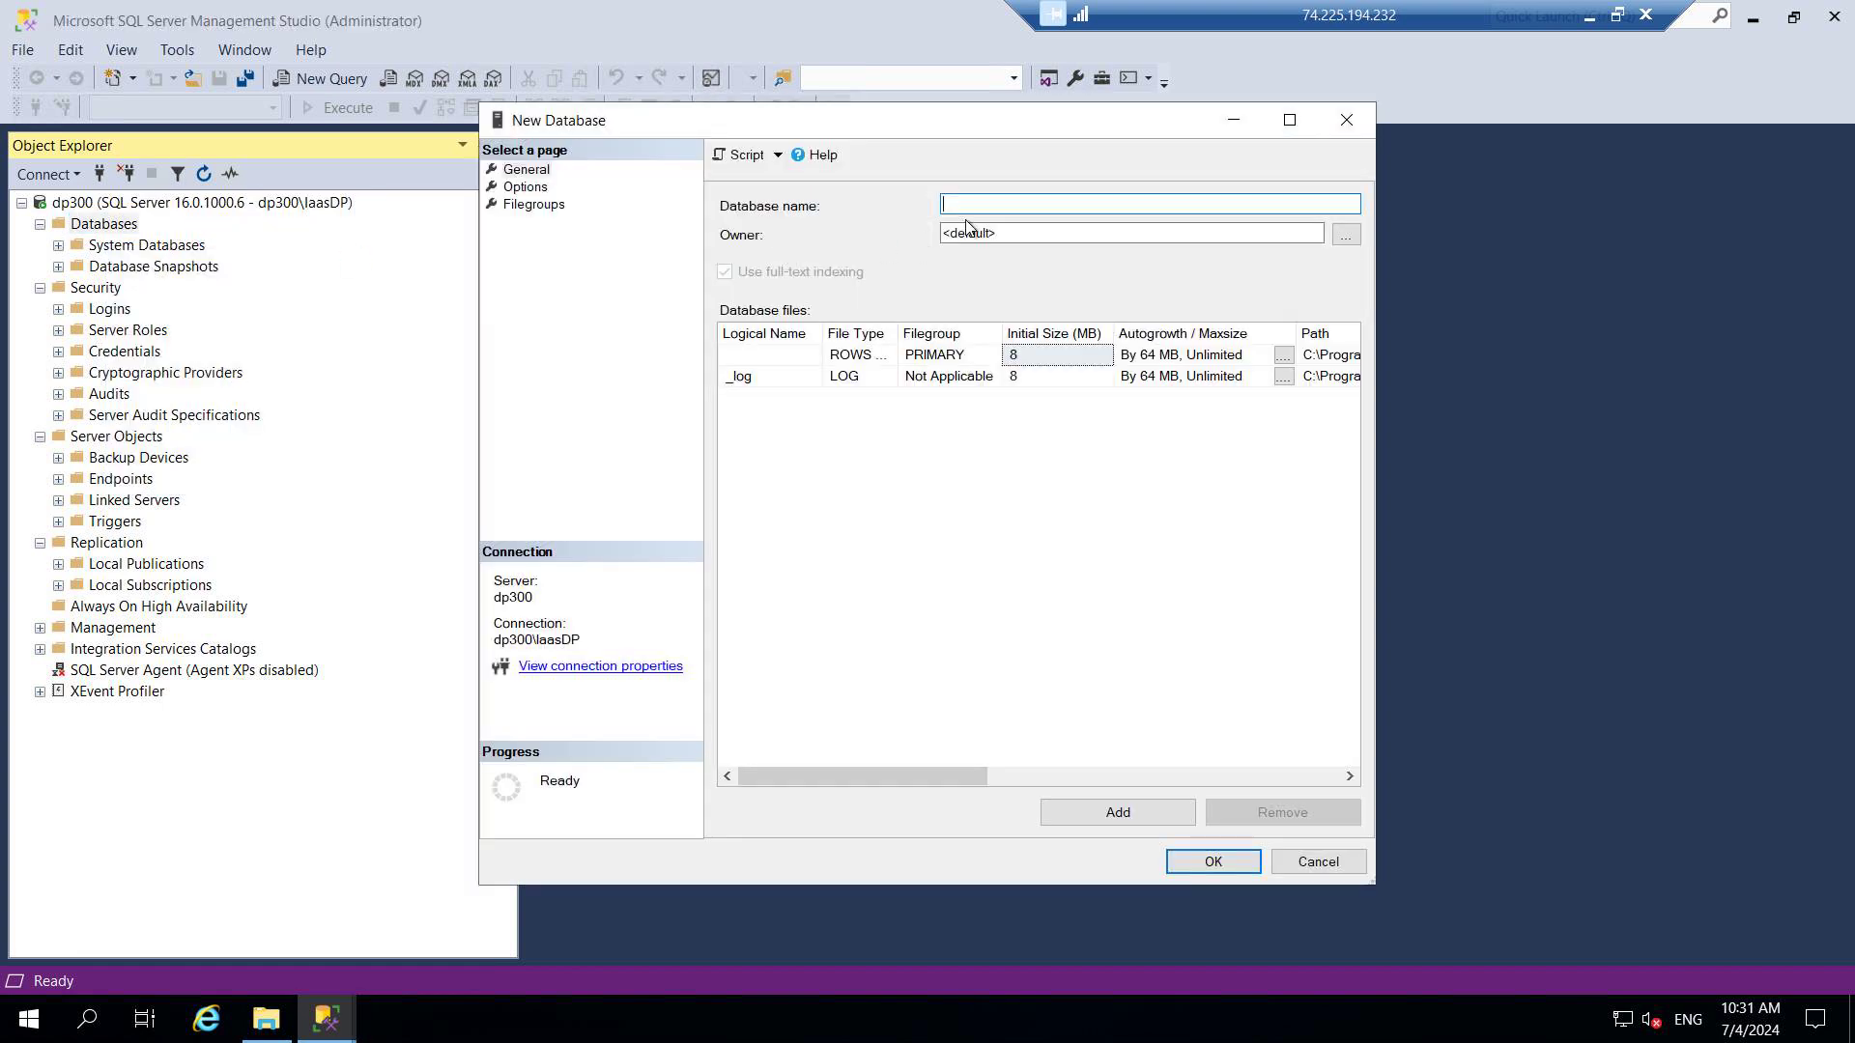
{"action": "type", "text": "dp300IaaS"}
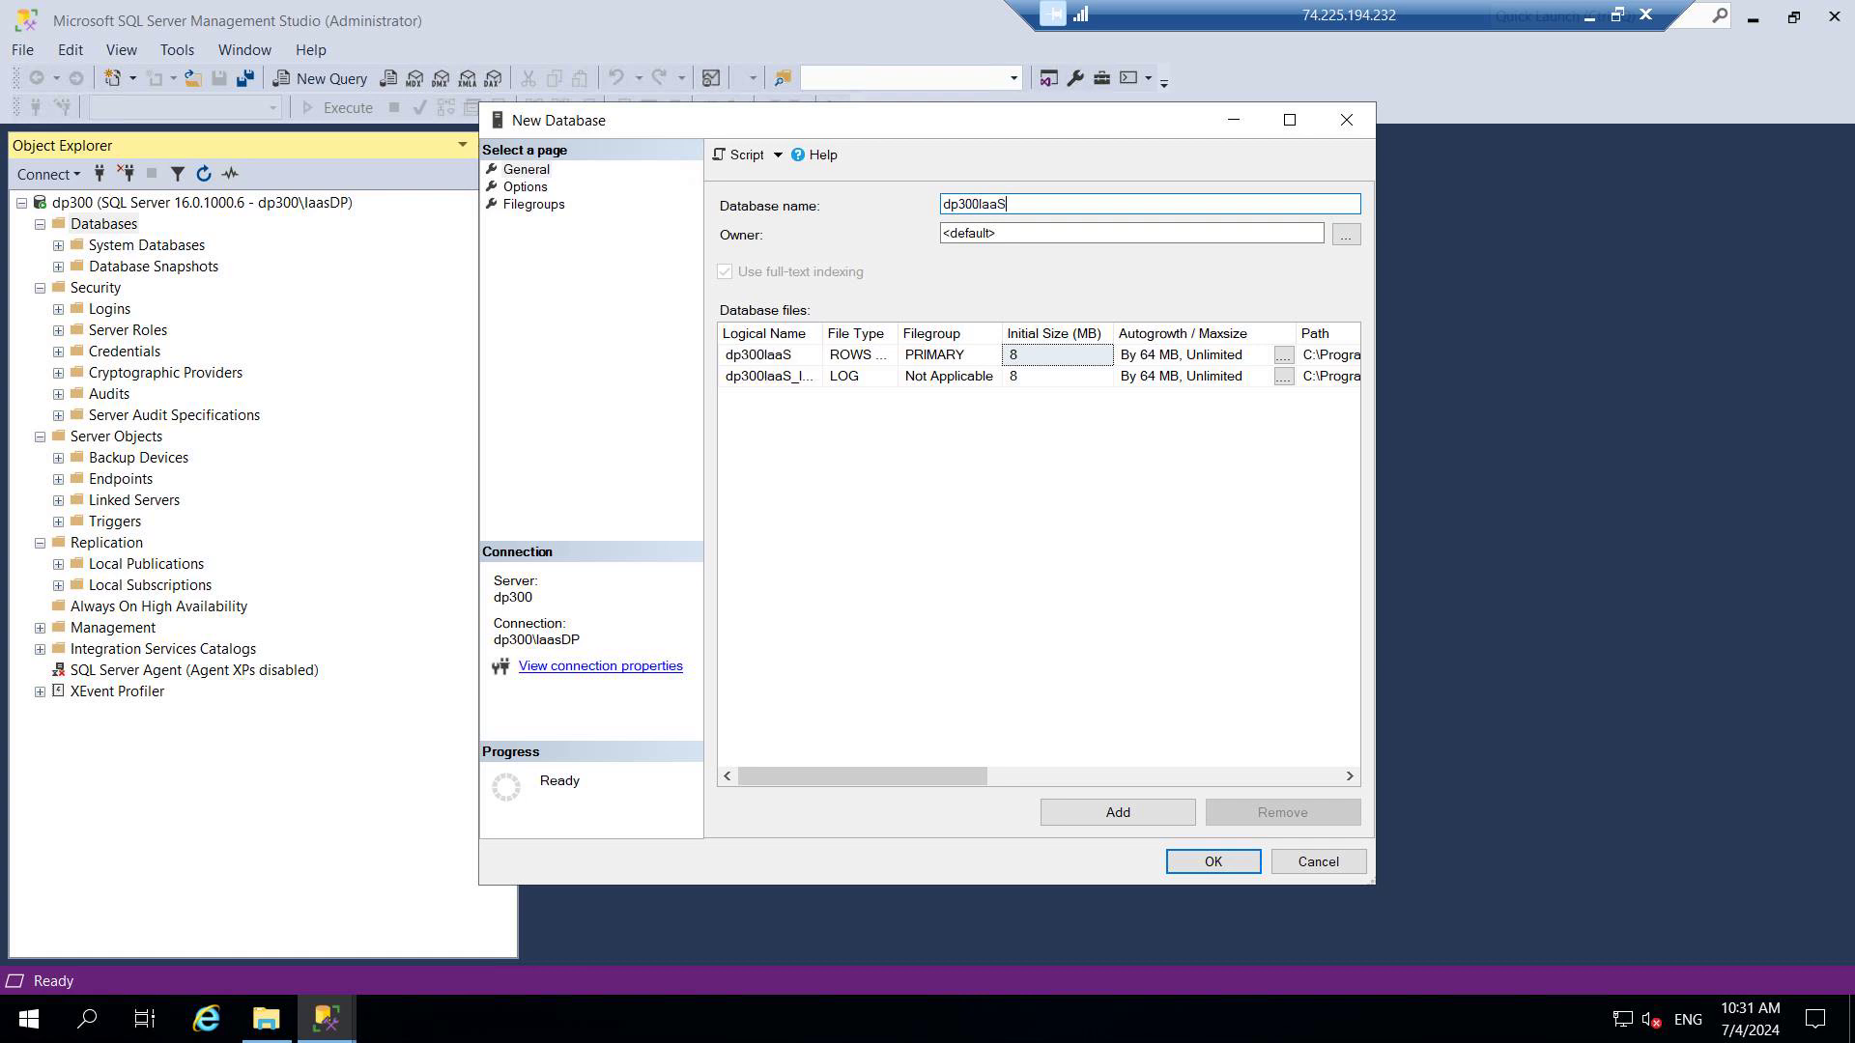
{"action": "type", "text": "Demo"}
Step: Set the path of both the data file and the log file of dp300IaaSDemo to G:\
{"action": "left_click_drag", "start_coordinate": [953, 775], "coordinate": [1232, 775]}
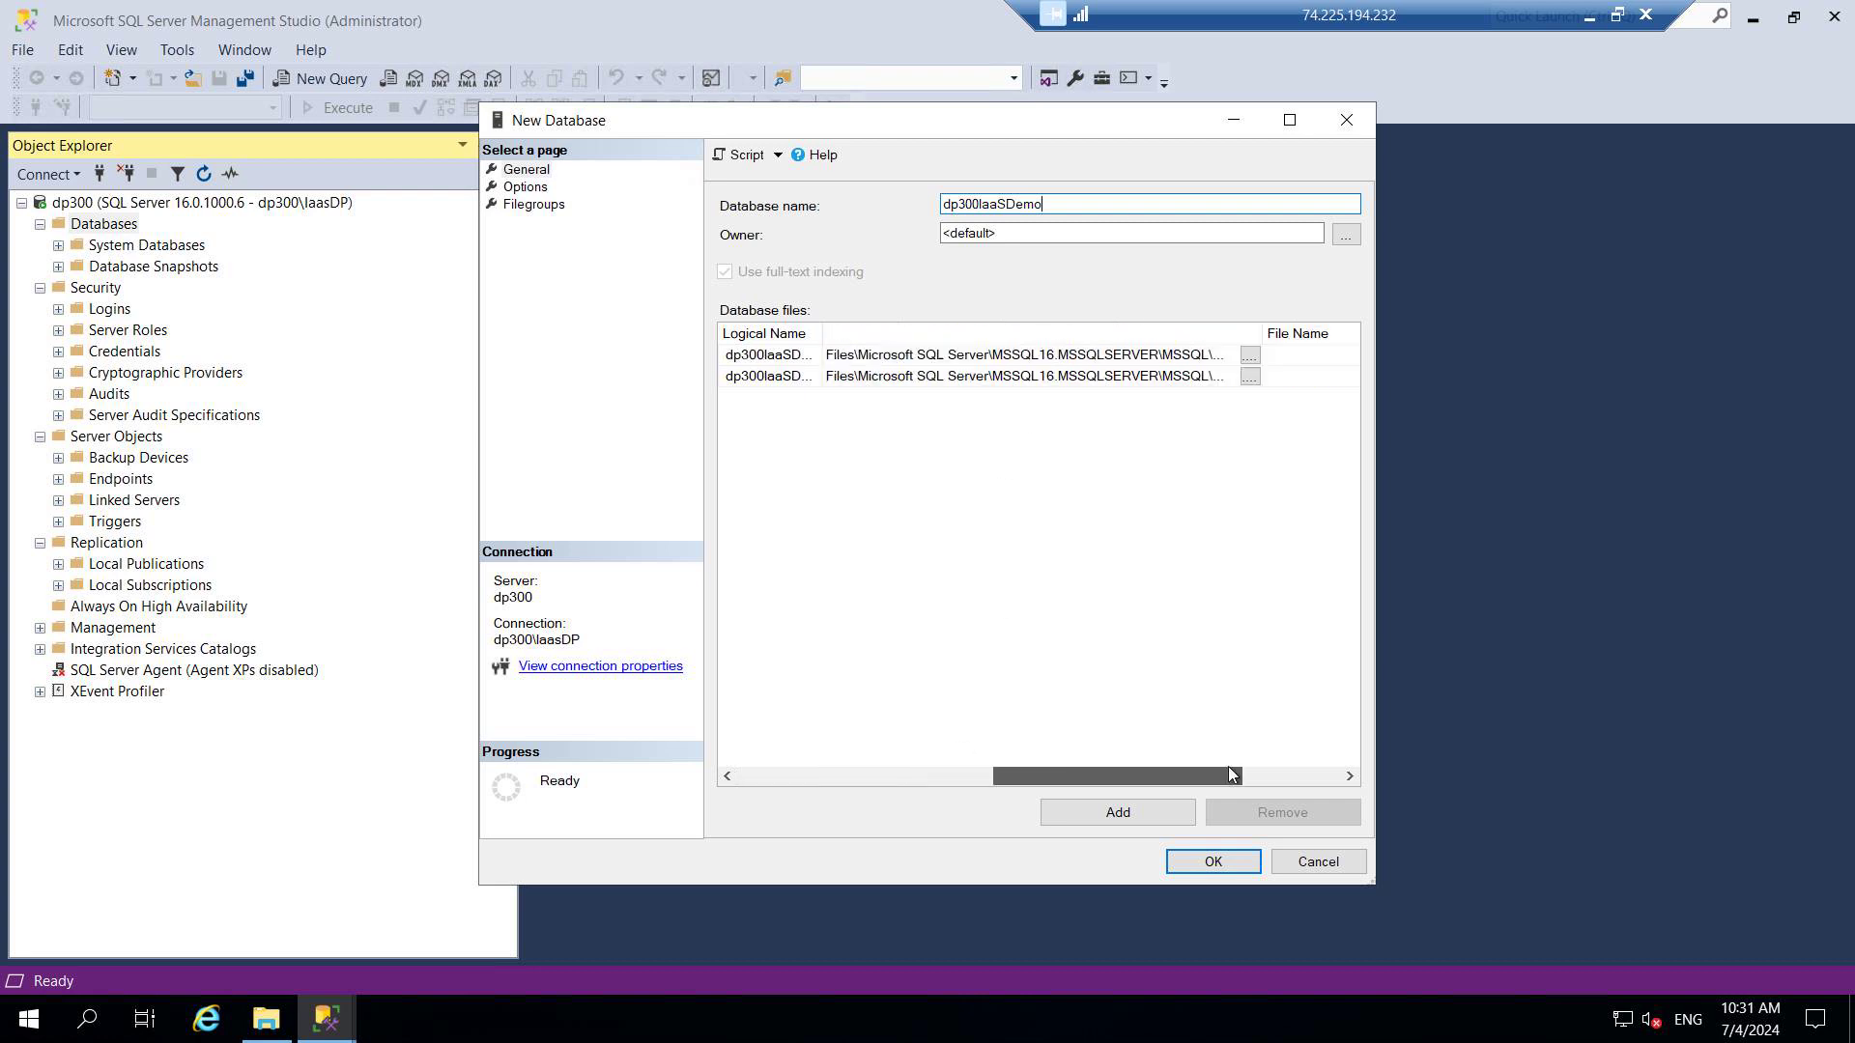
{"action": "left_click", "coordinate": [1195, 353]}
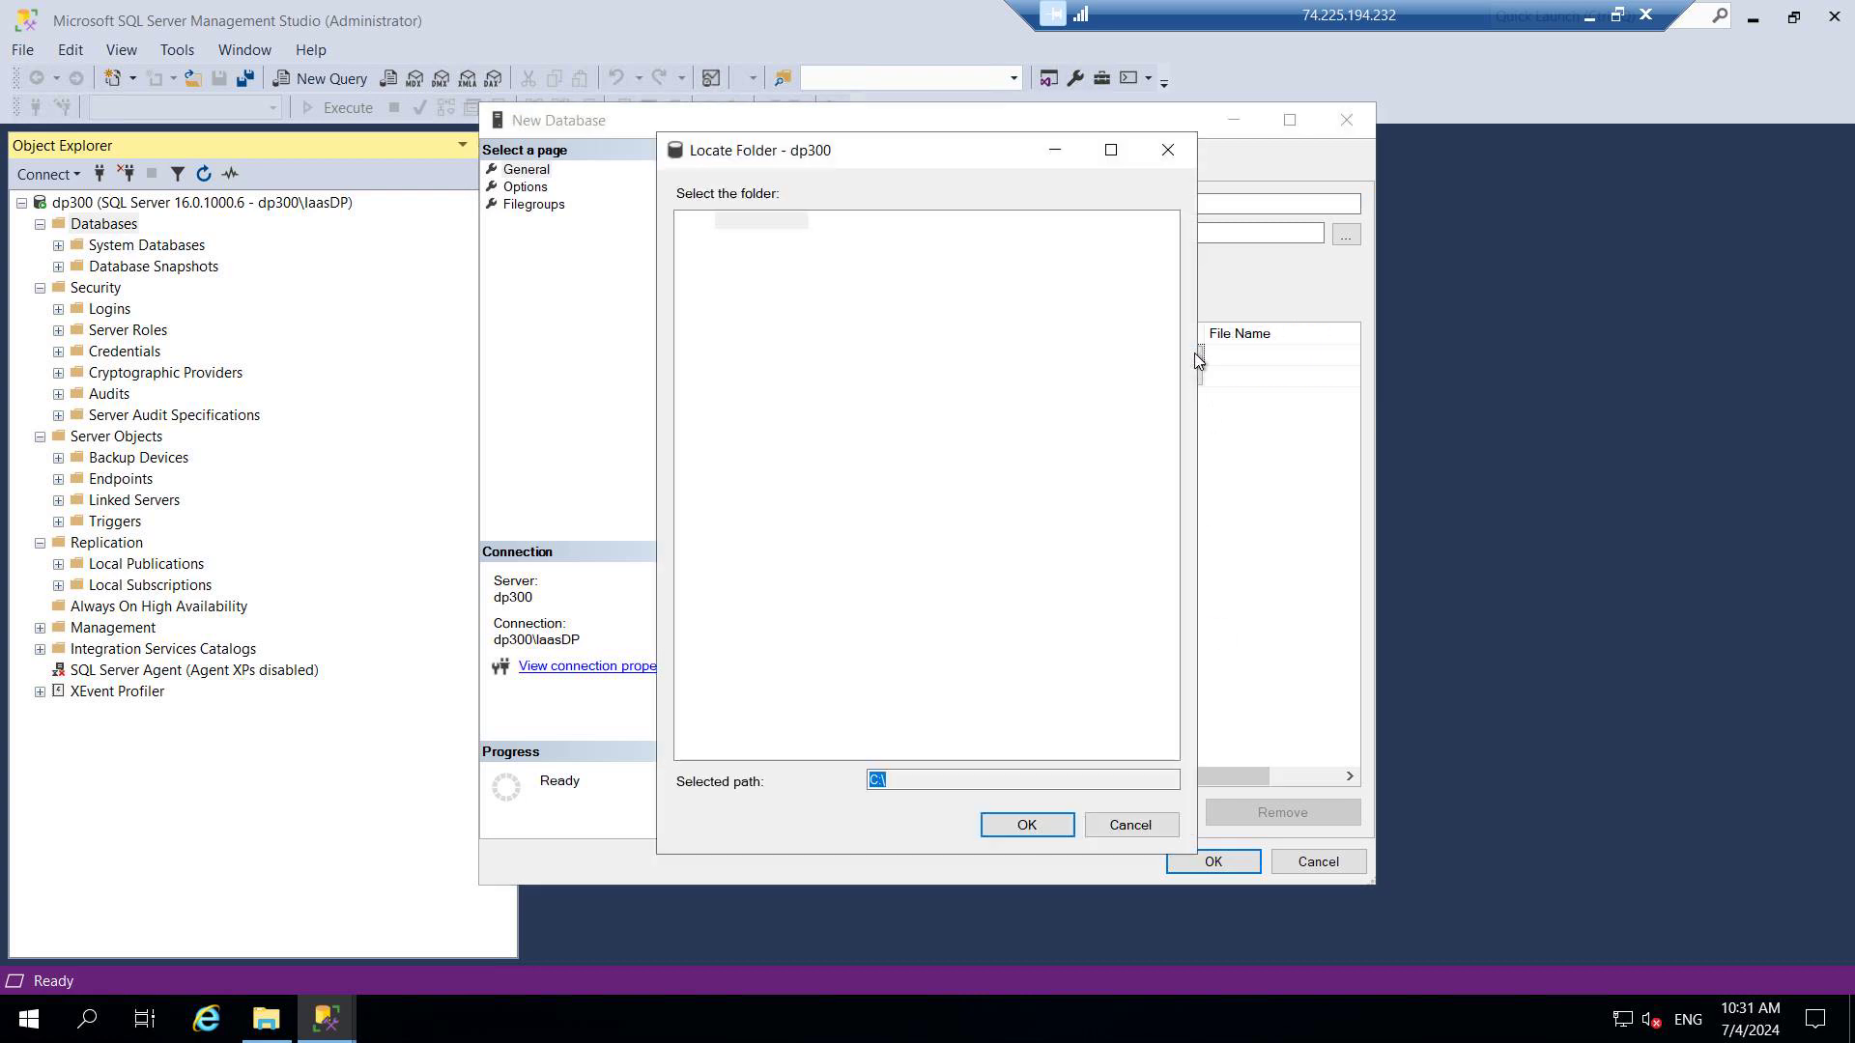
{"action": "left_click", "coordinate": [688, 222]}
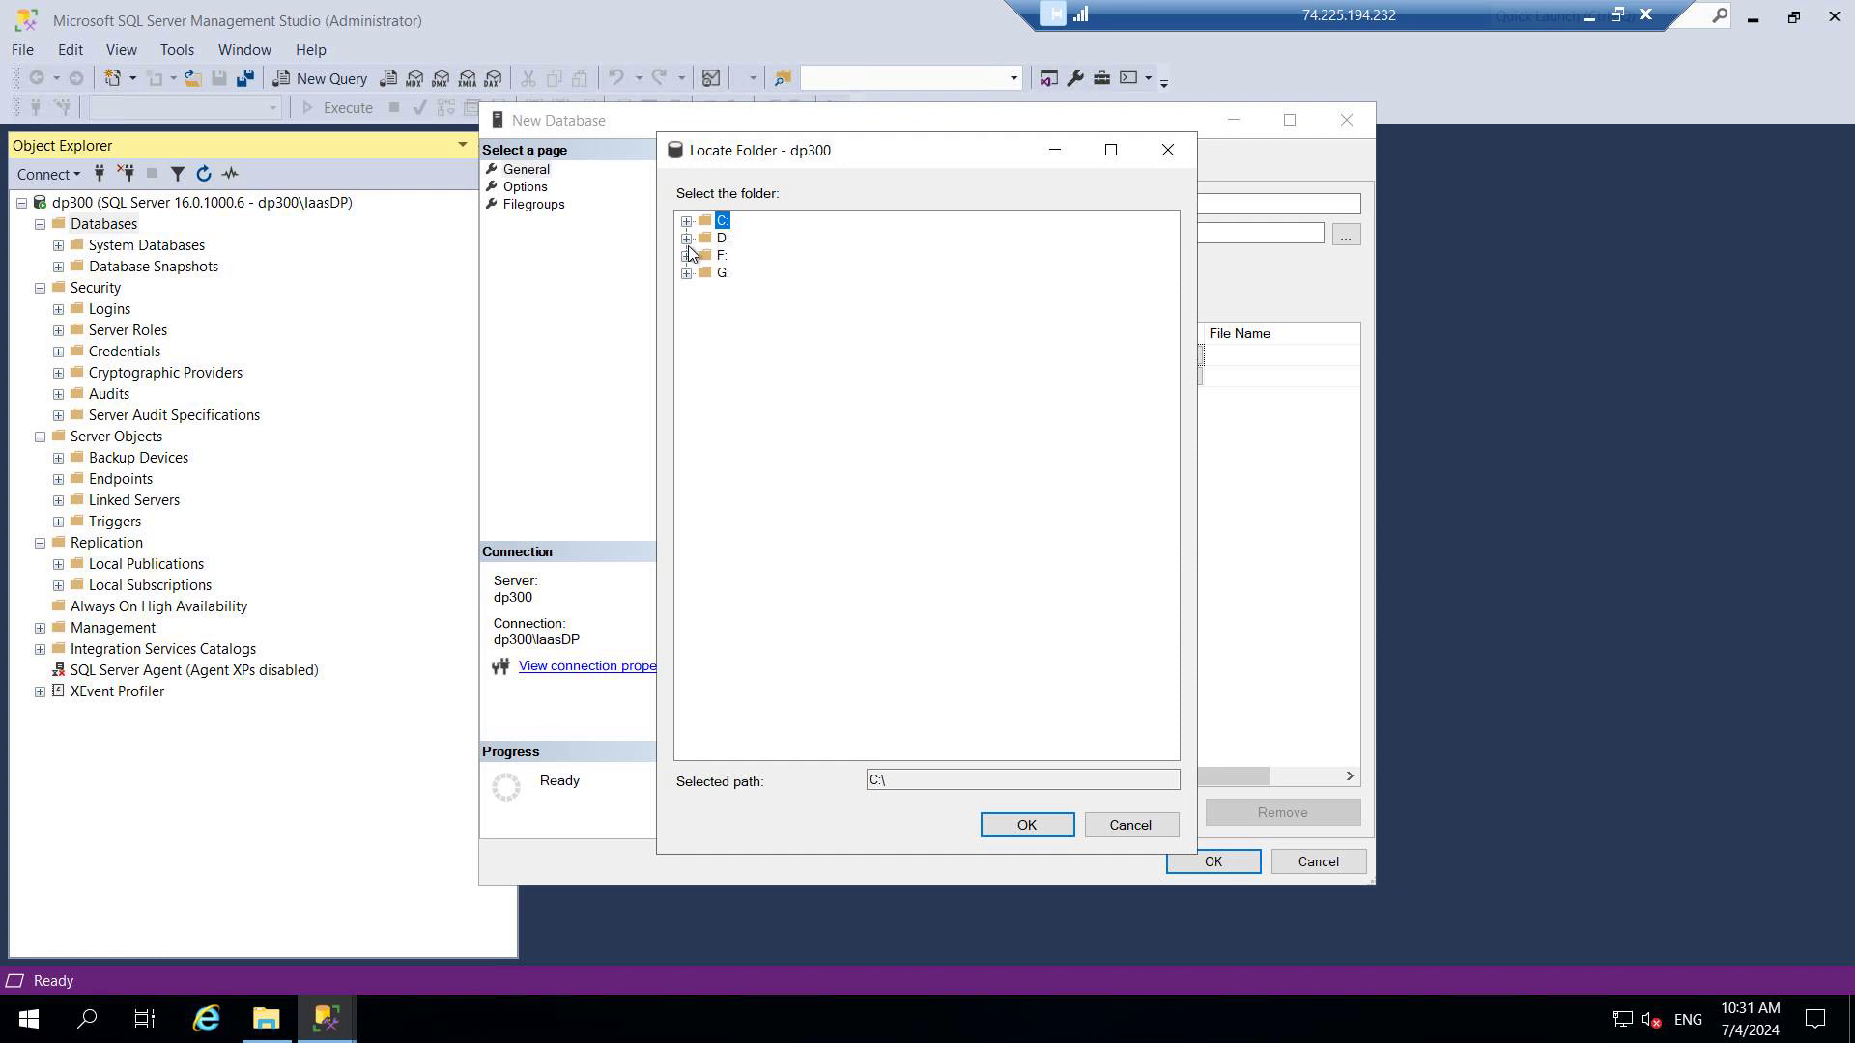
{"action": "left_click", "coordinate": [686, 272]}
{"action": "left_click", "coordinate": [1015, 827]}
{"action": "left_click", "coordinate": [1191, 376]}
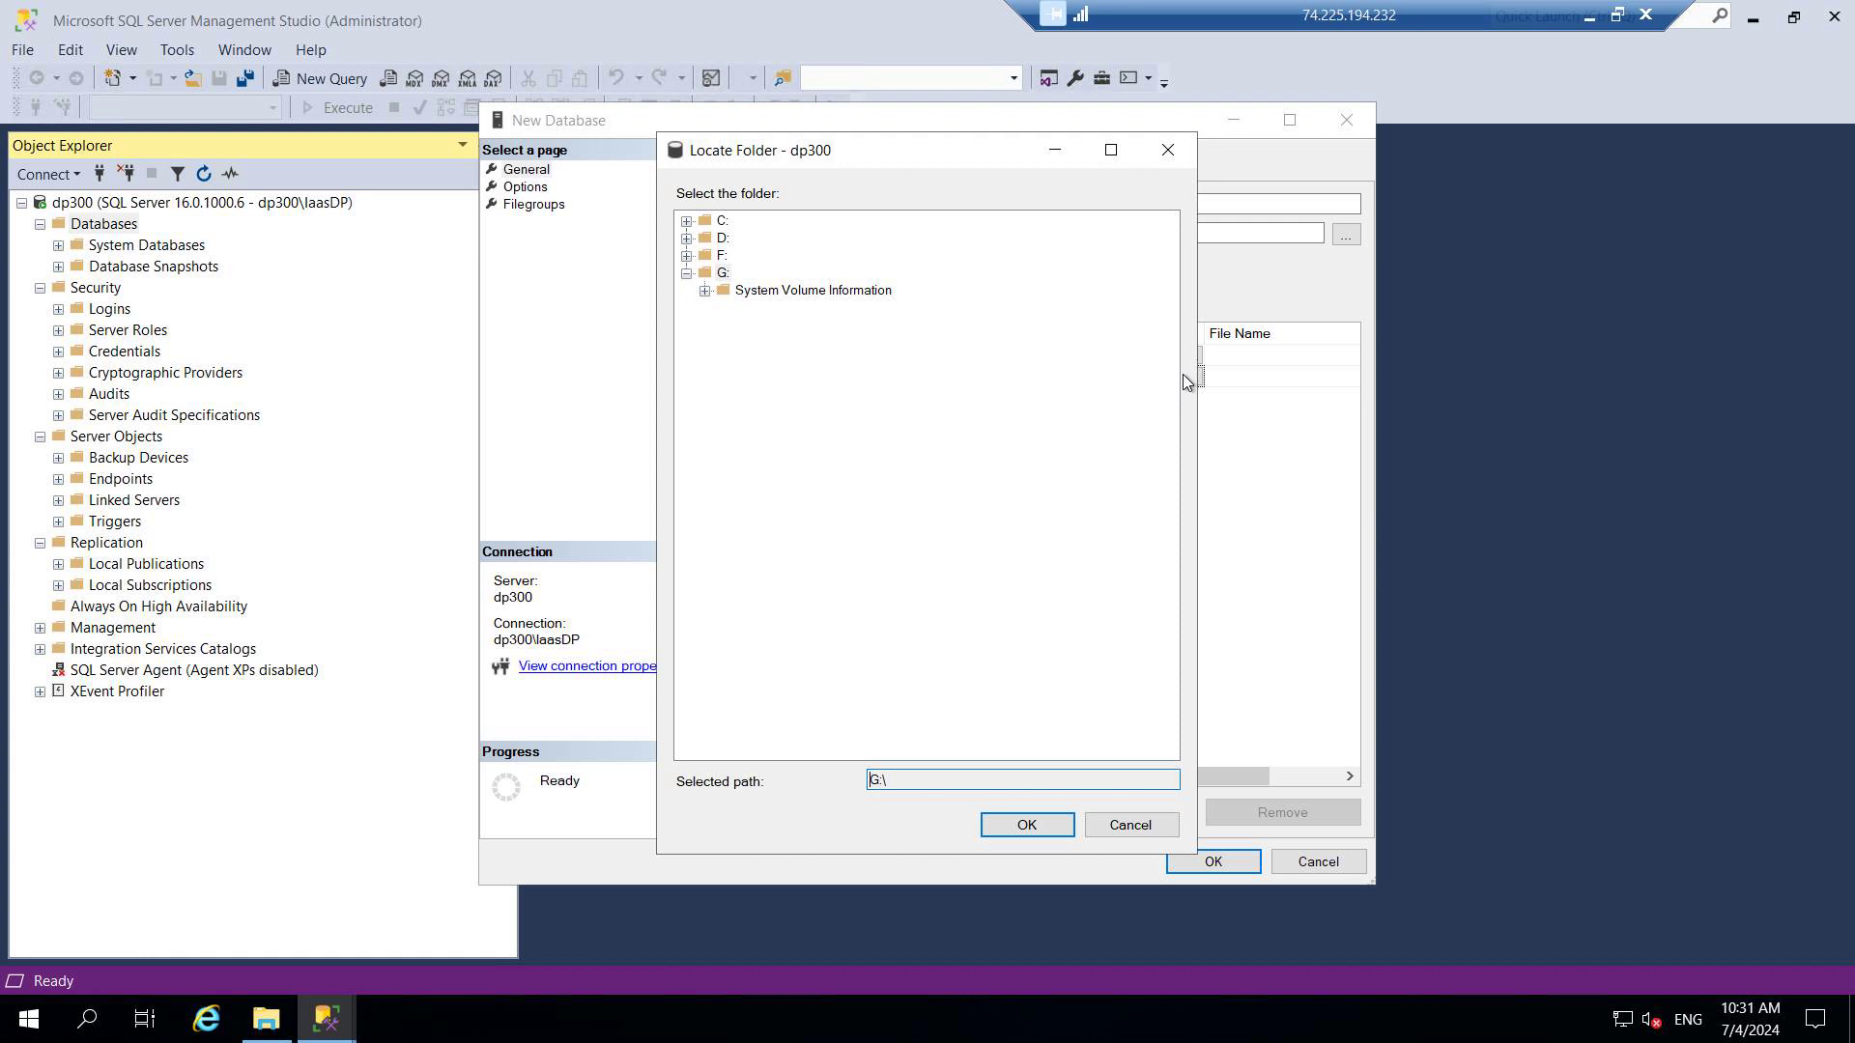
{"action": "left_click", "coordinate": [703, 274]}
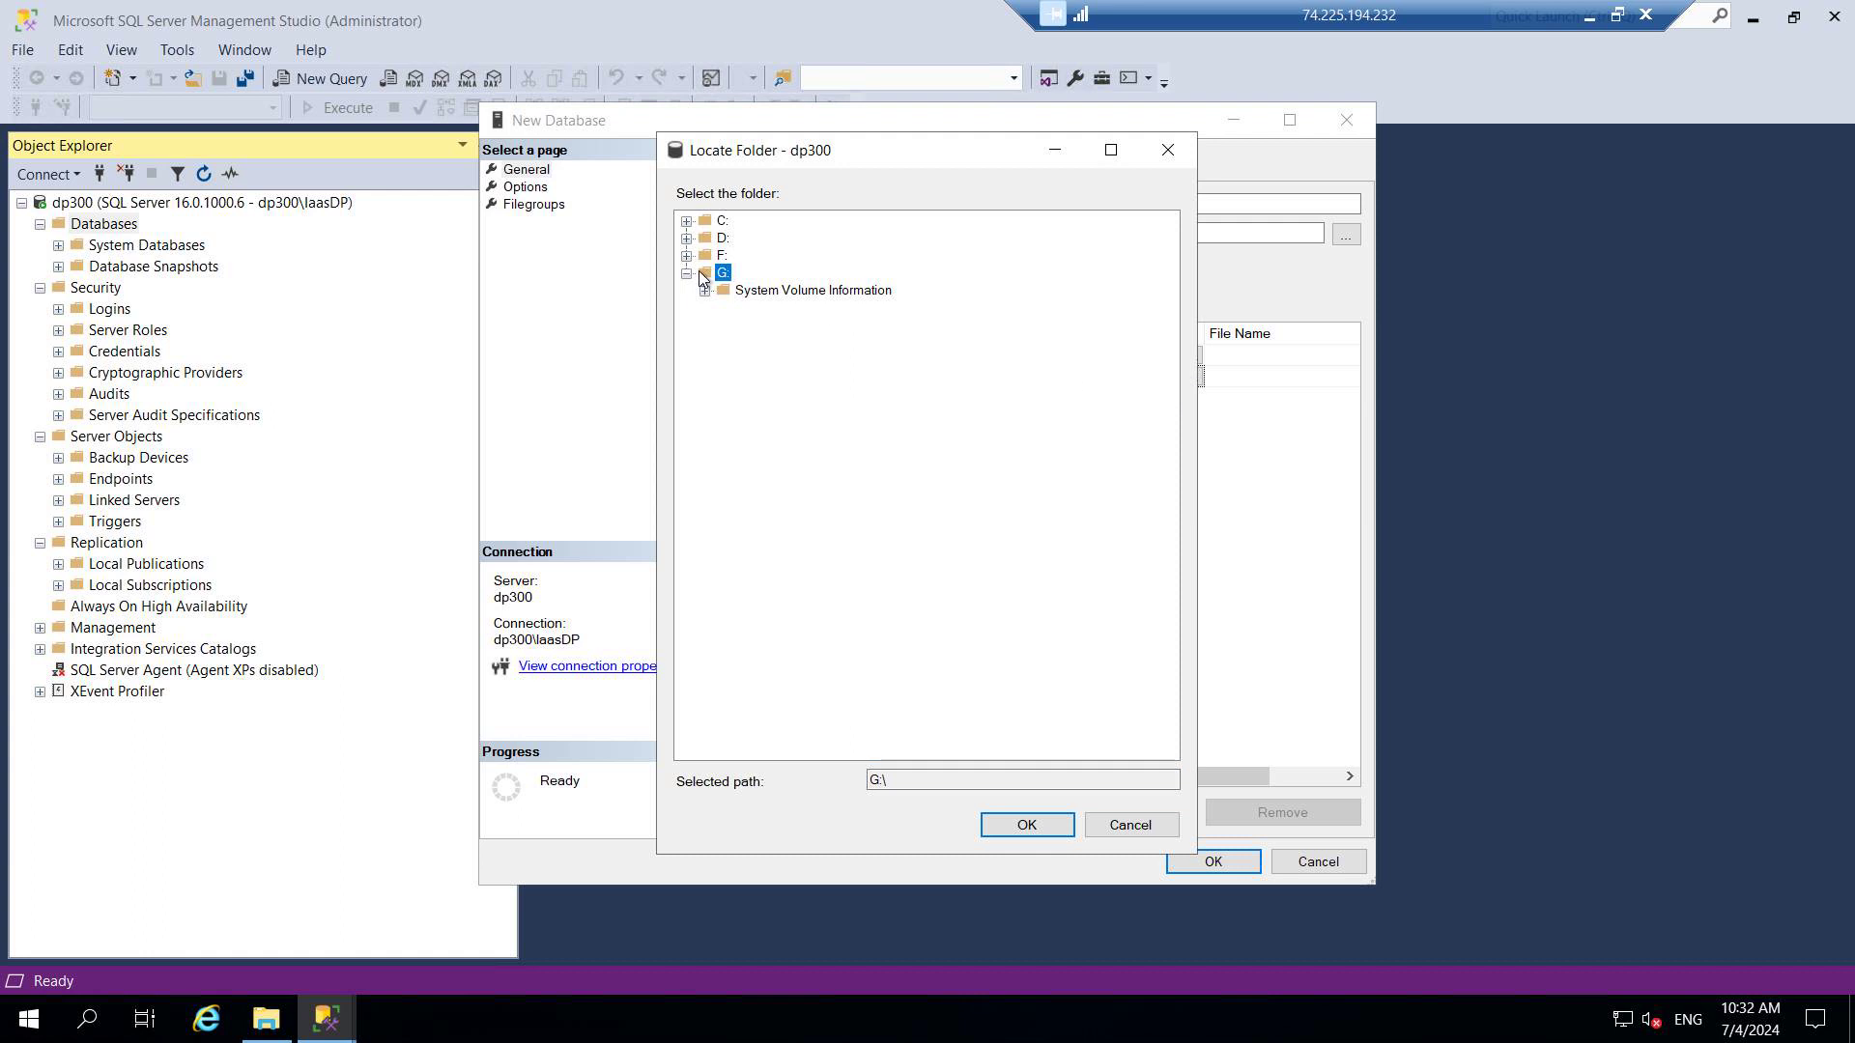
{"action": "left_click", "coordinate": [1026, 826]}
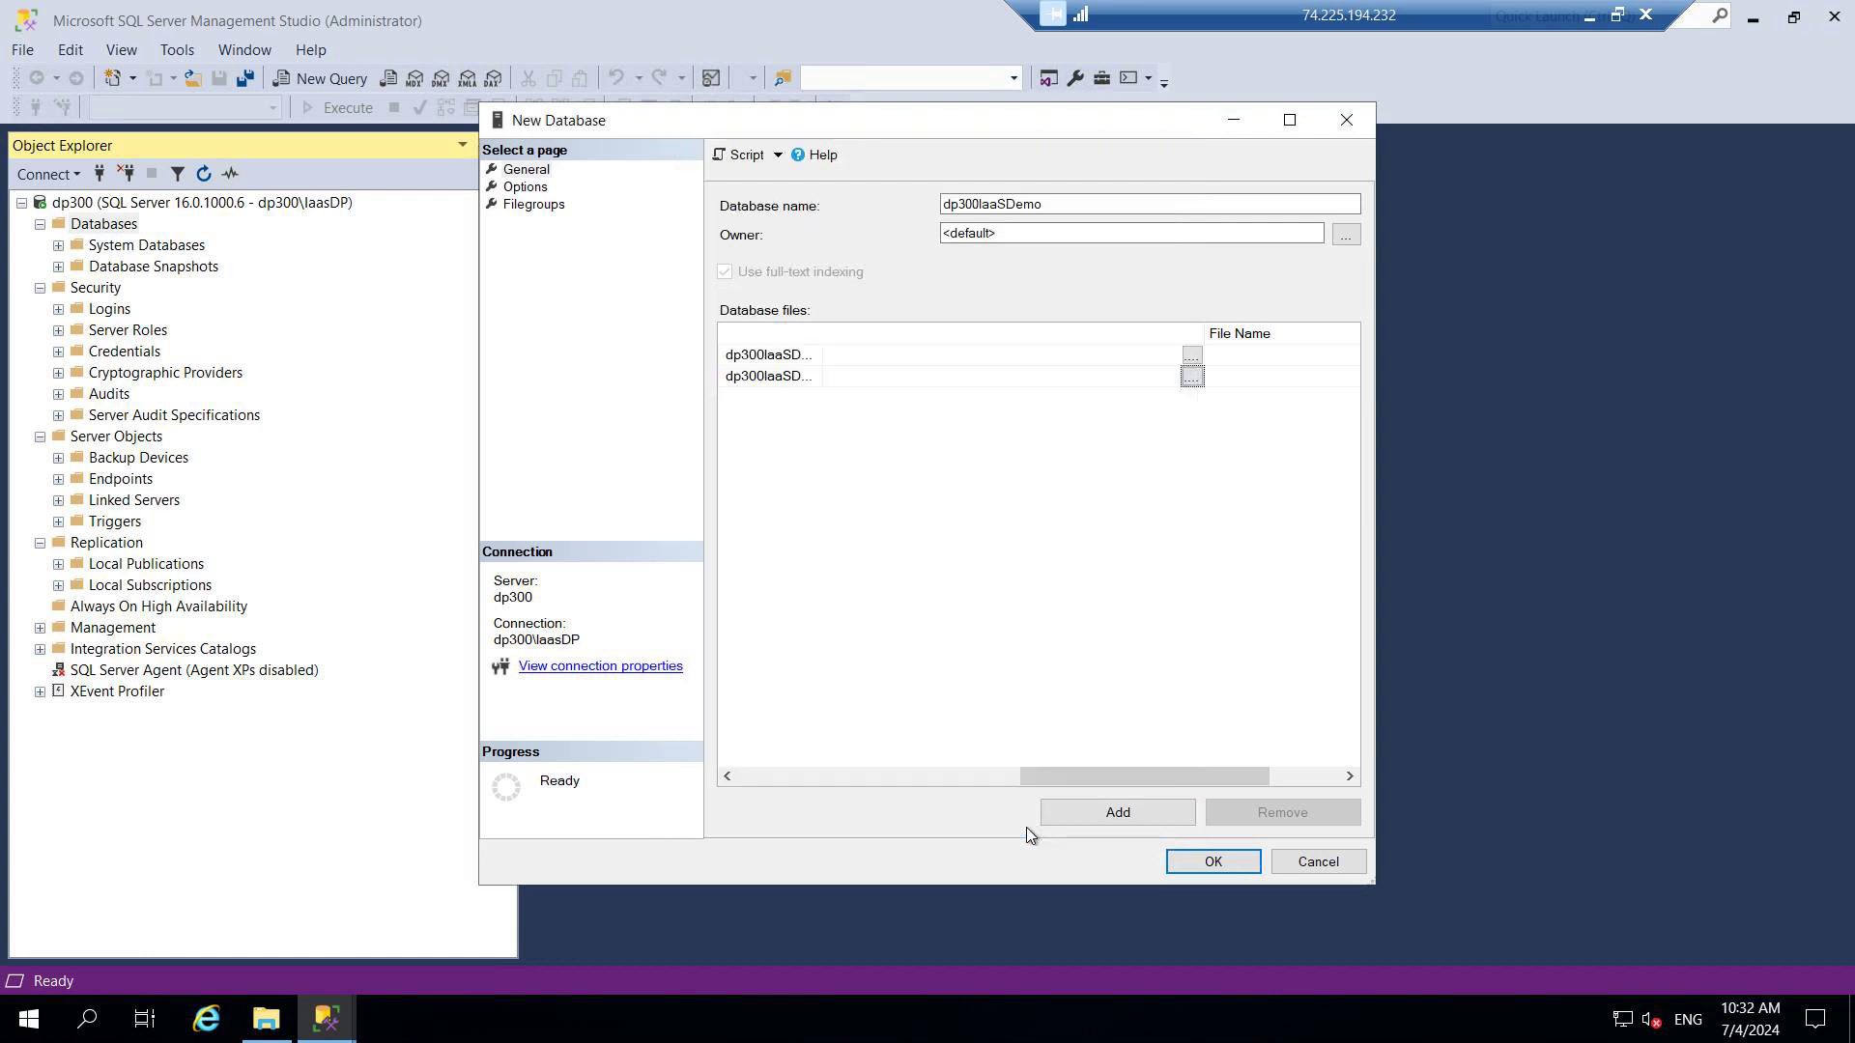
Step: Review the new database's options, including the Restrict Access choices, and try to create dp300IaaSDemo
{"action": "left_click", "coordinate": [532, 188]}
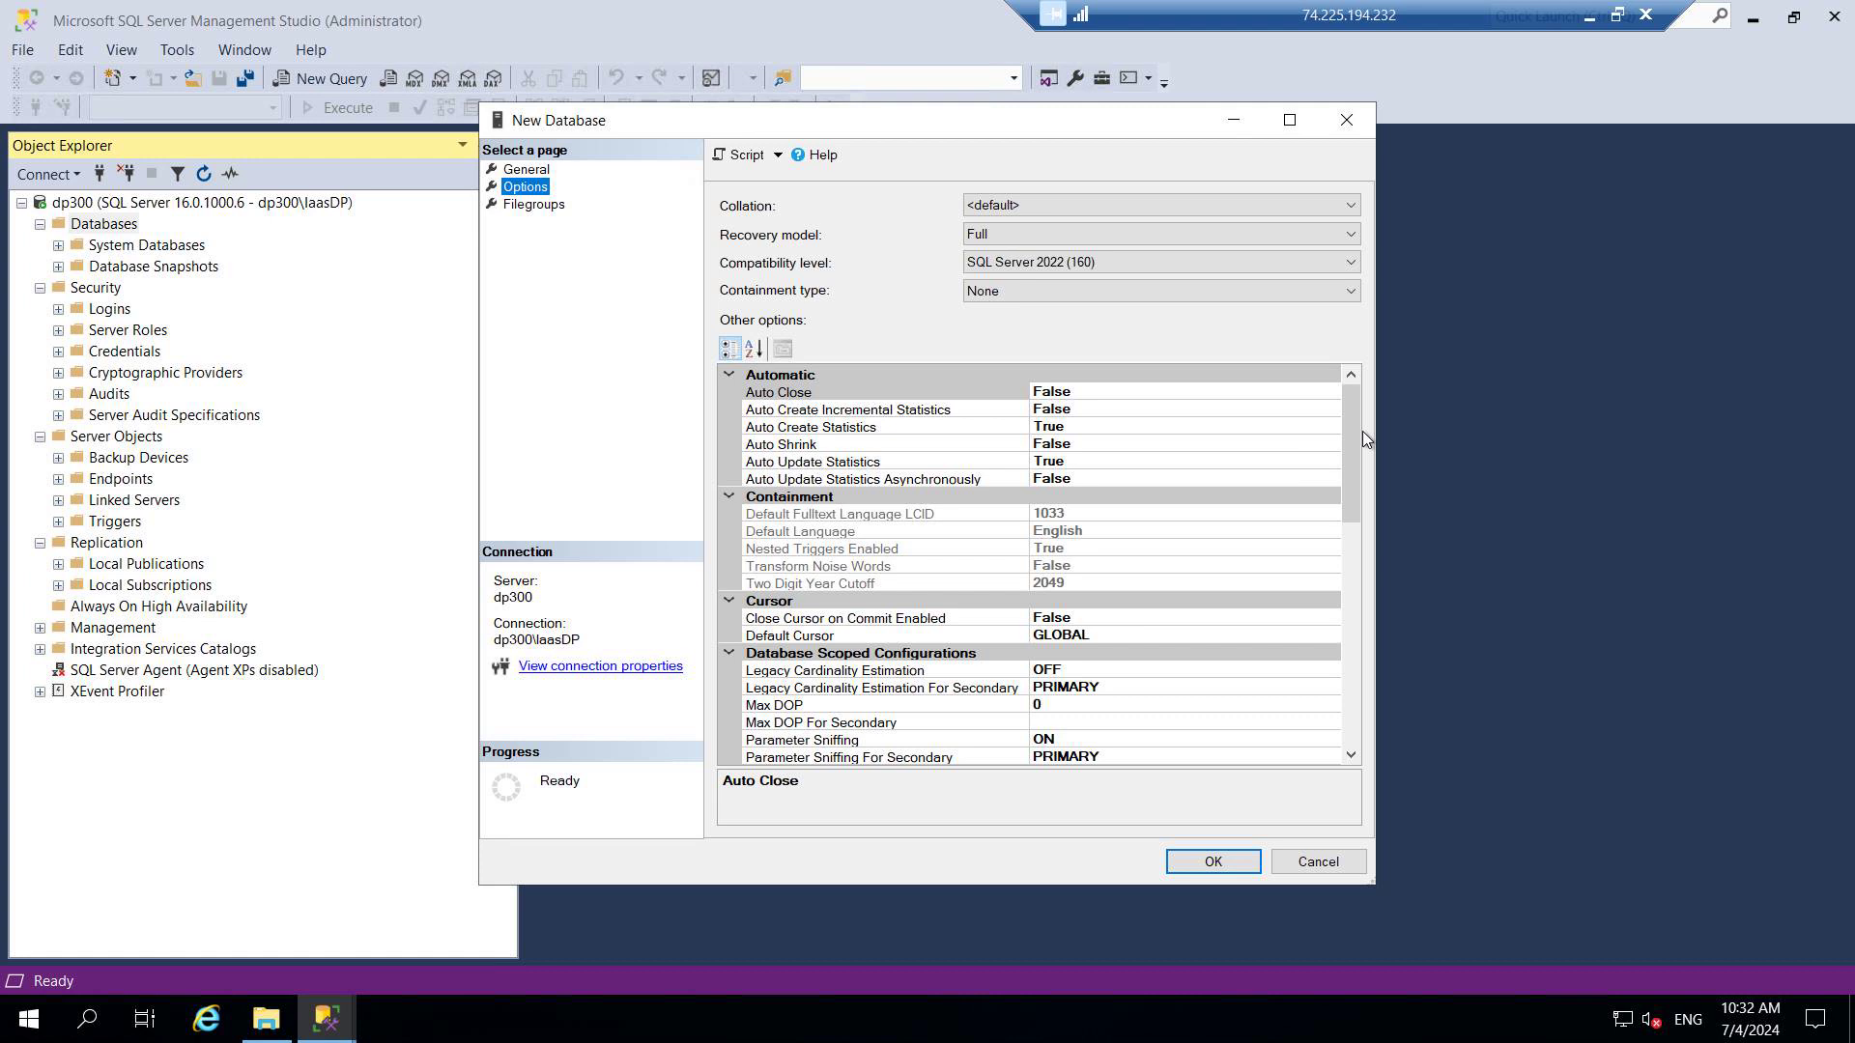
{"action": "left_click_drag", "start_coordinate": [1356, 514], "coordinate": [1353, 790]}
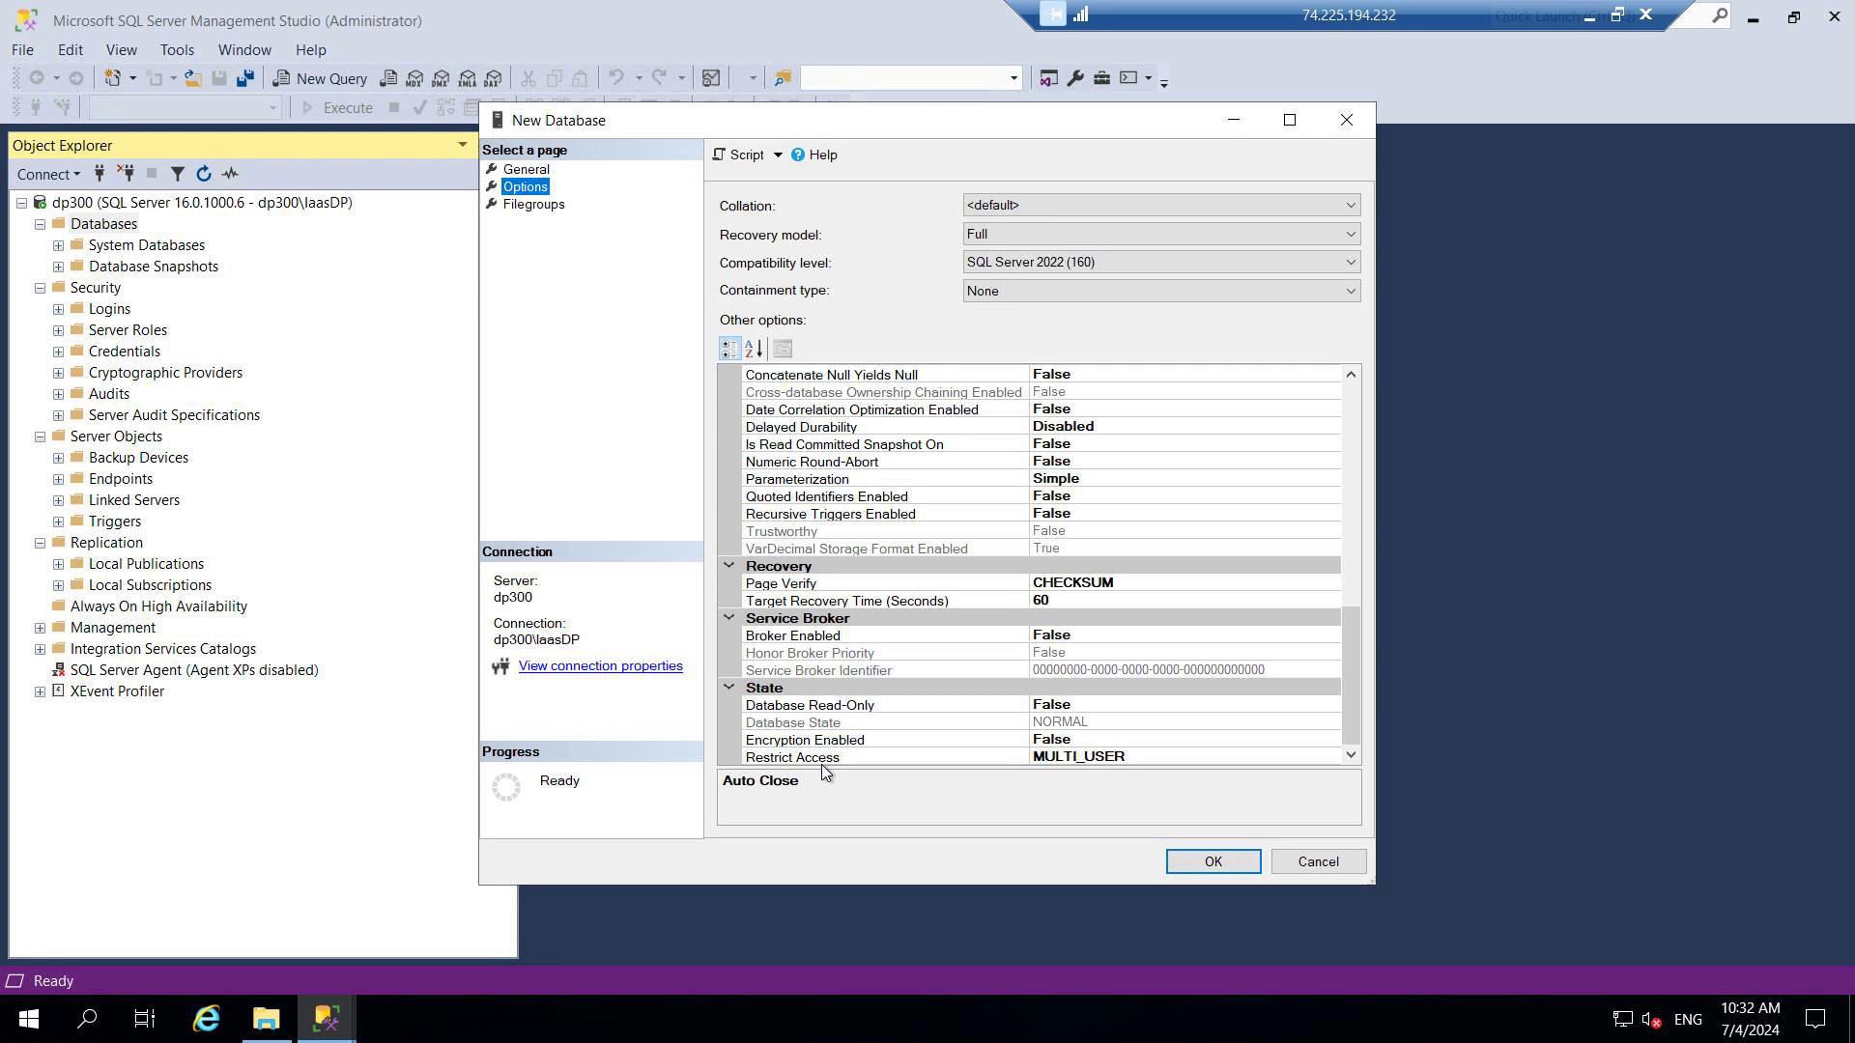
{"action": "left_click", "coordinate": [1165, 758]}
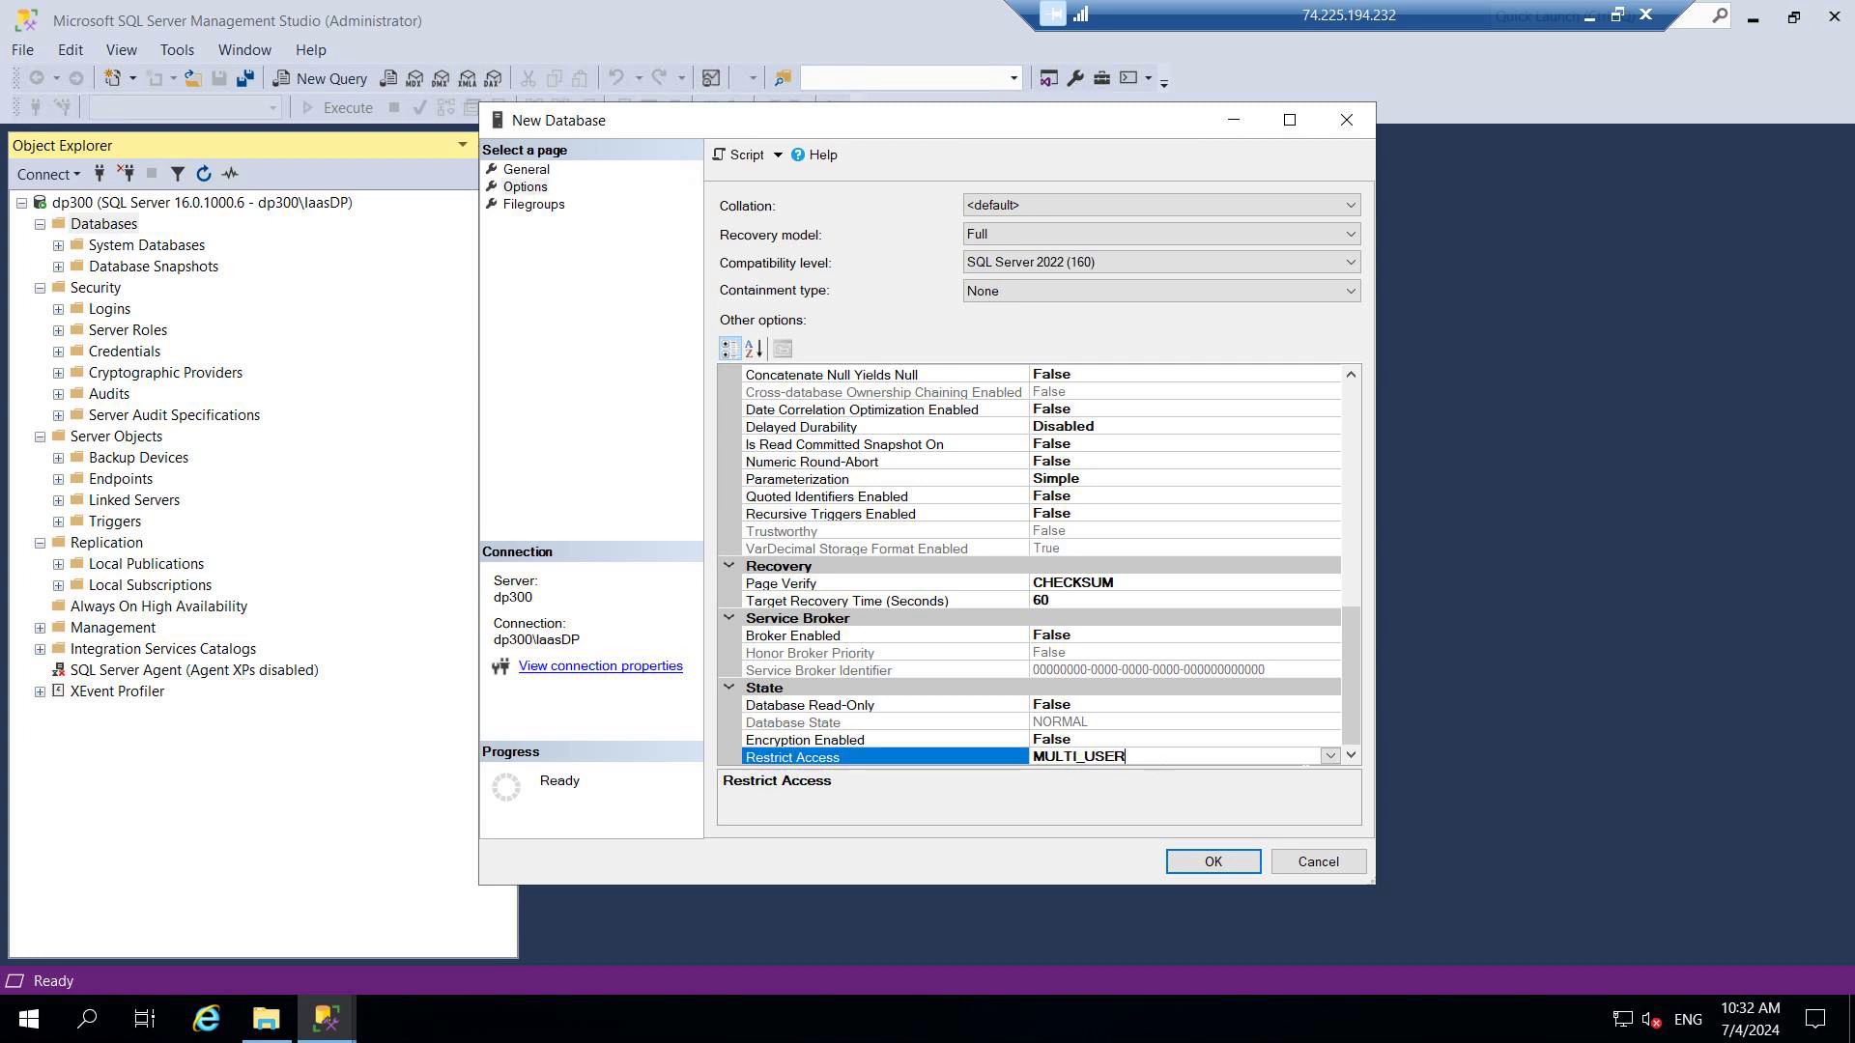
{"action": "left_click", "coordinate": [1334, 756]}
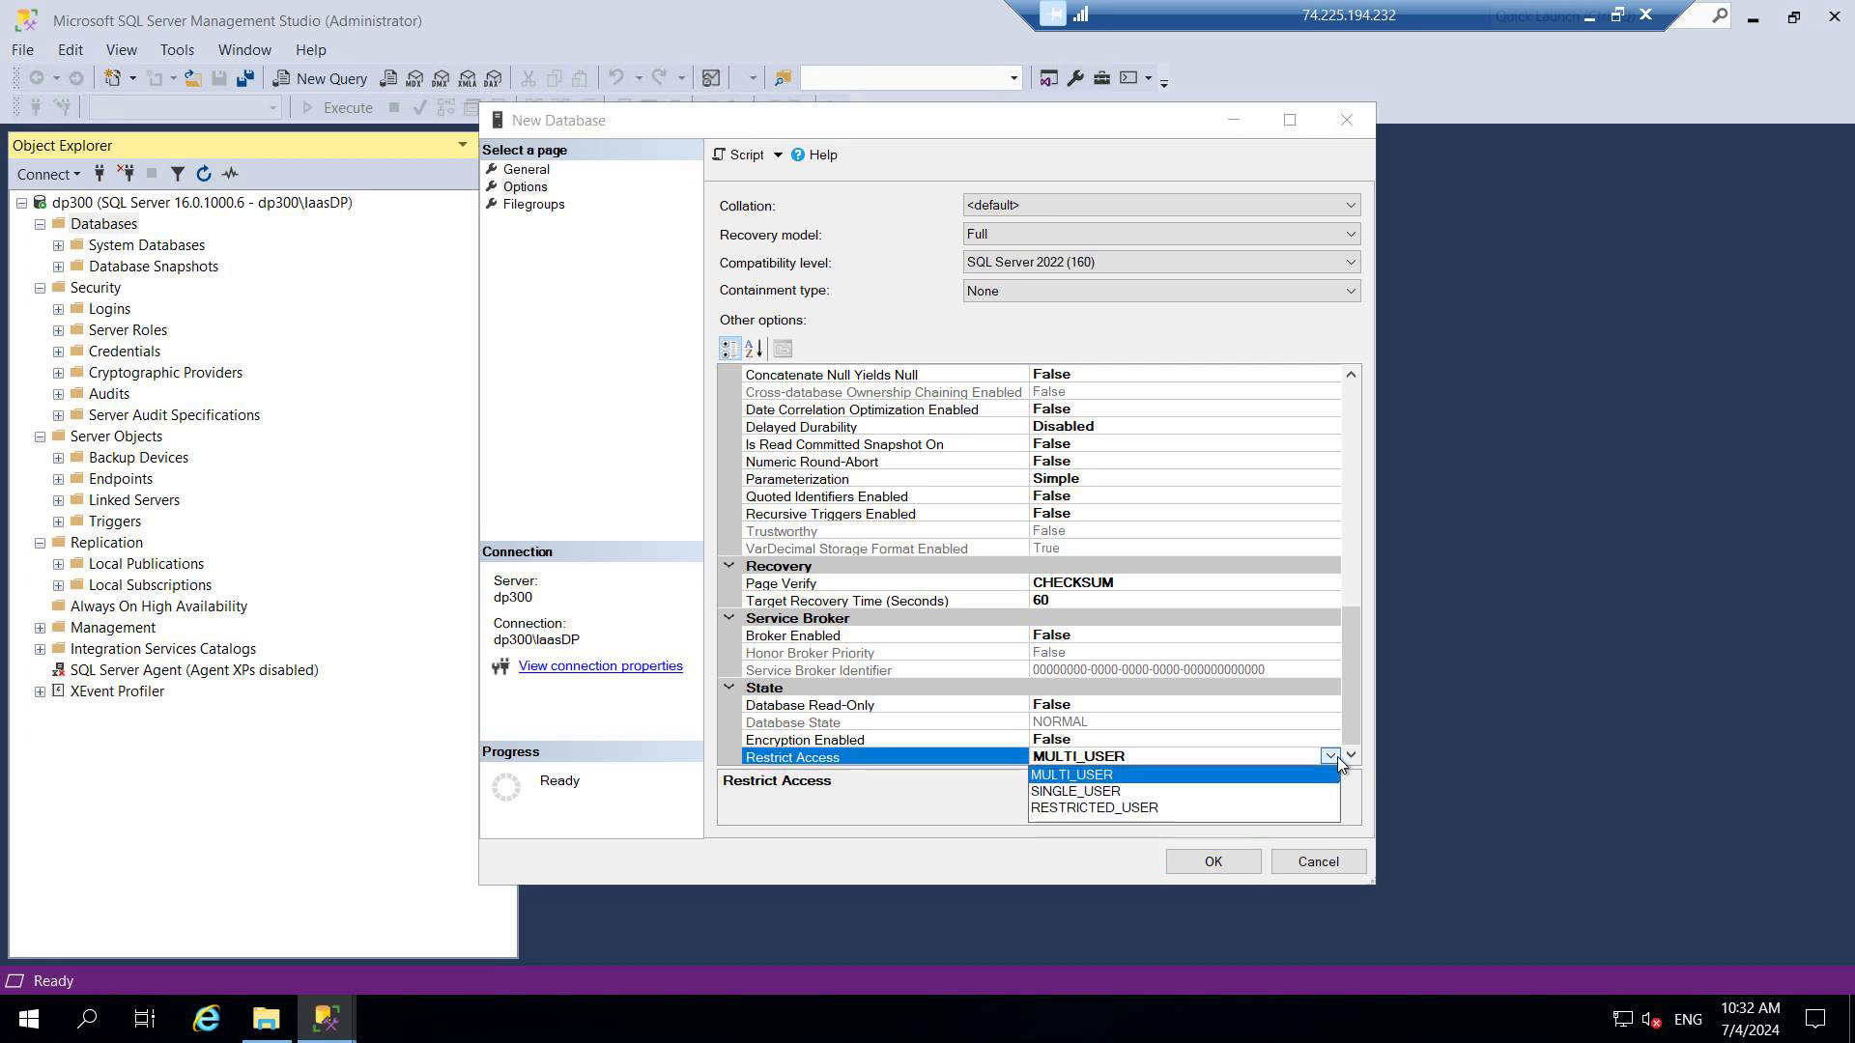
{"action": "left_click", "coordinate": [866, 832]}
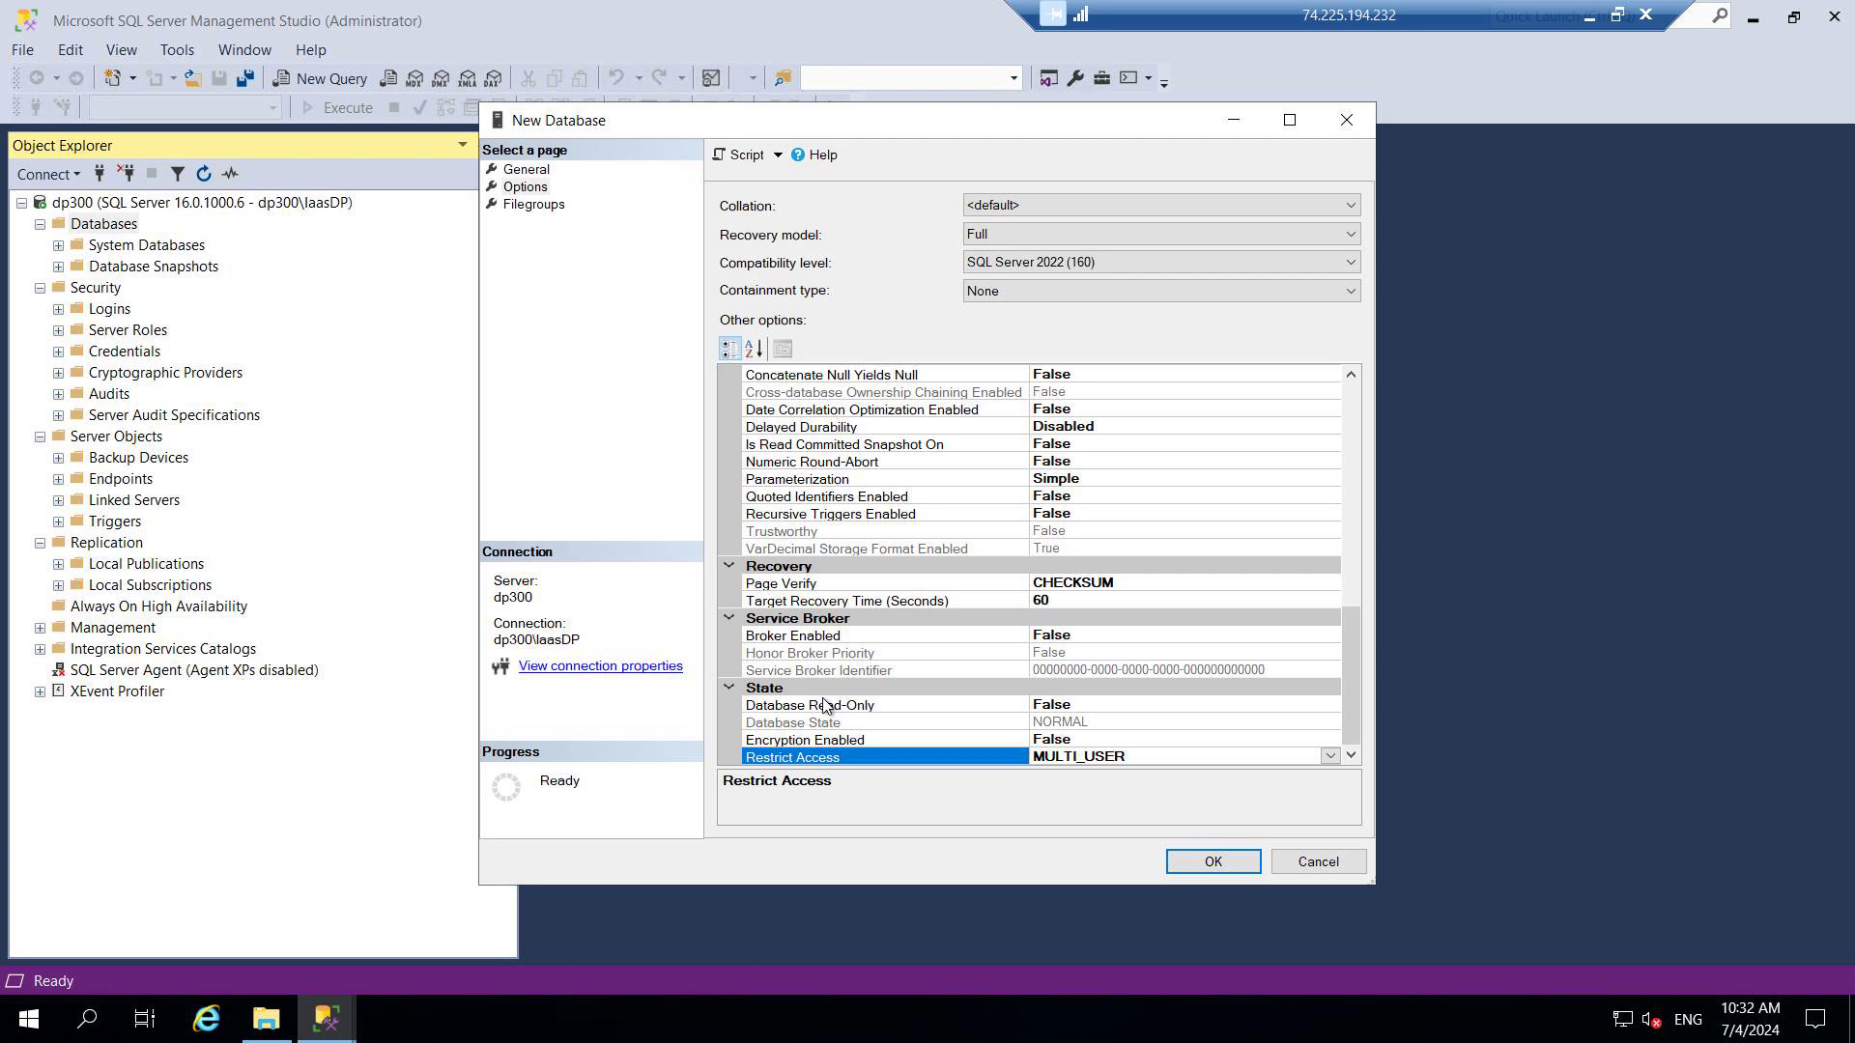
{"action": "left_click", "coordinate": [1195, 865]}
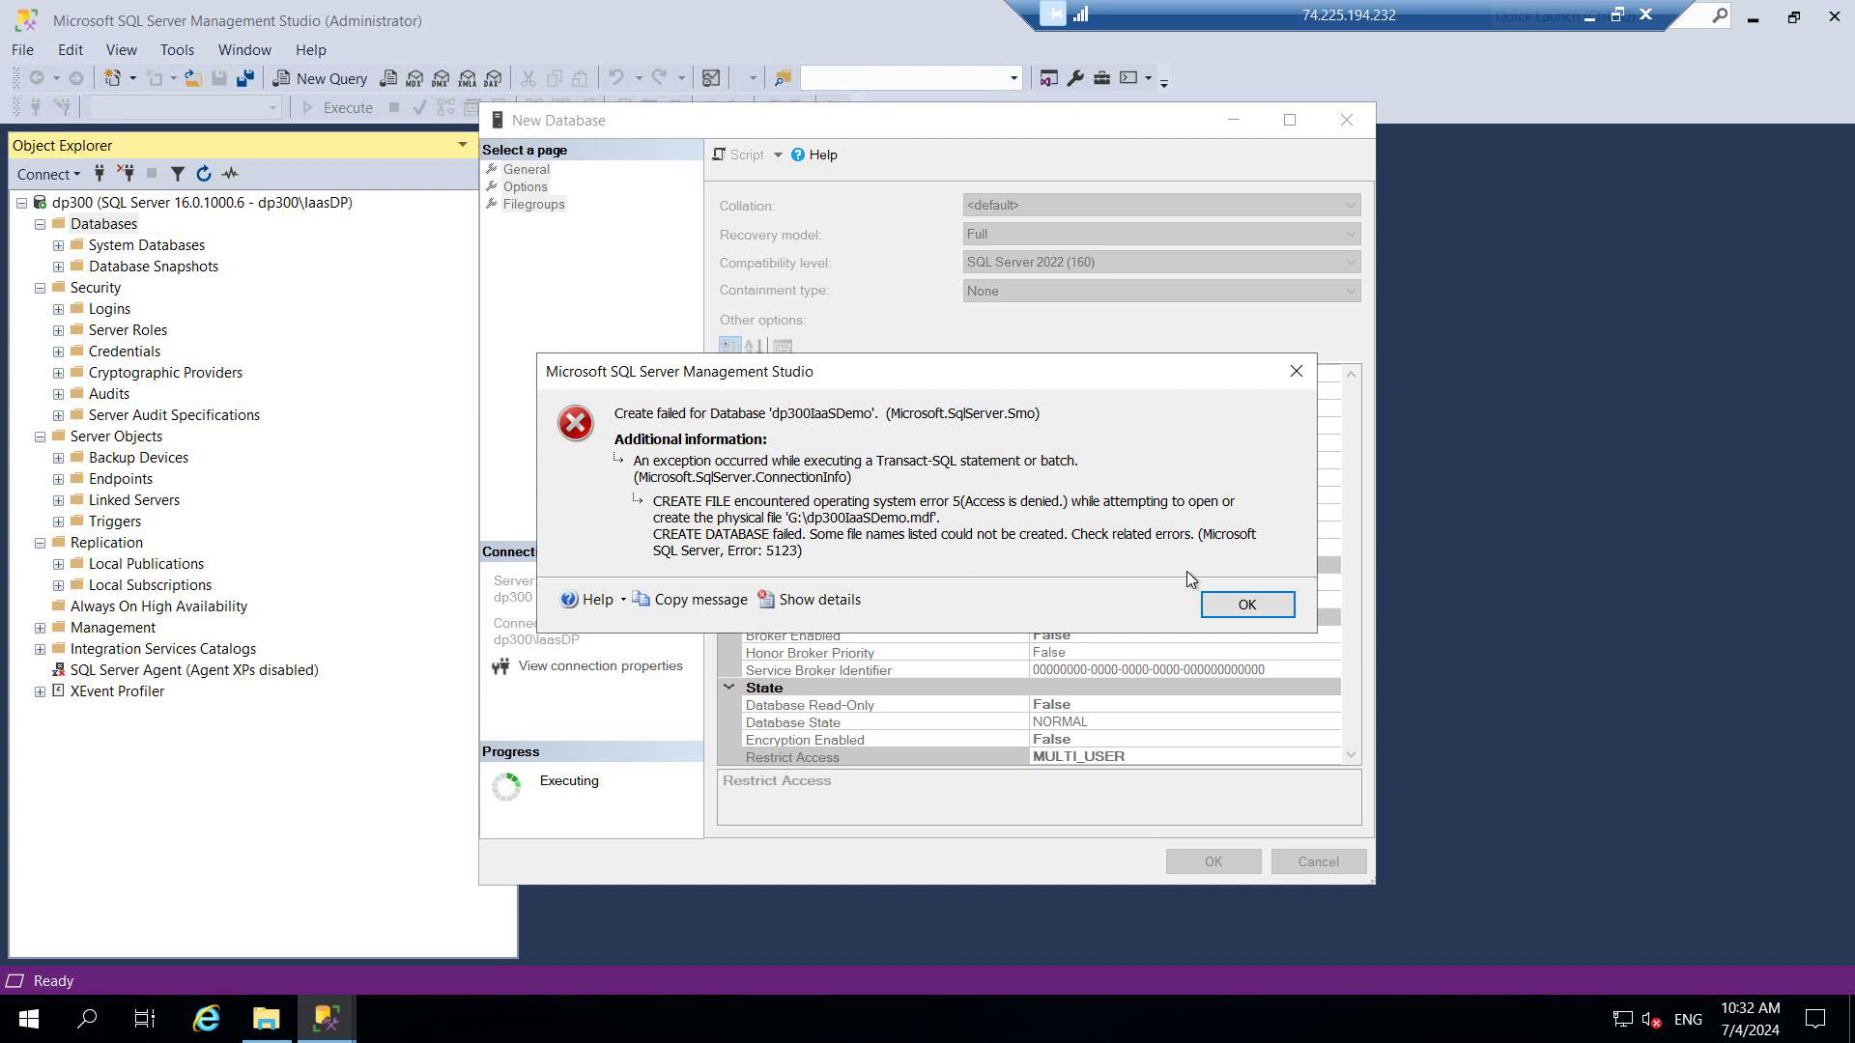
{"action": "left_click", "coordinate": [1247, 605]}
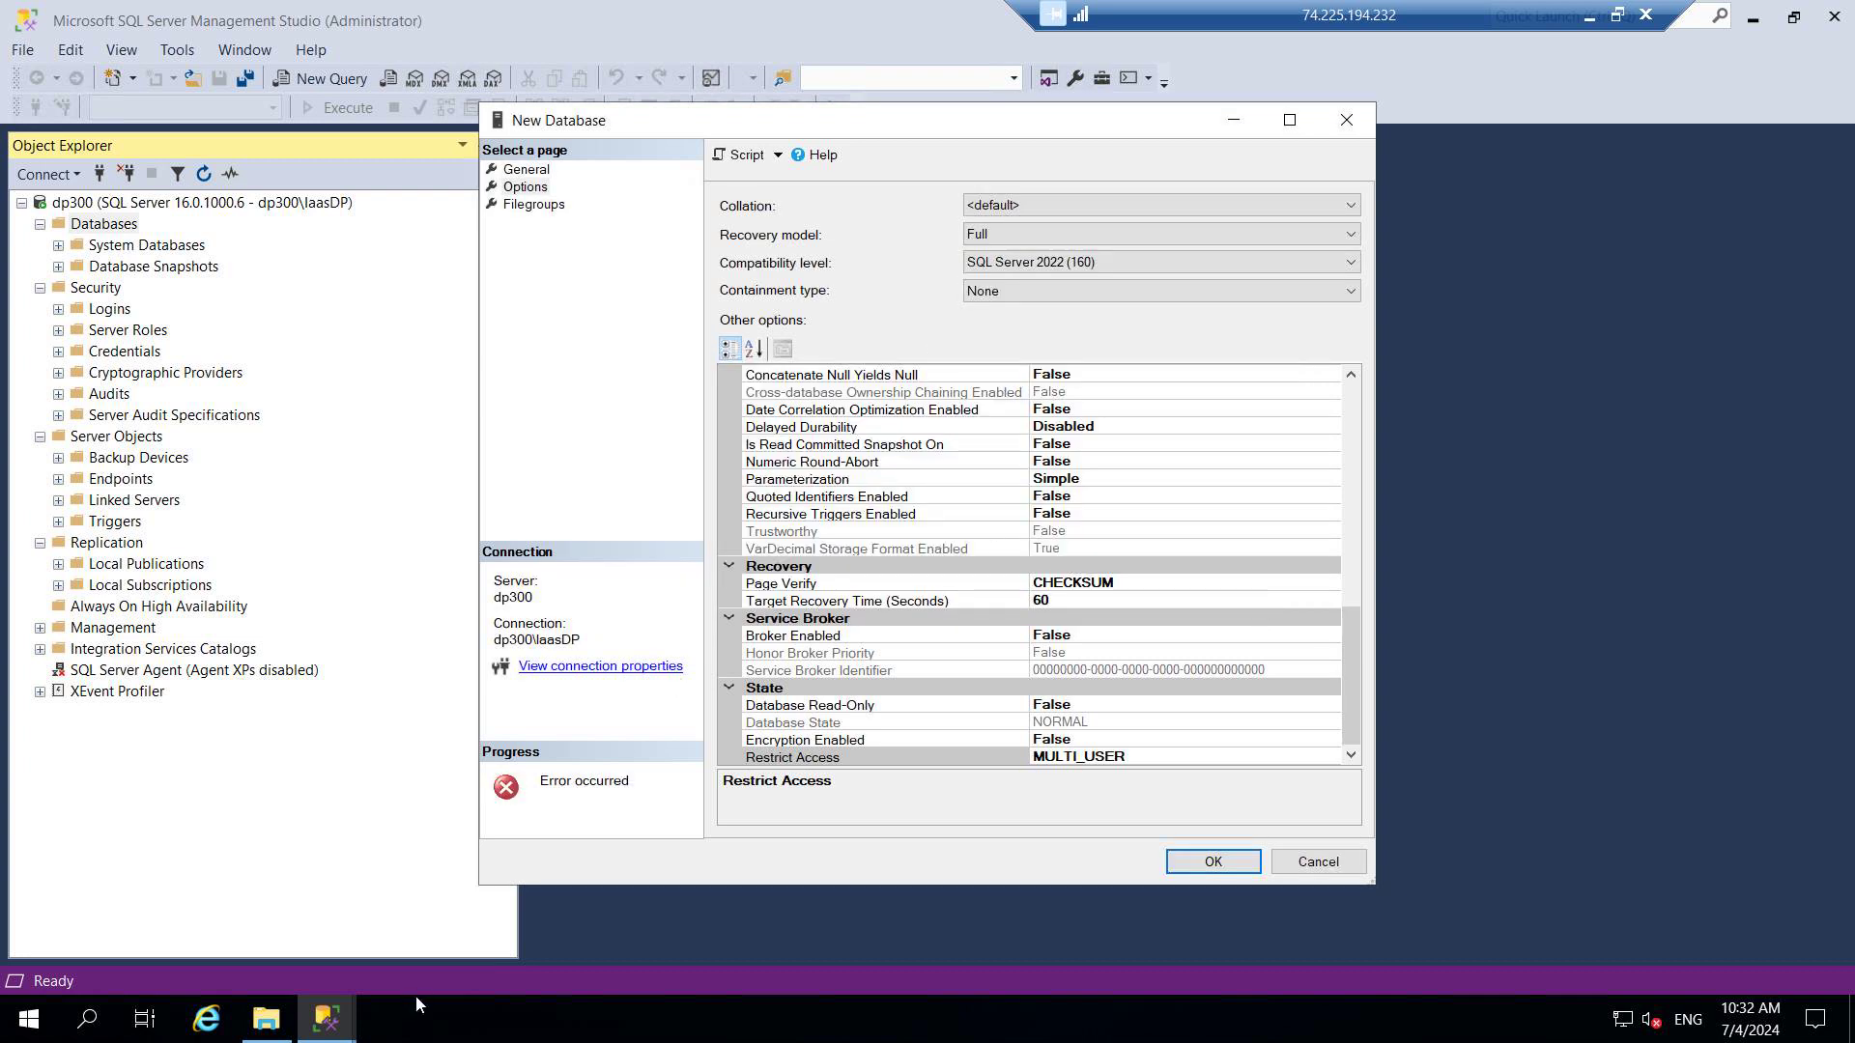
Step: In File Explorer, grant the Everyone group Full control permission on the DataFile (G:) drive
{"action": "left_click", "coordinate": [266, 1020]}
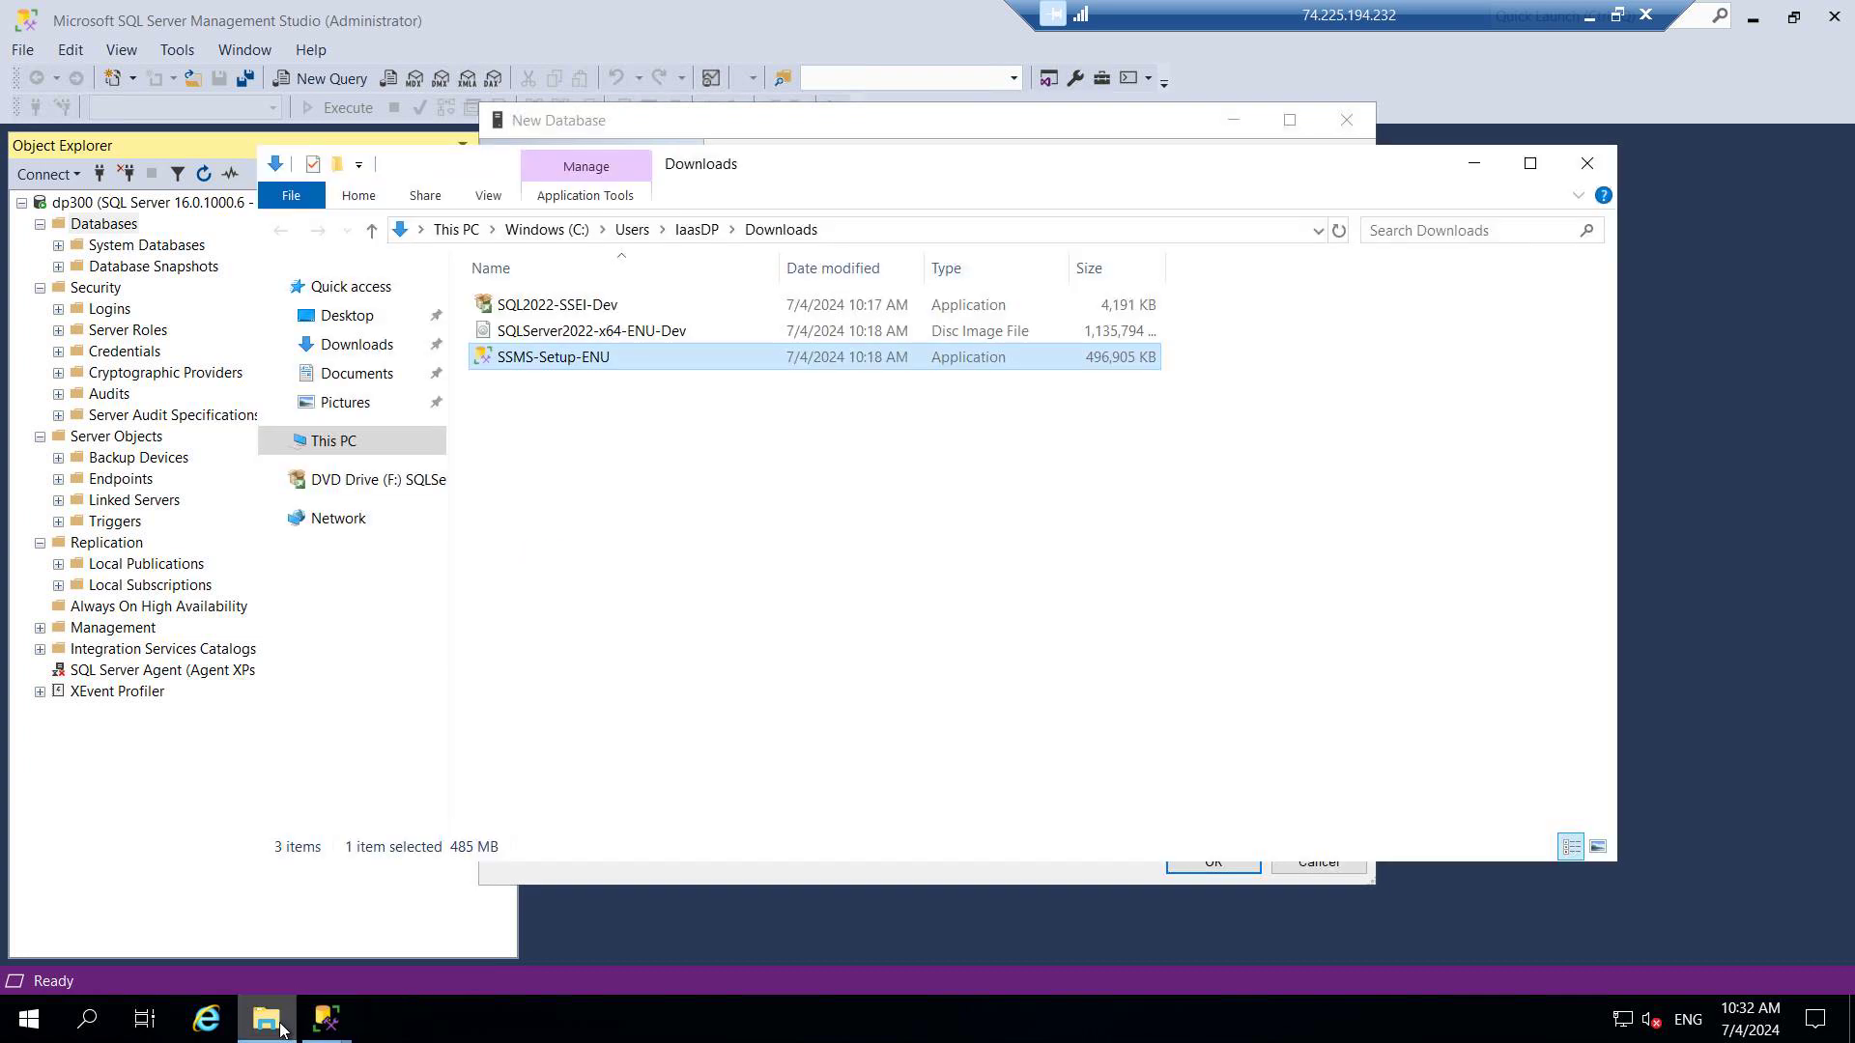
{"action": "left_click", "coordinate": [338, 444]}
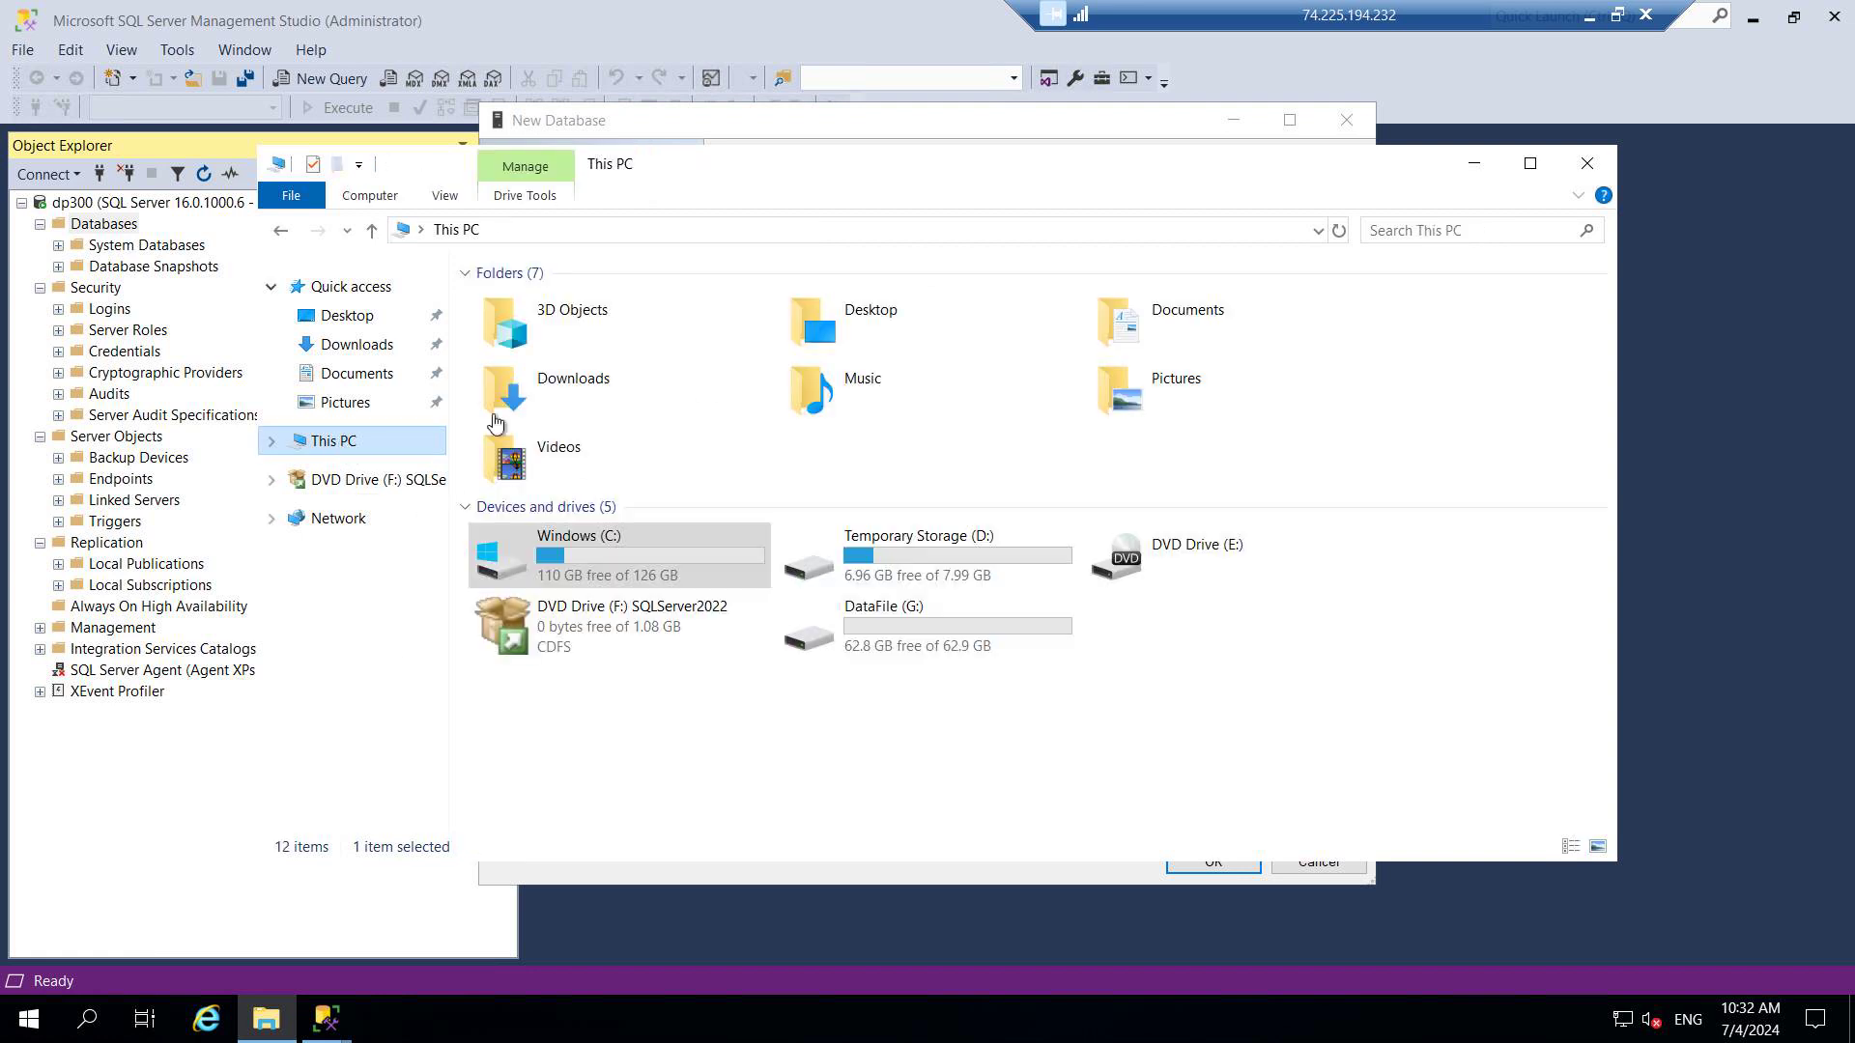
{"action": "right_click", "coordinate": [831, 623]}
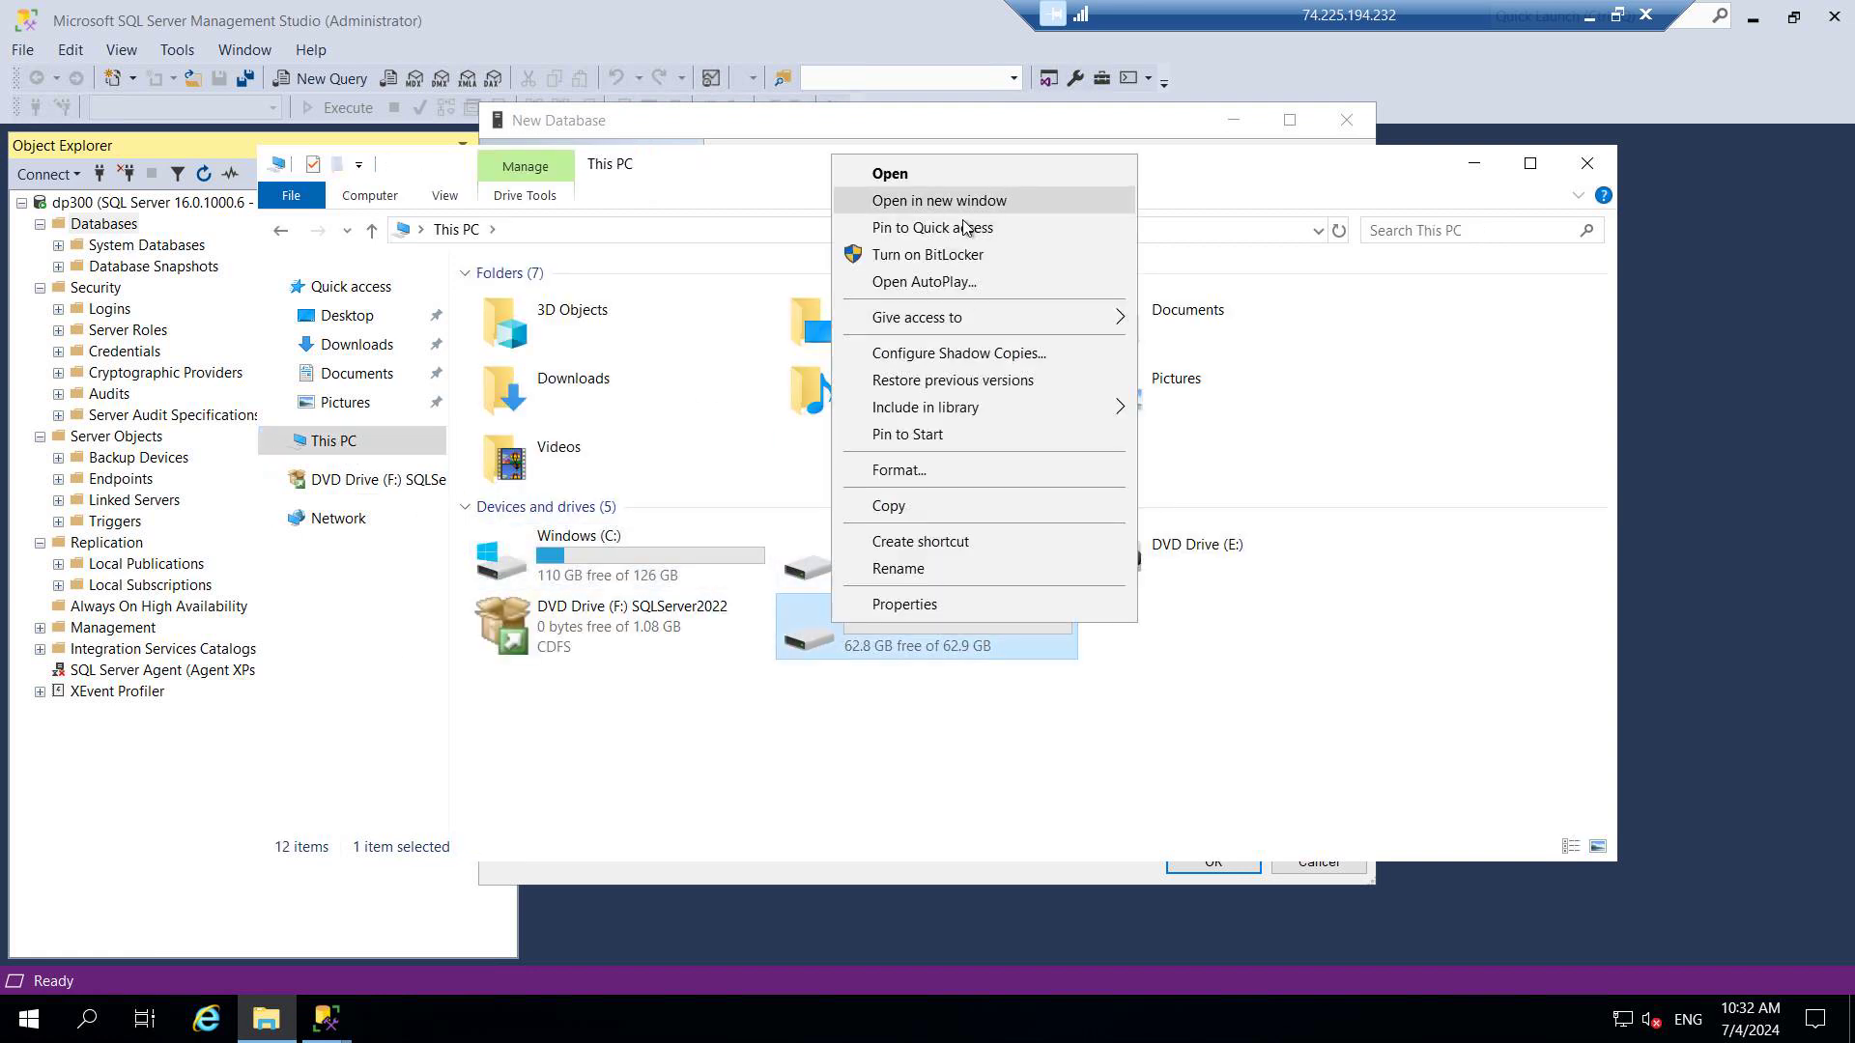
{"action": "left_click", "coordinate": [883, 608]}
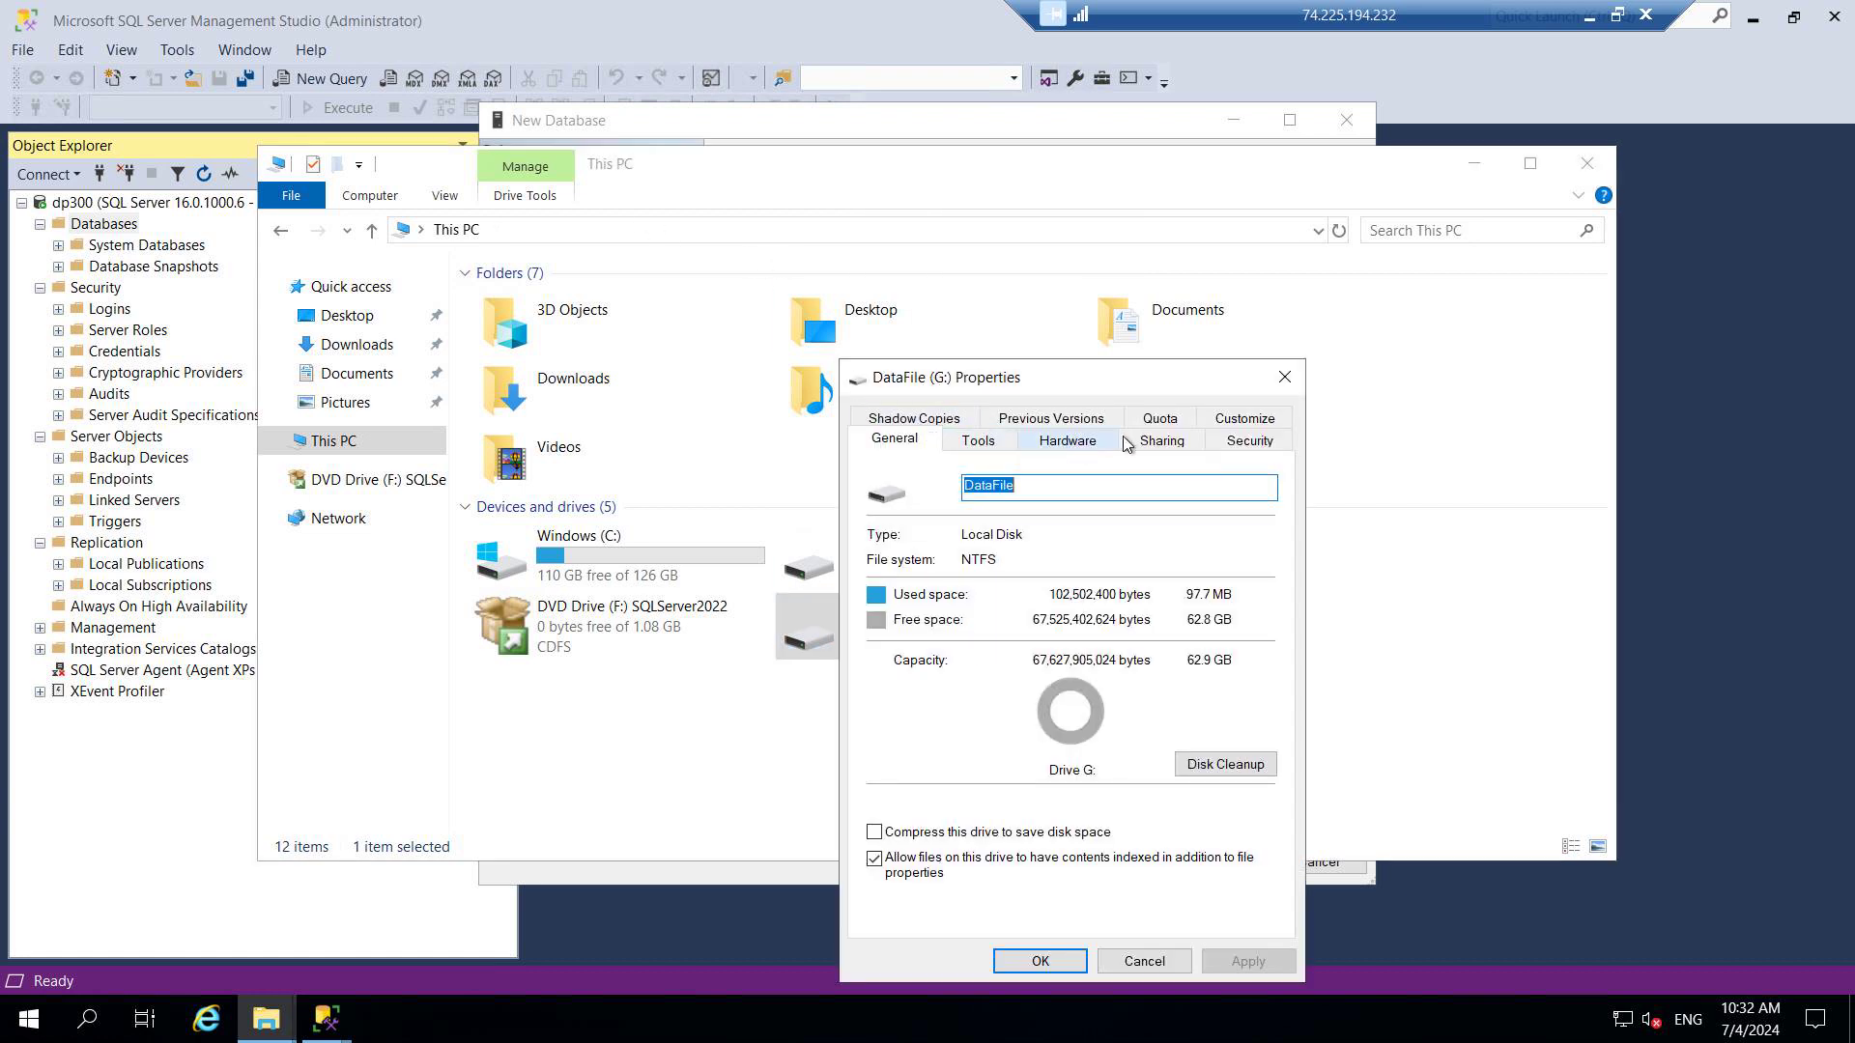
{"action": "left_click", "coordinate": [1247, 442]}
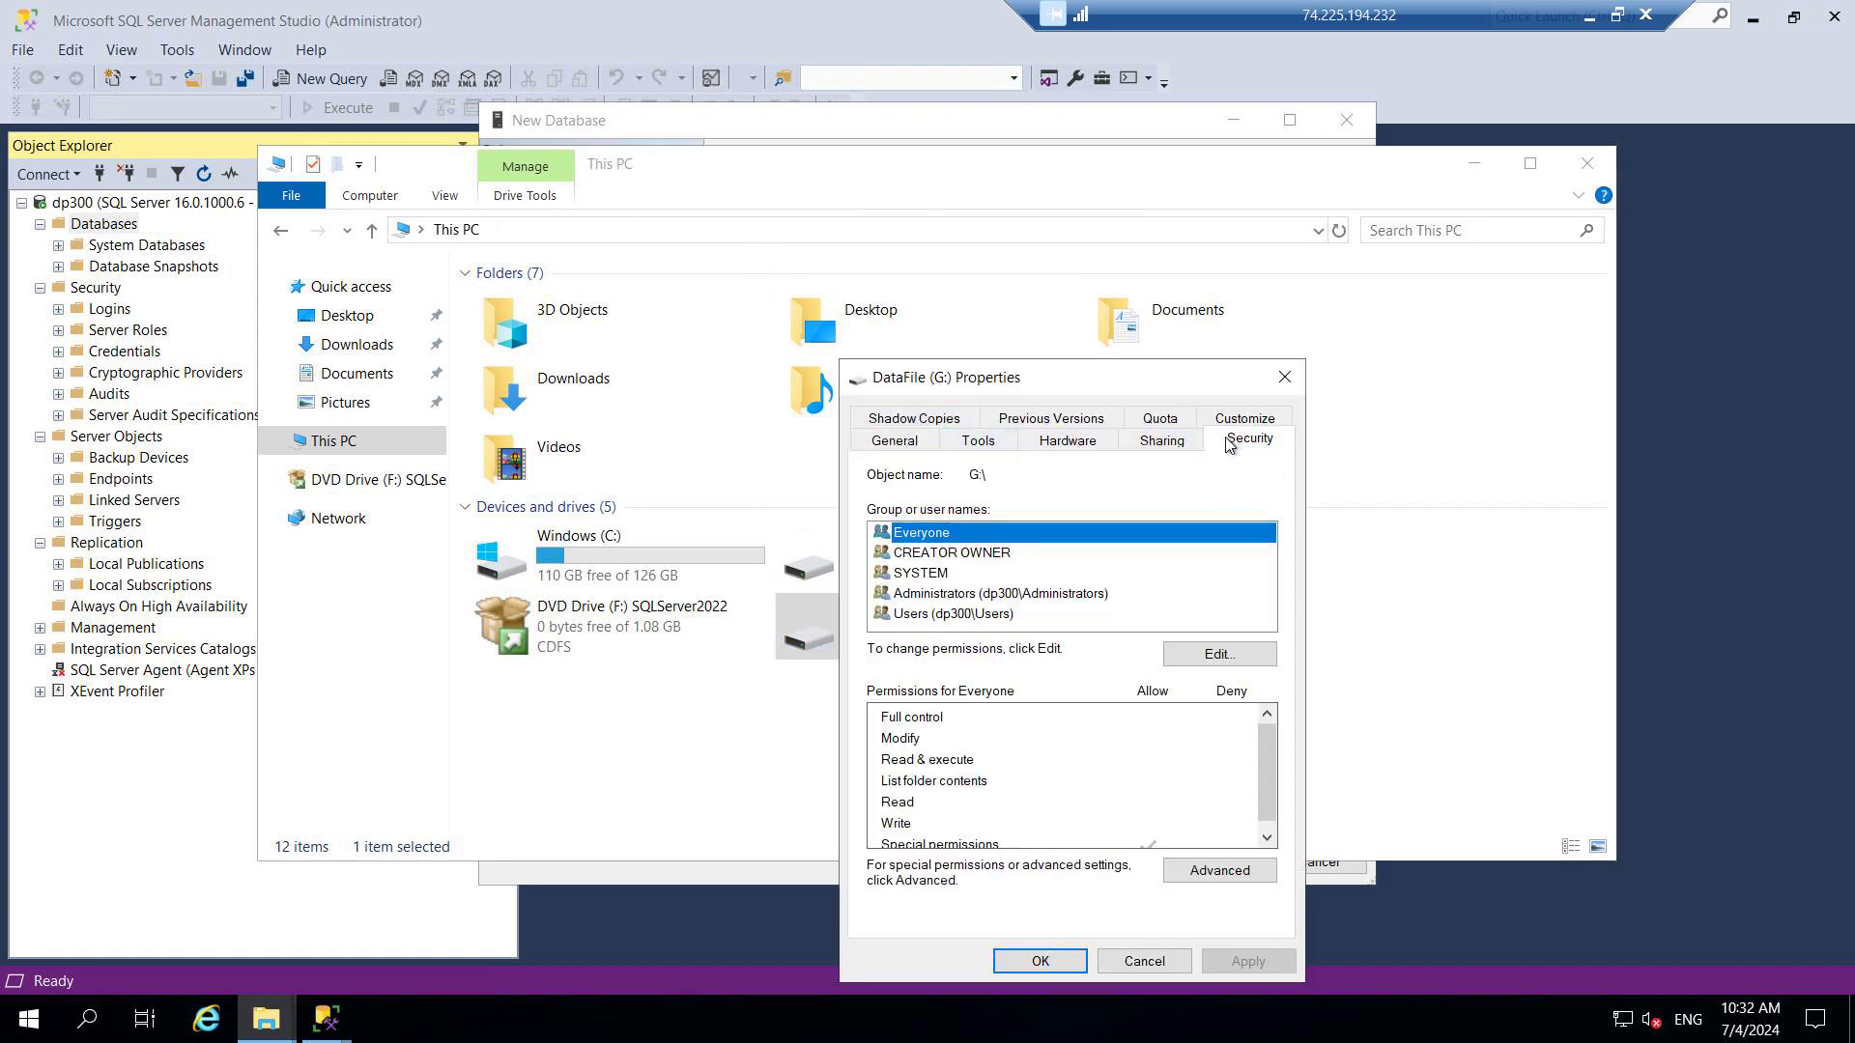
{"action": "left_click", "coordinate": [1134, 653]}
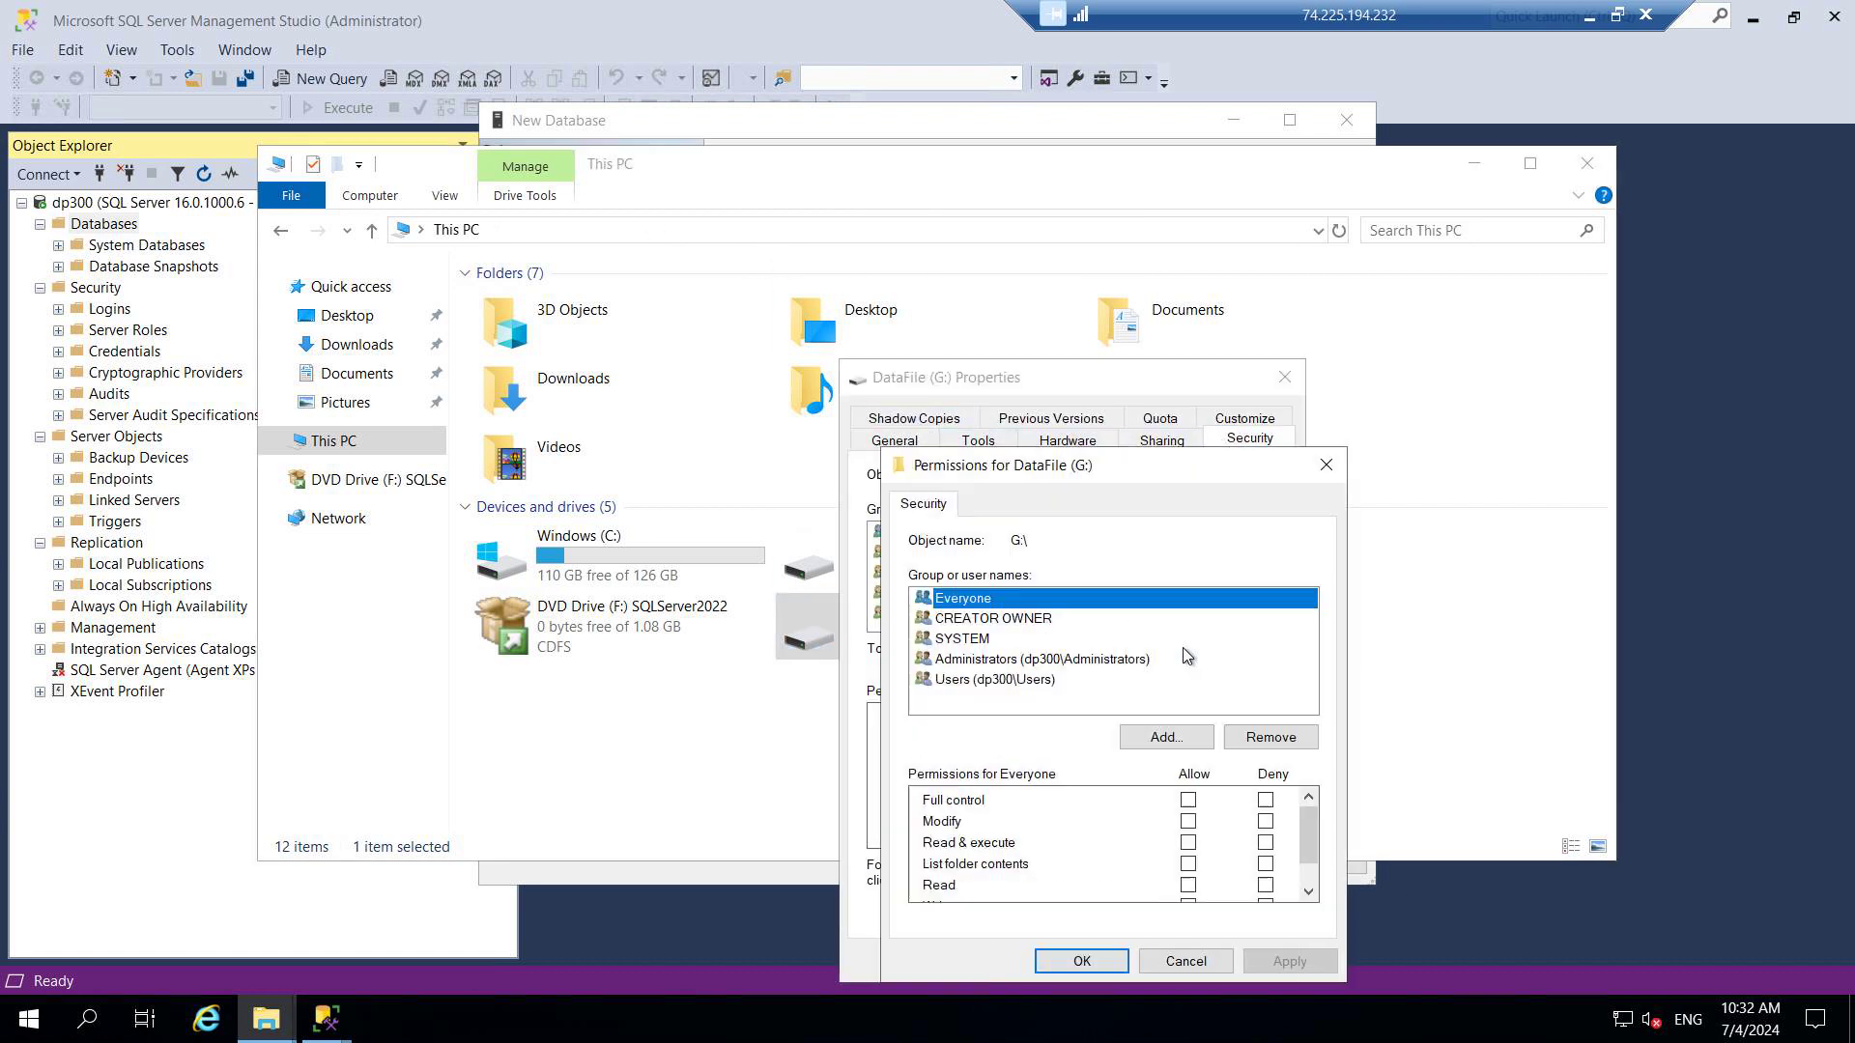
{"action": "left_click", "coordinate": [1188, 800]}
{"action": "left_click", "coordinate": [1099, 967]}
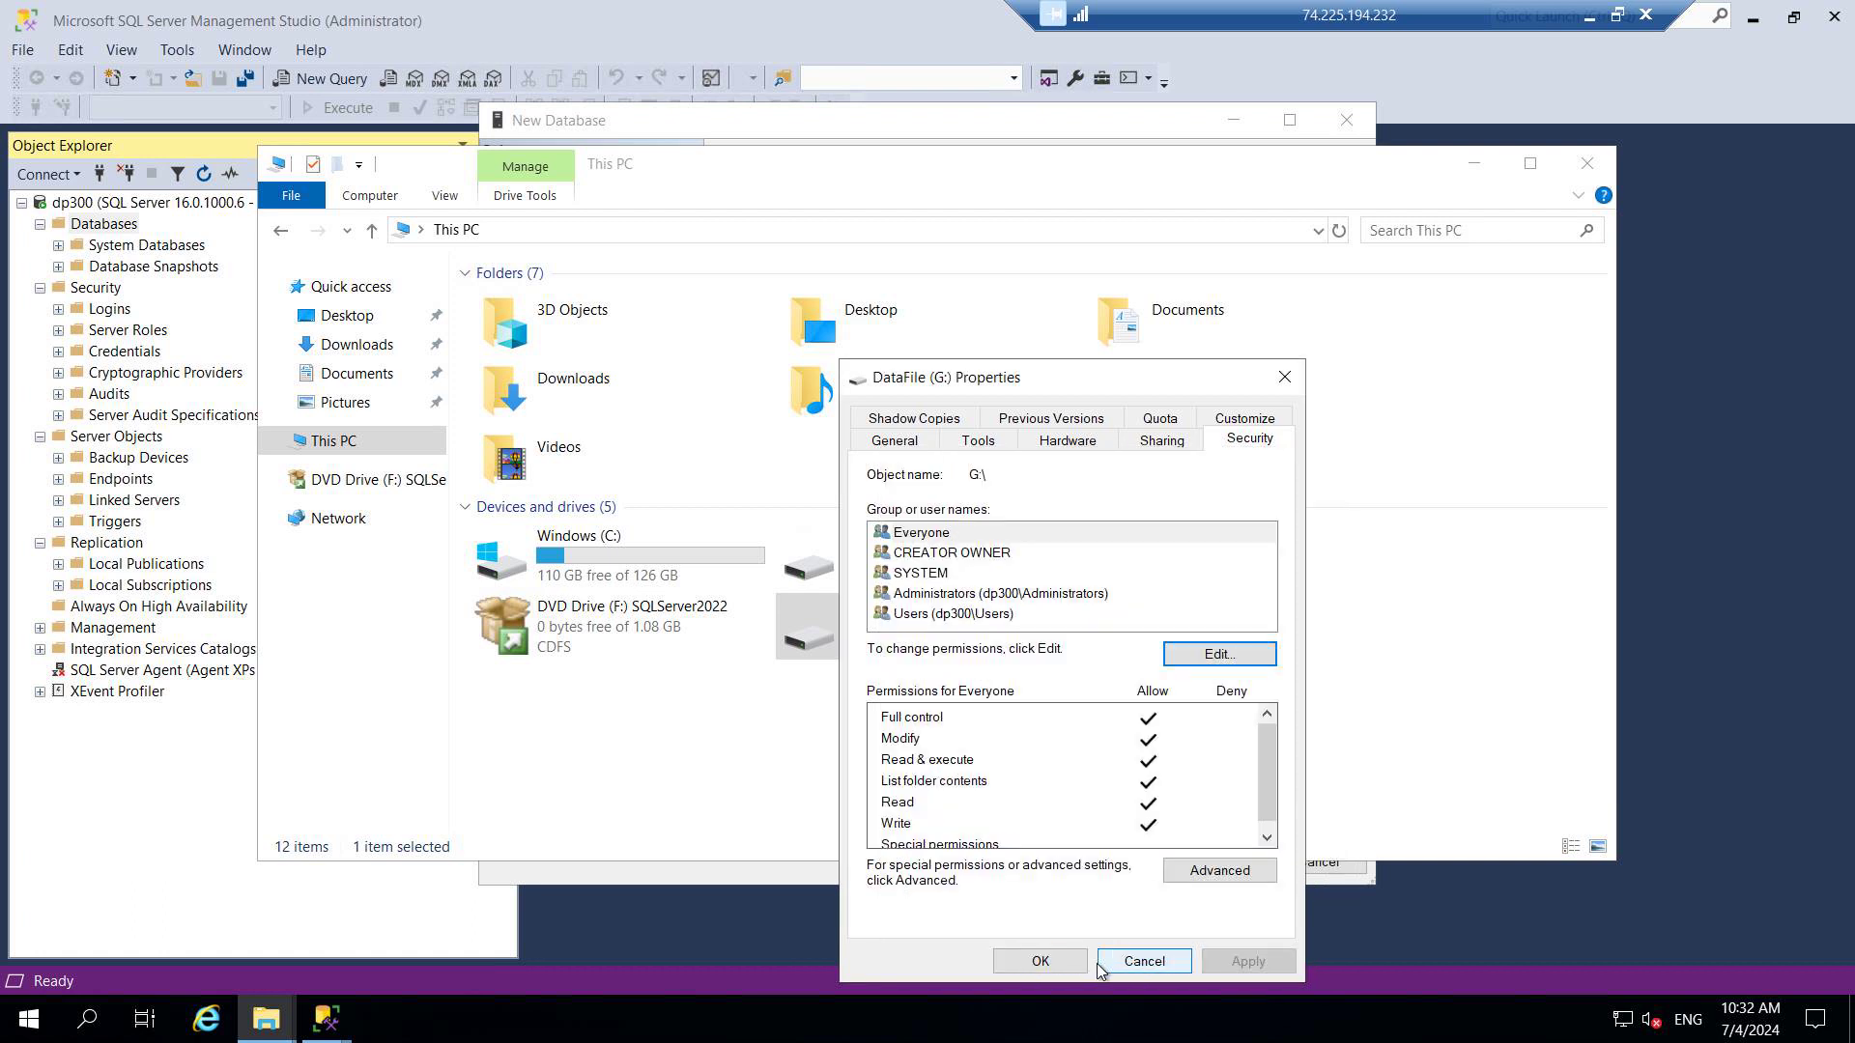
{"action": "left_click", "coordinate": [1041, 962]}
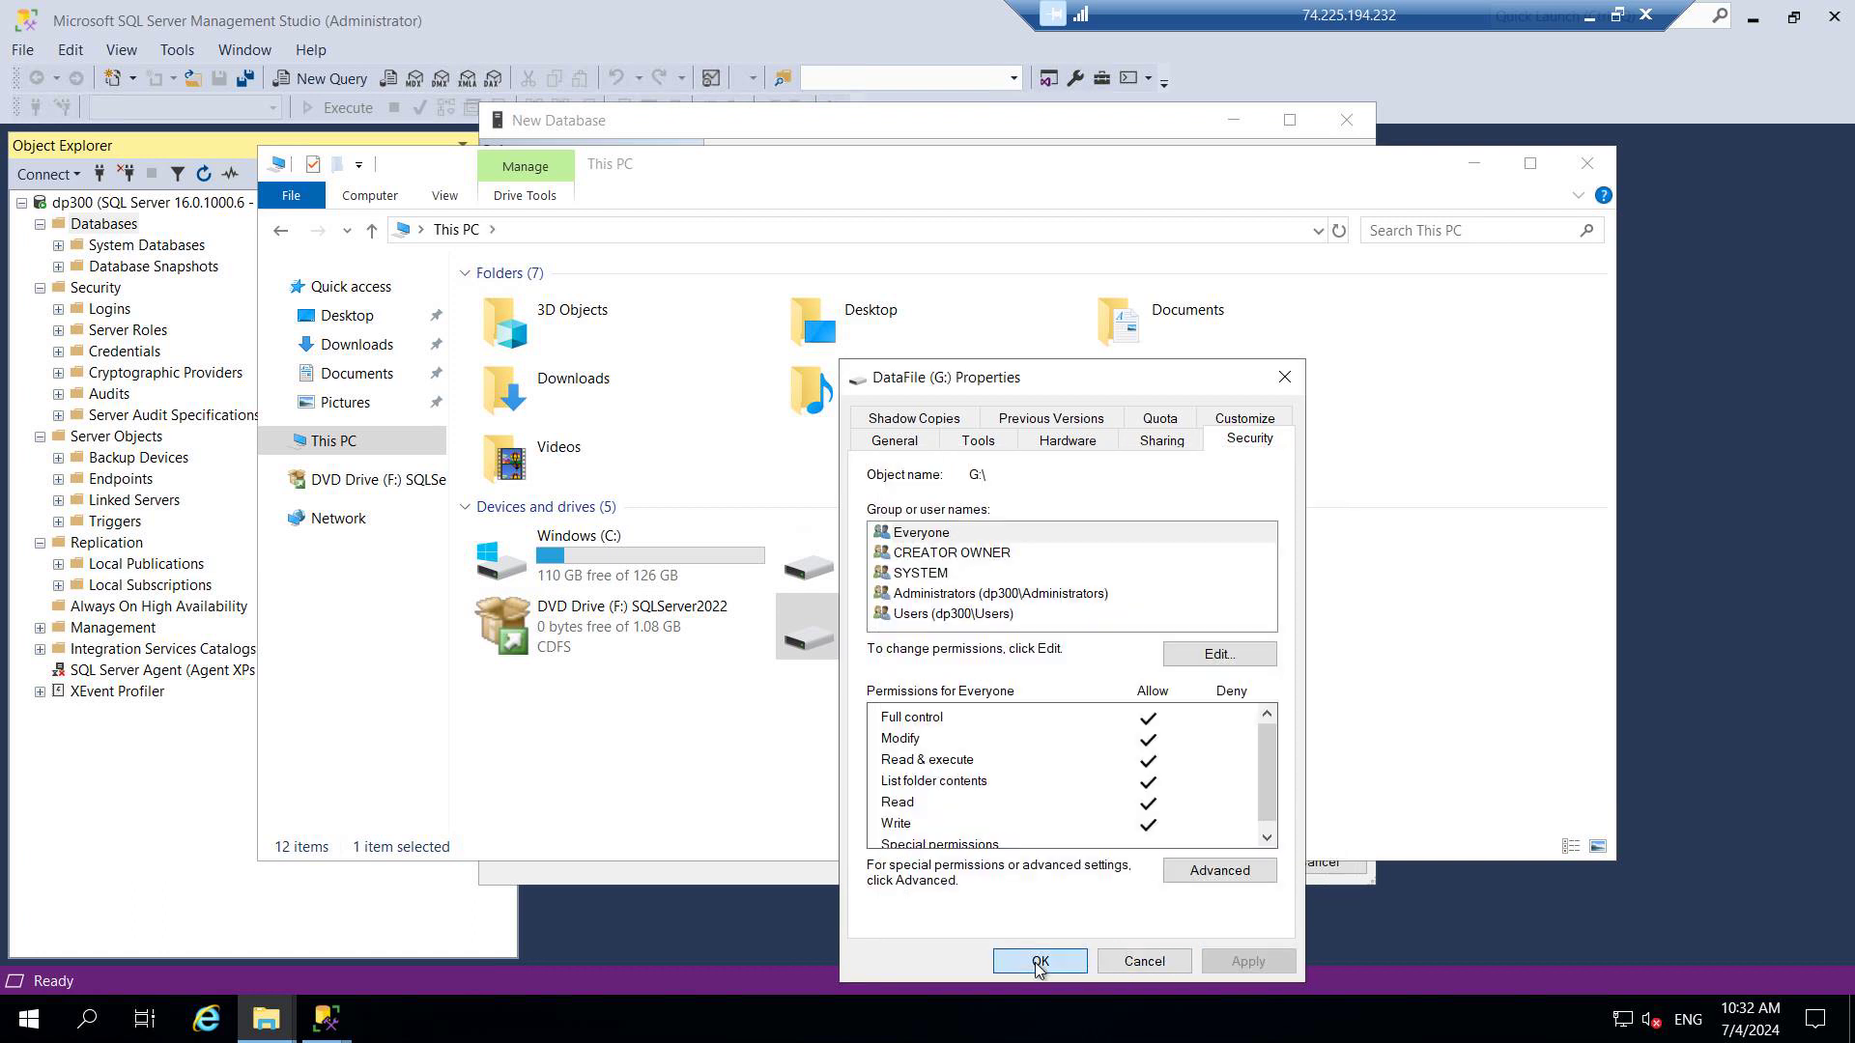
Step: Retry creating the dp300IaaSDemo database and open the G: drive to check its data and log files
{"action": "left_click", "coordinate": [785, 881]}
{"action": "left_click", "coordinate": [1177, 863]}
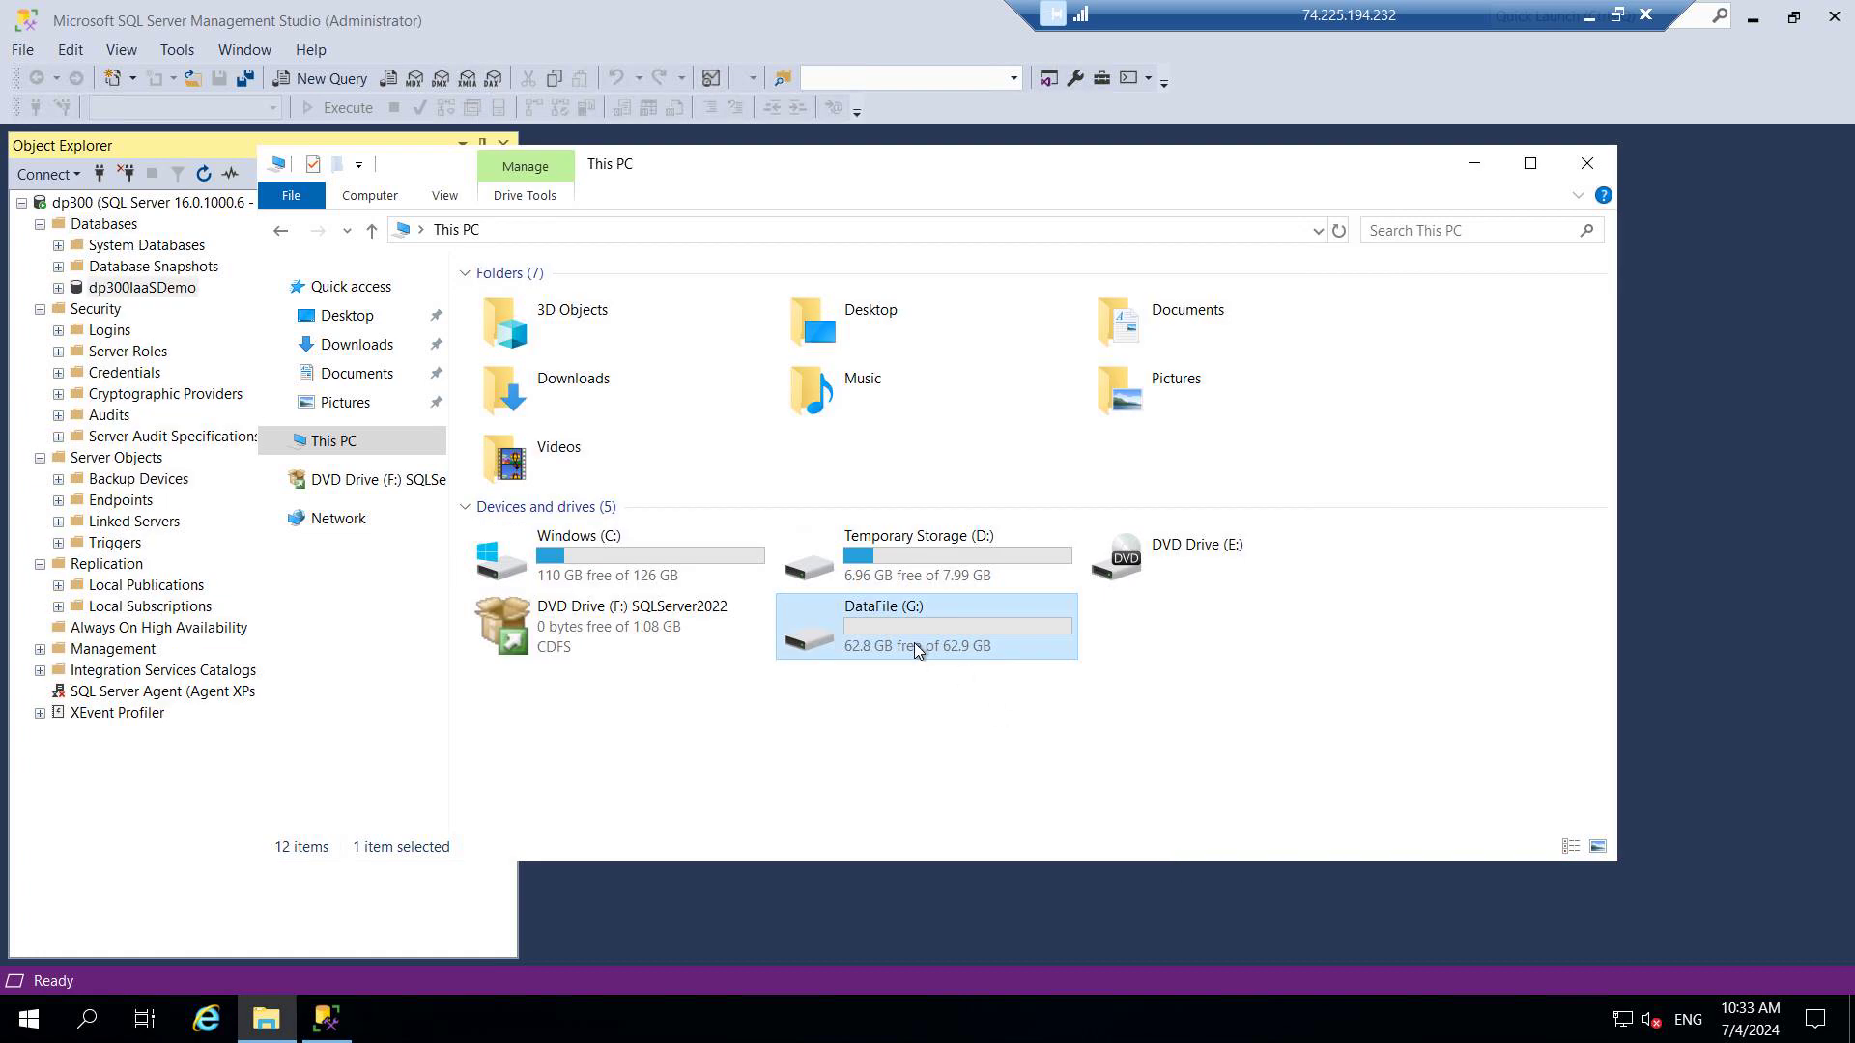
{"action": "double_click", "coordinate": [914, 642]}
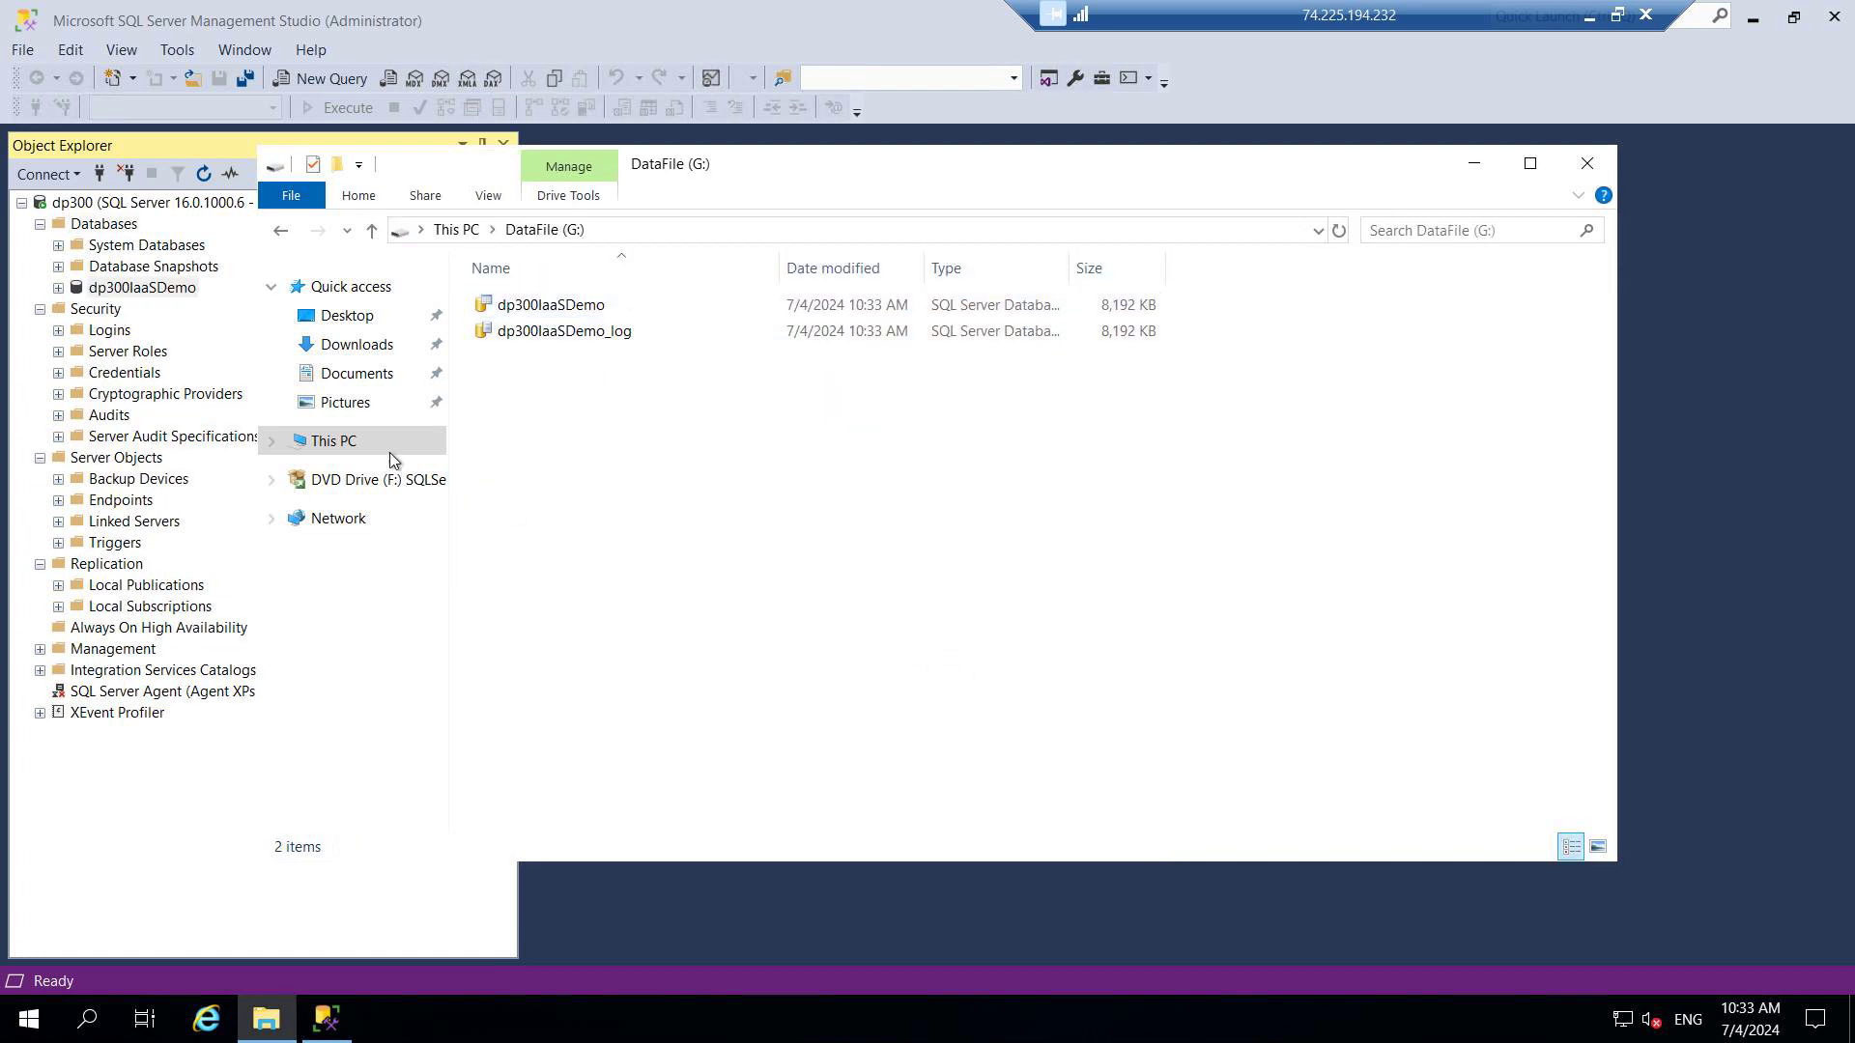
Step: Return to SQL Server Management Studio and review dp300IaaSDemo's Azure SQL Managed Instance link commands and available database tasks
{"action": "left_click", "coordinate": [113, 228]}
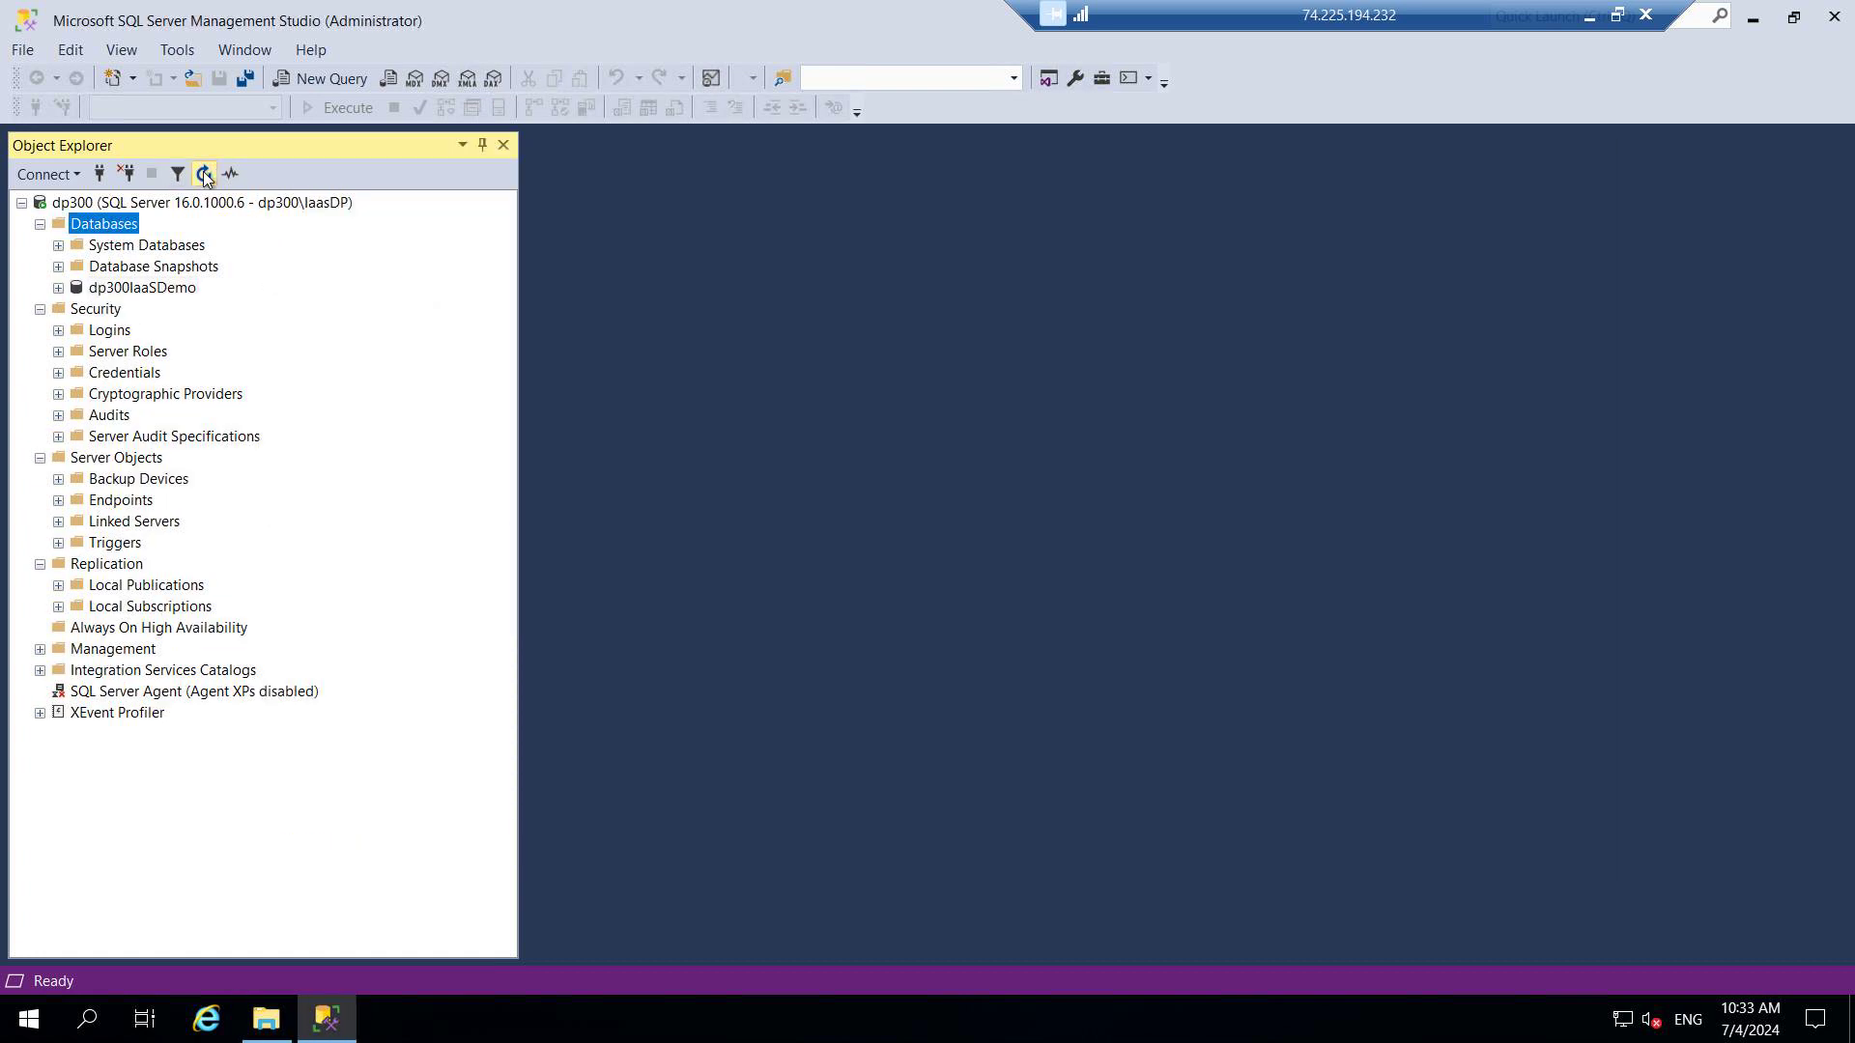
{"action": "left_click", "coordinate": [151, 289]}
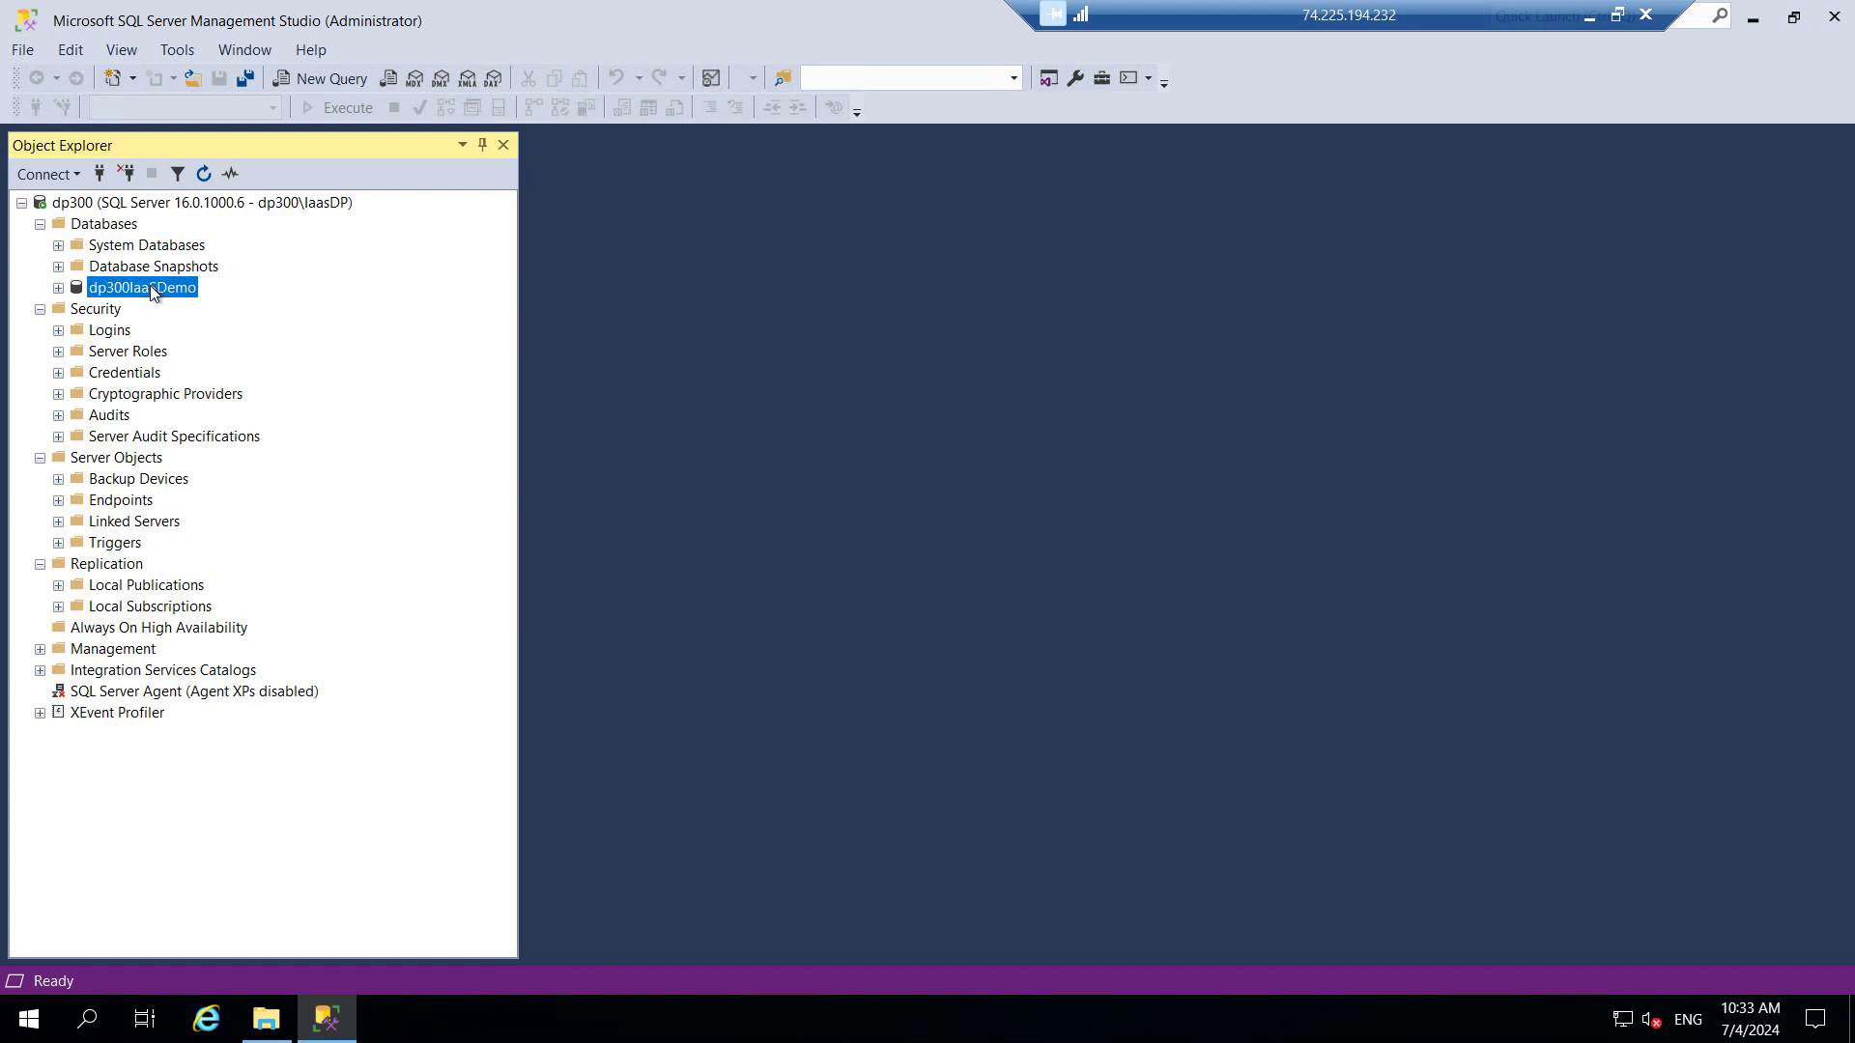
{"action": "right_click", "coordinate": [152, 291]}
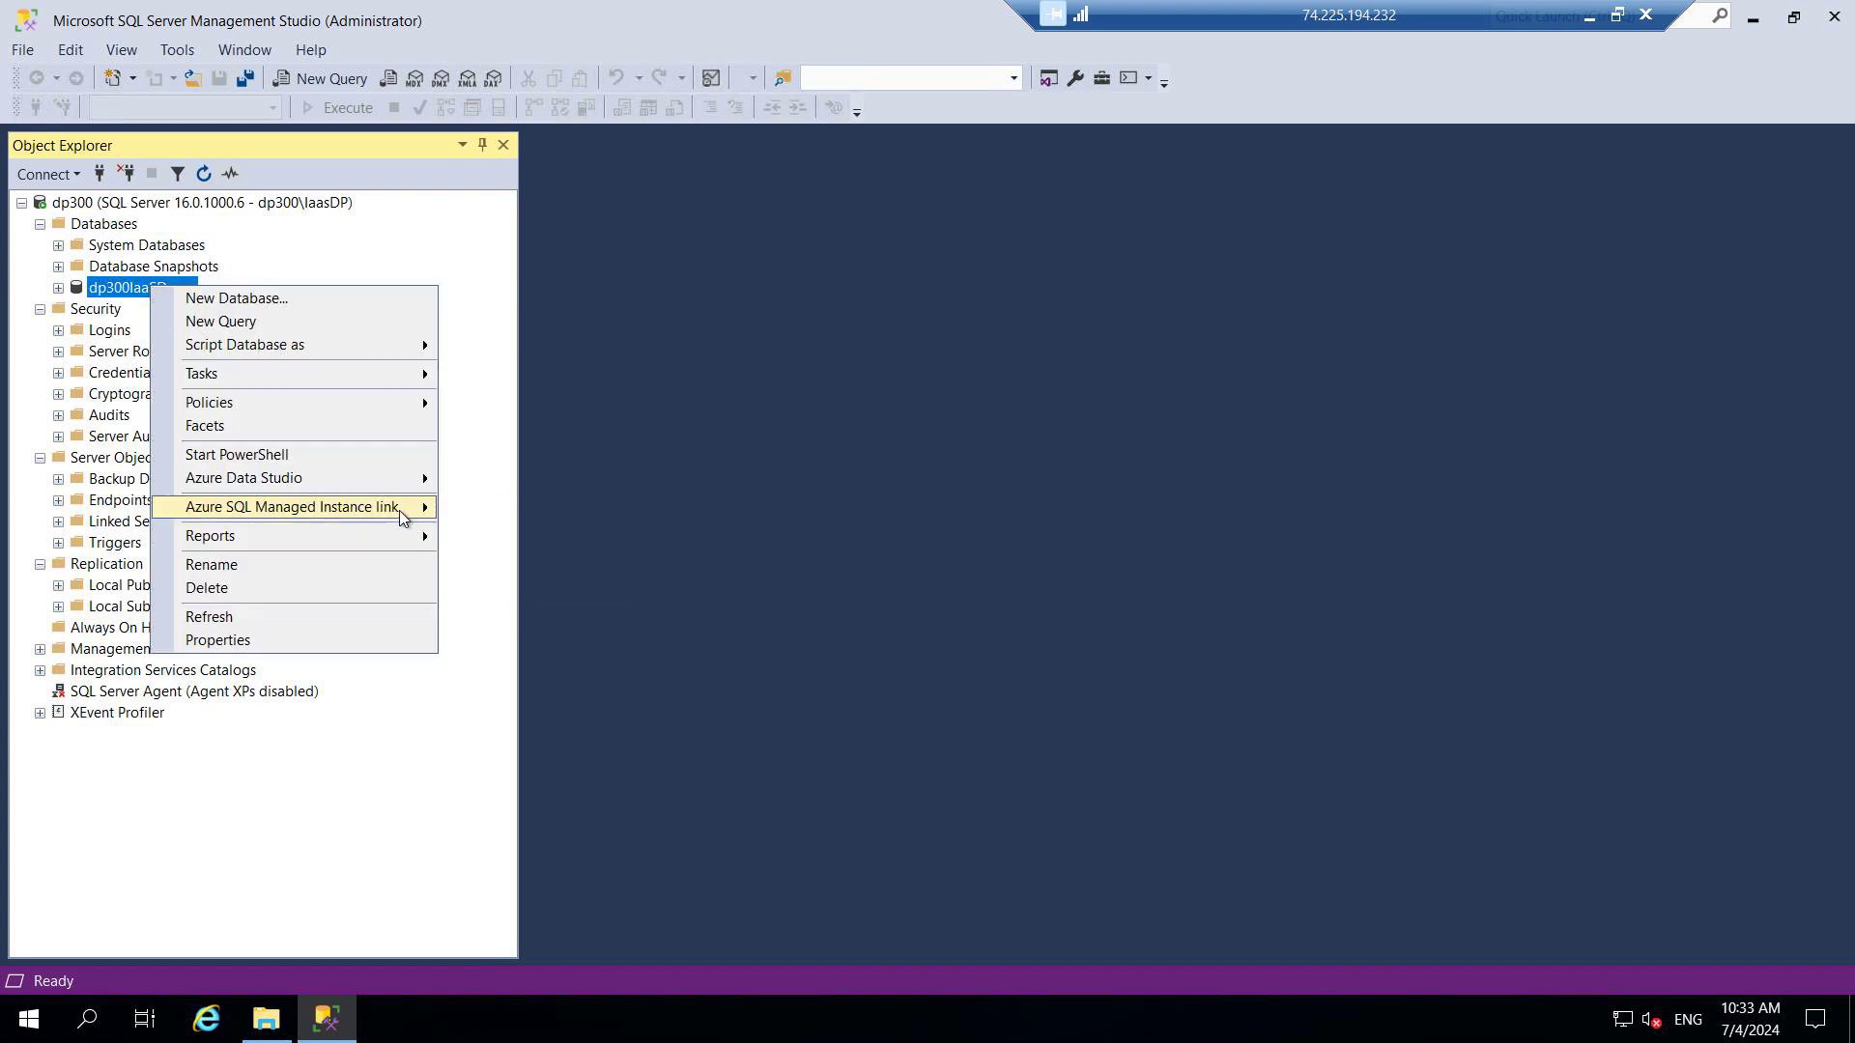
{"action": "mouse_move", "coordinate": [411, 507]}
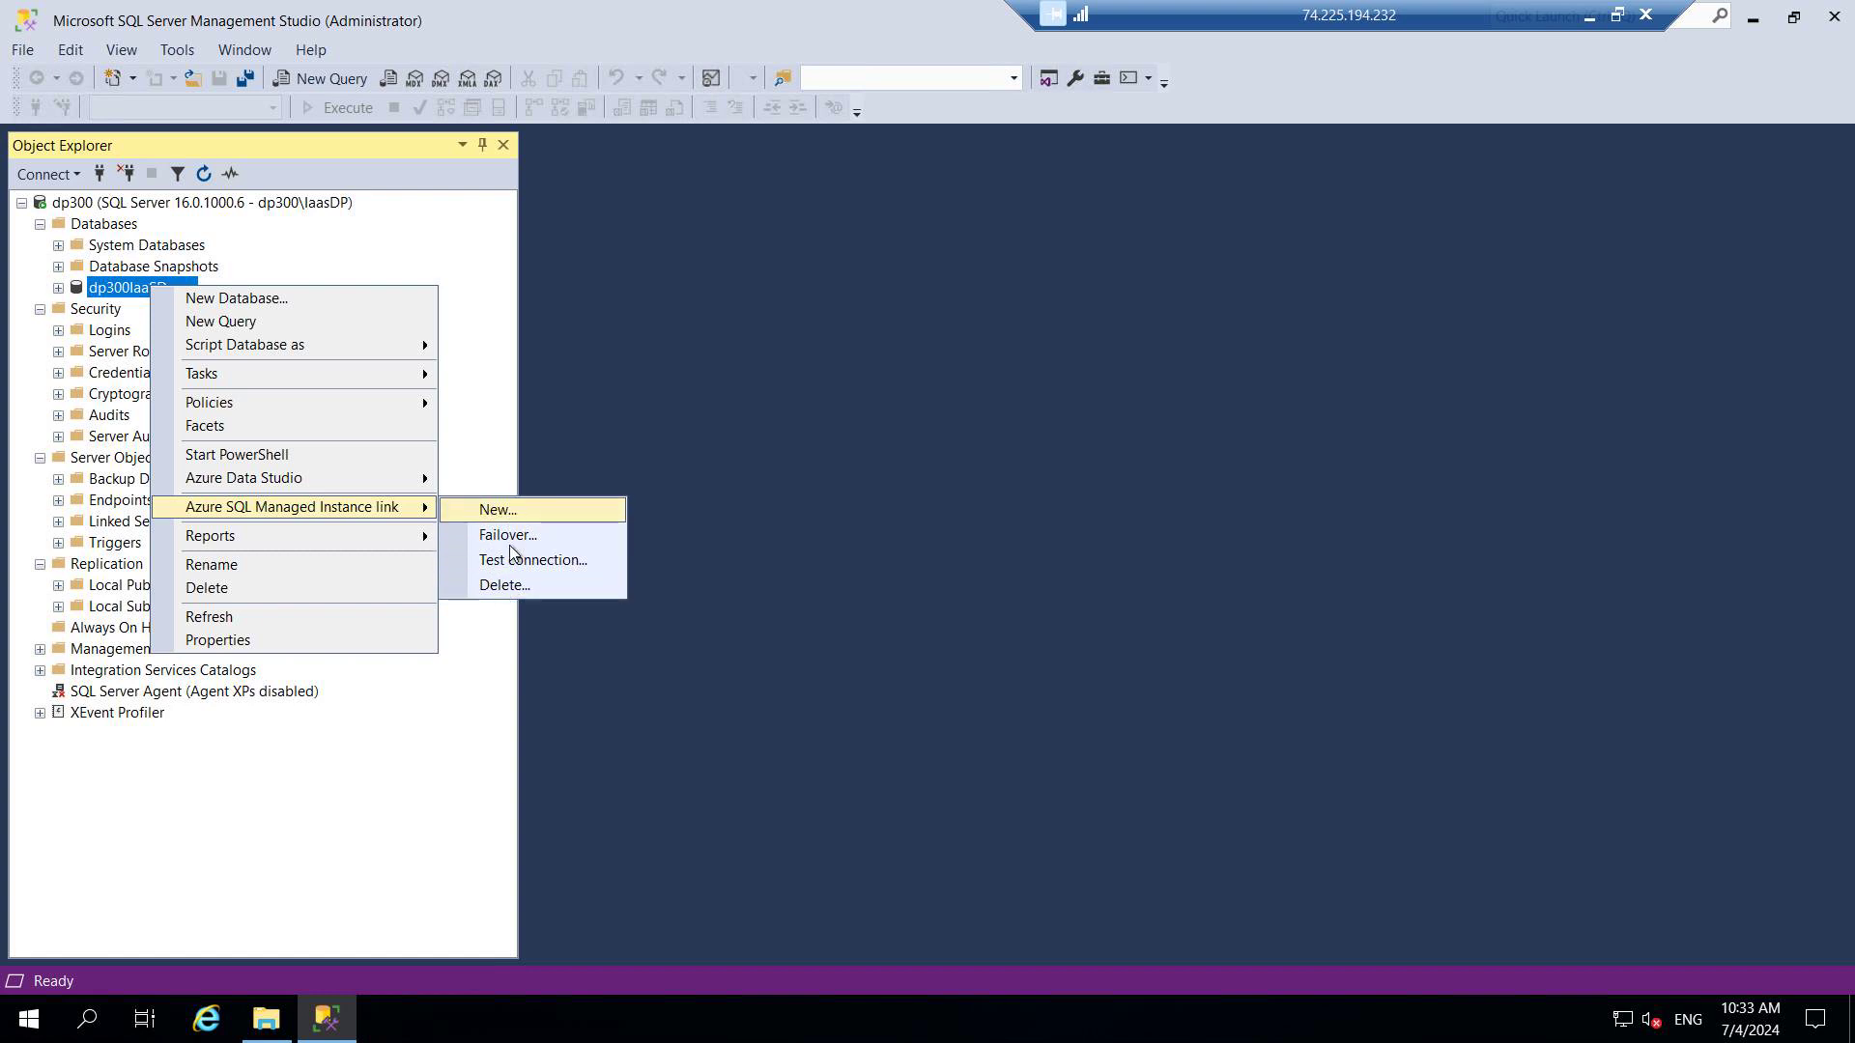
{"action": "mouse_move", "coordinate": [309, 485]}
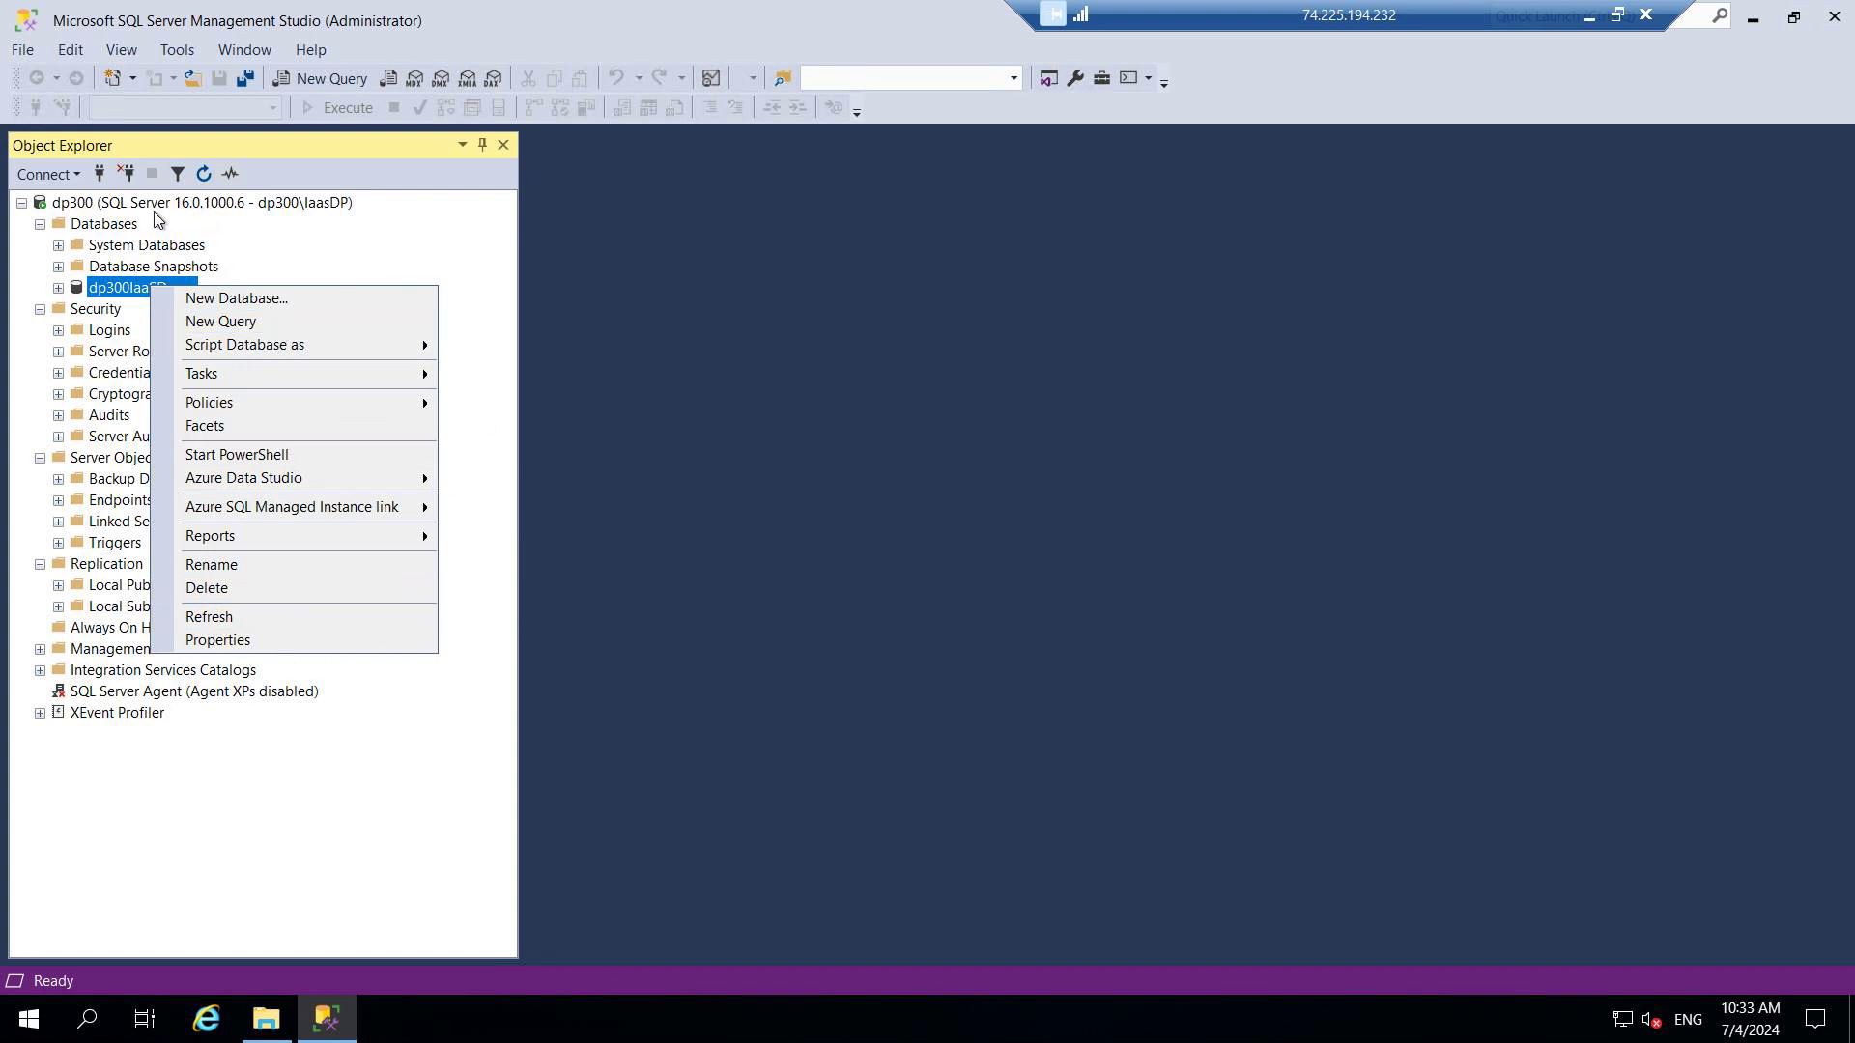
{"action": "mouse_move", "coordinate": [343, 374]}
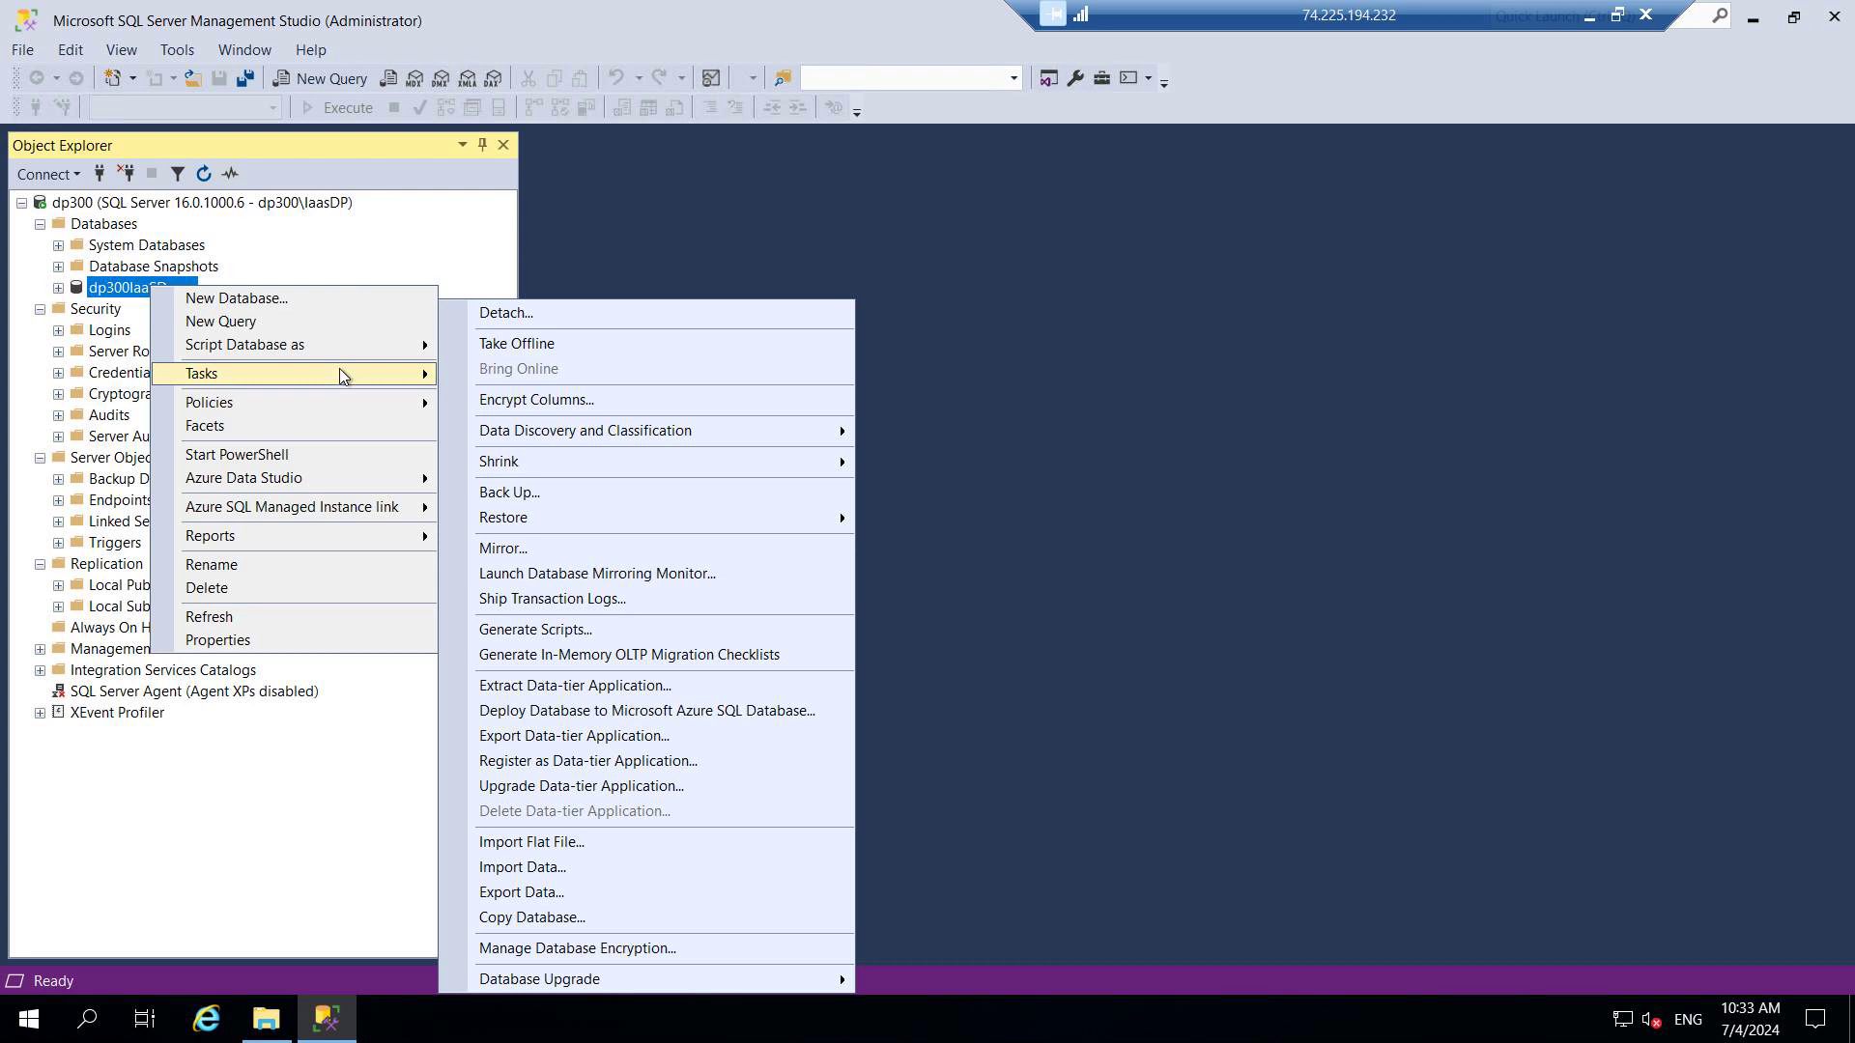
Step: Open Activity Monitor for the dp300 server and expand its Resource Waits and Processes sections
{"action": "right_click", "coordinate": [266, 206]}
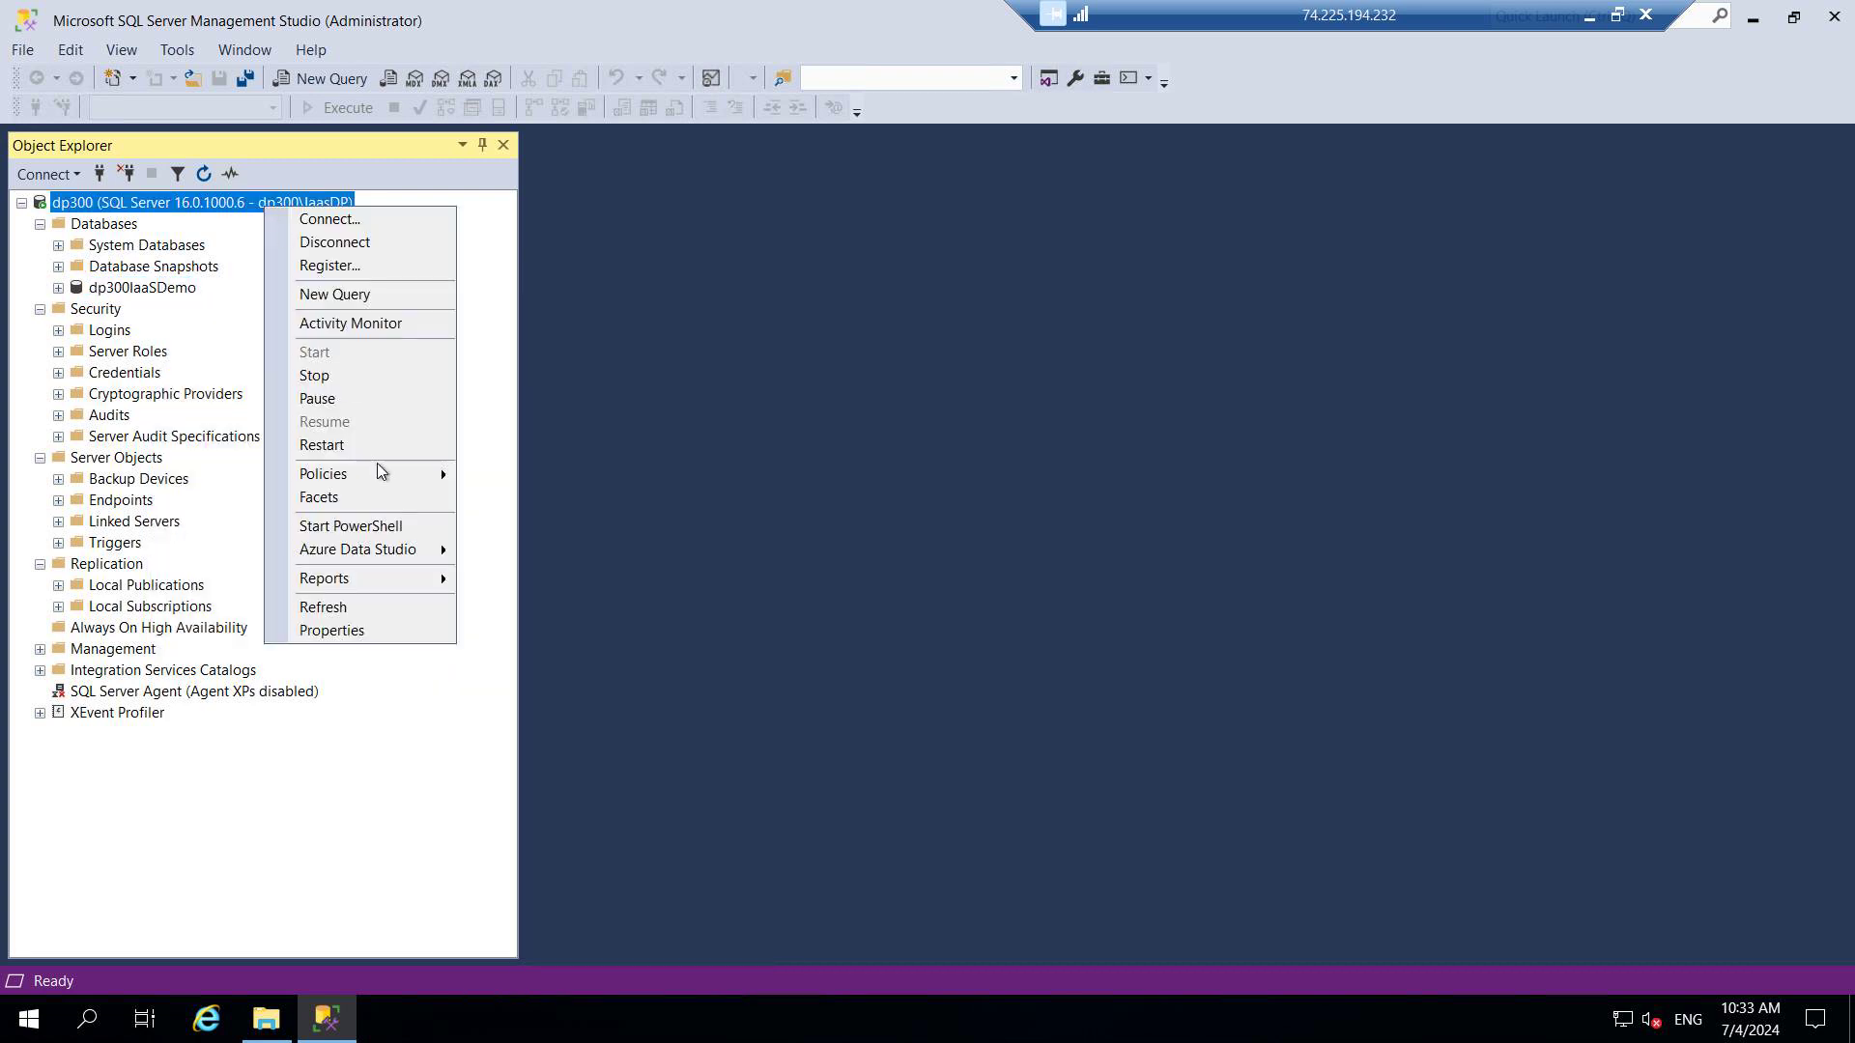
{"action": "left_click", "coordinate": [387, 327]}
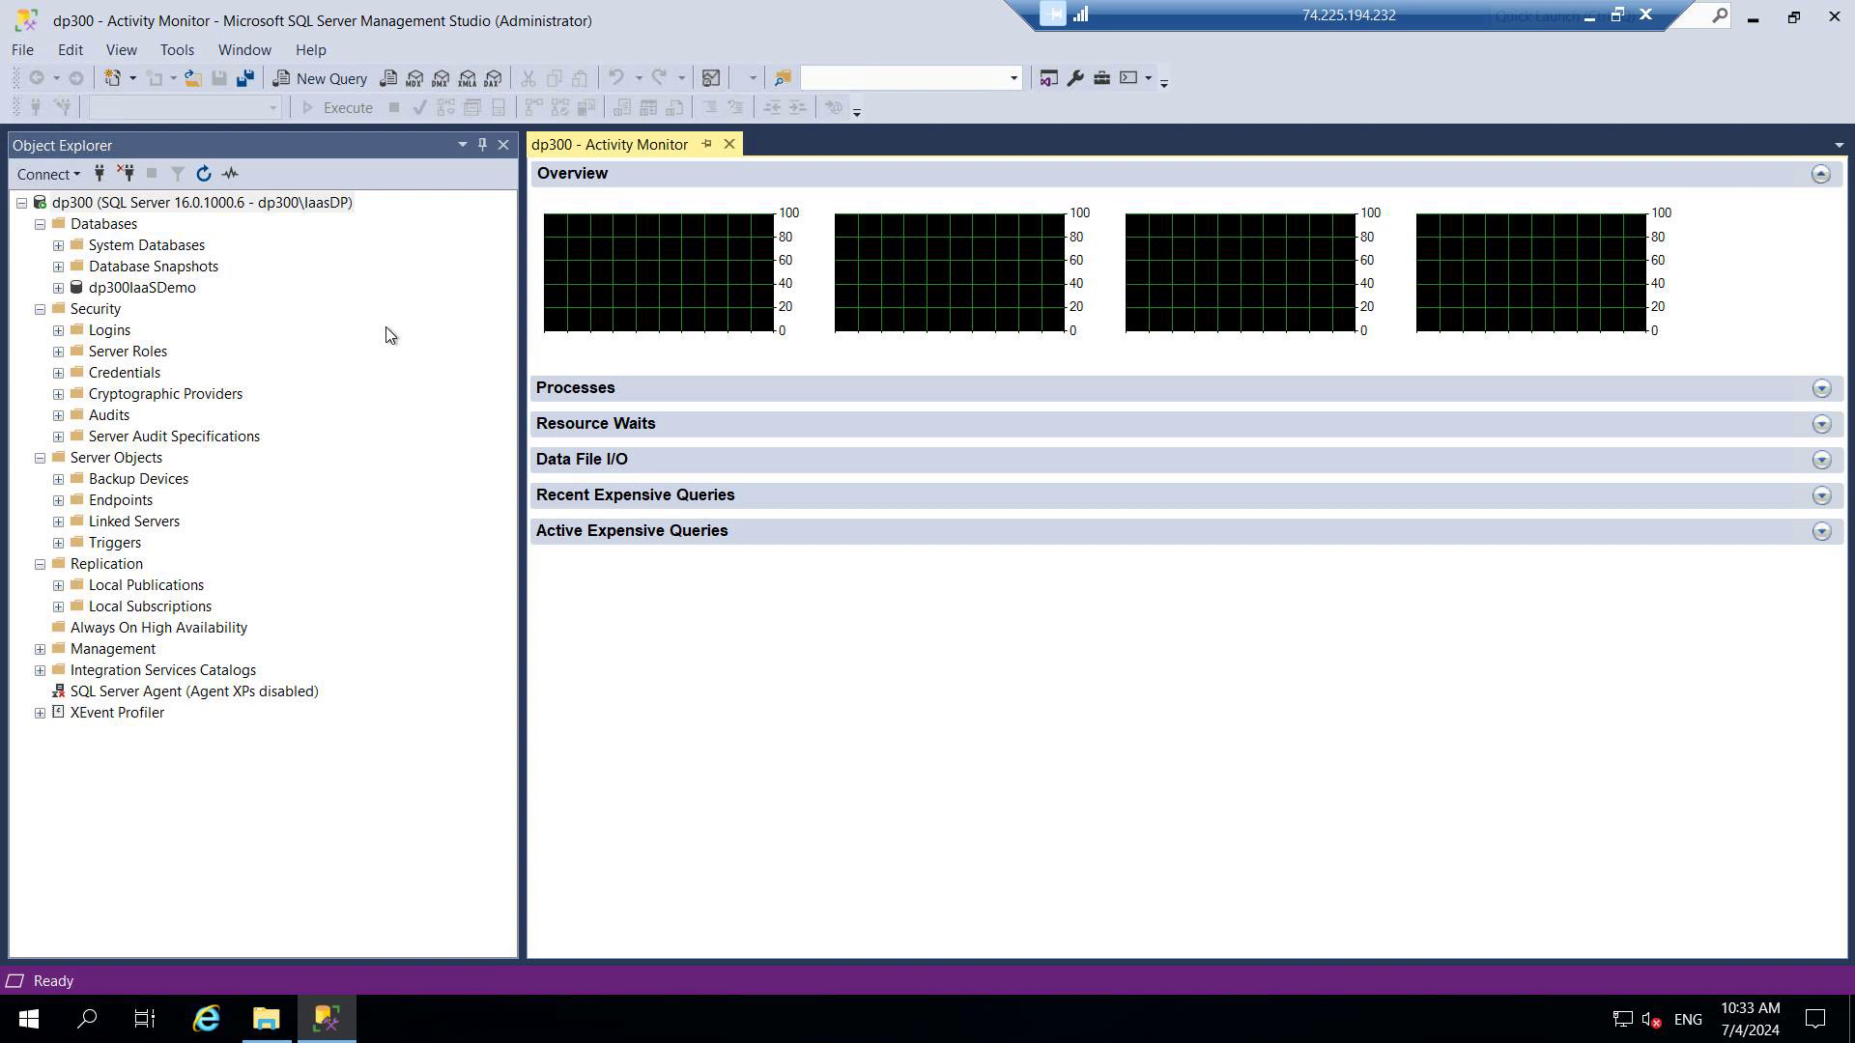
{"action": "left_click", "coordinate": [664, 426]}
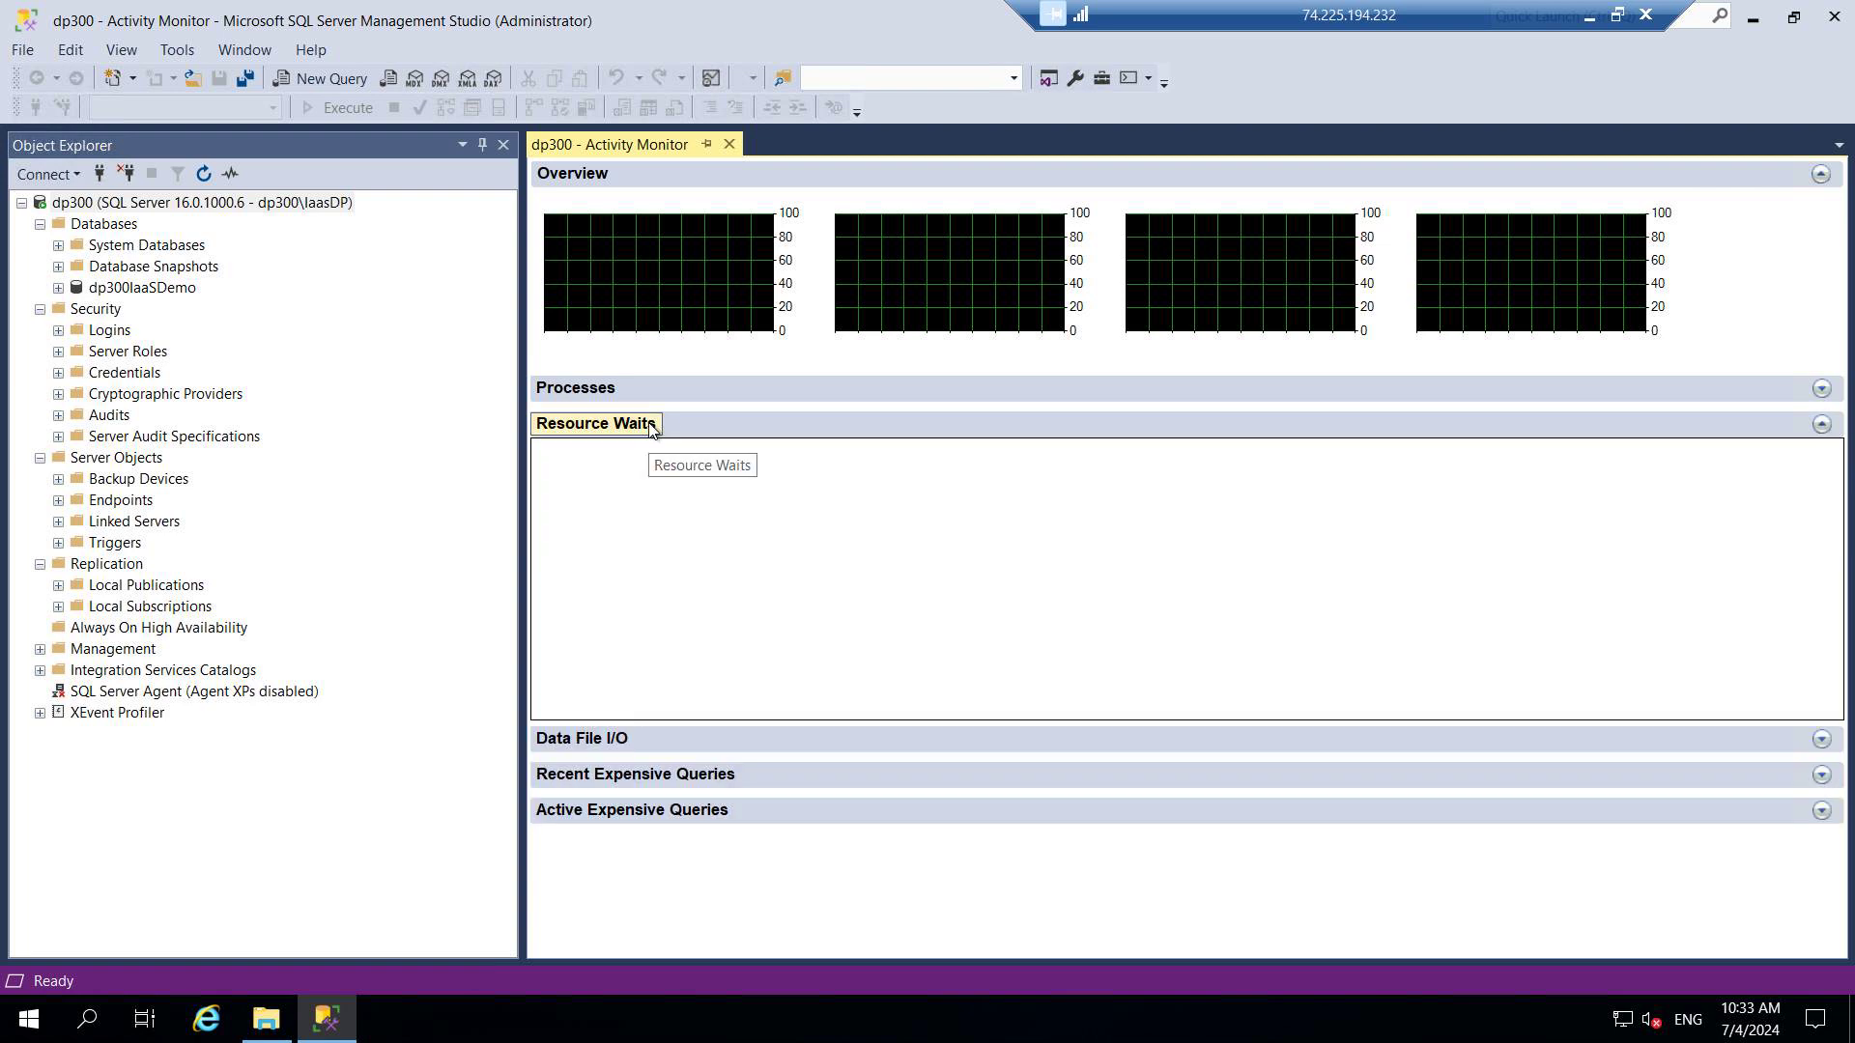
{"action": "left_click", "coordinate": [599, 388]}
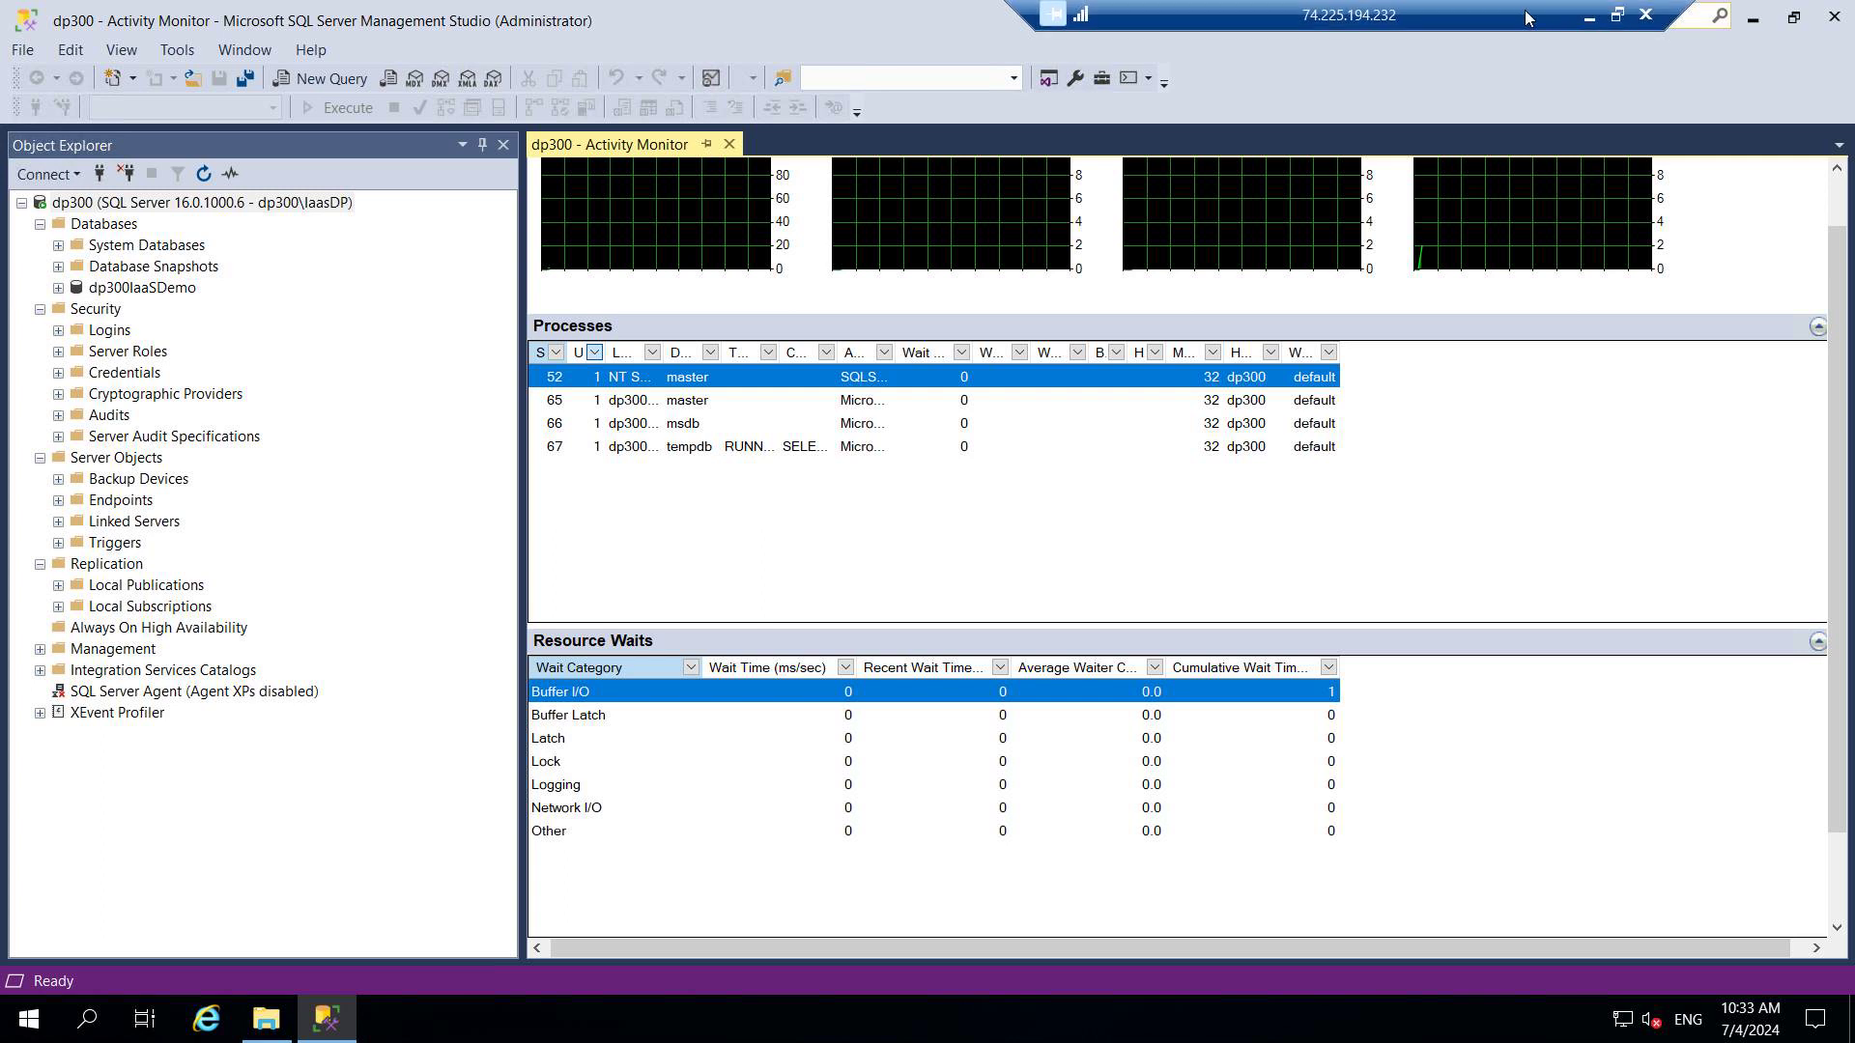
Step: Move the remote connection bar aside and close both SQL Server Management Studio and File Explorer on the VM
{"action": "left_click_drag", "start_coordinate": [1527, 17], "coordinate": [1122, 18]}
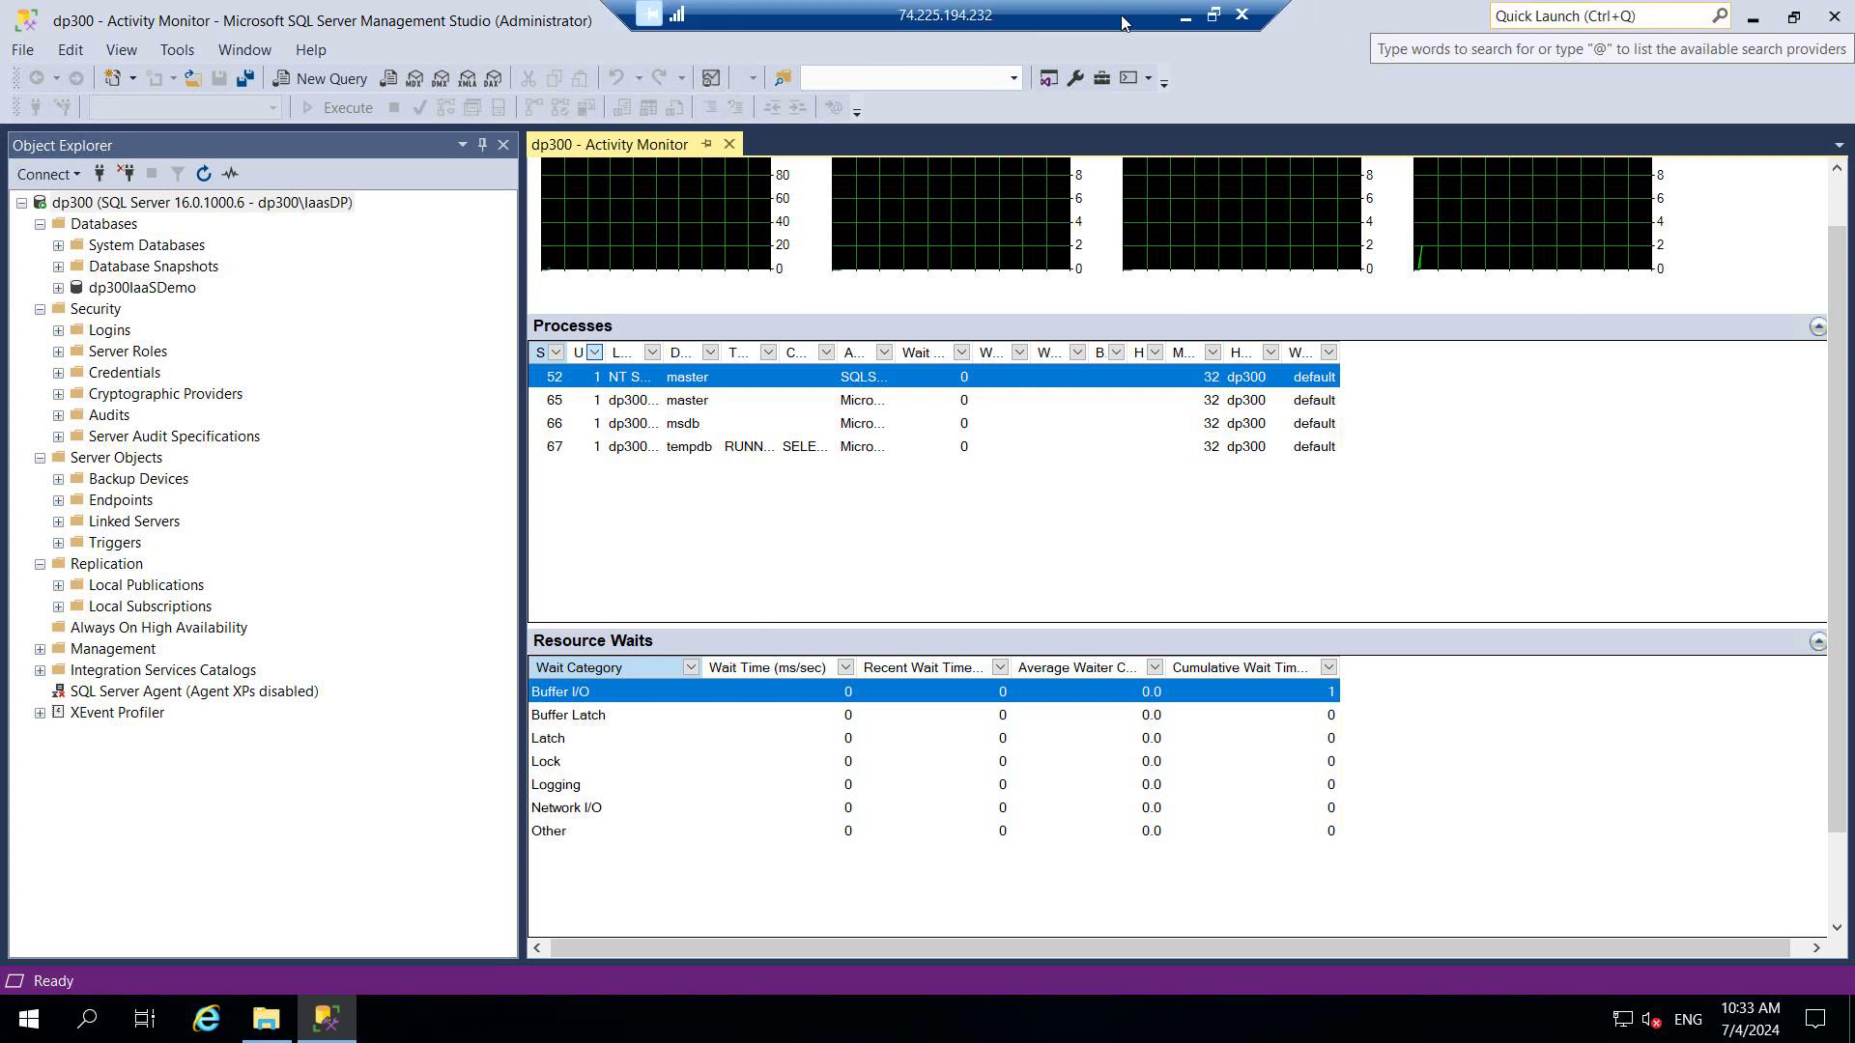
{"action": "left_click", "coordinate": [1836, 17]}
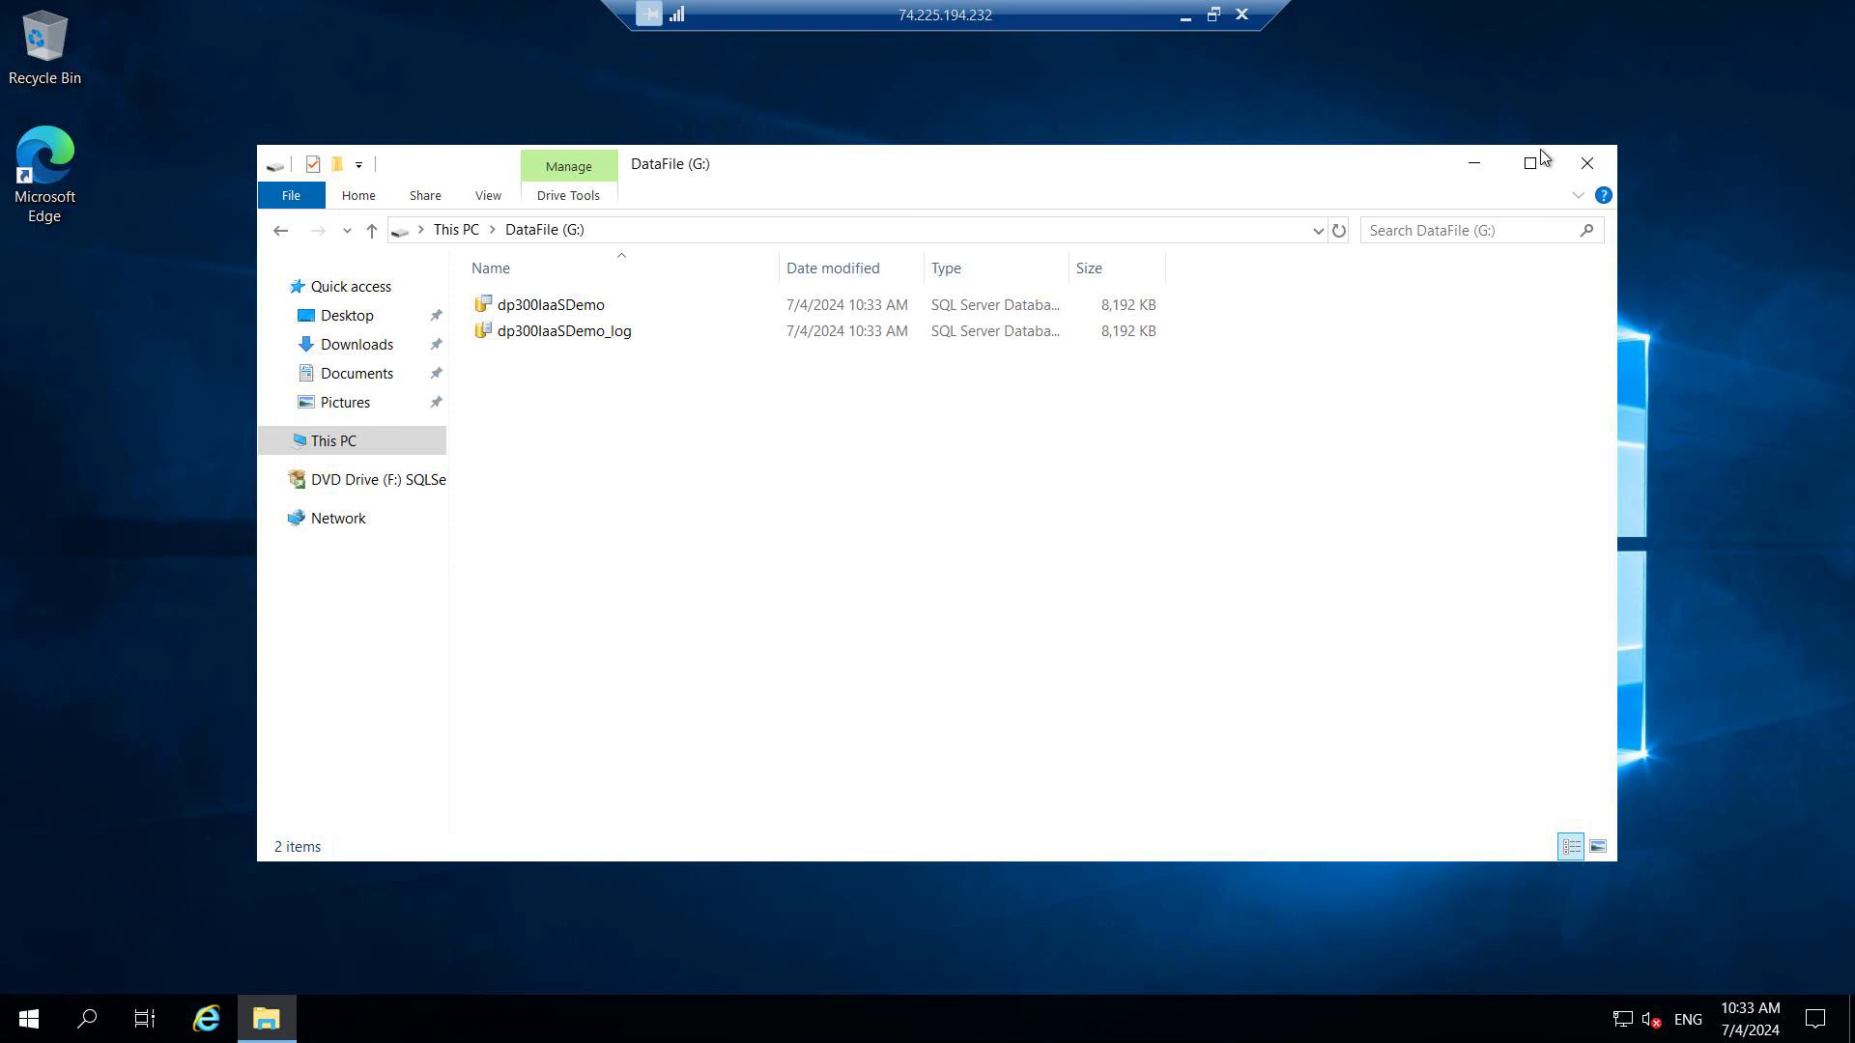
{"action": "left_click", "coordinate": [1585, 166]}
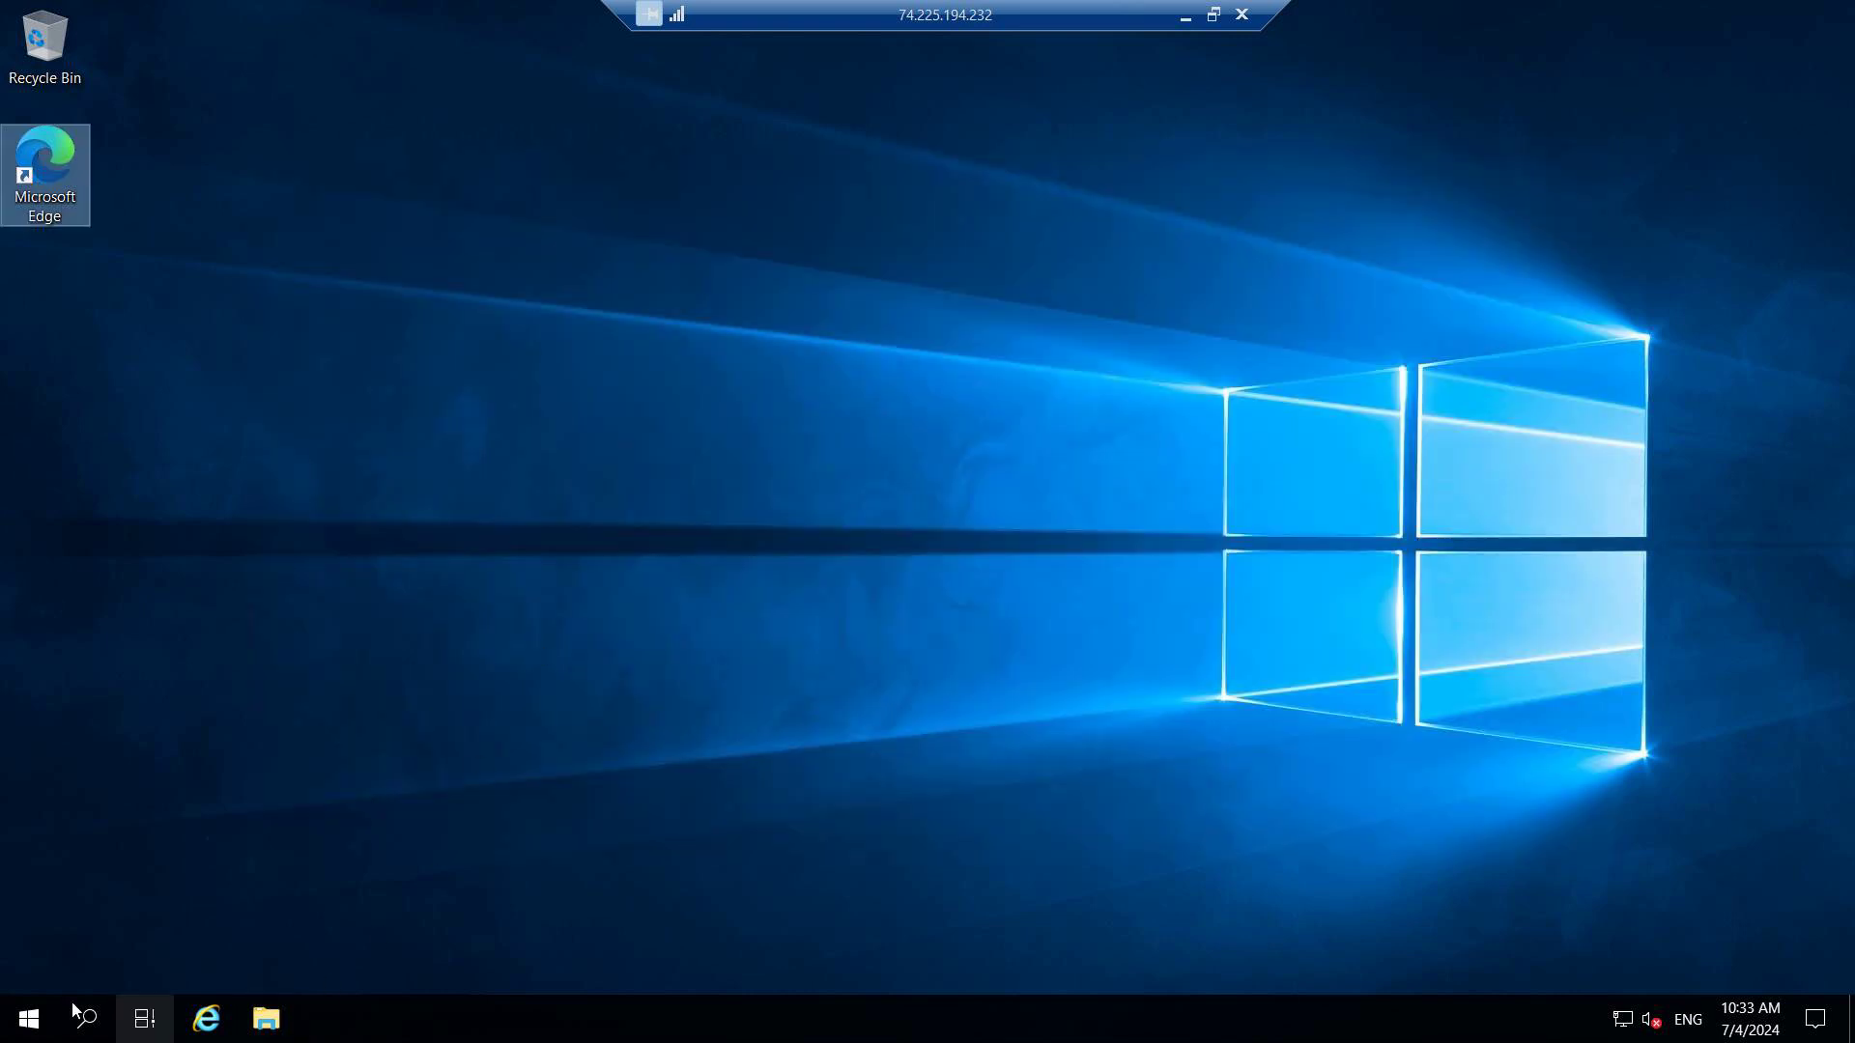
Step: Shut down the dp300 VM from within Windows, giving Hardware: Installation (Planned) as the reason
{"action": "left_click", "coordinate": [29, 1019]}
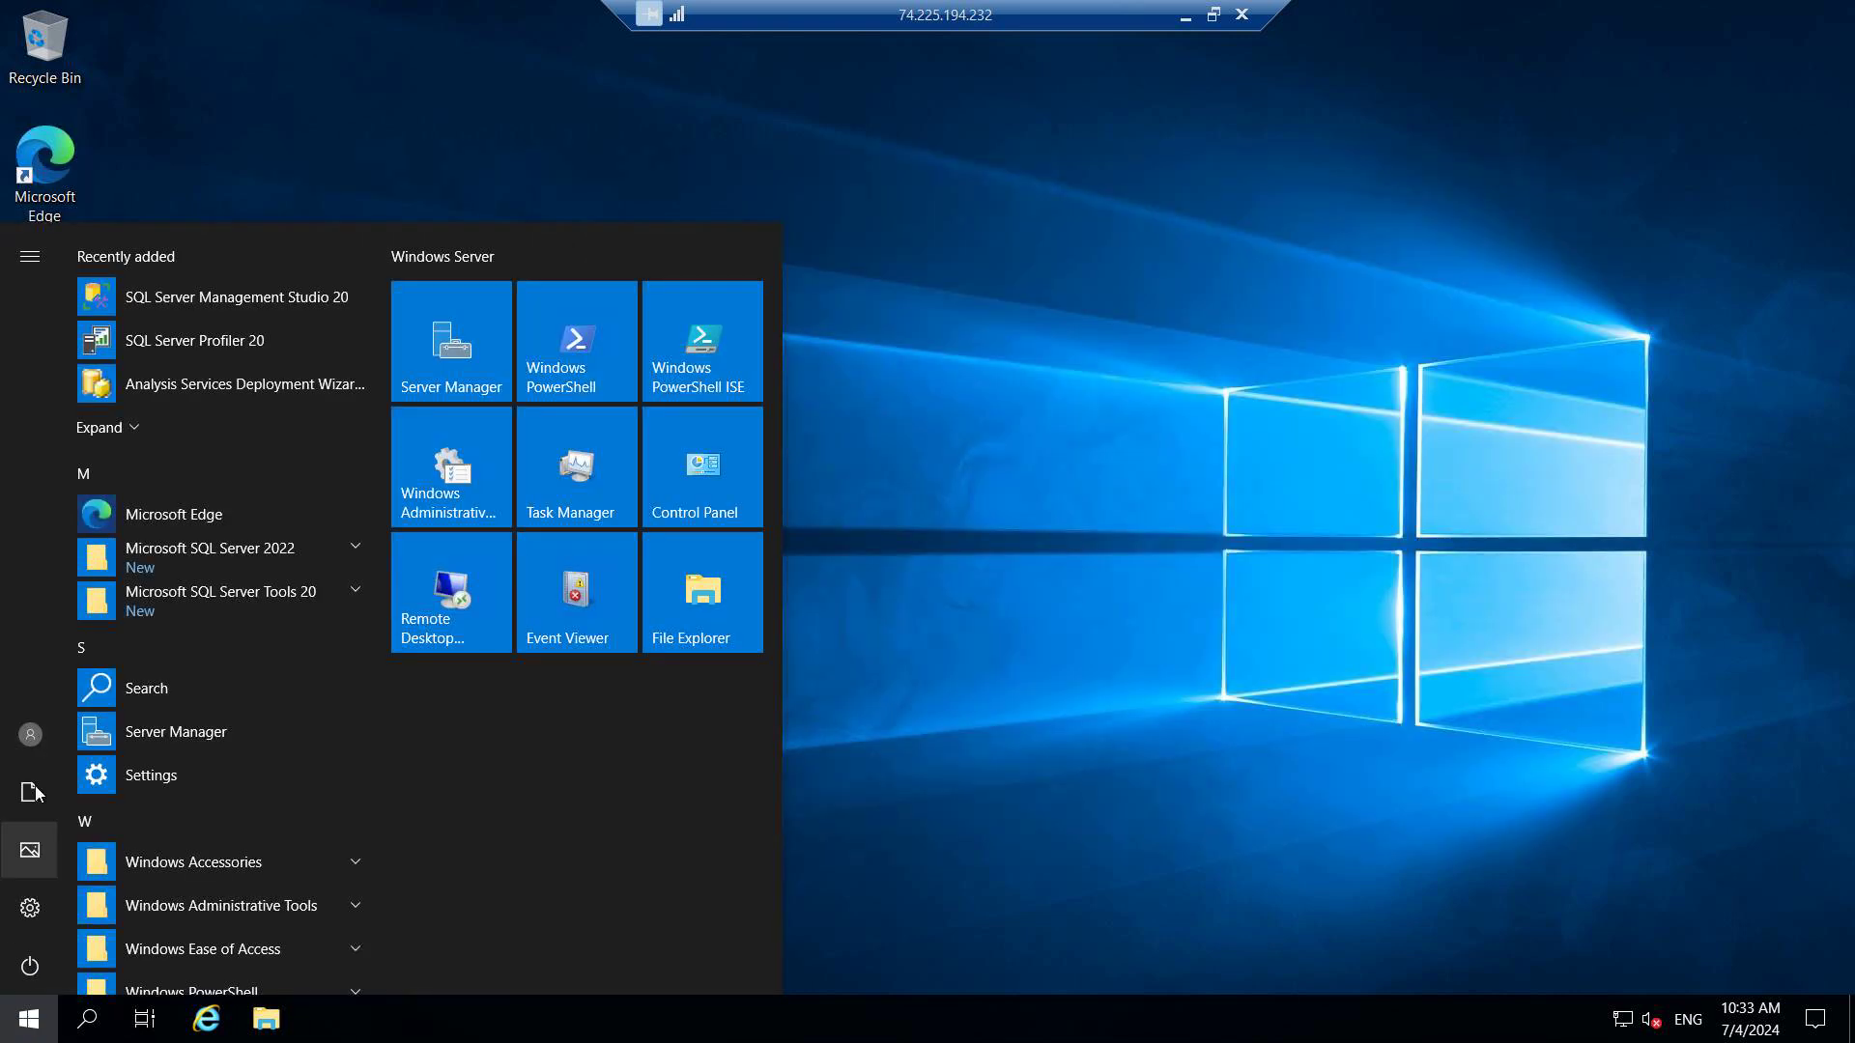
{"action": "left_click", "coordinate": [37, 963]}
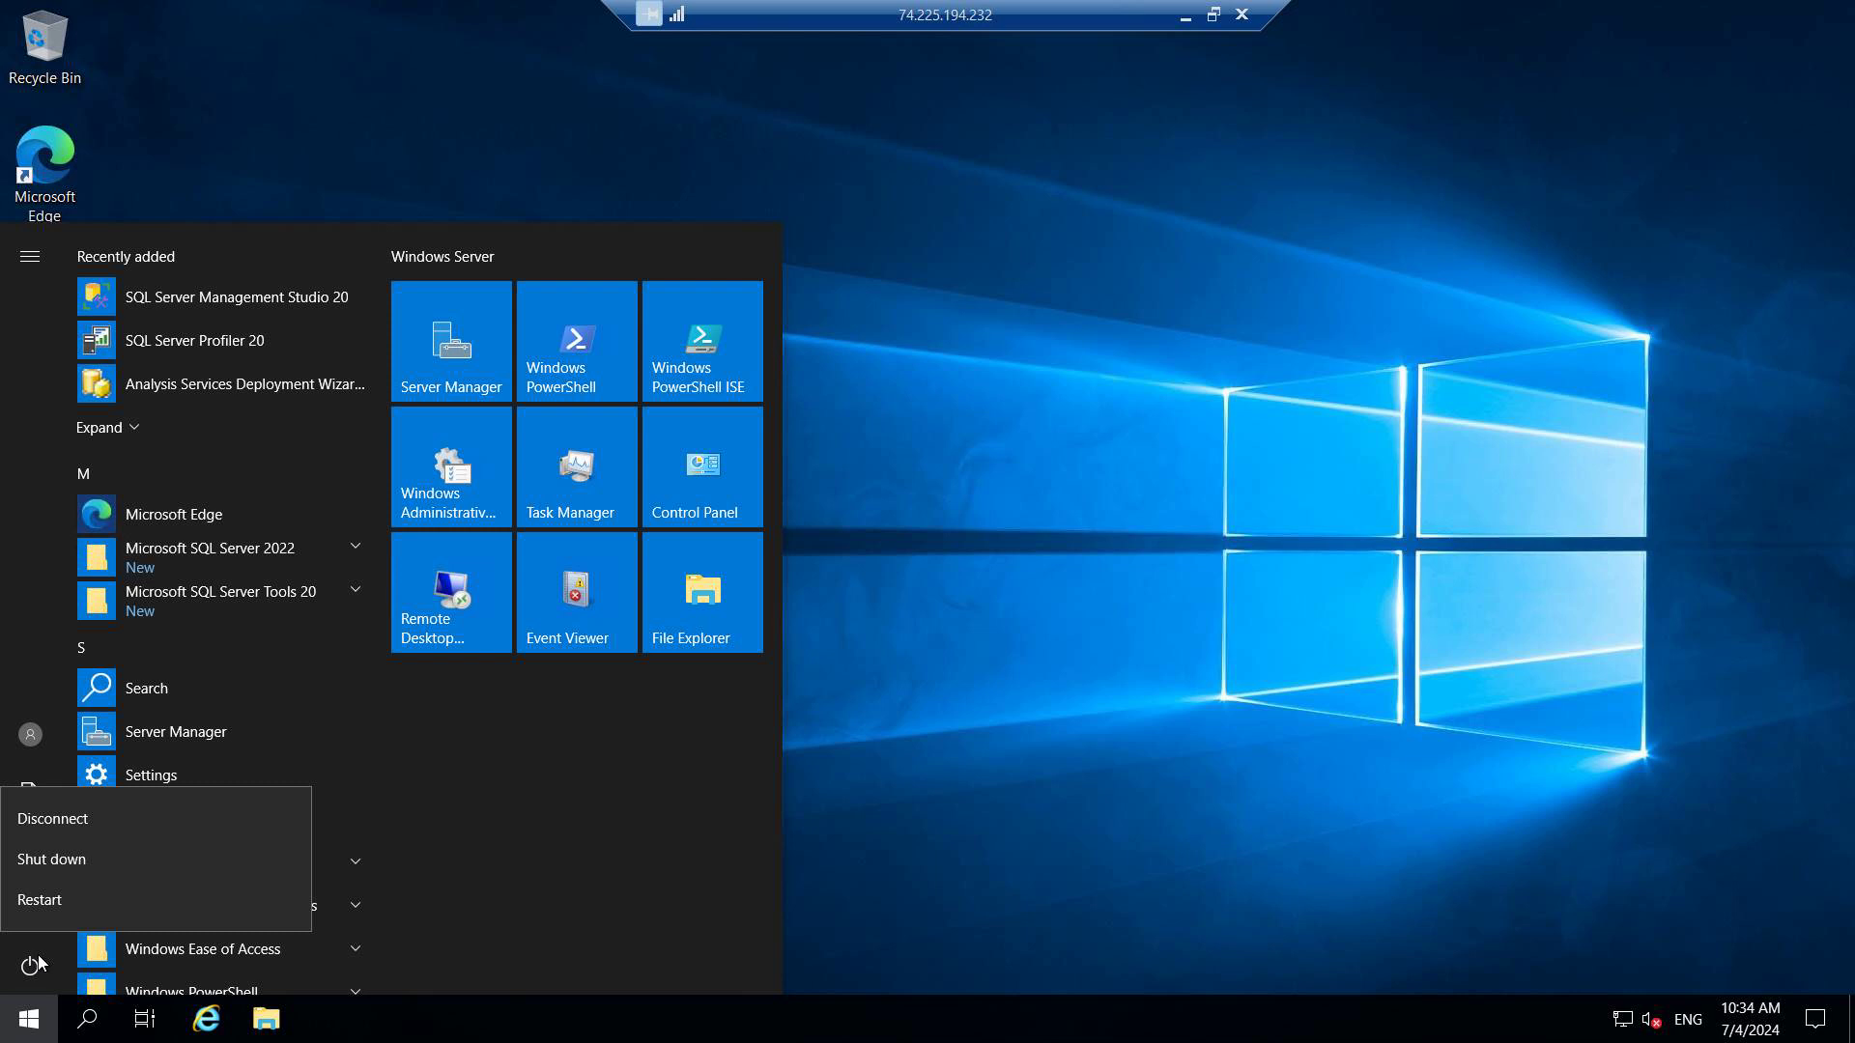
{"action": "left_click", "coordinate": [47, 860]}
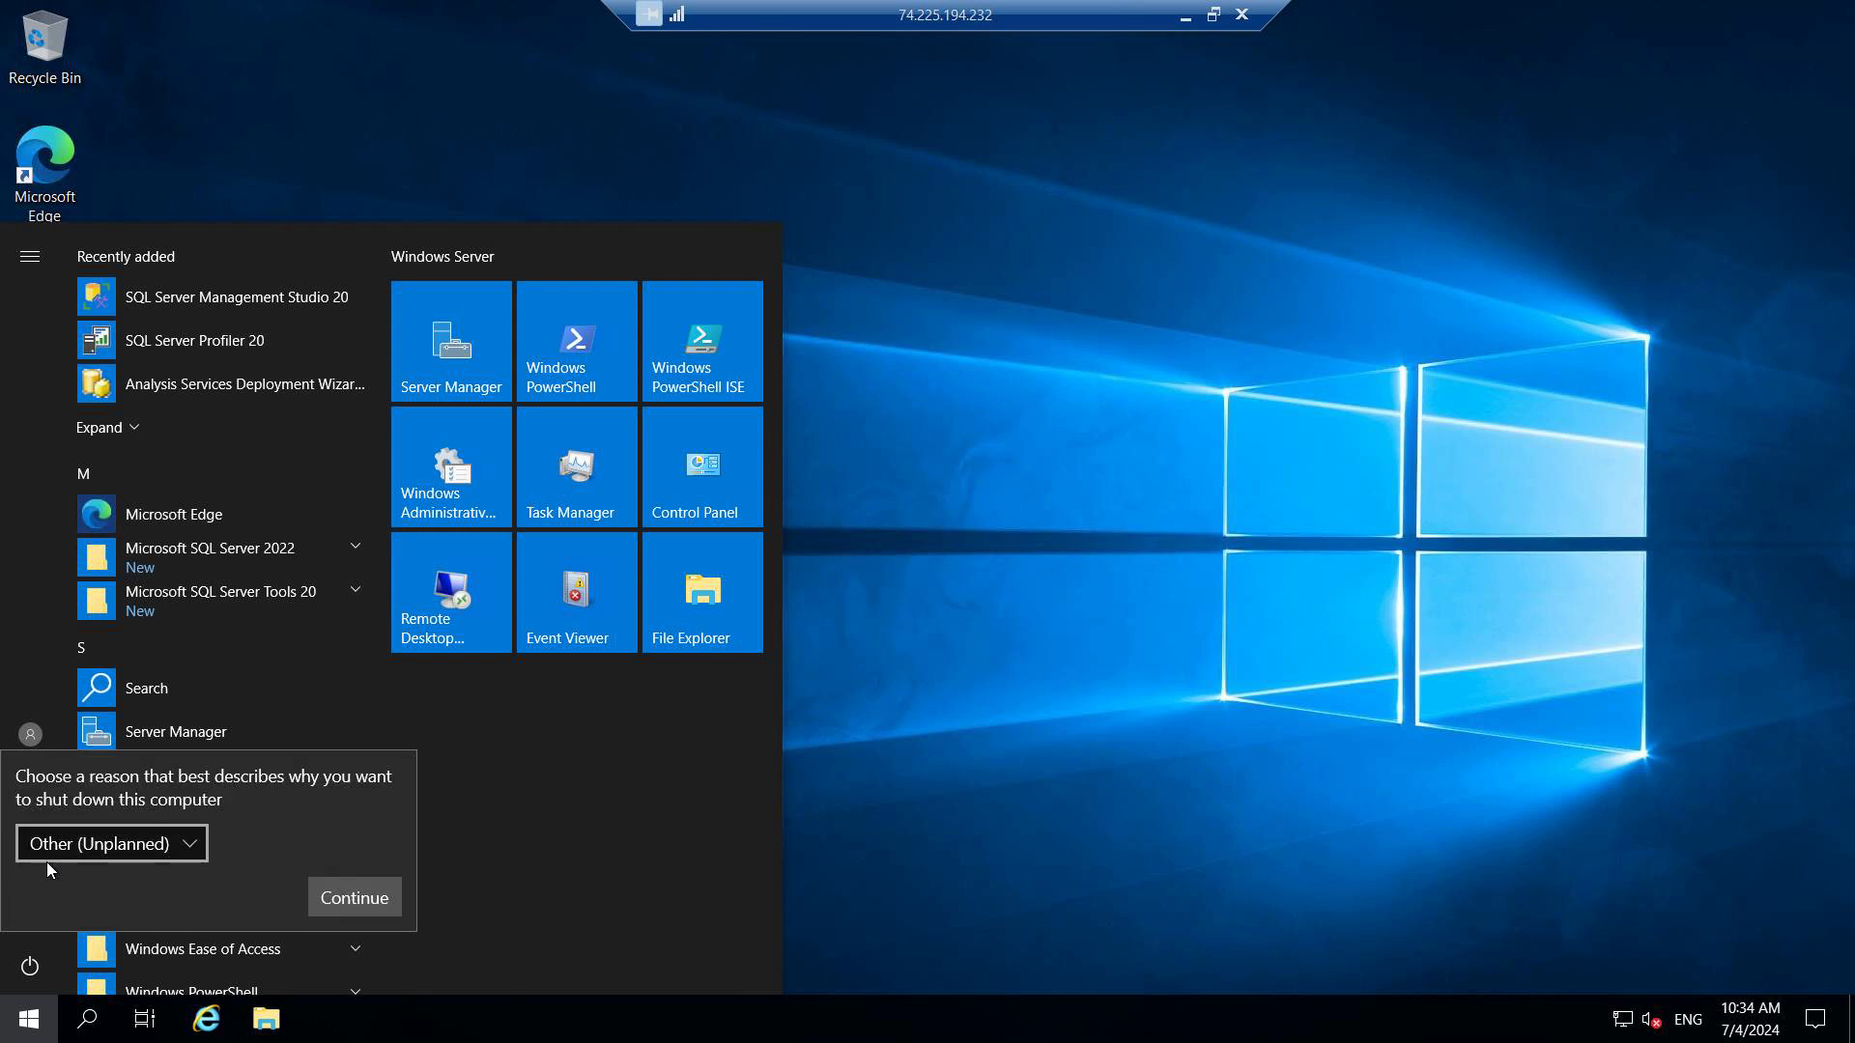
{"action": "left_click", "coordinate": [193, 843]}
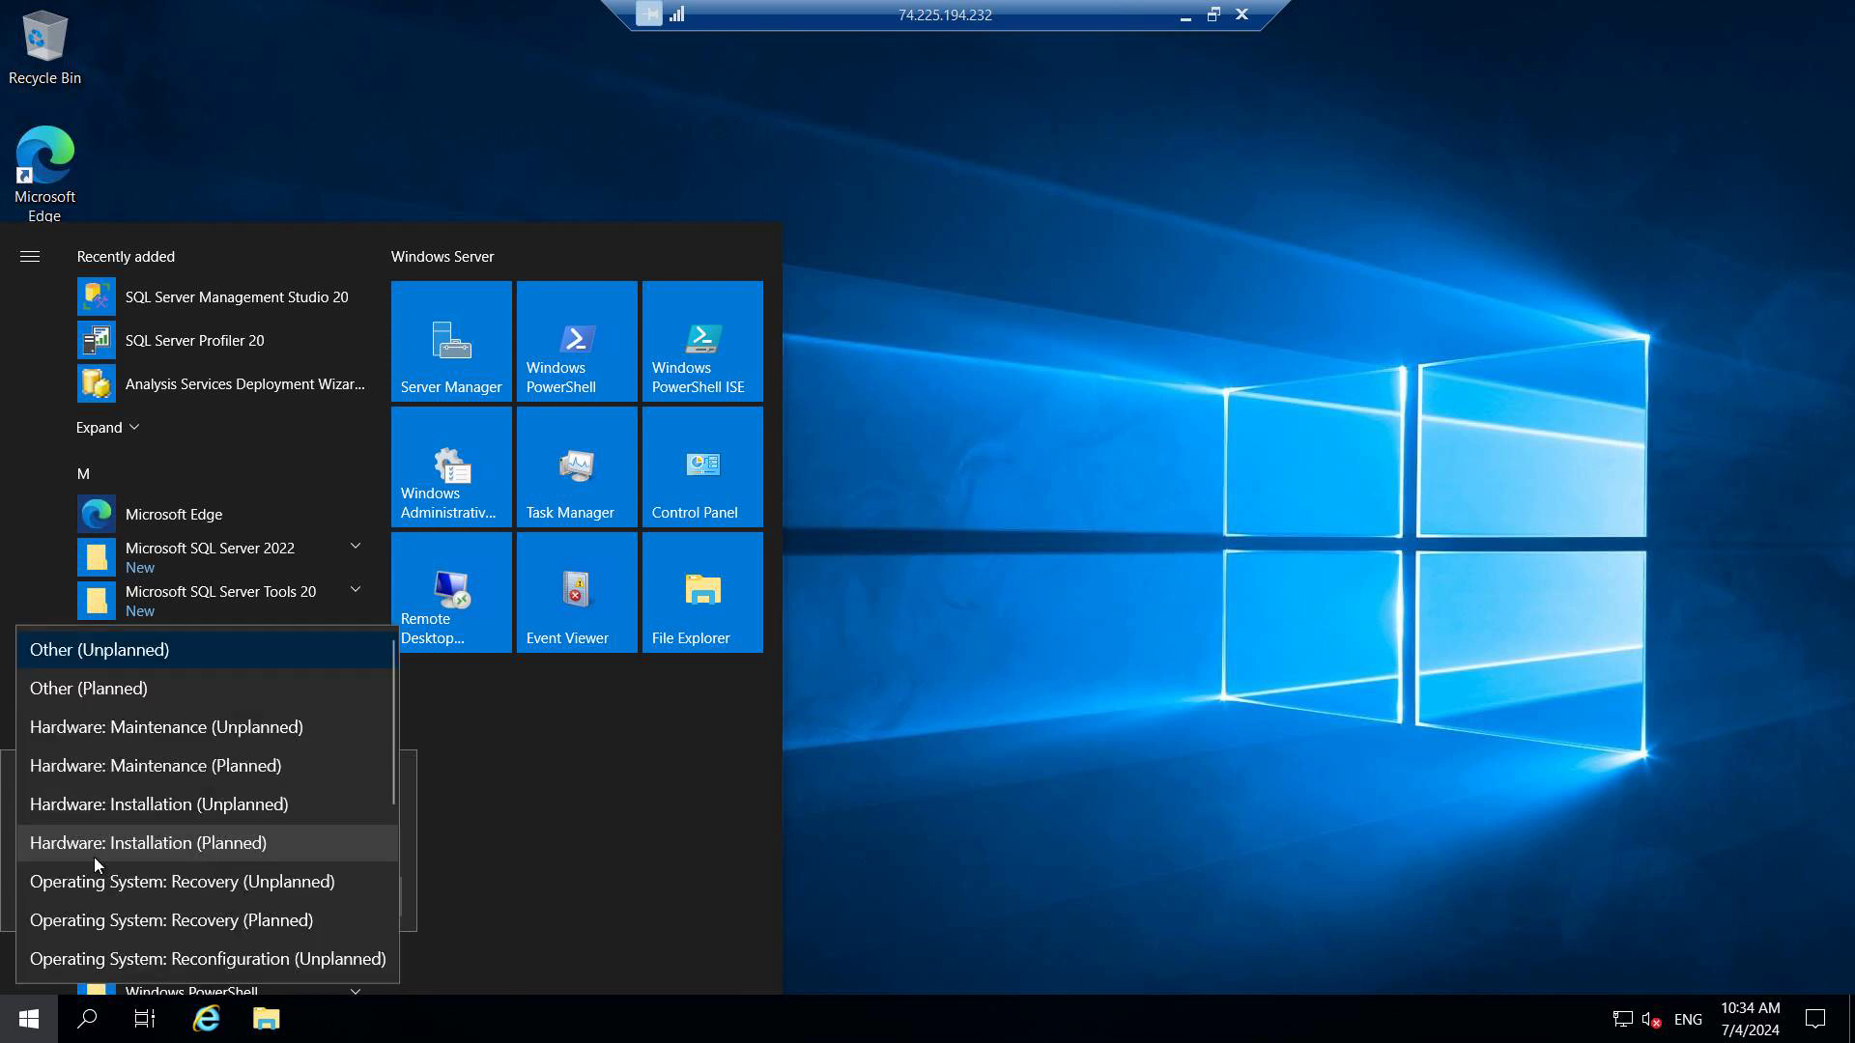
{"action": "left_click", "coordinate": [159, 856]}
{"action": "left_click", "coordinate": [354, 897]}
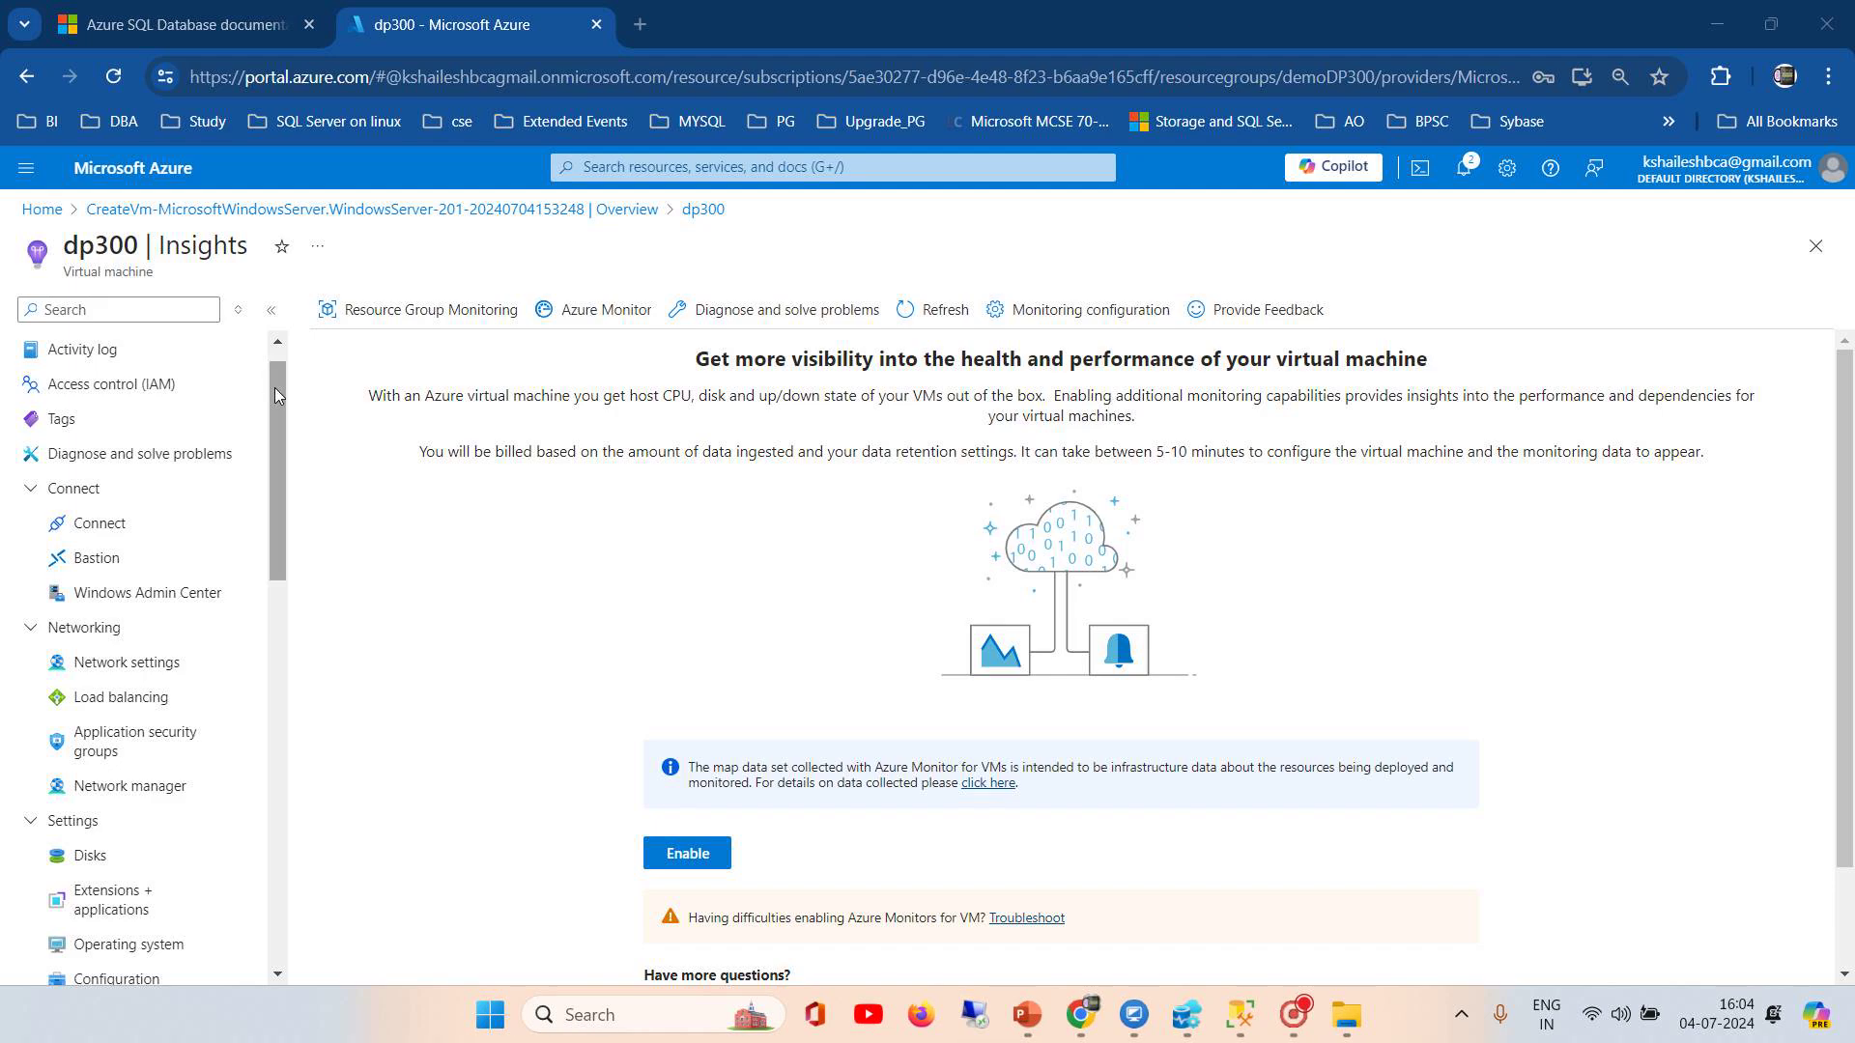
Step: In the Azure portal, show the dp300 VM's overview and refresh it to check the machine's status
{"action": "scroll", "coordinate": [274, 386], "scroll_direction": "up", "scroll_amount": 1}
{"action": "left_click", "coordinate": [92, 347]}
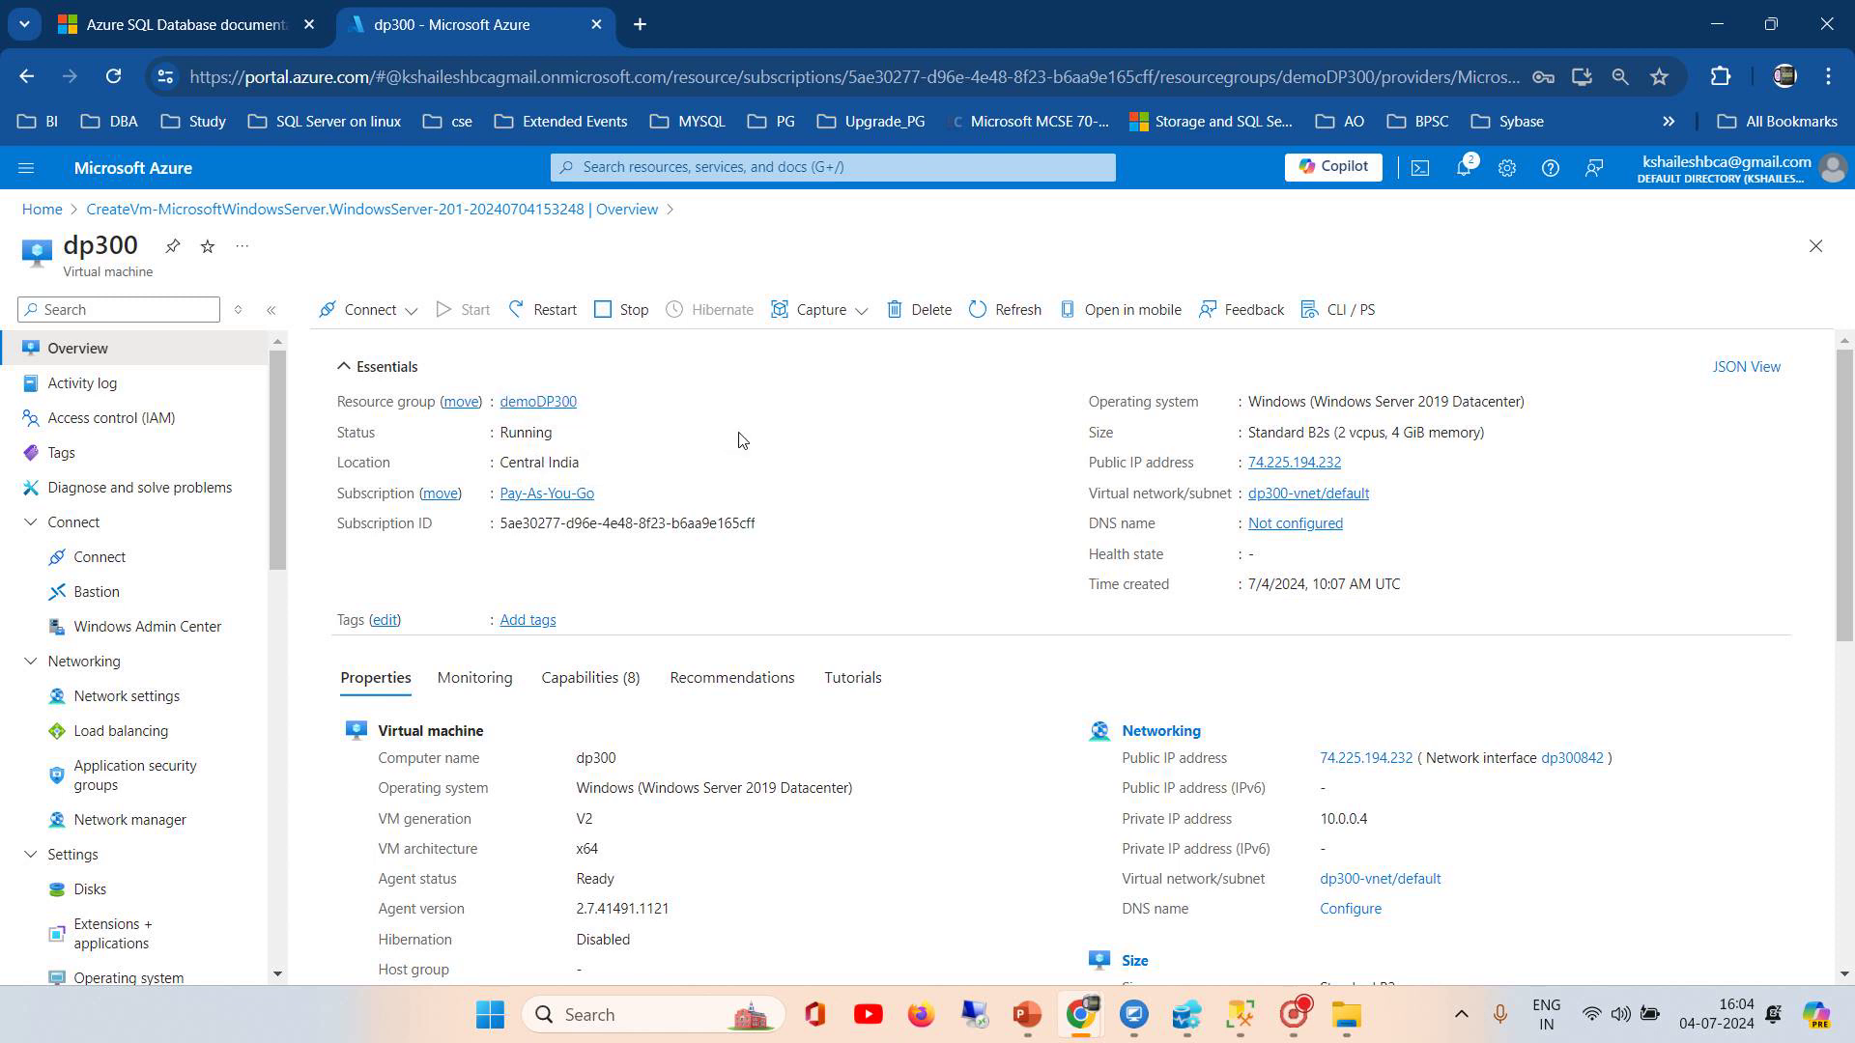
{"action": "left_click", "coordinate": [1022, 317]}
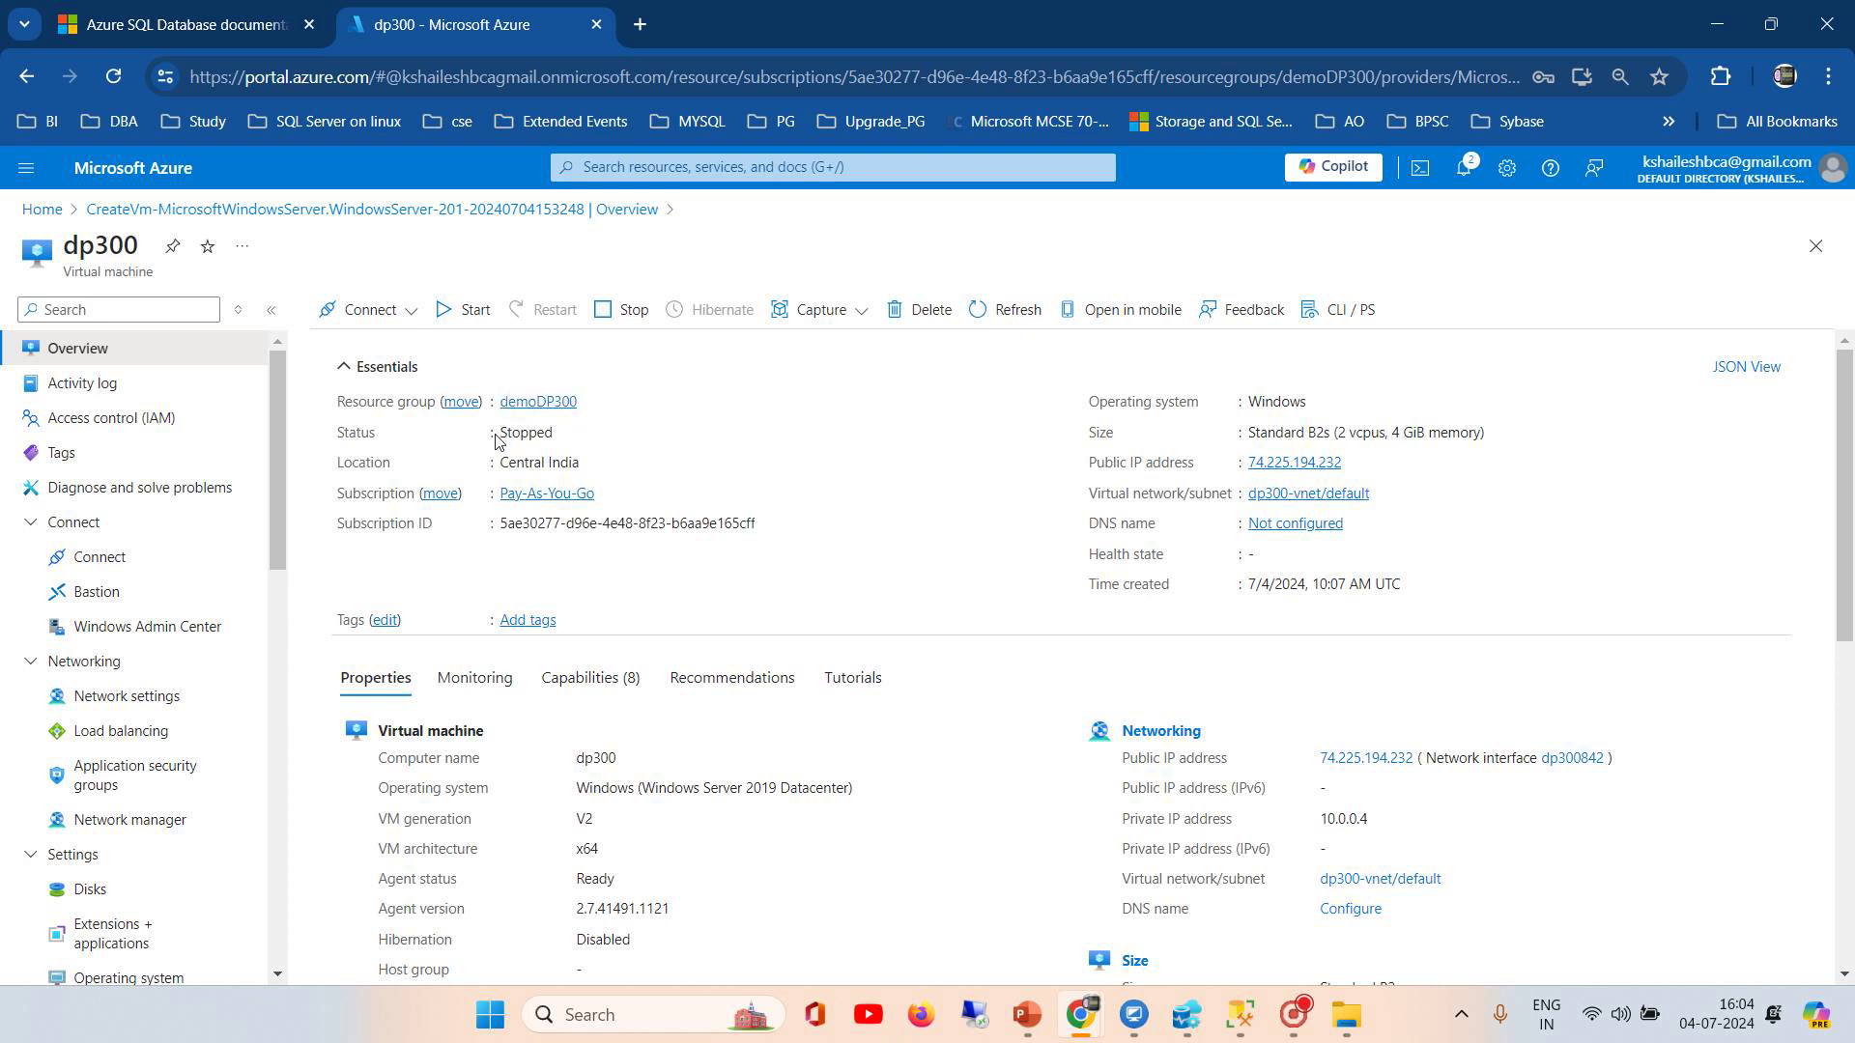
{"action": "left_click_drag", "start_coordinate": [498, 437], "coordinate": [559, 442]}
{"action": "left_click", "coordinate": [789, 450]}
{"action": "mouse_move", "coordinate": [1844, 380]}
{"action": "left_mouse_down"}
{"action": "mouse_move", "coordinate": [1846, 663]}
{"action": "mouse_move", "coordinate": [1846, 379]}
{"action": "left_mouse_up"}
{"action": "left_click", "coordinate": [1294, 1015]}
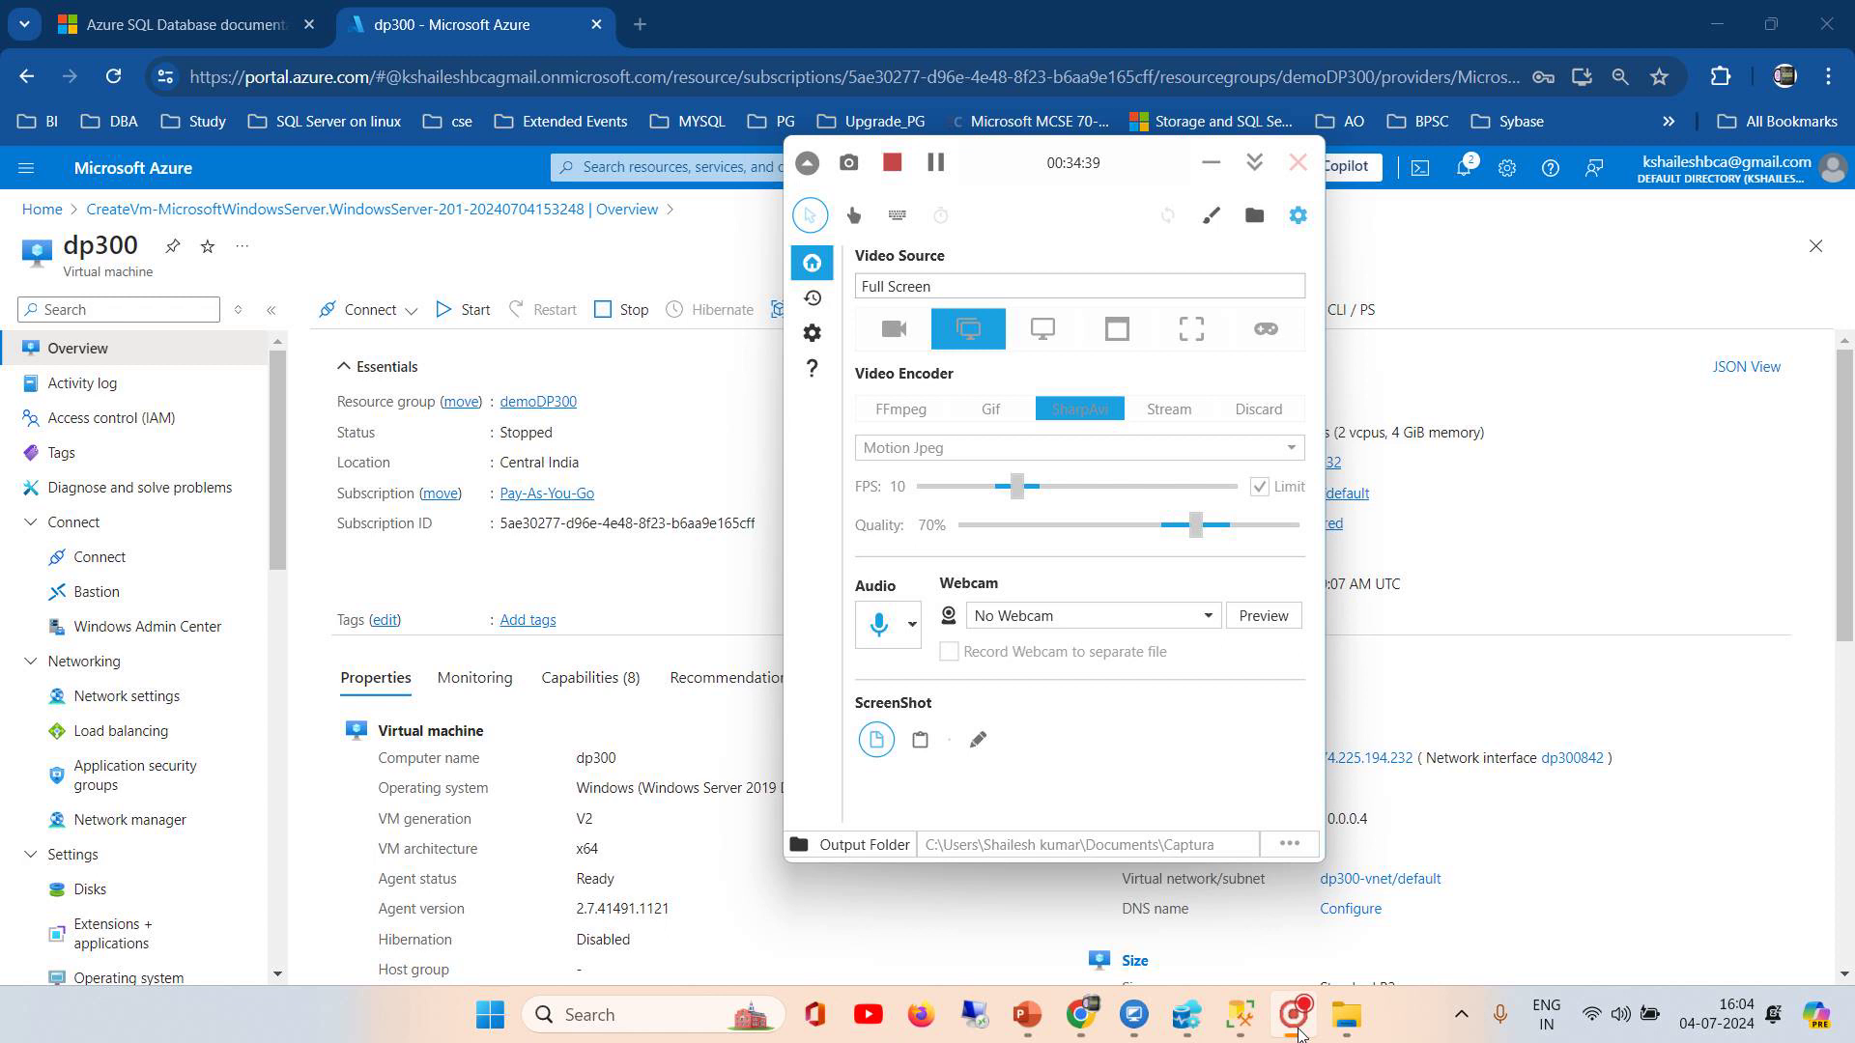